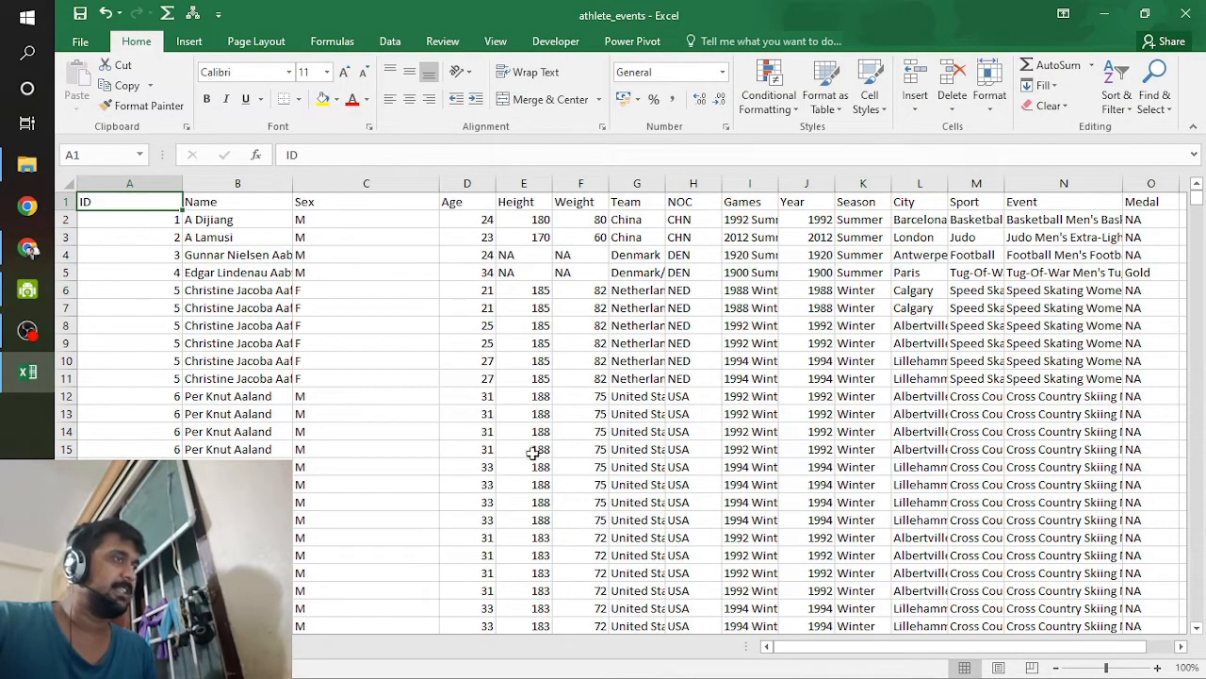
# Step: Widen the Games column of the athlete_events sheet to fit its full entries and look through the rows
pyautogui.scroll(-20, 337, 598)
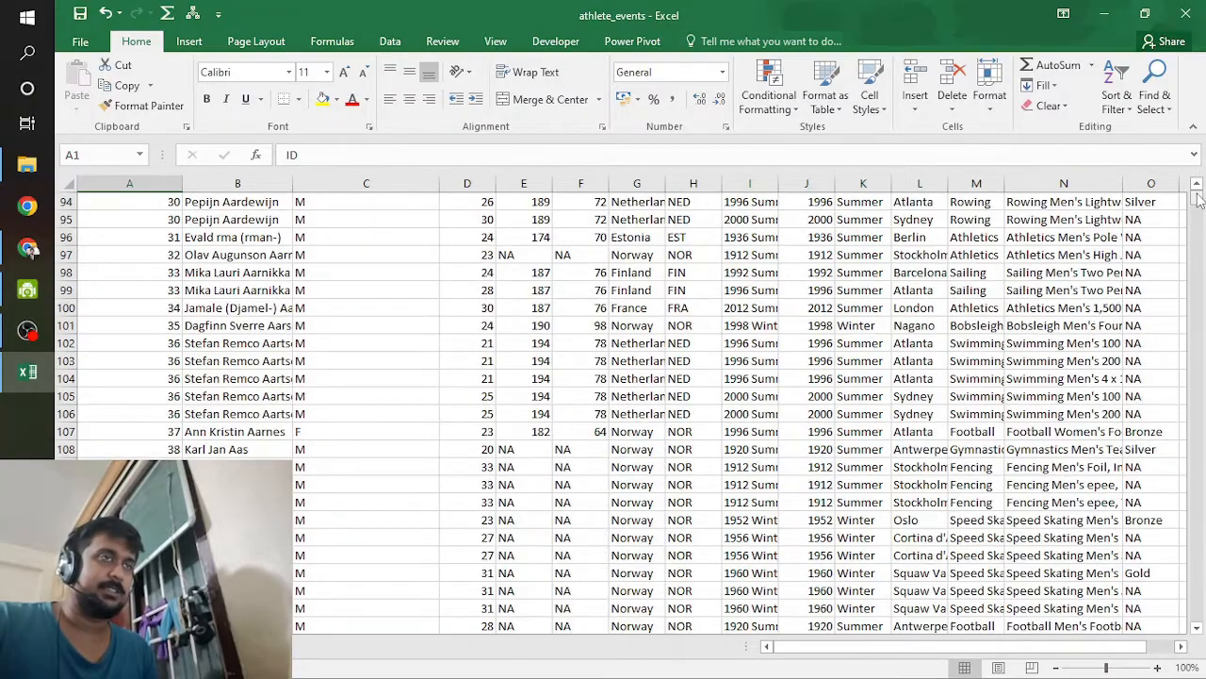
pyautogui.moveTo(1199, 198)
pyautogui.mouseDown()
pyautogui.moveTo(1199, 367)
pyautogui.moveTo(1197, 193)
pyautogui.mouseUp()
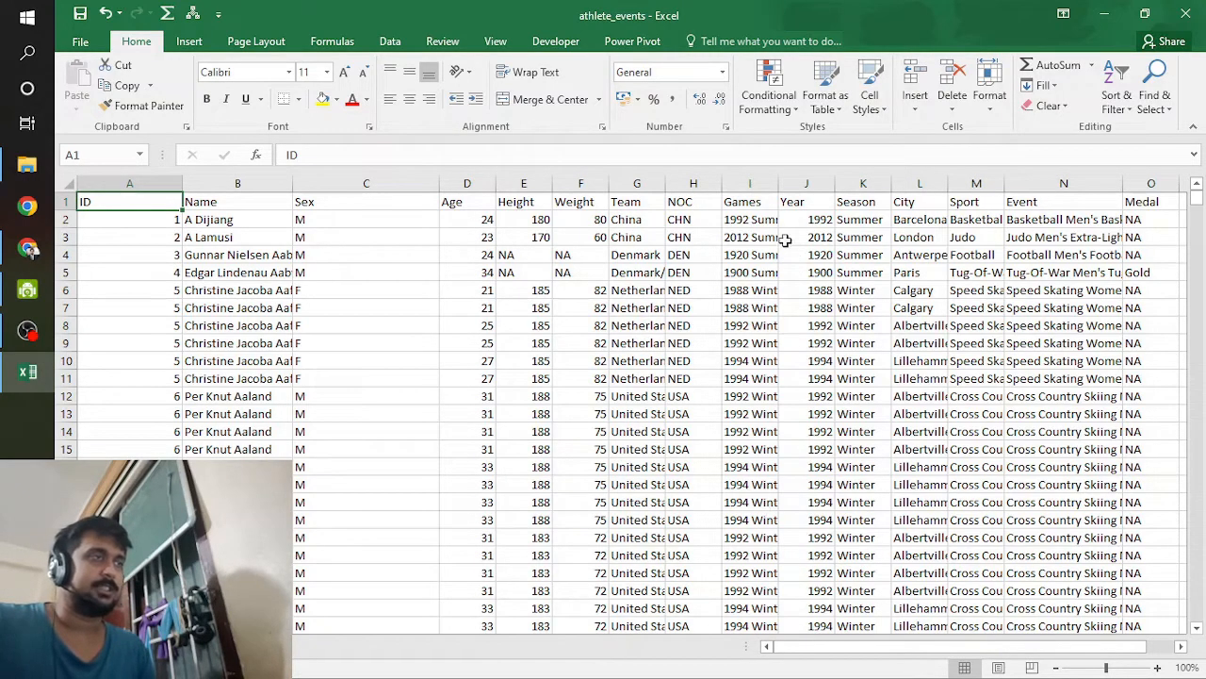
pyautogui.moveTo(778, 190); pyautogui.dragTo(880, 190)
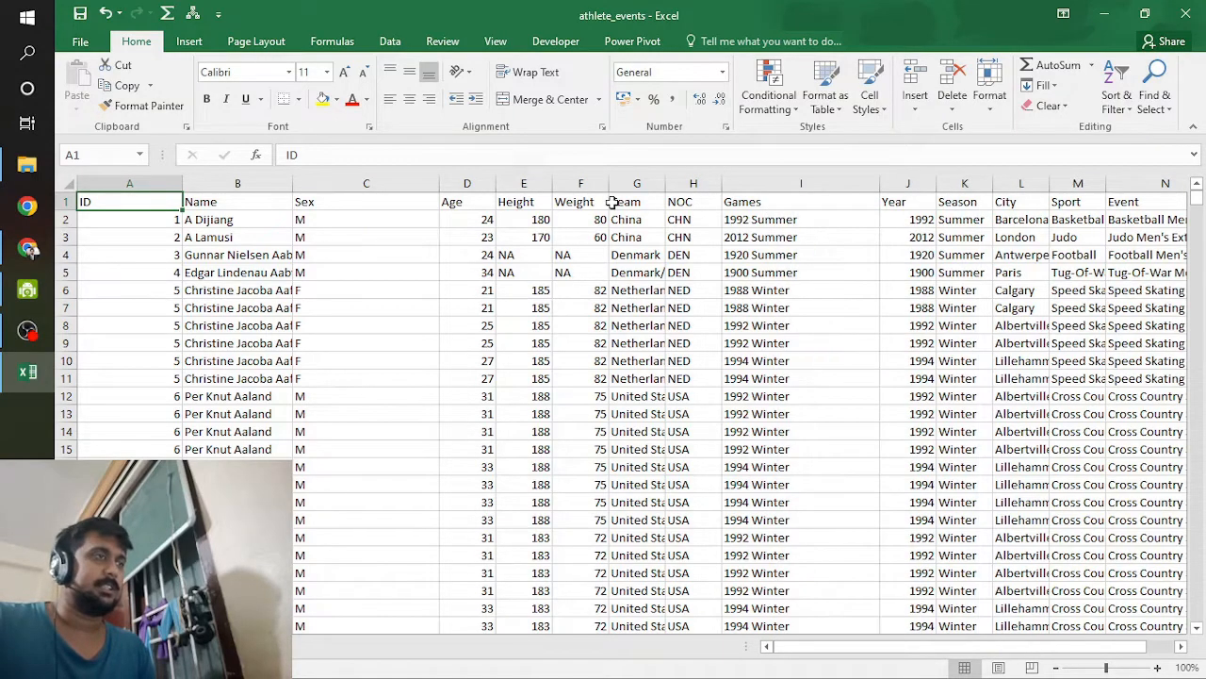
pyautogui.scroll(-13, 1023, 427)
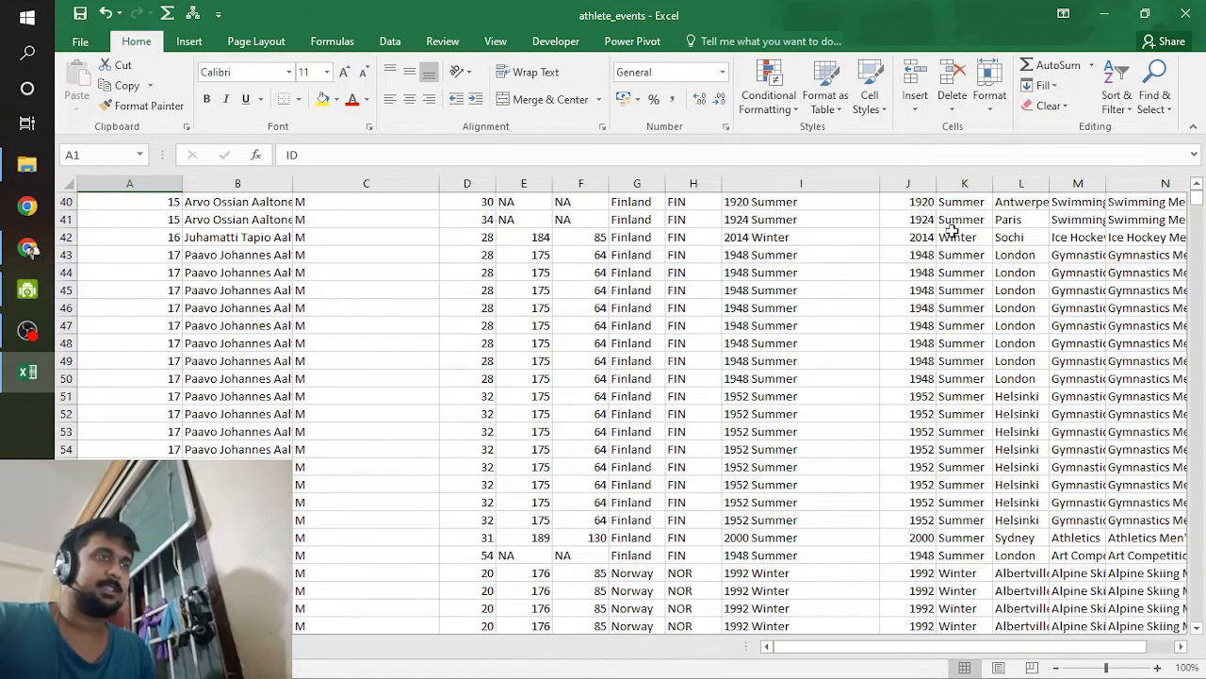
# Step: Search Windows for "windows store" and open the Microsoft Store app
pyautogui.click(8, 11)
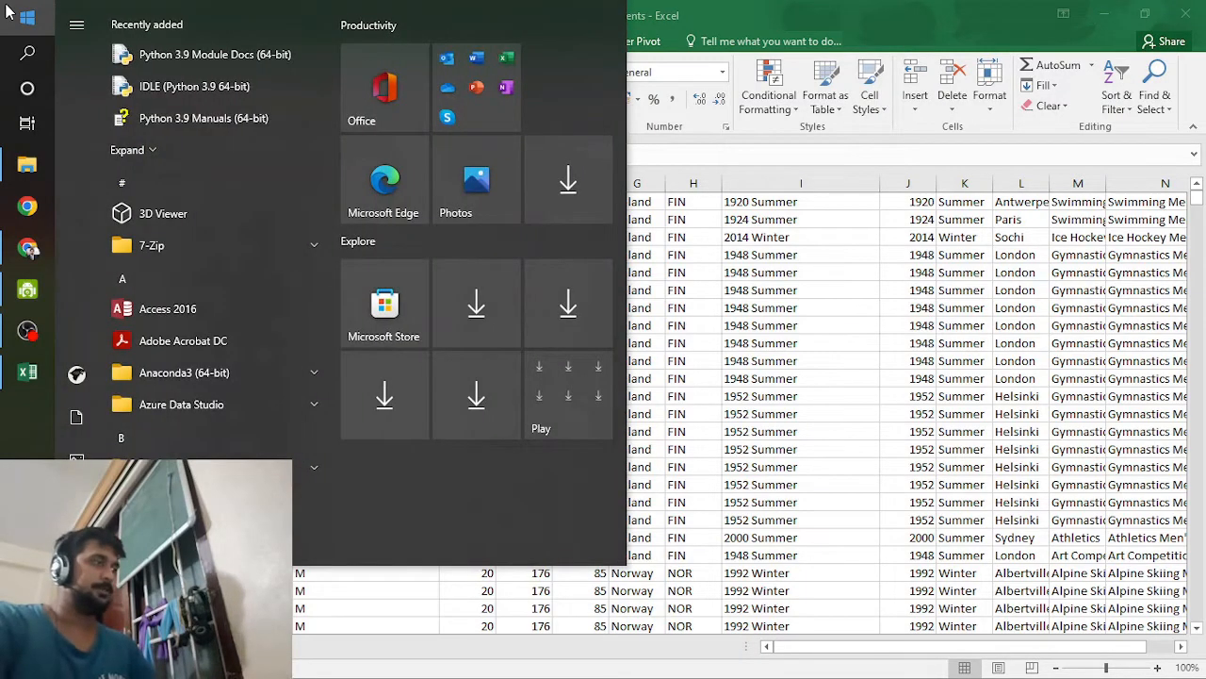
pyautogui.write('win')
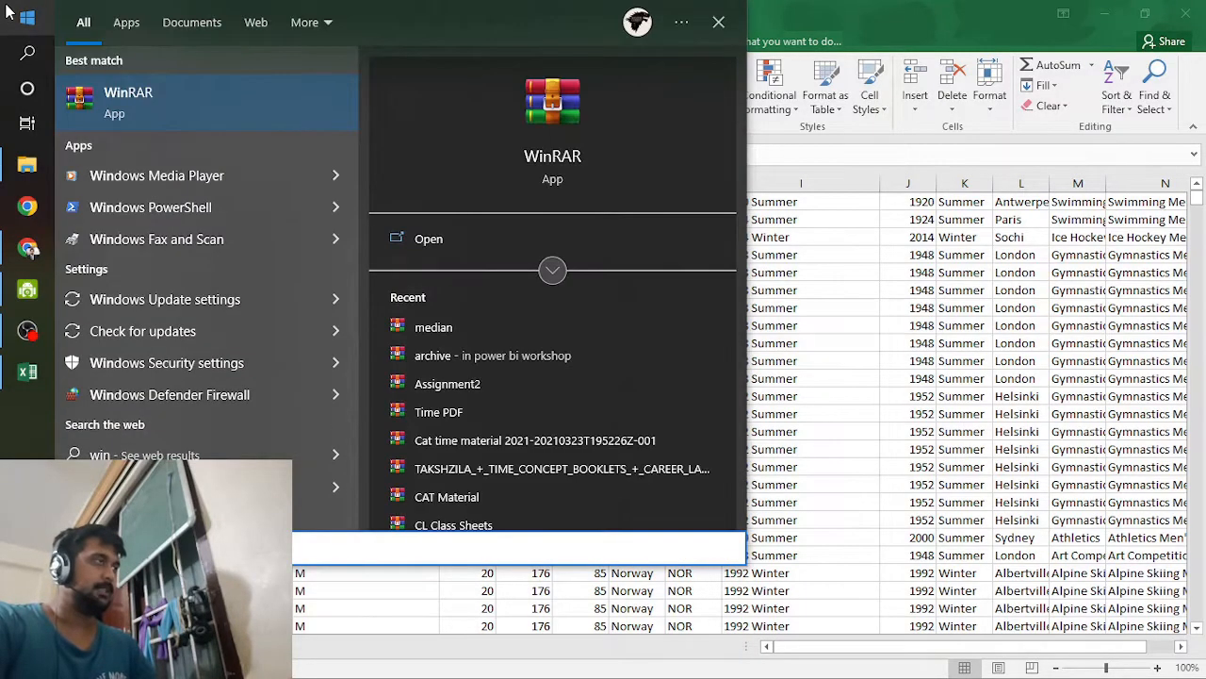
pyautogui.write('dows st')
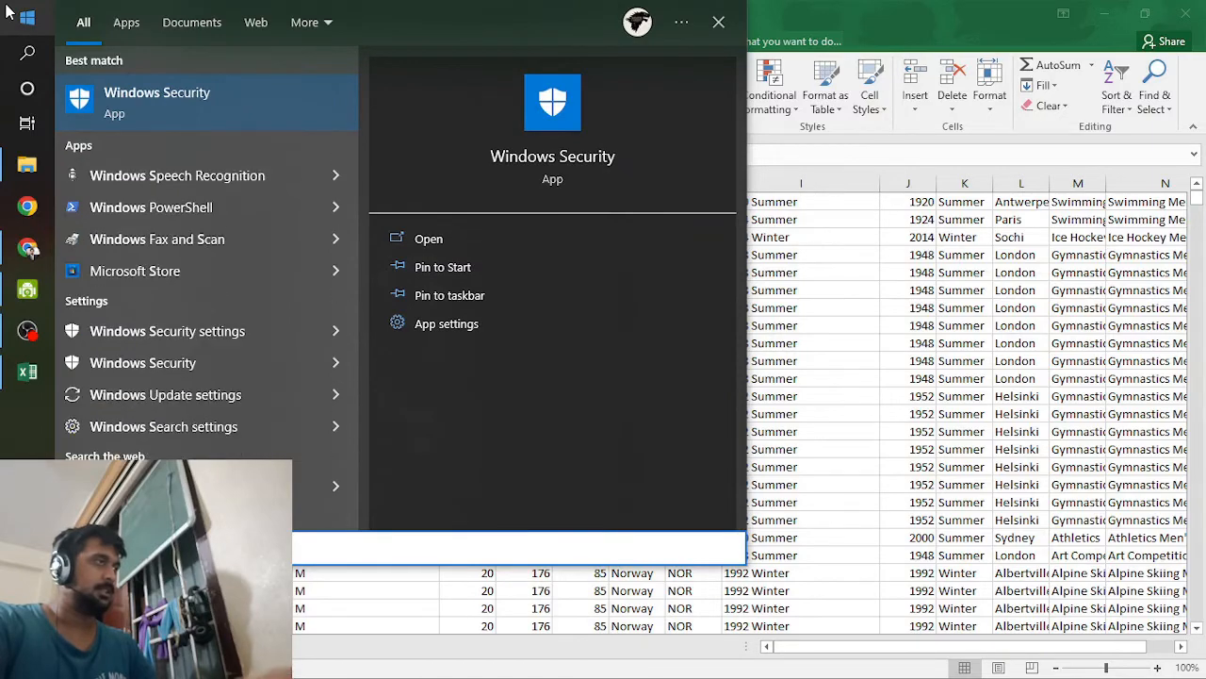
pyautogui.write('ore')
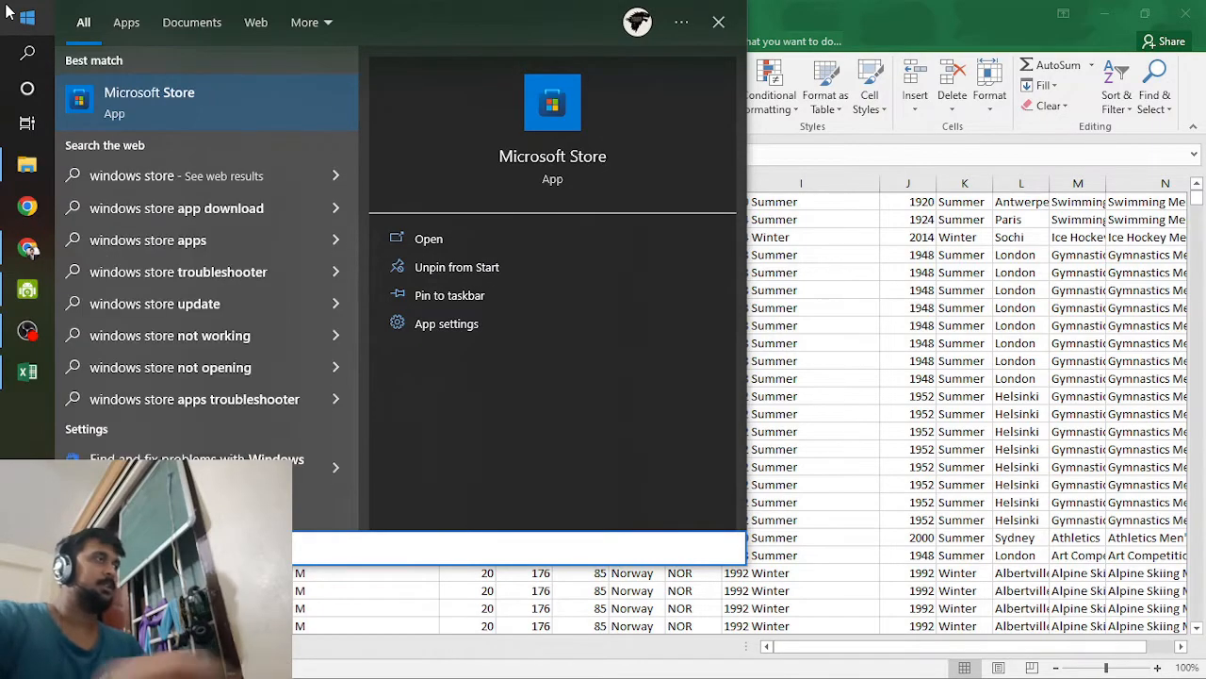
pyautogui.click(182, 104)
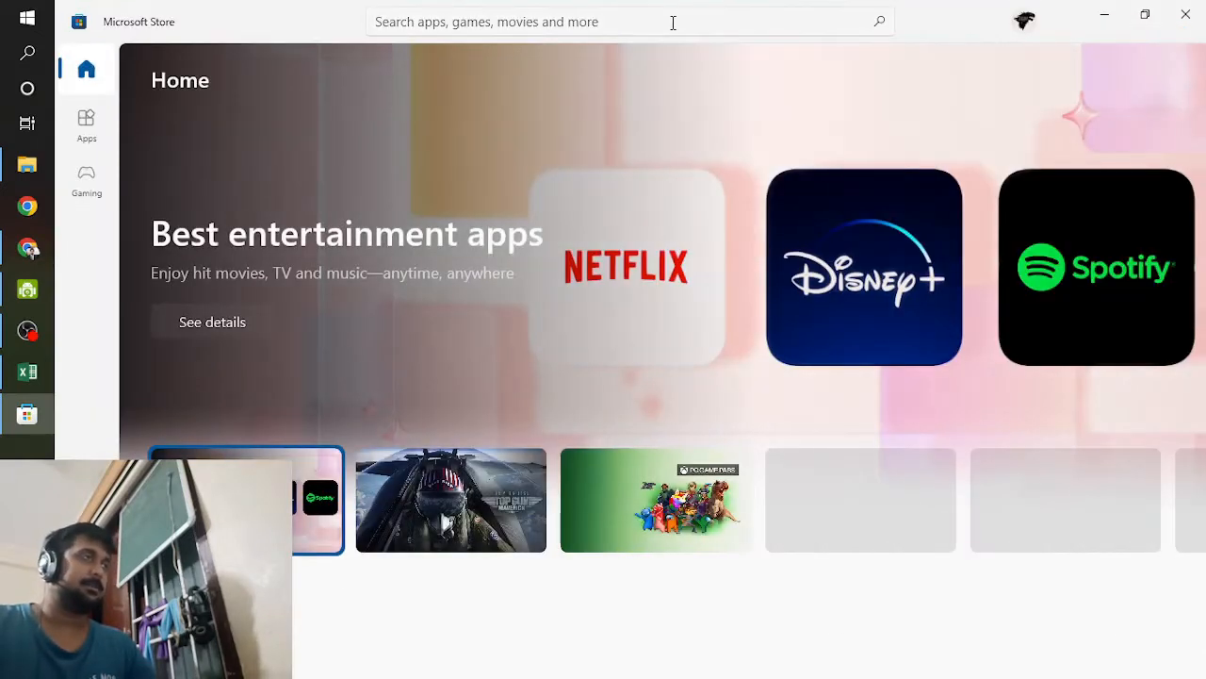
# Step: Search the store for "power bi" and open the Power BI Desktop app page
pyautogui.click(676, 23)
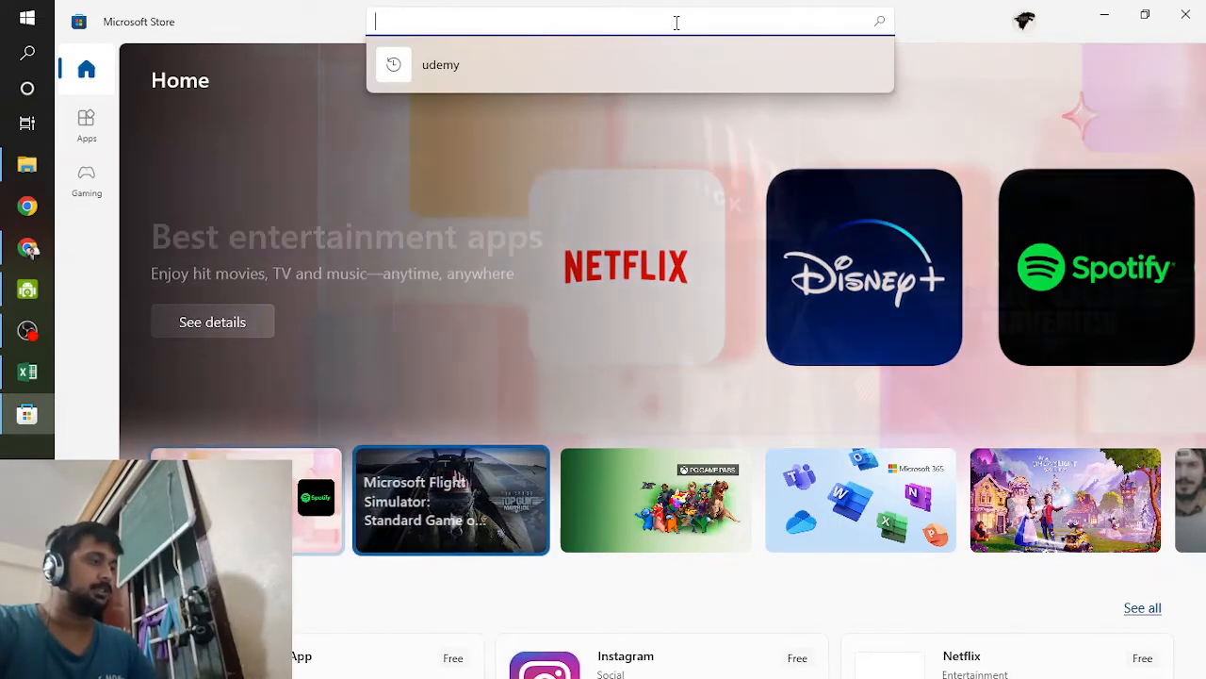
pyautogui.write('power ')
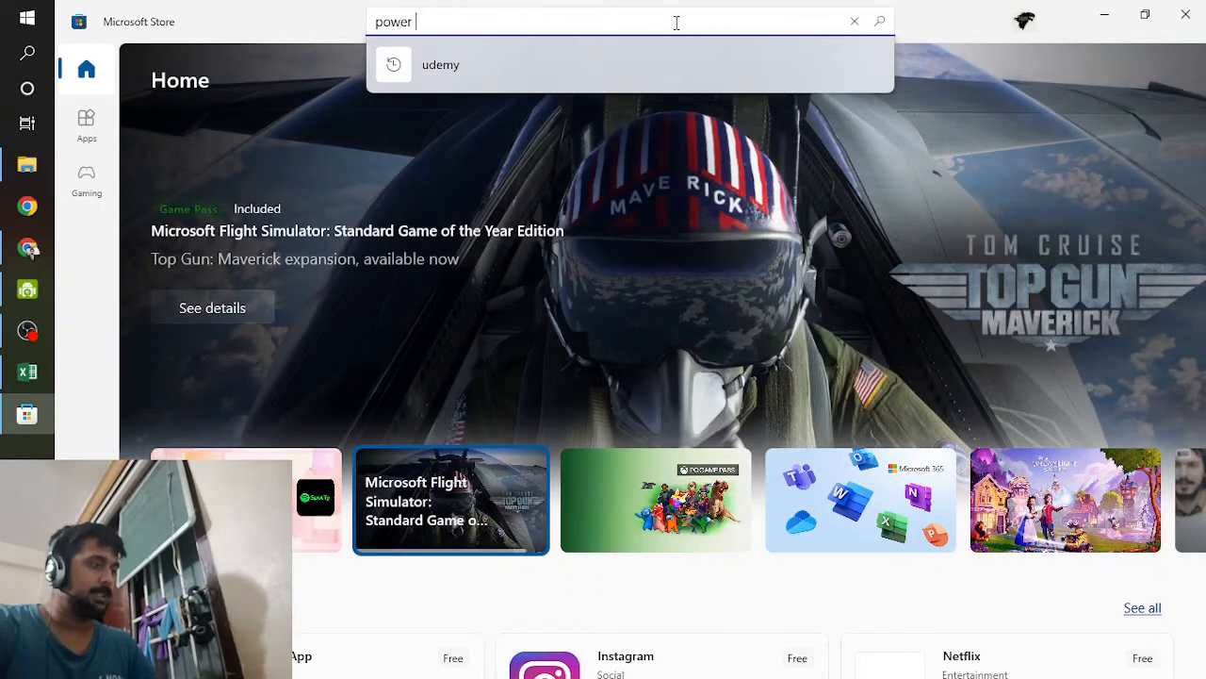
pyautogui.write('bi')
pyautogui.press('Return')
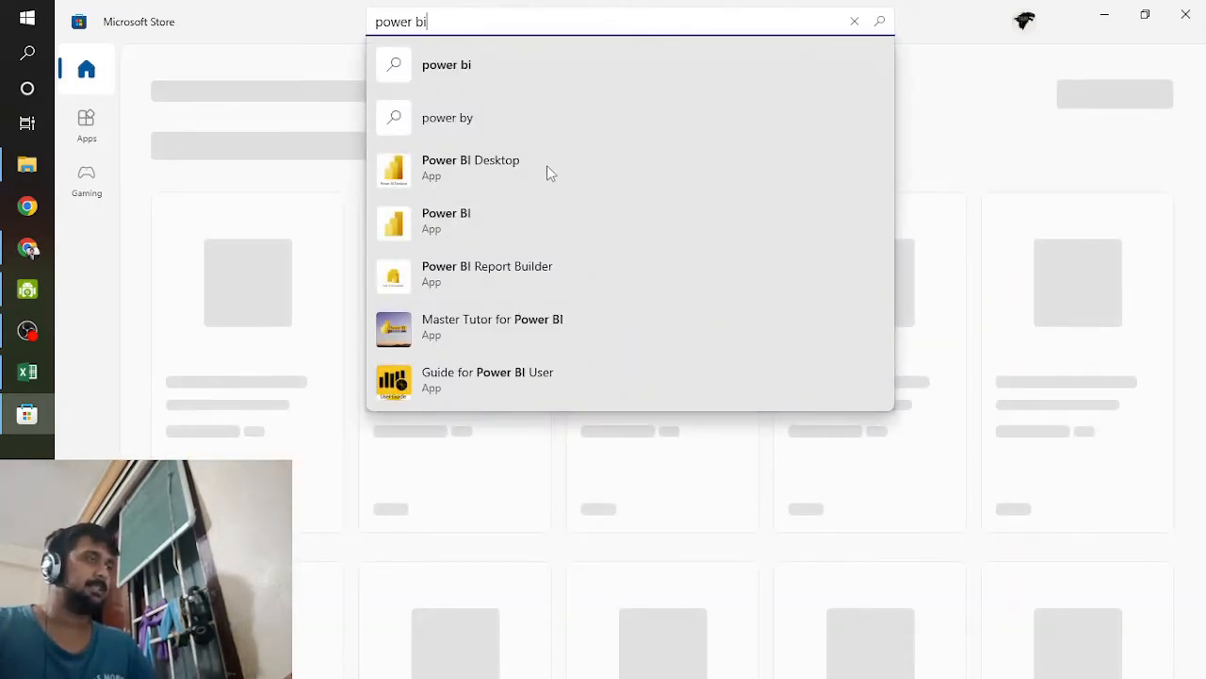
pyautogui.click(412, 340)
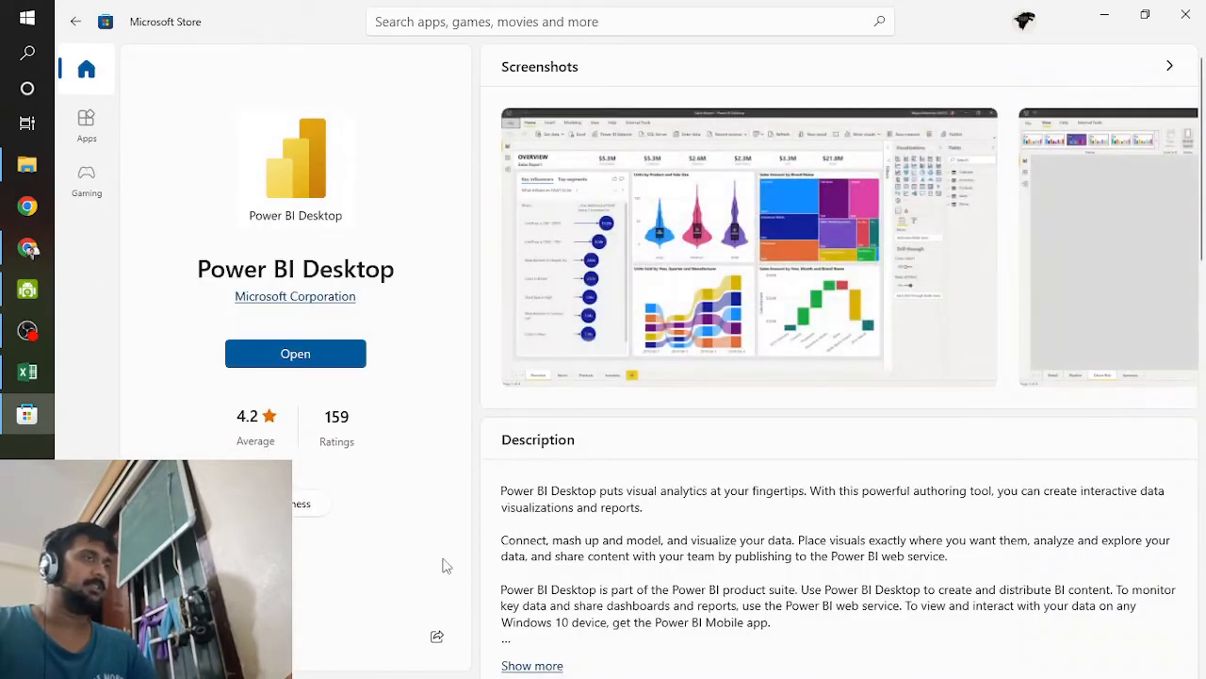
# Step: Launch Power BI Desktop from its store page, close the Microsoft Store and dismiss the Power BI start screen
pyautogui.click(317, 360)
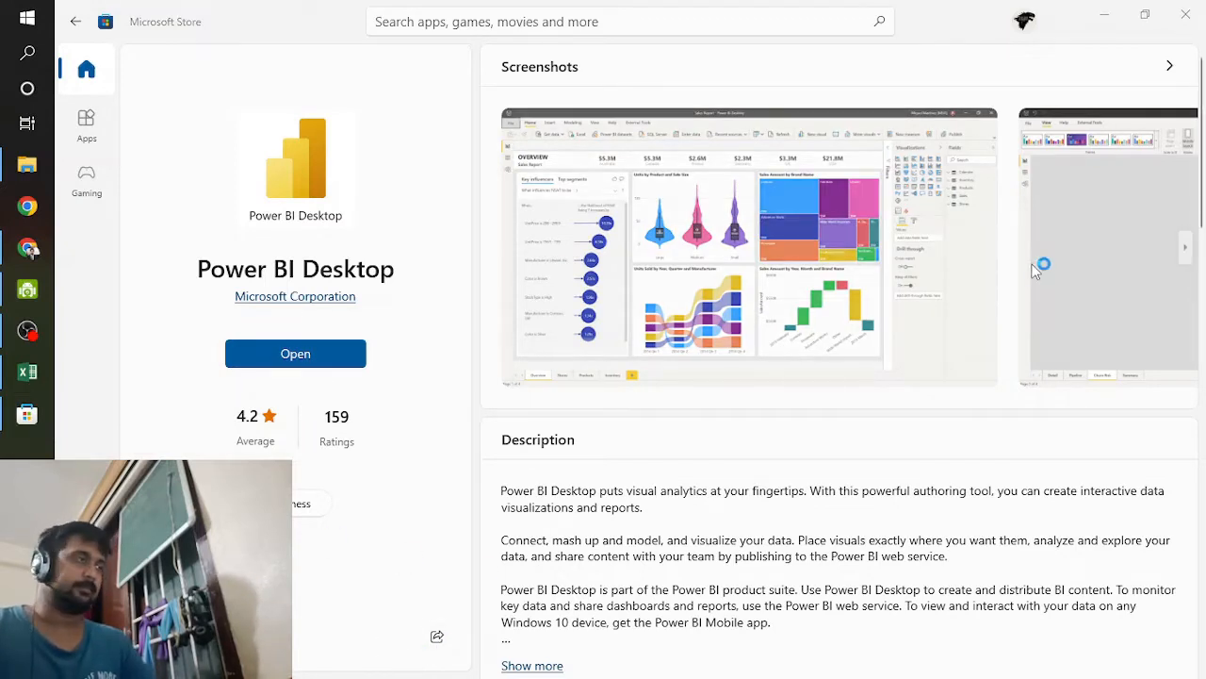
pyautogui.click(1189, 11)
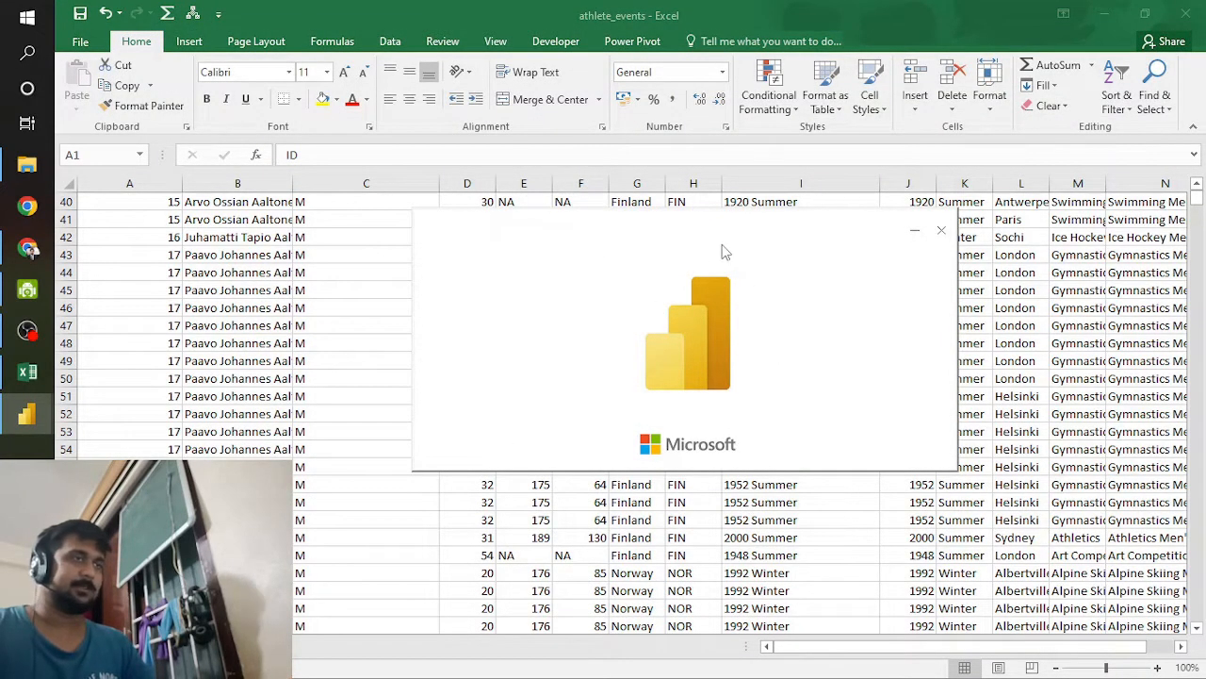
pyautogui.moveTo(724, 251); pyautogui.dragTo(976, 48)
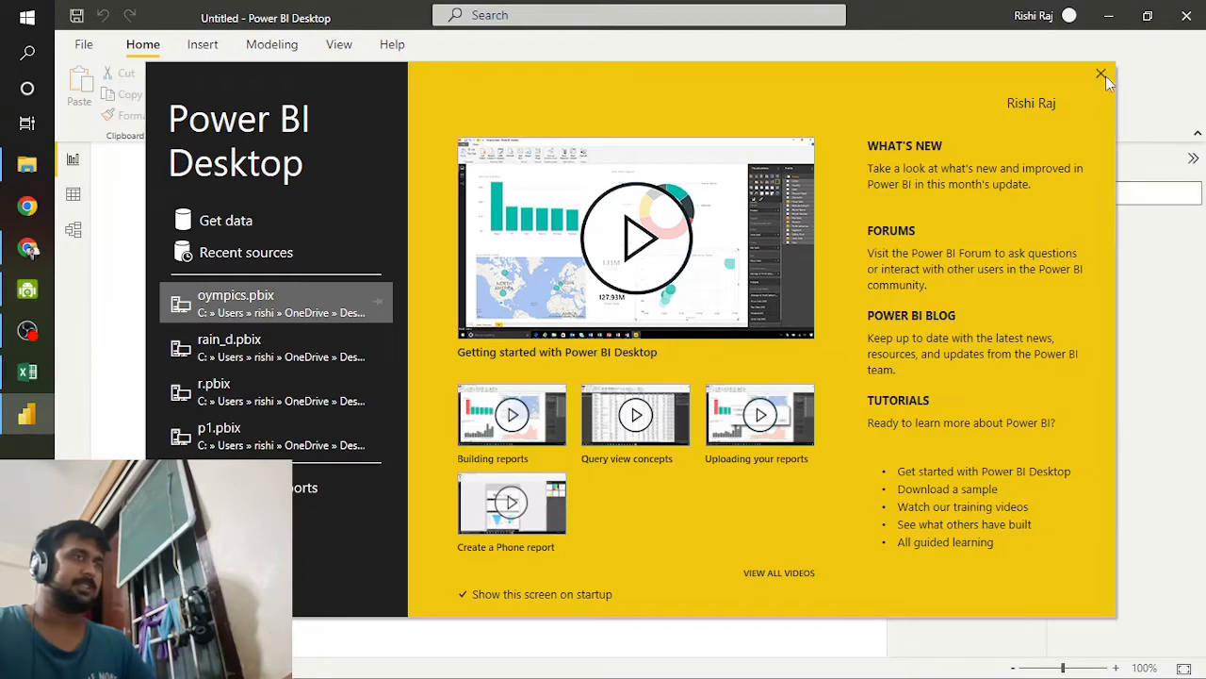
pyautogui.click(1101, 73)
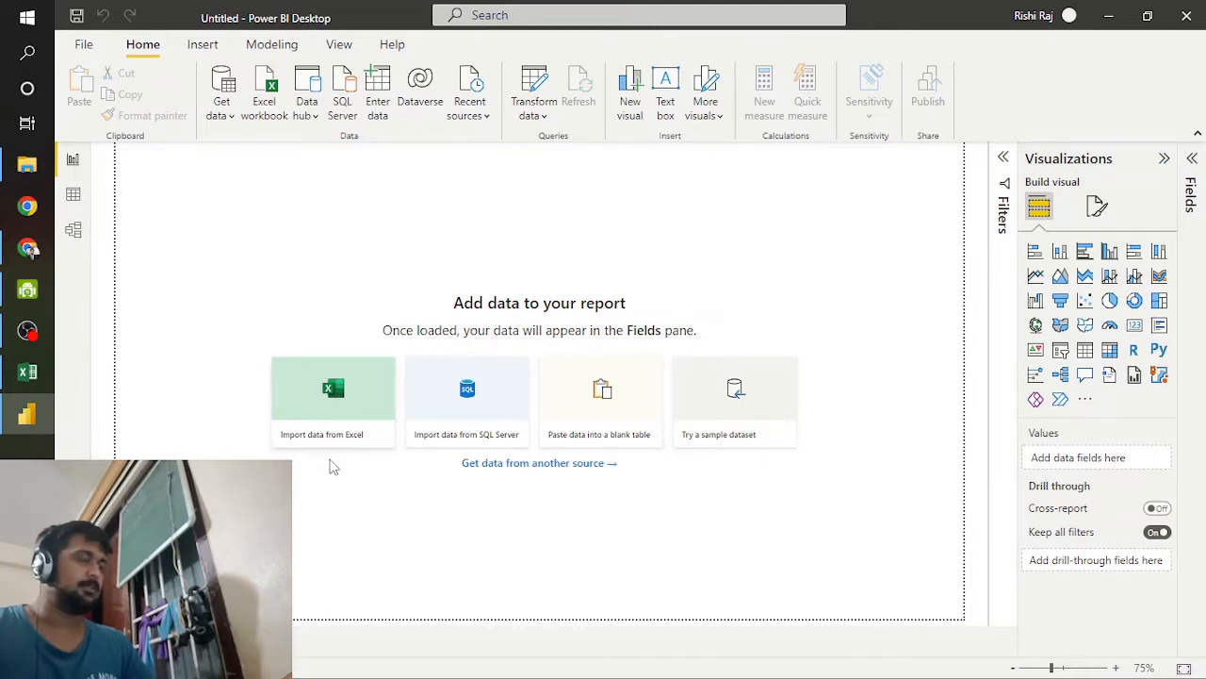
# Step: Start an Excel data import, show all file types and open athlete_events from the power bi workshop folder
pyautogui.click(331, 440)
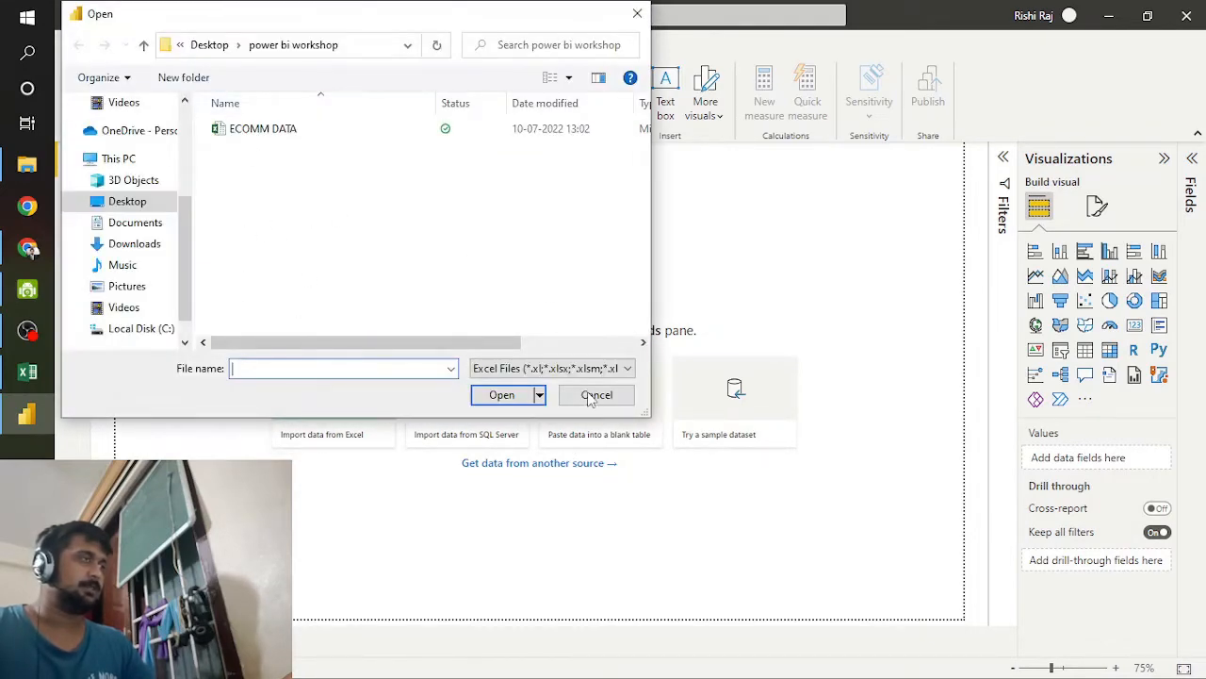
pyautogui.click(560, 369)
pyautogui.click(499, 408)
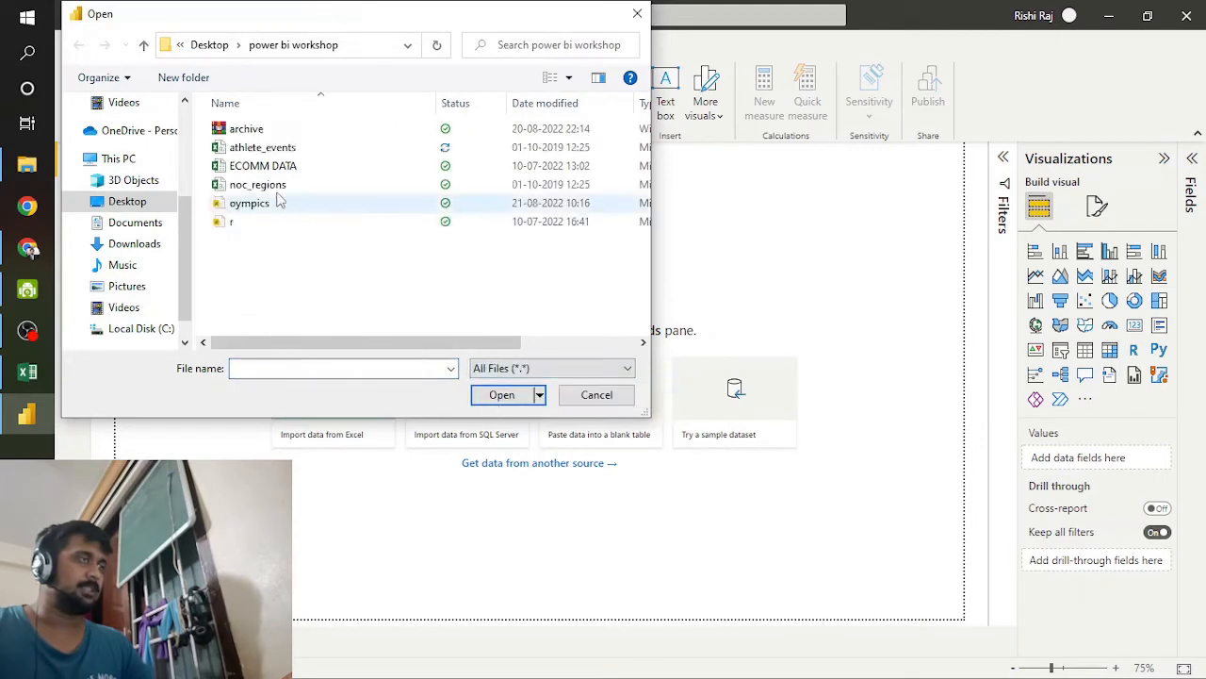
pyautogui.click(262, 147)
pyautogui.click(501, 396)
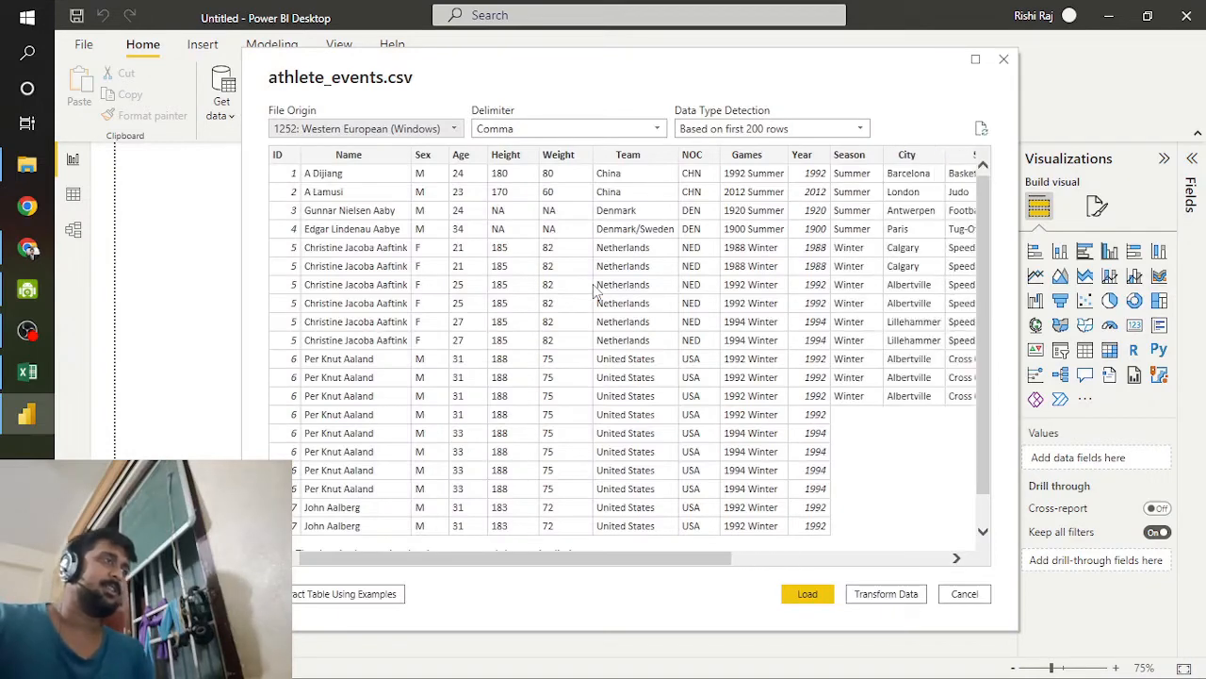
# Step: Check the athlete_events.csv preview, load the data into the report and apply the pending query changes
pyautogui.moveTo(665, 558)
pyautogui.mouseDown()
pyautogui.moveTo(882, 558)
pyautogui.moveTo(668, 558)
pyautogui.mouseUp()
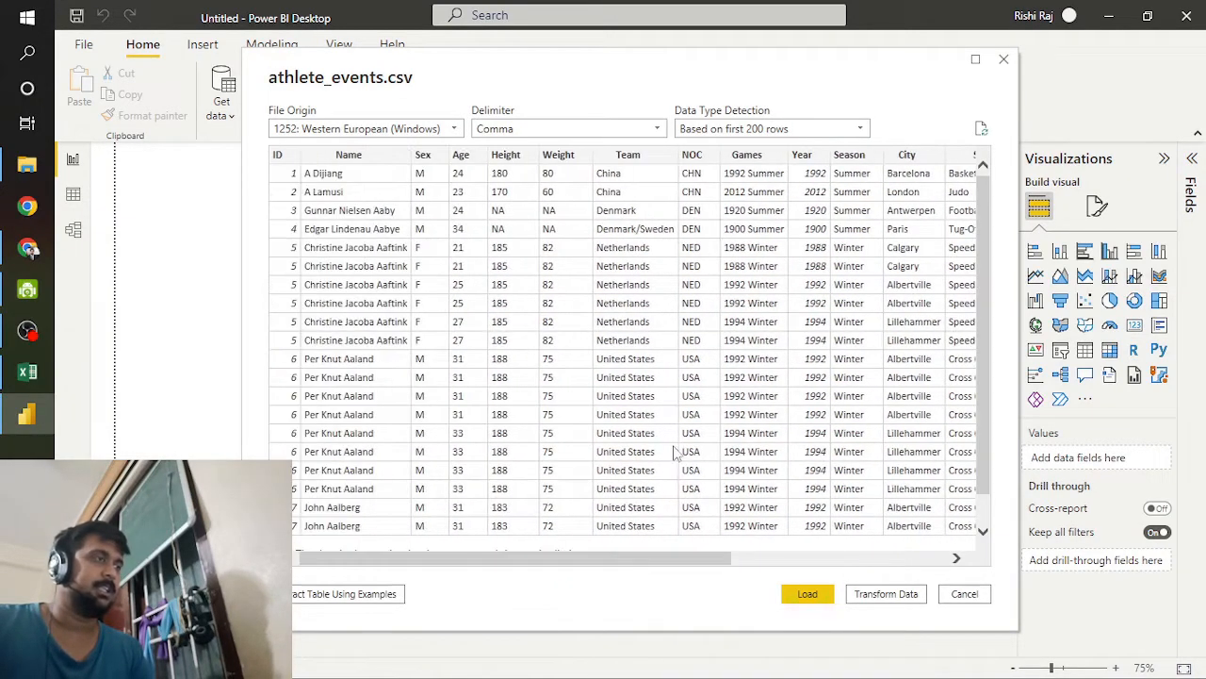
pyautogui.scroll(-1, 709, 456)
pyautogui.scroll(1, 702, 485)
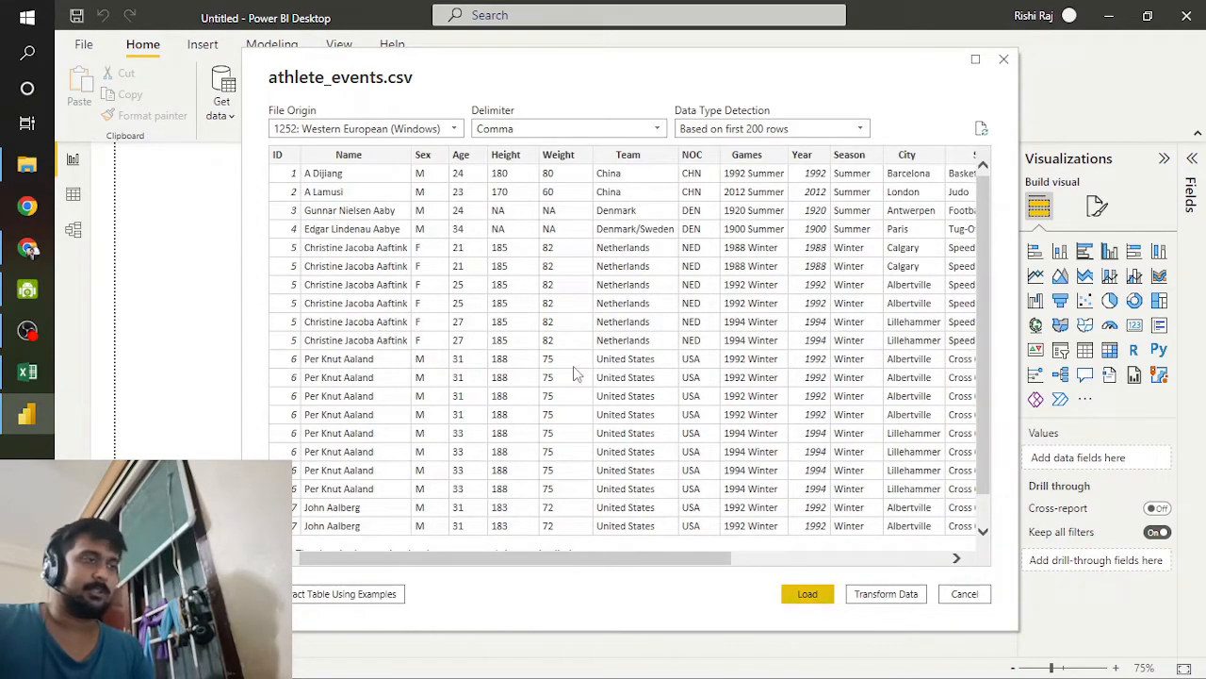
pyautogui.click(801, 597)
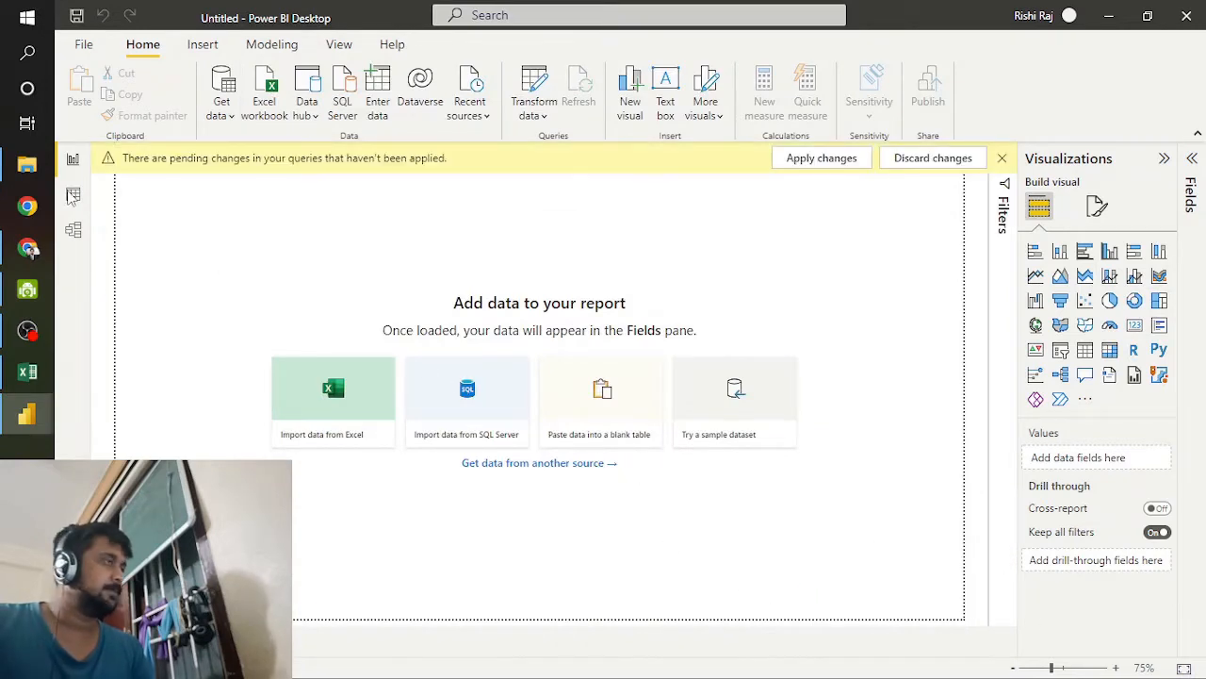
pyautogui.click(853, 158)
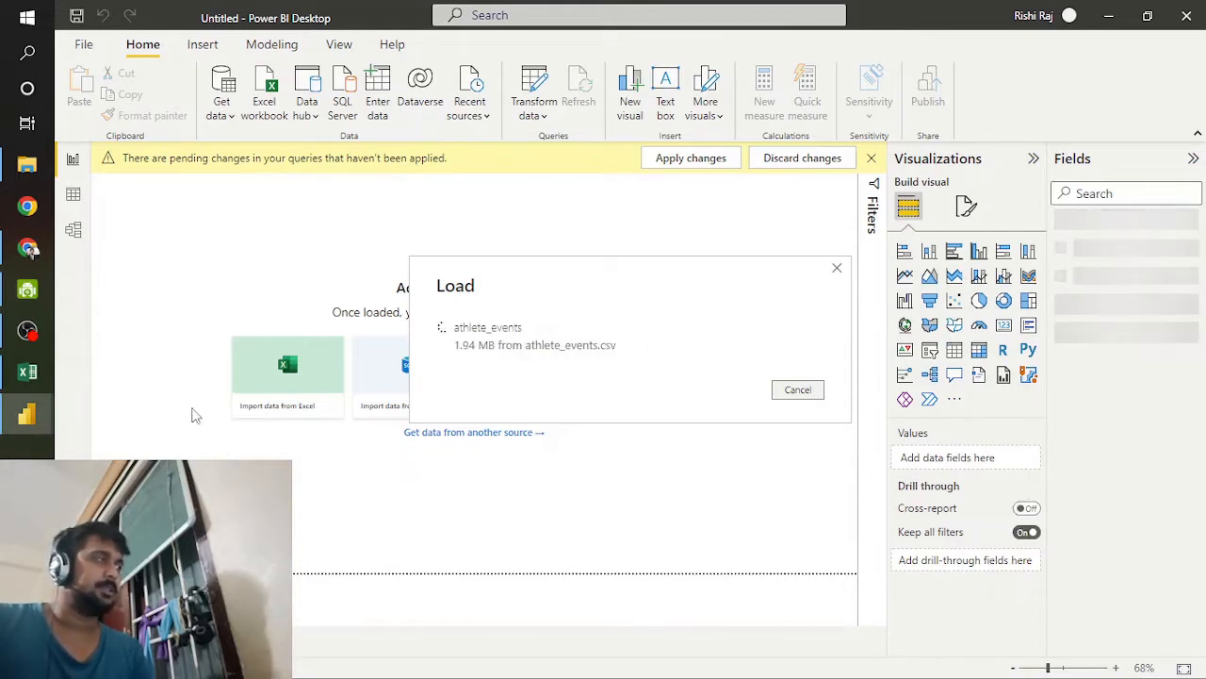
pyautogui.moveTo(674, 288); pyautogui.dragTo(486, 313)
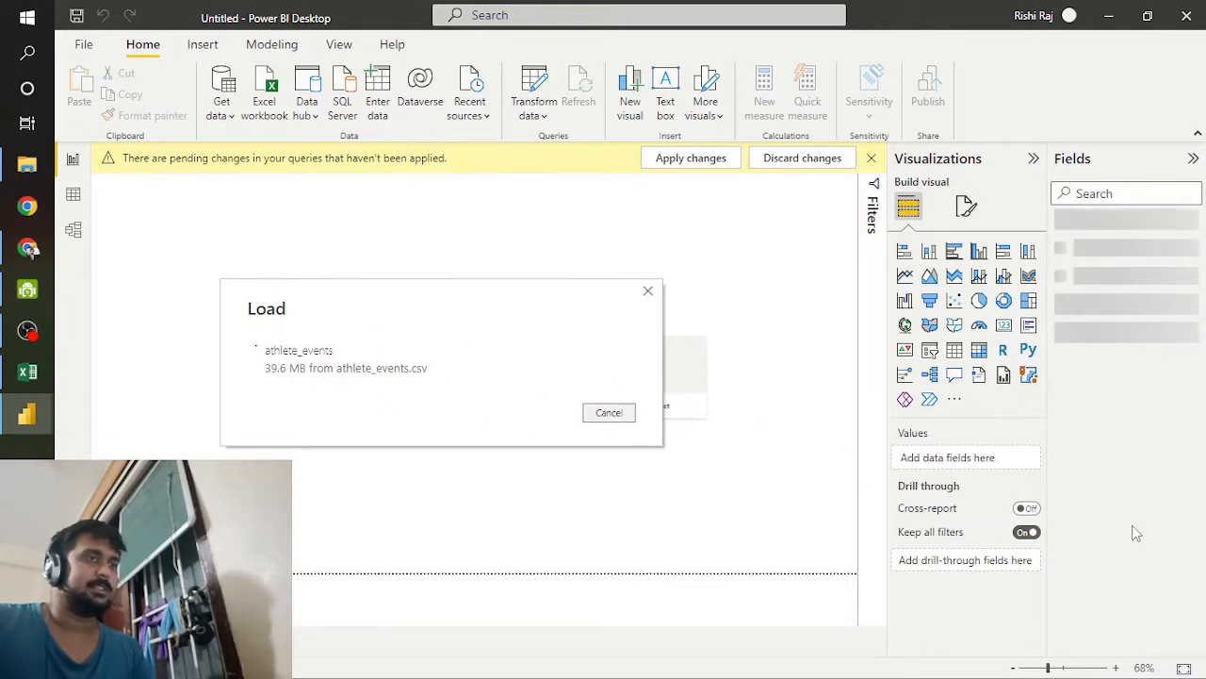
pyautogui.click(588, 417)
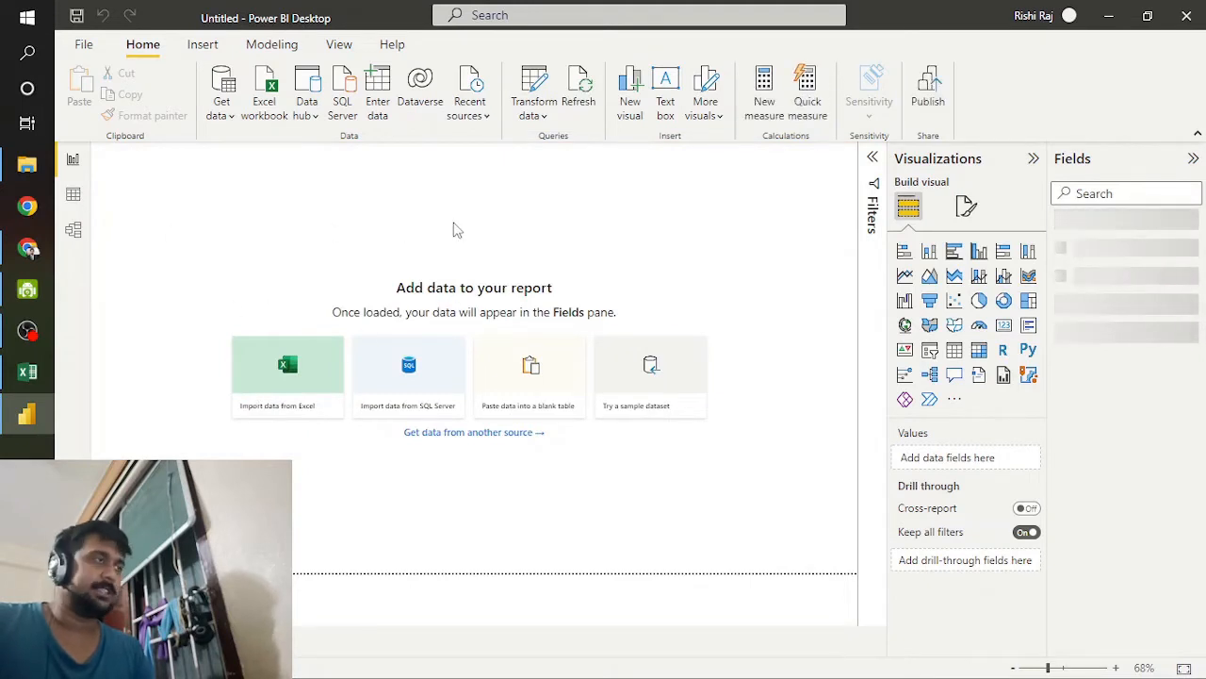
# Step: Examine the loaded athlete_events rows in the data view and return to the report view
pyautogui.click(74, 195)
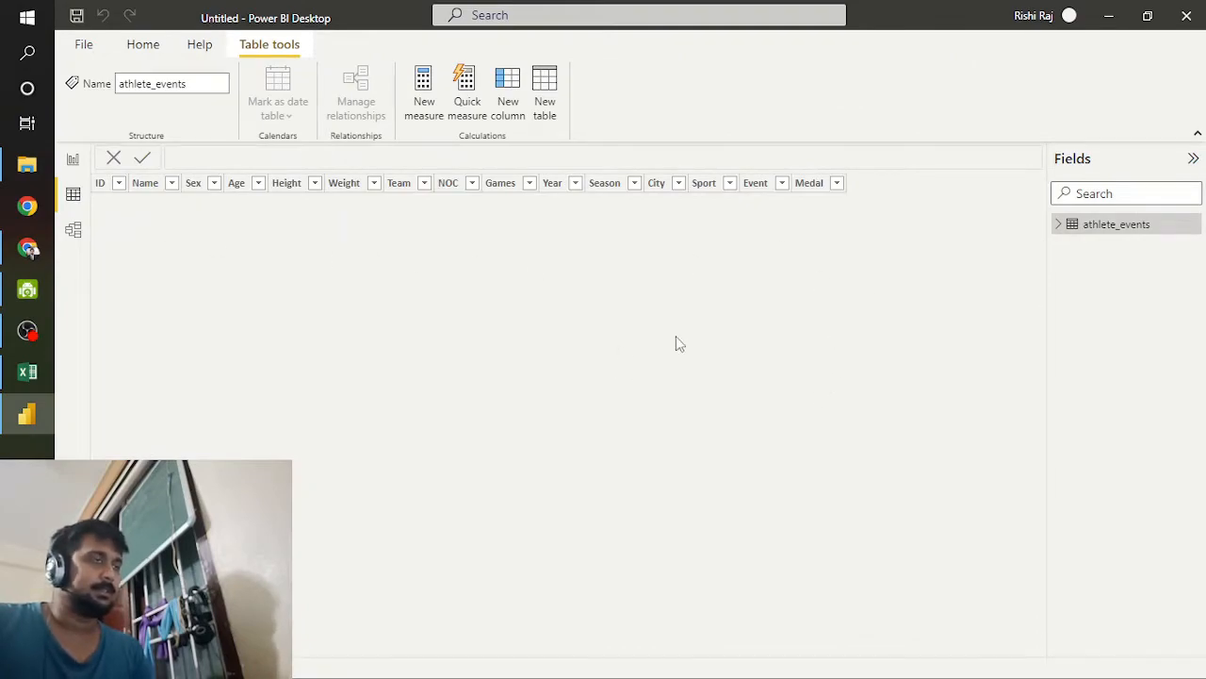
pyautogui.scroll(-15, 766, 432)
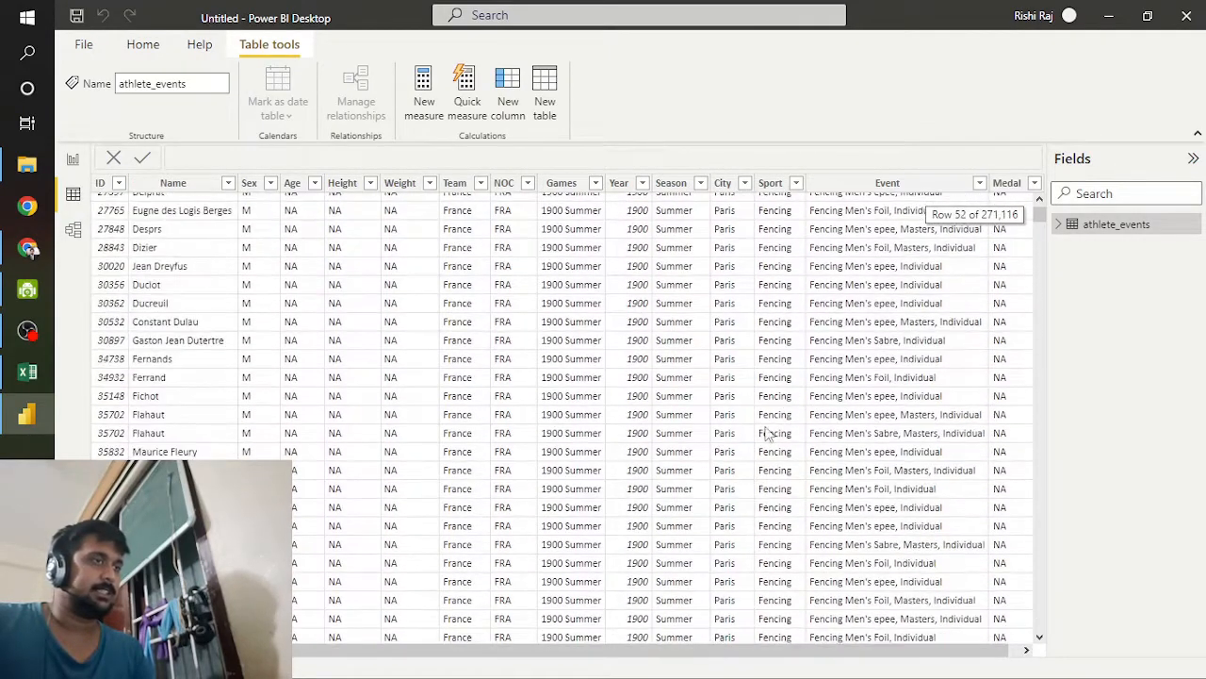
pyautogui.click(73, 159)
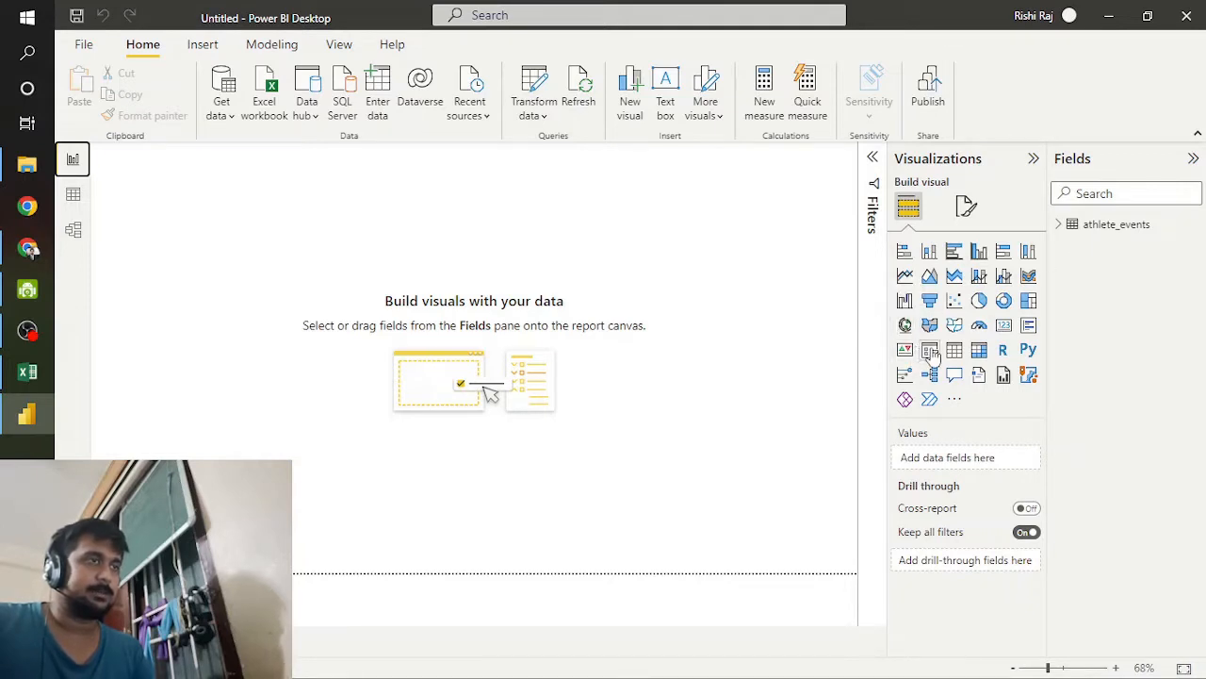
# Step: Place the athlete_events Year field on the report page as a slicer and shrink it to a thin strip near the upper-left corner
pyautogui.click(1063, 225)
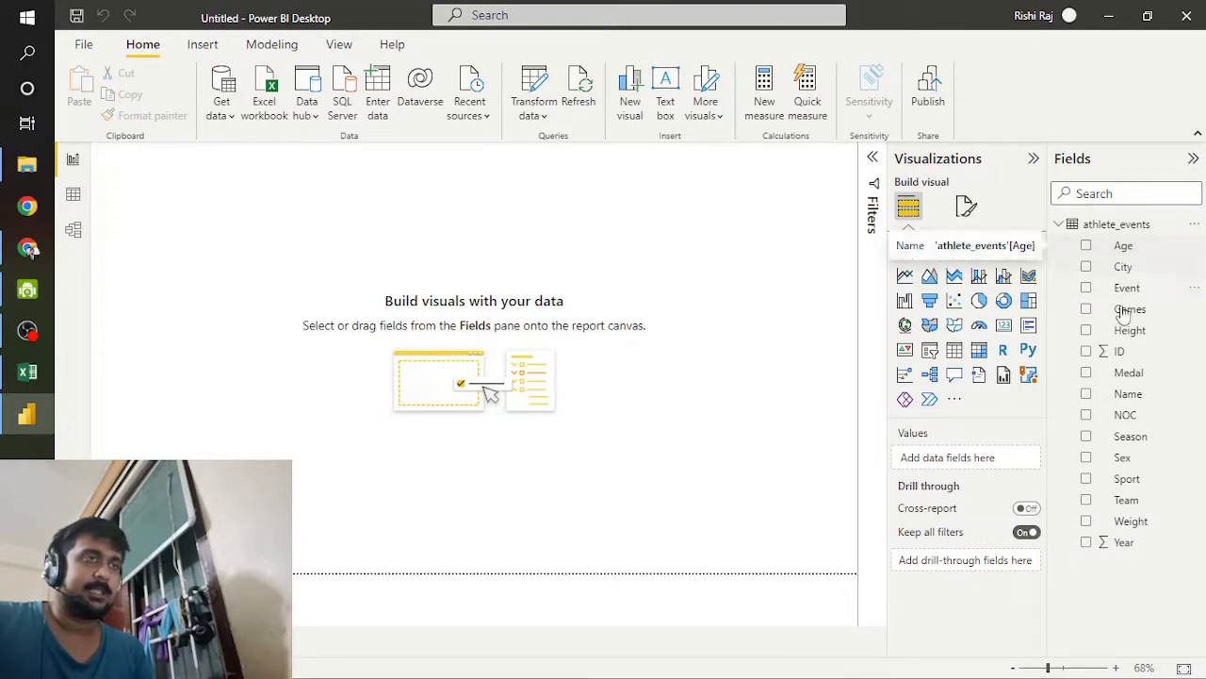
pyautogui.moveTo(1140, 550); pyautogui.dragTo(182, 192)
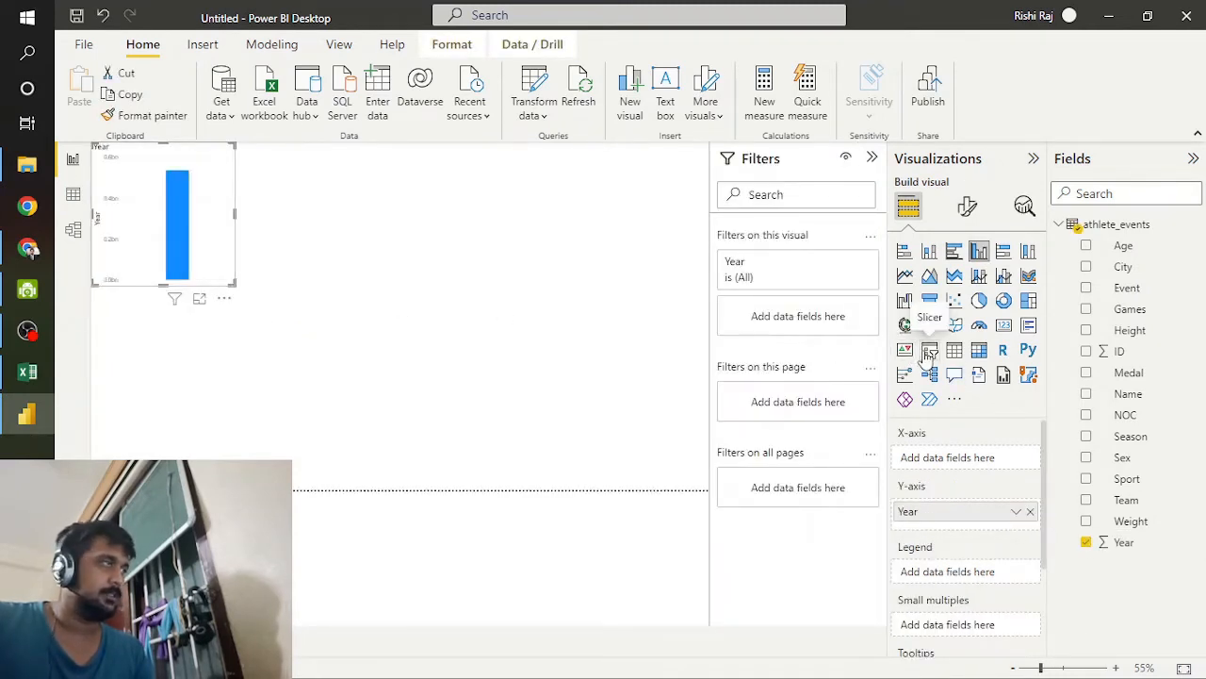
pyautogui.click(929, 351)
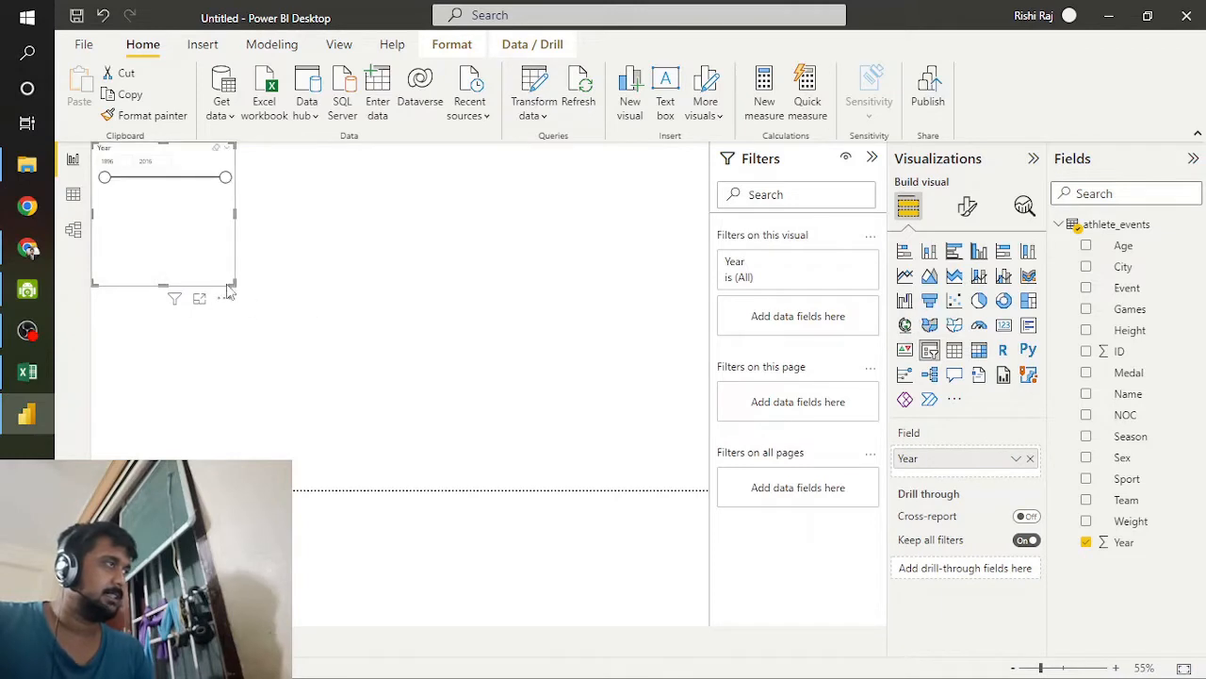
pyautogui.moveTo(233, 283); pyautogui.dragTo(210, 204)
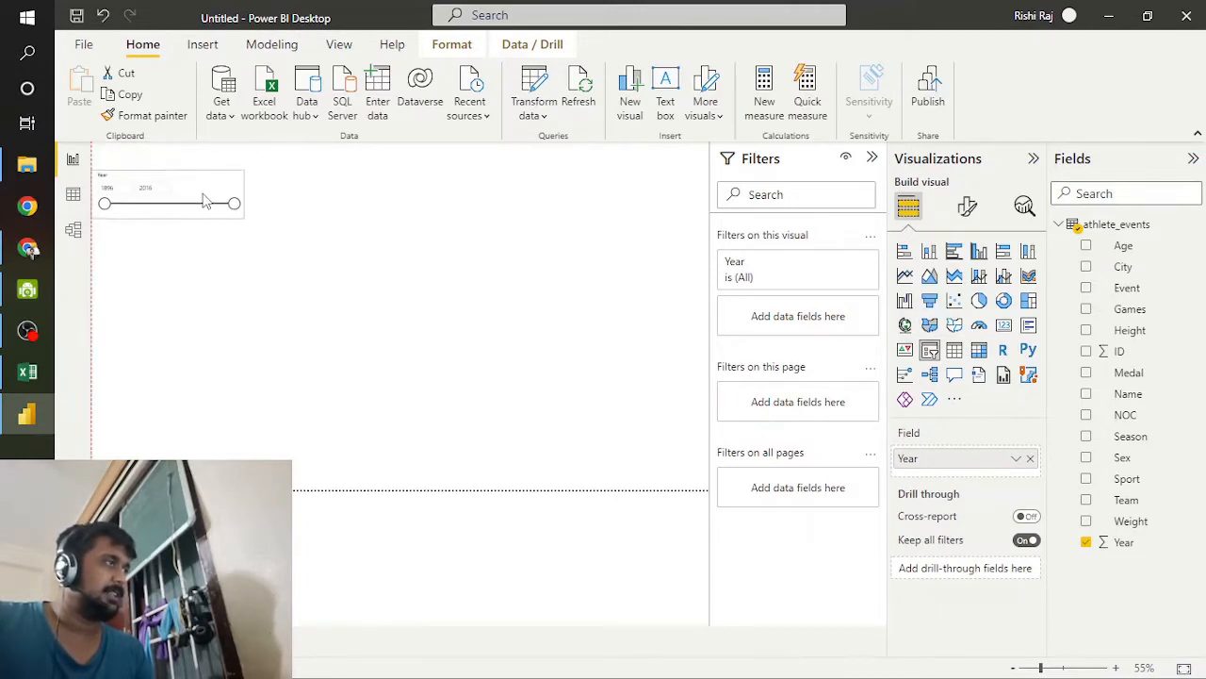
pyautogui.click(429, 302)
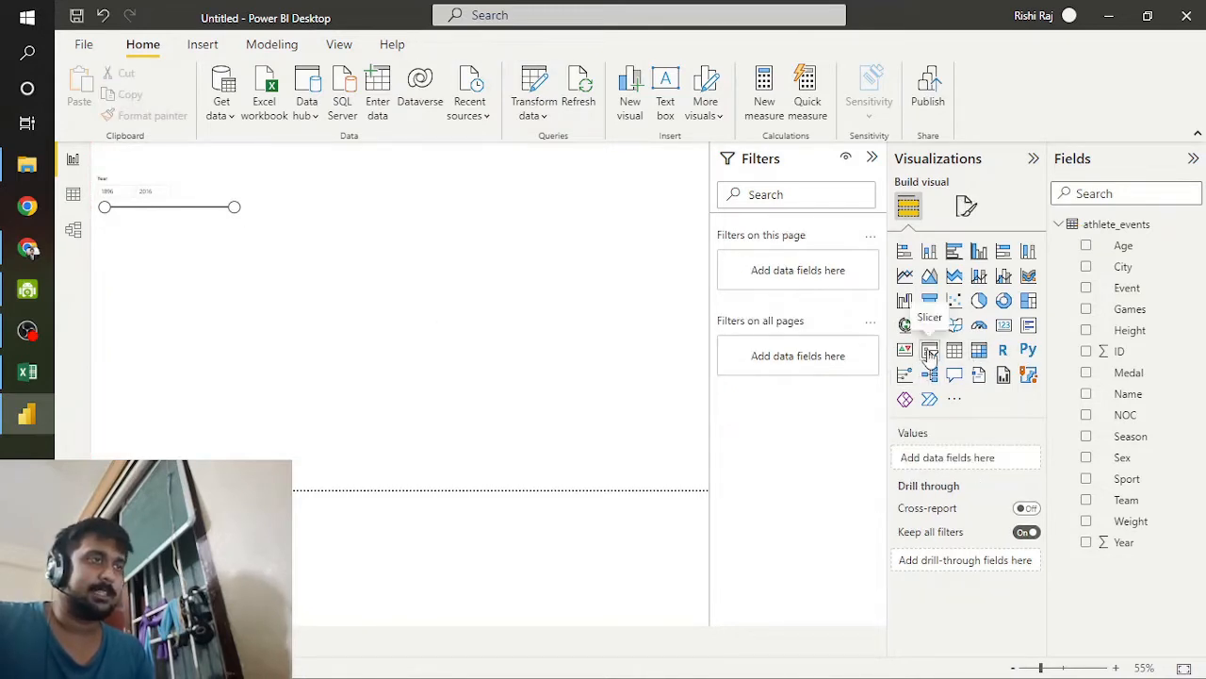
# Step: Add a slicer for the Team field below the Year slicer and look through its team names
pyautogui.click(930, 352)
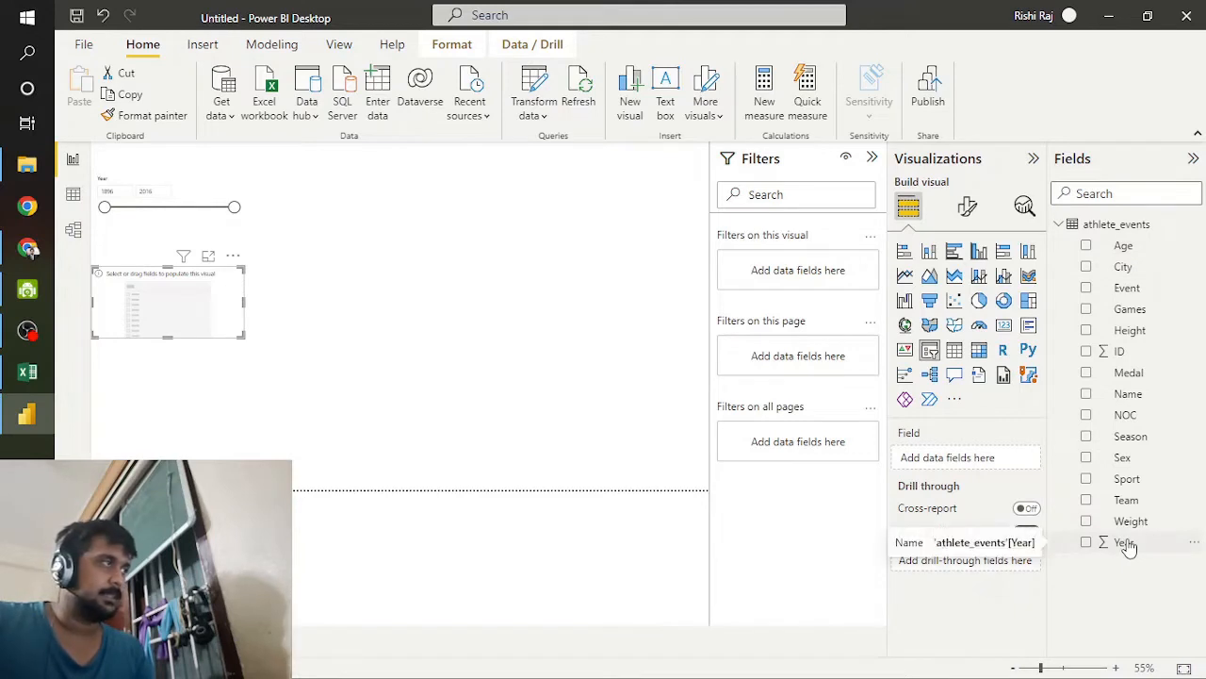
pyautogui.click(1127, 501)
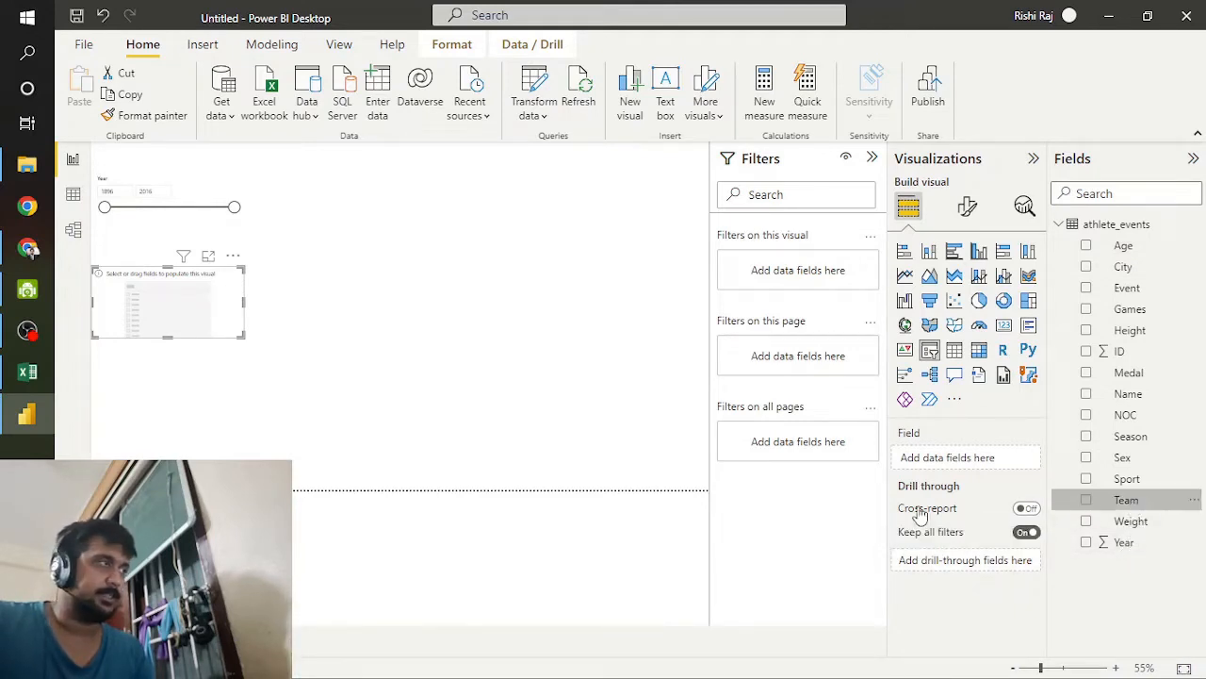
pyautogui.moveTo(1119, 506); pyautogui.dragTo(952, 458)
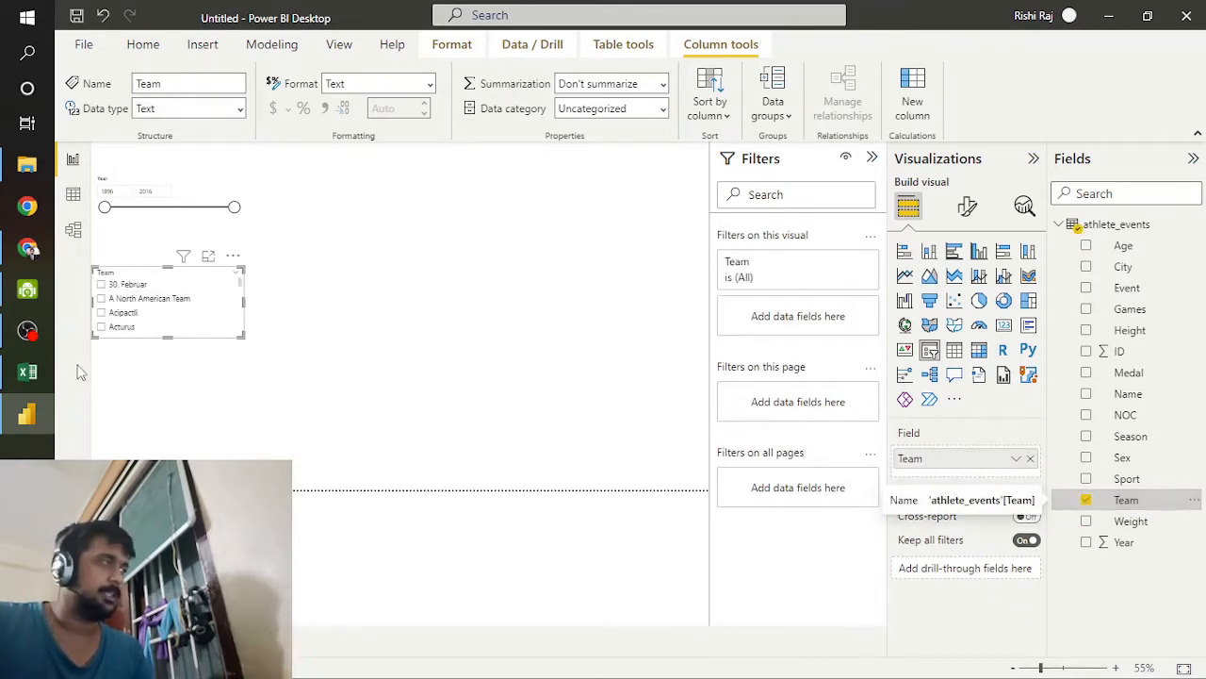
pyautogui.click(236, 259)
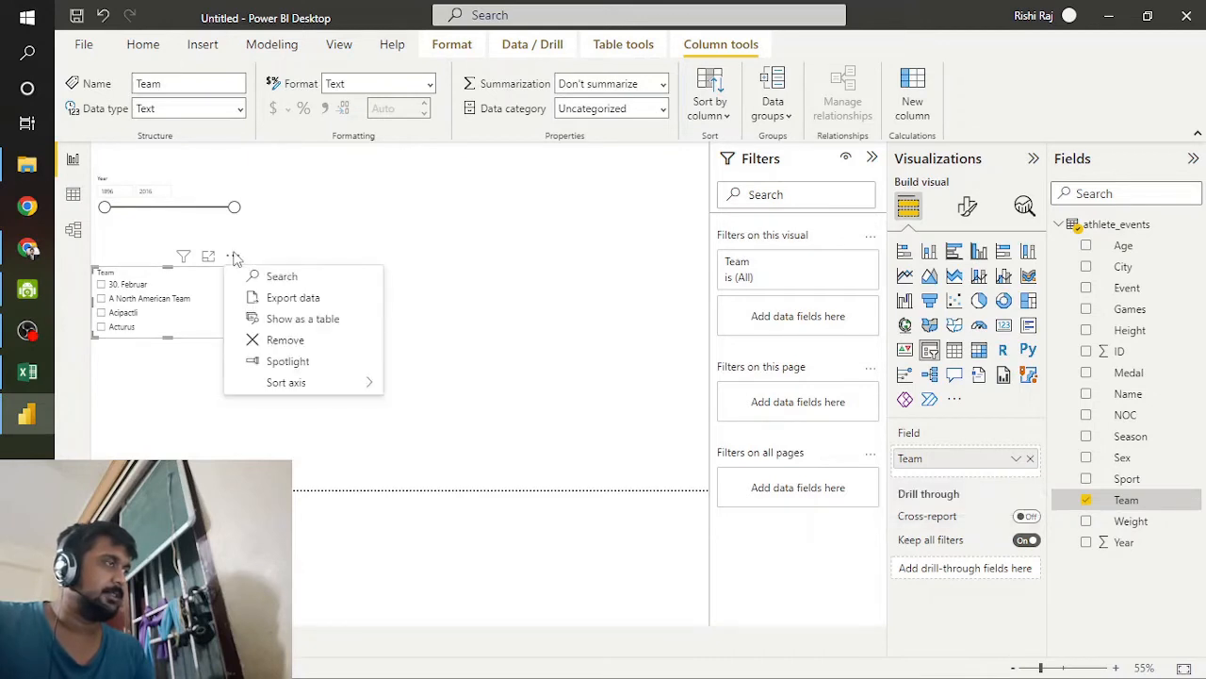
pyautogui.click(191, 284)
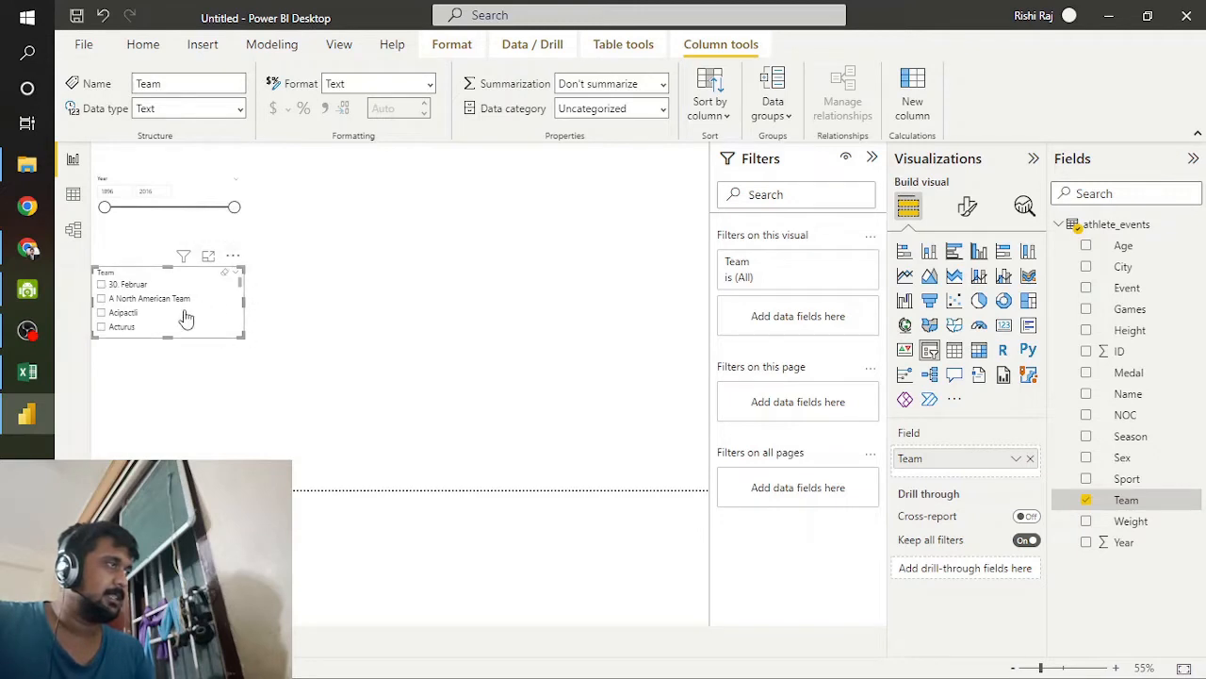
pyautogui.scroll(-5, 184, 317)
pyautogui.scroll(-8, 185, 317)
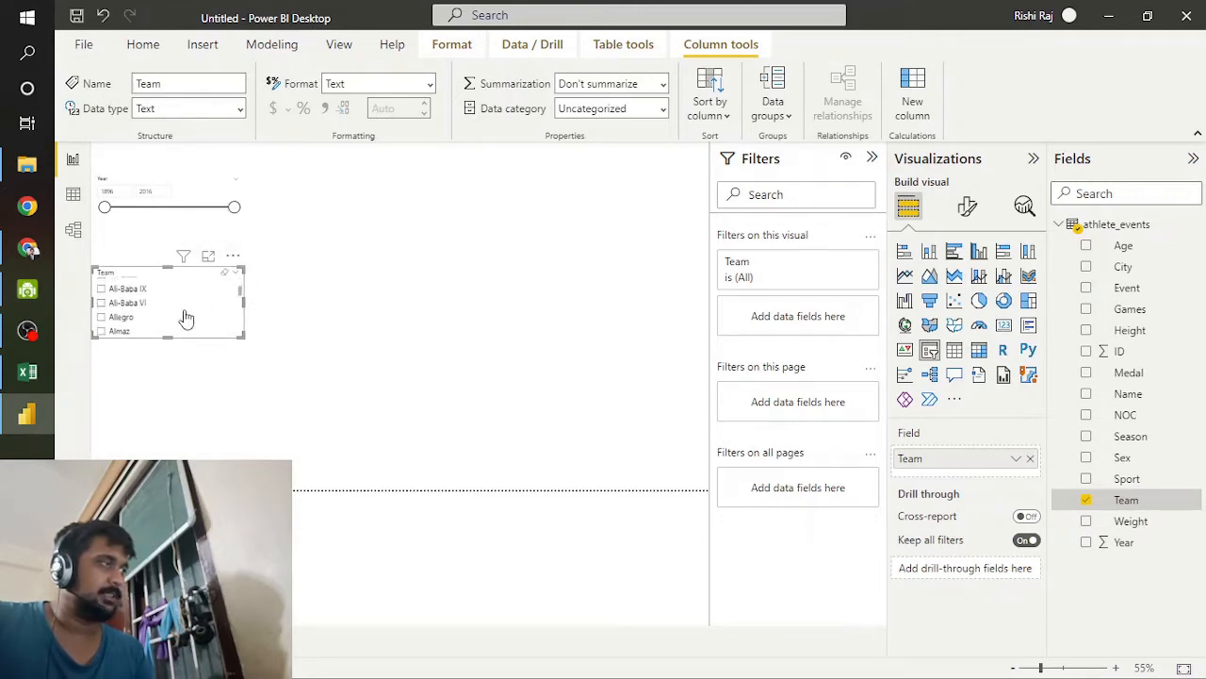
pyautogui.scroll(-4, 184, 316)
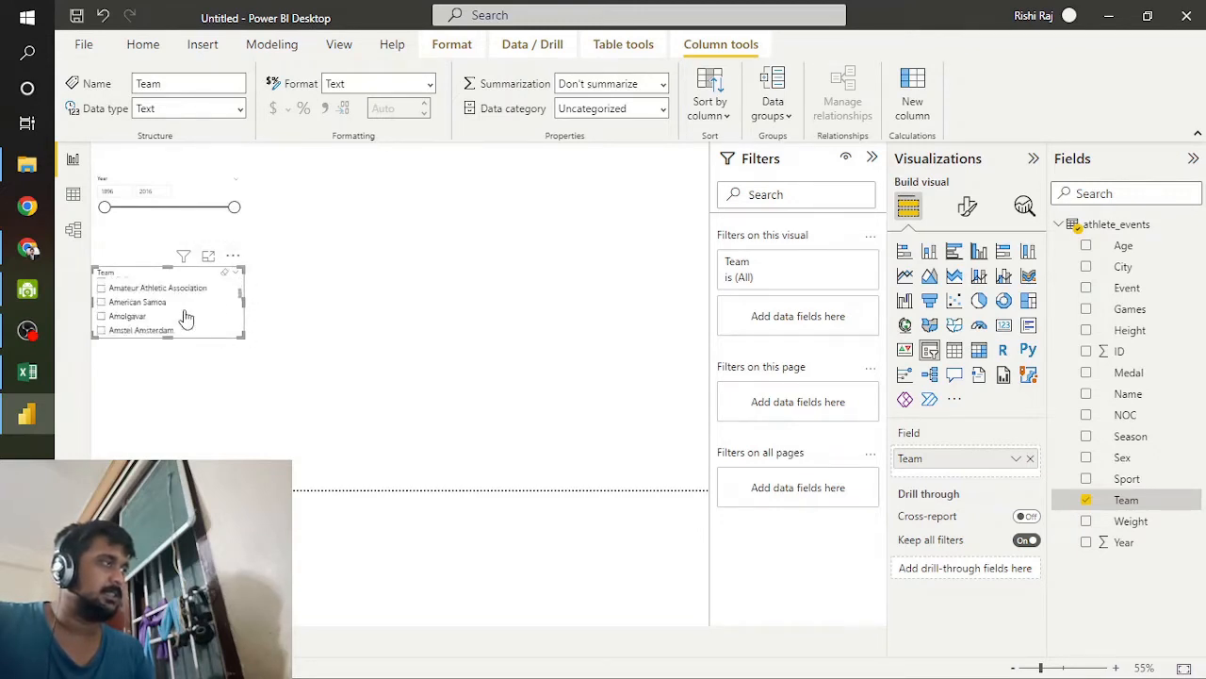
pyautogui.scroll(8, 206, 297)
# Step: Set the Team slicer's orientation to Horizontal in its slicer settings
pyautogui.click(232, 258)
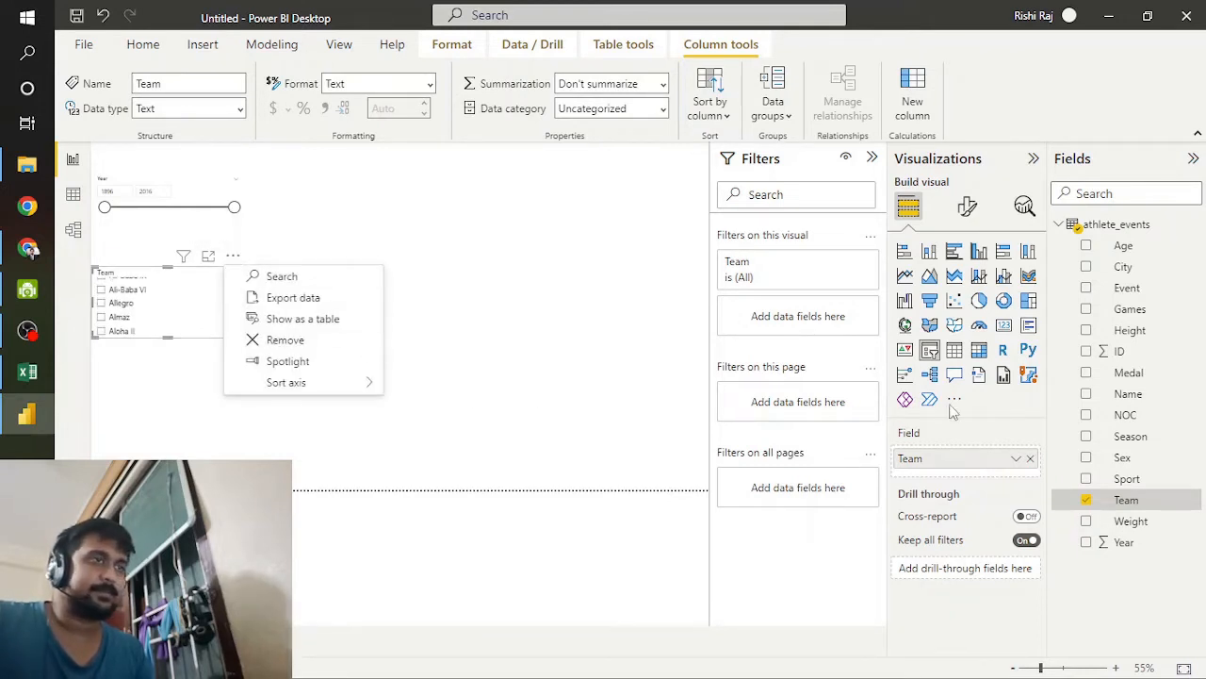
pyautogui.click(961, 207)
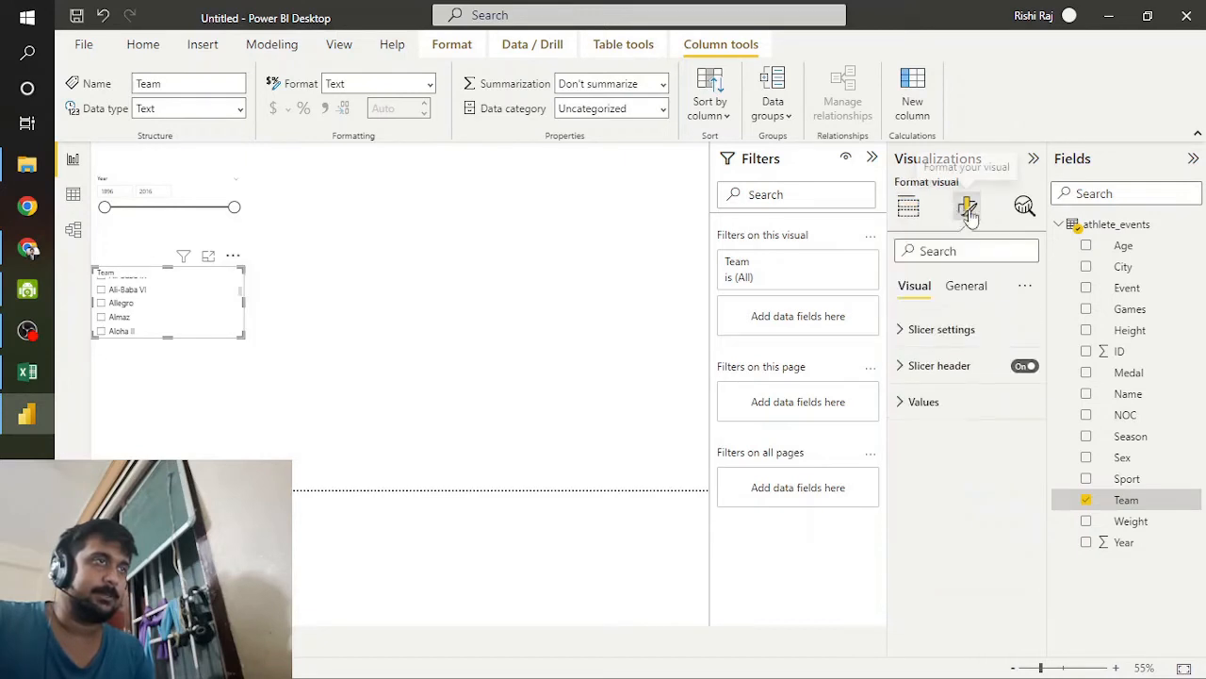
pyautogui.click(946, 331)
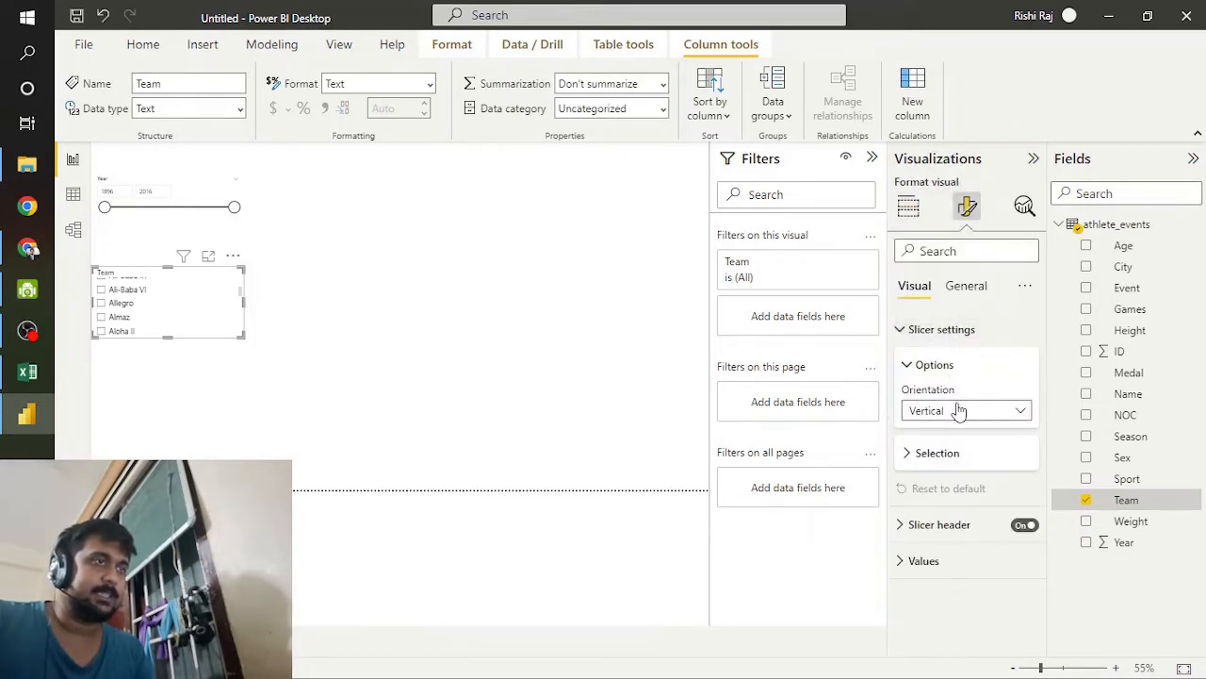
pyautogui.click(959, 412)
pyautogui.click(979, 451)
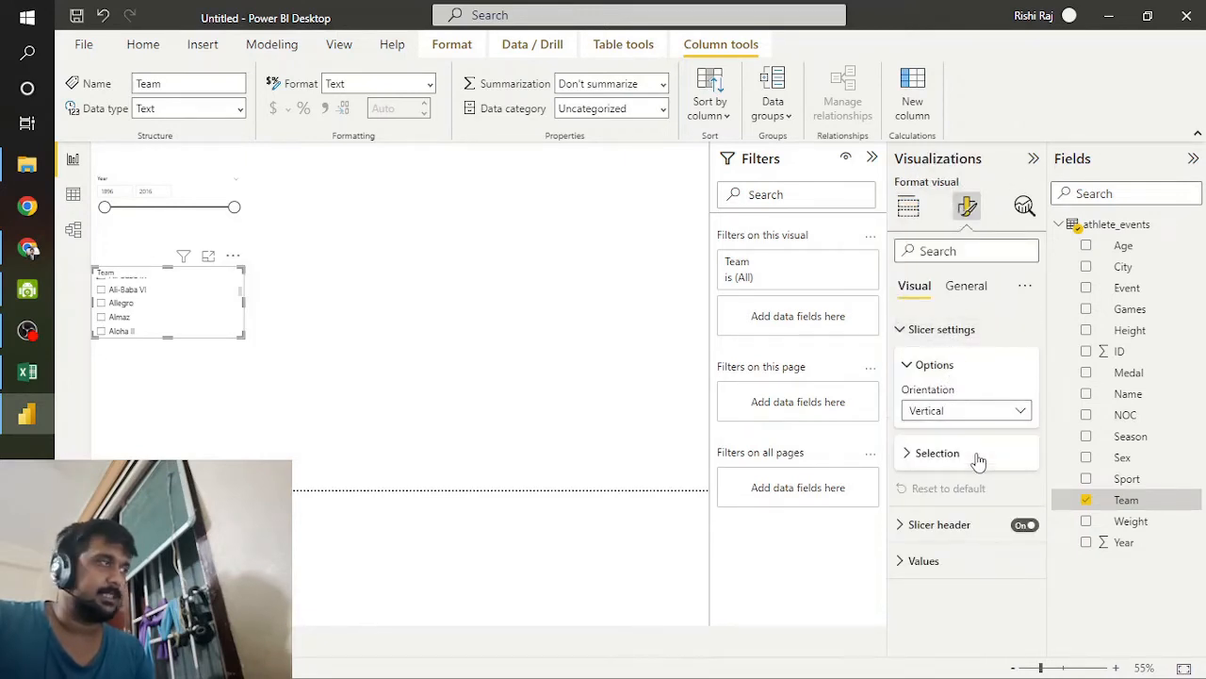
# Step: Show the Team slicer as a table, browse the enlarged set of team names and return to the report
pyautogui.click(233, 256)
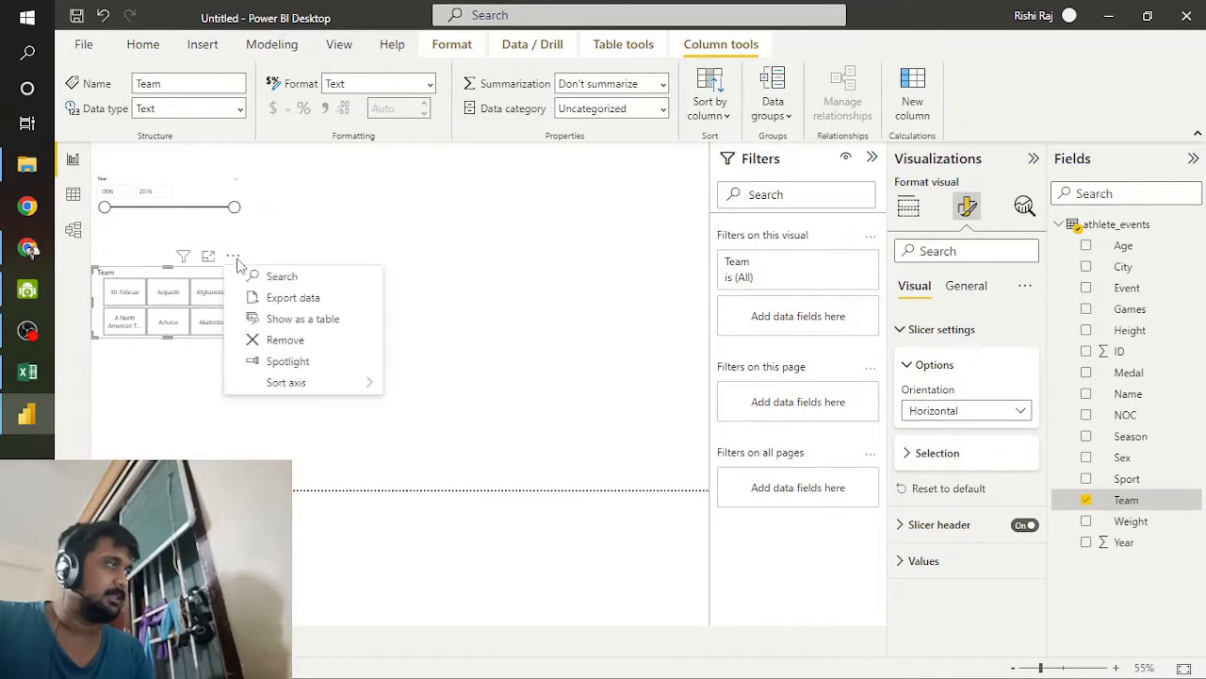
pyautogui.moveTo(330, 386)
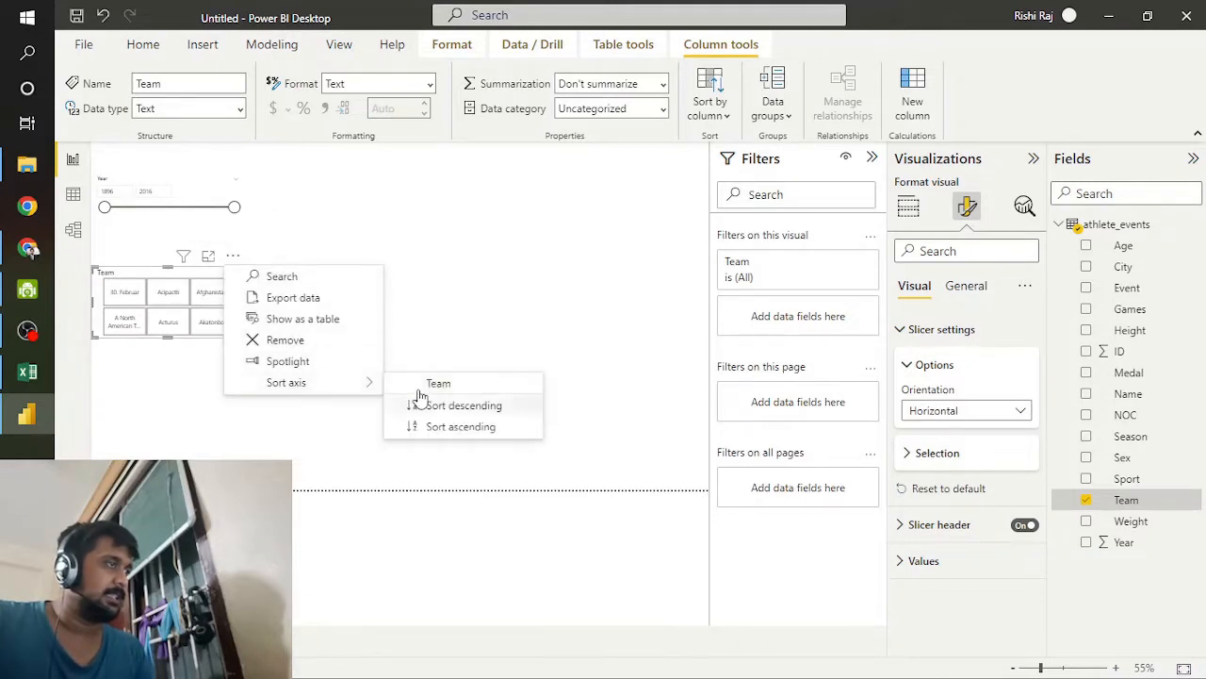
pyautogui.click(316, 319)
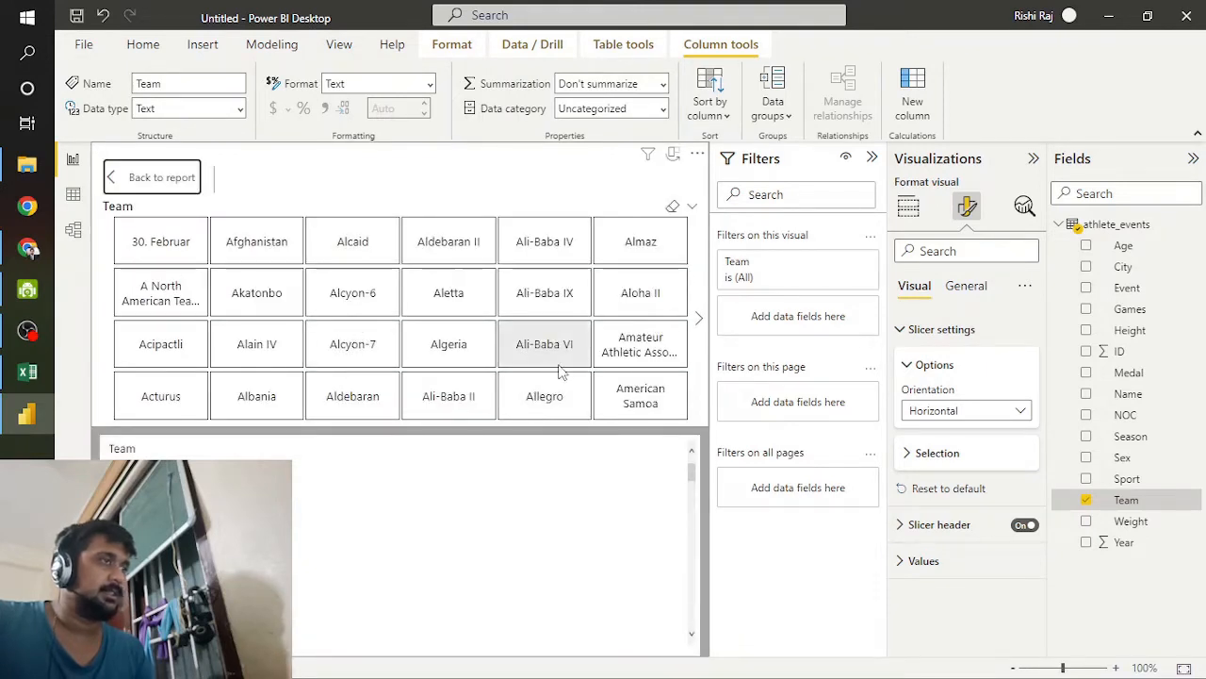
pyautogui.scroll(-3, 377, 311)
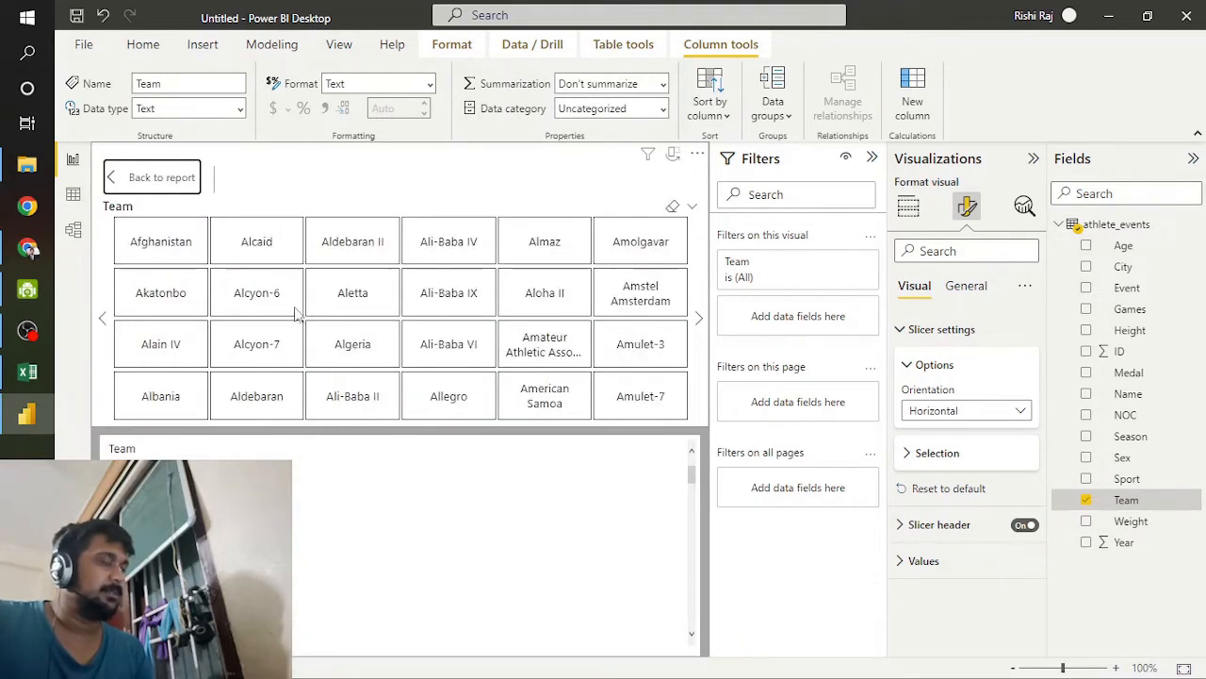
pyautogui.scroll(-2, 582, 339)
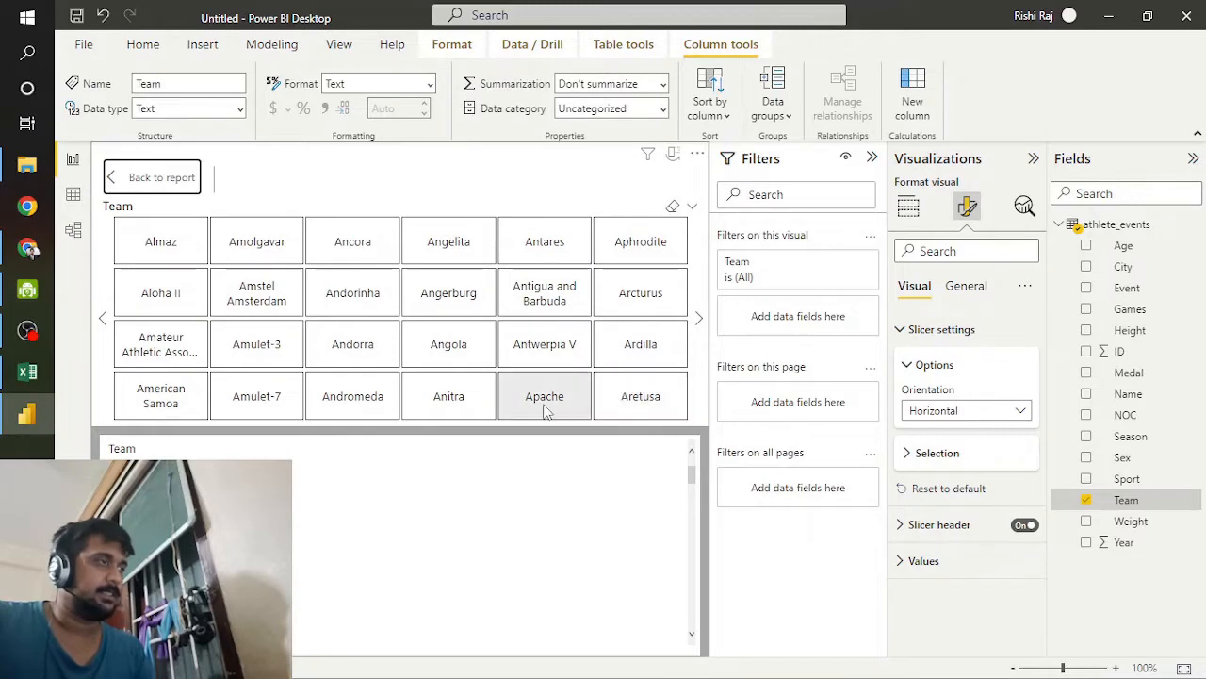
pyautogui.scroll(-3, 528, 400)
pyautogui.scroll(-6, 452, 398)
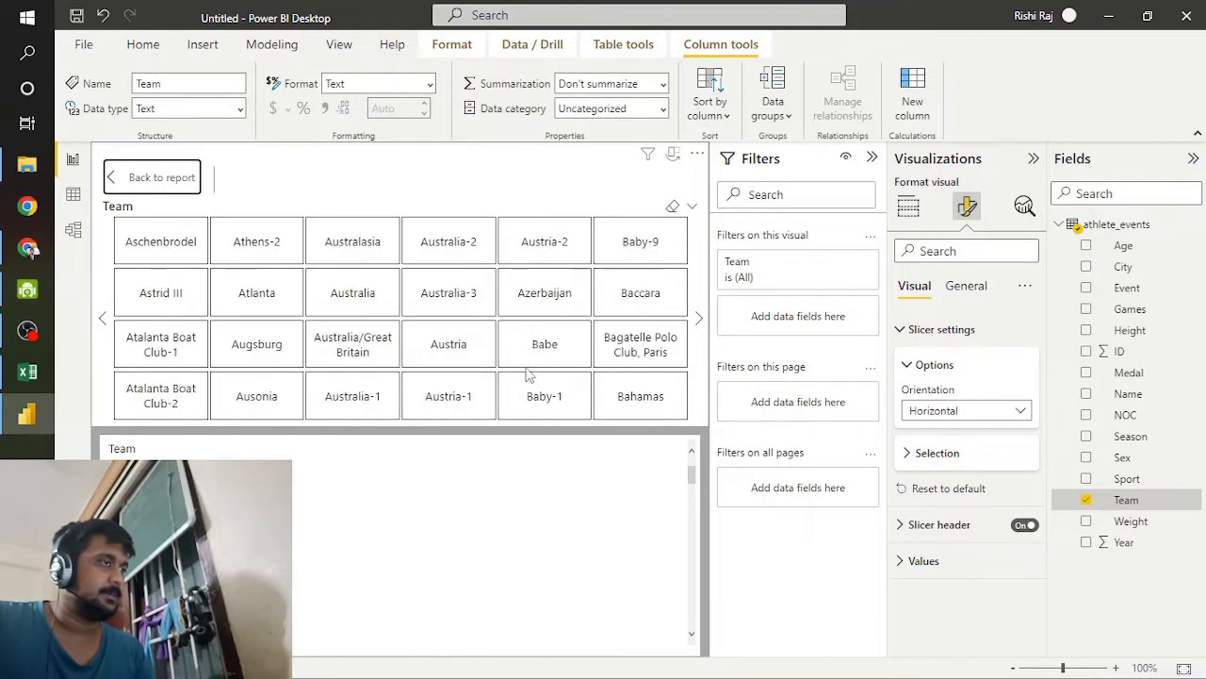
pyautogui.scroll(-5, 377, 396)
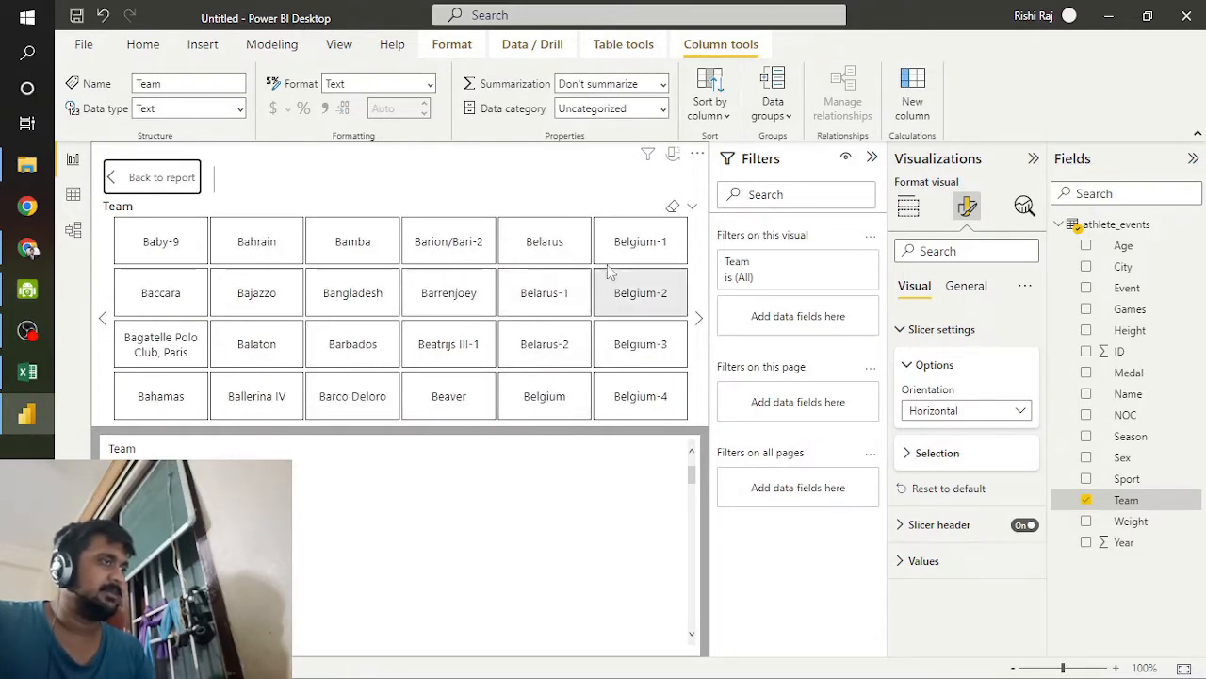
pyautogui.scroll(16, 371, 310)
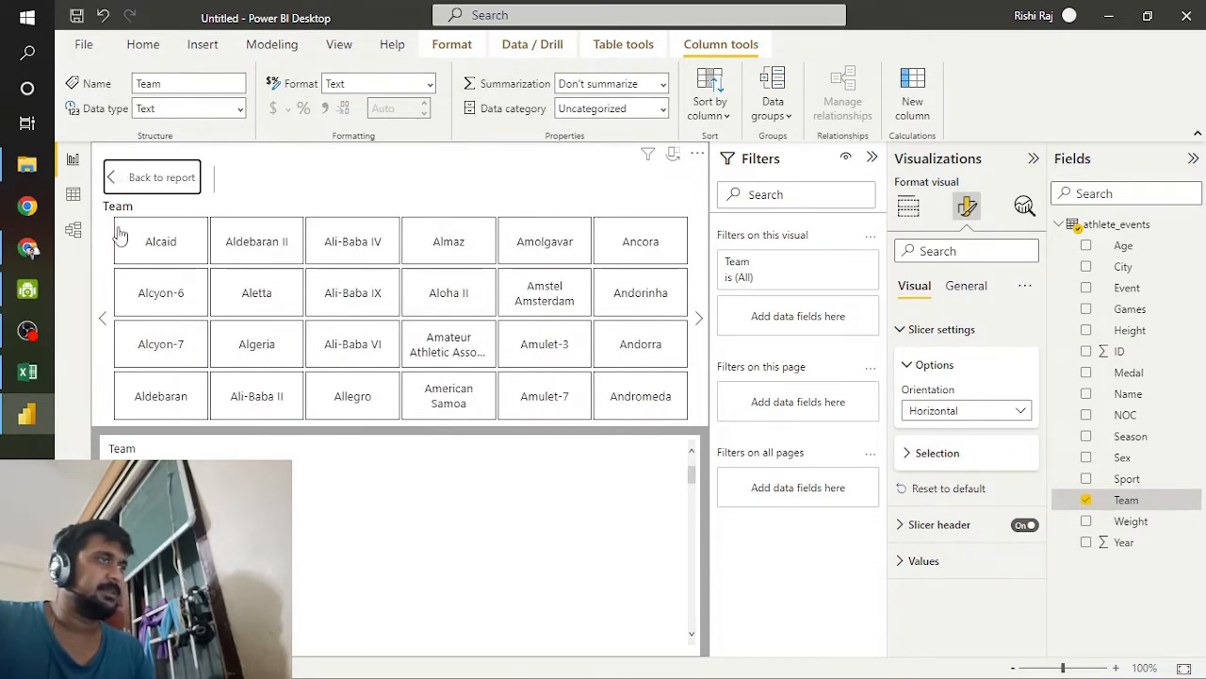
pyautogui.click(151, 177)
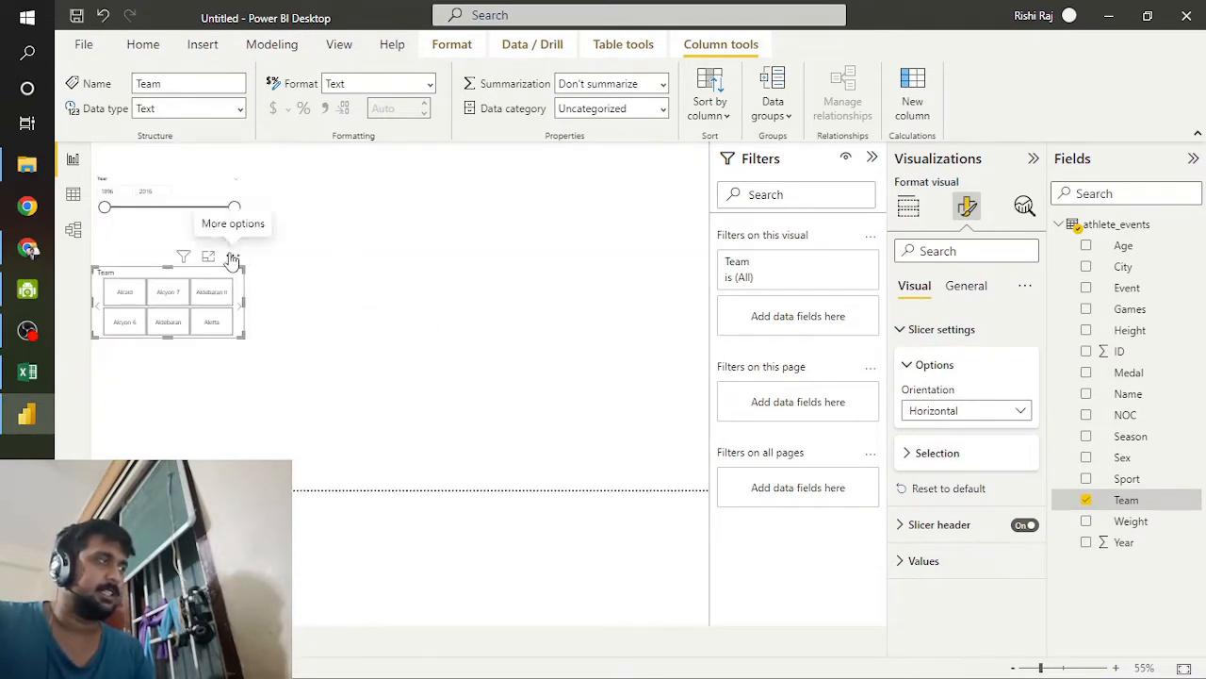
# Step: Move the Team slicer to the upper edge of the report page, beside the Year slicer
pyautogui.moveTo(182, 260)
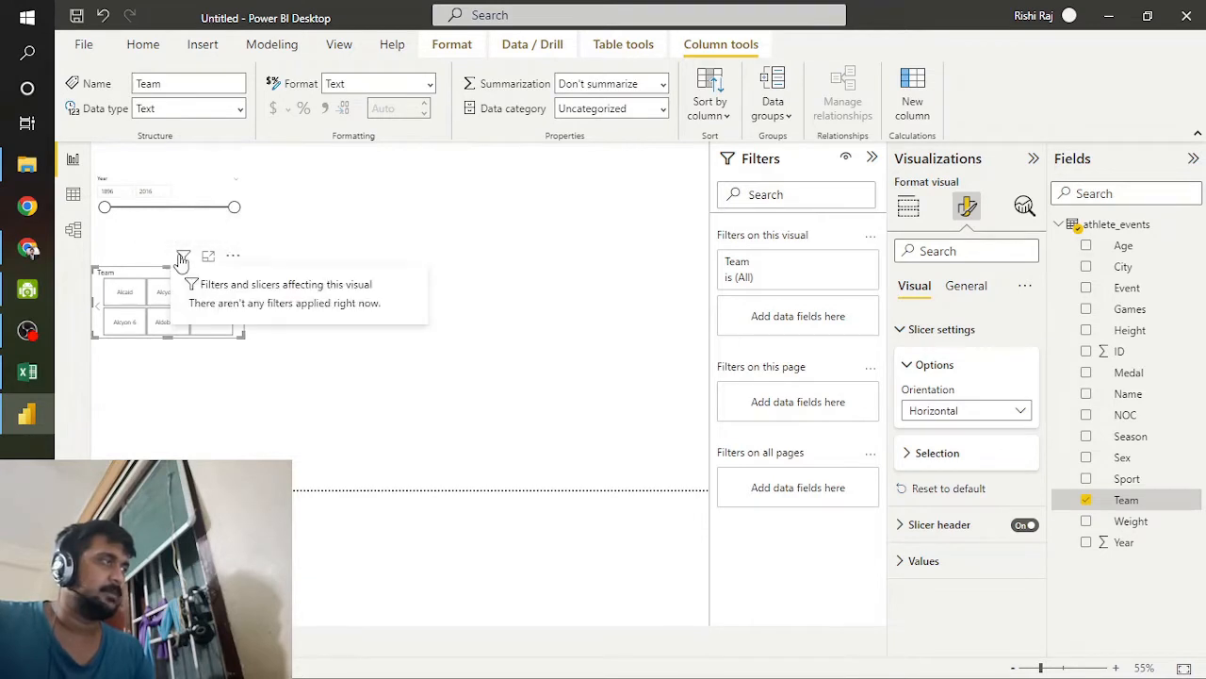
pyautogui.click(234, 257)
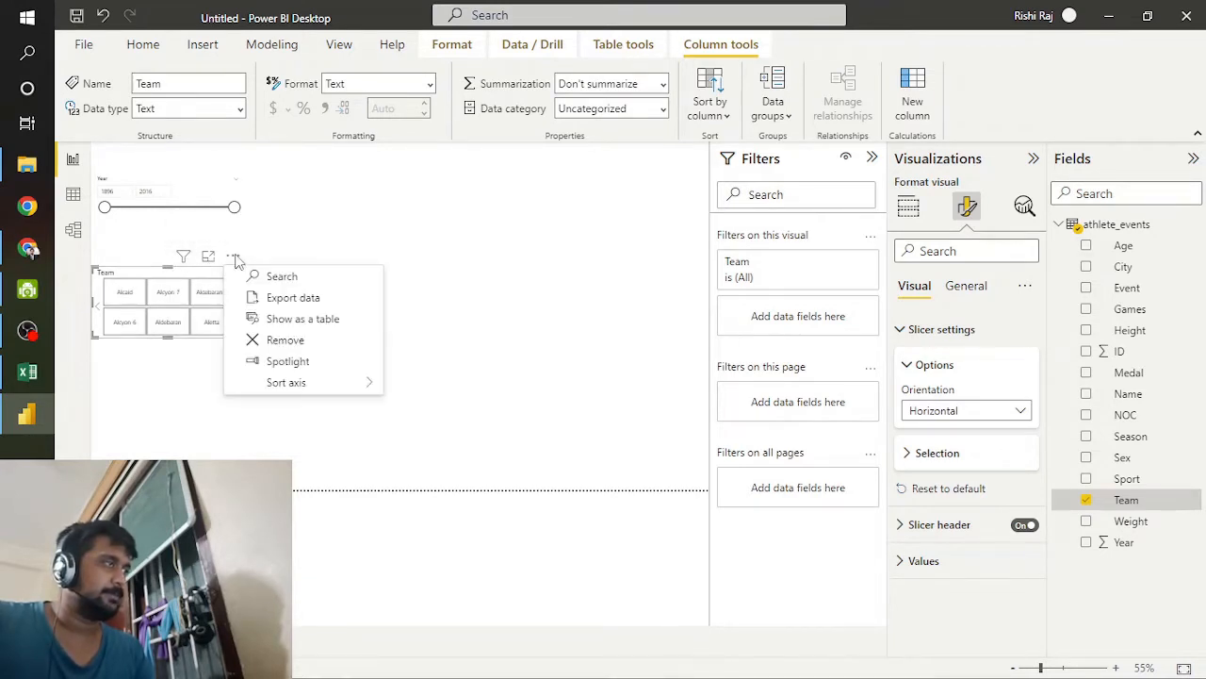
pyautogui.click(325, 211)
pyautogui.click(325, 211)
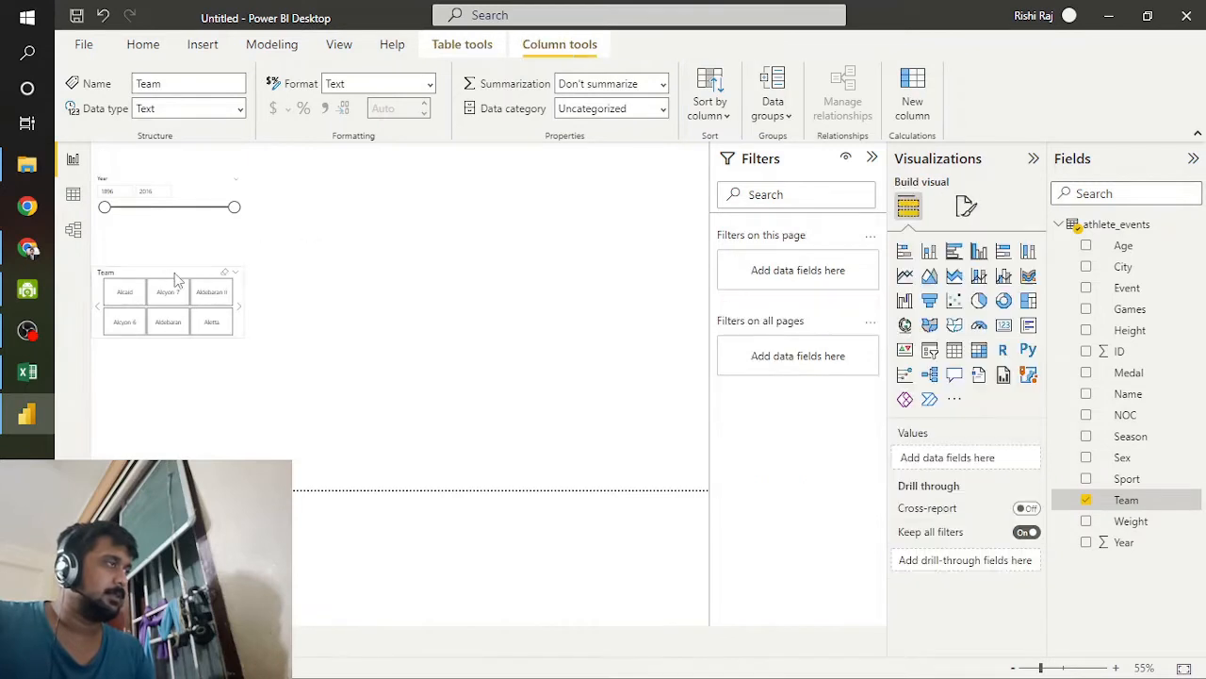
pyautogui.click(170, 269)
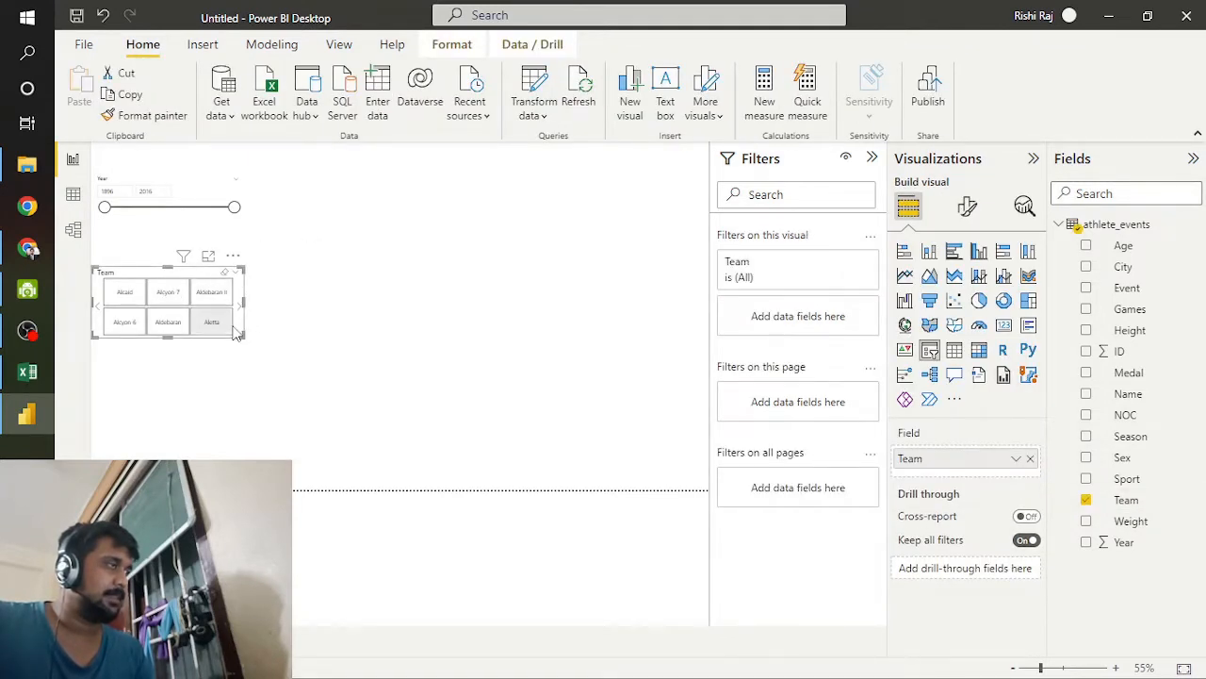
pyautogui.moveTo(238, 331); pyautogui.dragTo(404, 205)
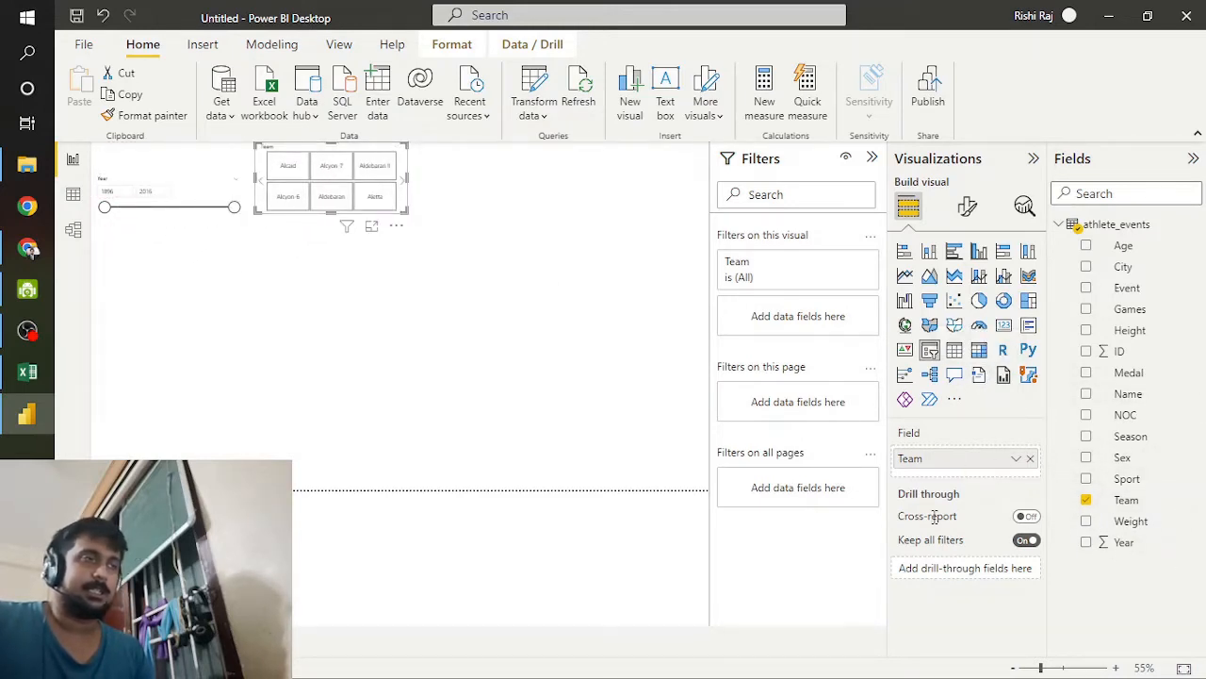
# Step: Switch to the athlete_events workbook in Excel, check its columns through to the medal values, and return to Power BI Desktop
pyautogui.click(14, 375)
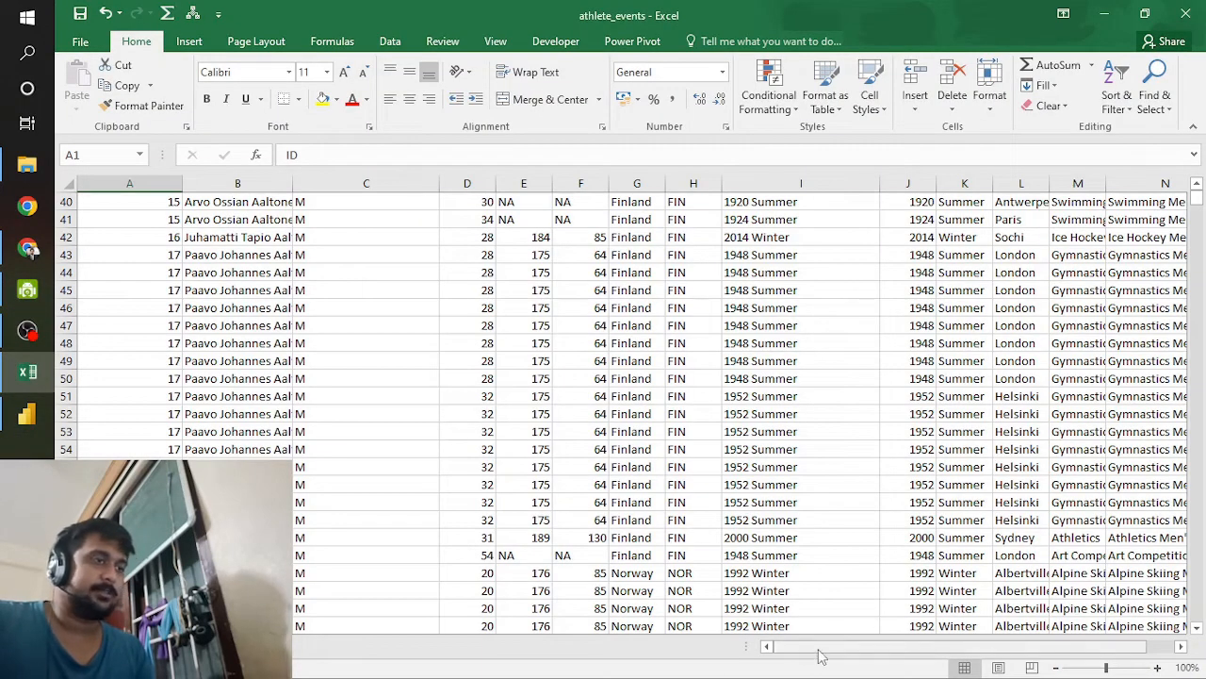
pyautogui.moveTo(797, 647); pyautogui.dragTo(825, 646)
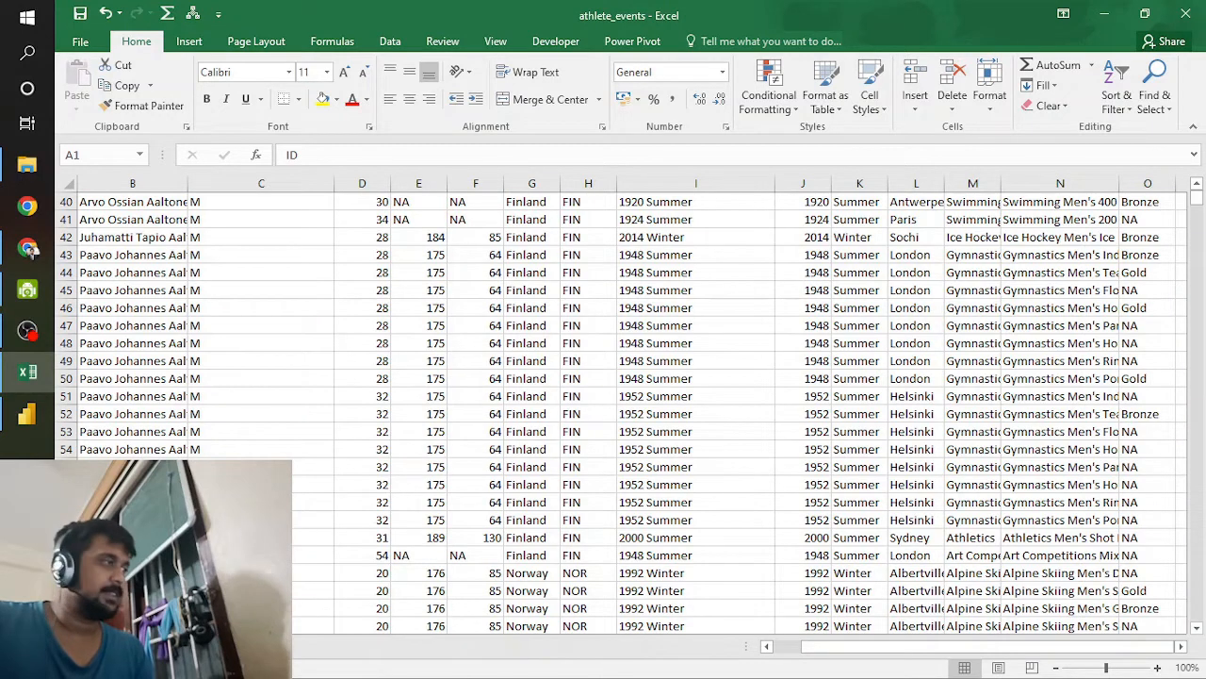
pyautogui.click(27, 413)
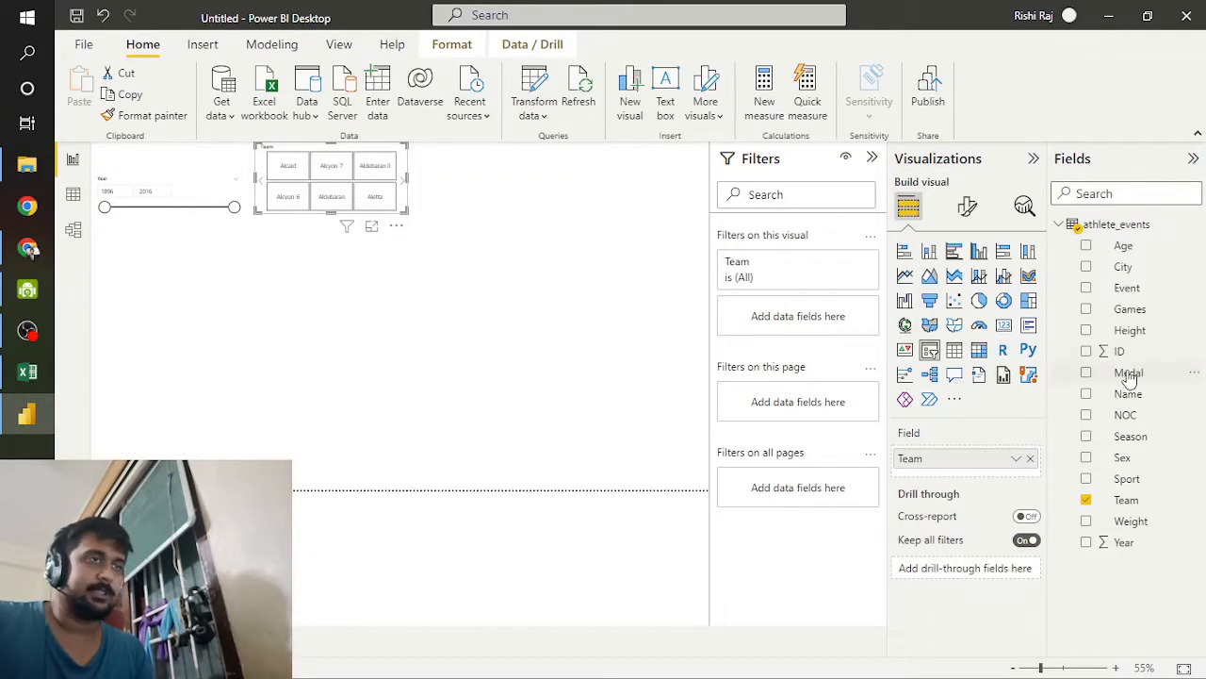
# Step: Convert the Team slicer into a card and delete that visual from the report page
pyautogui.click(1004, 325)
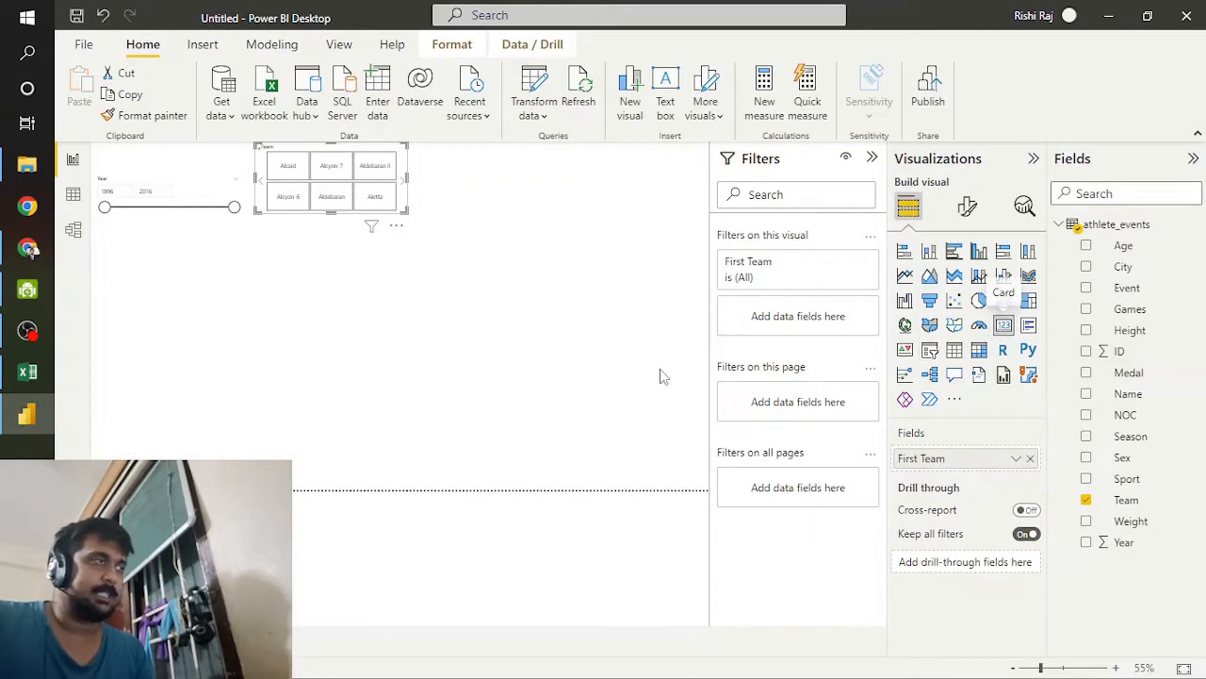
pyautogui.moveTo(340, 209)
pyautogui.mouseDown()
pyautogui.moveTo(349, 280)
pyautogui.moveTo(358, 196)
pyautogui.mouseUp()
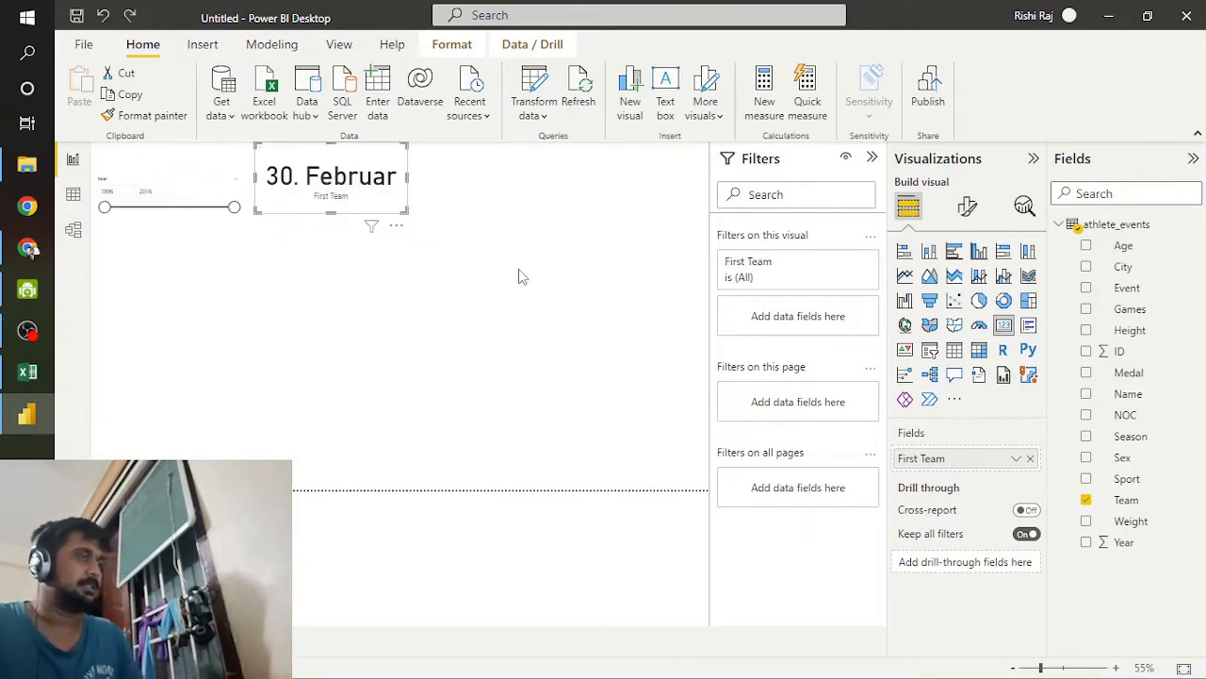
pyautogui.click(484, 252)
pyautogui.click(368, 215)
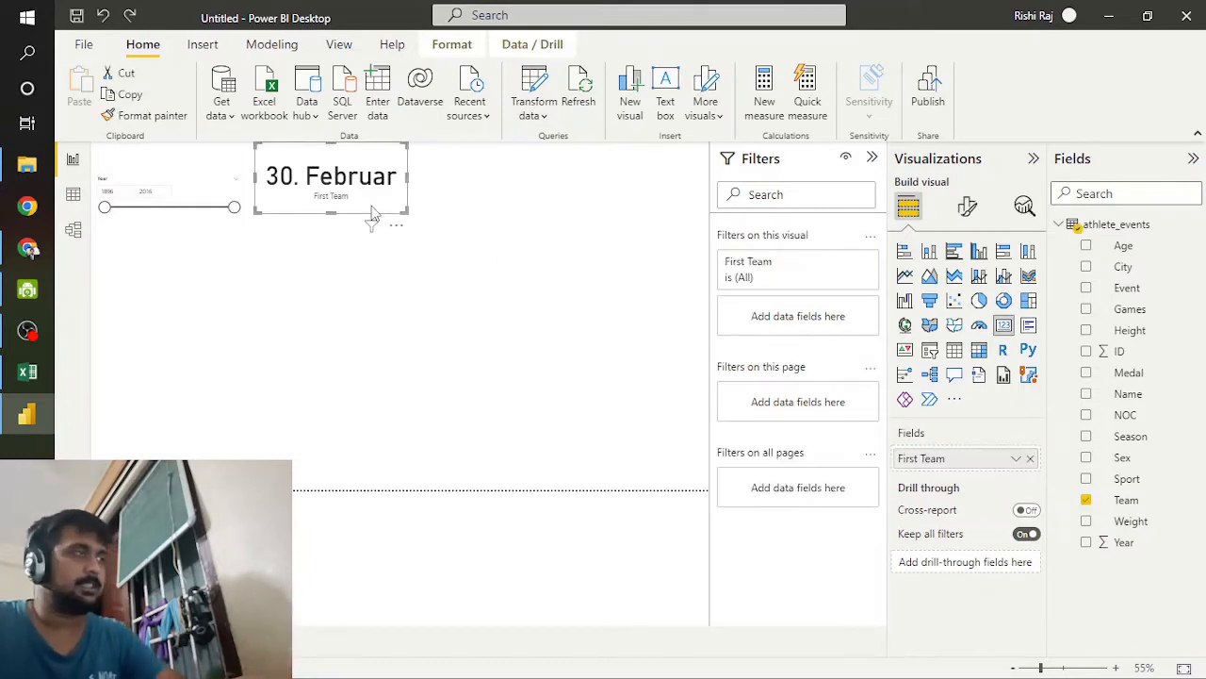
pyautogui.press('Delete')
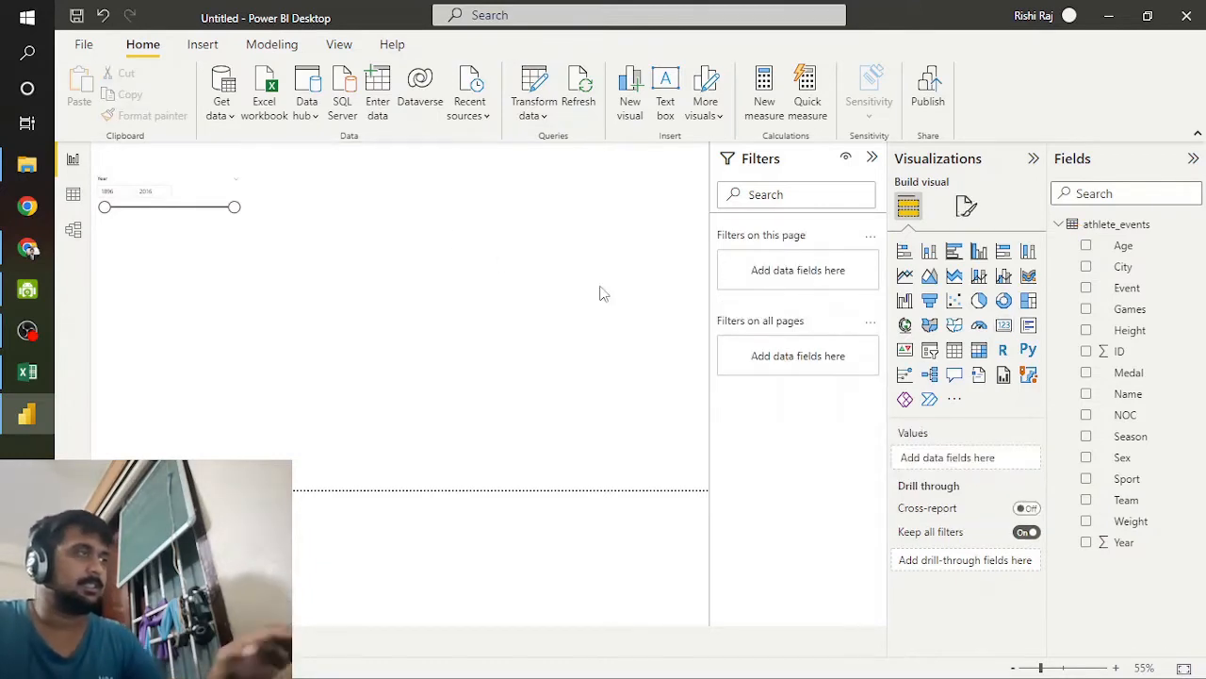
# Step: Add a card visual for the Medal field below the Year slicer and summarize it by Count
pyautogui.click(1004, 324)
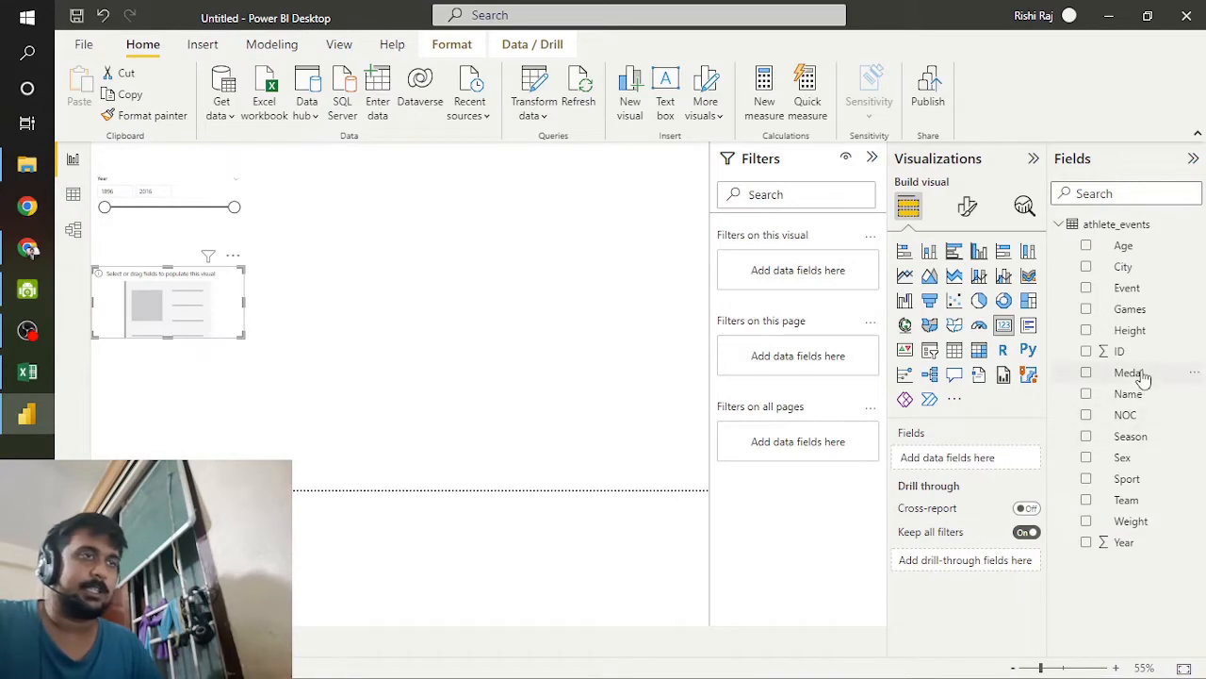
pyautogui.moveTo(1144, 375); pyautogui.dragTo(973, 460)
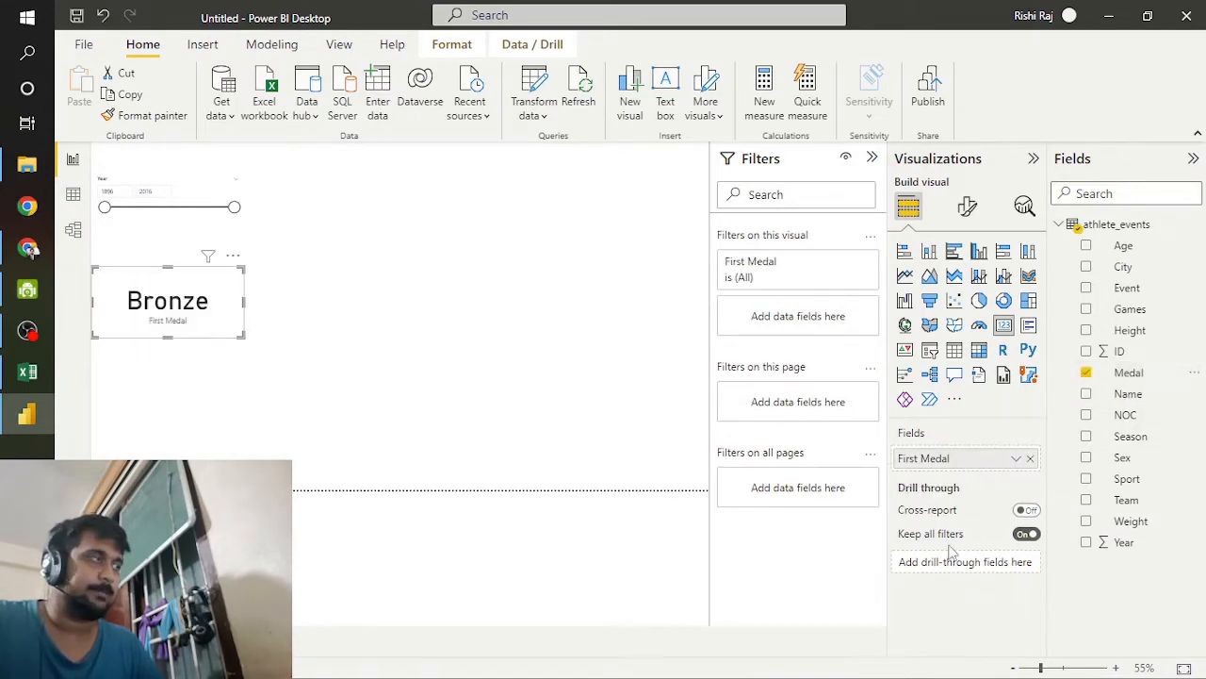
pyautogui.click(1016, 461)
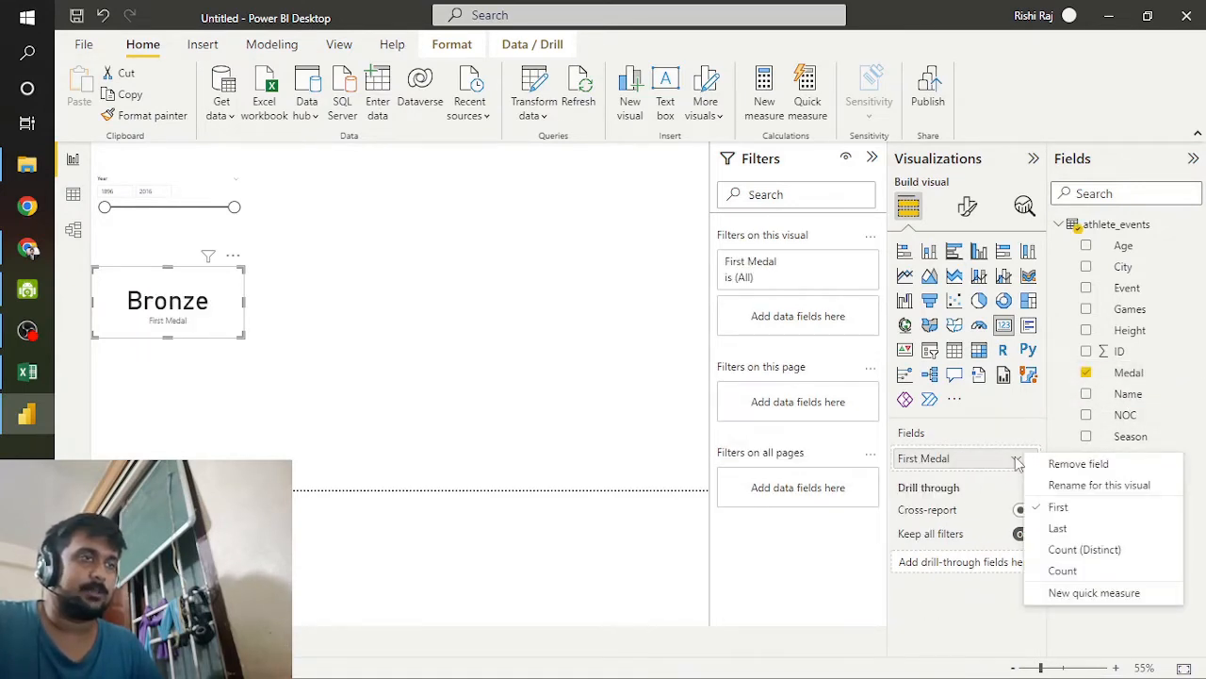
pyautogui.click(1074, 573)
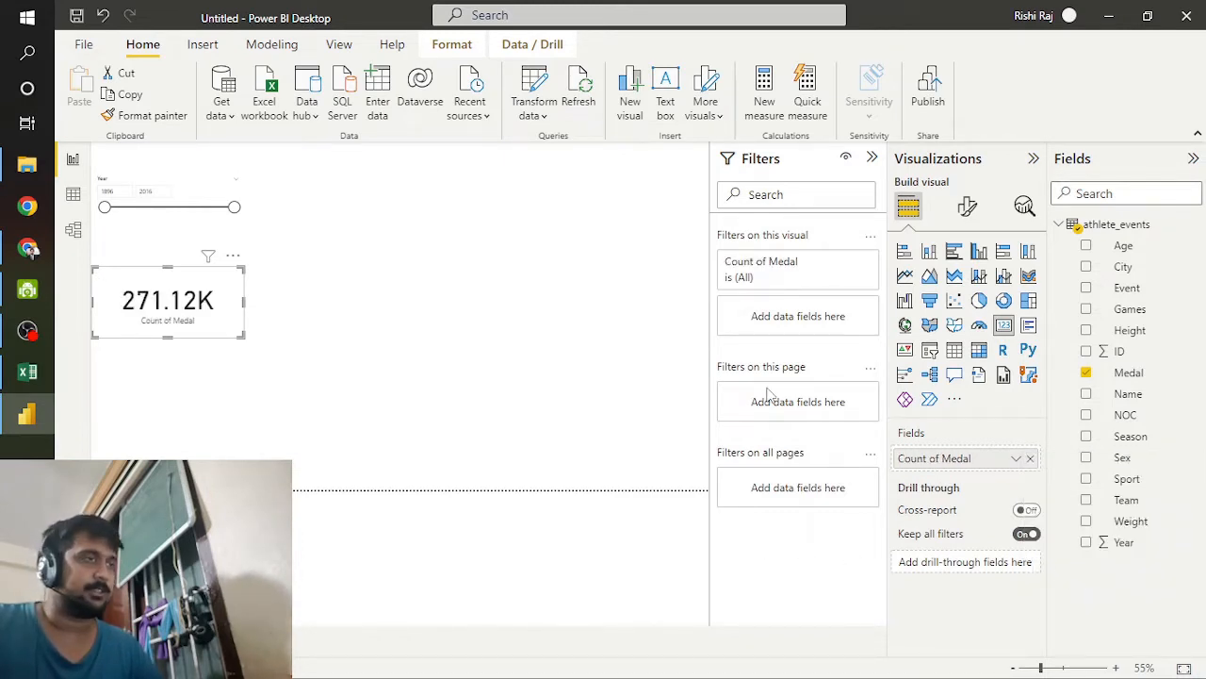
# Step: Add a page-level filter on Medal that keeps only Bronze, Gold and Silver
pyautogui.moveTo(1126, 373); pyautogui.dragTo(794, 403)
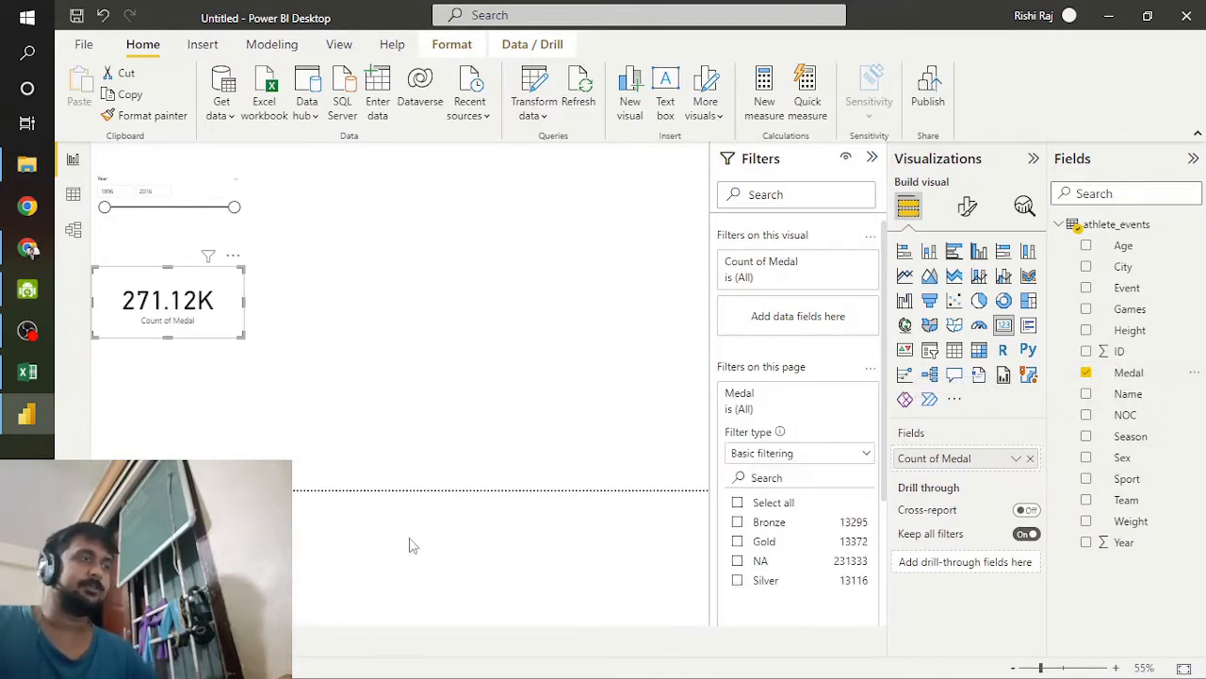
pyautogui.click(737, 543)
pyautogui.click(737, 579)
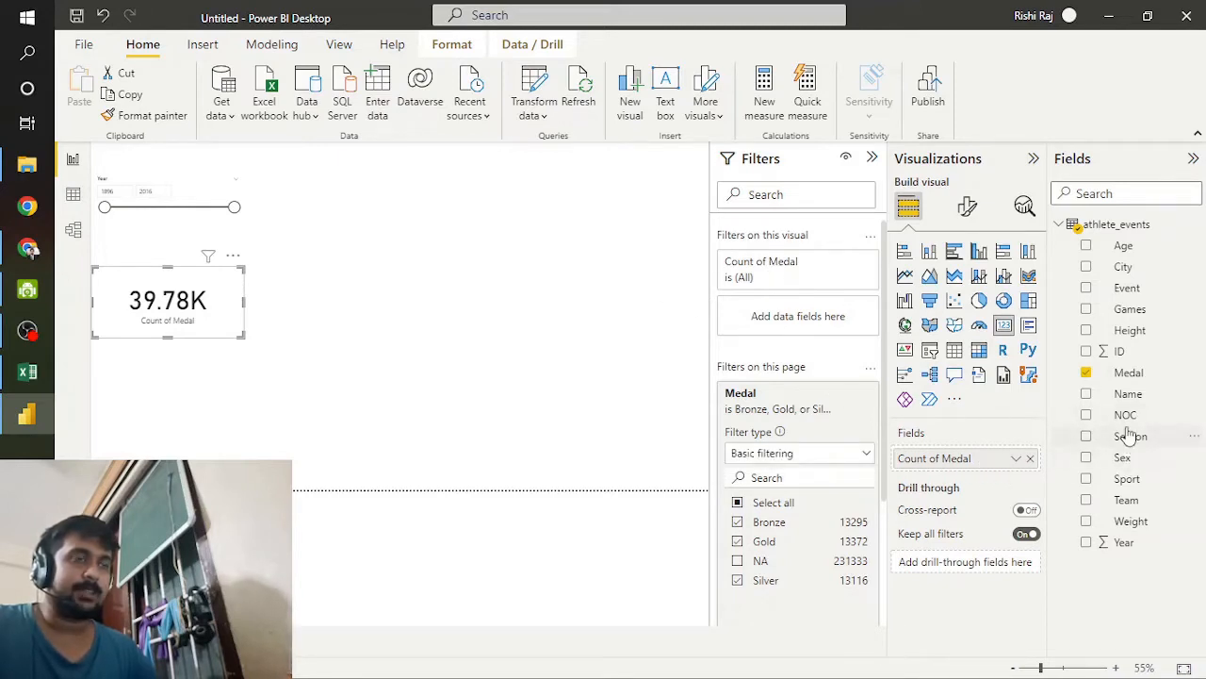
# Step: Add a visual-level Medal filter to the card and restrict it to Gold
pyautogui.moveTo(1119, 373); pyautogui.dragTo(792, 317)
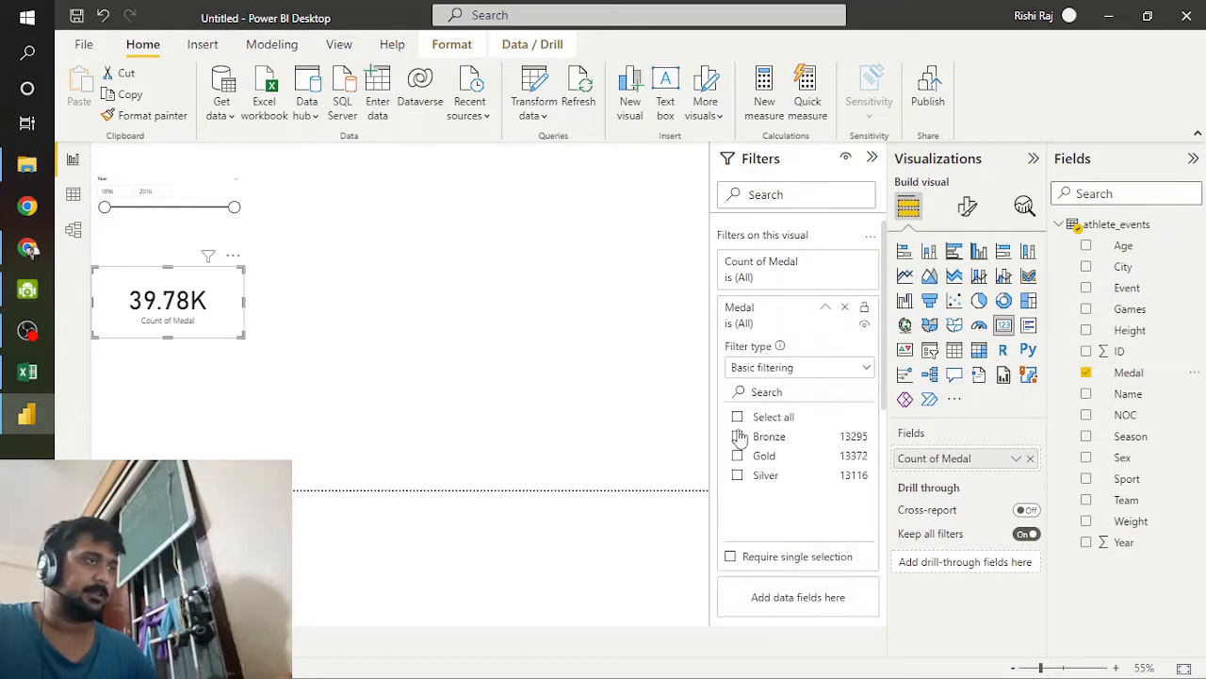
pyautogui.click(738, 436)
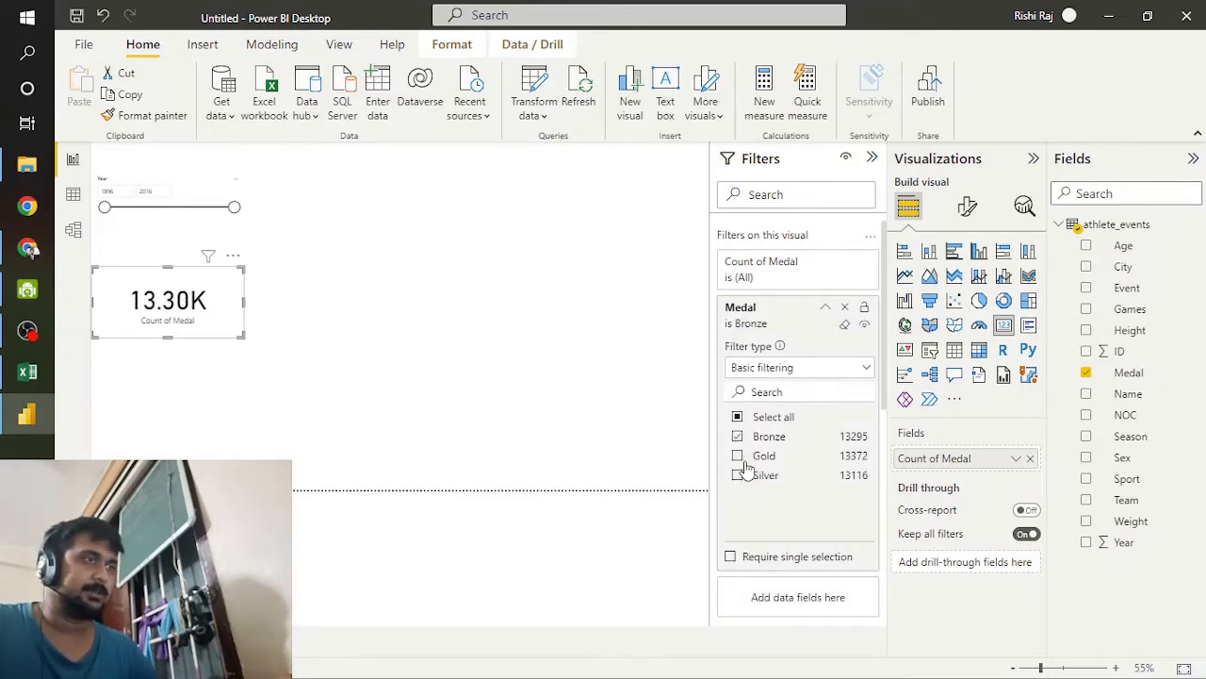
pyautogui.click(738, 436)
pyautogui.click(737, 455)
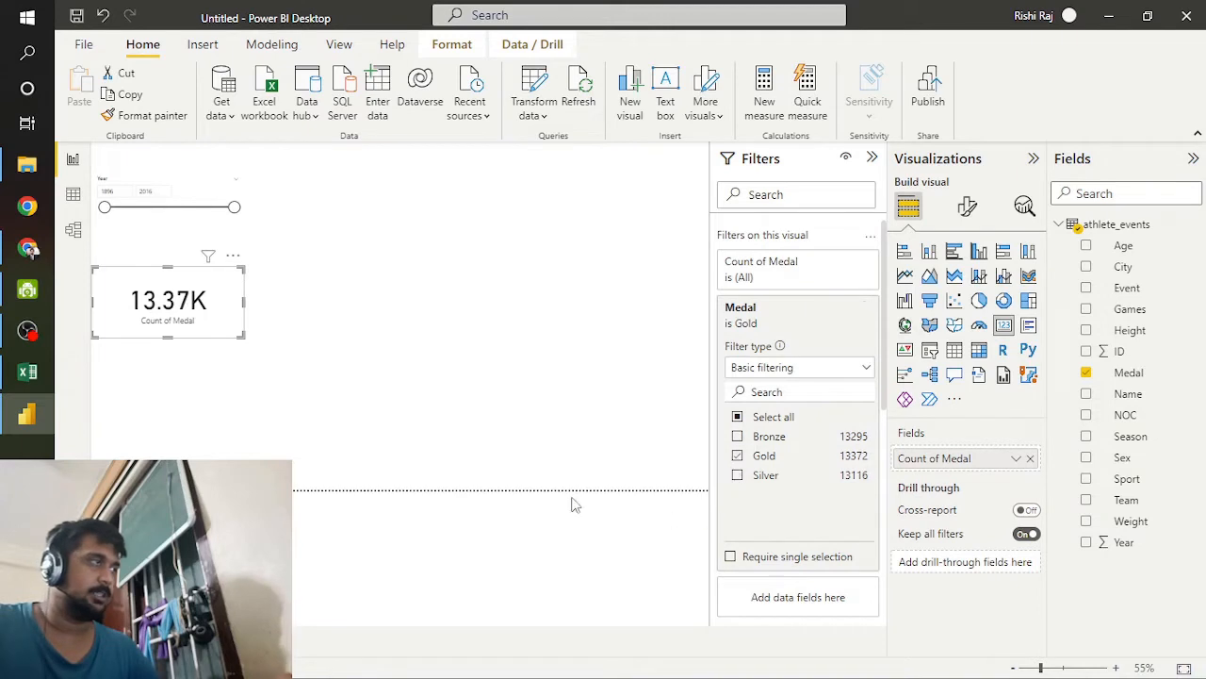
# Step: Move the Gold medal card beside the Year slicer and place a duplicate of it next to it
pyautogui.moveTo(219, 325); pyautogui.dragTo(370, 192)
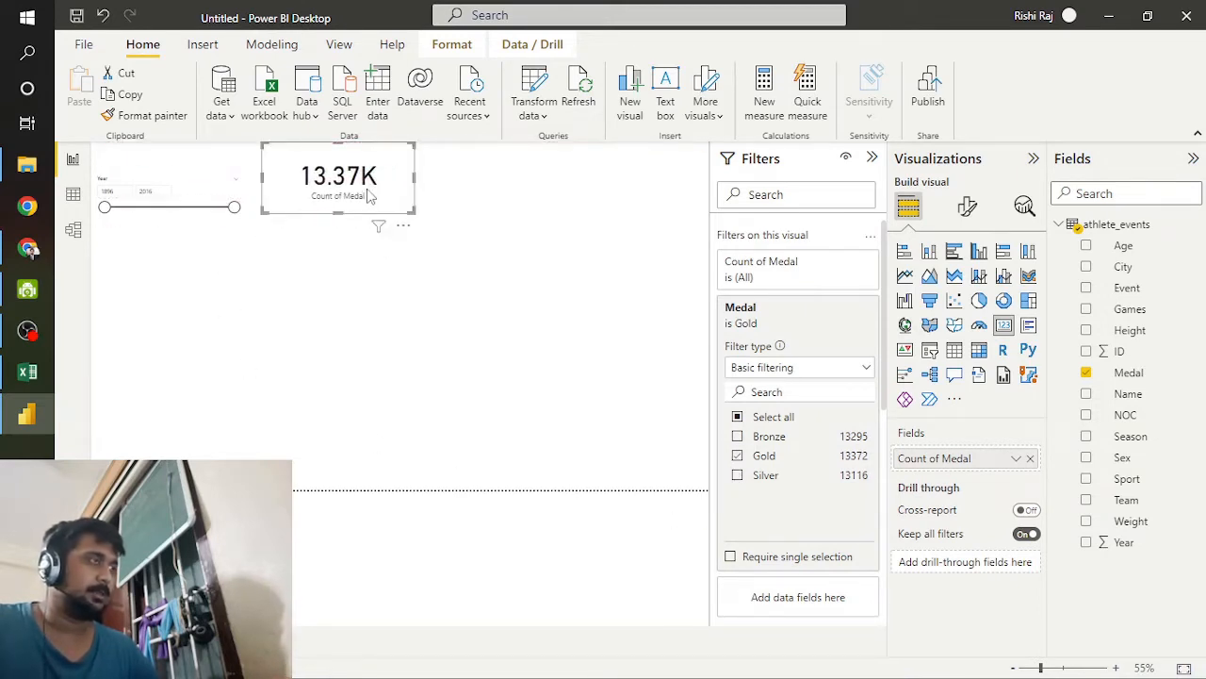
pyautogui.click(350, 301)
pyautogui.hotkey('ctrl', 'v')
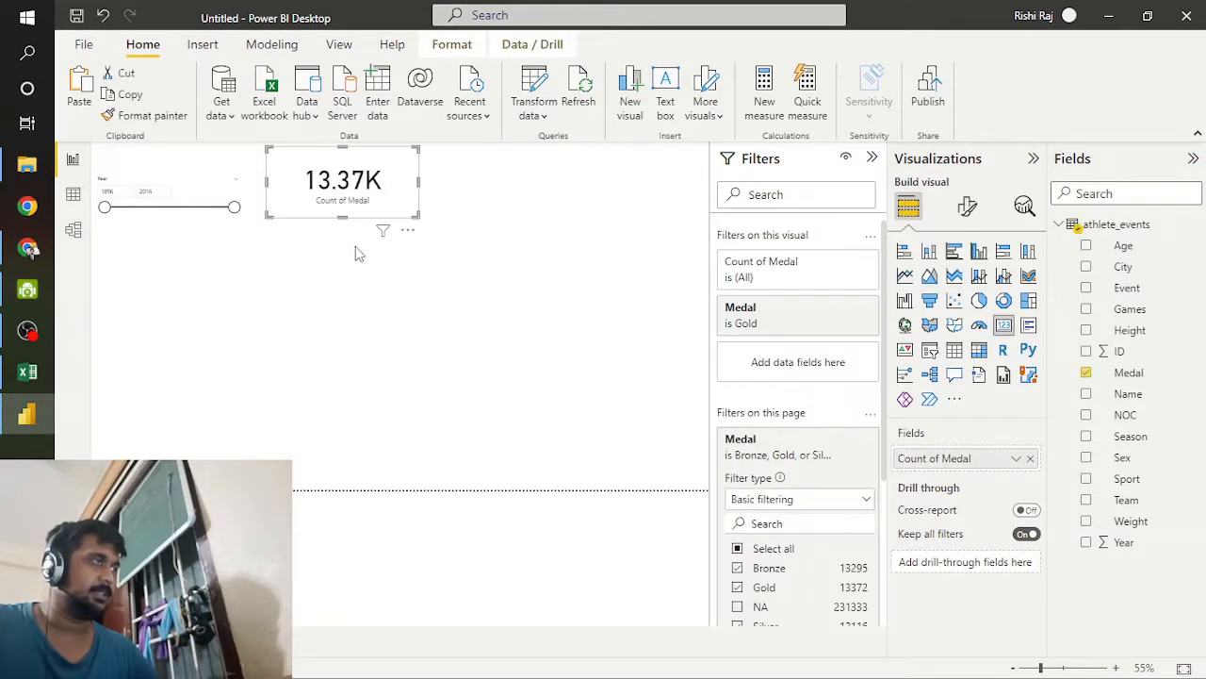
pyautogui.moveTo(369, 182); pyautogui.dragTo(489, 180)
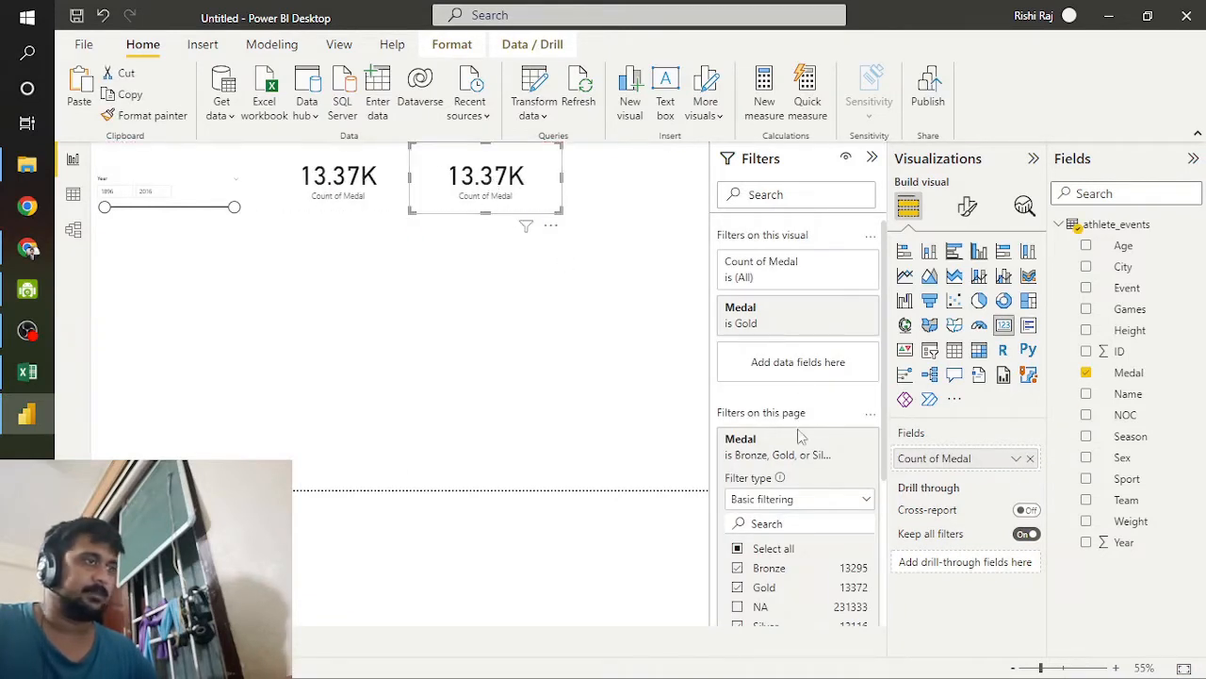
# Step: Change the duplicated card's visual-level Medal filter from Gold to Silver
pyautogui.click(820, 315)
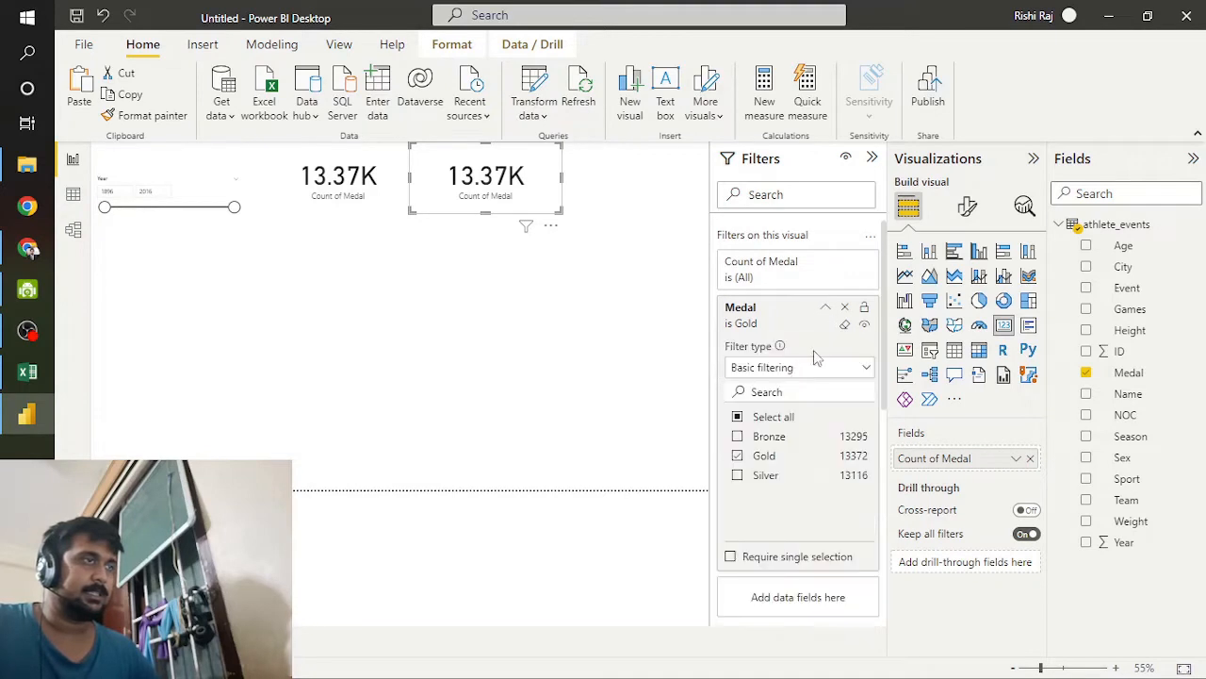
pyautogui.click(754, 480)
pyautogui.click(739, 457)
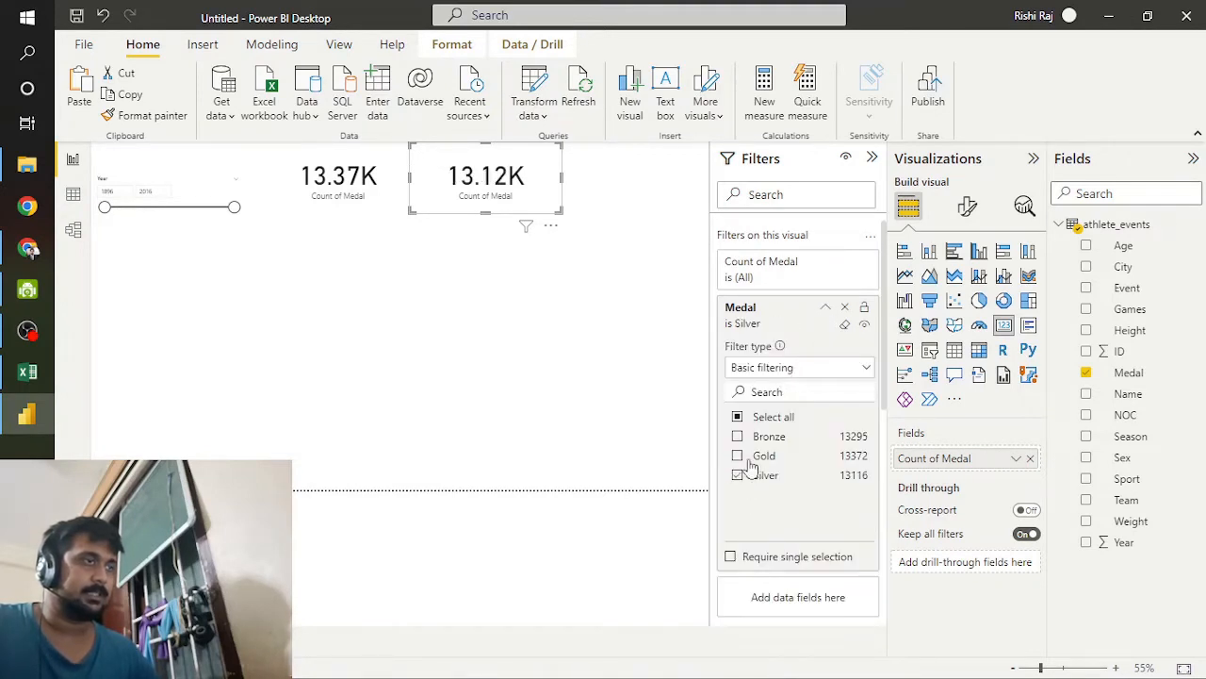
# Step: Paste another copy of the Gold medal card and place it at the end of the card row
pyautogui.click(560, 285)
pyautogui.click(531, 181)
pyautogui.click(517, 295)
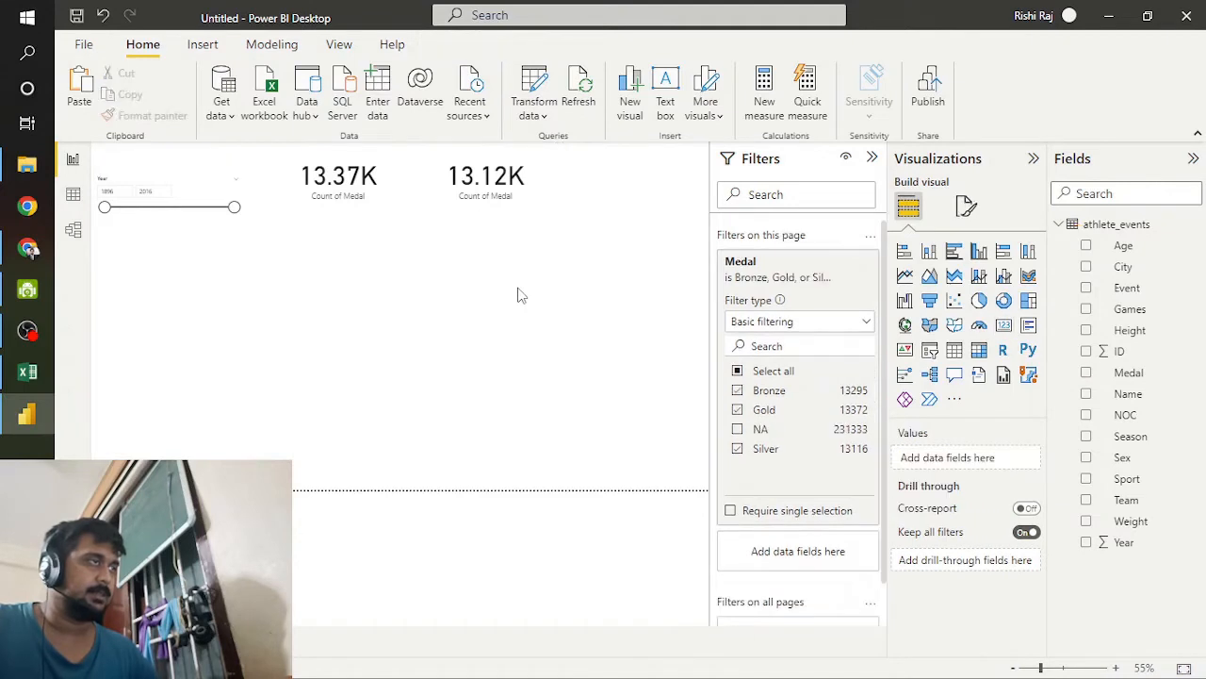
pyautogui.hotkey('ctrl', 'v')
pyautogui.moveTo(336, 183); pyautogui.dragTo(629, 184)
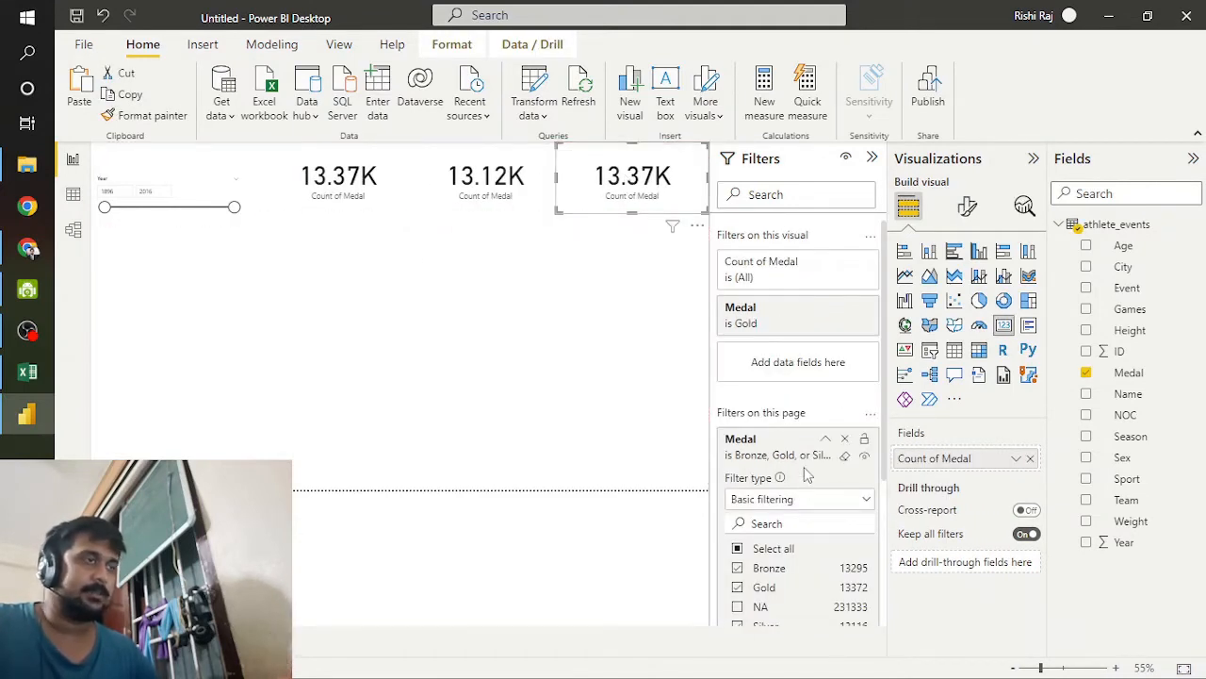
# Step: Clear Gold in the third card's visual-level Medal filter and select Silver
pyautogui.click(795, 332)
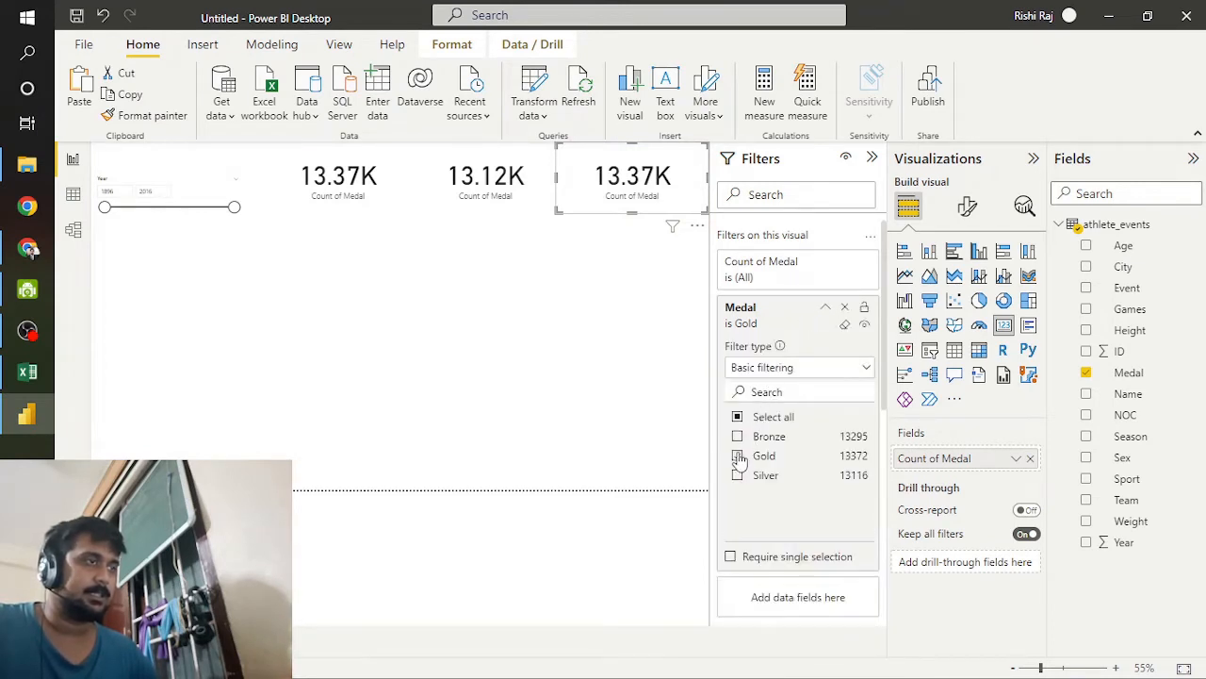
pyautogui.click(737, 456)
pyautogui.click(737, 475)
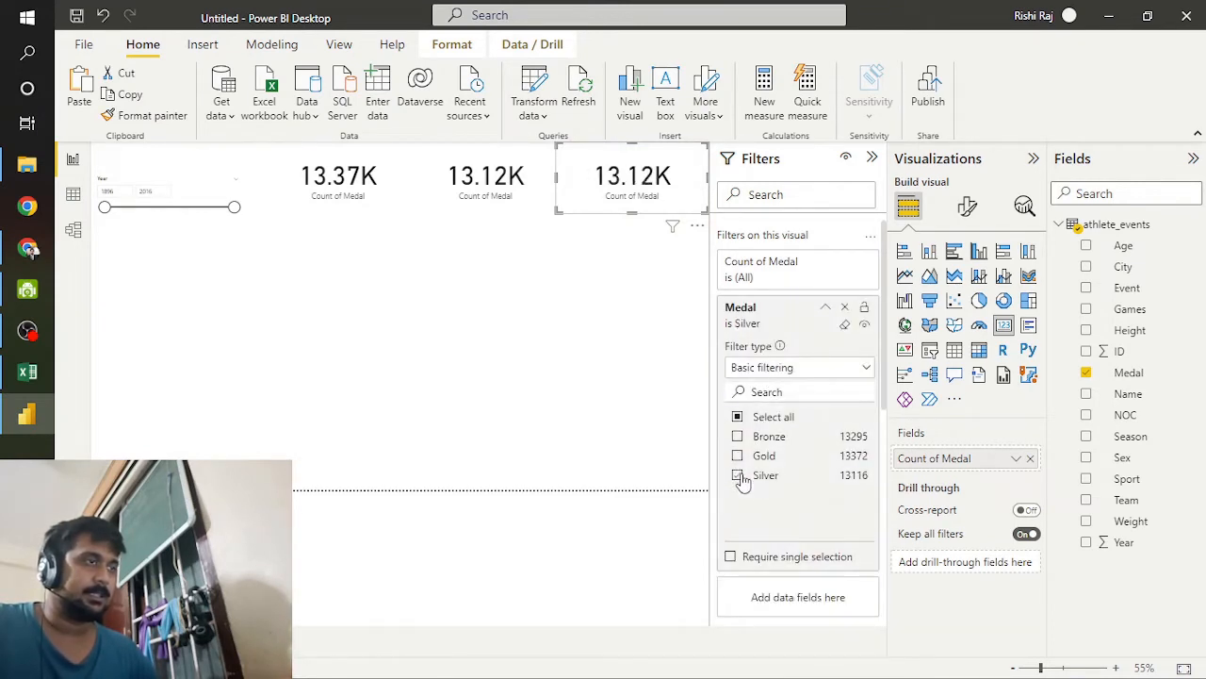
# Step: Turn on the title and turn off the header icons for the first card, filtered to Gold
pyautogui.click(335, 168)
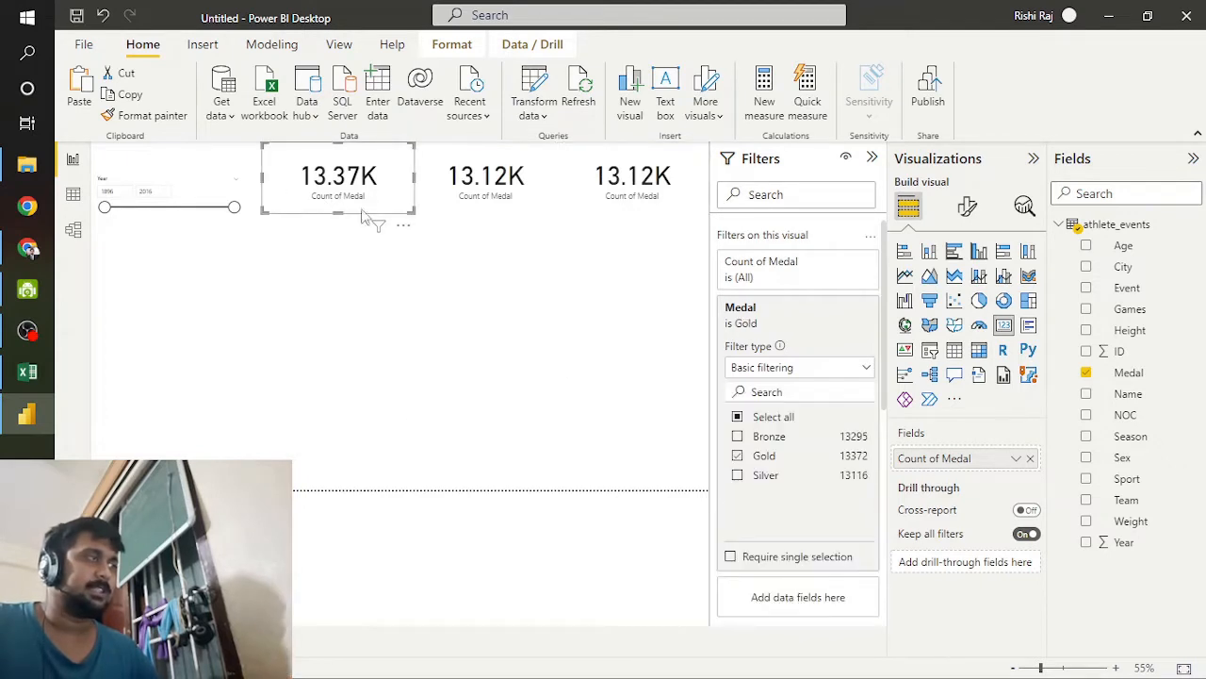
pyautogui.click(967, 205)
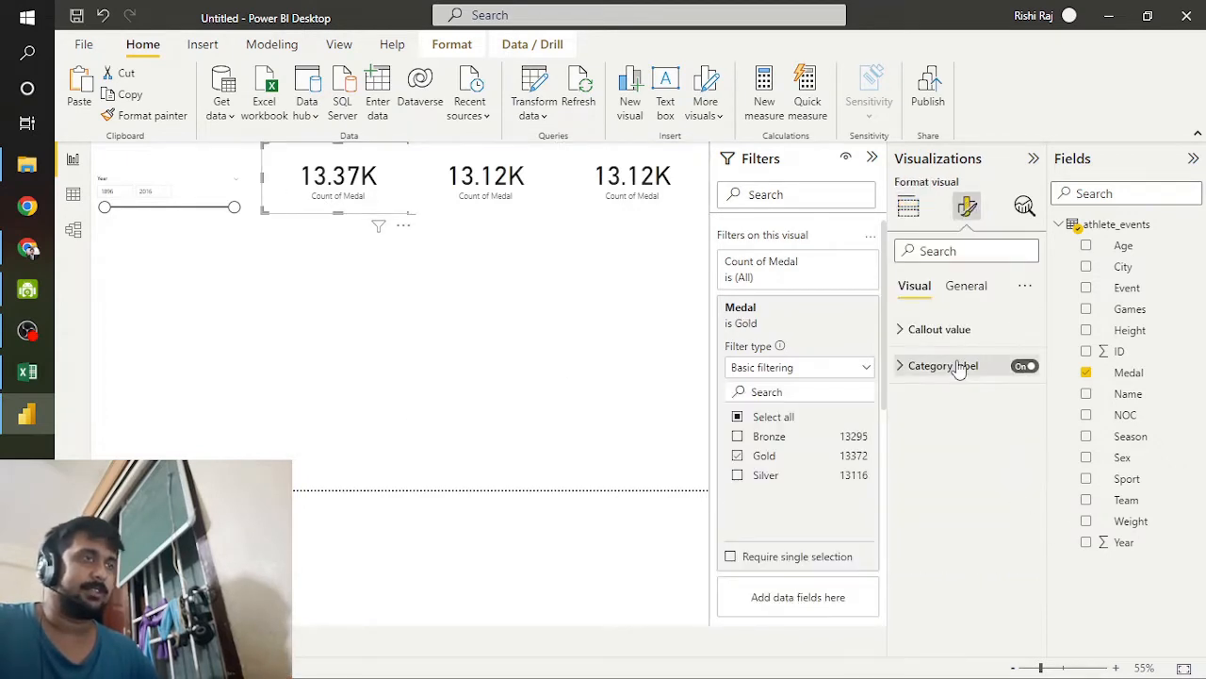
pyautogui.click(963, 285)
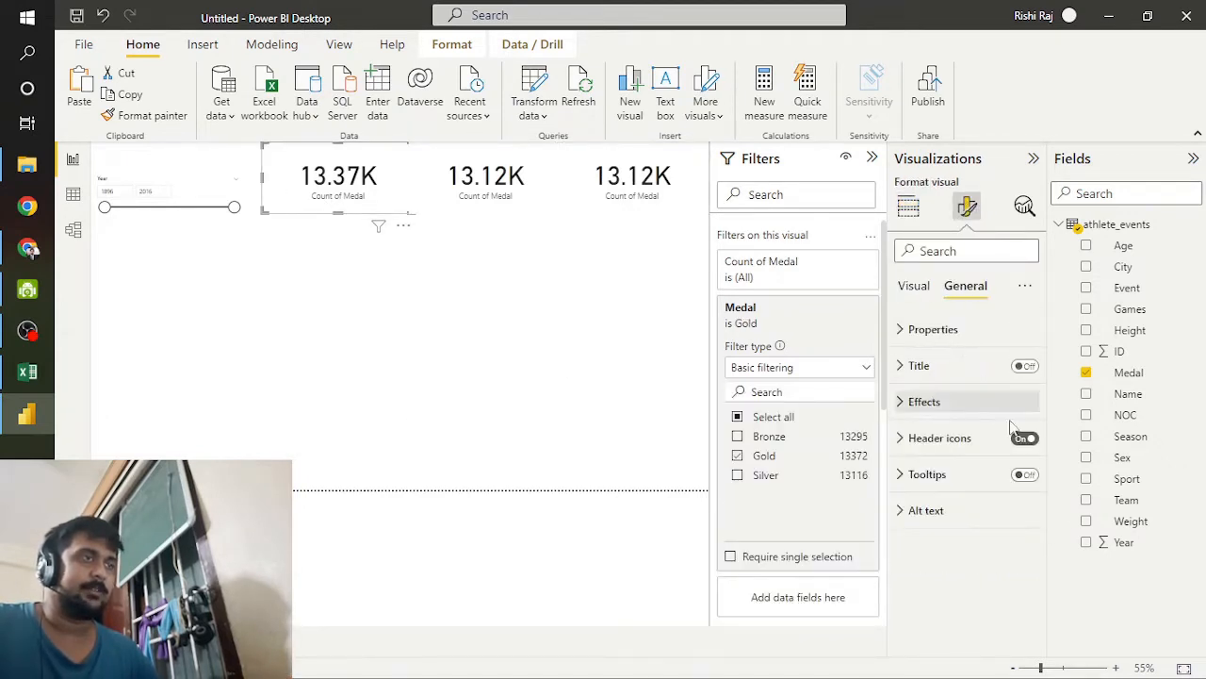
pyautogui.click(1024, 367)
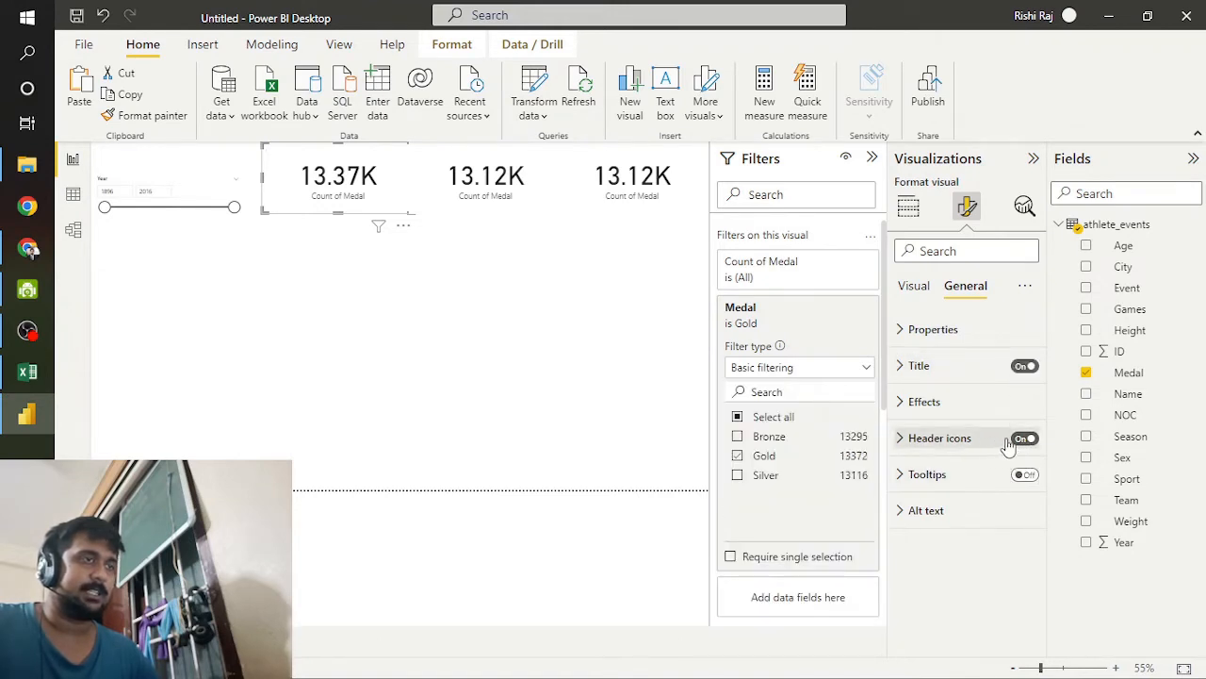
pyautogui.click(1025, 438)
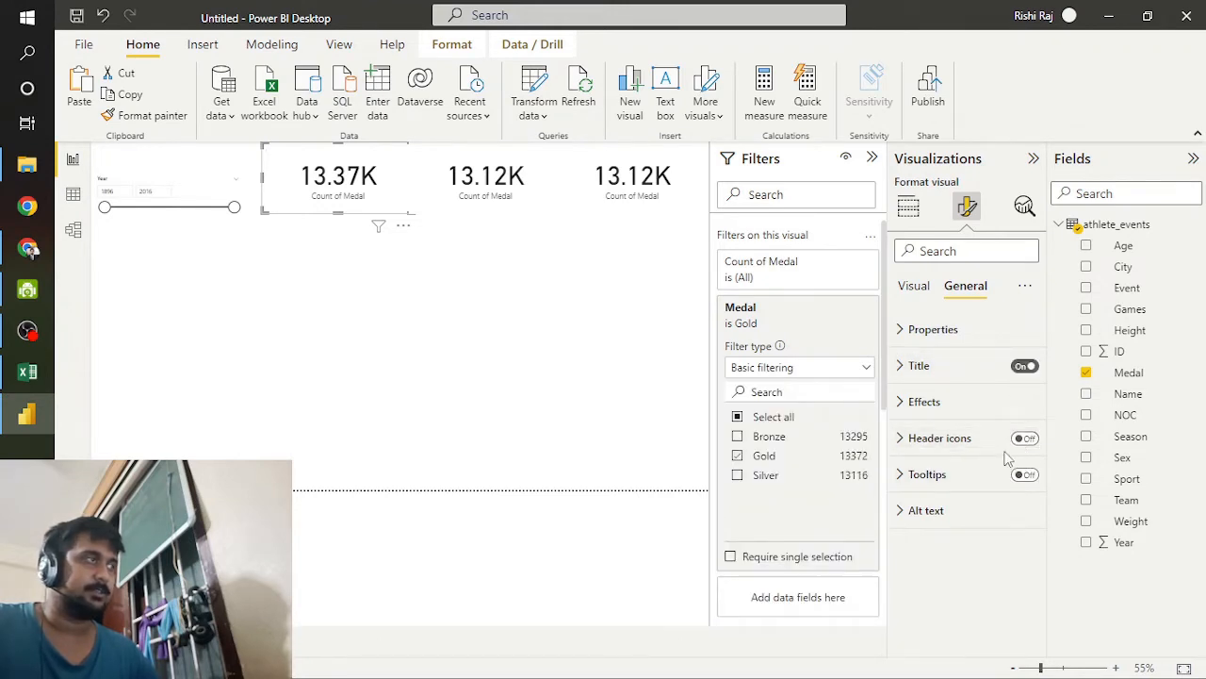
# Step: Set the first card's title text to GOLD
pyautogui.click(931, 368)
pyautogui.click(960, 420)
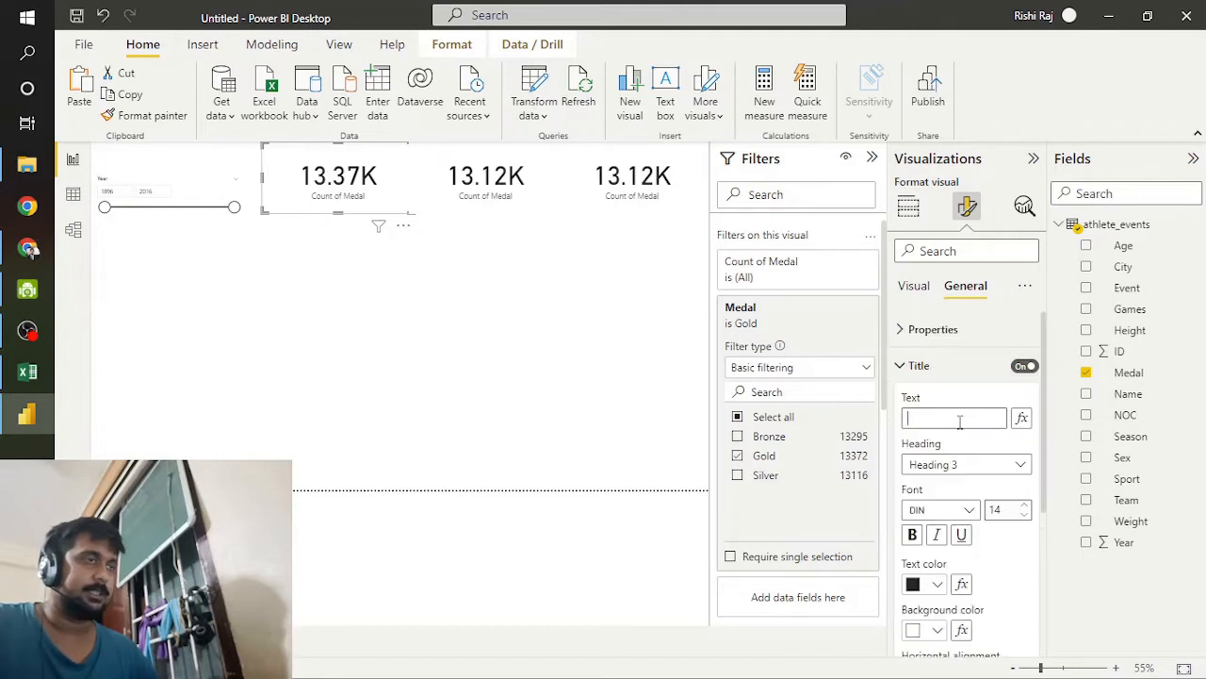
pyautogui.write('GO')
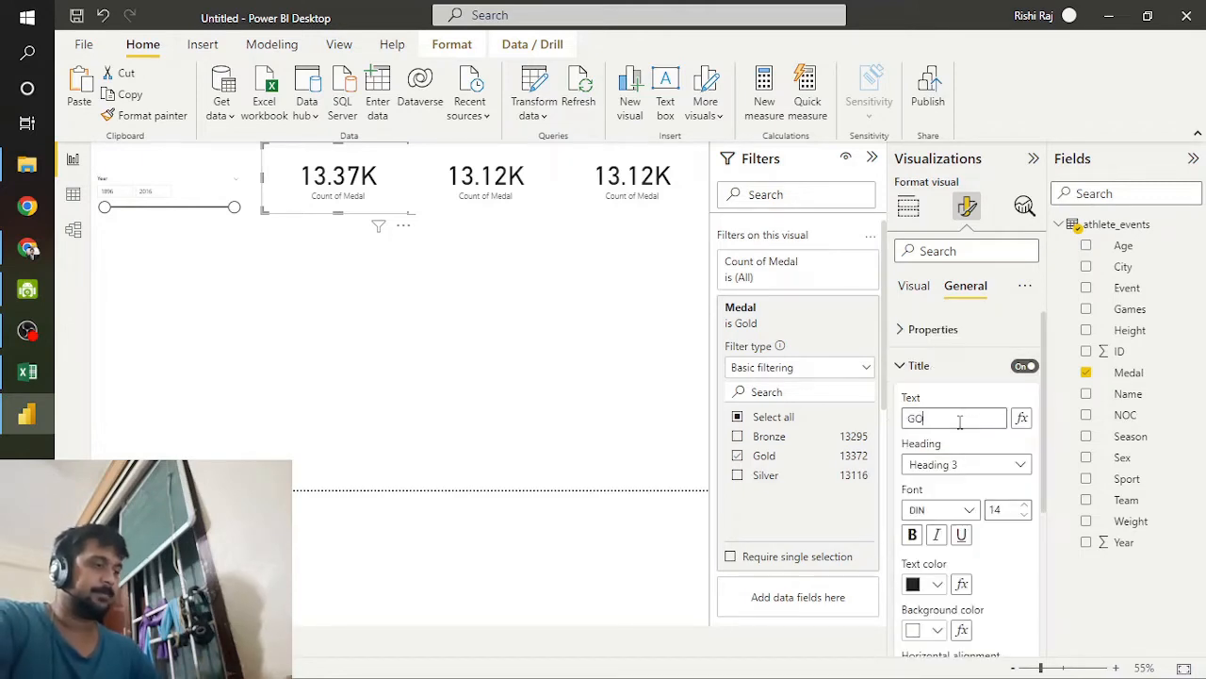
pyautogui.write('LD')
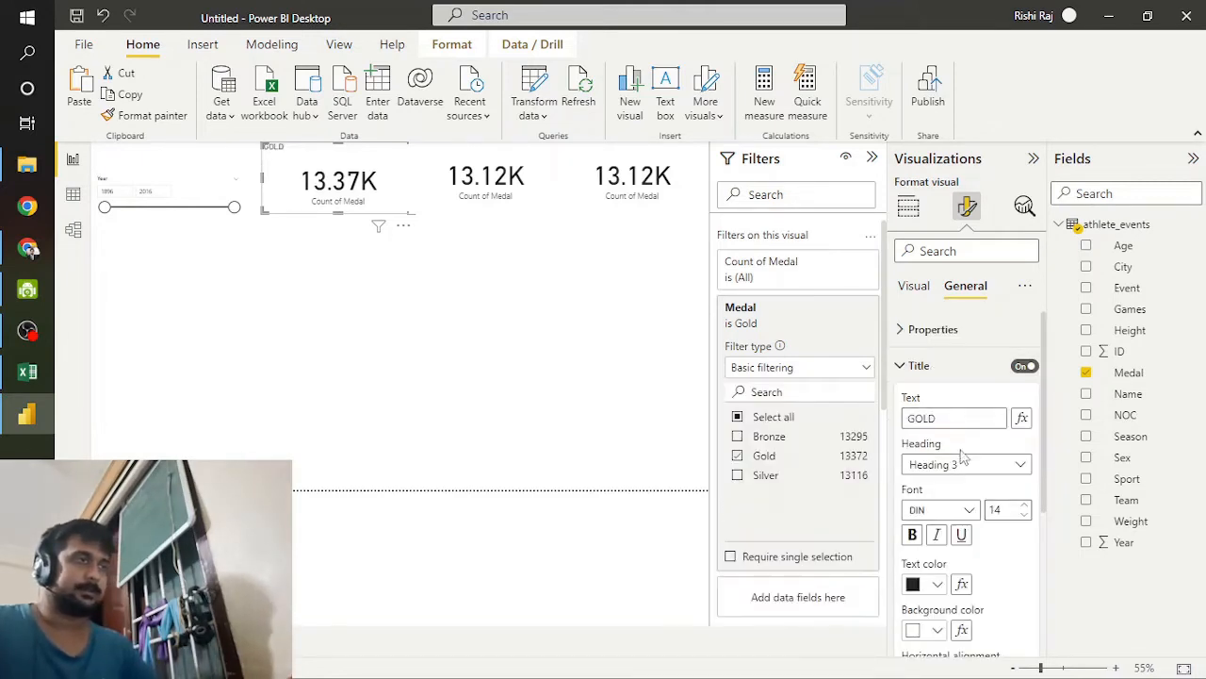
# Step: Center the GOLD title horizontally and make it bold
pyautogui.scroll(-5, 963, 476)
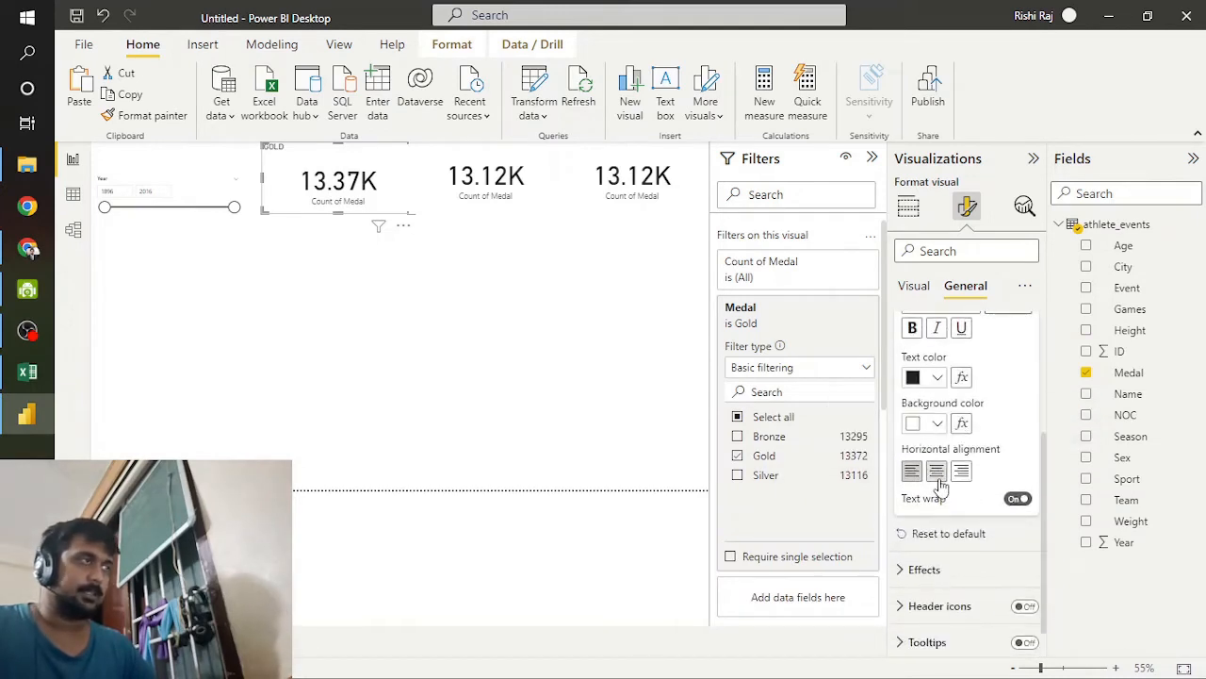
pyautogui.click(937, 472)
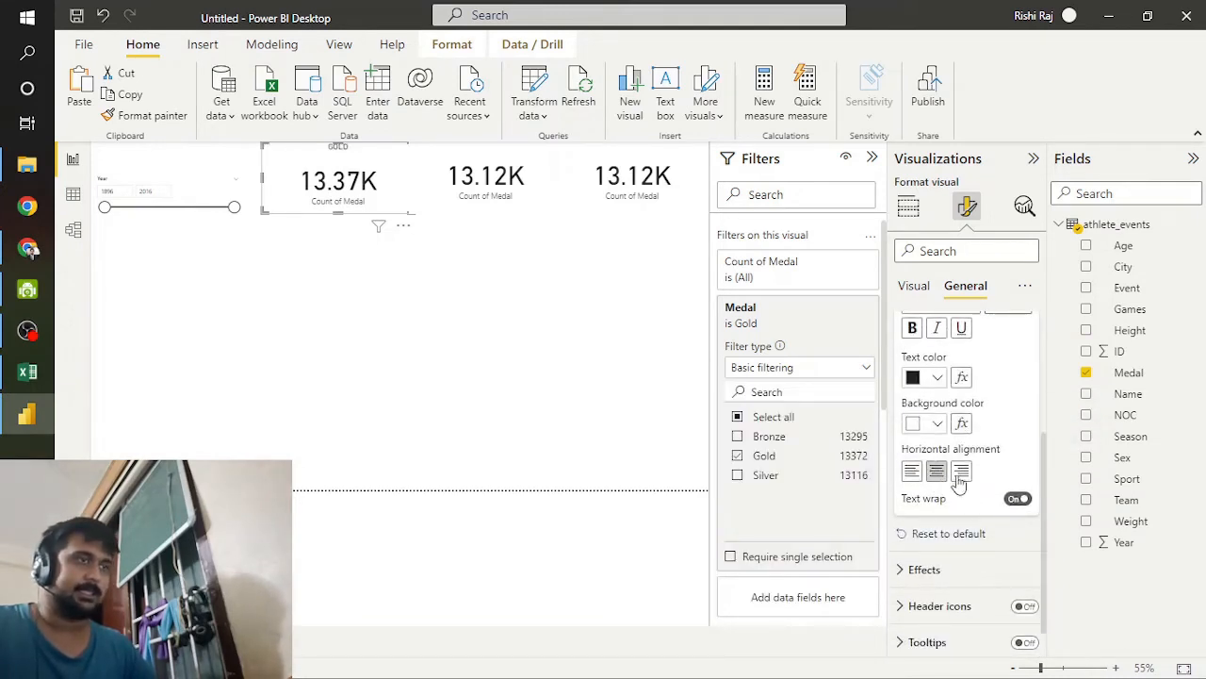
pyautogui.scroll(1, 938, 396)
pyautogui.click(911, 379)
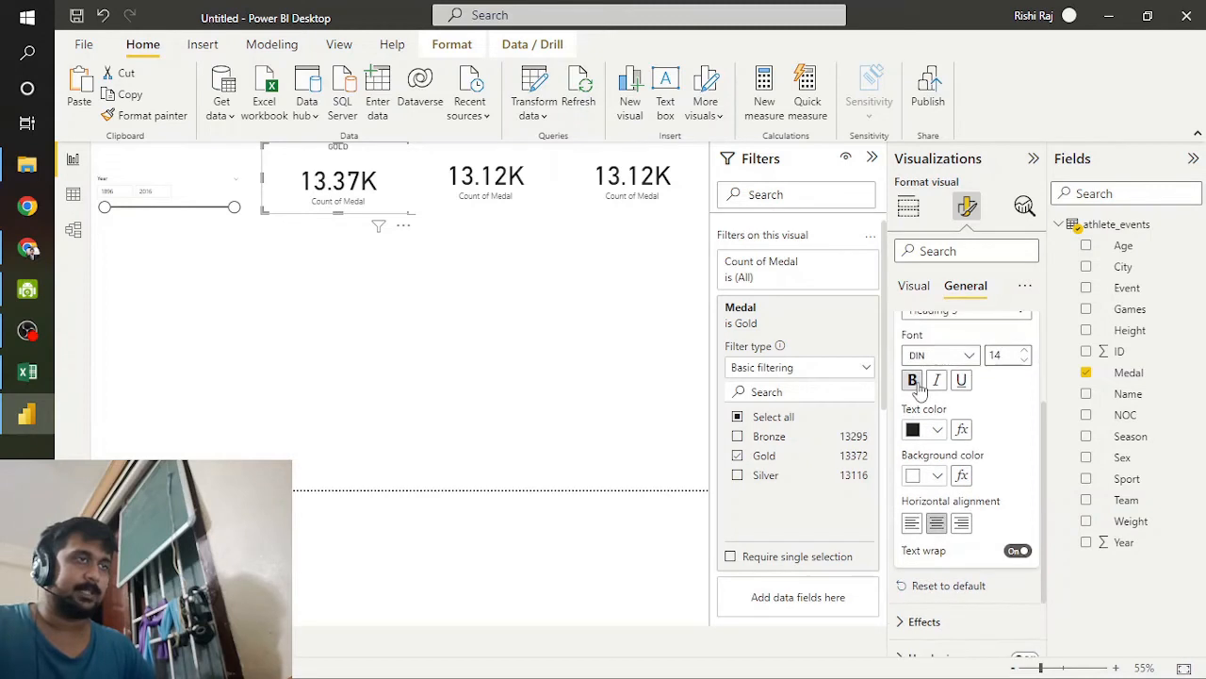
# Step: Increase the font size of the GOLD title to 55
pyautogui.scroll(2, 989, 396)
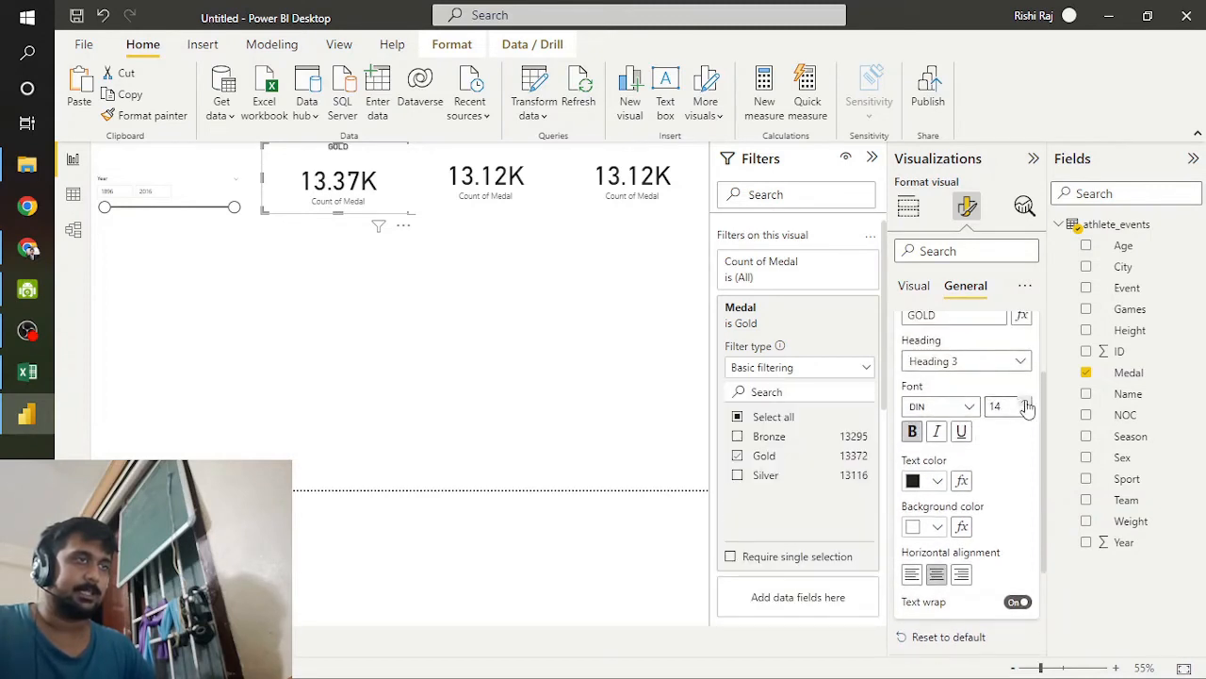
pyautogui.click(1027, 403)
pyautogui.click(1027, 404)
pyautogui.click(1027, 404)
pyautogui.click(1027, 403)
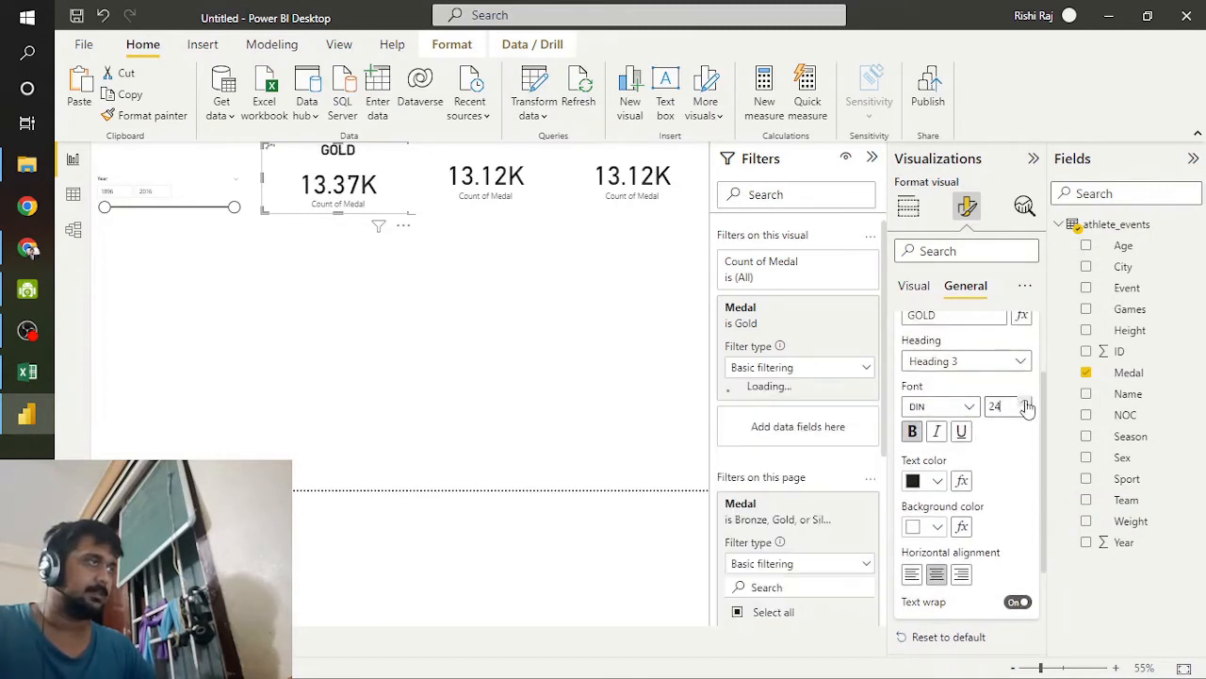
pyautogui.click(1027, 403)
pyautogui.click(1027, 403)
pyautogui.click(1028, 403)
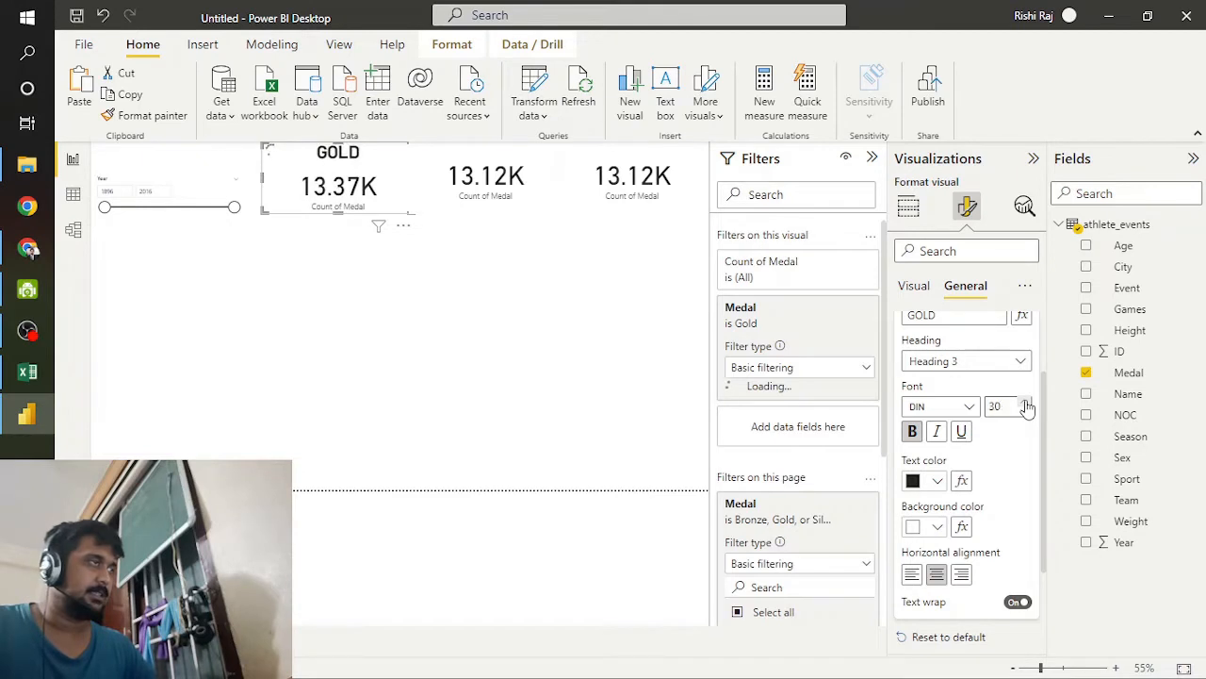
pyautogui.click(1027, 404)
pyautogui.click(1028, 403)
pyautogui.click(1027, 403)
pyautogui.click(1027, 403)
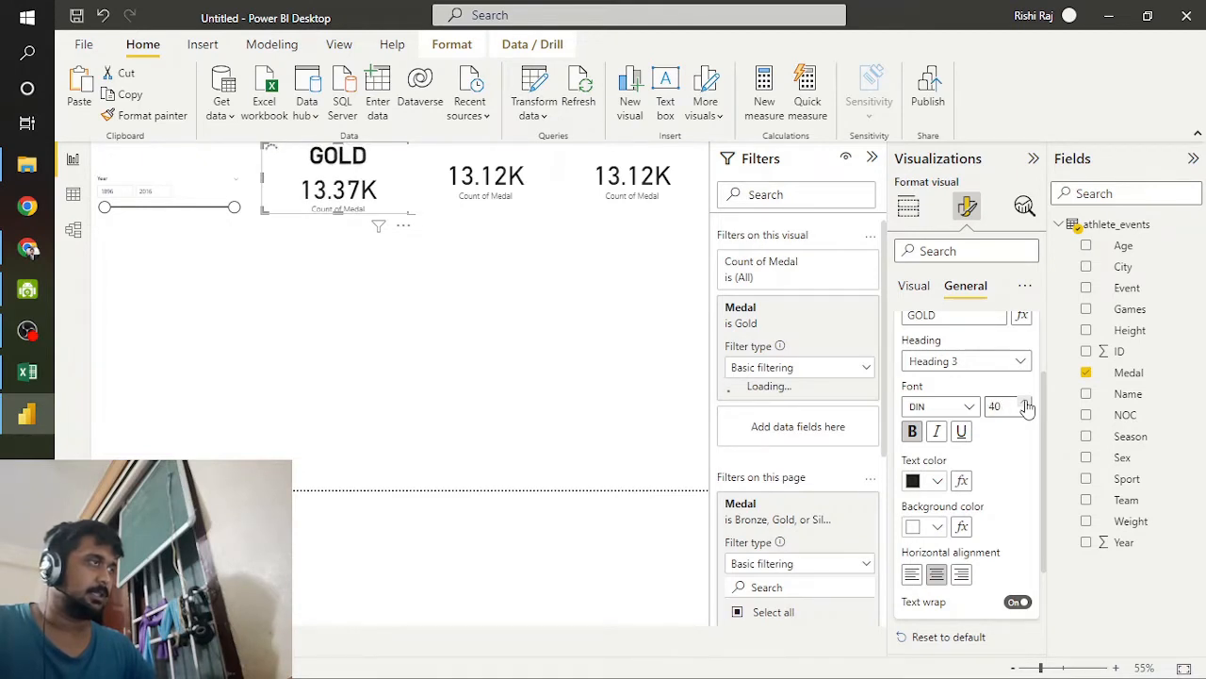
pyautogui.click(1027, 404)
pyautogui.click(1028, 403)
pyautogui.click(1027, 404)
pyautogui.click(1027, 403)
pyautogui.click(1028, 403)
pyautogui.click(1027, 404)
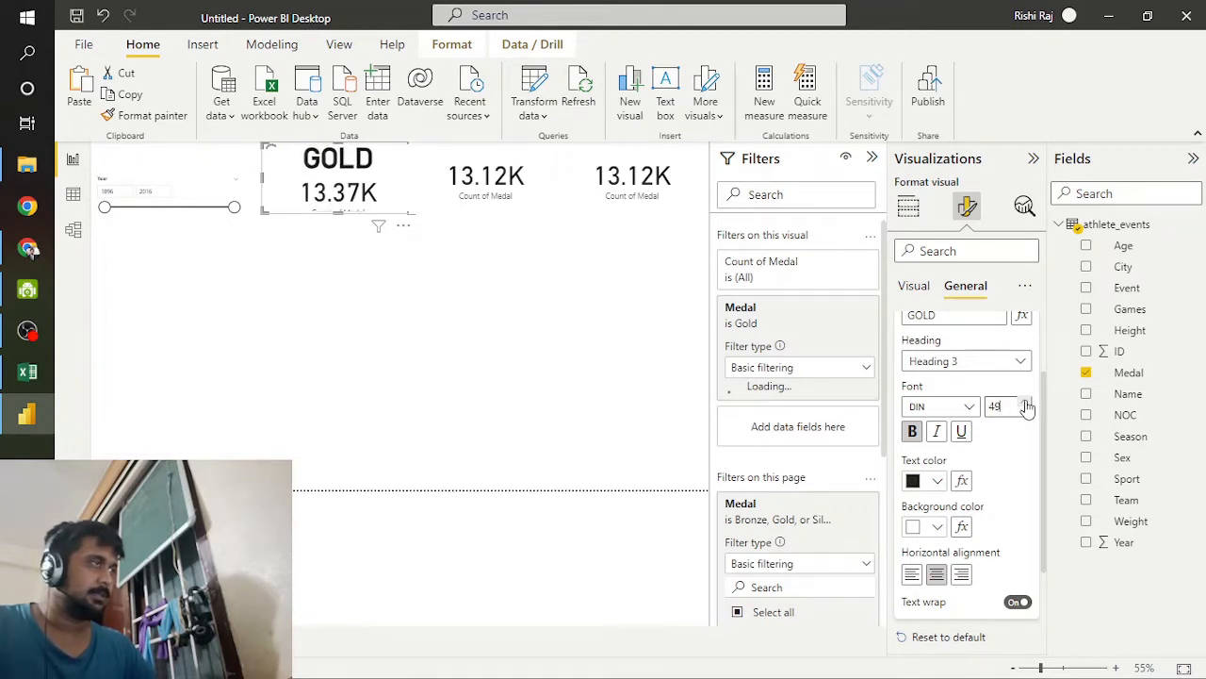
pyautogui.click(1027, 403)
pyautogui.click(1027, 404)
pyautogui.click(1027, 403)
pyautogui.click(1027, 404)
pyautogui.click(1028, 403)
pyautogui.click(1027, 404)
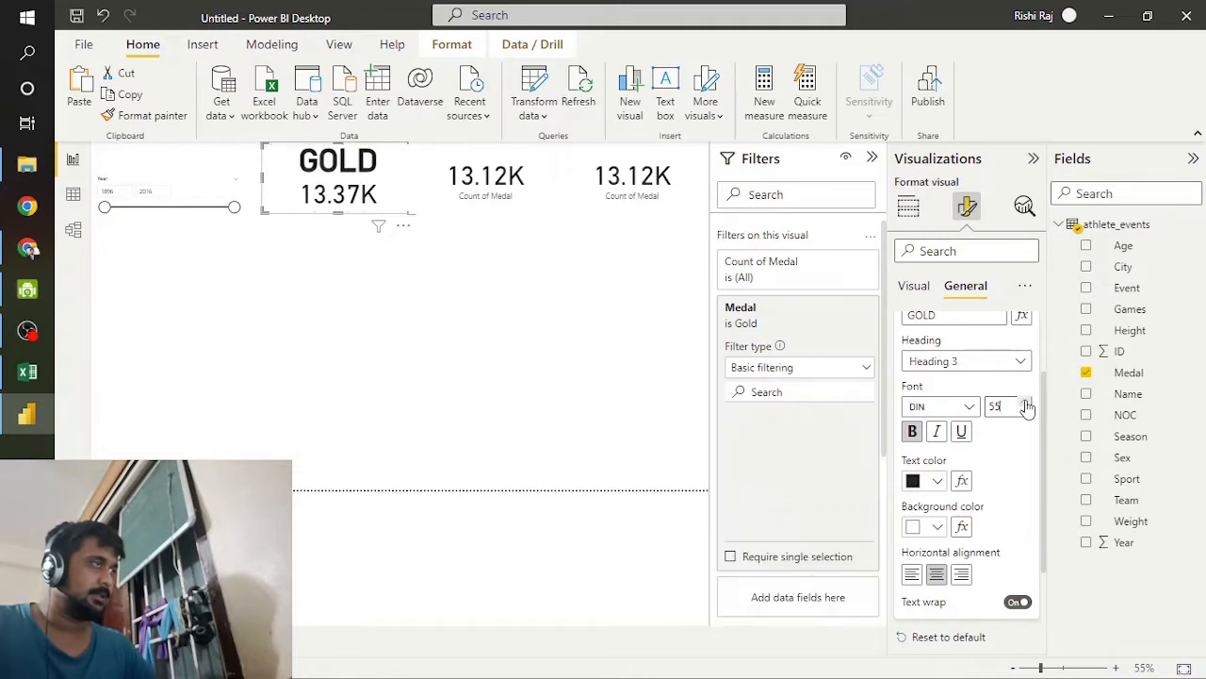
# Step: Open the custom color picker for the GOLD card's background effect
pyautogui.click(507, 377)
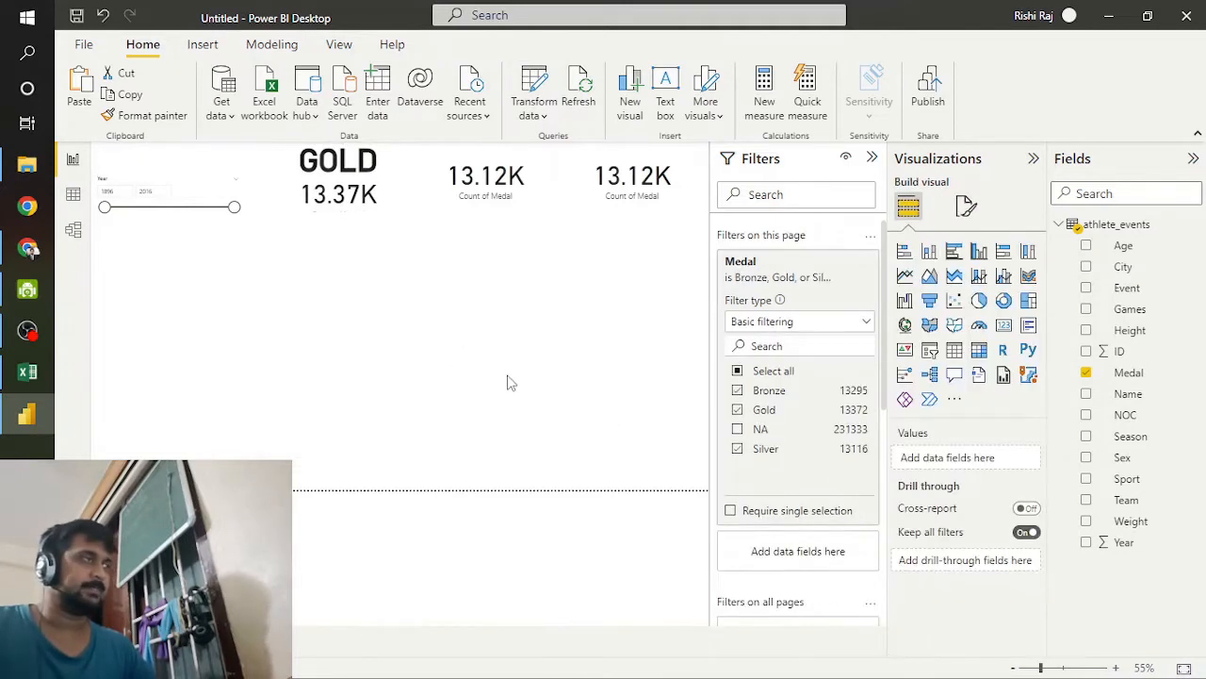
pyautogui.click(401, 193)
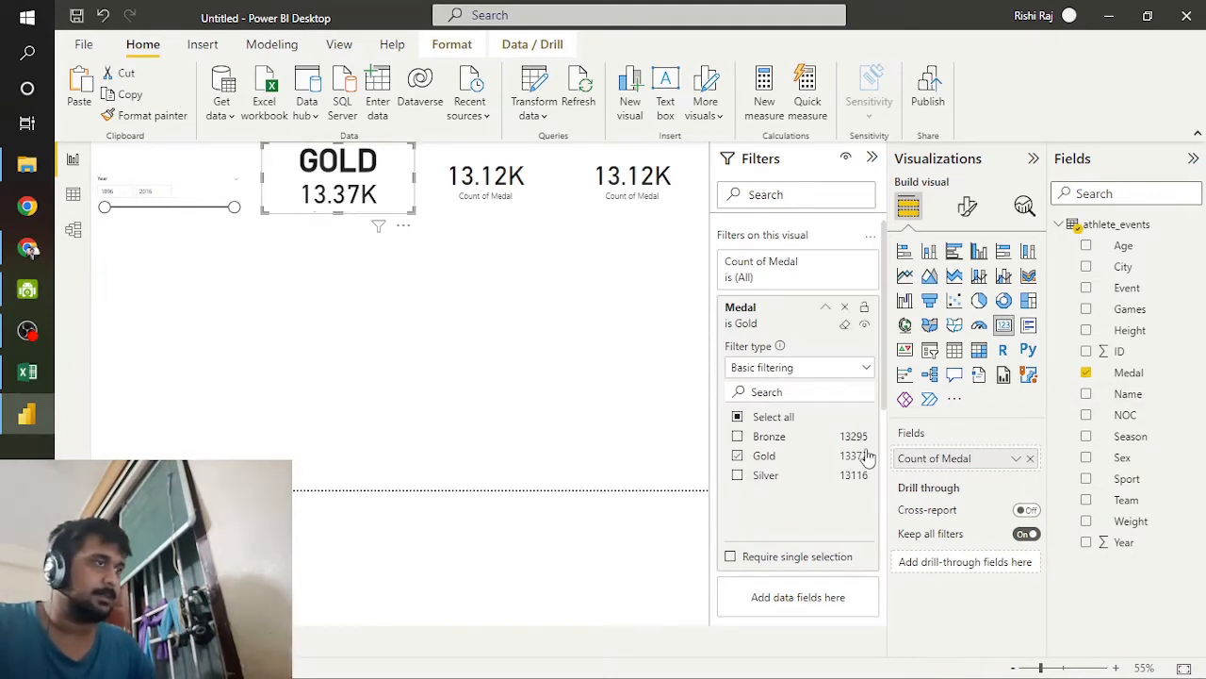
pyautogui.click(963, 209)
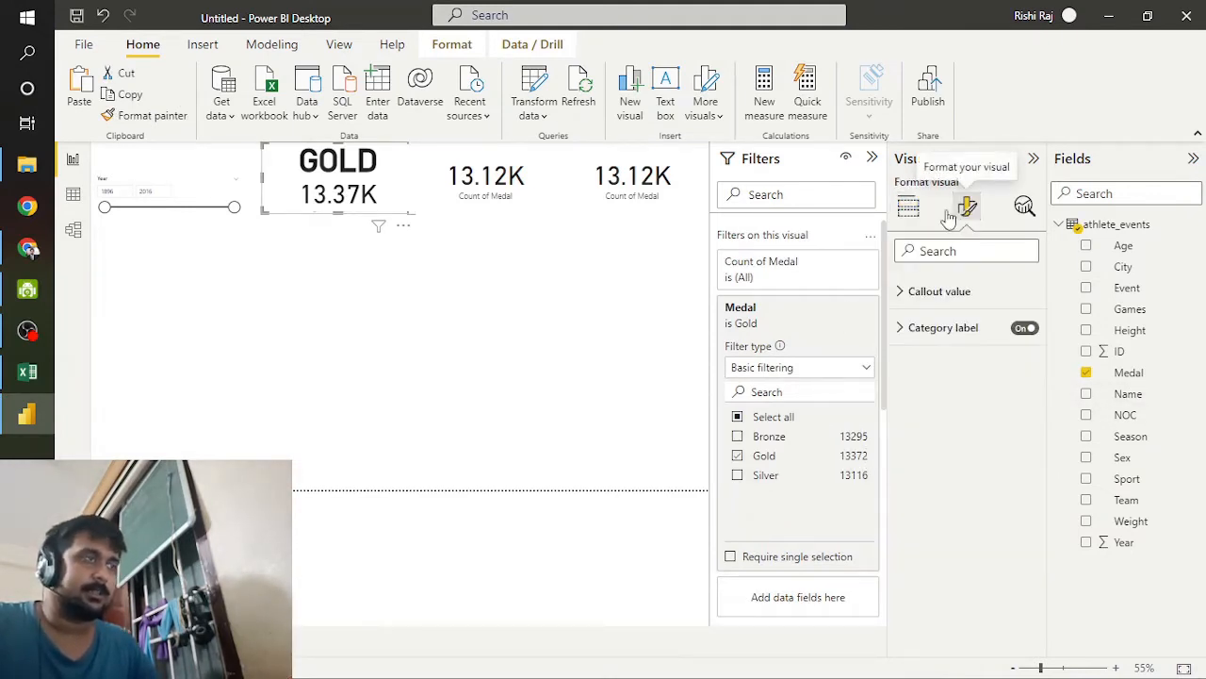
pyautogui.moveTo(378, 227)
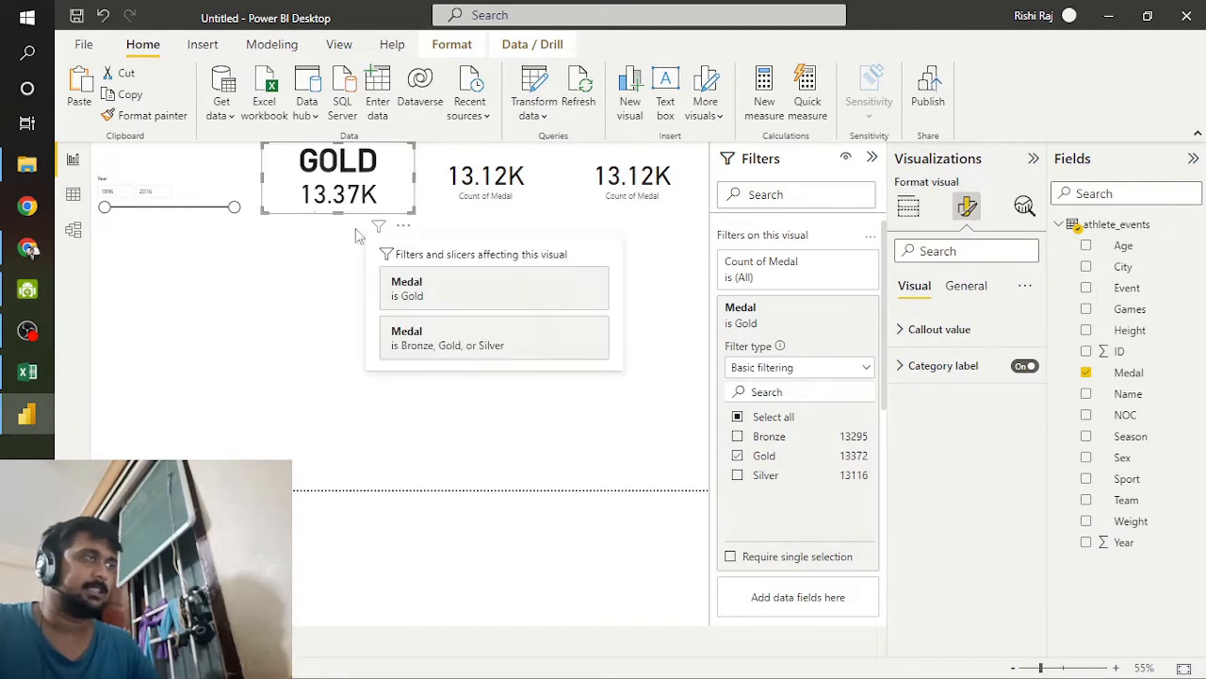
pyautogui.click(975, 288)
pyautogui.click(919, 403)
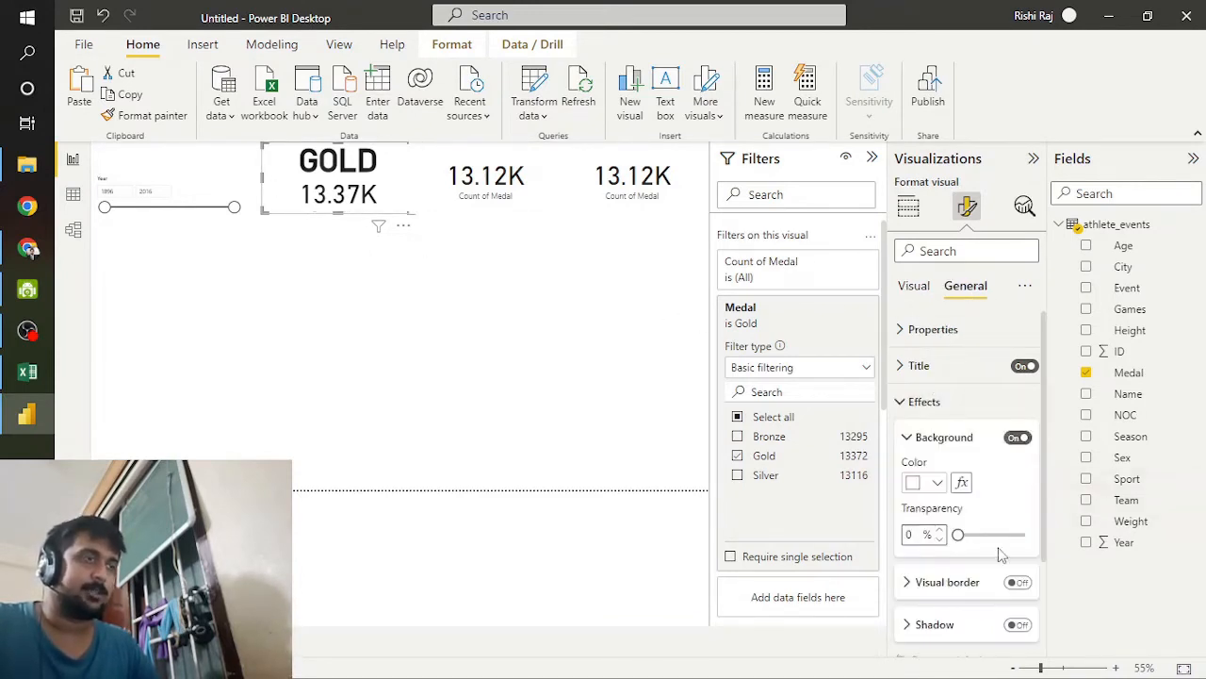
pyautogui.scroll(-1, 1001, 554)
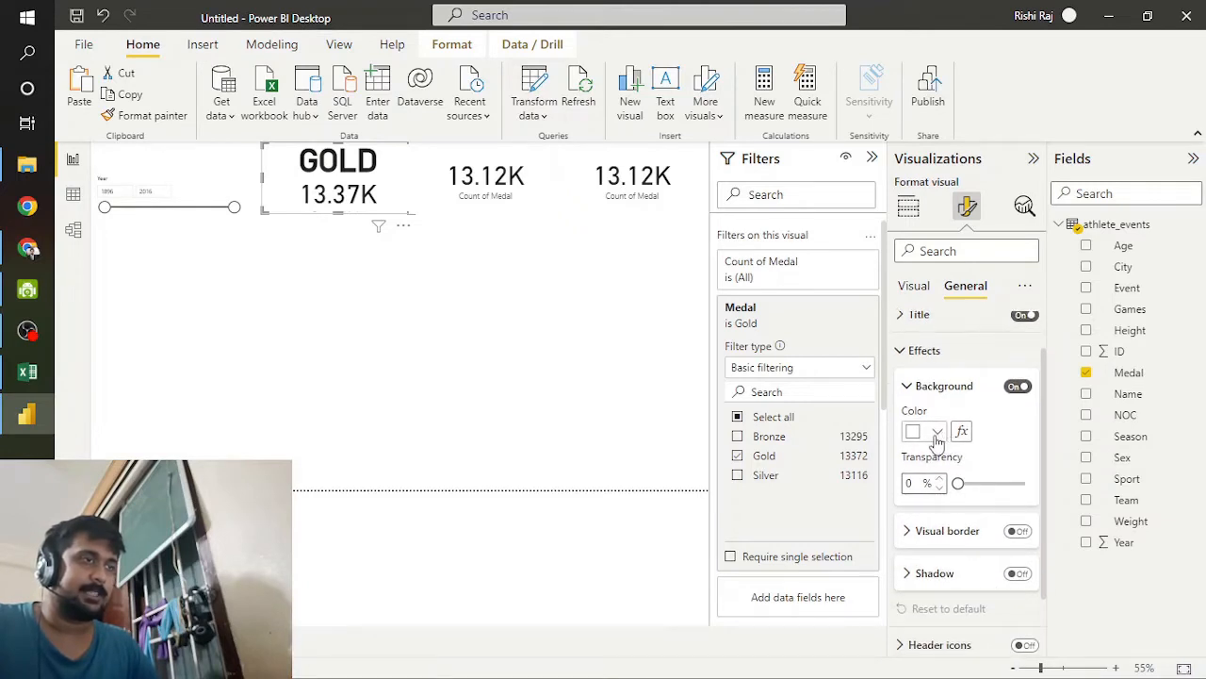
pyautogui.scroll(-2, 938, 441)
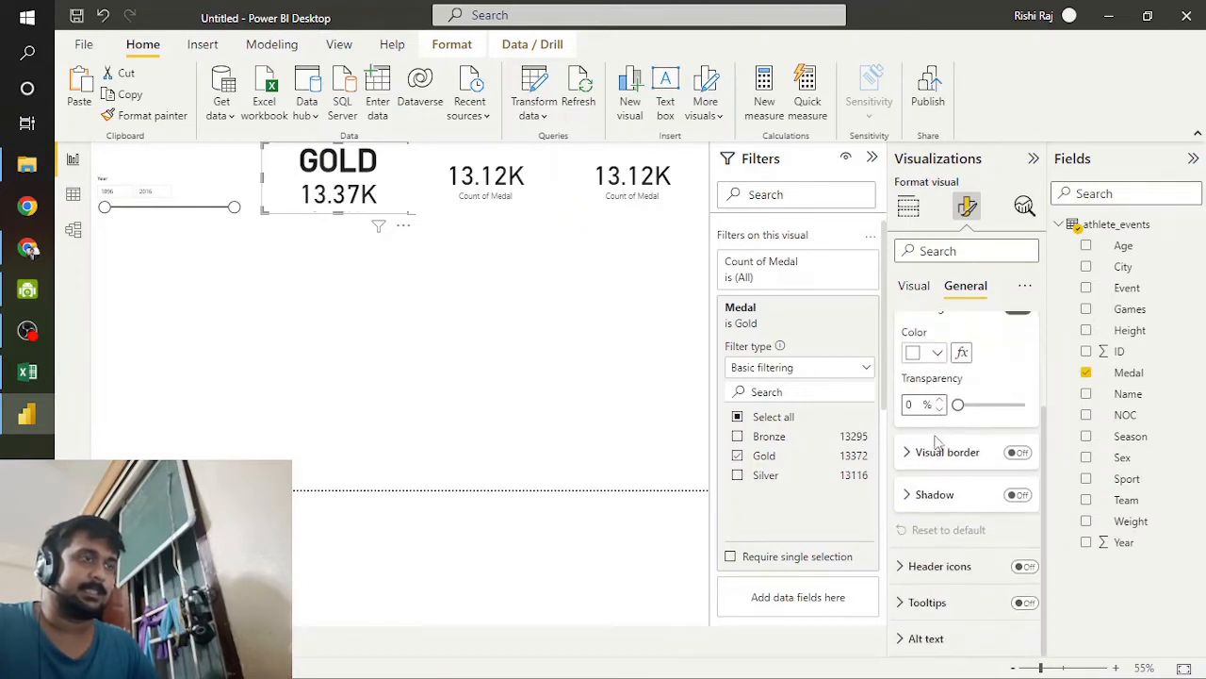
pyautogui.click(937, 354)
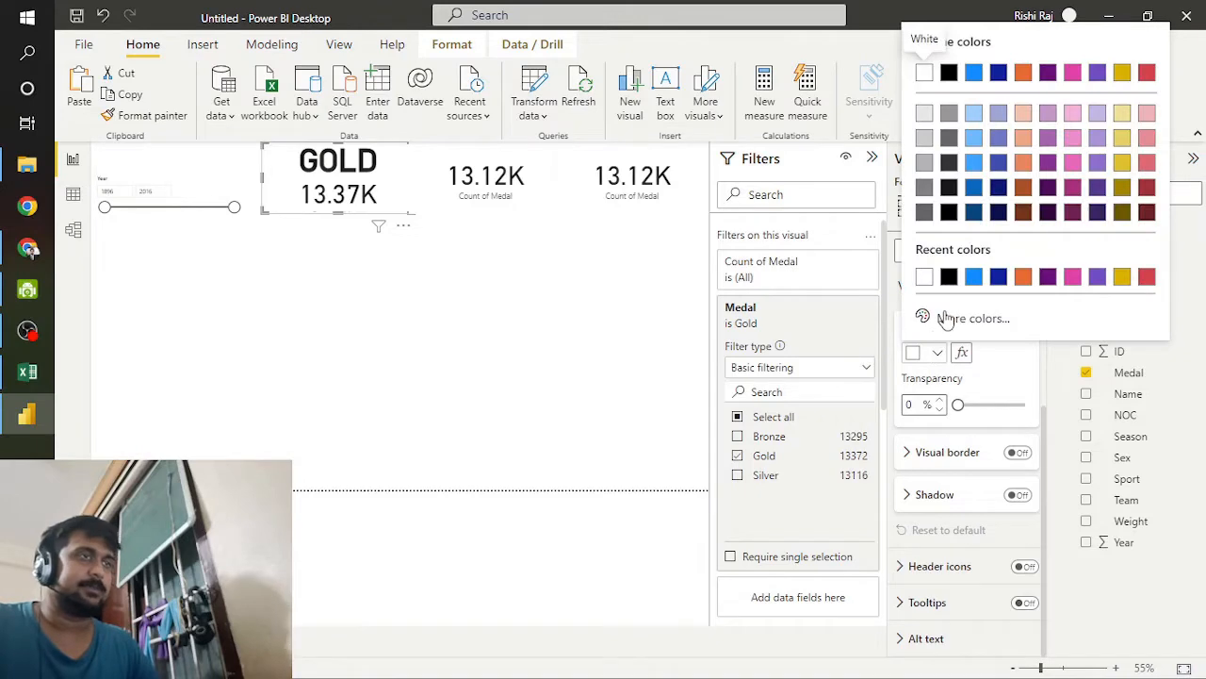
pyautogui.click(939, 315)
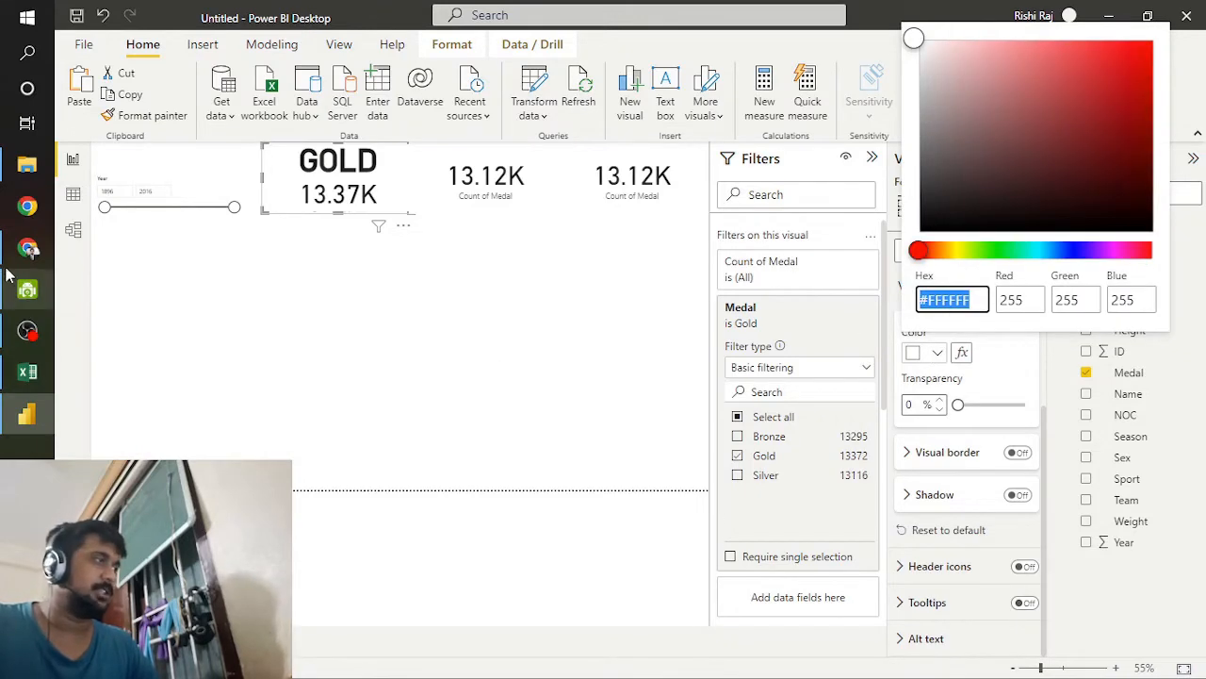
# Step: Switch to Chrome to look up a gold hex code in the Power BI theme color table, and return to Power BI
pyautogui.click(28, 248)
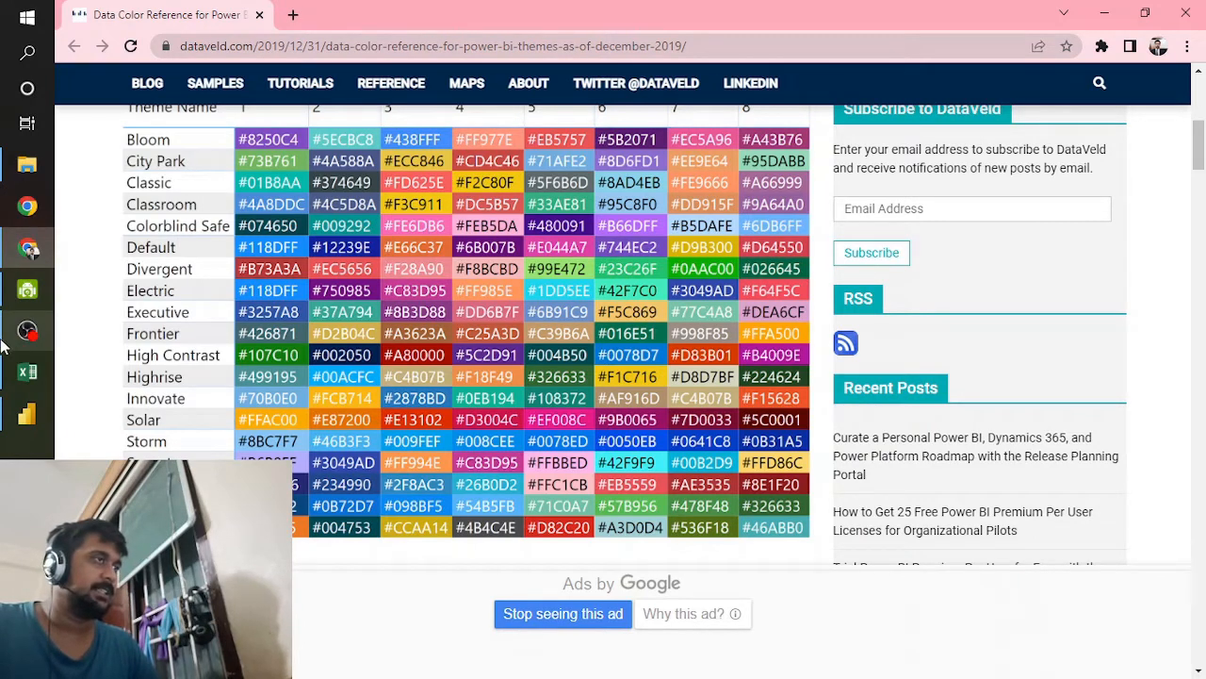
pyautogui.moveTo(6, 339)
pyautogui.moveTo(24, 414)
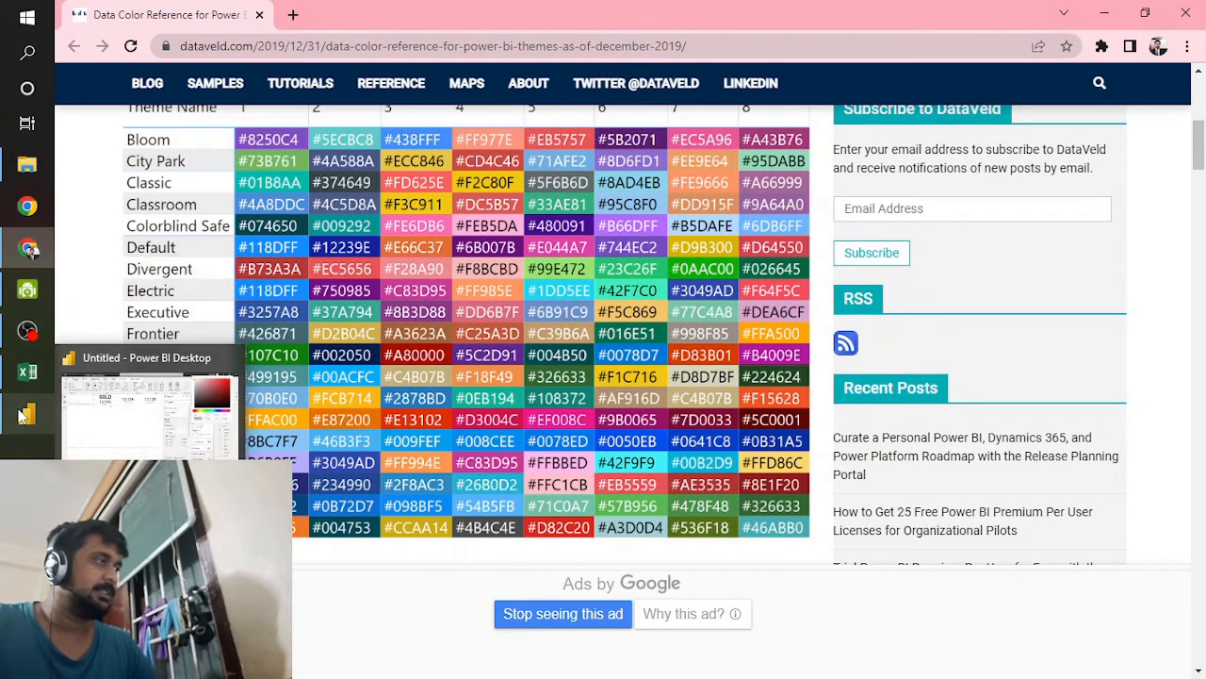
pyautogui.click(22, 416)
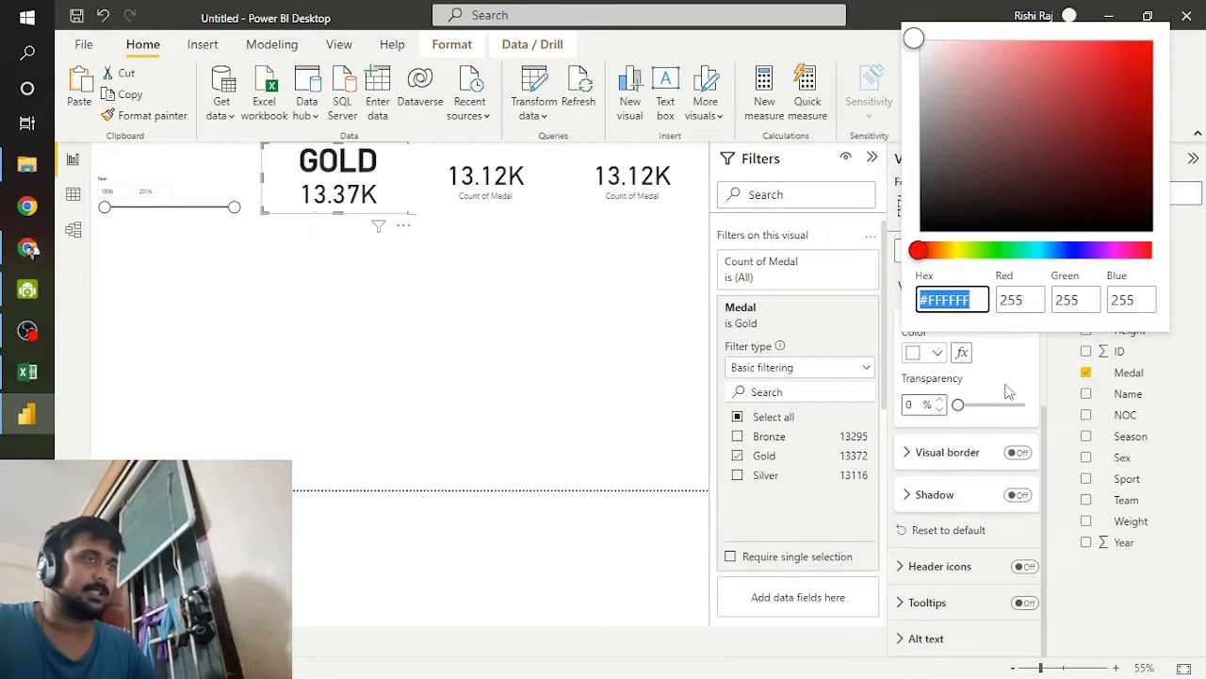
pyautogui.write('$')
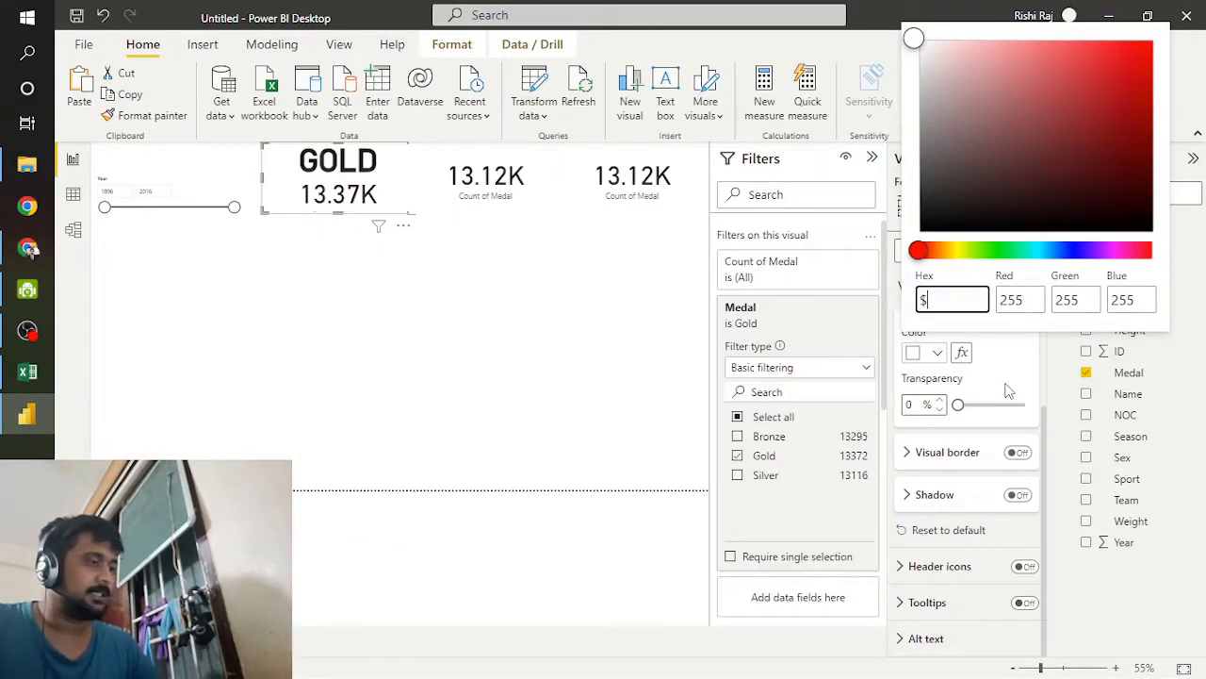
pyautogui.press('BackSpace')
pyautogui.write('#')
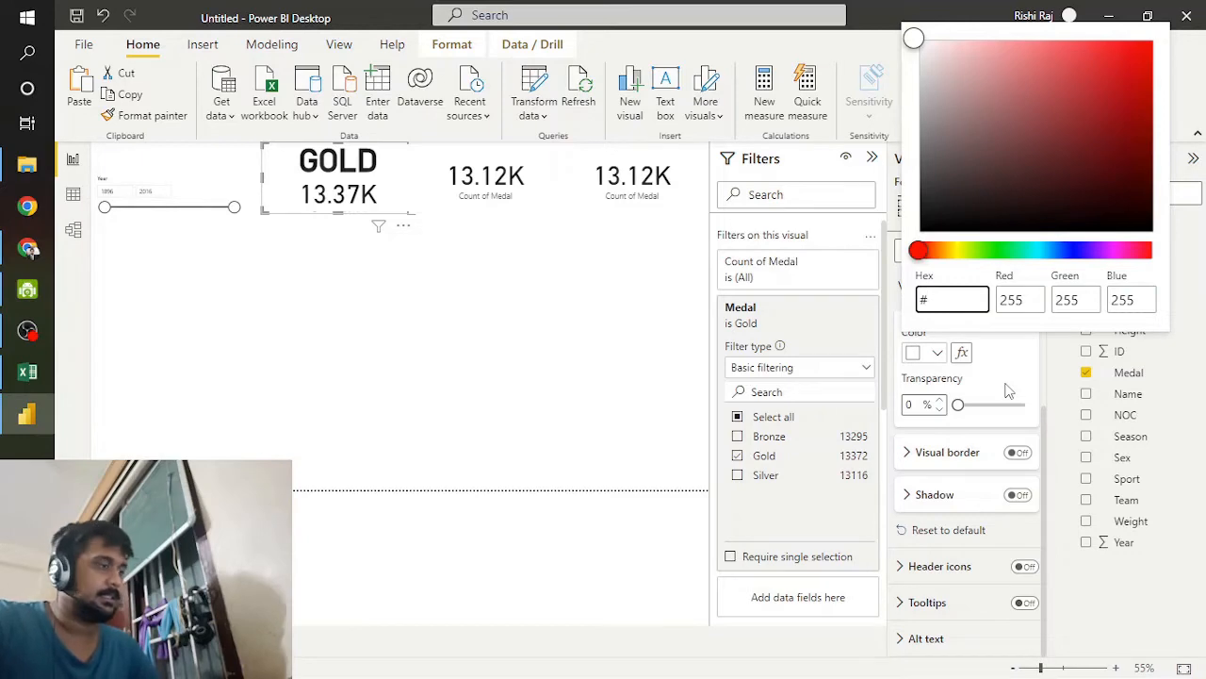
pyautogui.write('F2')
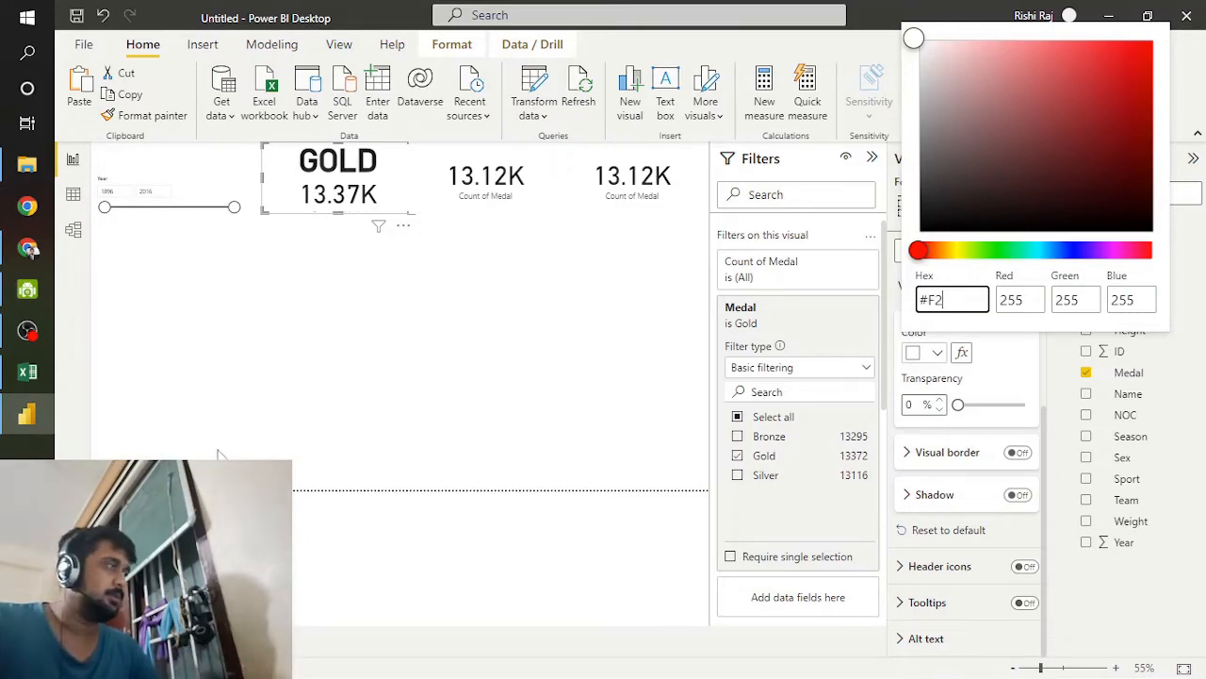
pyautogui.click(37, 248)
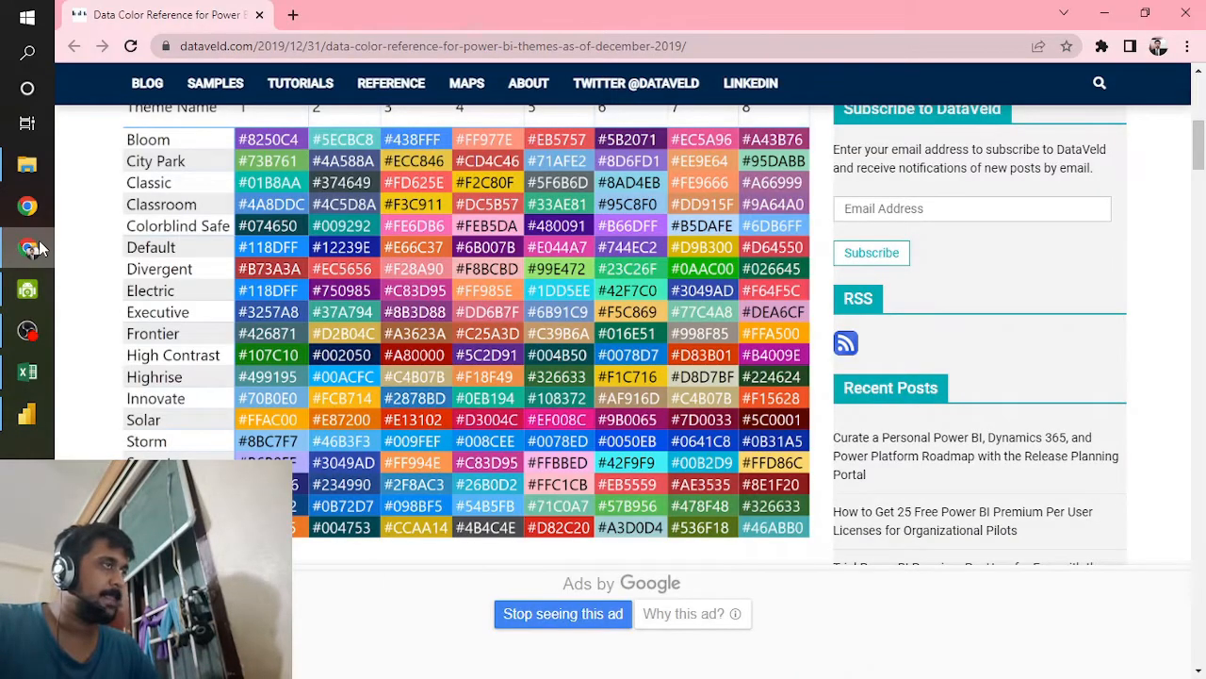
pyautogui.click(38, 248)
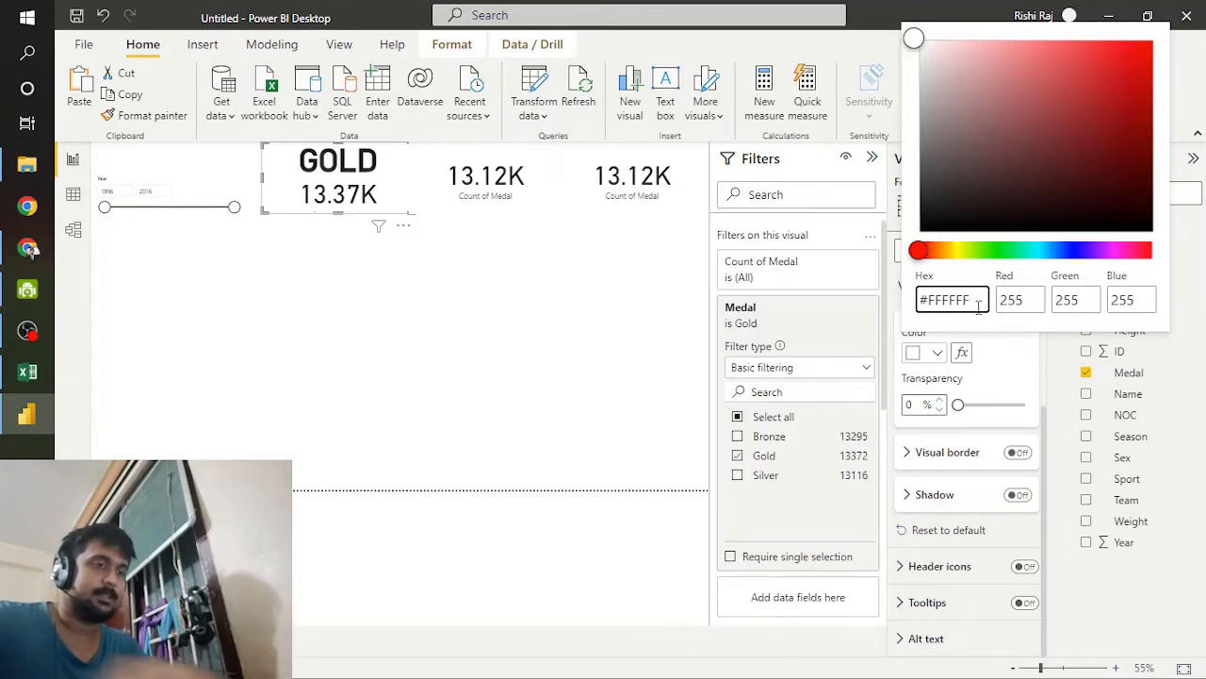
pyautogui.press('BackSpace')
pyautogui.press('BackSpace')
pyautogui.press('BackSpace')
pyautogui.press('BackSpace')
pyautogui.press('BackSpace')
pyautogui.press('BackSpace')
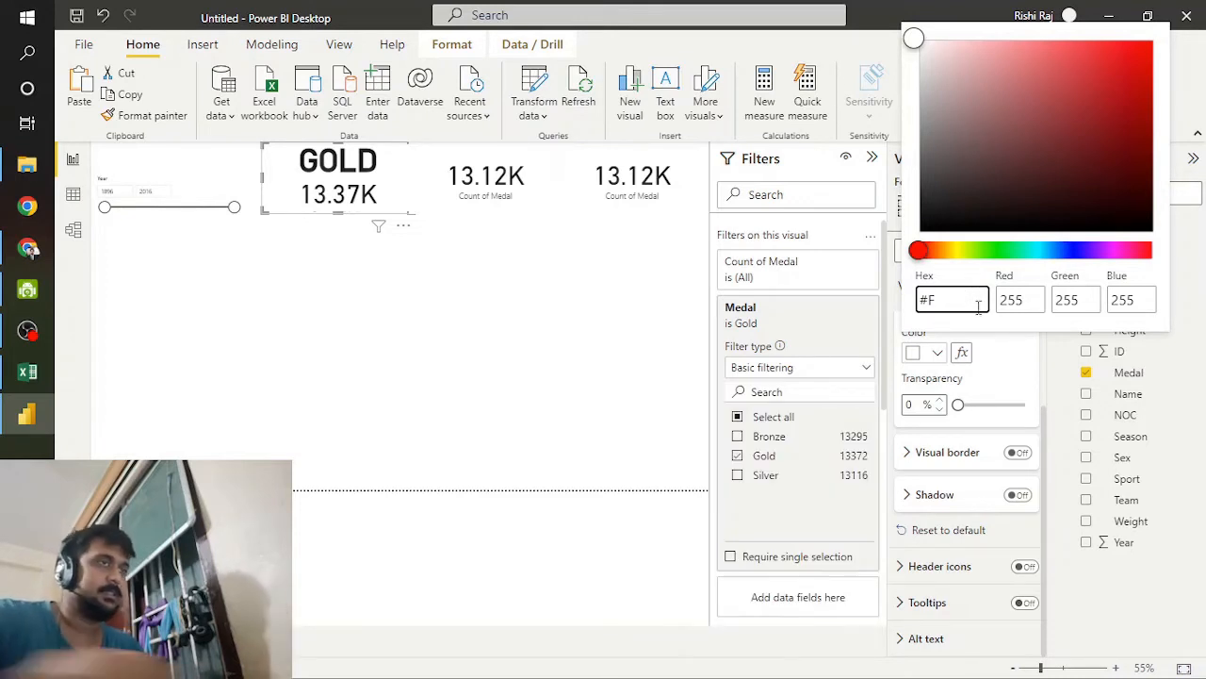
pyautogui.write('FFFFF')
# Step: Recheck the hex code in the Chrome color table and set the GOLD card's background color to #F2C80F in Power BI
pyautogui.click(7, 261)
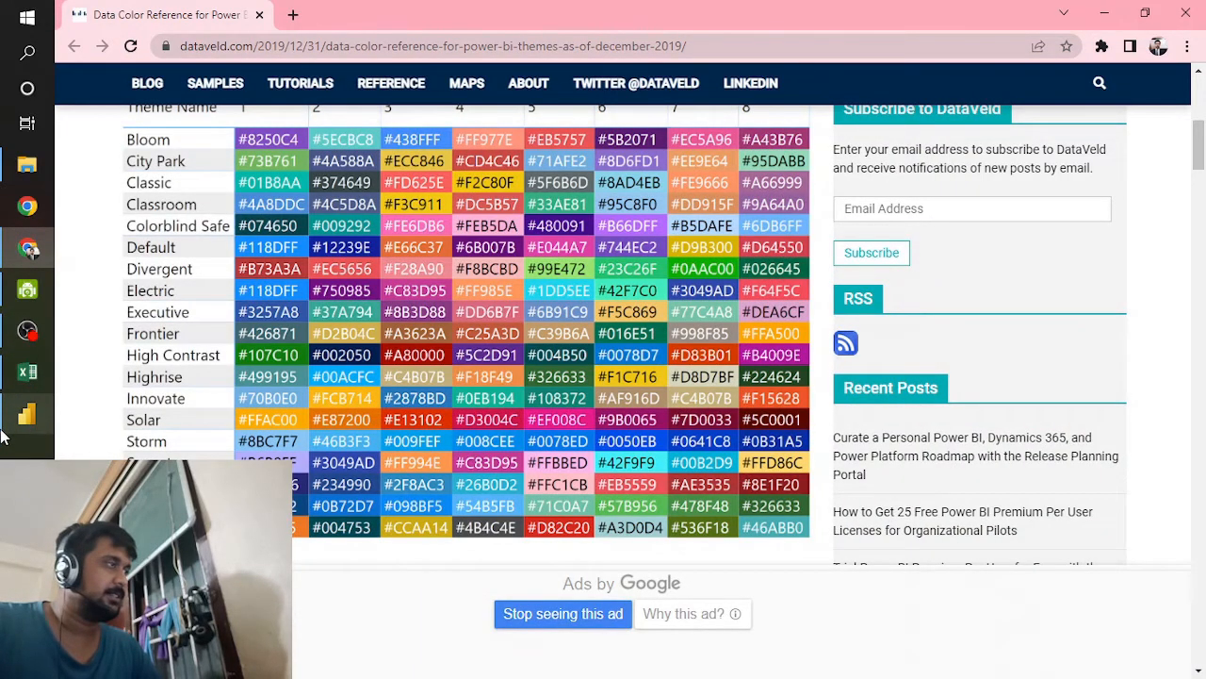
pyautogui.click(26, 414)
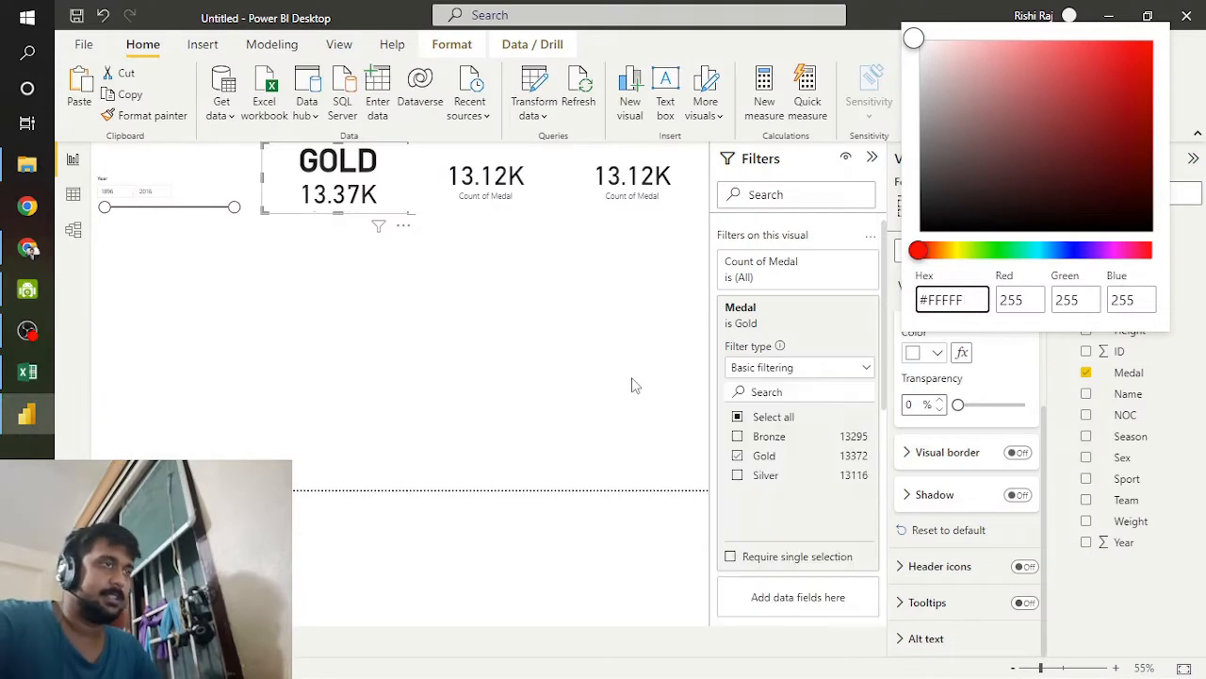
pyautogui.press('BackSpace')
pyautogui.press('BackSpace')
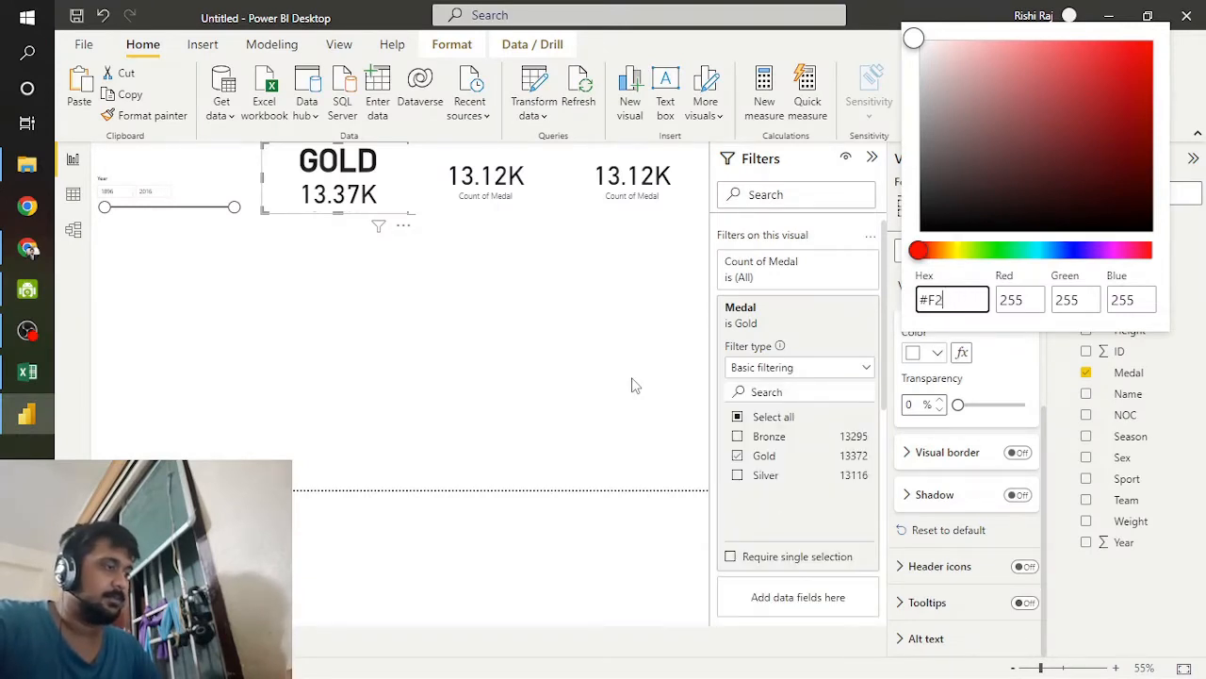
pyautogui.write('2C80F')
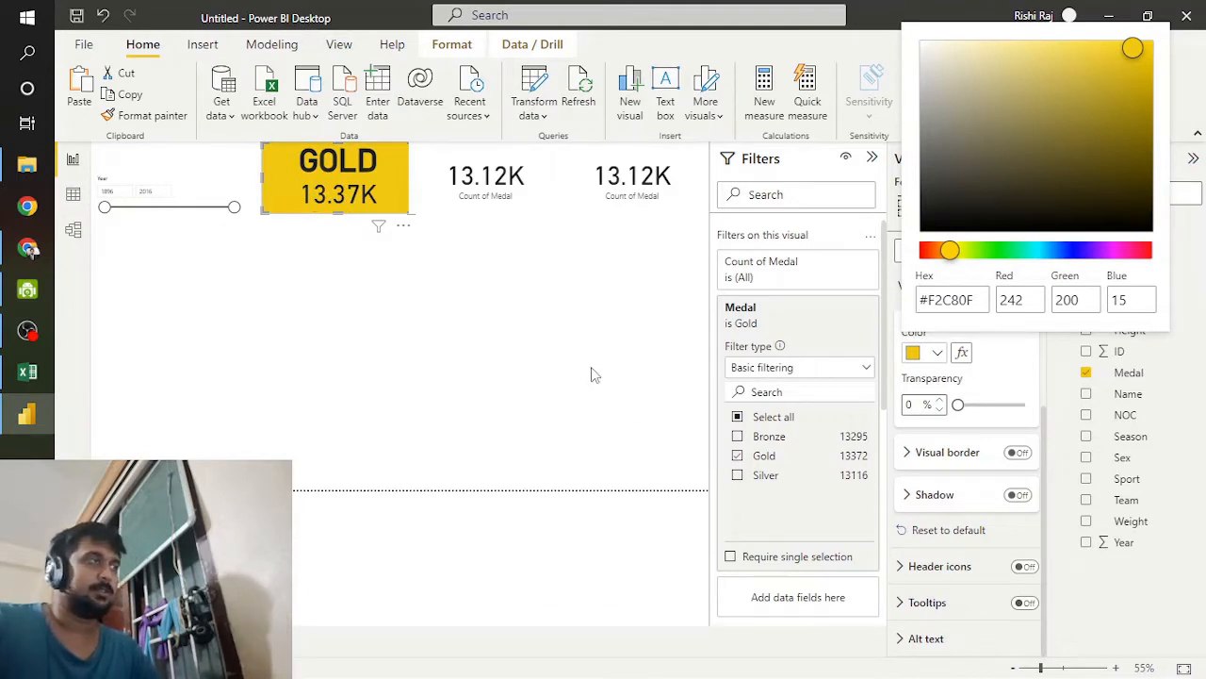
# Step: Turn on the title for the second card, filtered to Silver, and set its text to SILVER
pyautogui.click(481, 189)
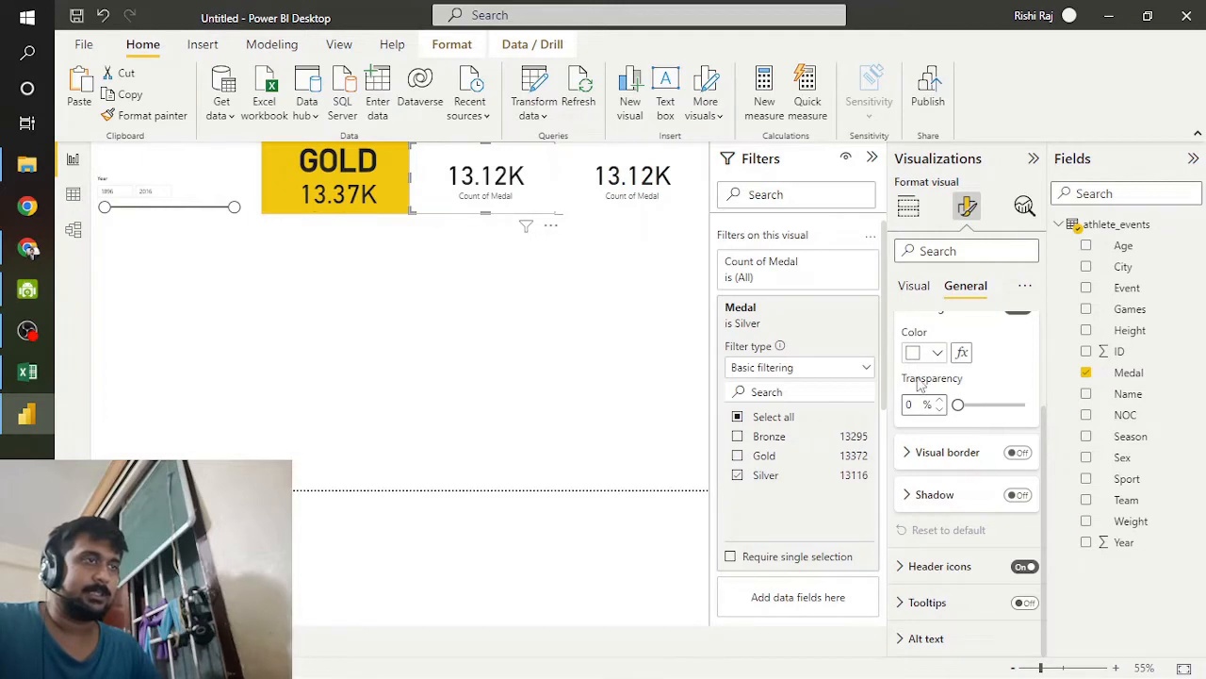
pyautogui.scroll(2, 914, 382)
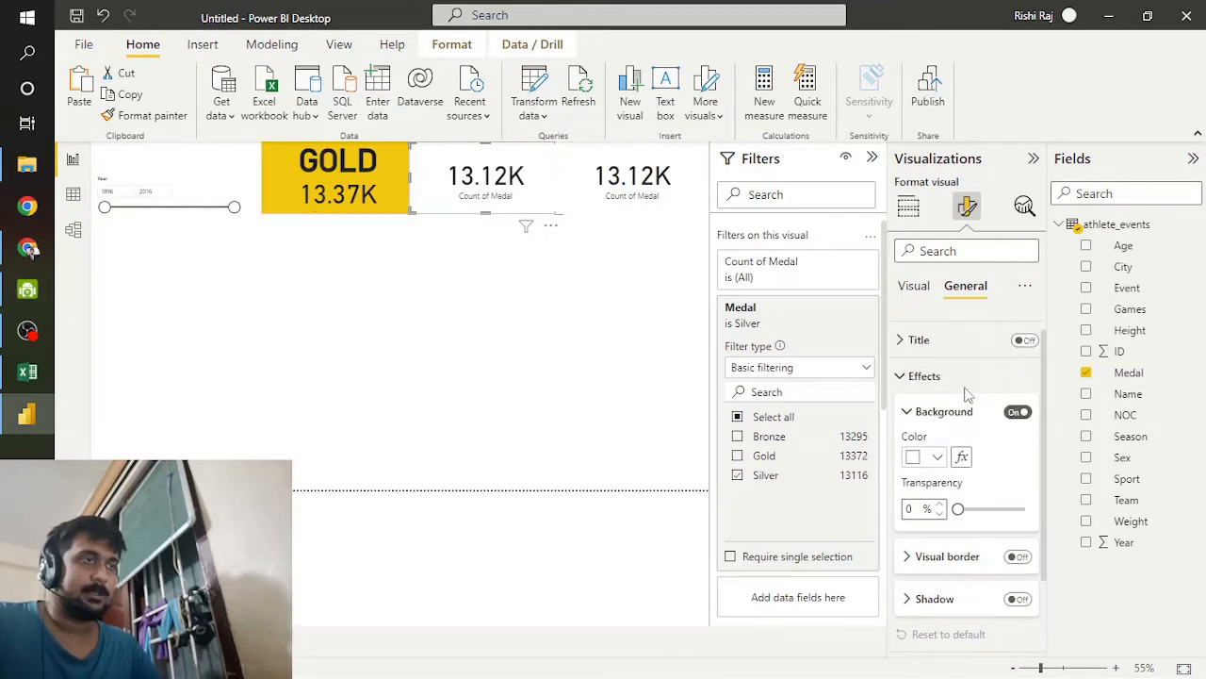
pyautogui.click(1024, 339)
pyautogui.click(925, 351)
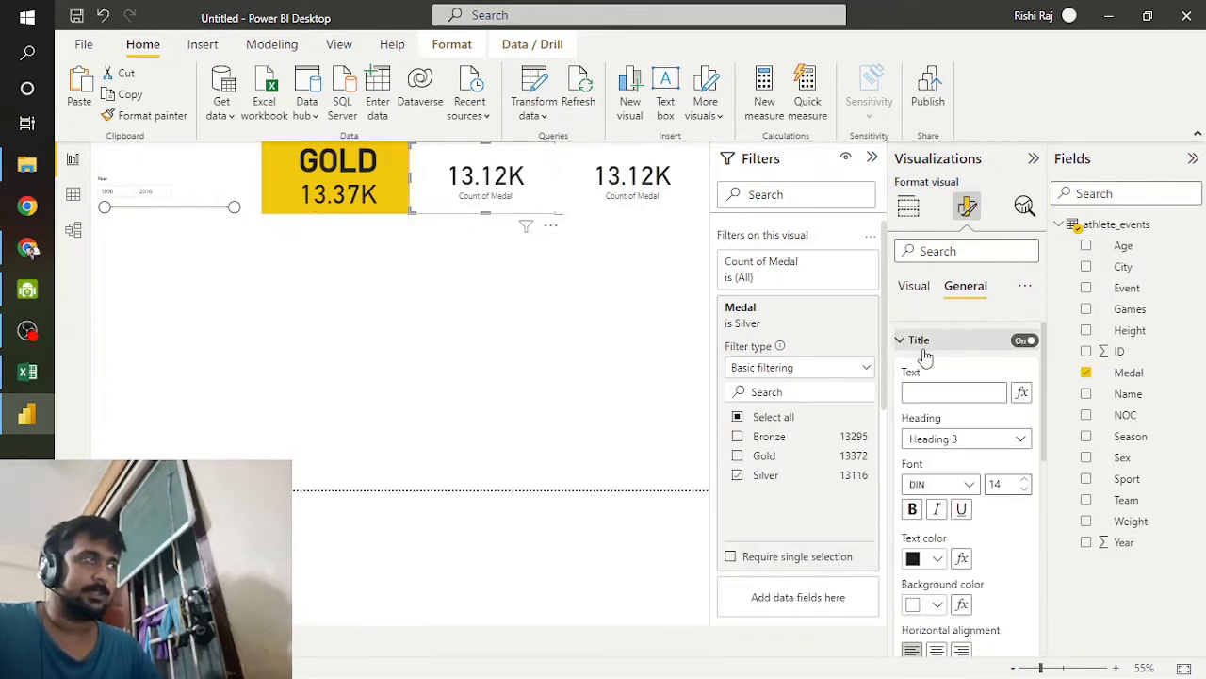
pyautogui.click(949, 391)
pyautogui.write('SILVER')
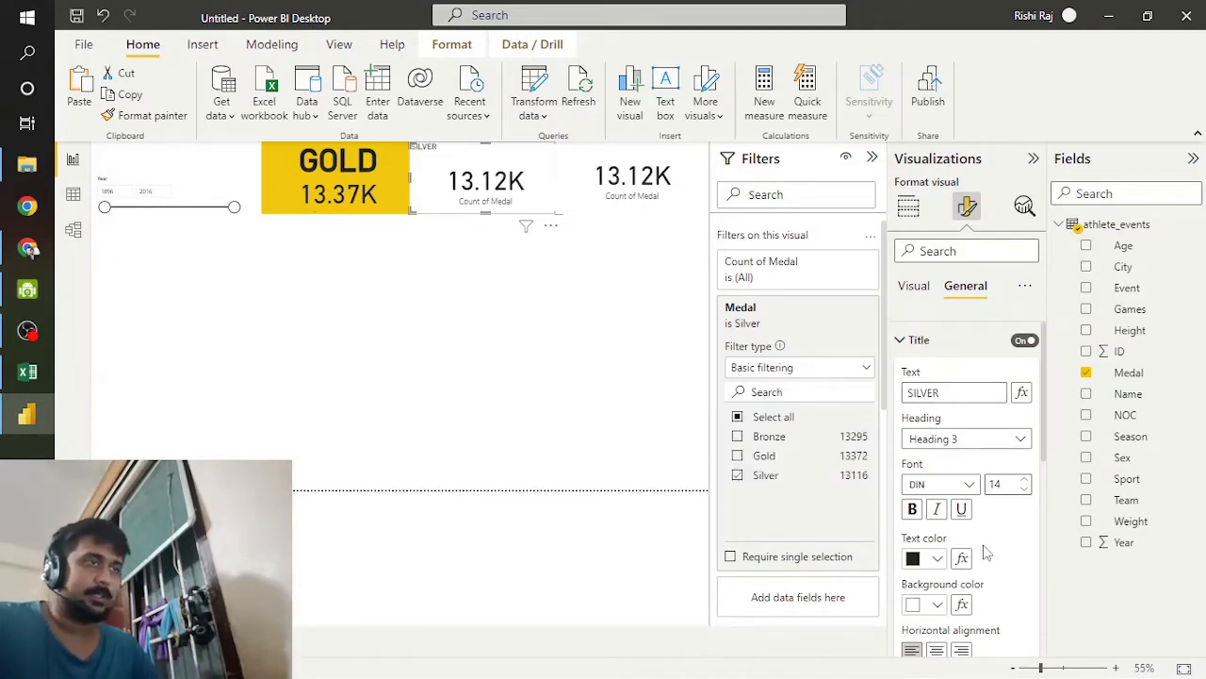
# Step: Center the SILVER title horizontally, make it bold and increase its font size to 54
pyautogui.click(1024, 481)
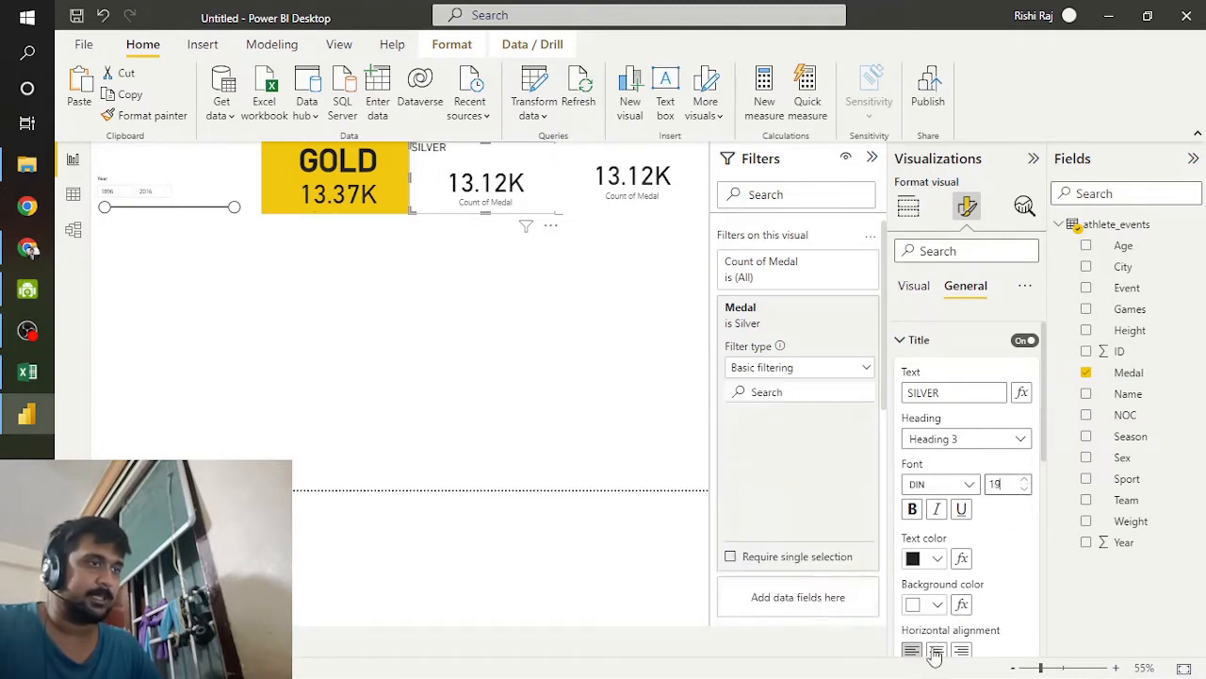
pyautogui.click(1025, 480)
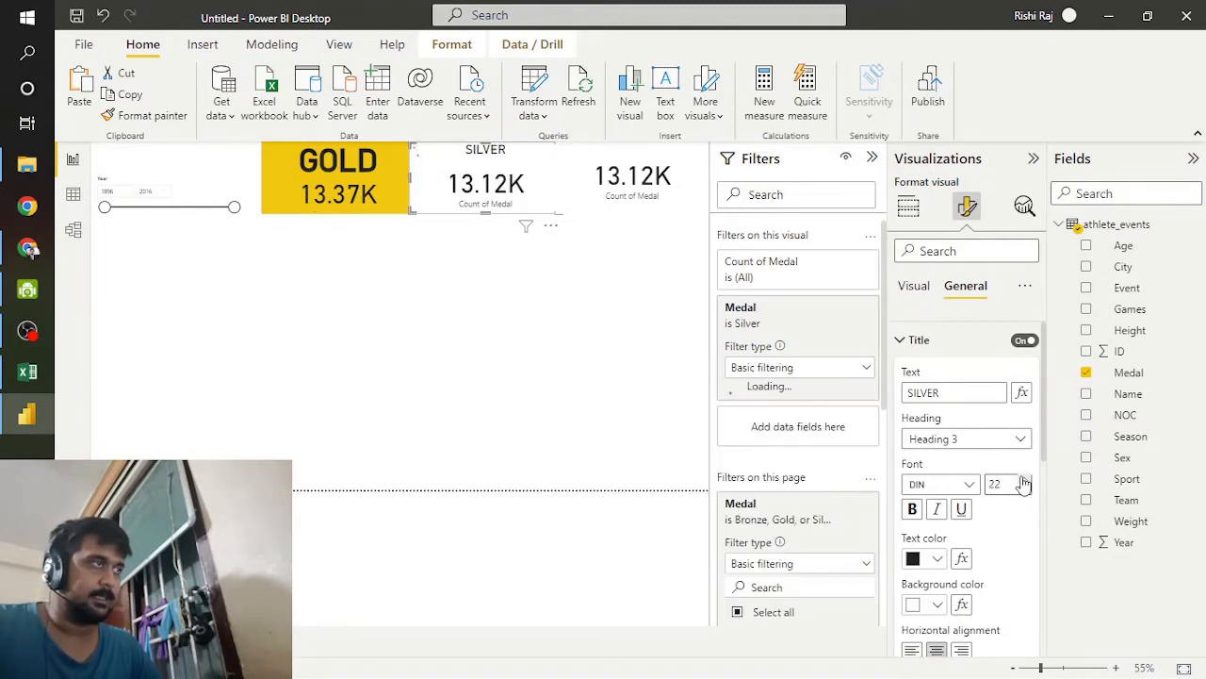
pyautogui.click(1025, 480)
pyautogui.click(1025, 479)
pyautogui.click(1024, 480)
pyautogui.click(1025, 480)
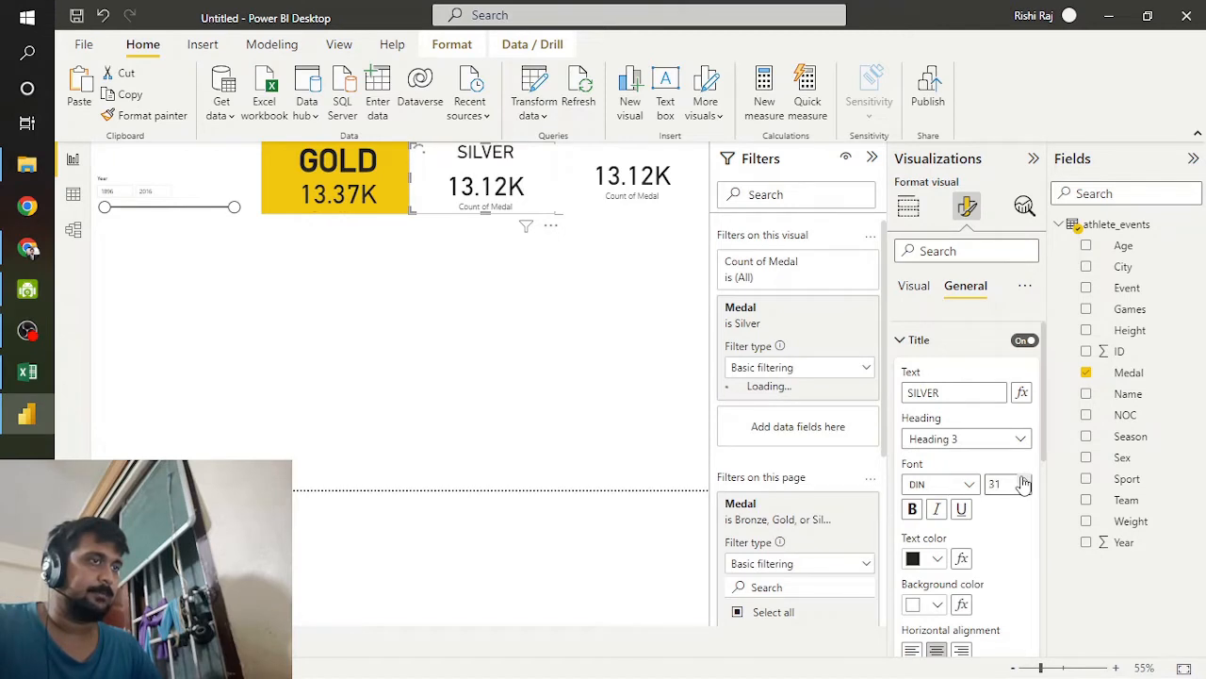
pyautogui.click(1024, 479)
pyautogui.click(1024, 480)
pyautogui.click(1024, 479)
pyautogui.click(1025, 480)
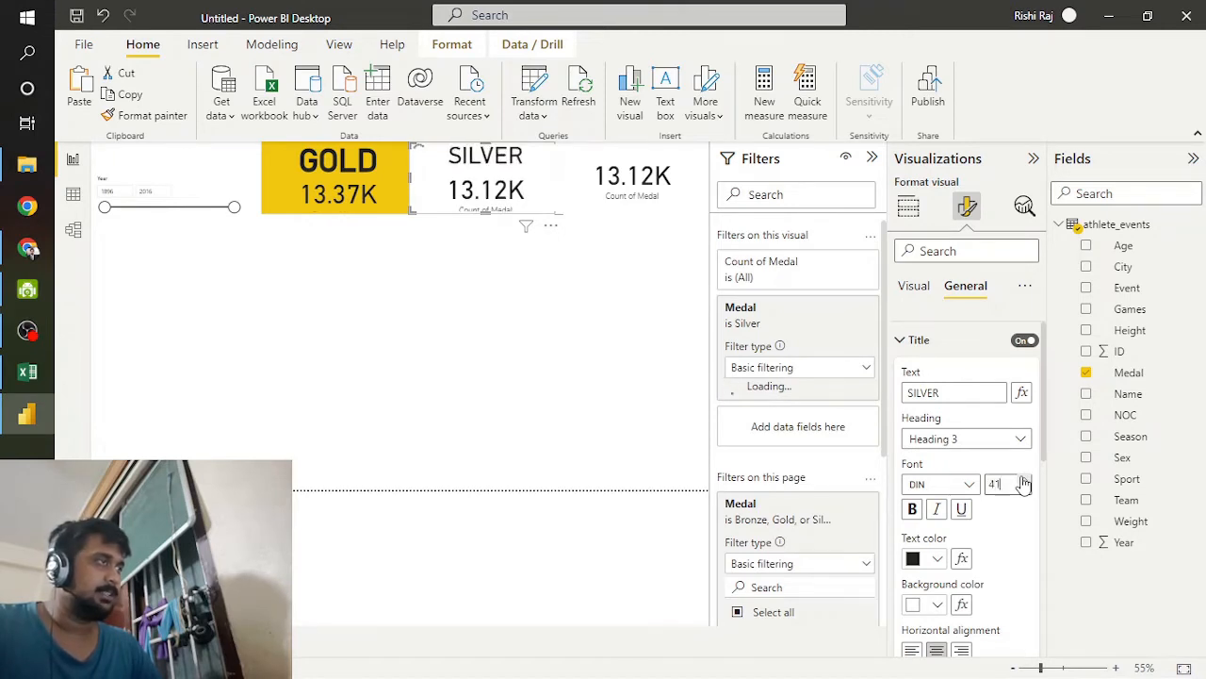
pyautogui.click(1025, 479)
pyautogui.click(1025, 480)
pyautogui.click(1025, 480)
pyautogui.click(1025, 479)
pyautogui.click(1025, 480)
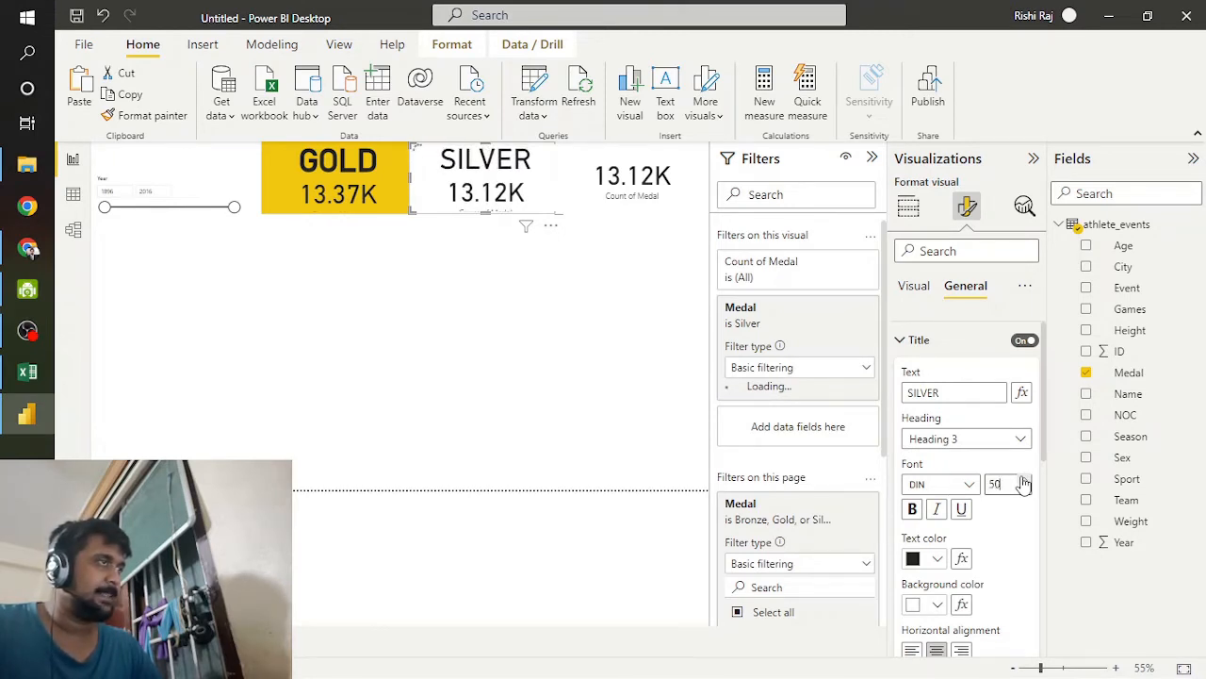
pyautogui.click(1024, 480)
pyautogui.click(1024, 479)
pyautogui.click(913, 510)
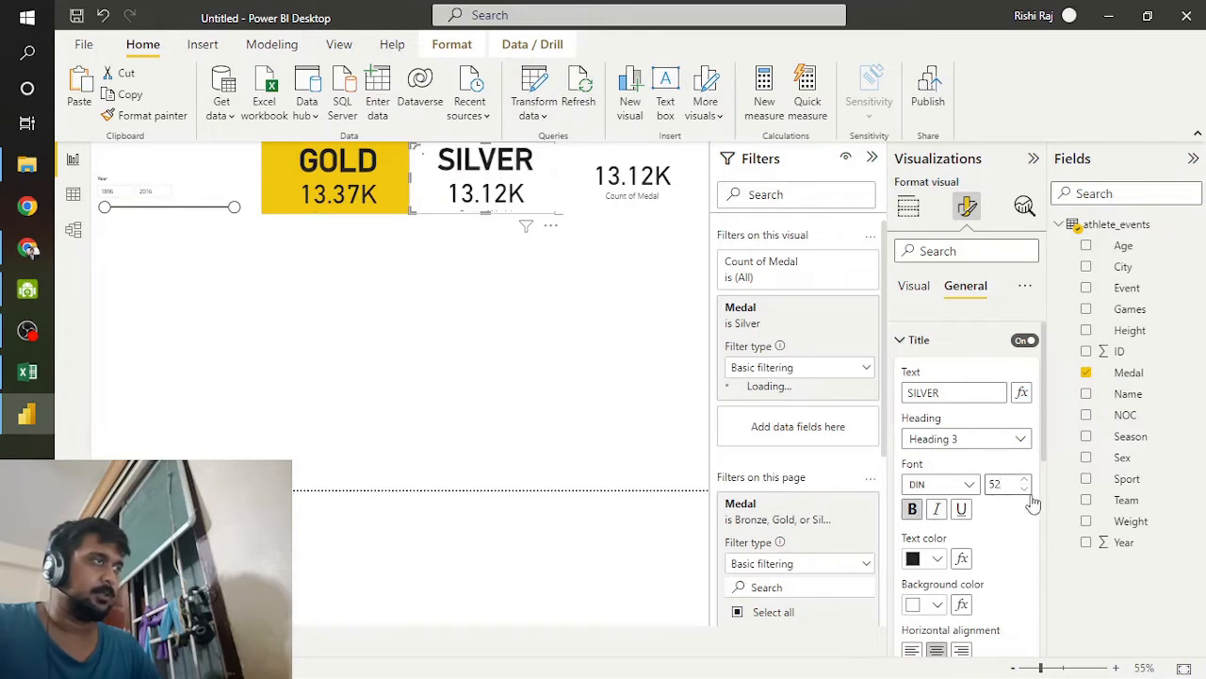
pyautogui.click(1024, 480)
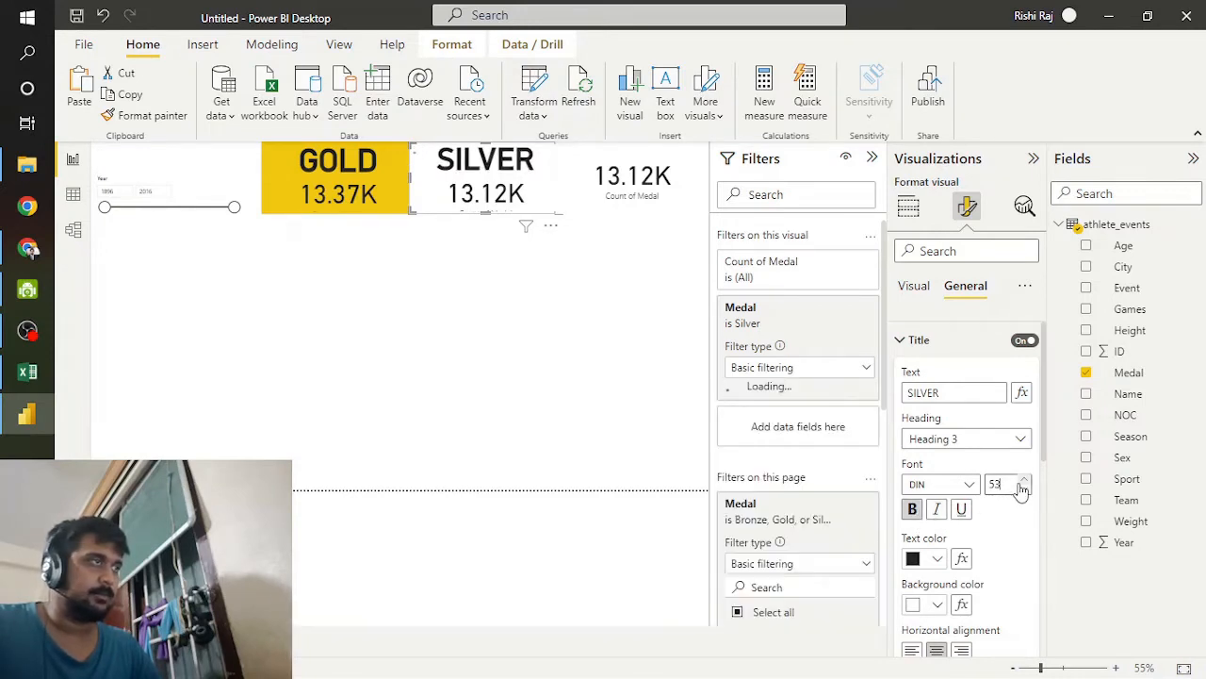
pyautogui.click(1024, 480)
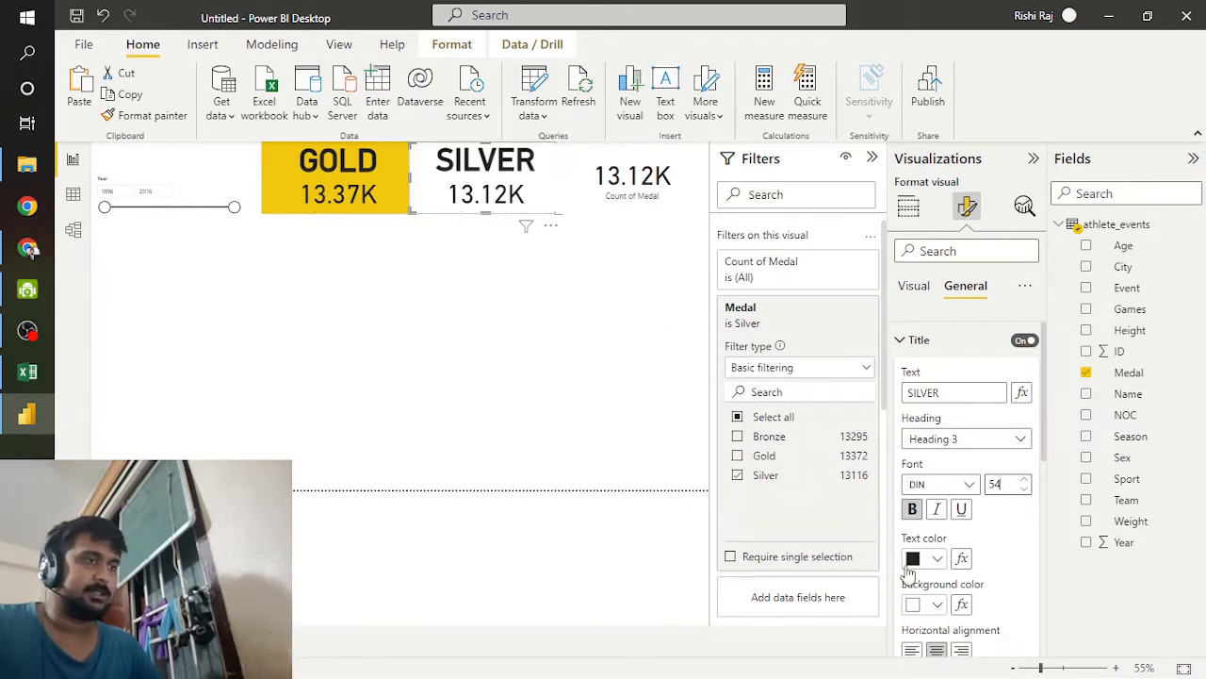
# Step: Set both the title background and the card background of the SILVER card to the same light gray theme color
pyautogui.click(919, 606)
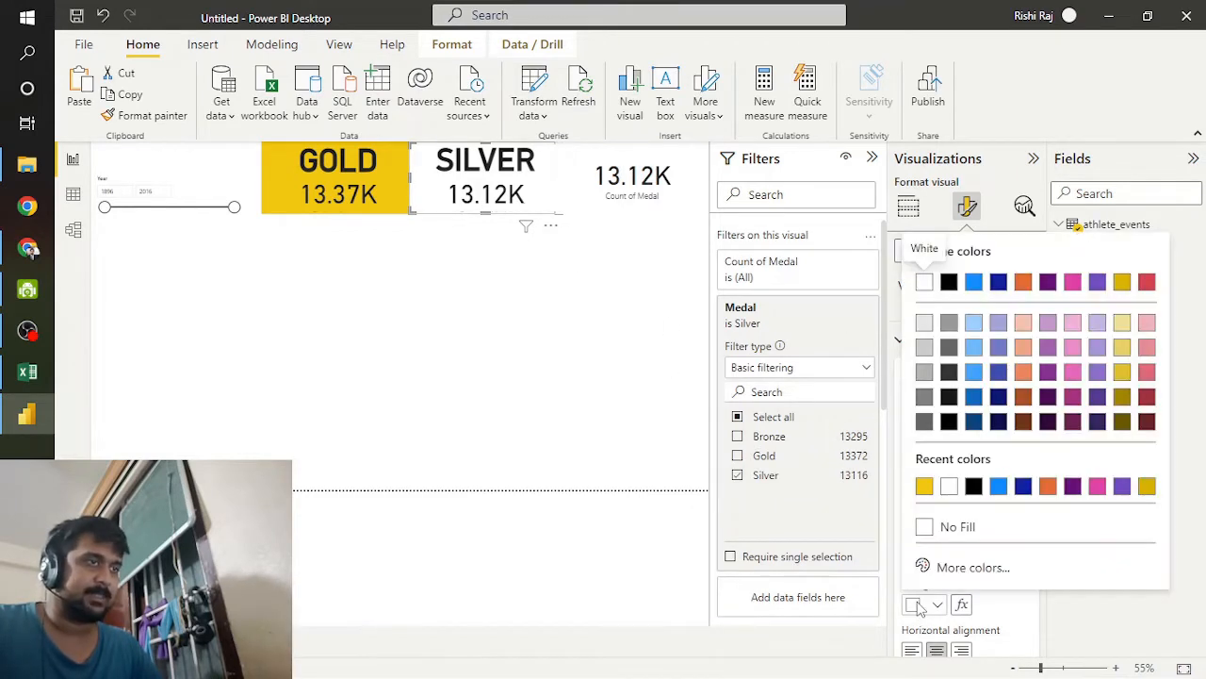
pyautogui.click(925, 348)
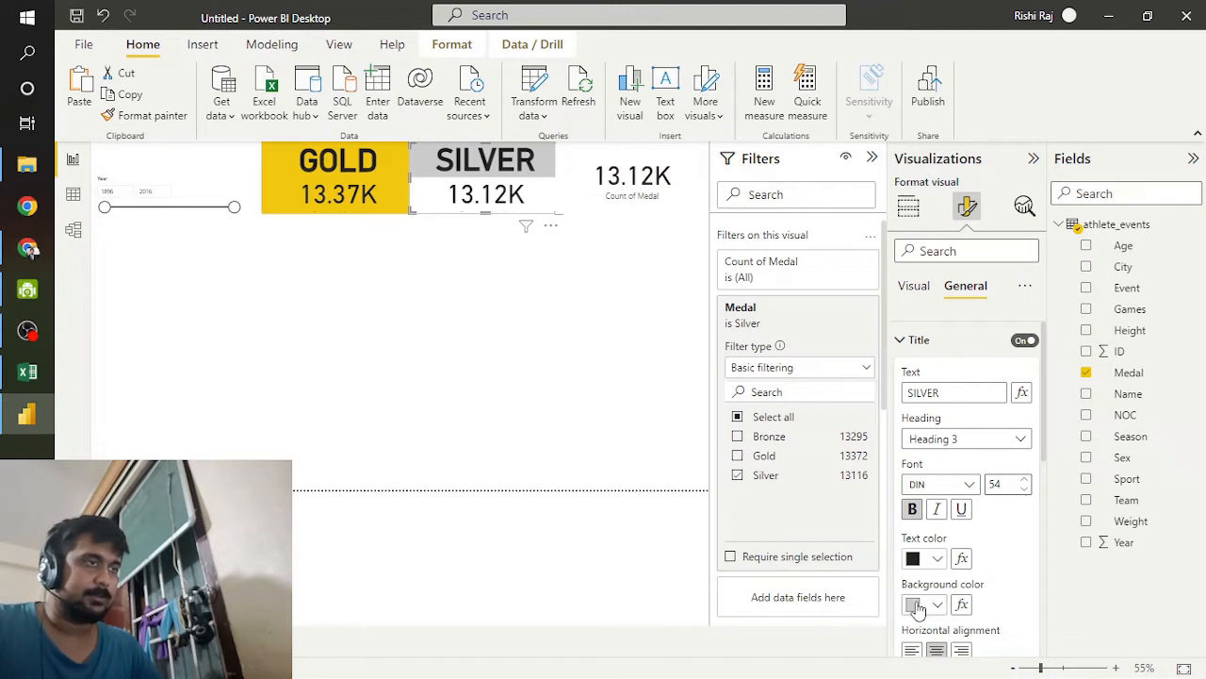
pyautogui.scroll(-3, 919, 607)
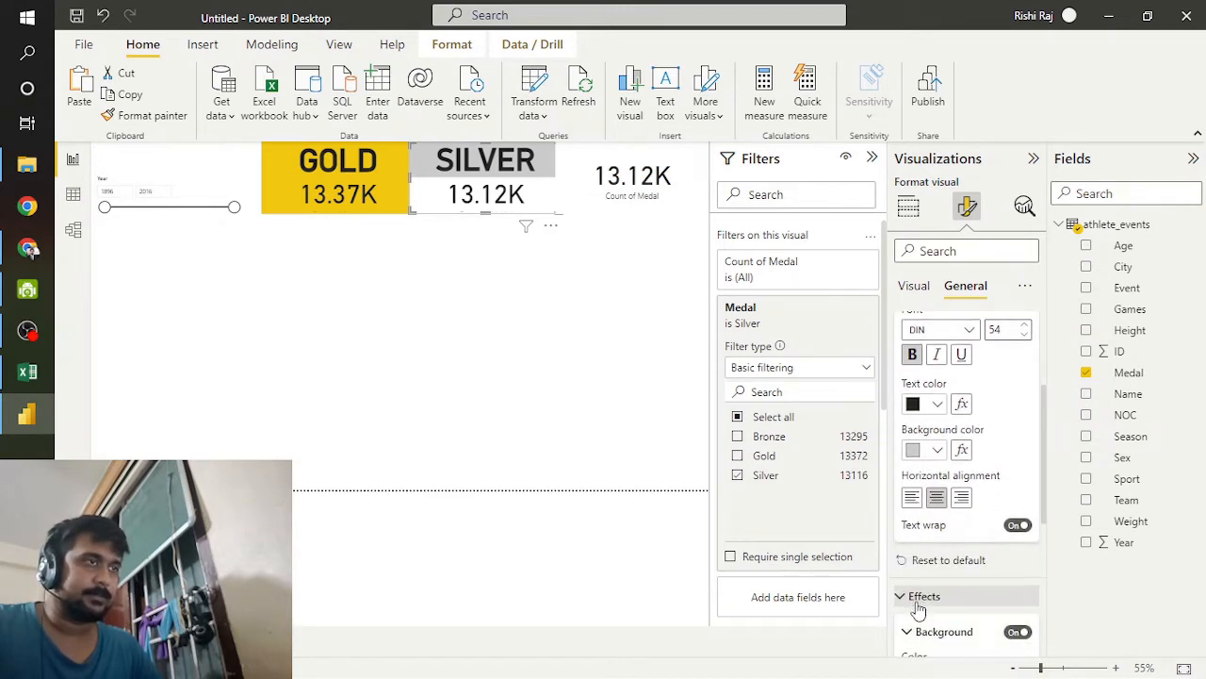
pyautogui.scroll(-2, 919, 608)
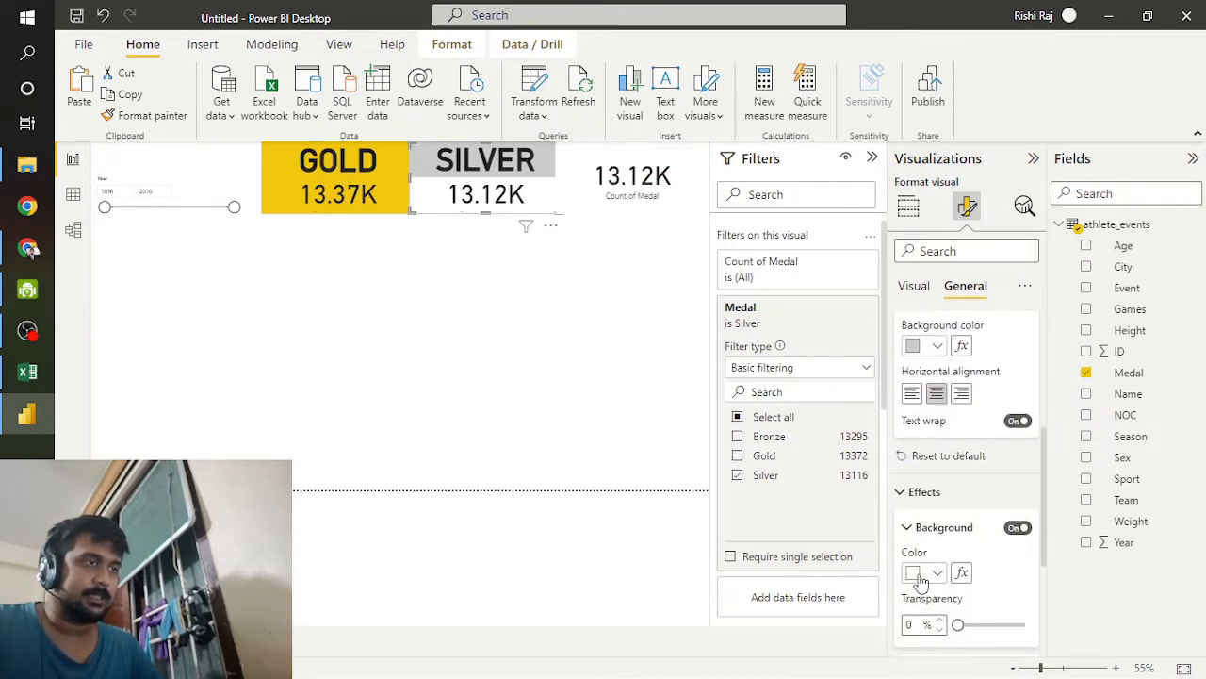
pyautogui.click(921, 574)
pyautogui.click(923, 333)
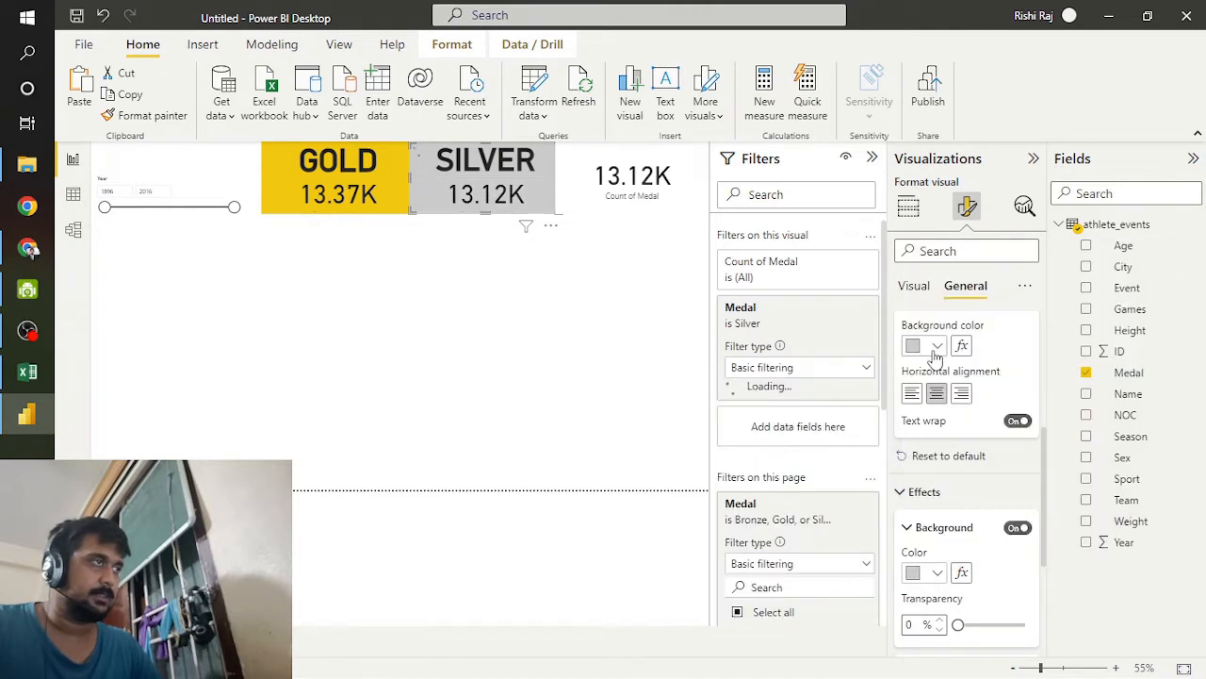
# Step: Turn on the third card's title, set its text to BRONZE, make it bold at font size 54 and center it horizontally
pyautogui.click(645, 193)
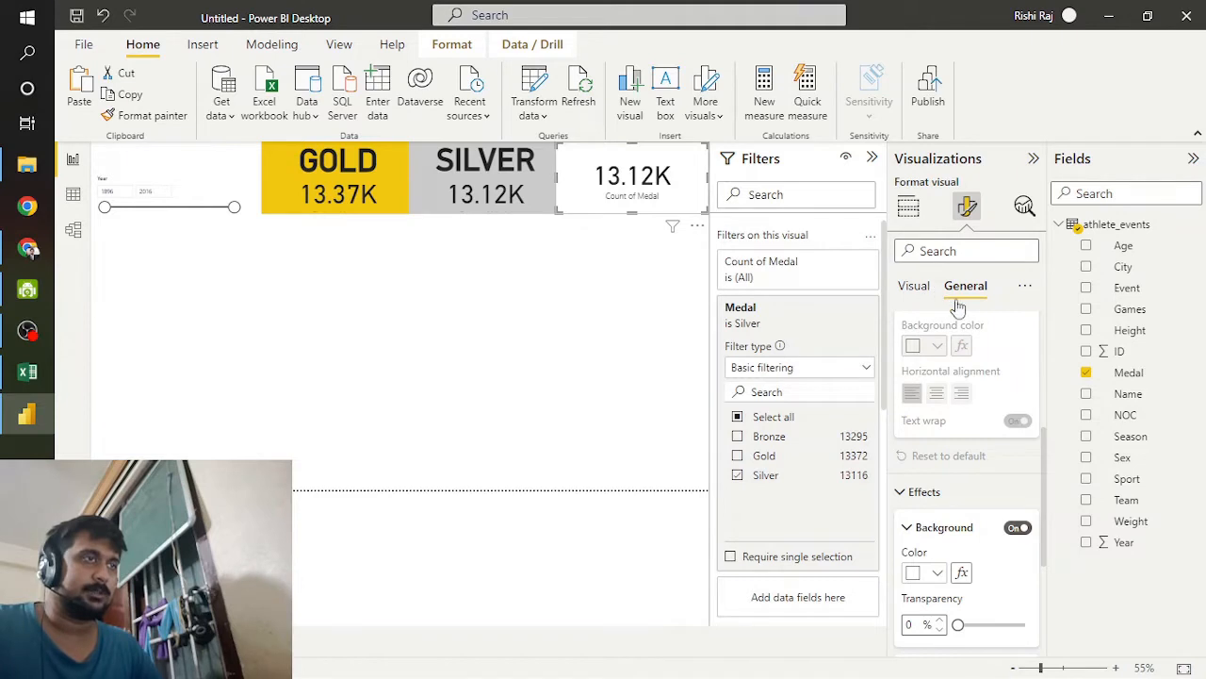
pyautogui.scroll(5, 957, 311)
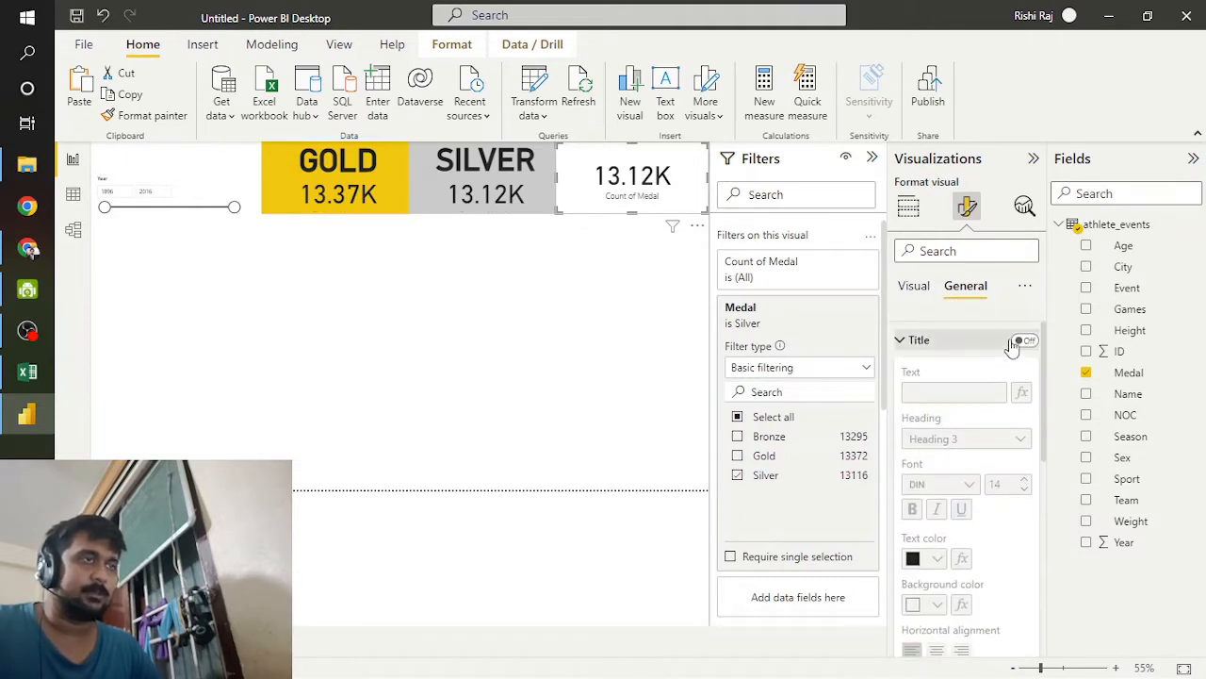
pyautogui.click(1020, 340)
pyautogui.click(1001, 483)
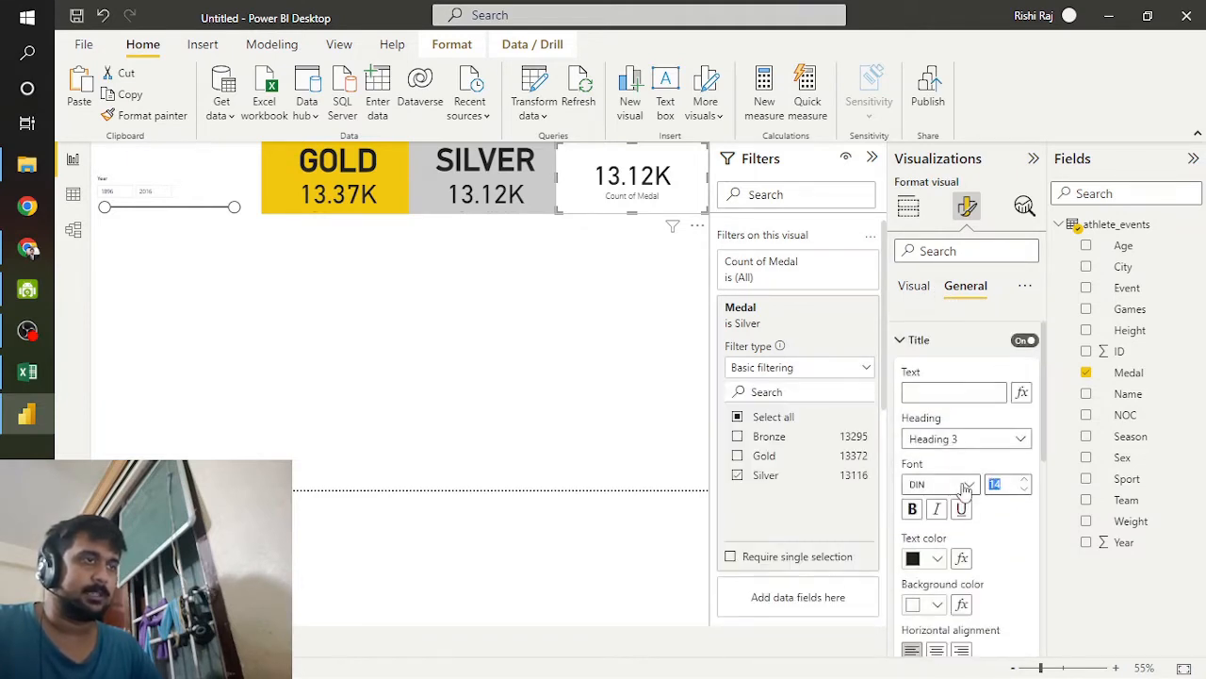
pyautogui.write('54')
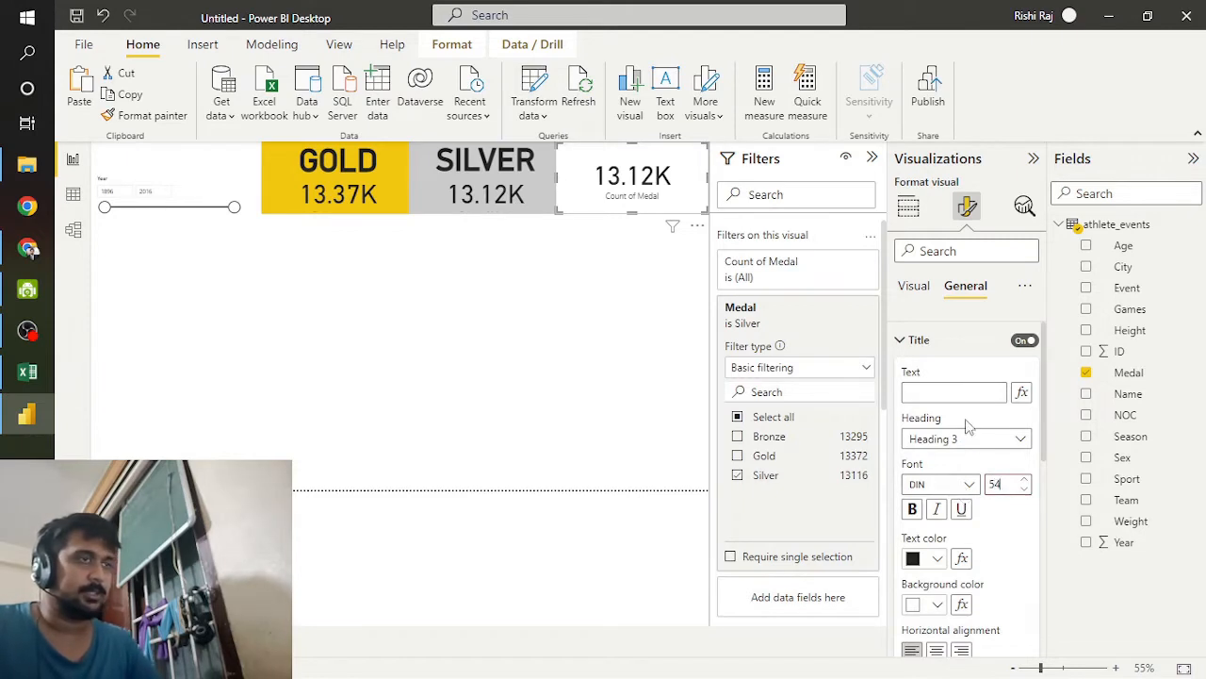
pyautogui.click(912, 509)
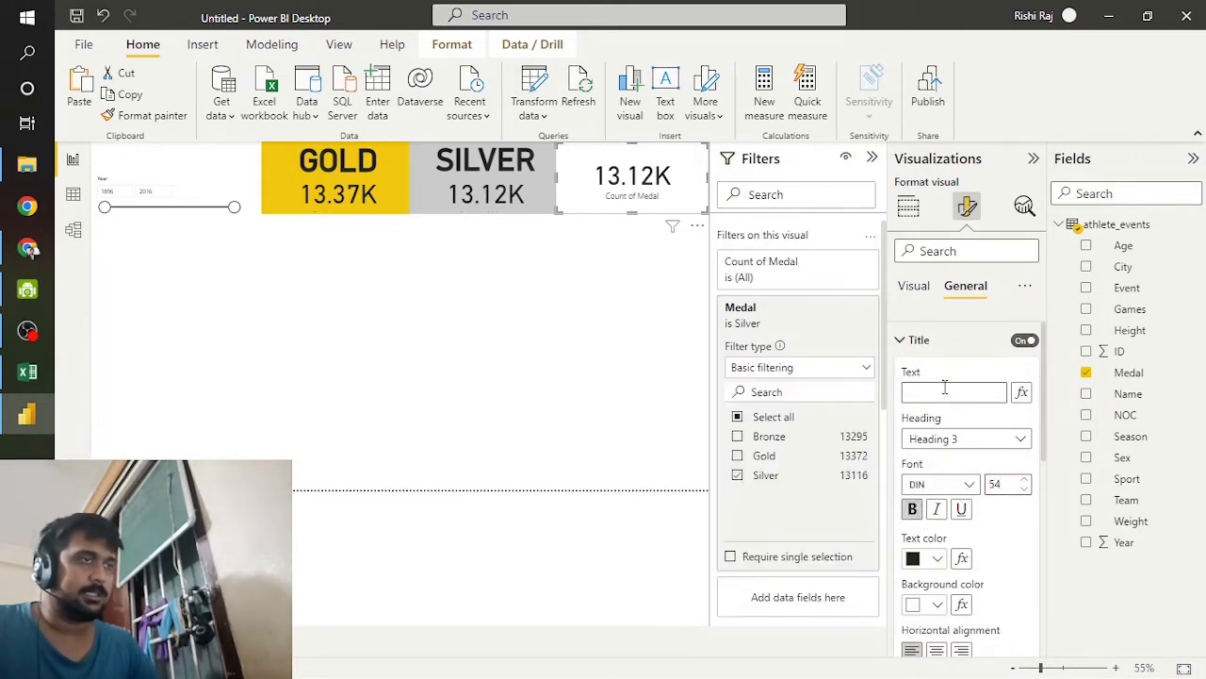
pyautogui.write('BRO')
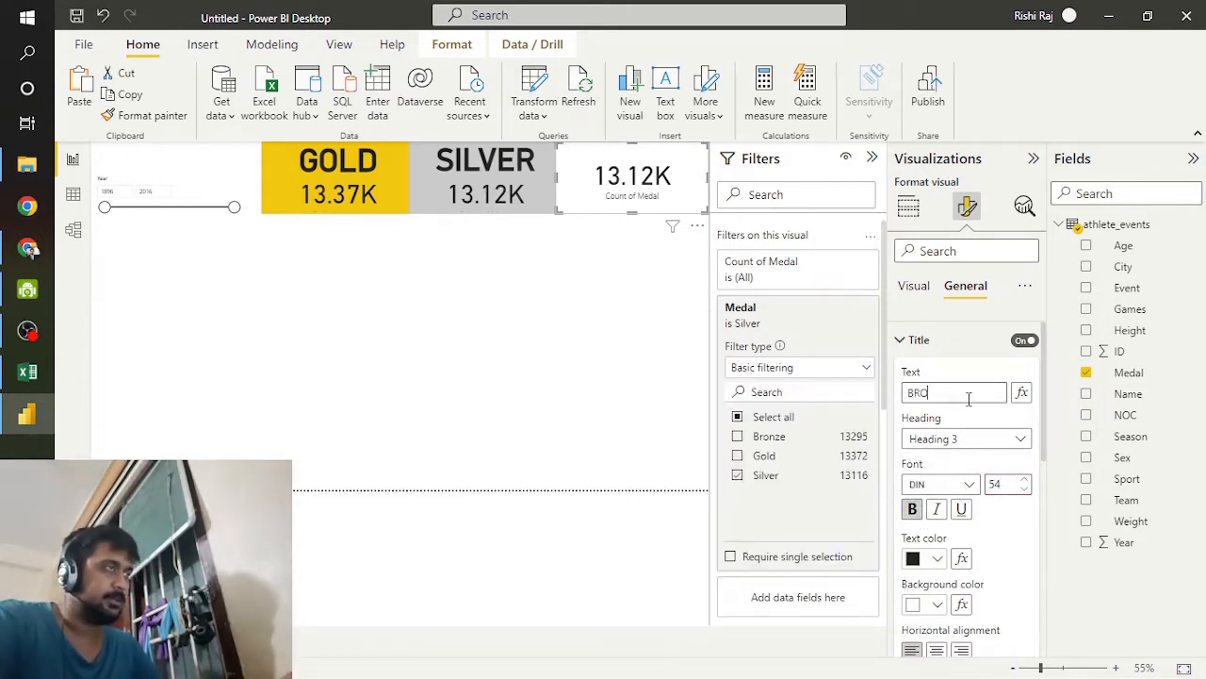
pyautogui.write('NZE')
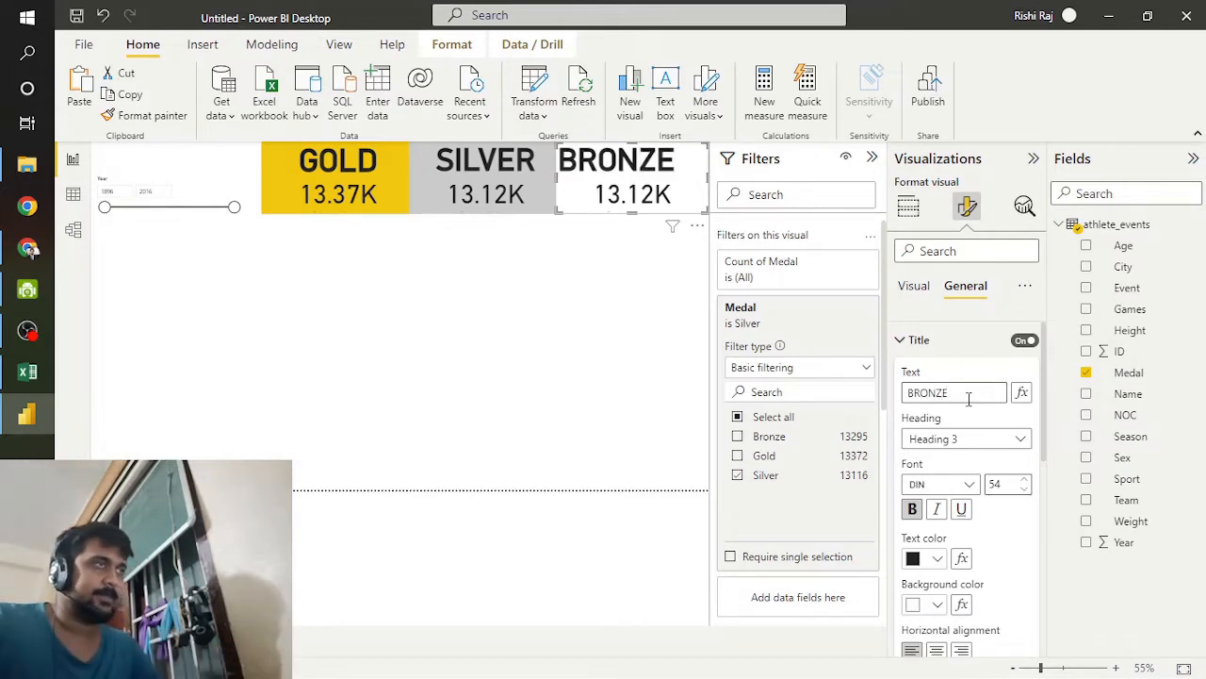
pyautogui.click(937, 650)
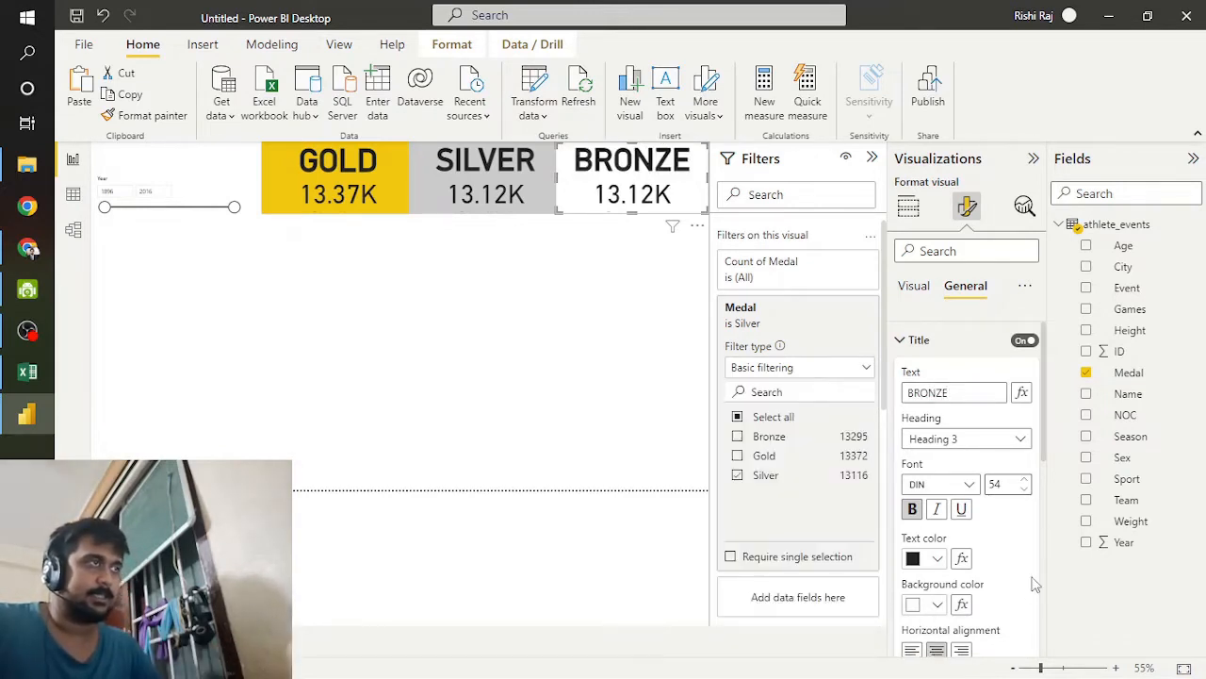
# Step: Switch to Chrome to look up a bronze-like hex code in the theme color table, and return to Power BI
pyautogui.scroll(-5, 990, 565)
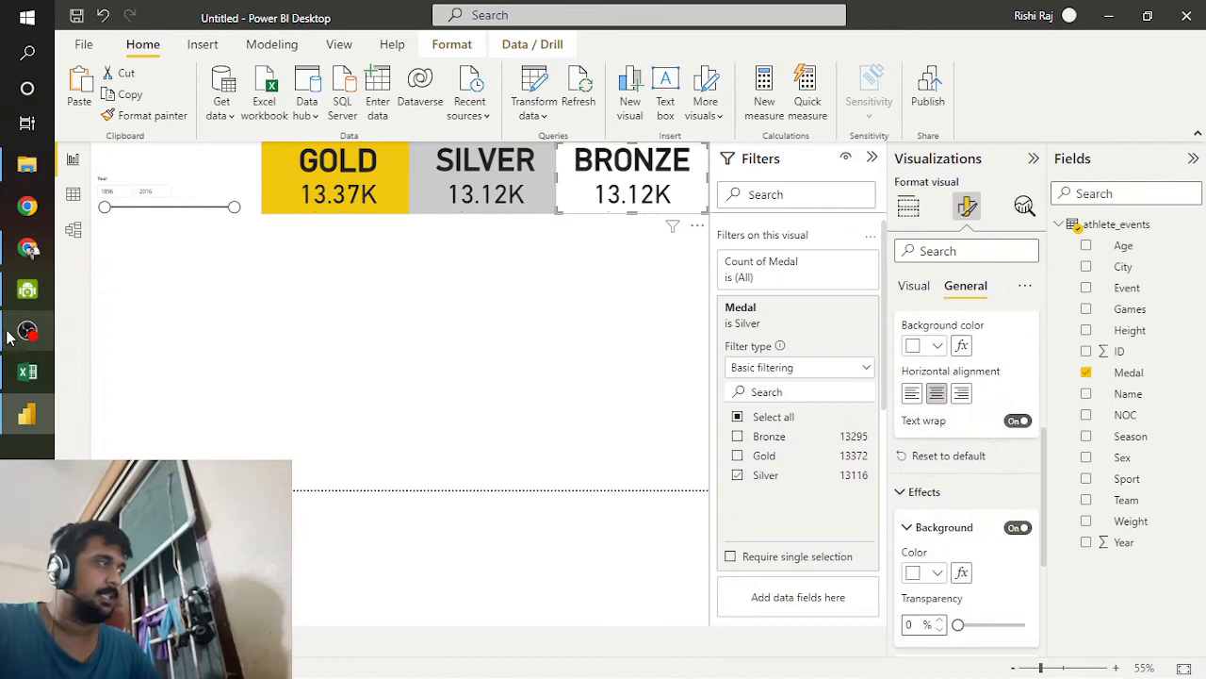
pyautogui.click(27, 247)
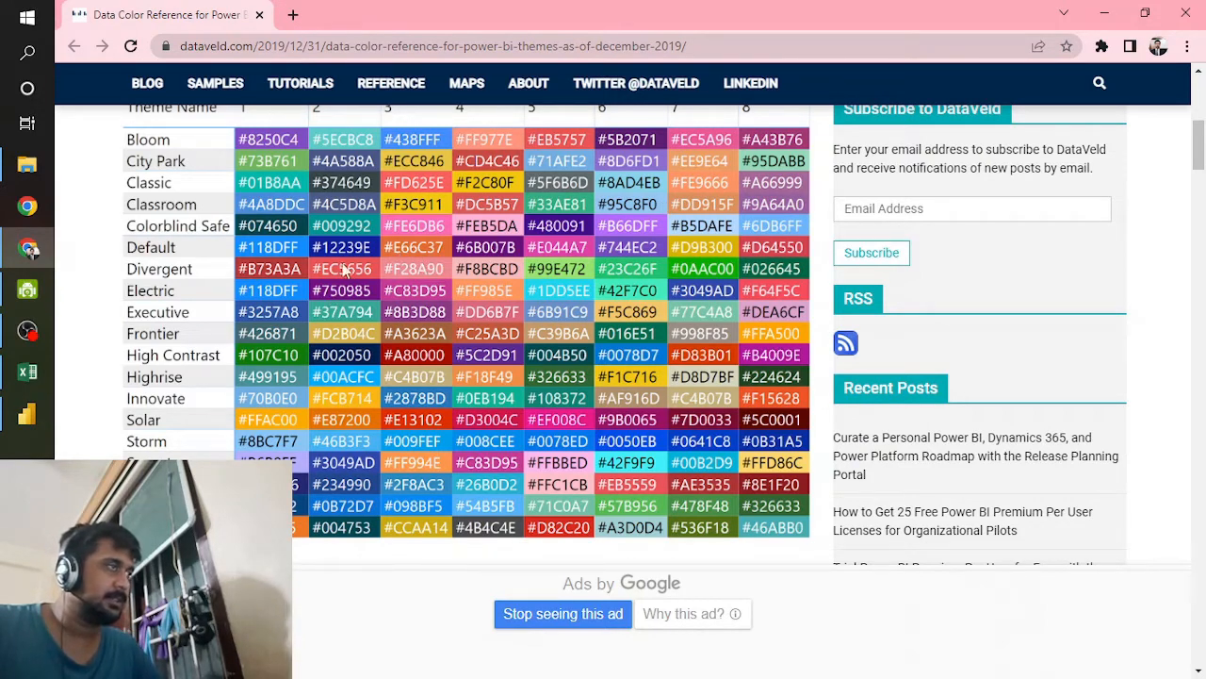
pyautogui.click(26, 415)
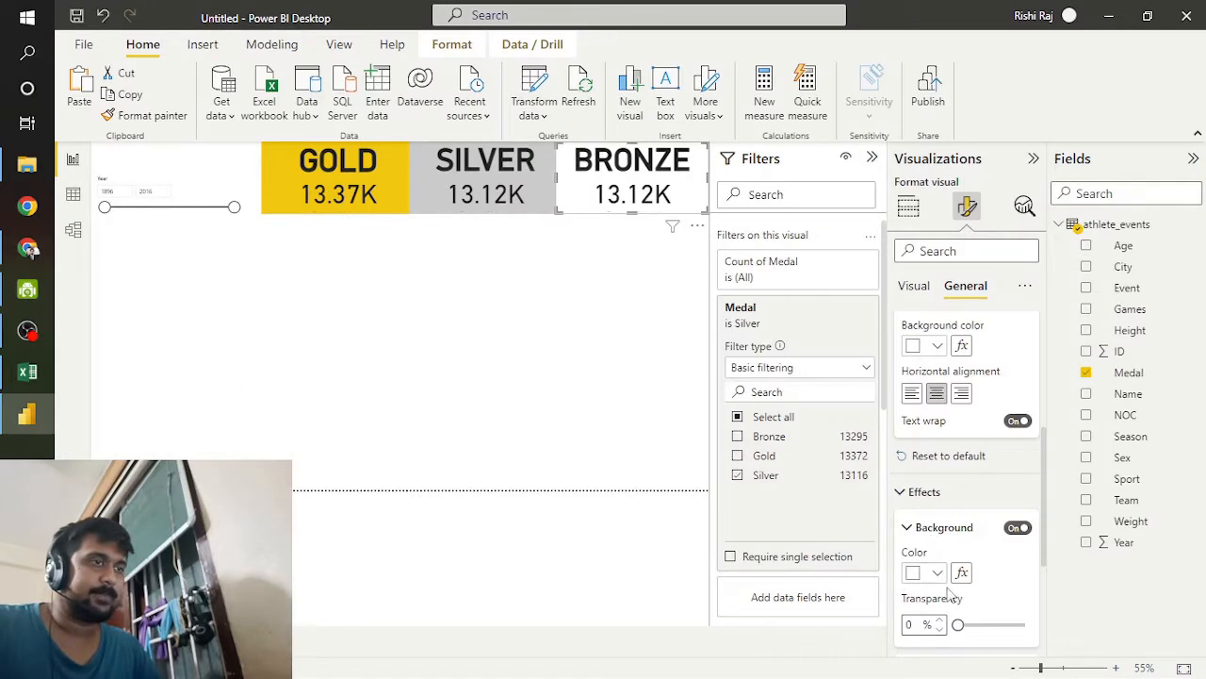
# Step: Set the BRONZE card's background color to the custom hex value #B73A3A
pyautogui.scroll(-2, 952, 594)
pyautogui.click(936, 469)
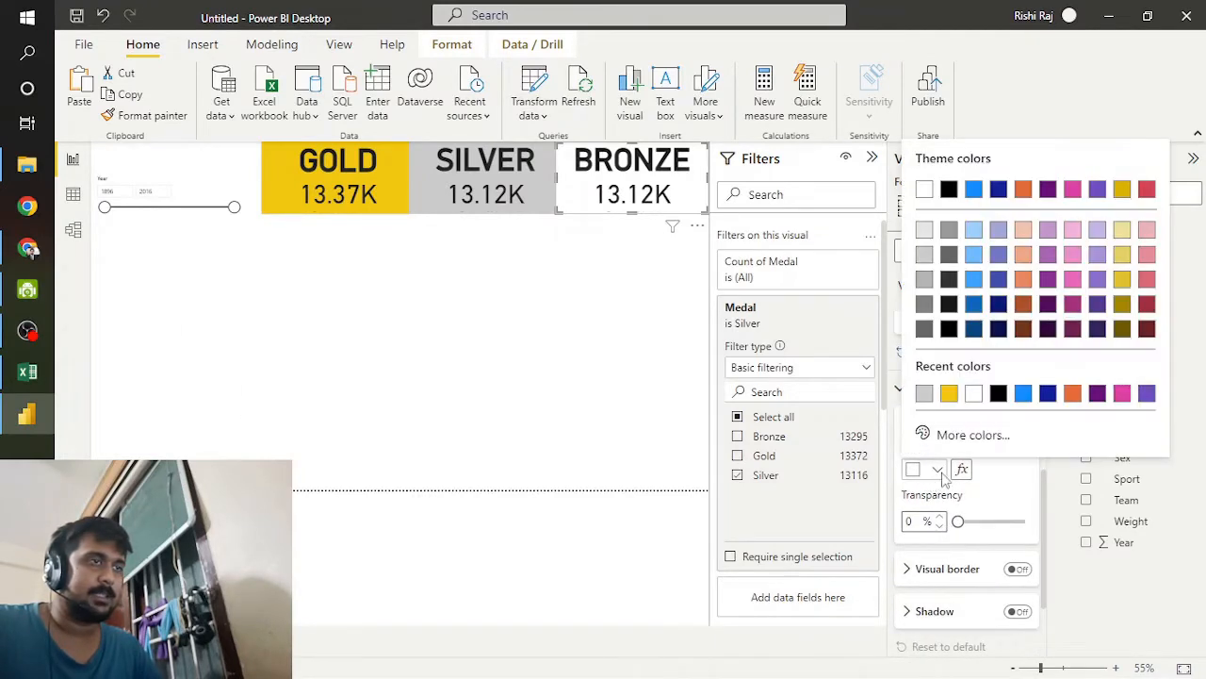
pyautogui.click(928, 432)
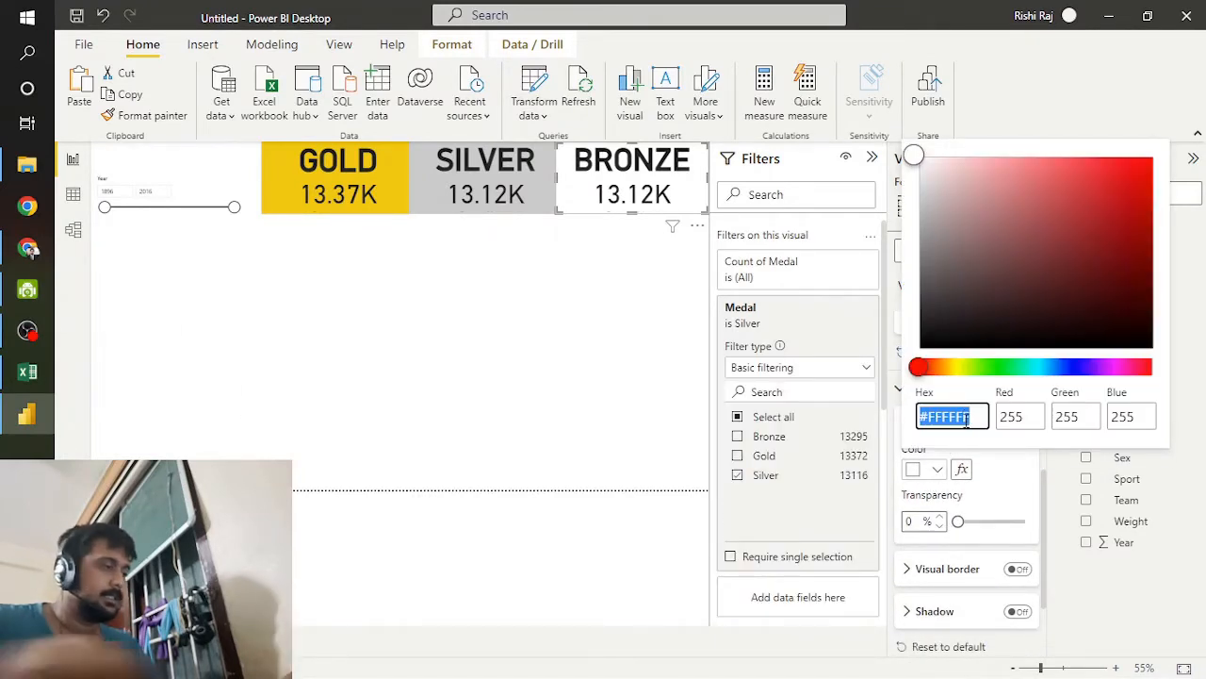
pyautogui.write('#B')
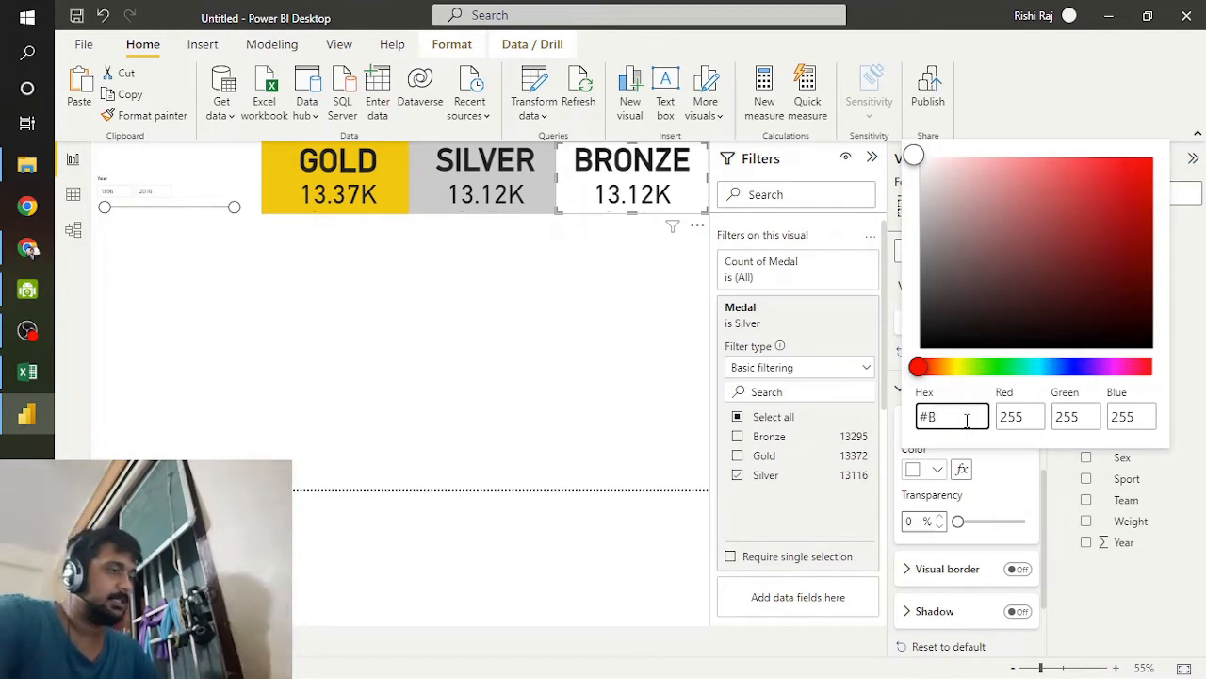
pyautogui.write('73A3A')
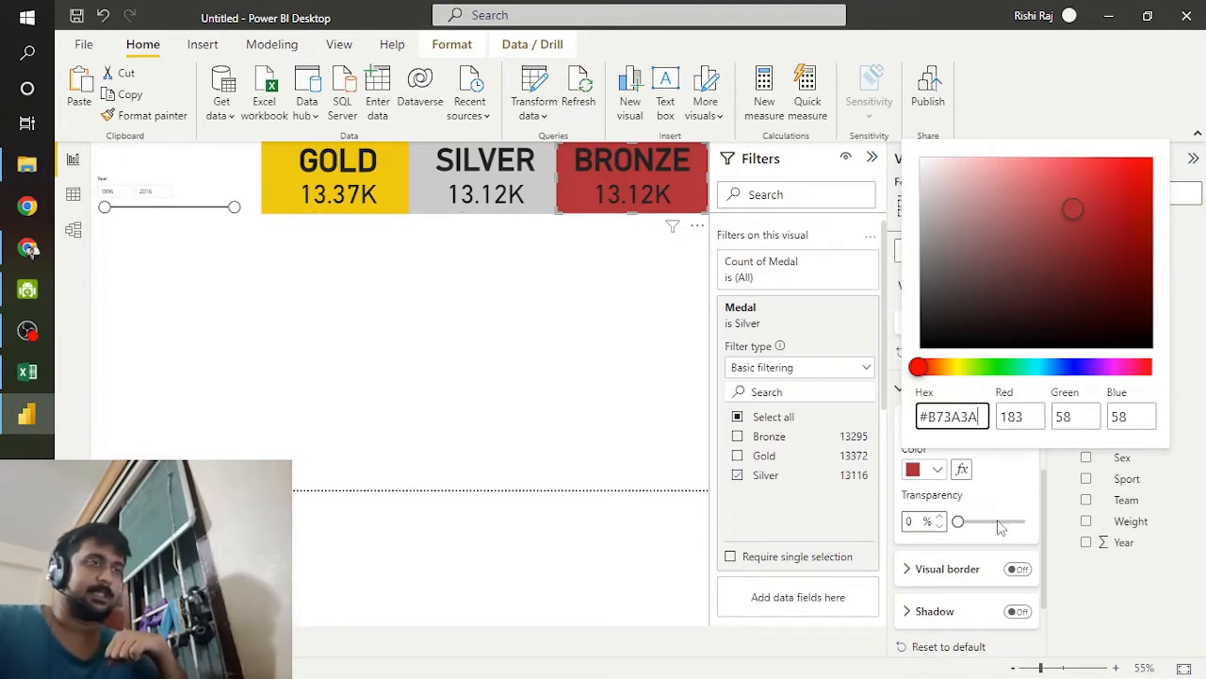
pyautogui.click(959, 557)
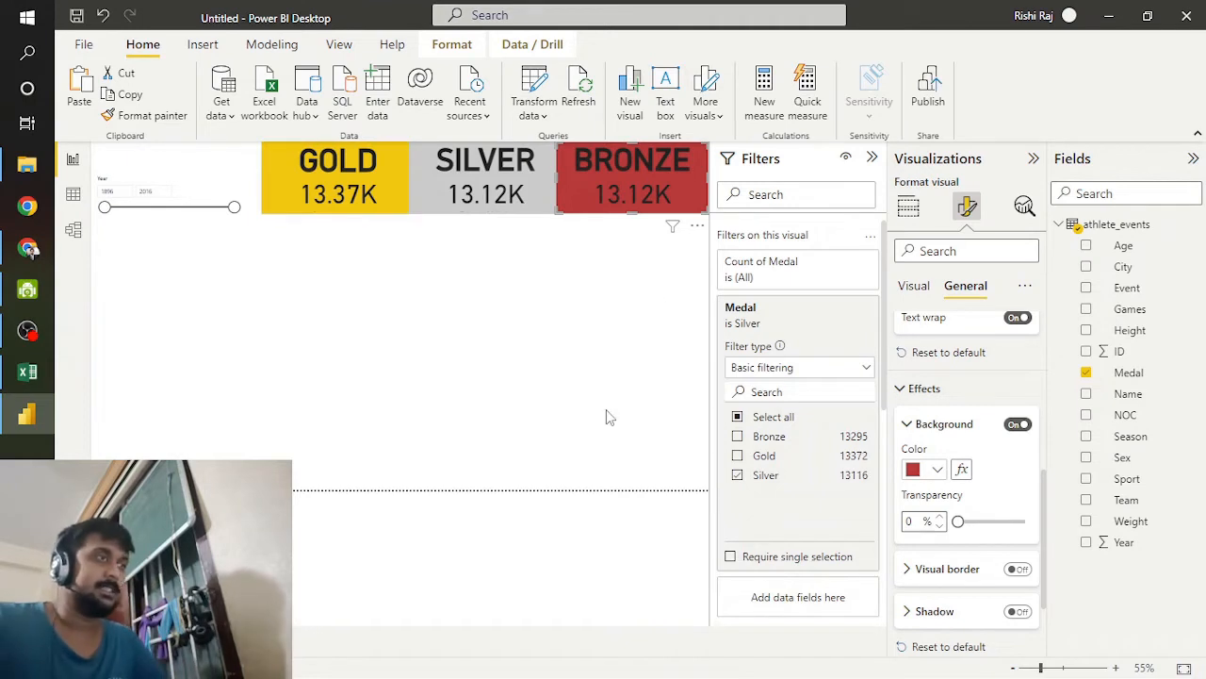
pyautogui.click(341, 394)
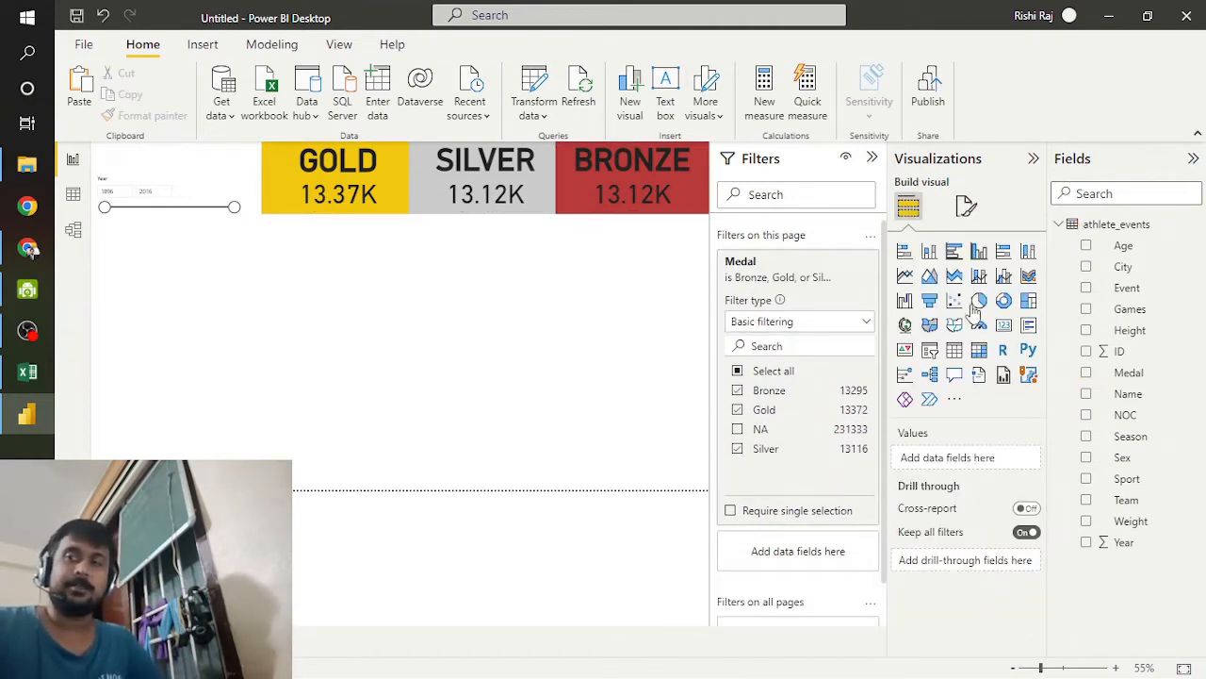
pyautogui.click(979, 351)
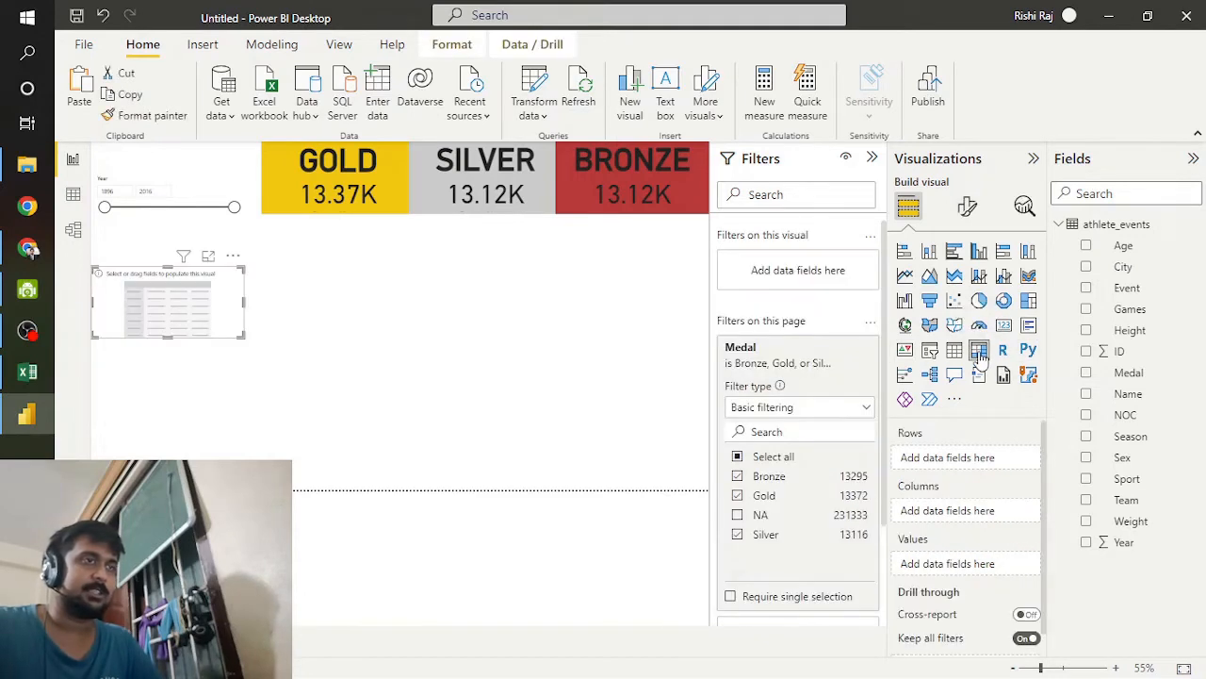
pyautogui.click(236, 262)
pyautogui.click(274, 273)
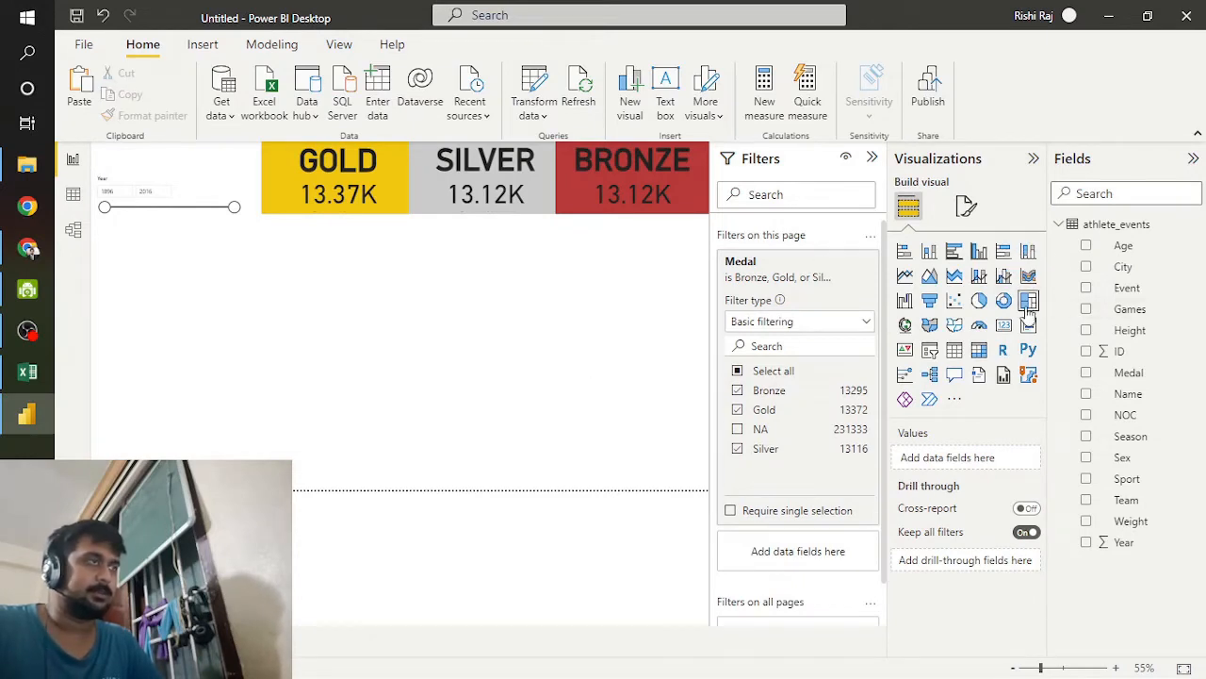
# Step: Add a treemap below the slicer and cards, enlarge it, and use Team as its category and the count of Medal as its values
pyautogui.click(1027, 303)
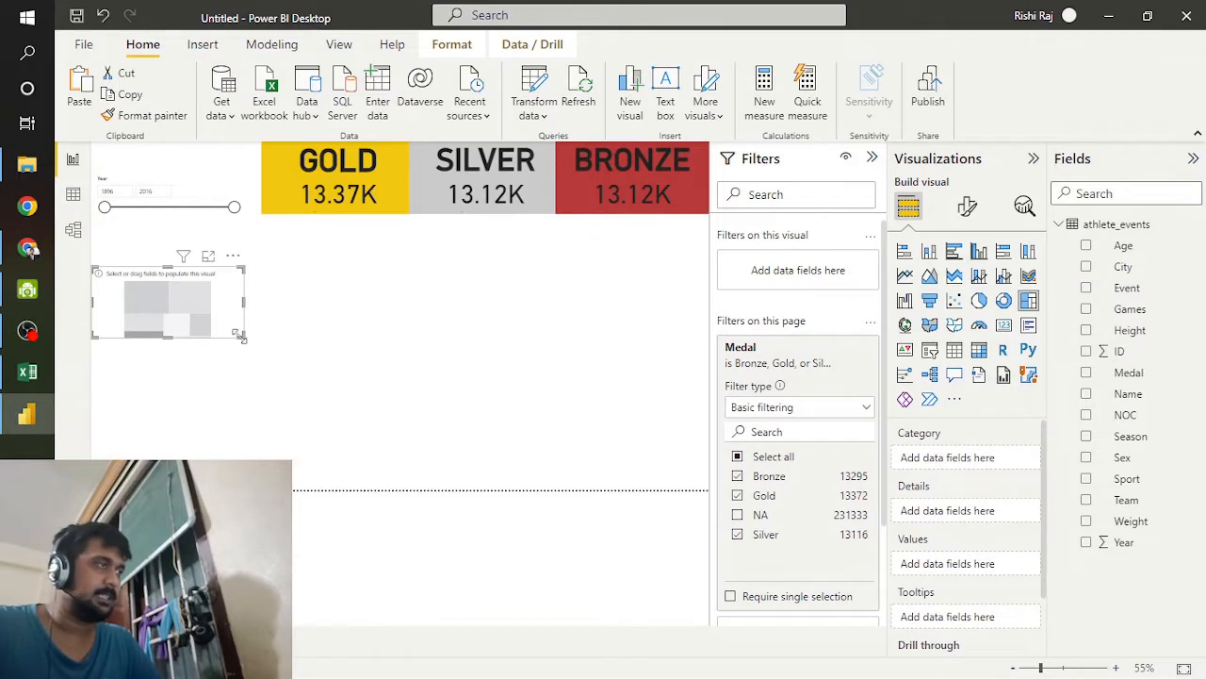
pyautogui.moveTo(240, 336); pyautogui.dragTo(603, 462)
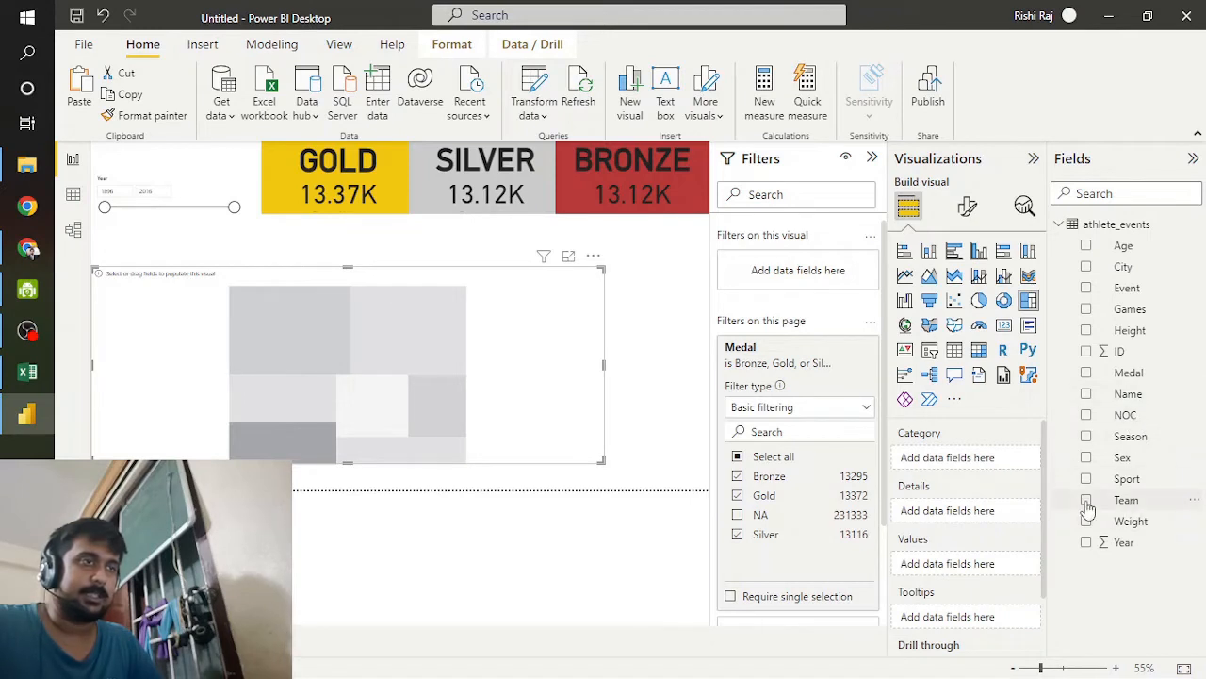
pyautogui.moveTo(1089, 509); pyautogui.dragTo(958, 455)
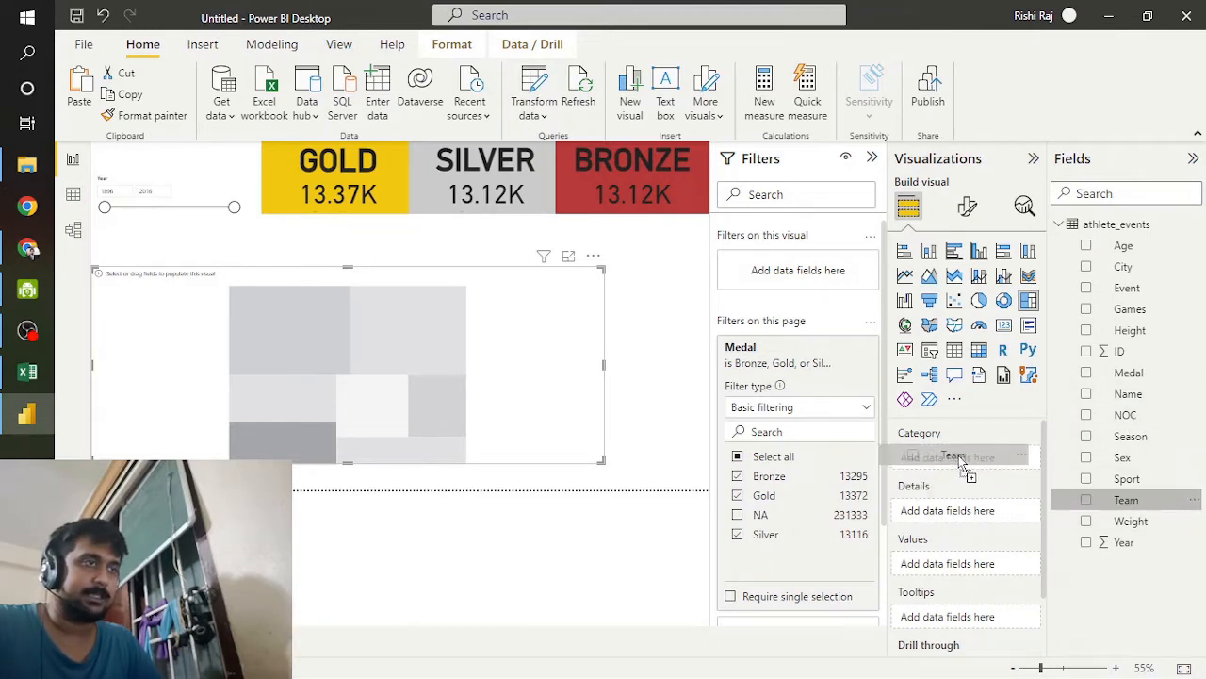
pyautogui.moveTo(959, 455); pyautogui.dragTo(958, 455)
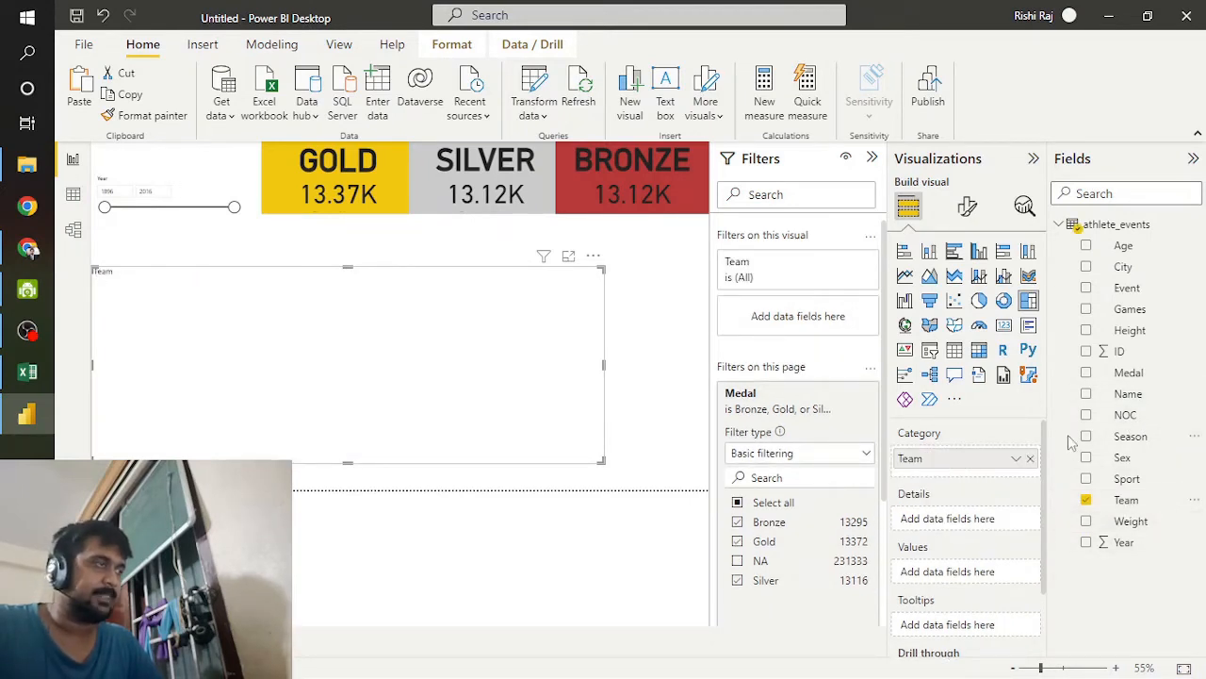
pyautogui.moveTo(1143, 379); pyautogui.dragTo(971, 573)
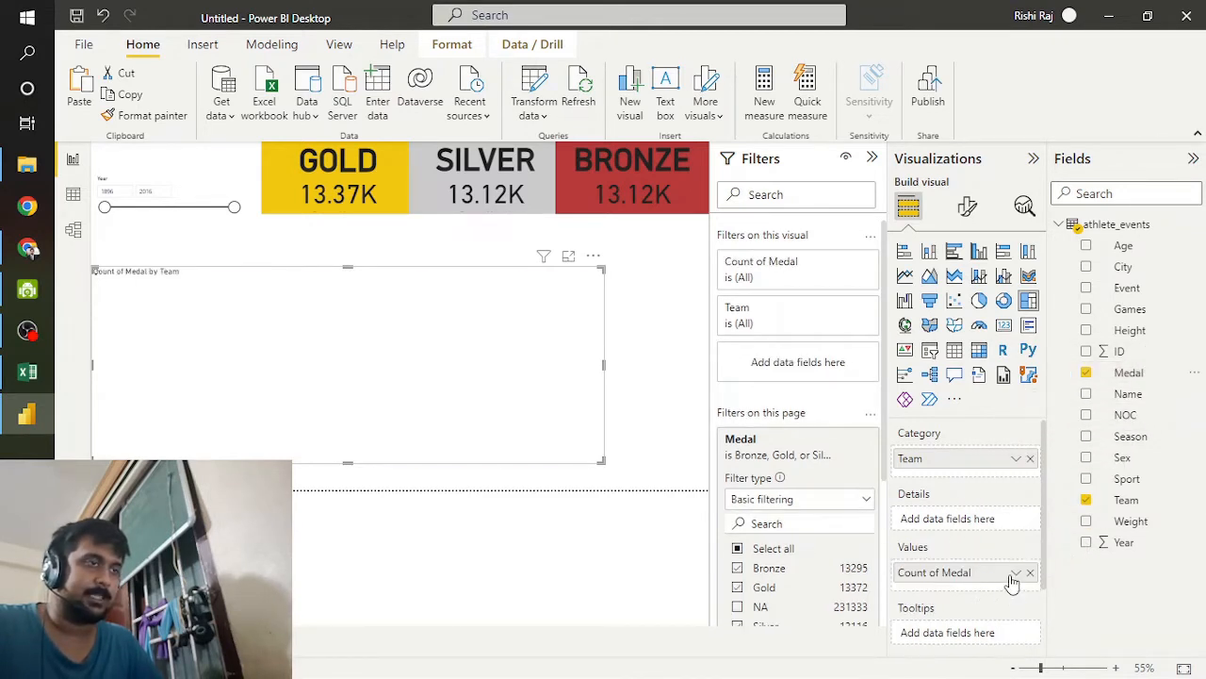
pyautogui.click(1016, 573)
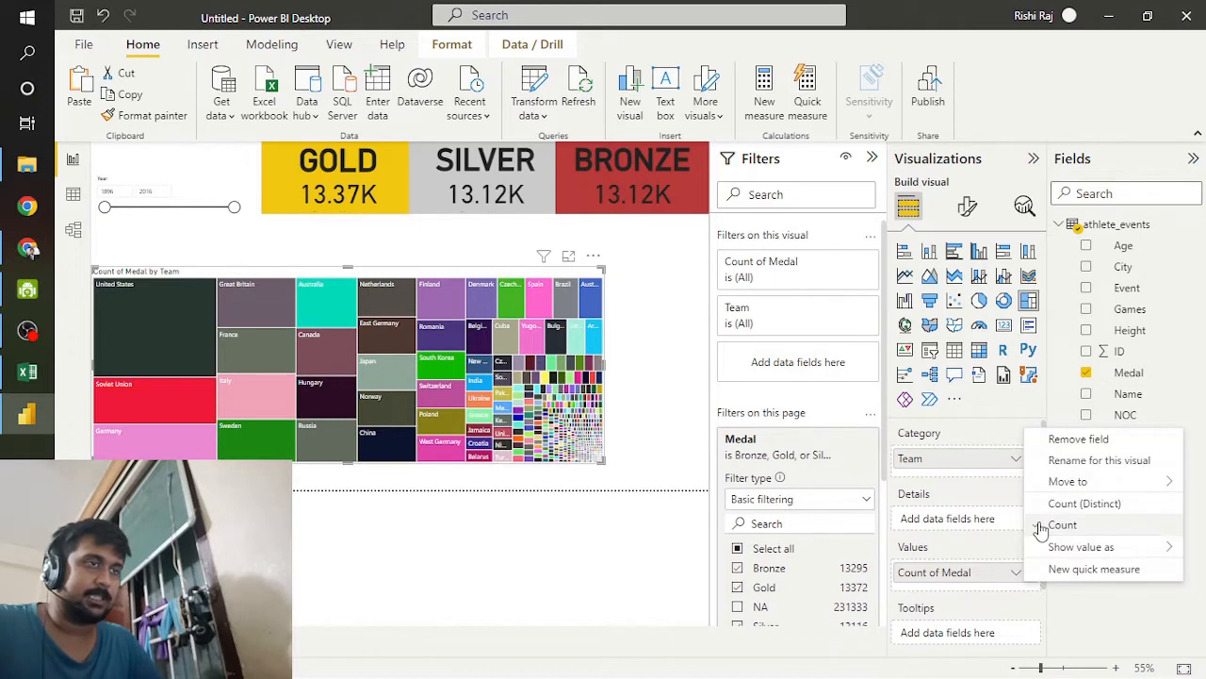
pyautogui.click(1056, 527)
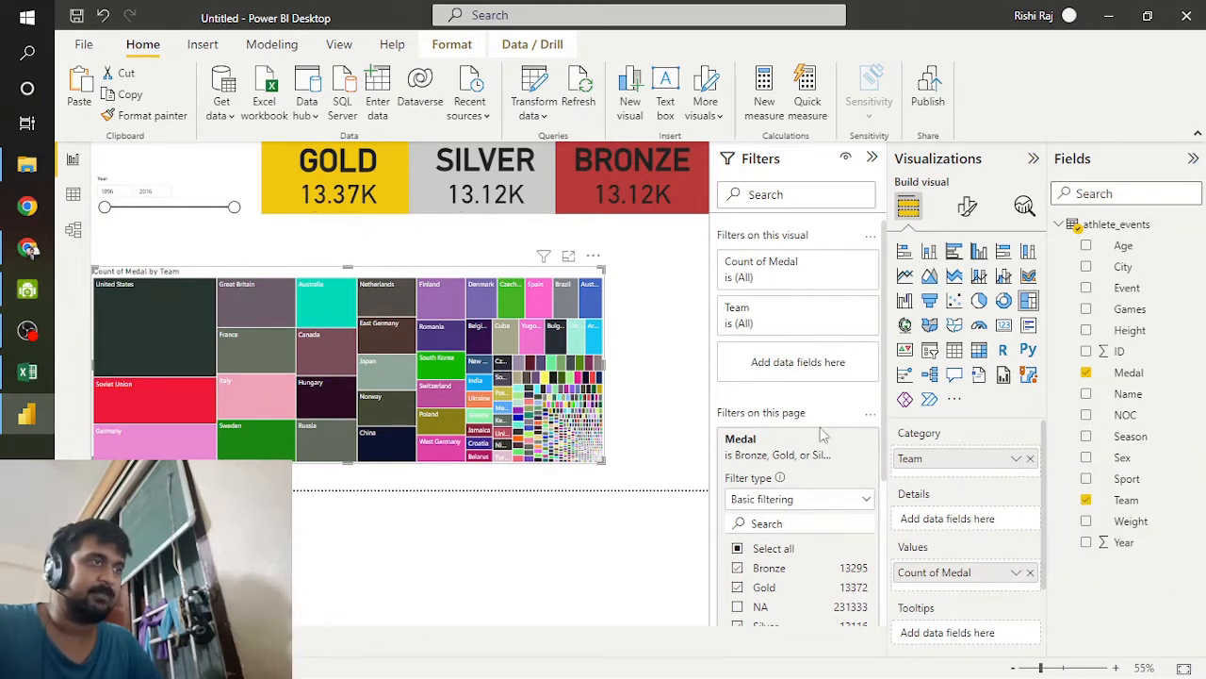
# Step: Filter the treemap's Team field with a Top N filter showing the top 5 by count of Medal
pyautogui.moveTo(1131, 372); pyautogui.dragTo(797, 365)
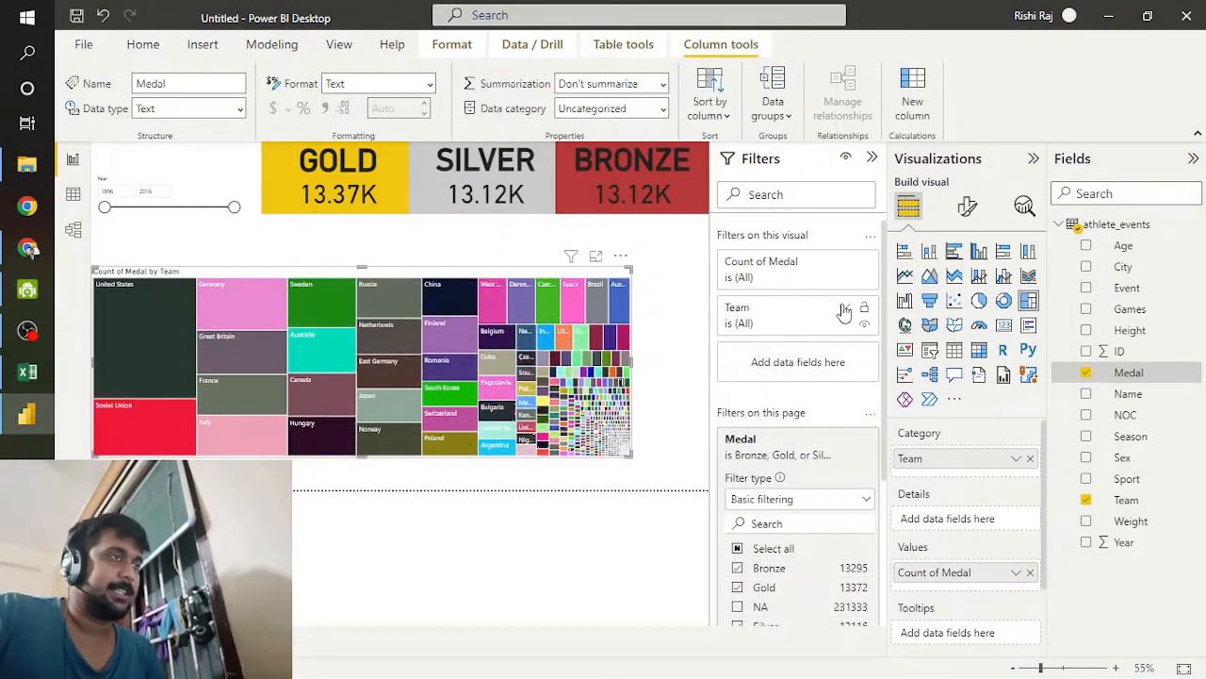
pyautogui.click(834, 320)
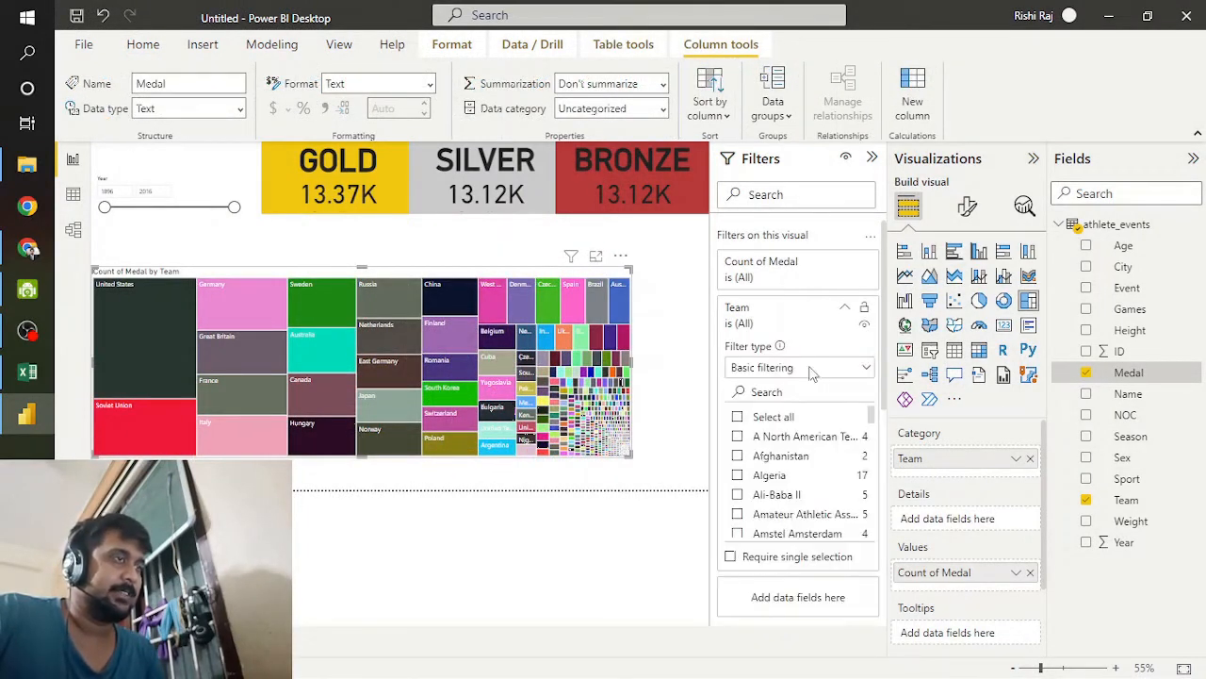
pyautogui.click(813, 372)
pyautogui.click(825, 433)
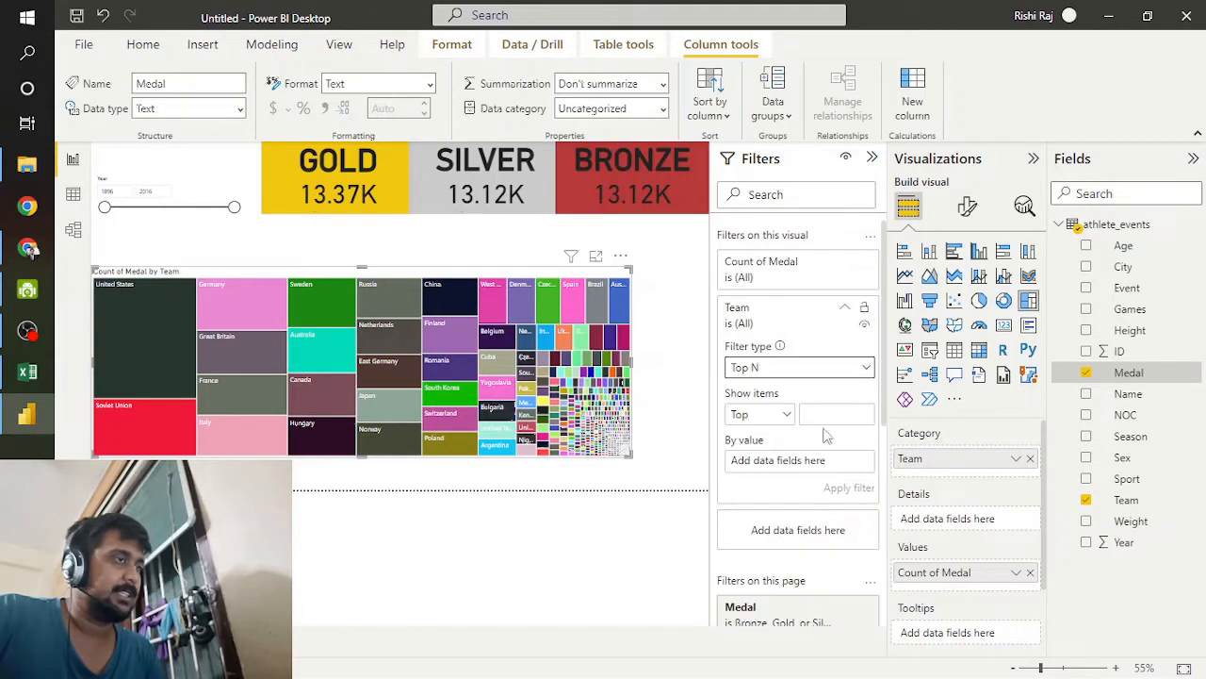
pyautogui.click(835, 415)
pyautogui.write('5')
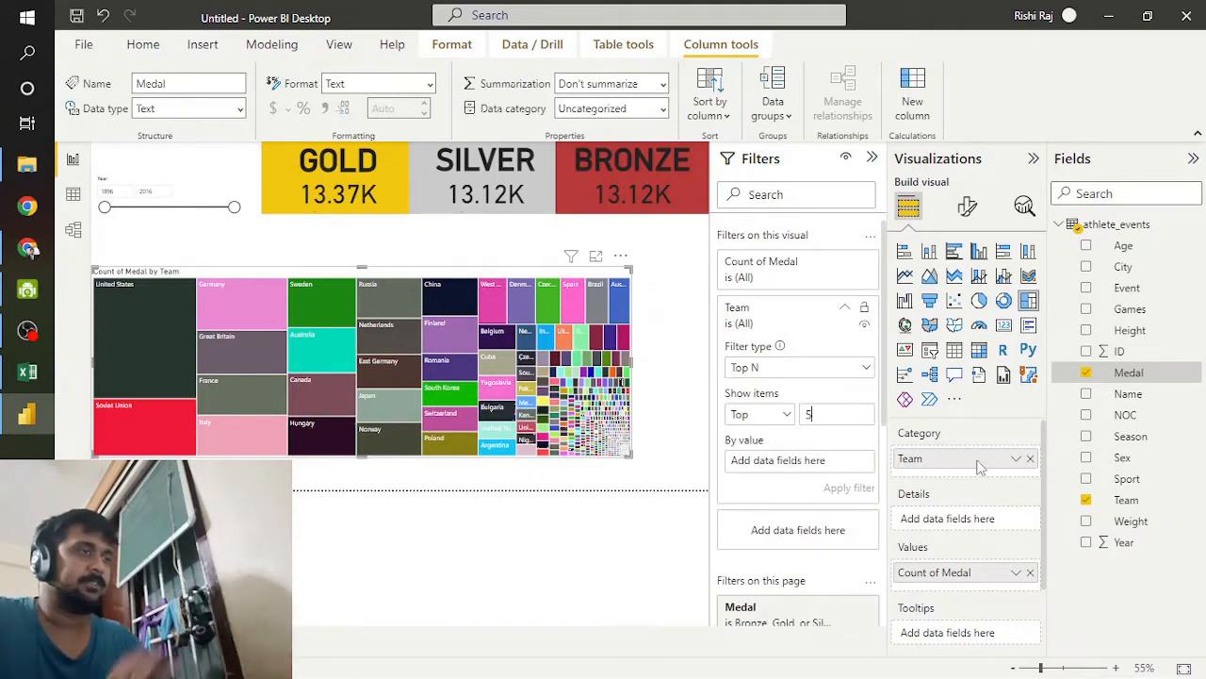
pyautogui.moveTo(1128, 375); pyautogui.dragTo(784, 466)
pyautogui.click(850, 462)
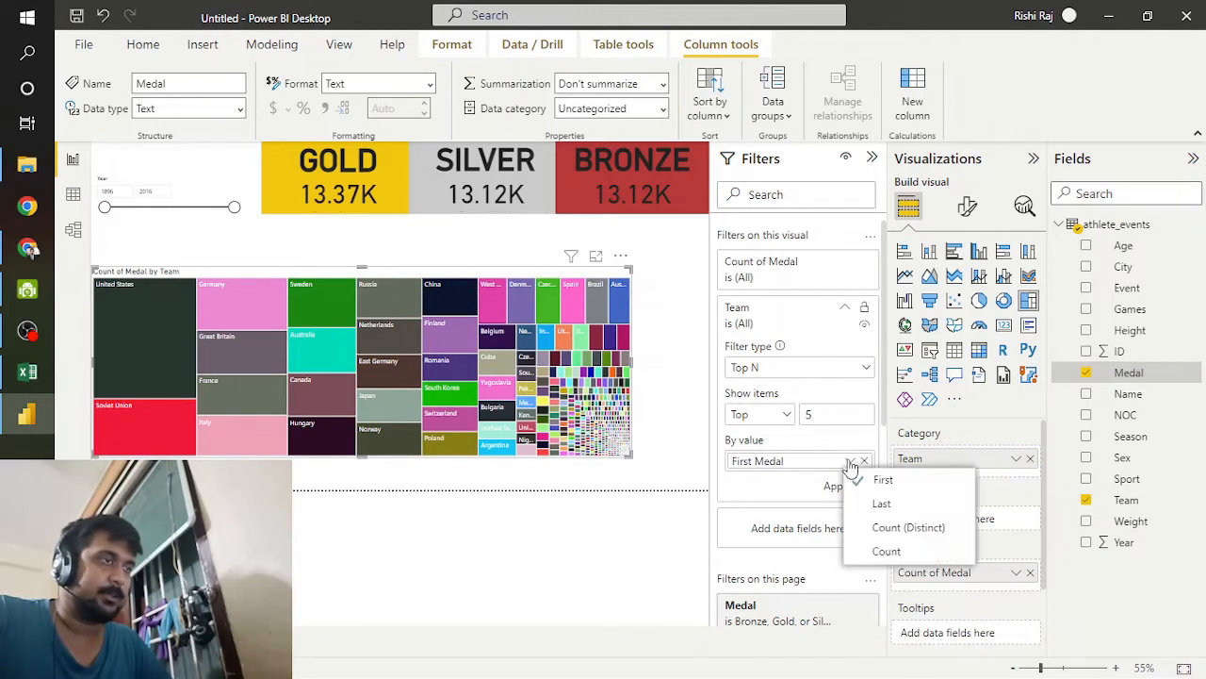
pyautogui.click(883, 556)
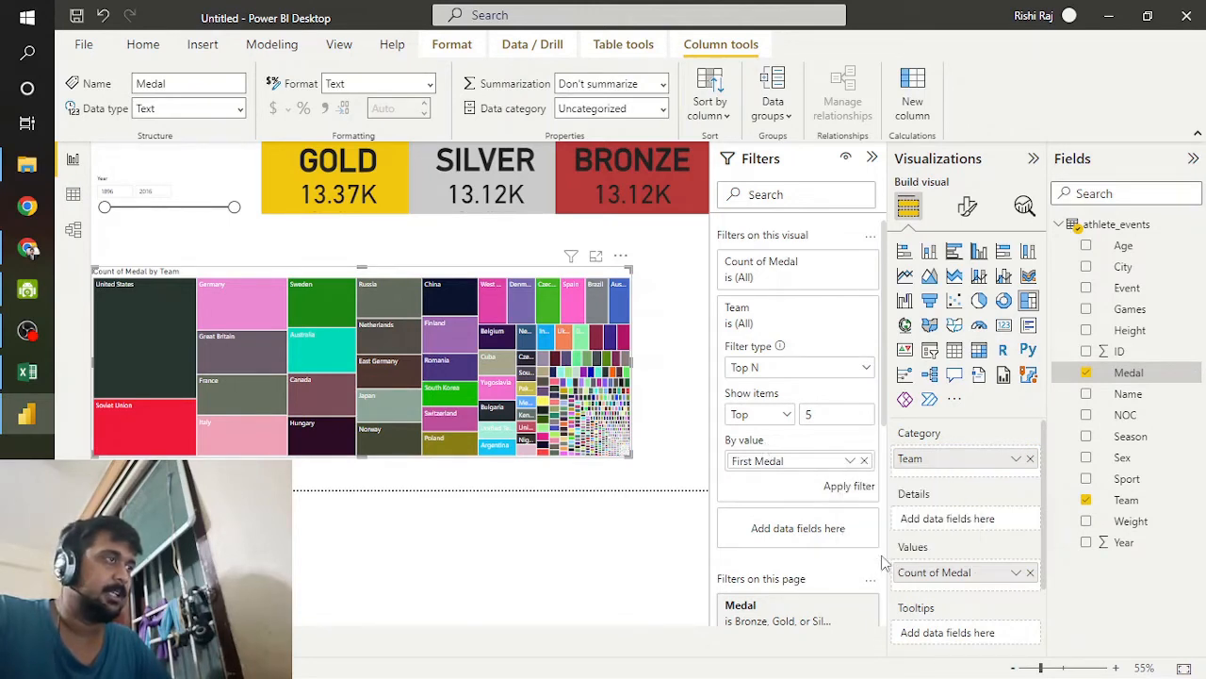
pyautogui.click(849, 486)
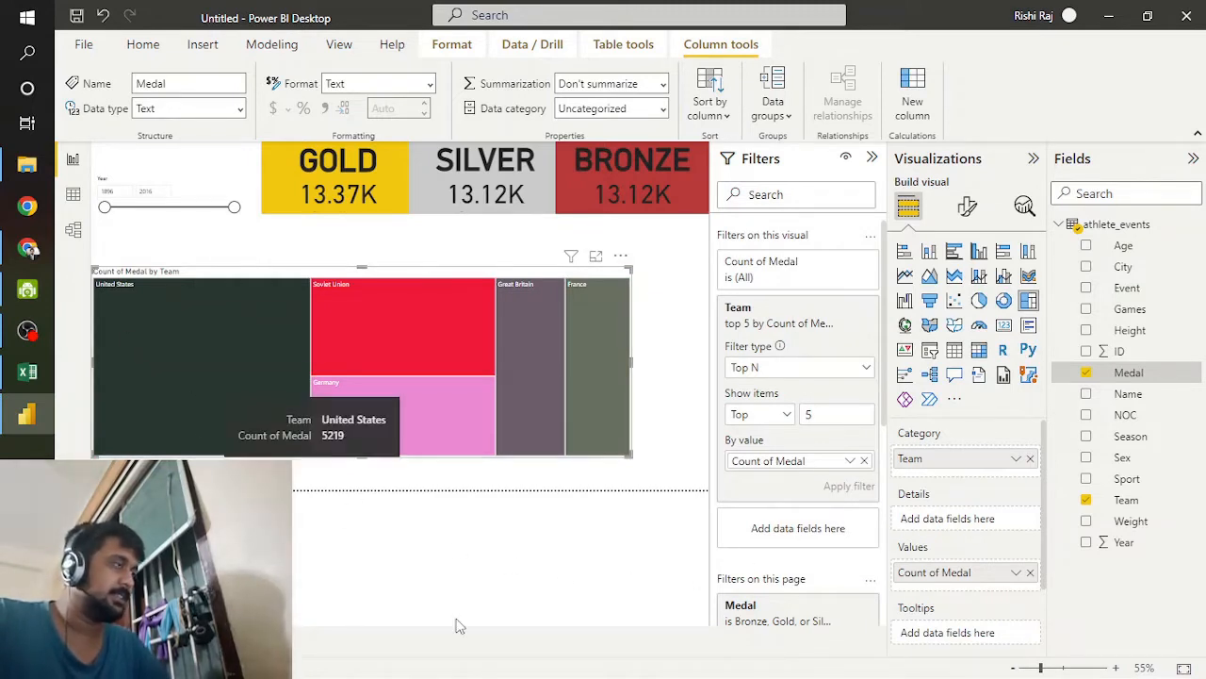
pyautogui.moveTo(212, 367)
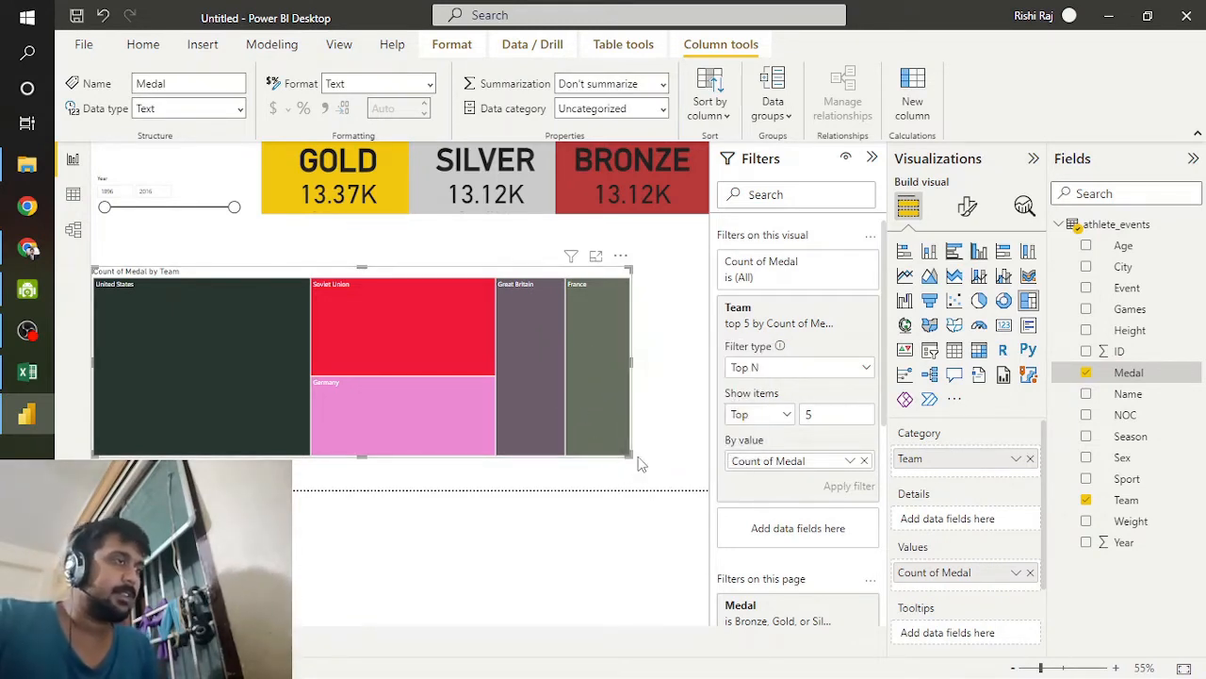
# Step: Shrink the treemap to about half its width and open its color formatting options
pyautogui.moveTo(626, 454); pyautogui.dragTo(347, 384)
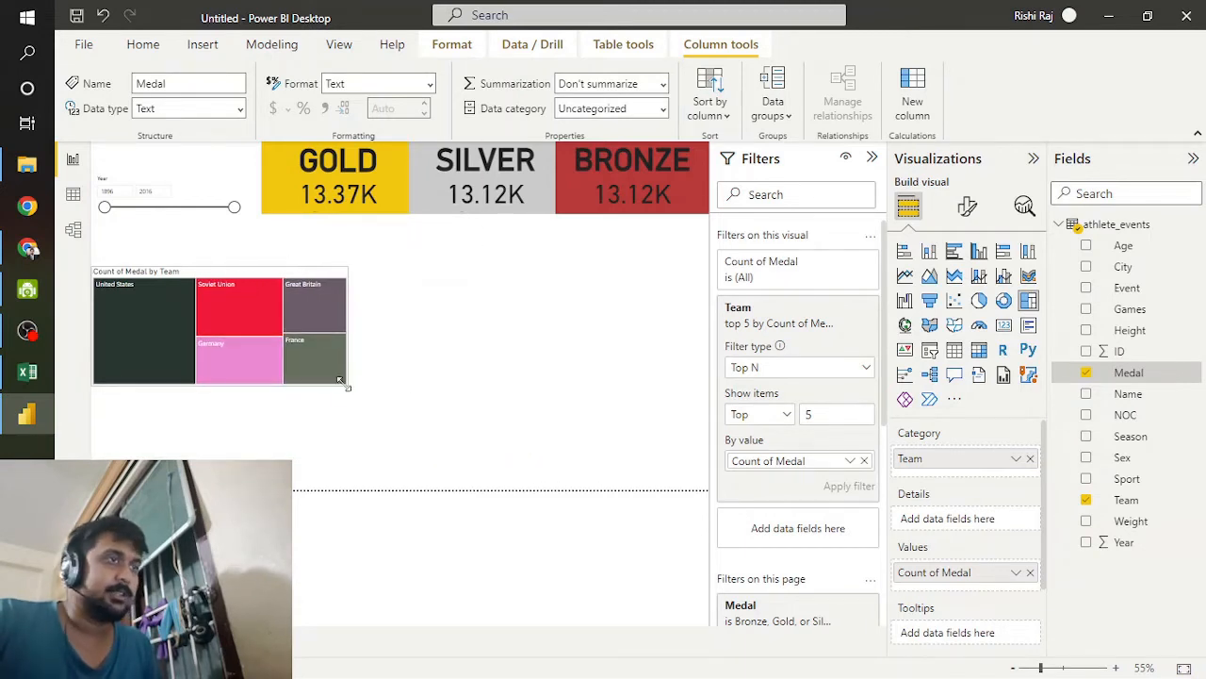
pyautogui.click(966, 204)
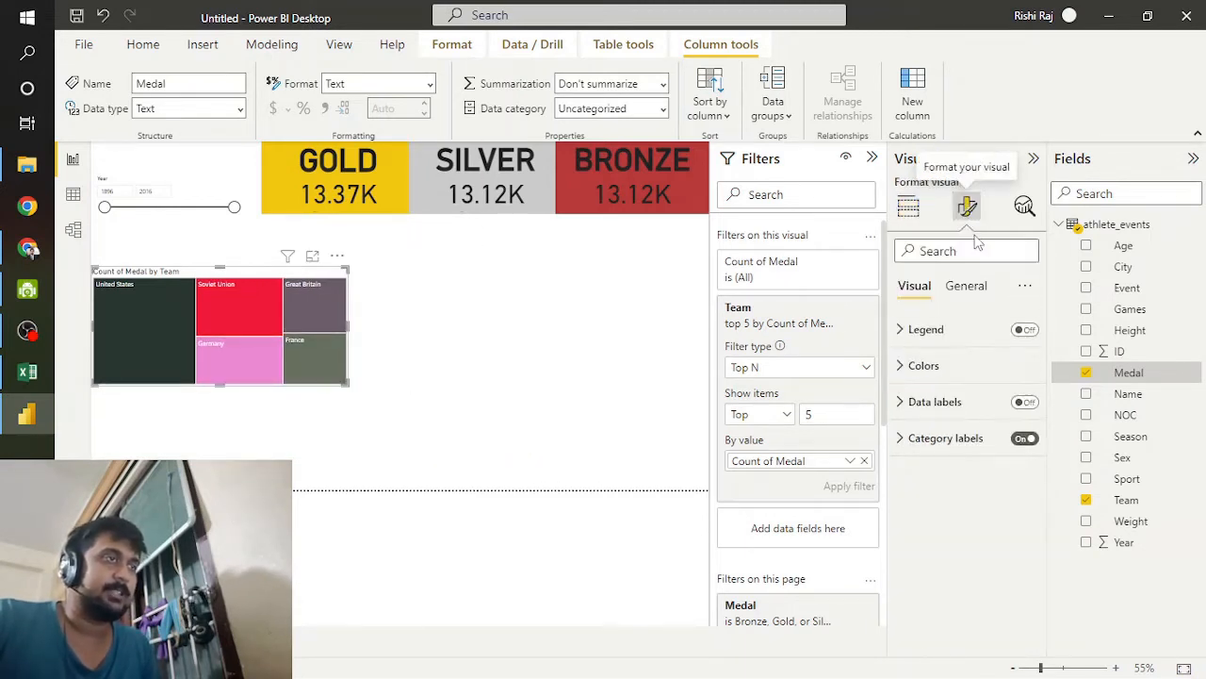
pyautogui.click(928, 368)
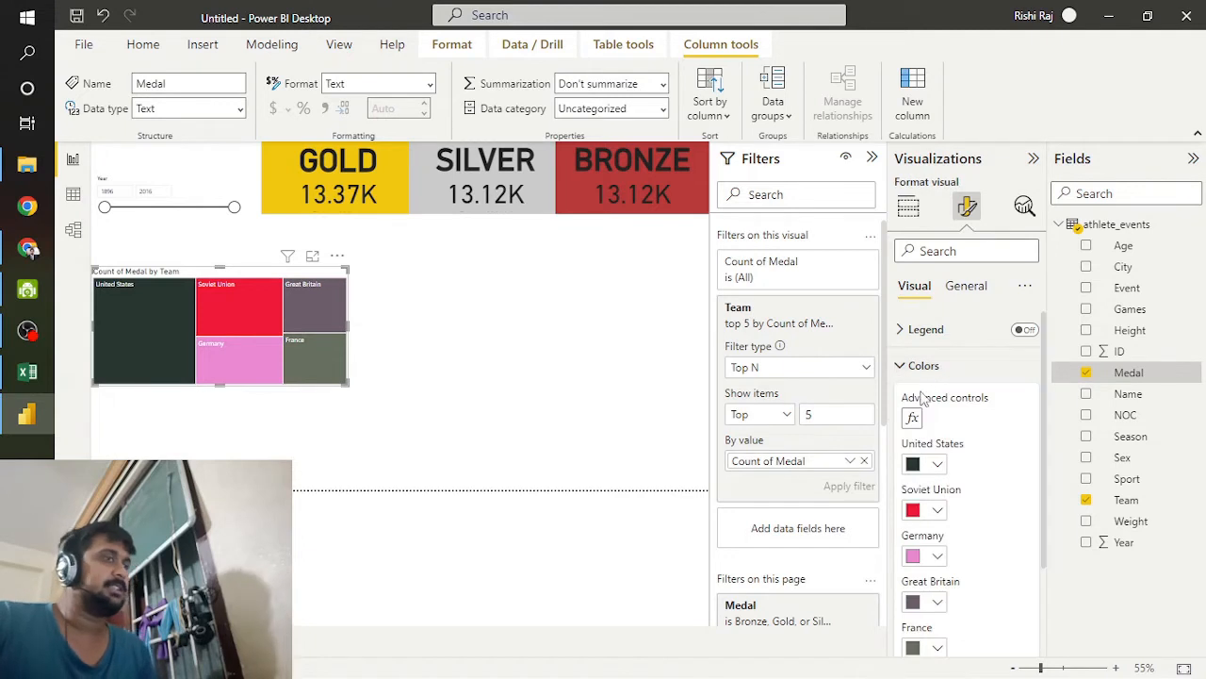
pyautogui.click(938, 464)
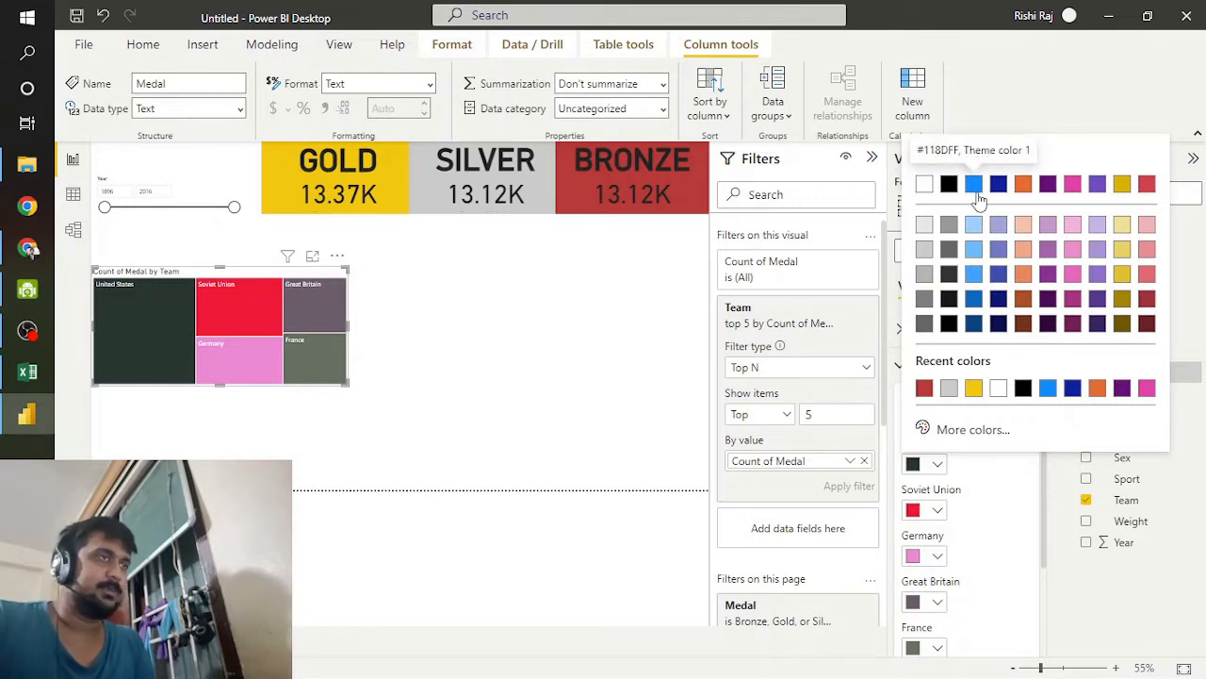
pyautogui.click(1014, 529)
pyautogui.scroll(-2, 1015, 534)
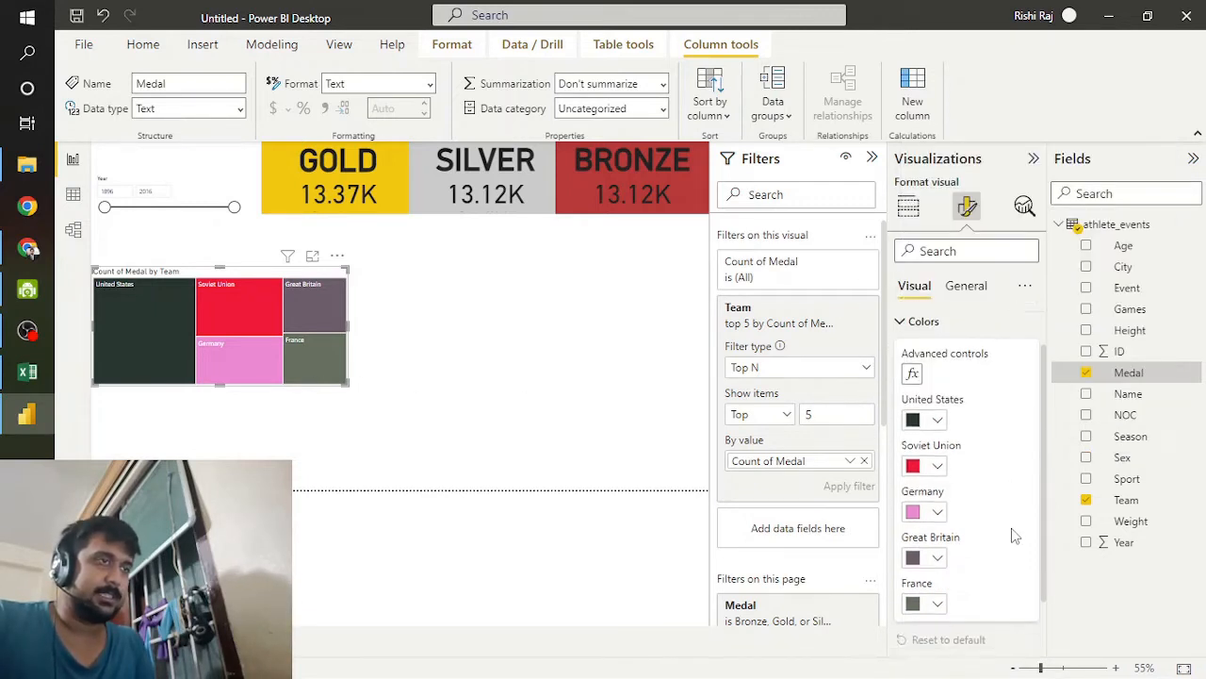
pyautogui.scroll(2, 1015, 535)
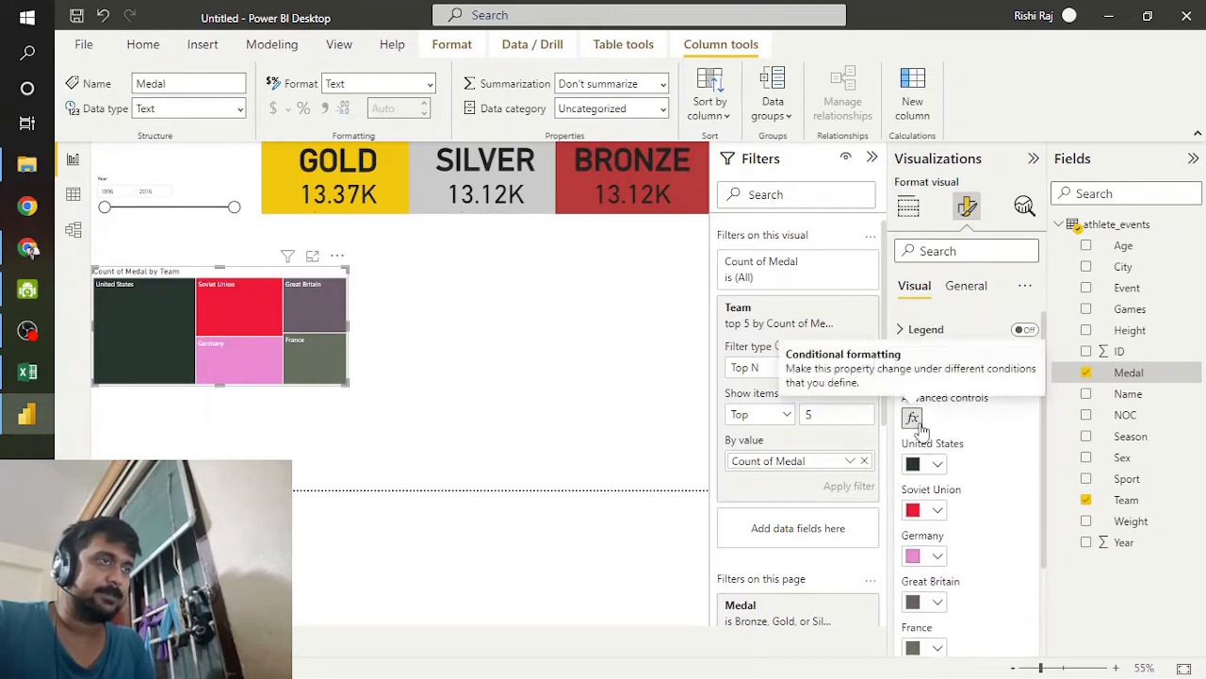
# Step: Apply a gradient conditional format to the treemap colors, with #41A4FF for the lowest value and custom red #F40505 for the highest
pyautogui.click(911, 418)
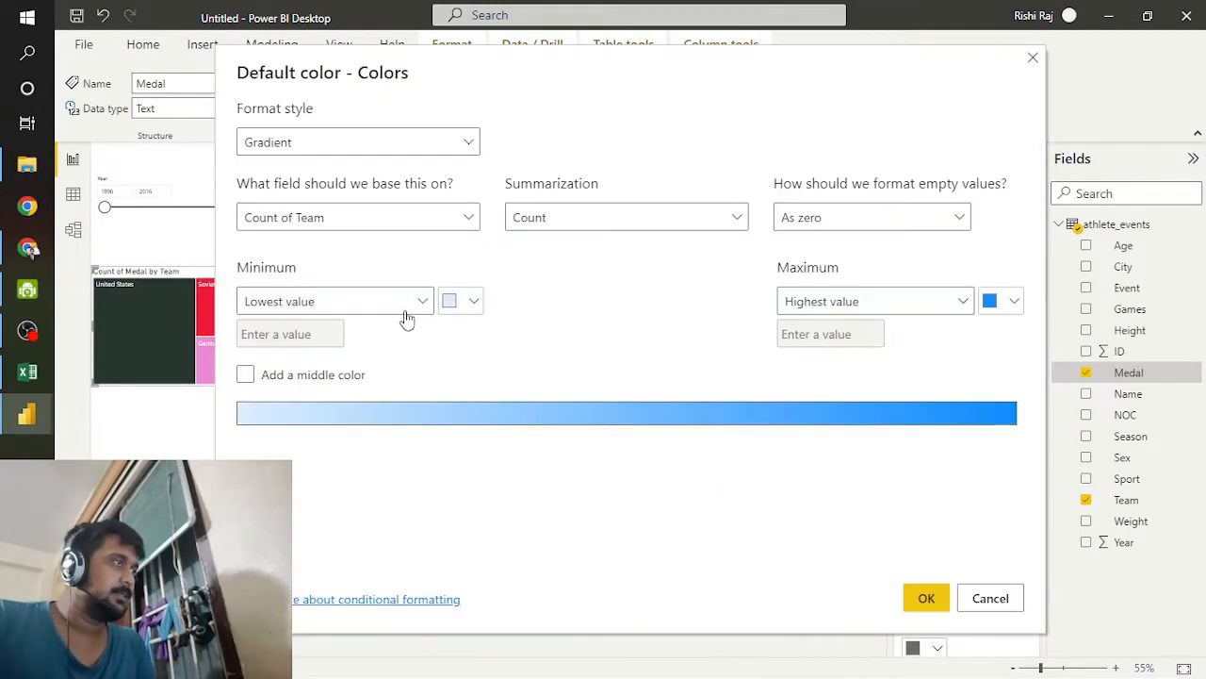
pyautogui.click(461, 303)
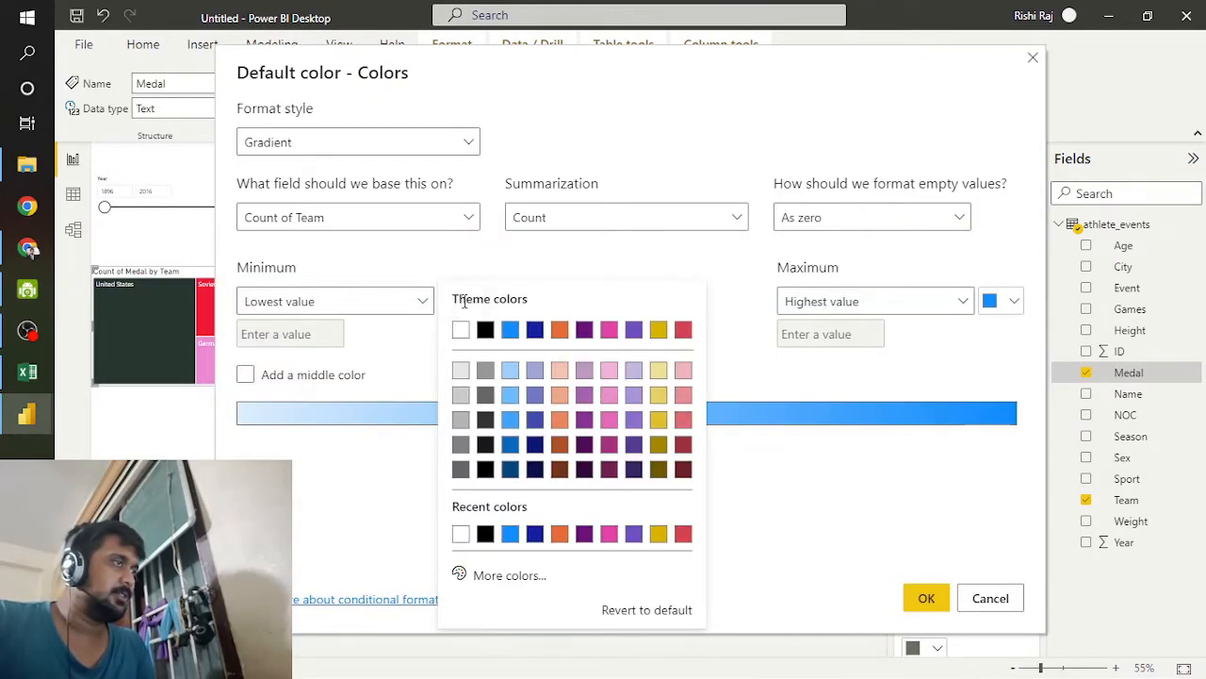
pyautogui.click(512, 422)
pyautogui.click(956, 309)
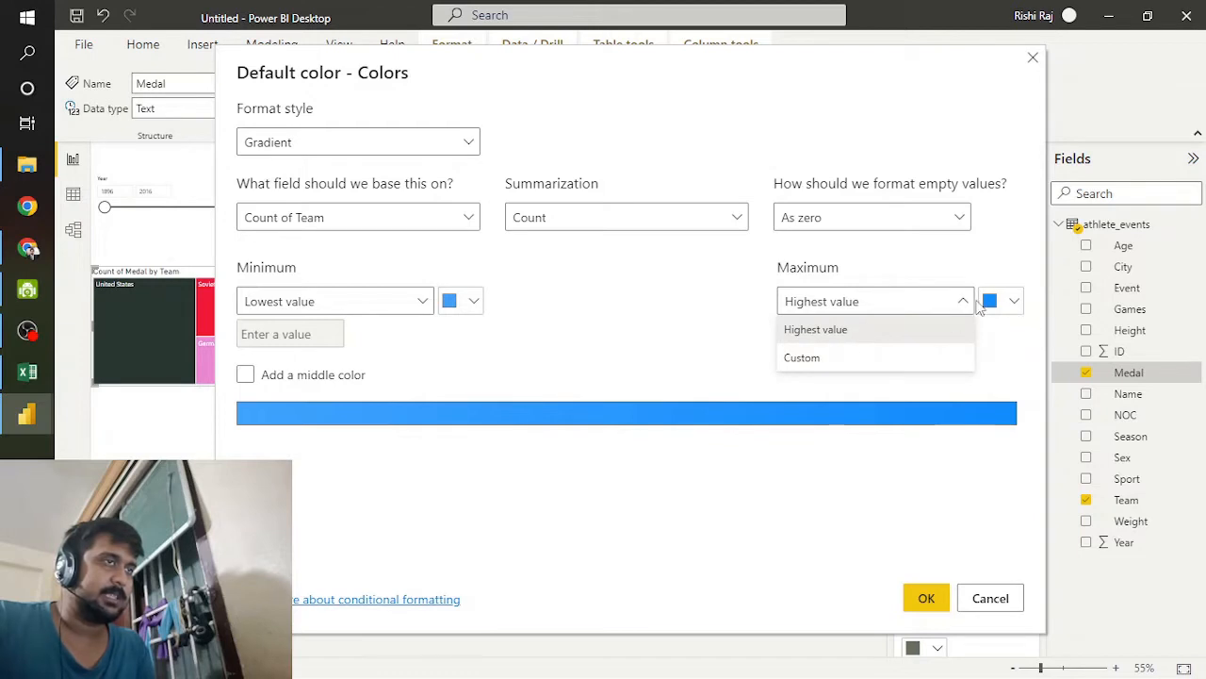
pyautogui.click(990, 303)
pyautogui.click(997, 302)
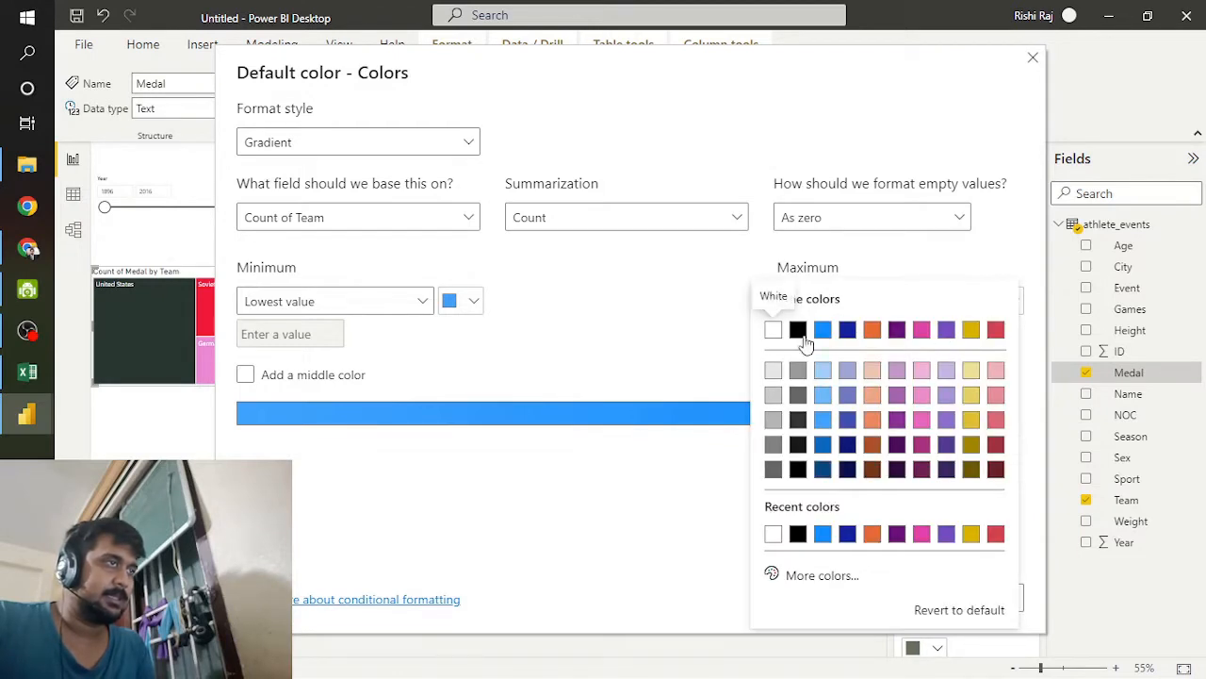
pyautogui.click(800, 577)
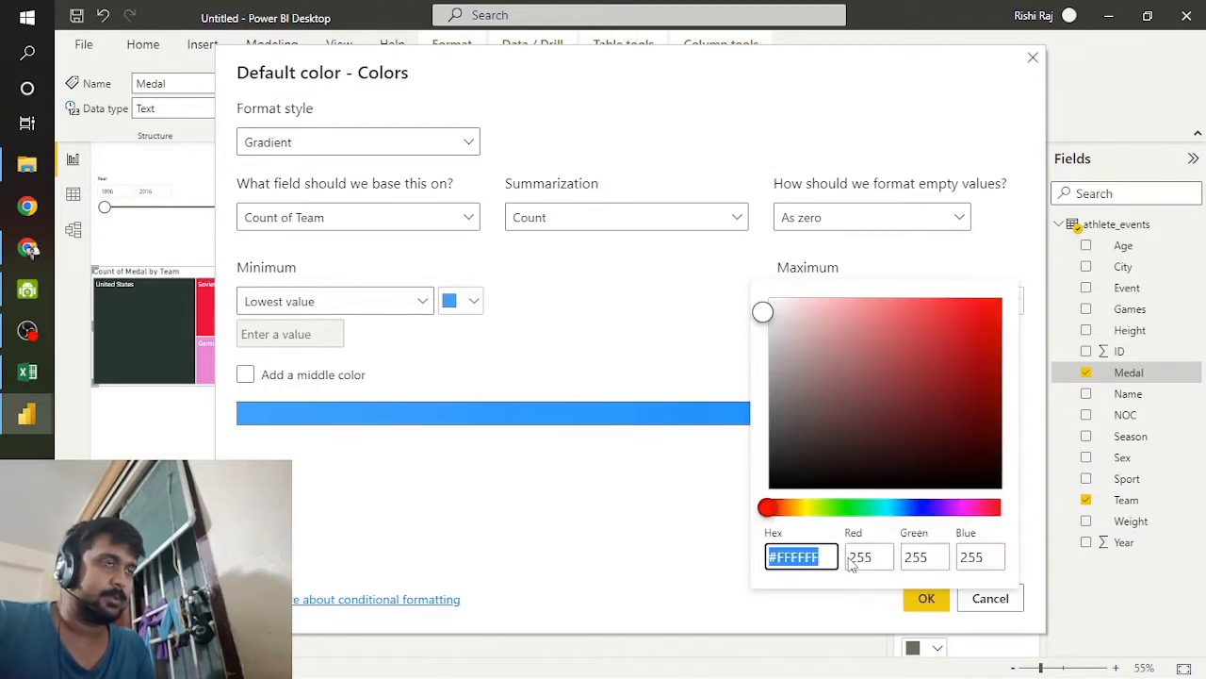
pyautogui.click(991, 304)
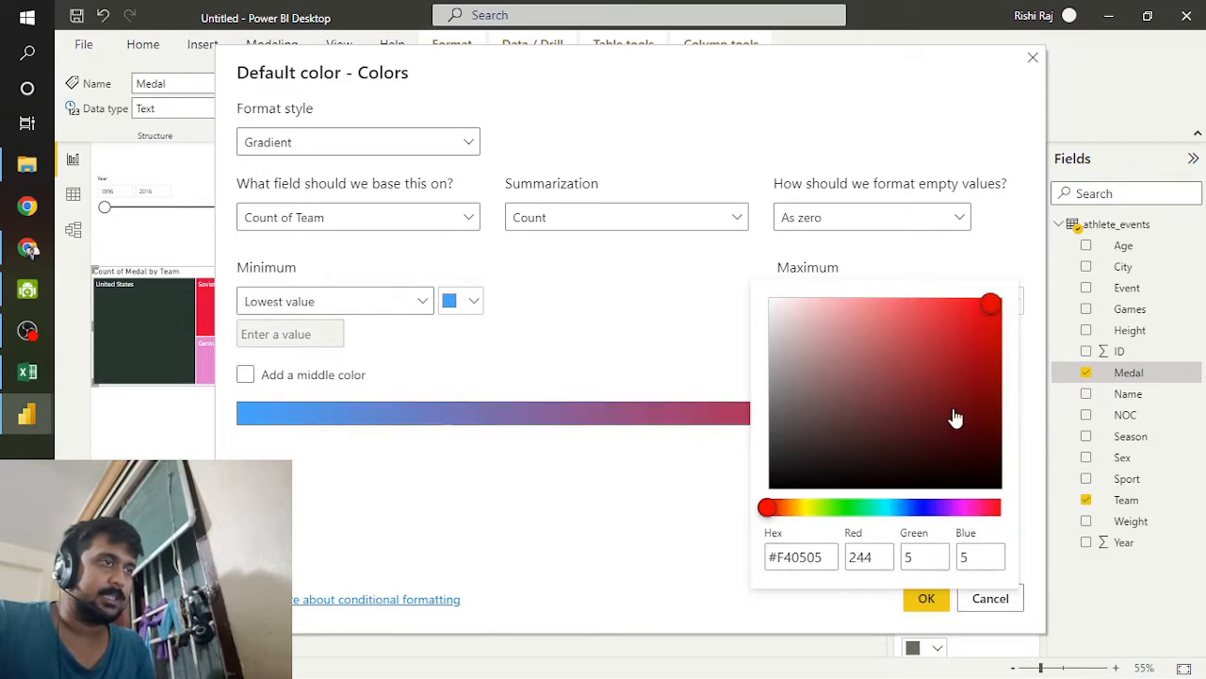
pyautogui.click(579, 479)
pyautogui.click(925, 597)
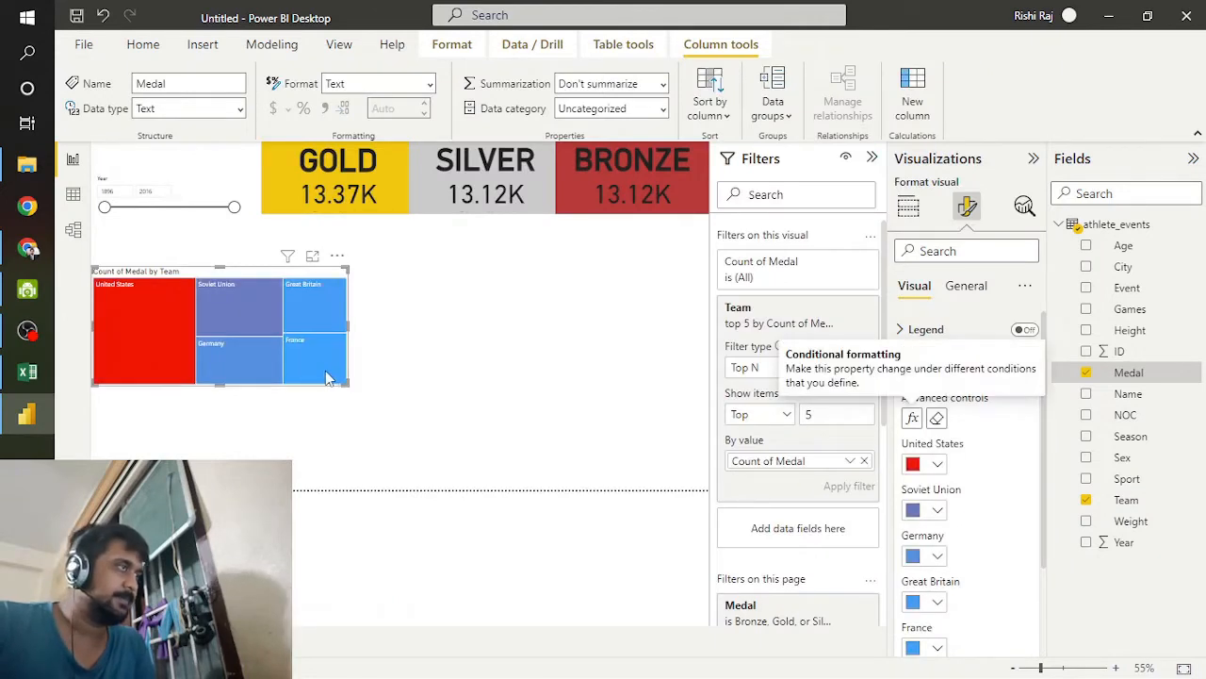
# Step: Color individual treemap teams: Germany purple, Great Britain dark maroon and France light pink
pyautogui.scroll(-1, 807, 485)
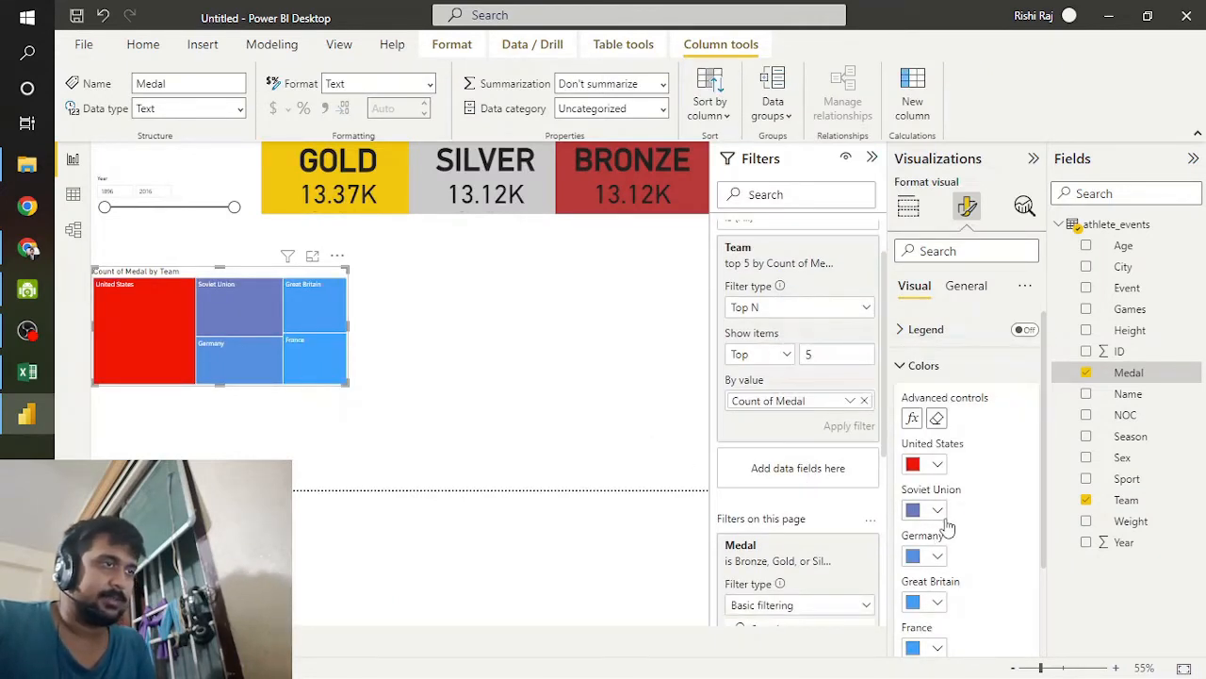
pyautogui.click(938, 557)
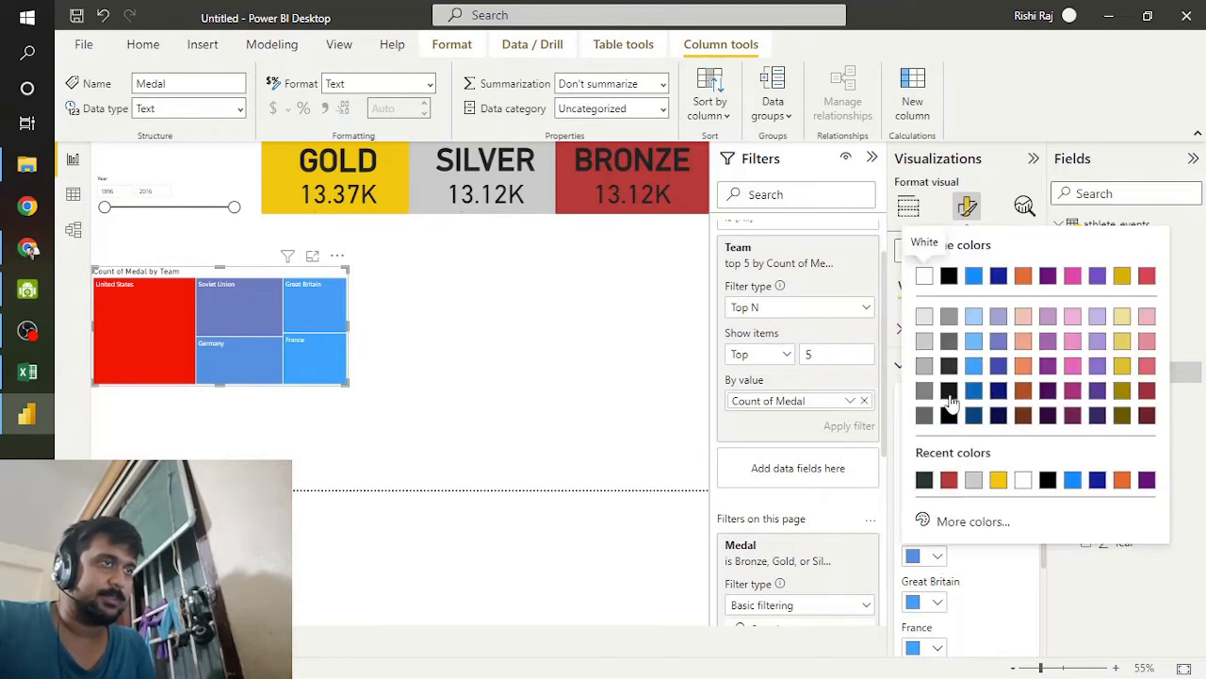
pyautogui.click(1048, 365)
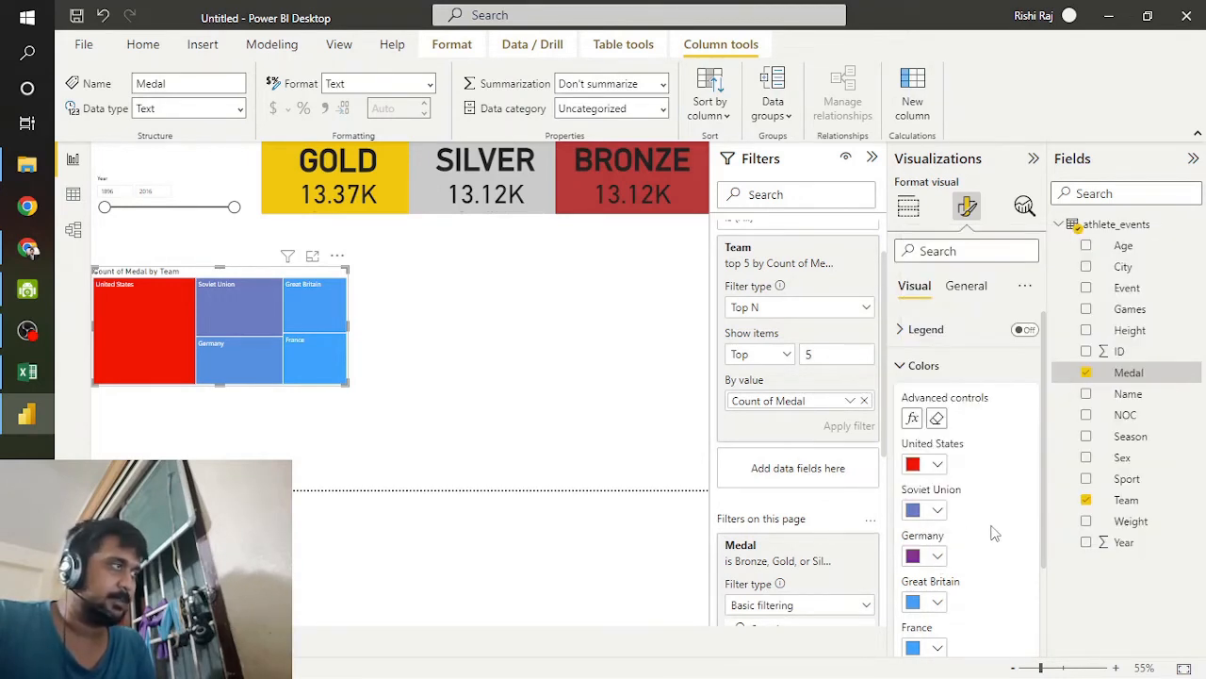
pyautogui.scroll(-1, 980, 556)
pyautogui.click(938, 500)
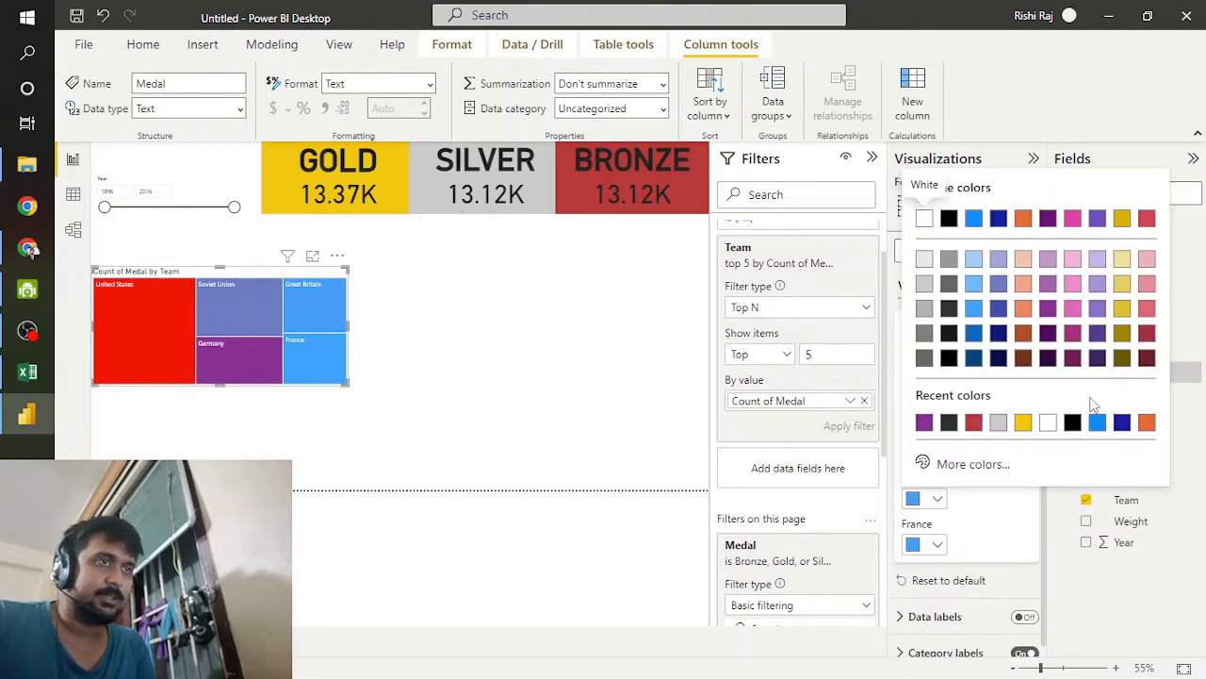
pyautogui.click(1145, 359)
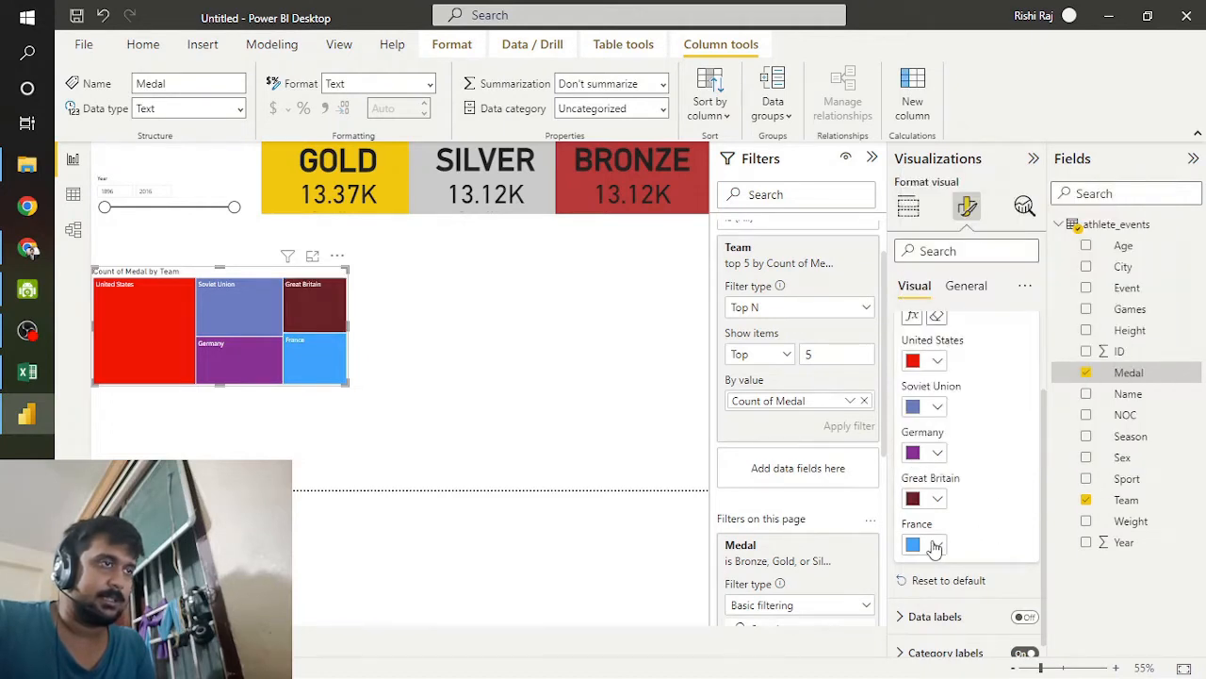
pyautogui.click(938, 545)
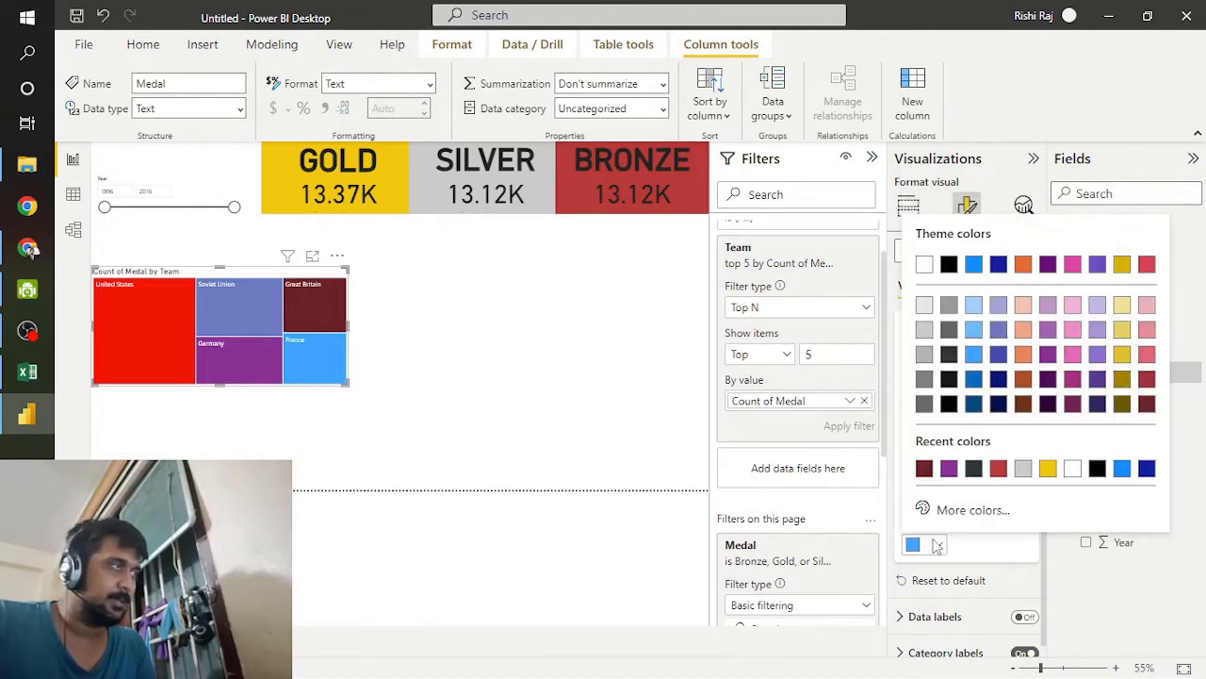
pyautogui.click(1073, 328)
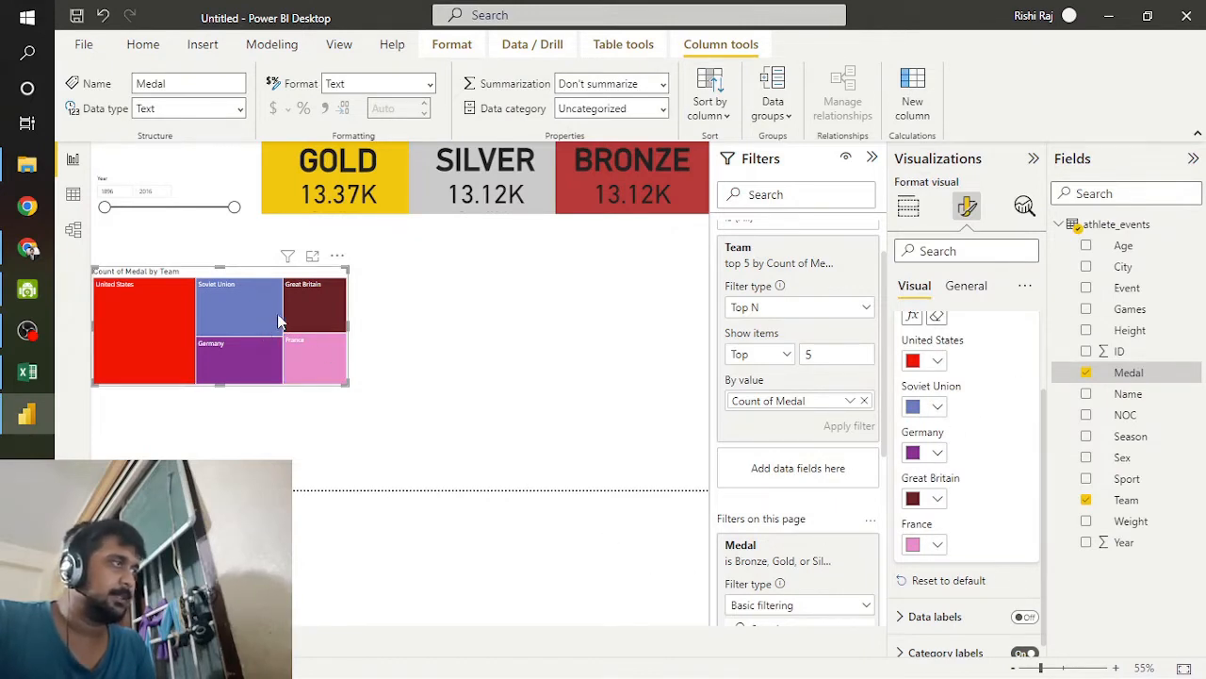
# Step: Make the treemap taller and place it directly under the SILVER and BRONZE cards, against the page's right edge
pyautogui.moveTo(279, 321); pyautogui.dragTo(450, 278)
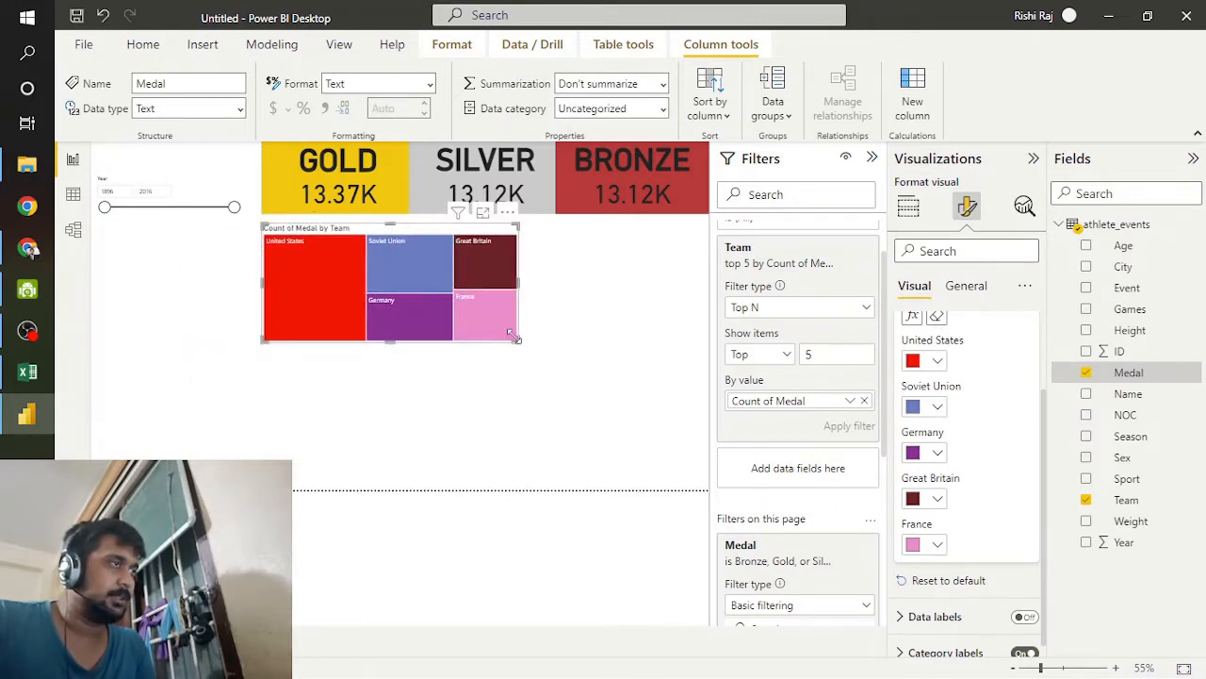
pyautogui.moveTo(389, 342); pyautogui.dragTo(389, 382)
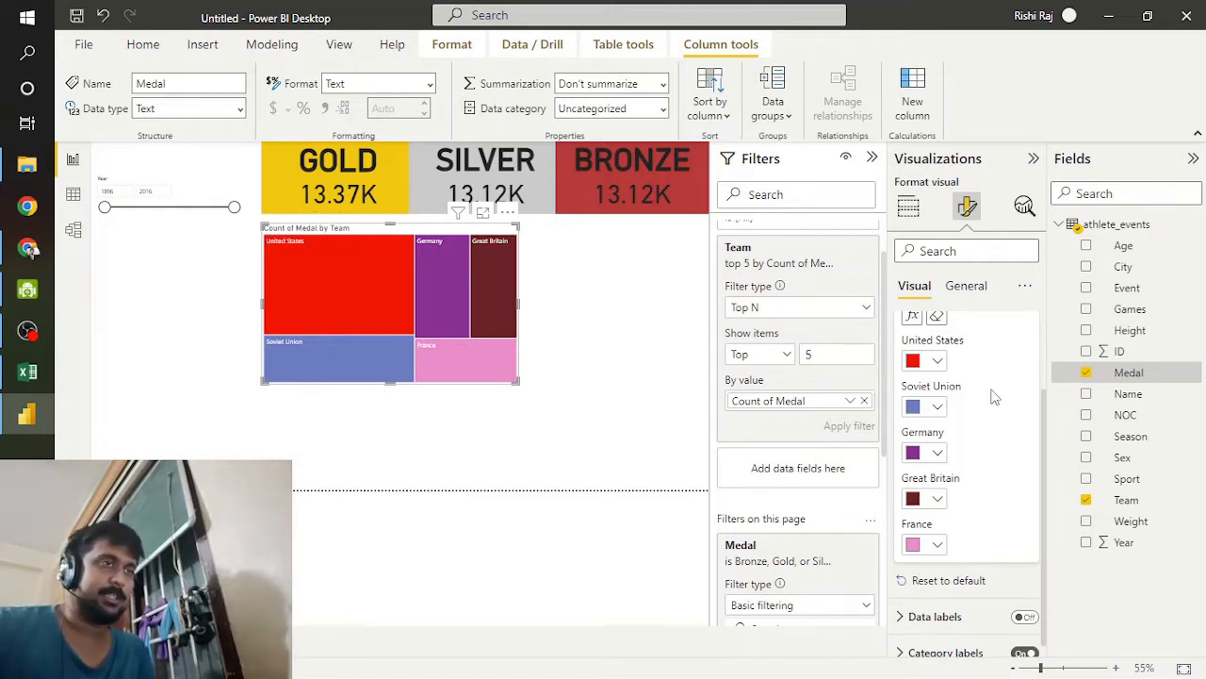
pyautogui.moveTo(450, 308); pyautogui.dragTo(640, 304)
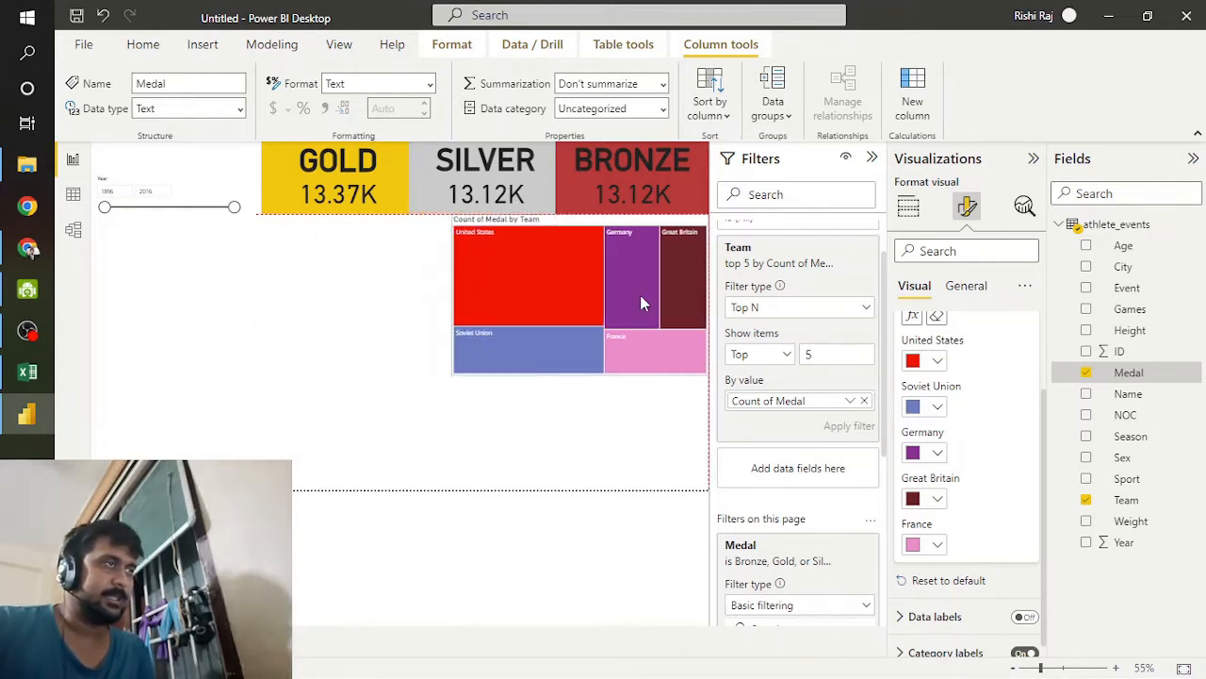
# Step: Add a blank stacked column chart below the slicer and enlarge it to about twice its default width
pyautogui.click(909, 206)
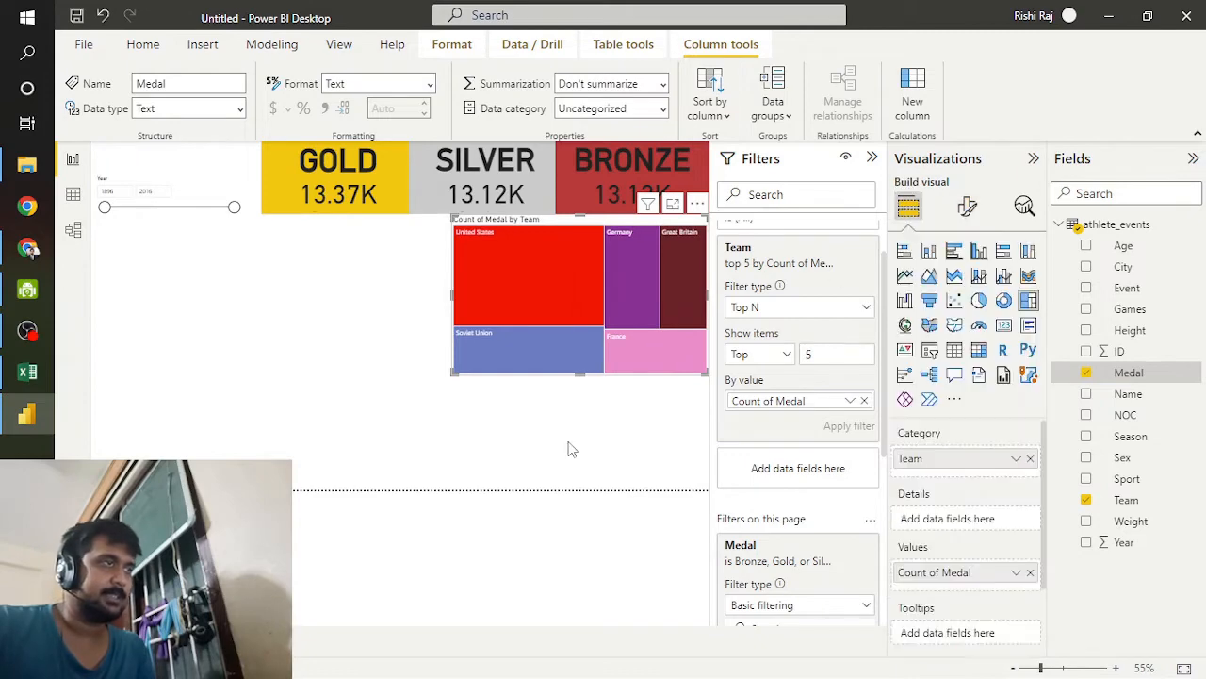
pyautogui.click(568, 446)
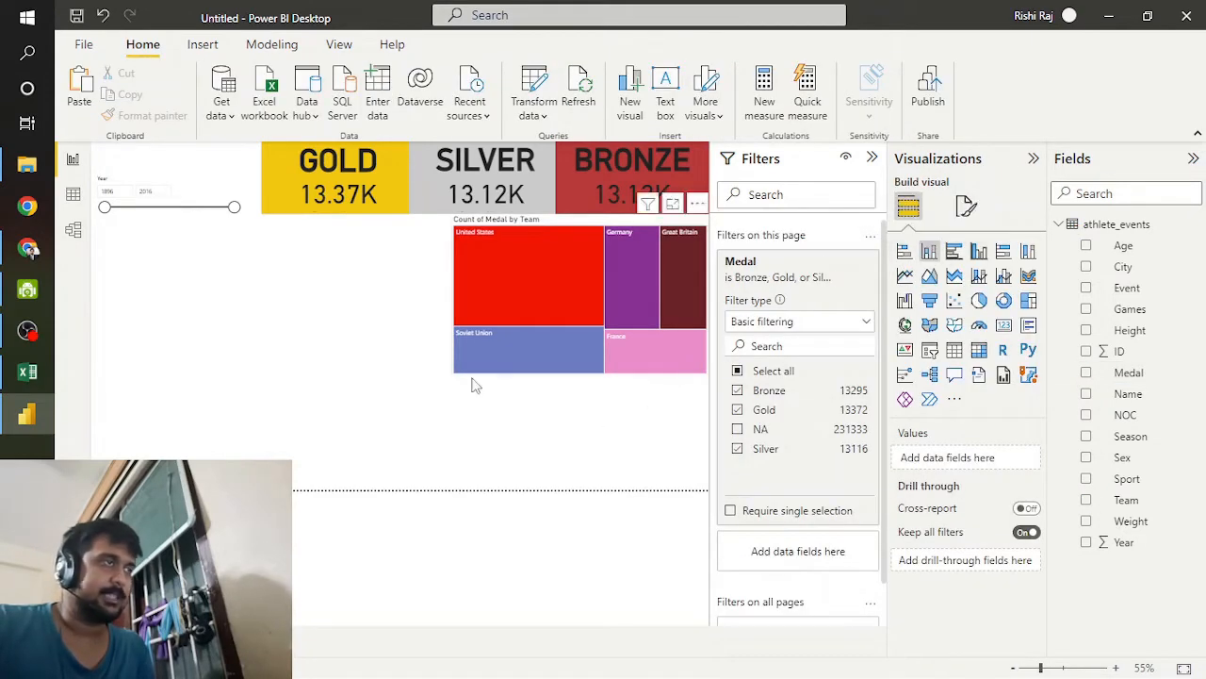
pyautogui.click(931, 252)
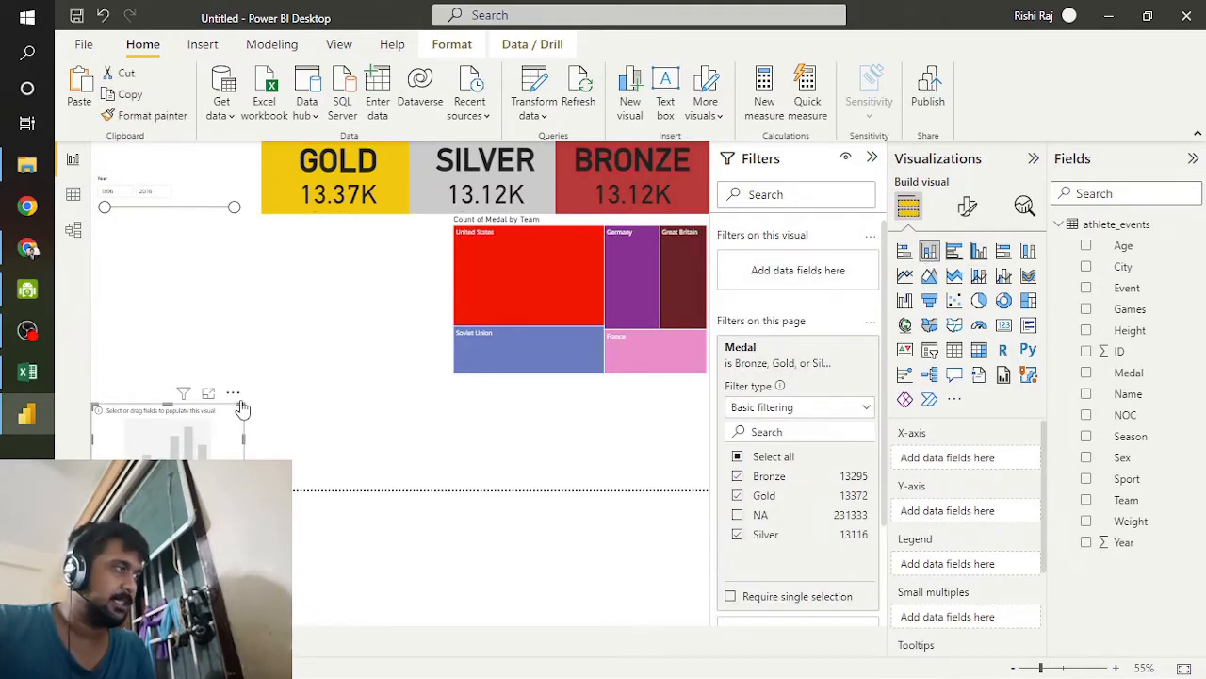
pyautogui.moveTo(241, 406); pyautogui.dragTo(405, 327)
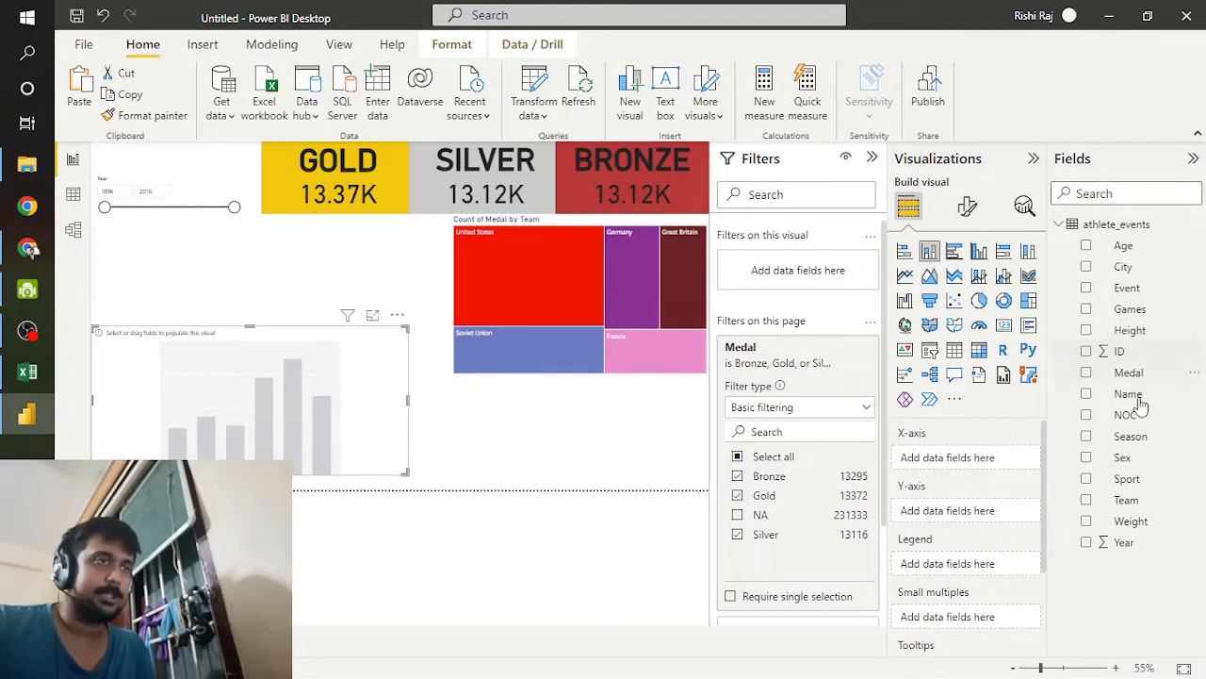
# Step: Plot the count of Medal by Team in the column chart, and fit it against the page's bottom edge with a width of 556
pyautogui.moveTo(1018, 481); pyautogui.dragTo(945, 470)
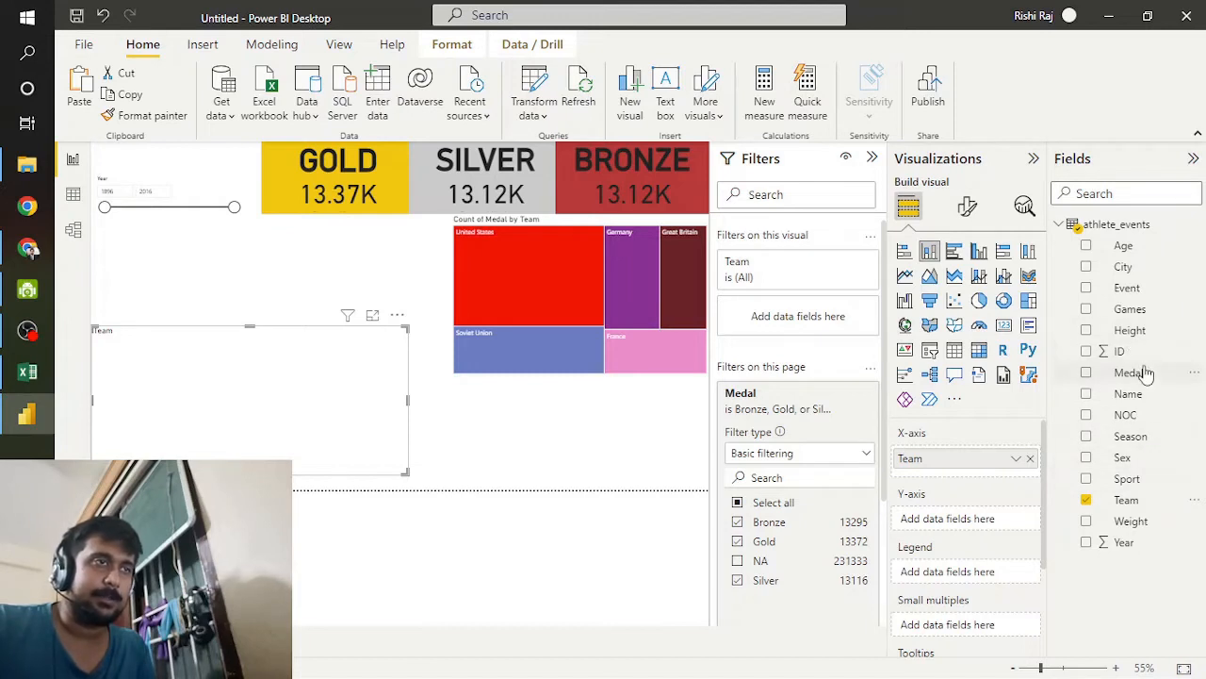
pyautogui.moveTo(1143, 373); pyautogui.dragTo(983, 519)
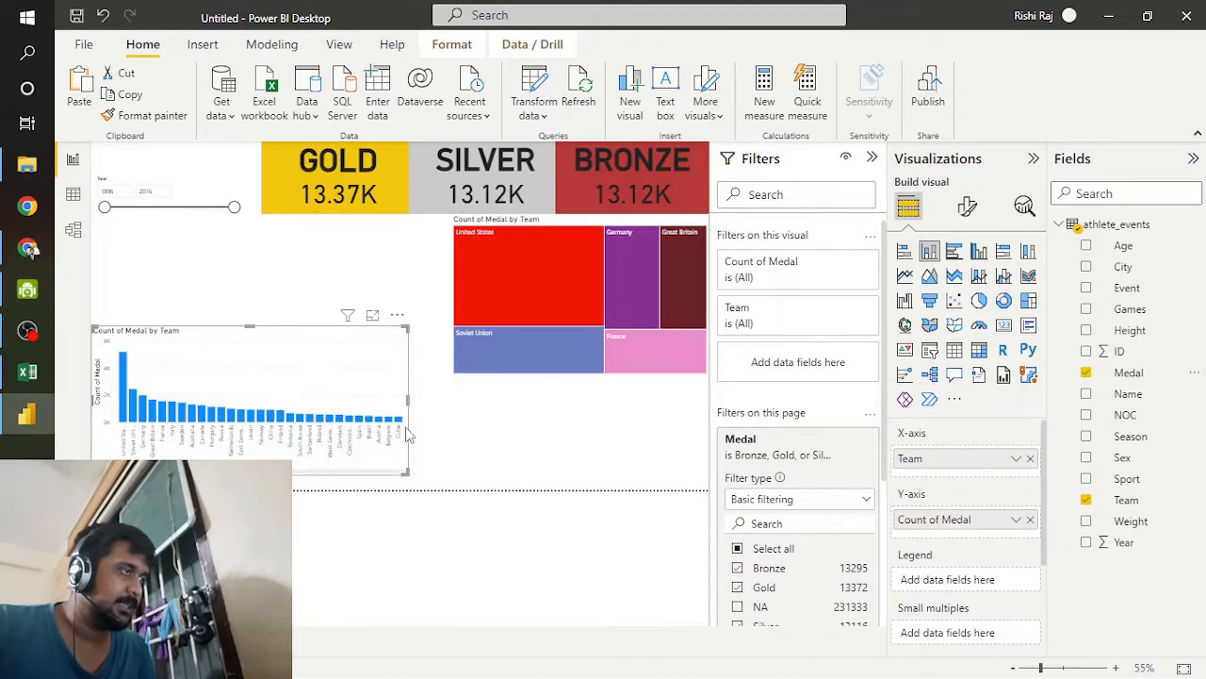
pyautogui.moveTo(283, 452); pyautogui.dragTo(283, 466)
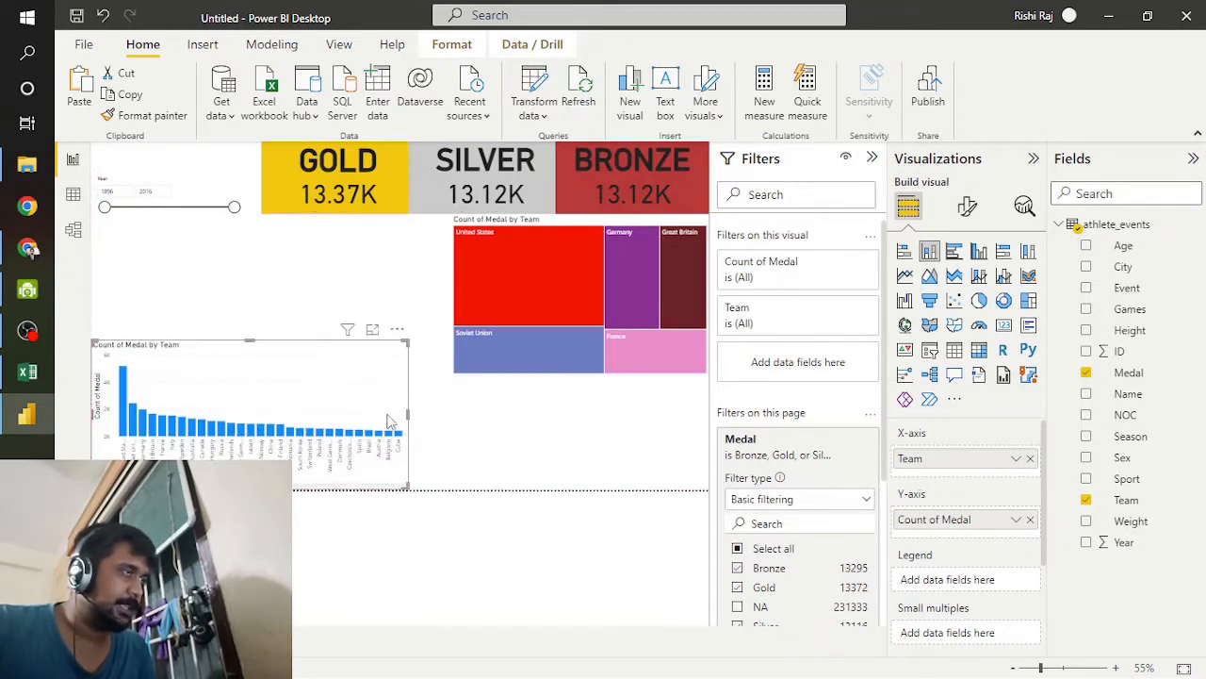
pyautogui.moveTo(379, 421); pyautogui.dragTo(359, 415)
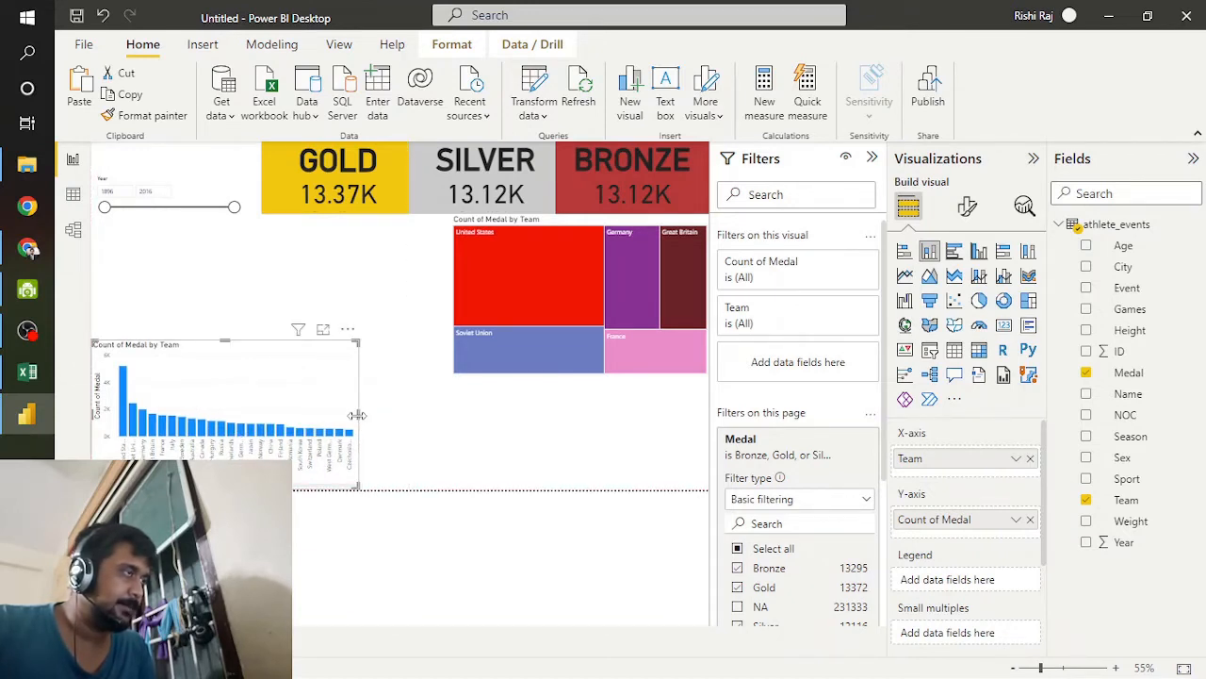
# Step: Open the column chart's general formatting and expand its Effects settings to reach the background color
pyautogui.click(967, 206)
pyautogui.click(971, 288)
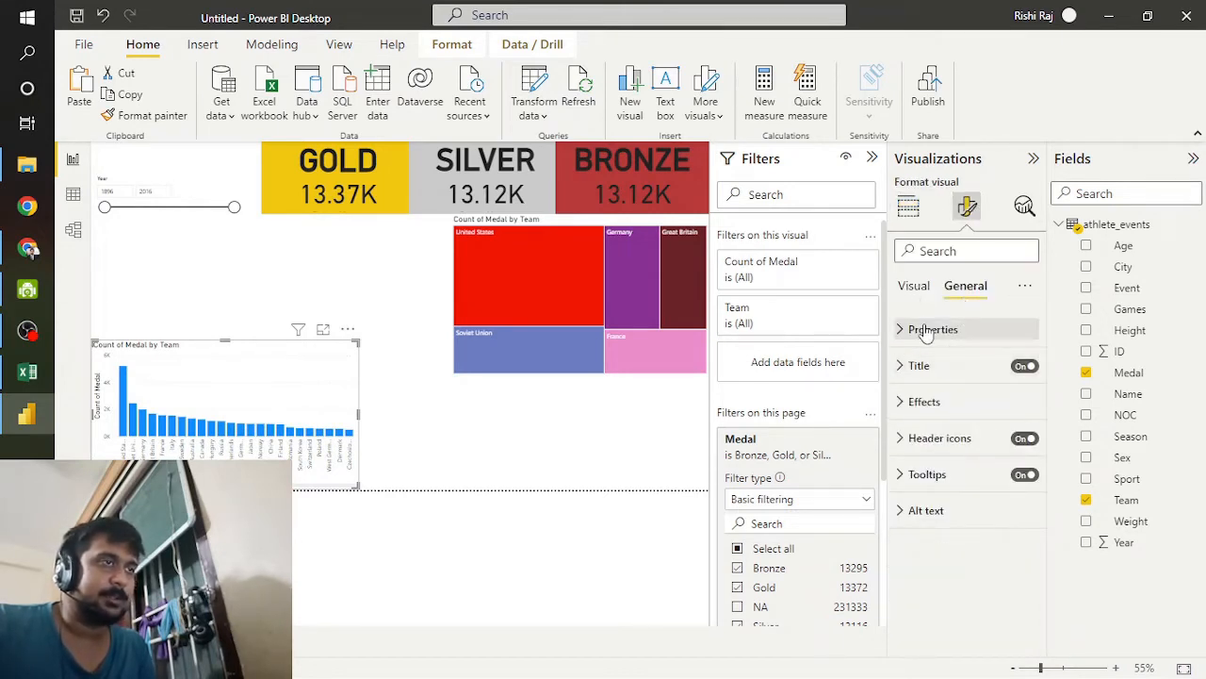
pyautogui.click(930, 329)
pyautogui.scroll(-2, 961, 445)
pyautogui.scroll(-1, 961, 445)
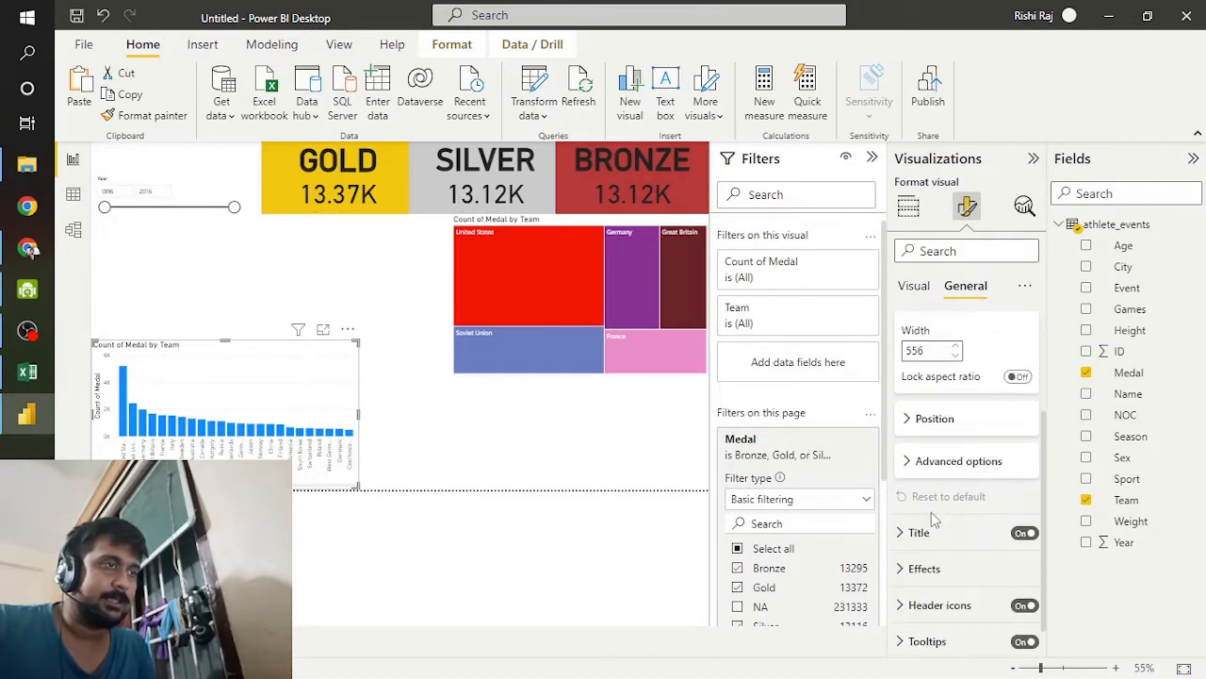
pyautogui.click(929, 527)
pyautogui.scroll(-2, 935, 532)
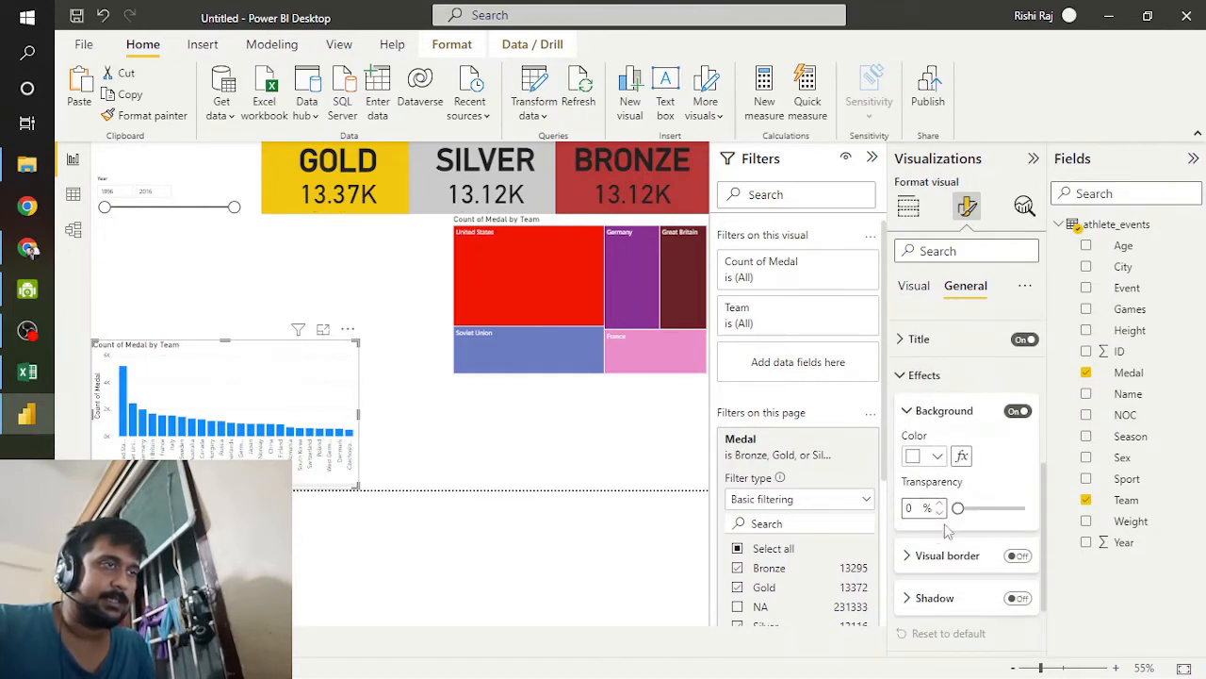
pyautogui.click(961, 457)
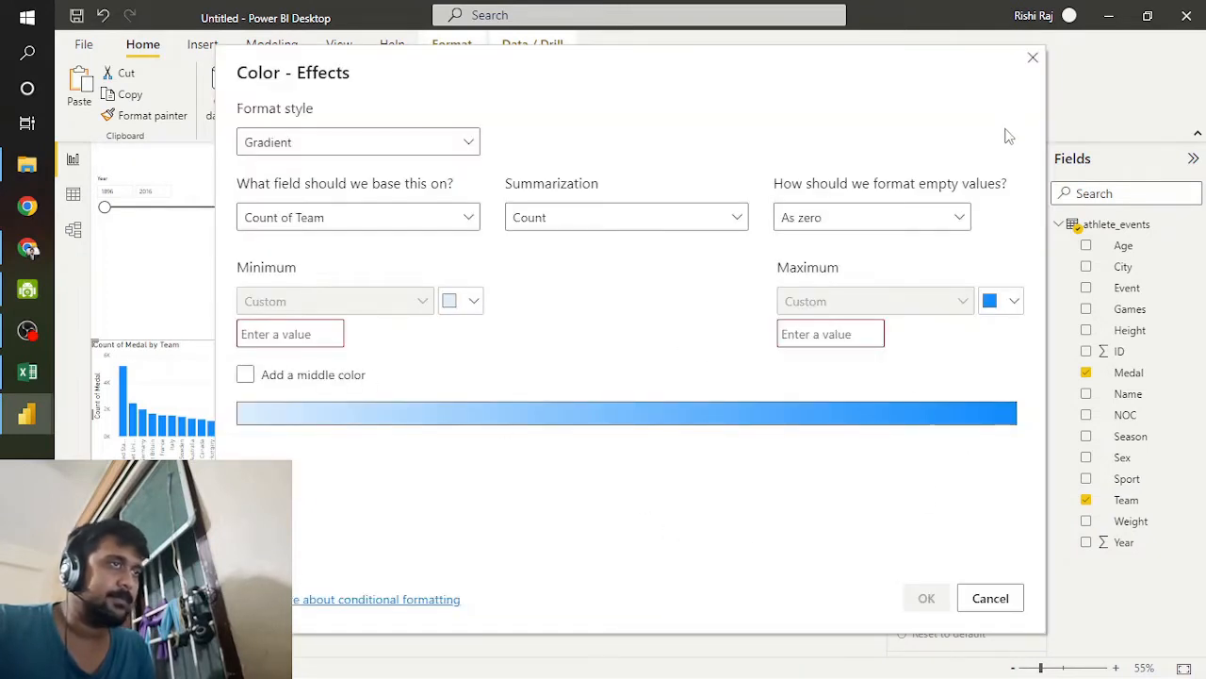
pyautogui.click(454, 302)
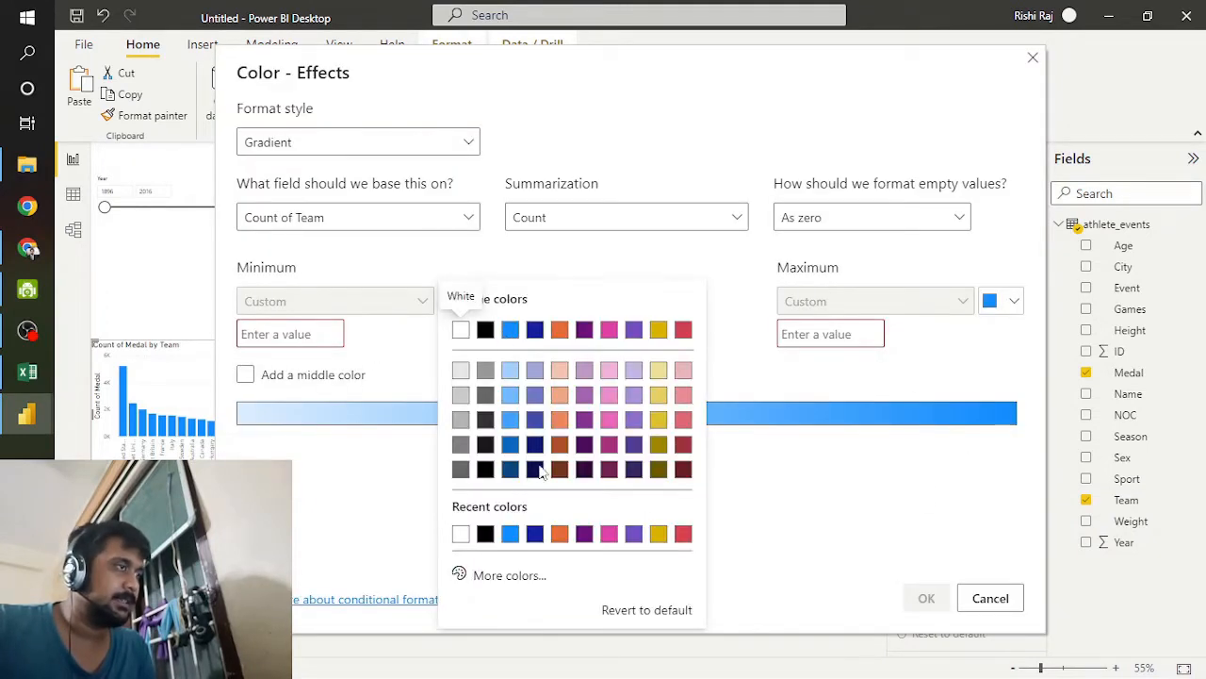
pyautogui.click(504, 576)
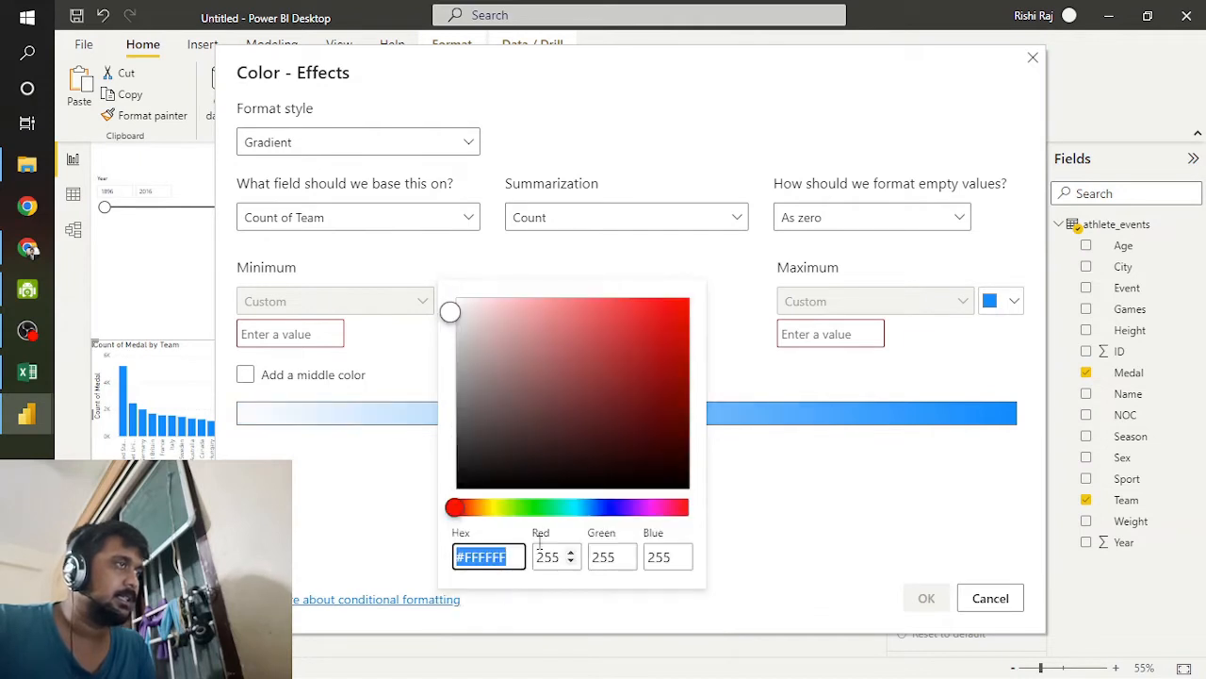
pyautogui.click(453, 315)
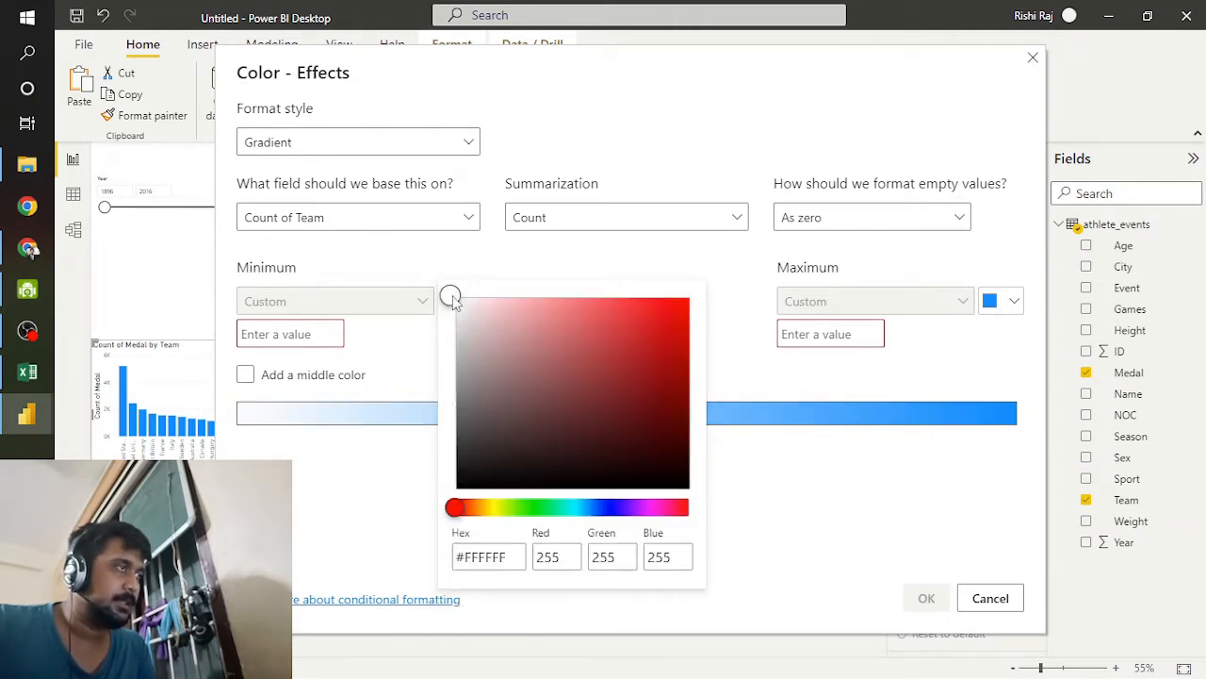
pyautogui.moveTo(459, 510); pyautogui.dragTo(539, 509)
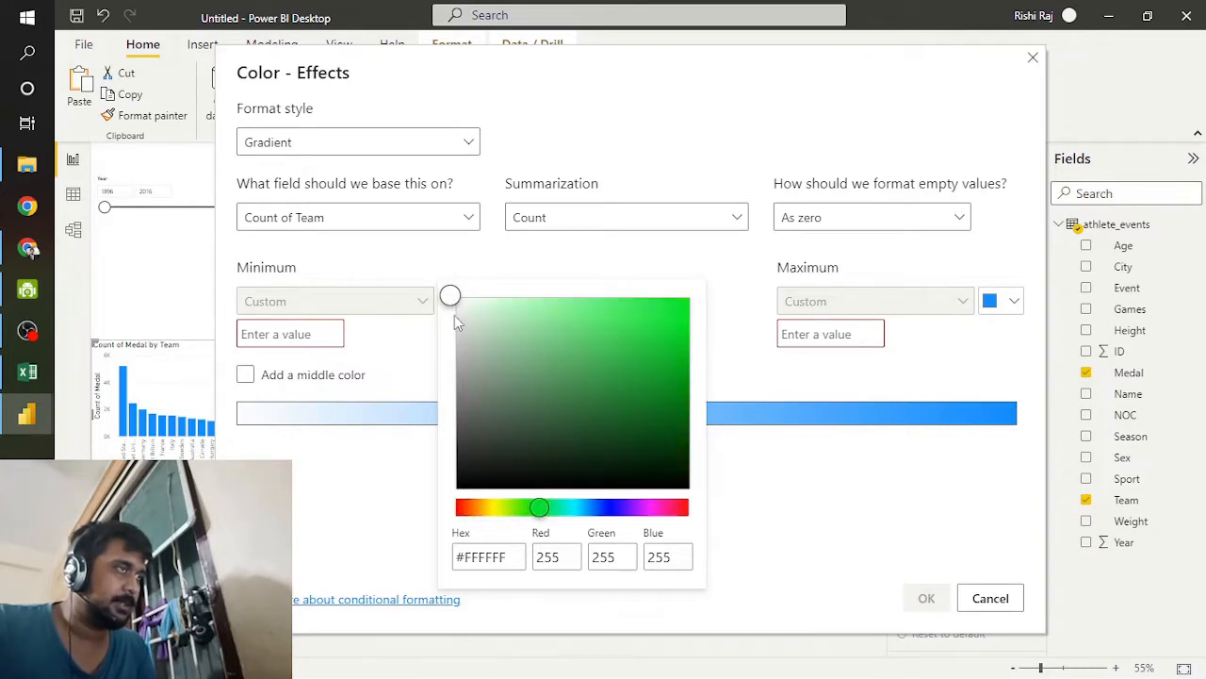
pyautogui.click(678, 301)
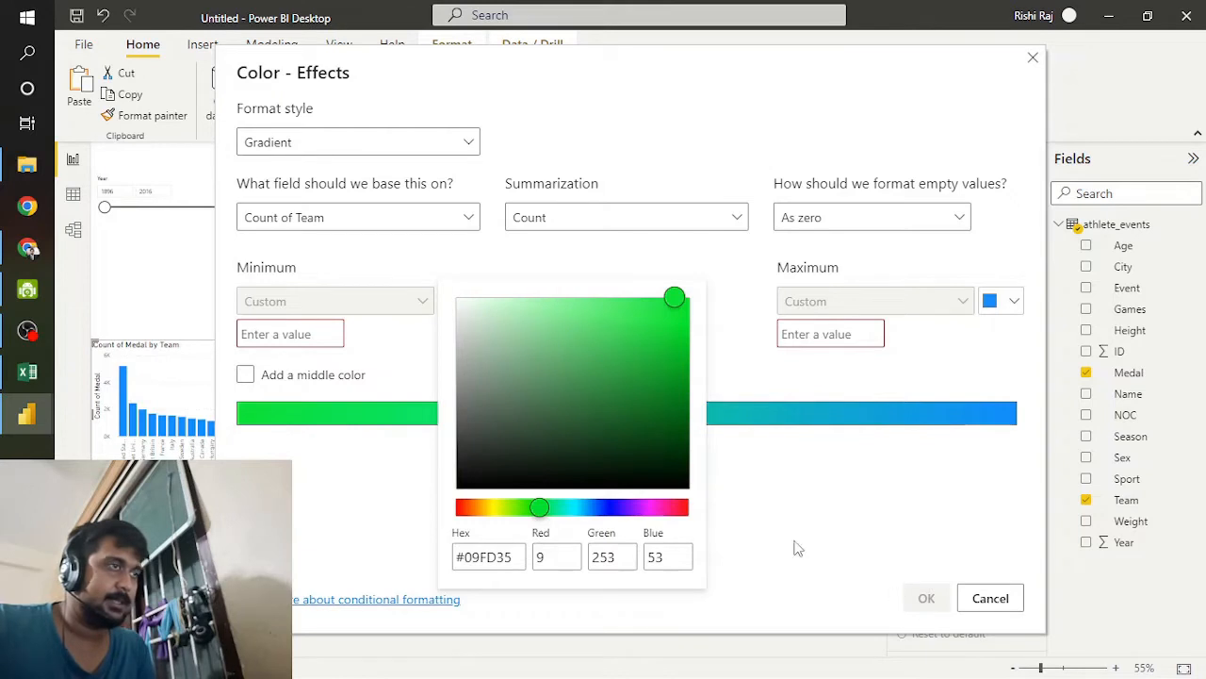
pyautogui.click(738, 521)
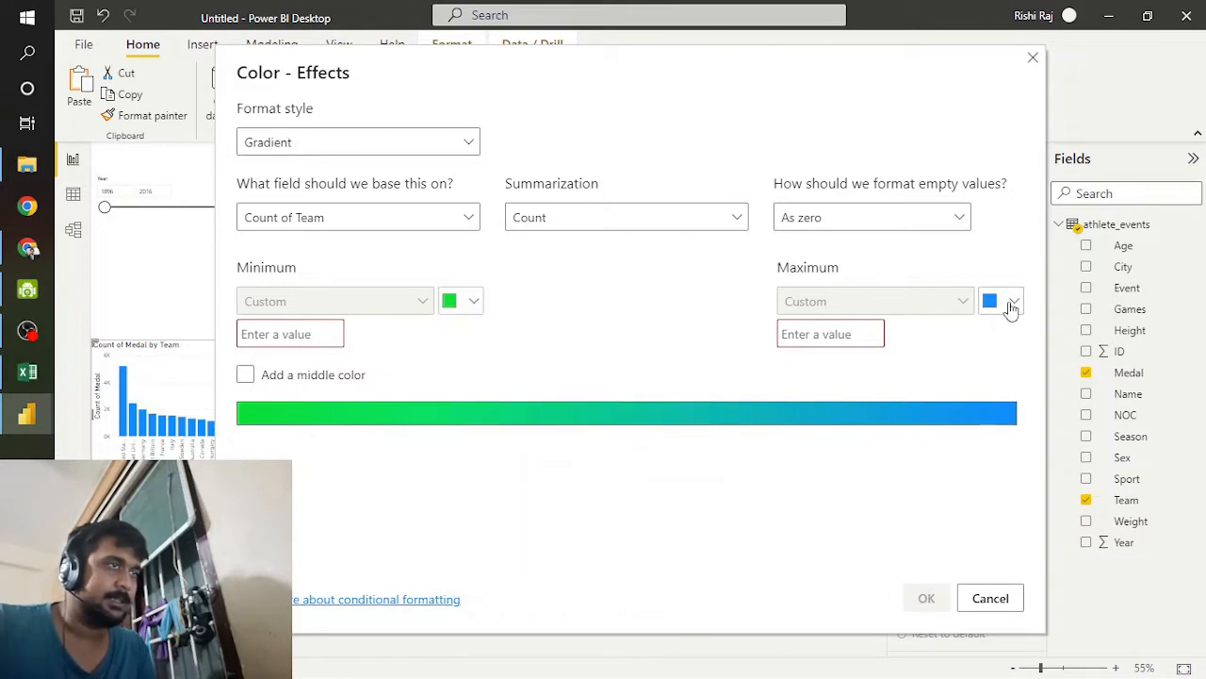
pyautogui.click(1032, 58)
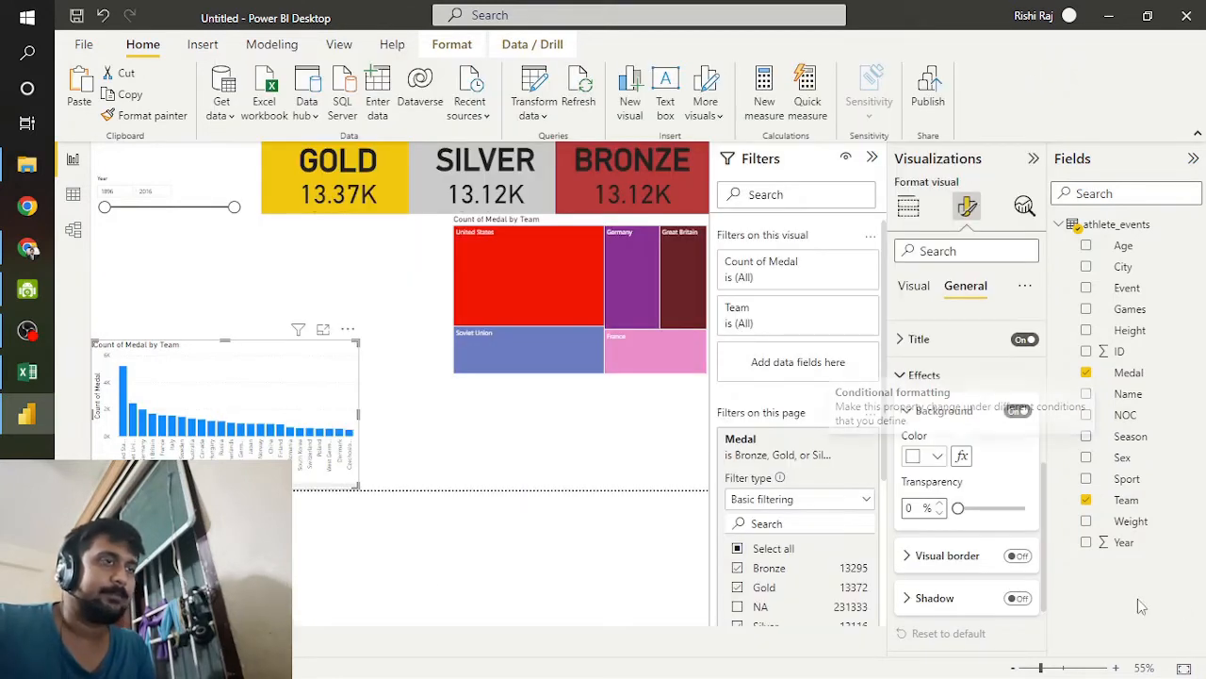
# Step: Change the column chart's title to COUNTRY WISE MEDAL COUNT and center it
pyautogui.scroll(-2, 933, 561)
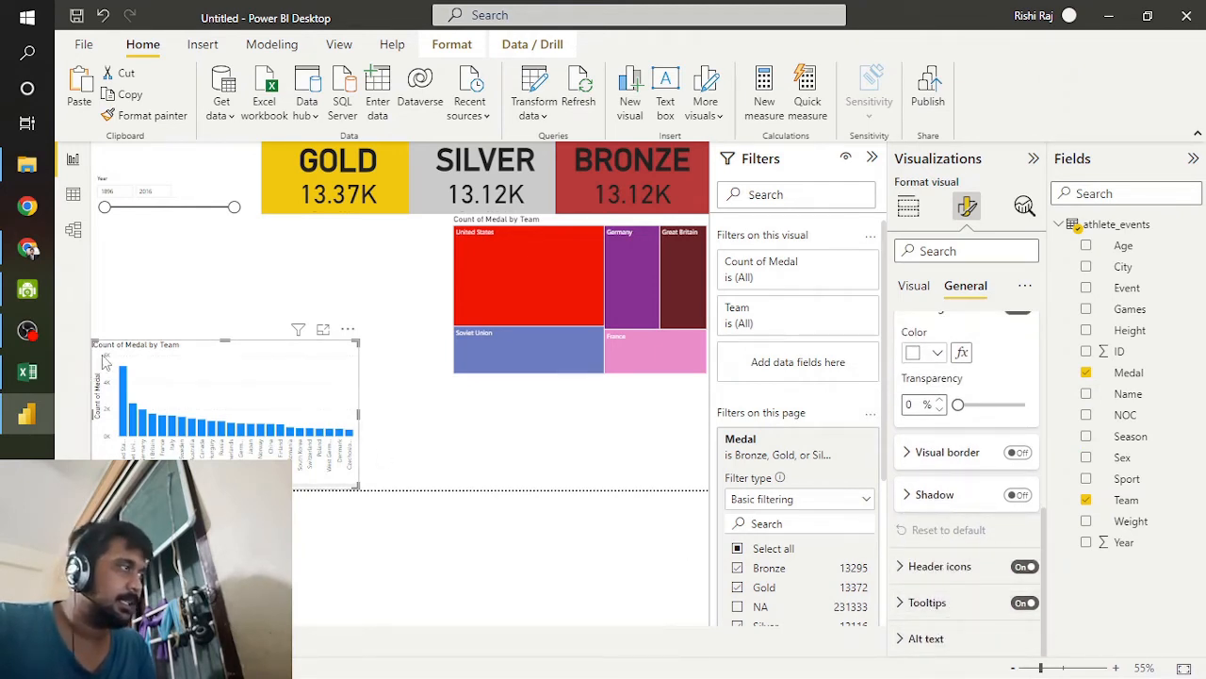
pyautogui.scroll(1, 980, 460)
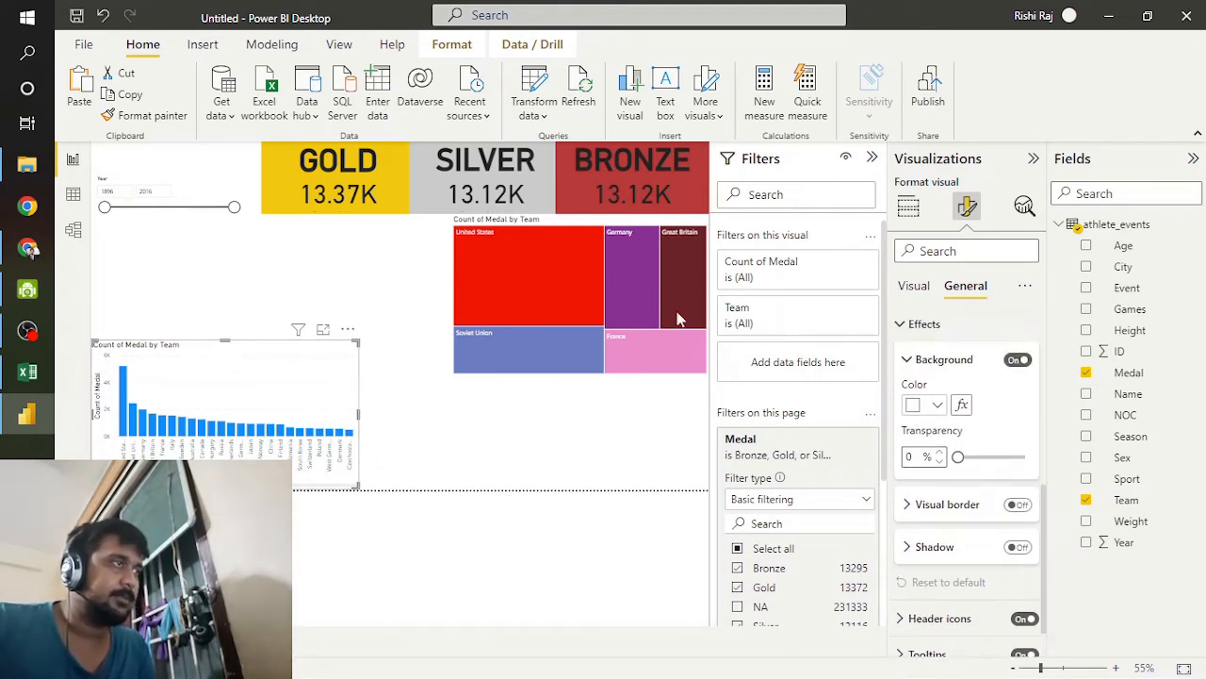
pyautogui.scroll(2, 923, 435)
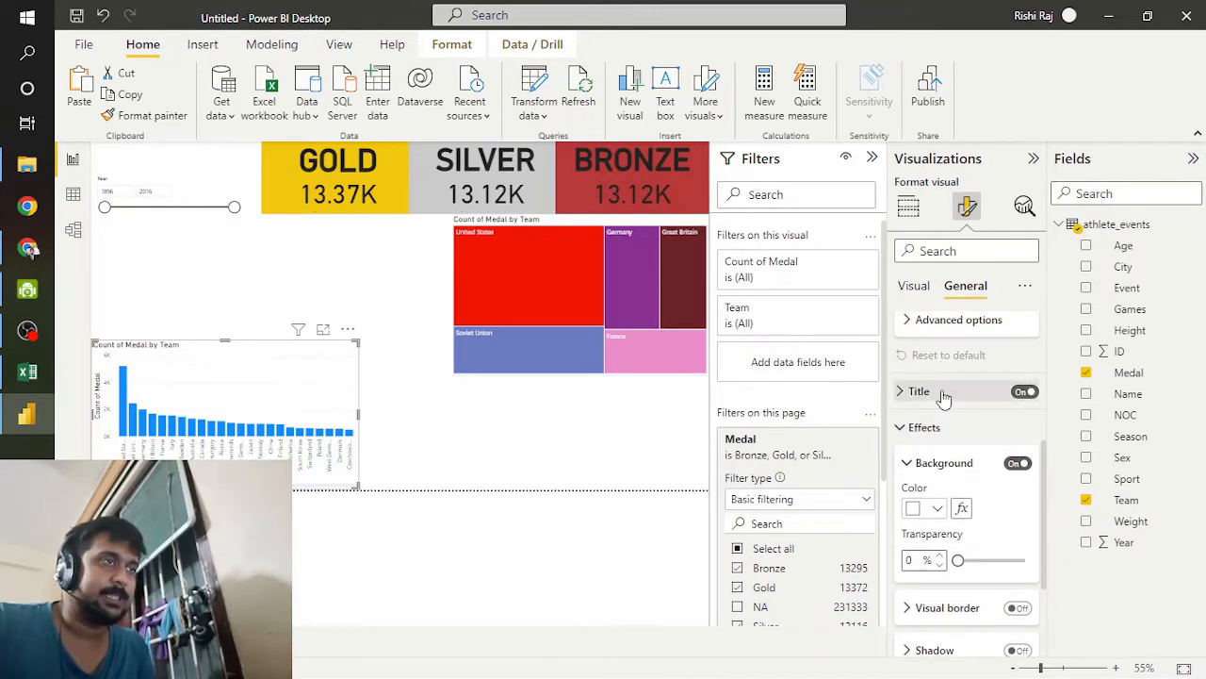
pyautogui.click(943, 394)
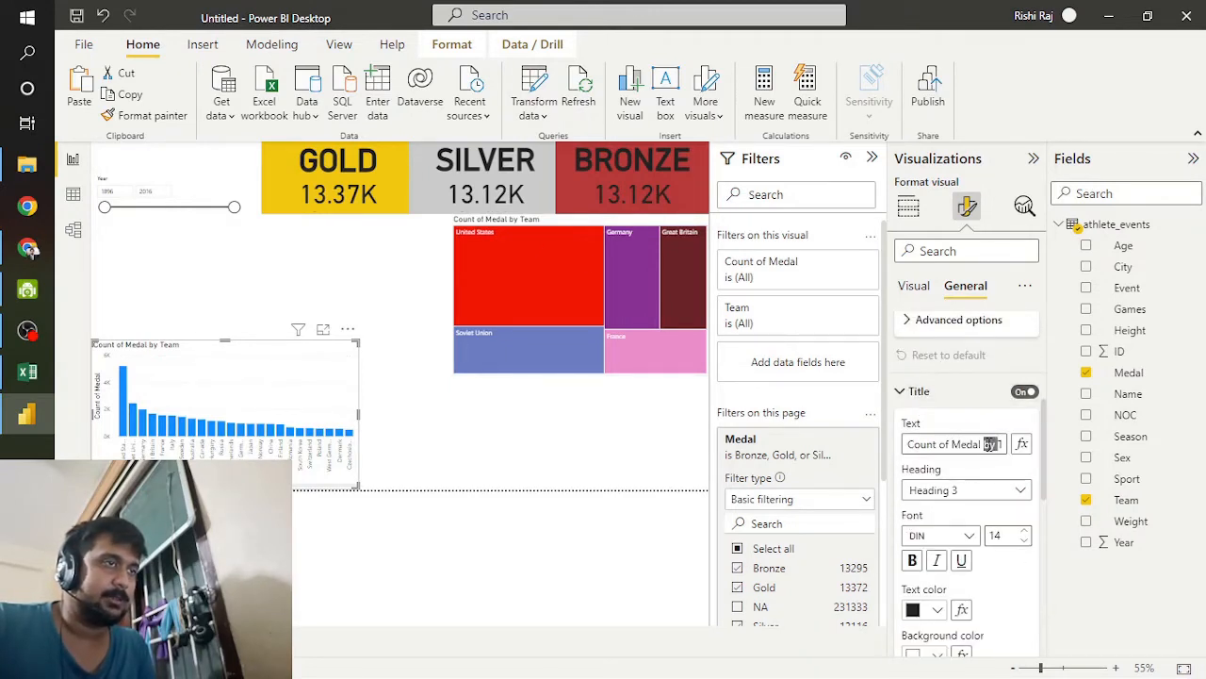
pyautogui.click(990, 444)
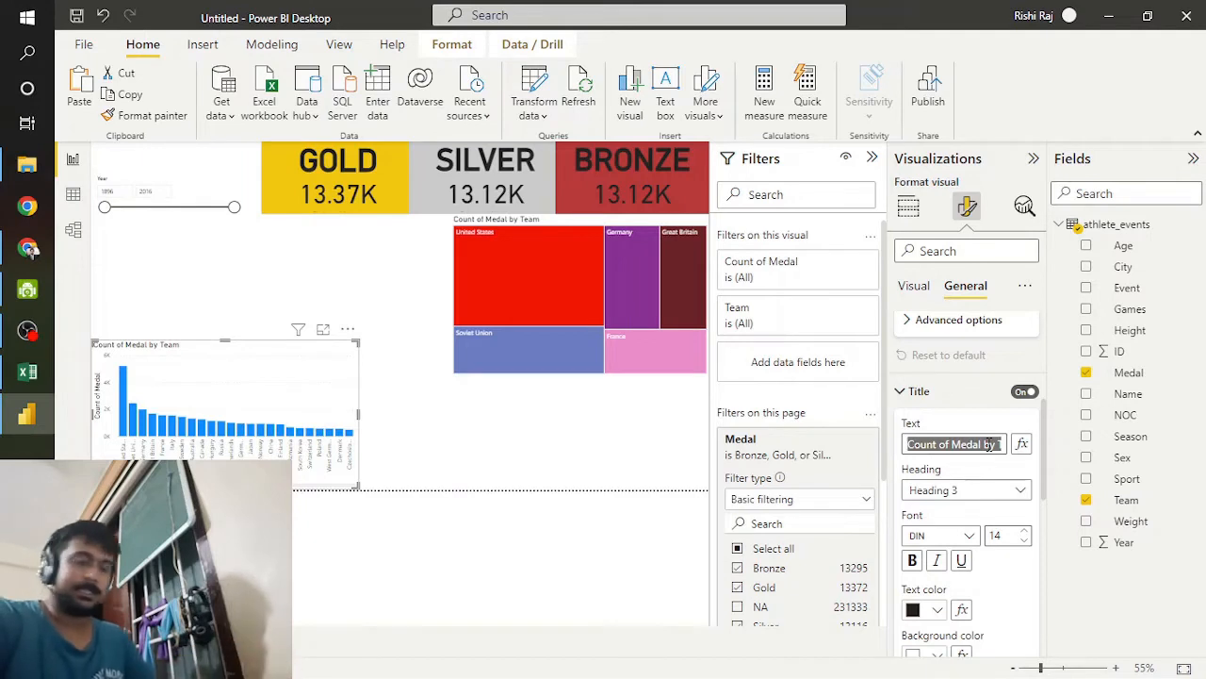
pyautogui.write('COUNTRY')
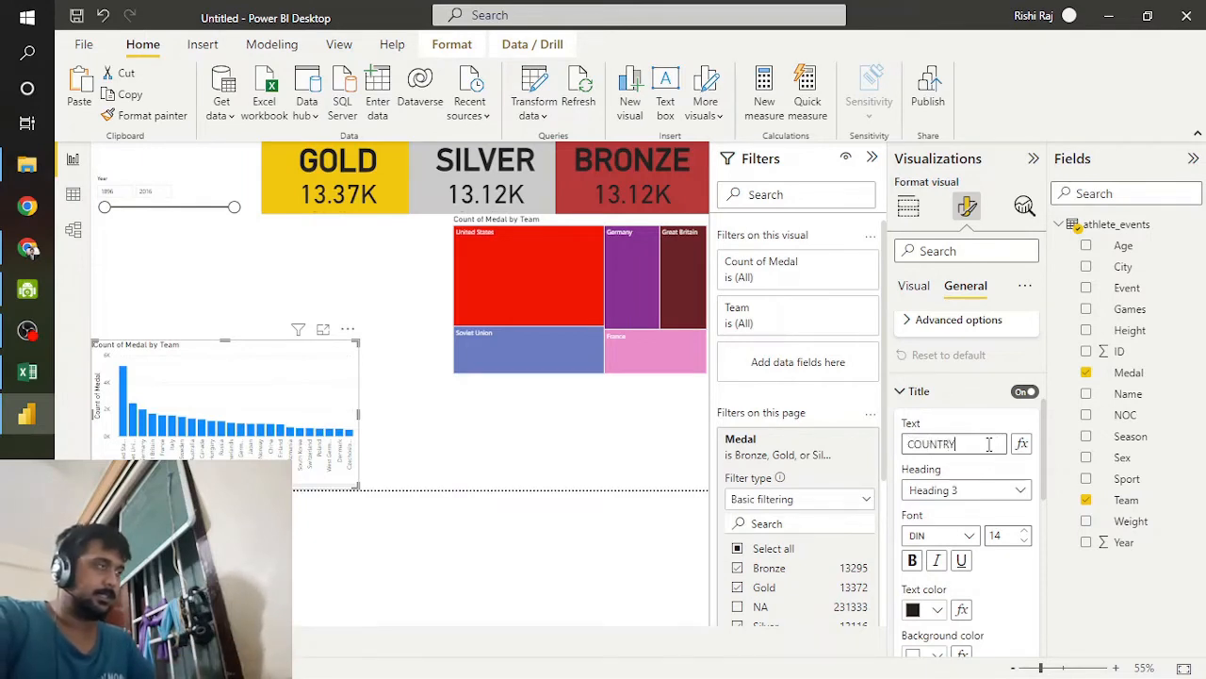
pyautogui.press('Return')
pyautogui.write('WISE M')
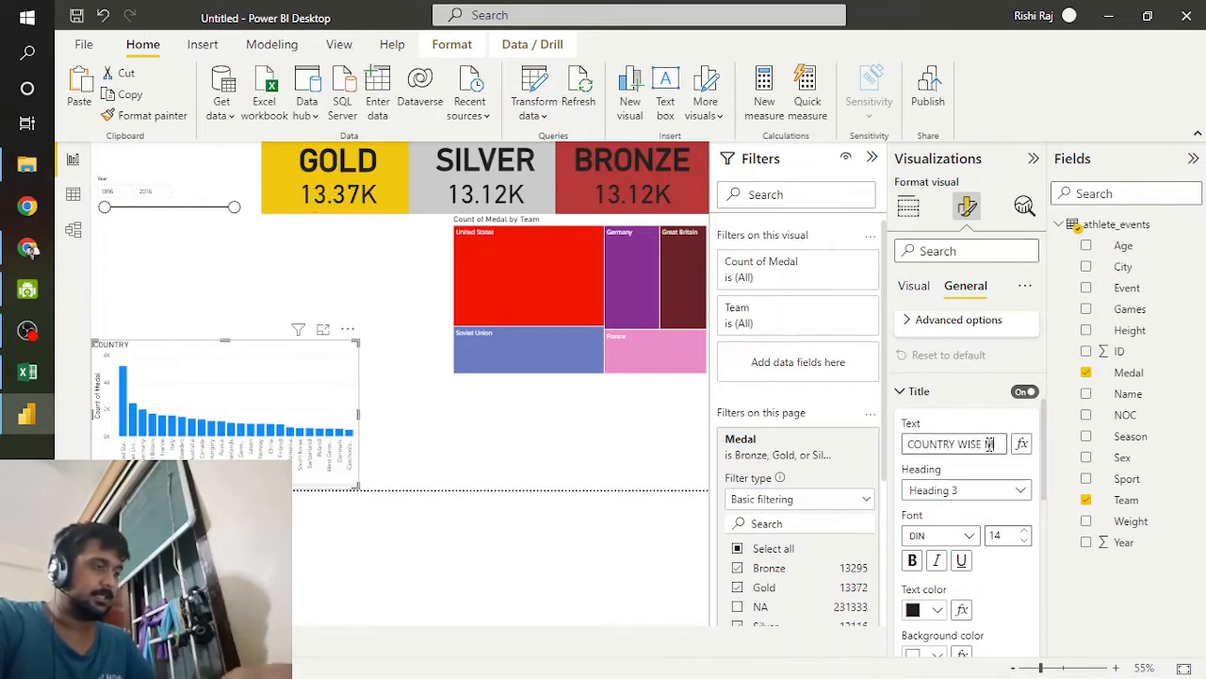
pyautogui.write('EDAL COUNT')
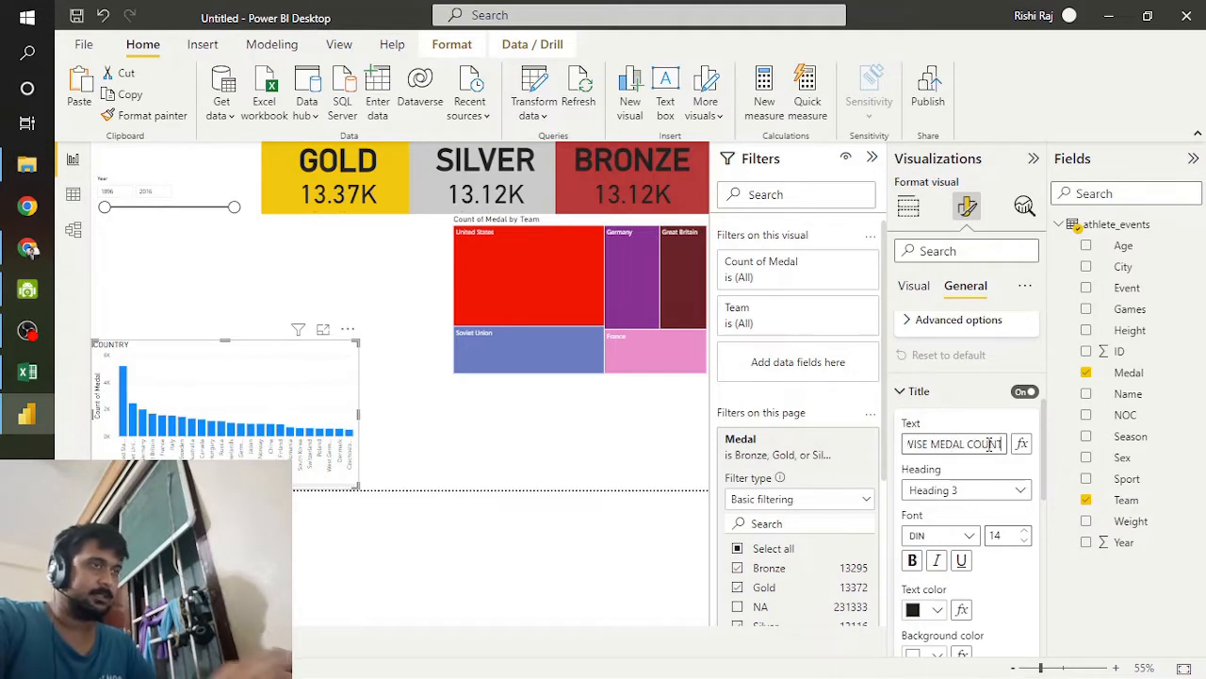
pyautogui.scroll(-3, 963, 603)
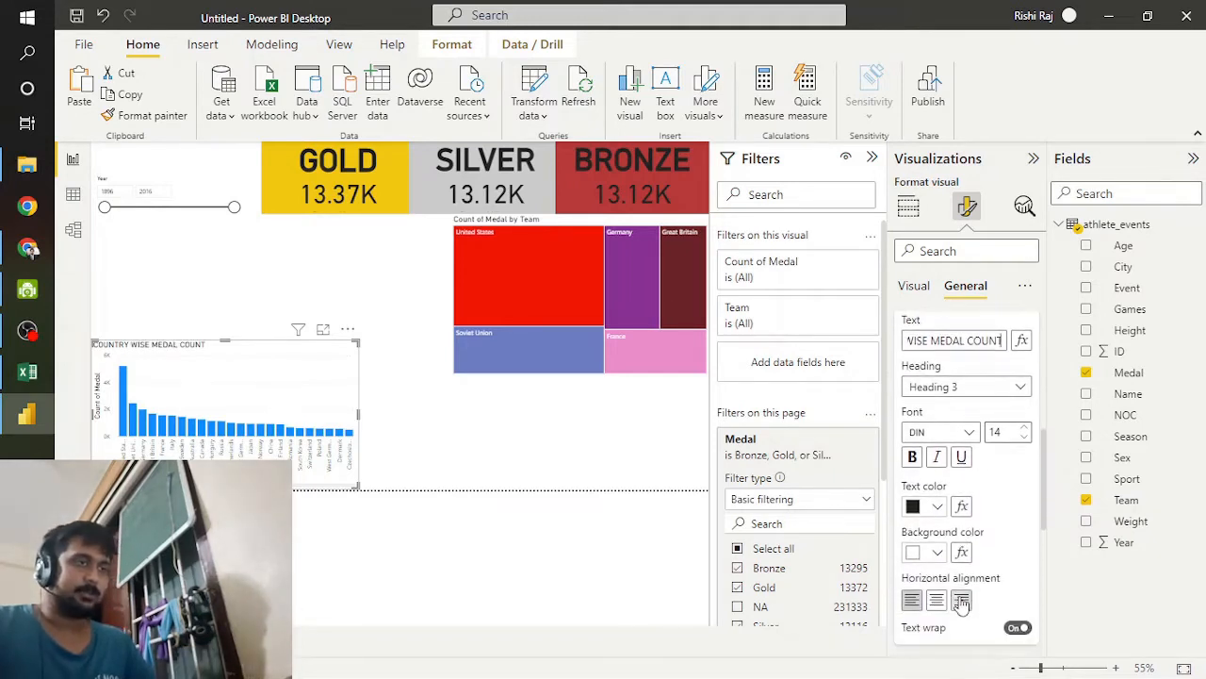
pyautogui.click(936, 599)
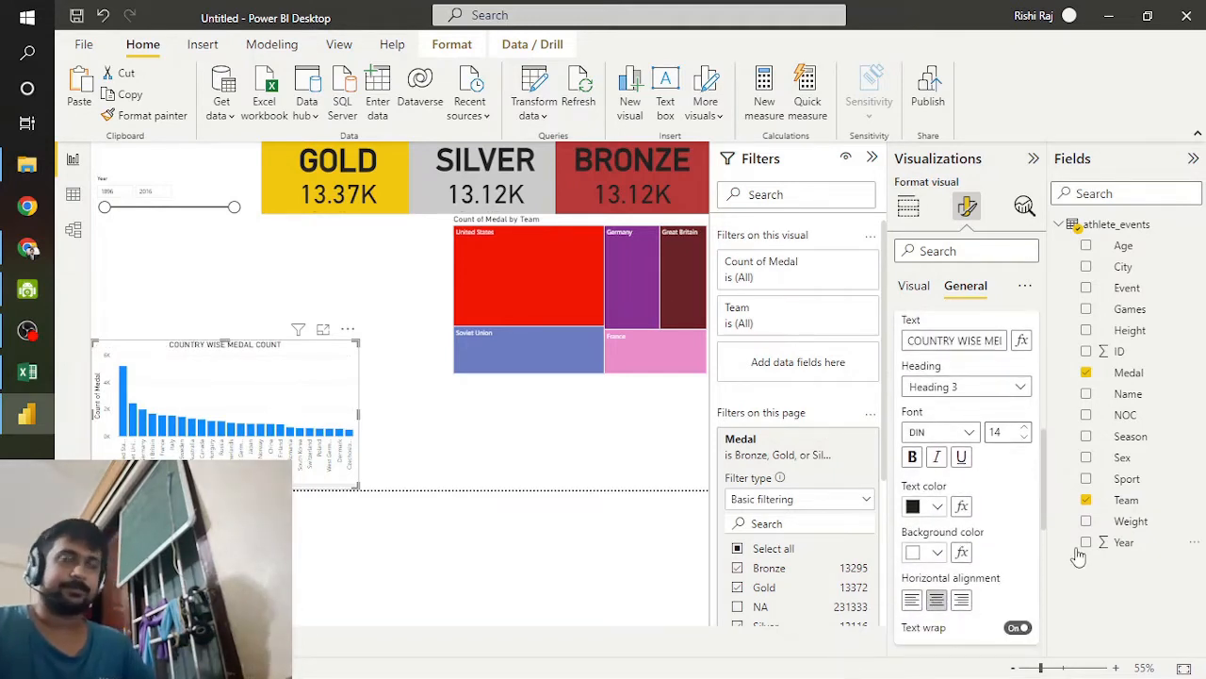
# Step: Set the column chart's background to light gray after trying yellow #e8d166 and light pink
pyautogui.scroll(-4, 952, 594)
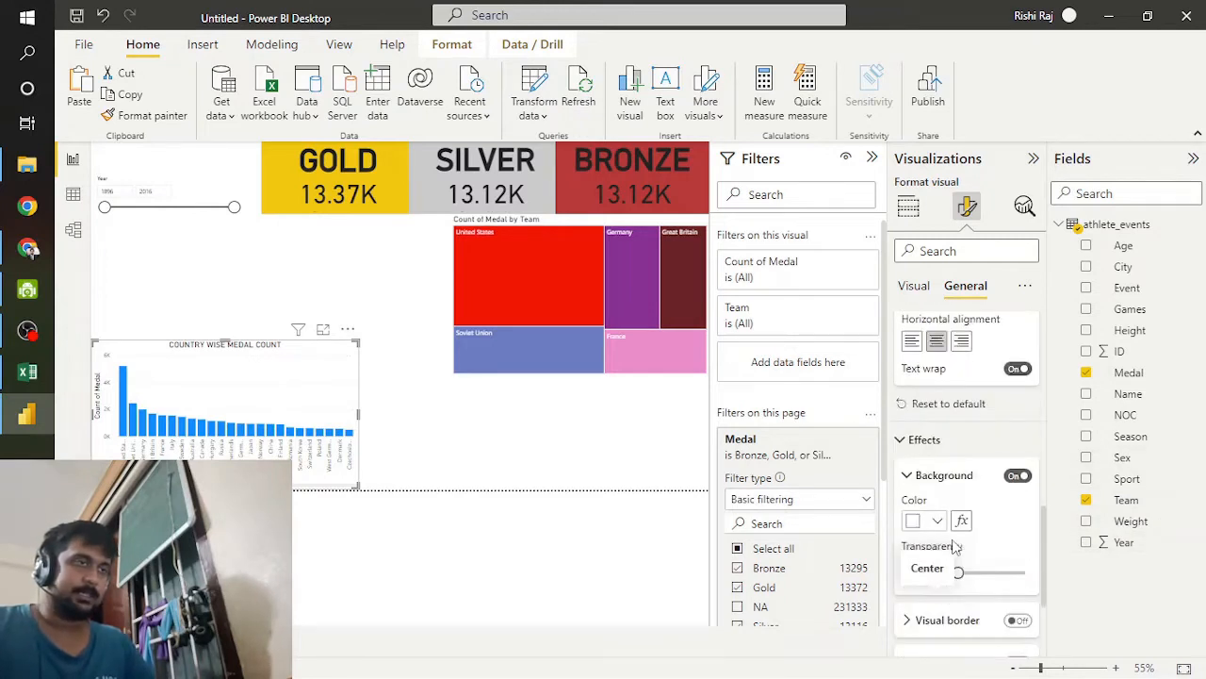
pyautogui.scroll(-1, 954, 547)
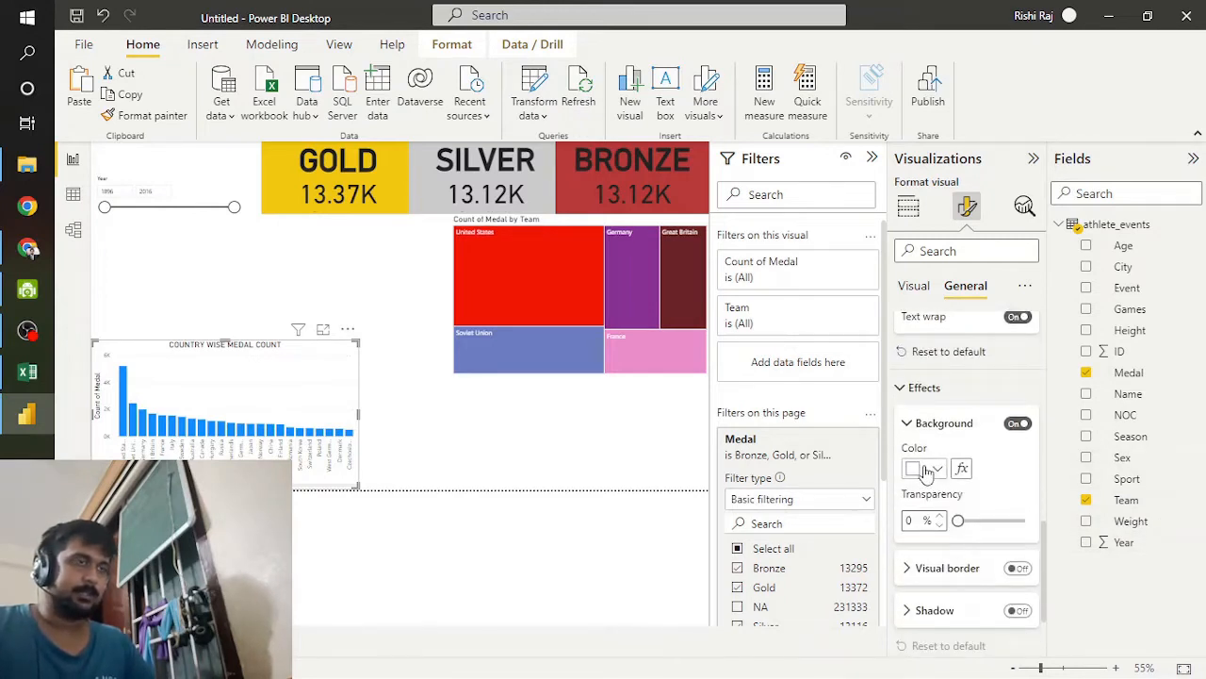
pyautogui.click(919, 470)
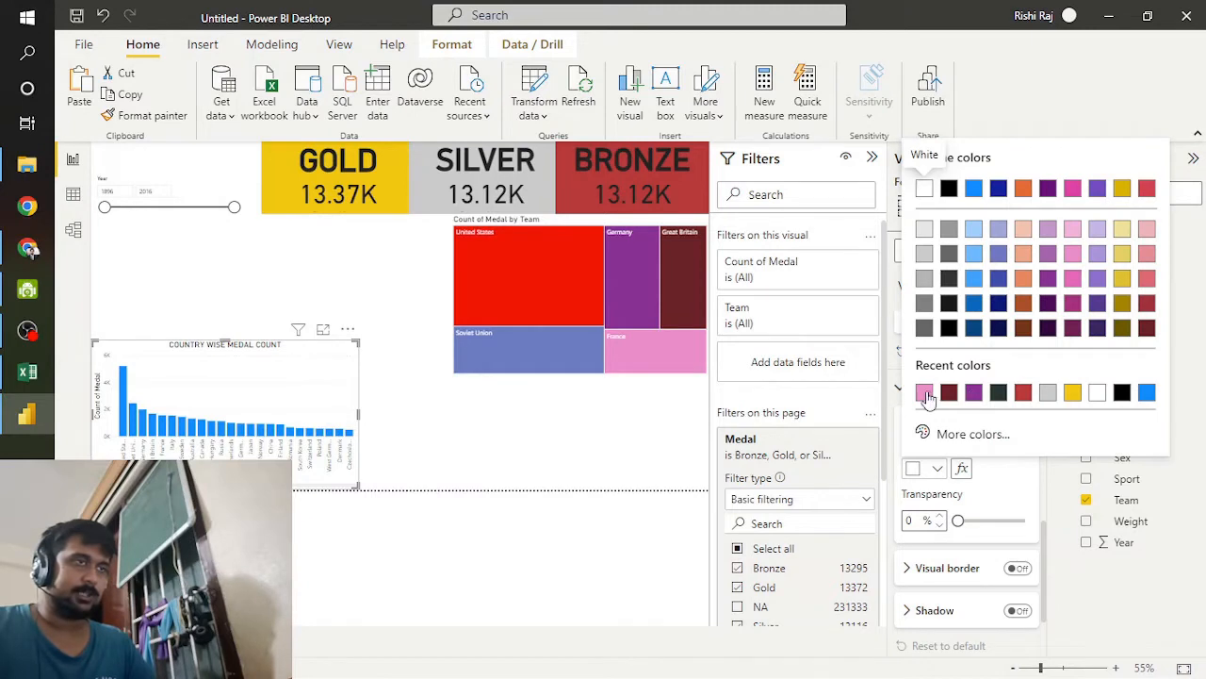
pyautogui.click(1121, 256)
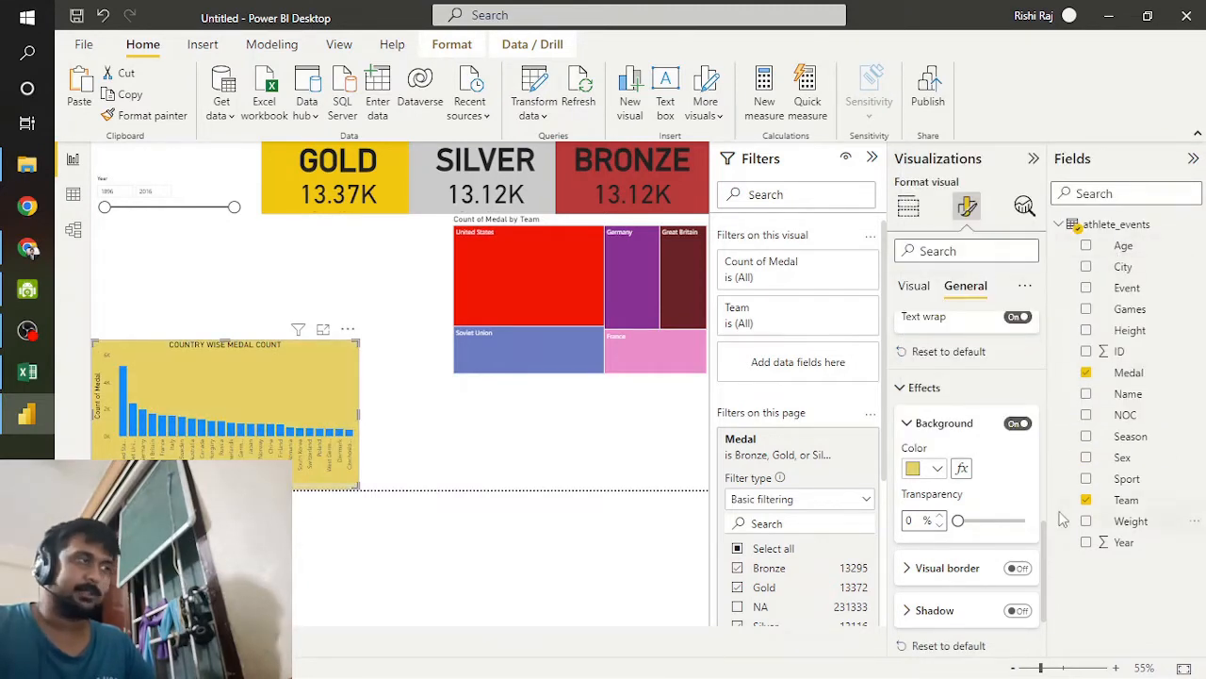
pyautogui.click(921, 471)
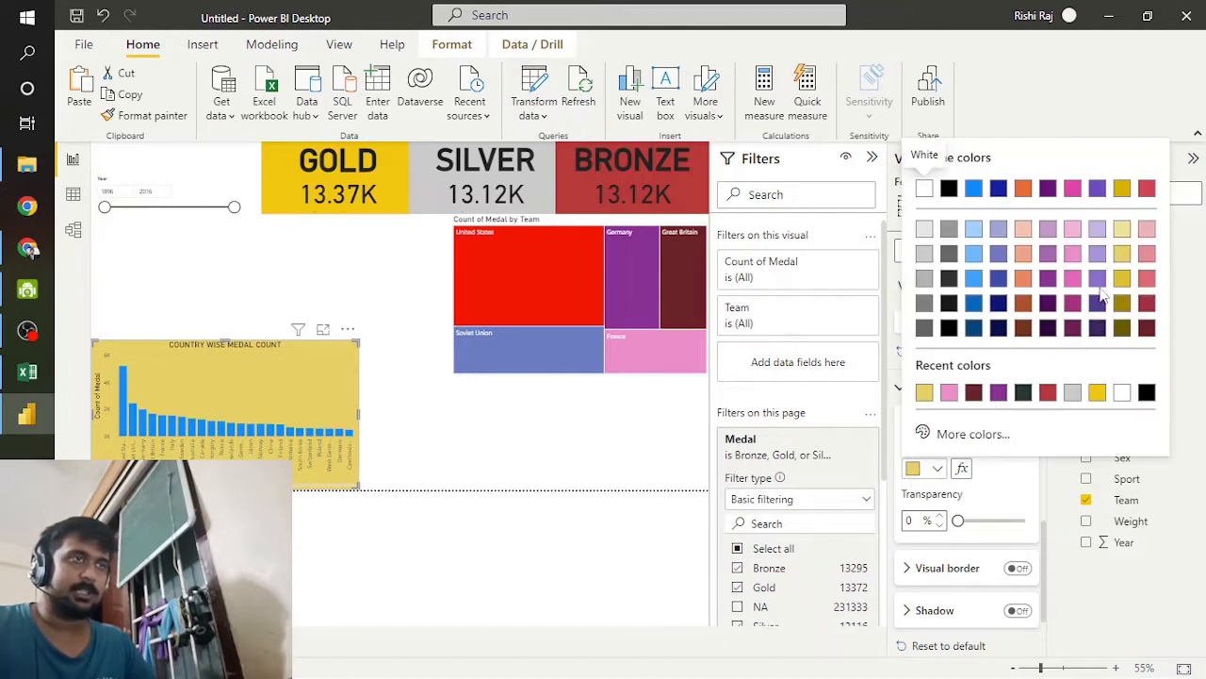
pyautogui.click(1073, 230)
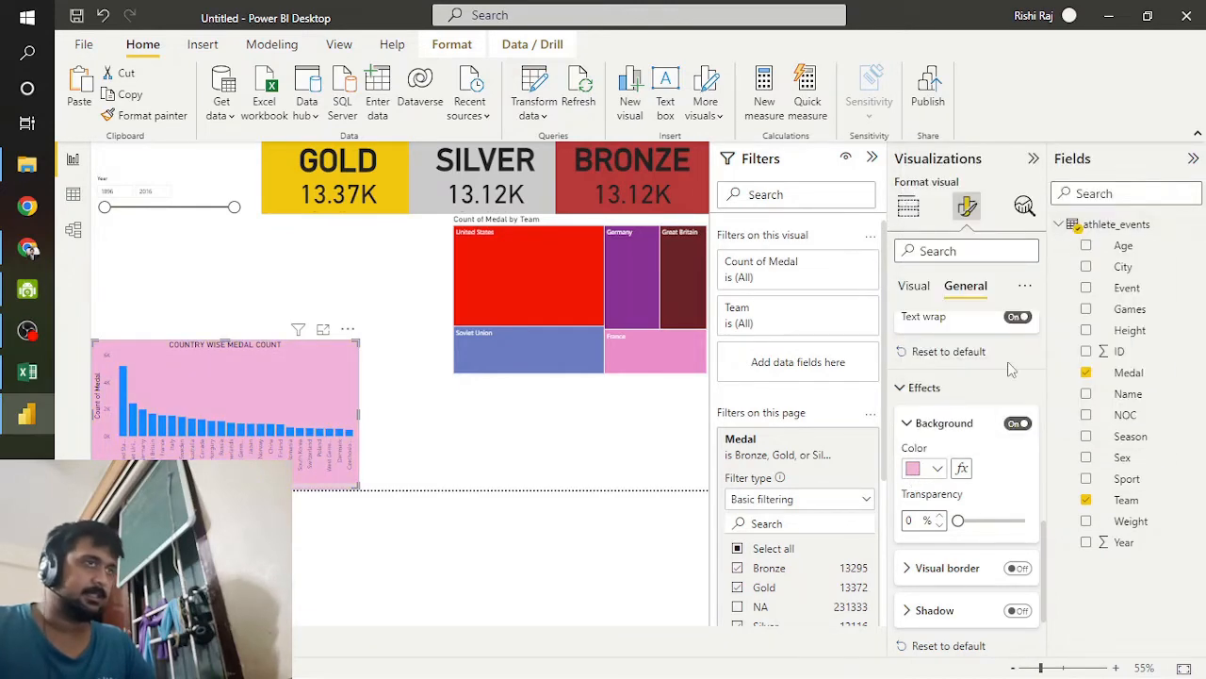
pyautogui.click(919, 471)
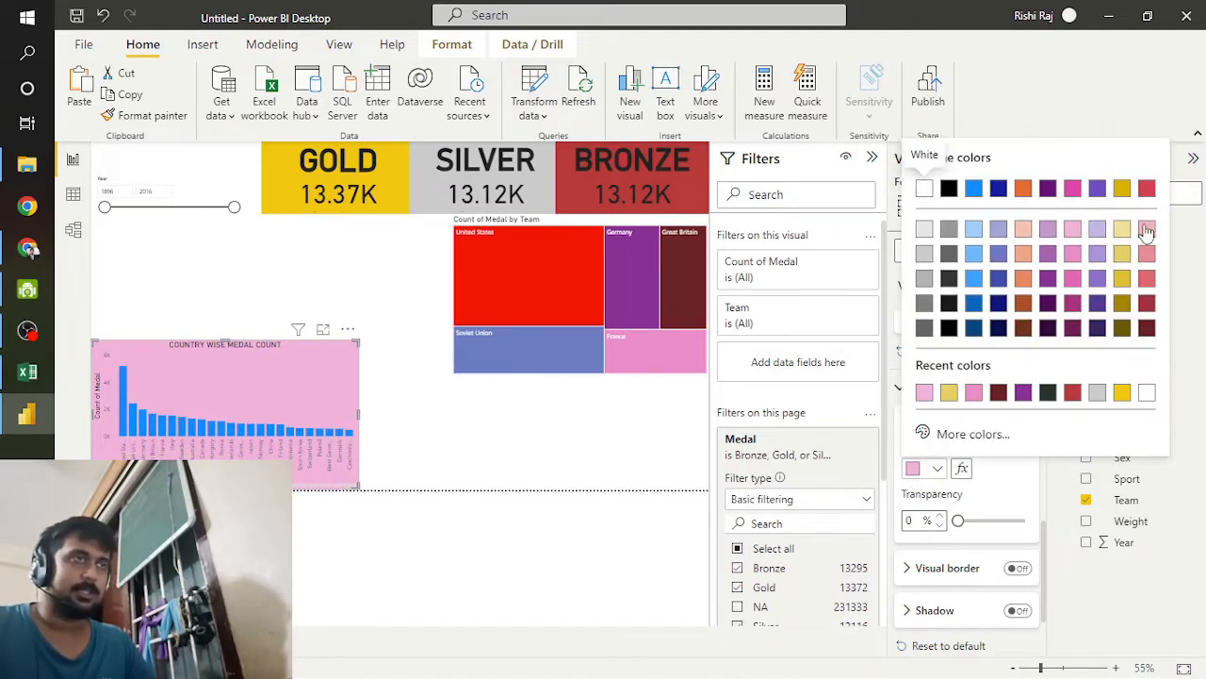
pyautogui.click(925, 253)
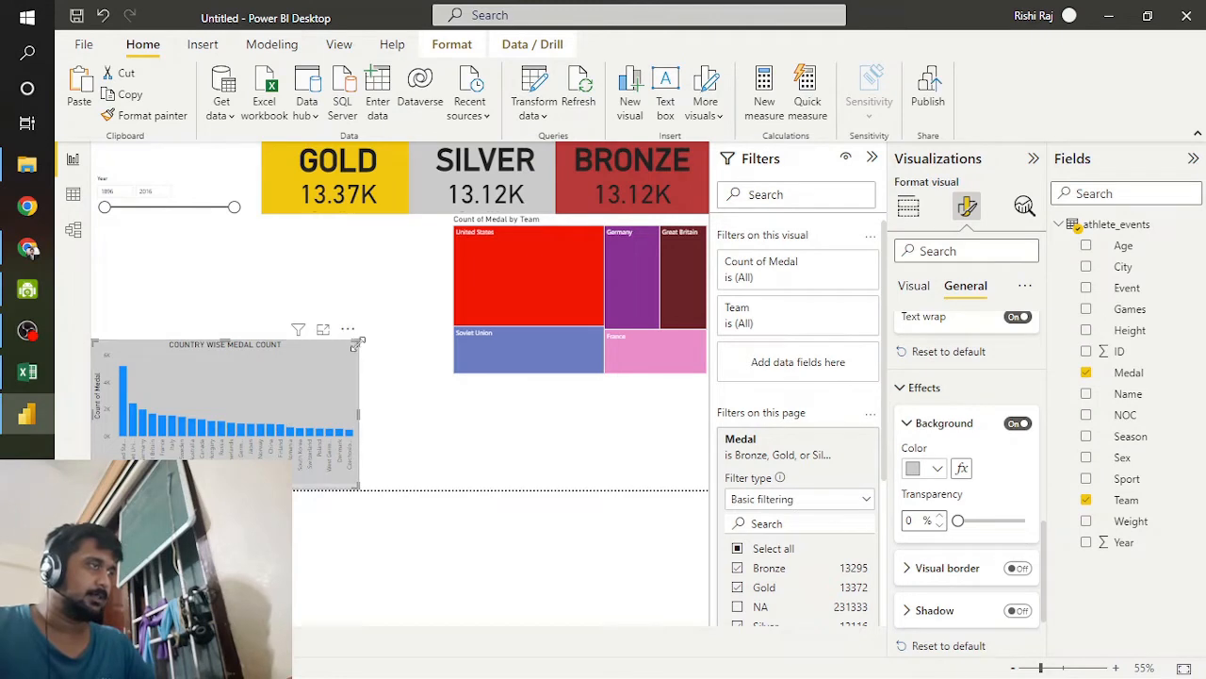
# Step: Fit the column chart beneath the treemap at the page's lower-right corner, and make the treemap shorter and slightly narrower
pyautogui.moveTo(358, 342); pyautogui.dragTo(698, 427)
pyautogui.moveTo(445, 364); pyautogui.dragTo(452, 381)
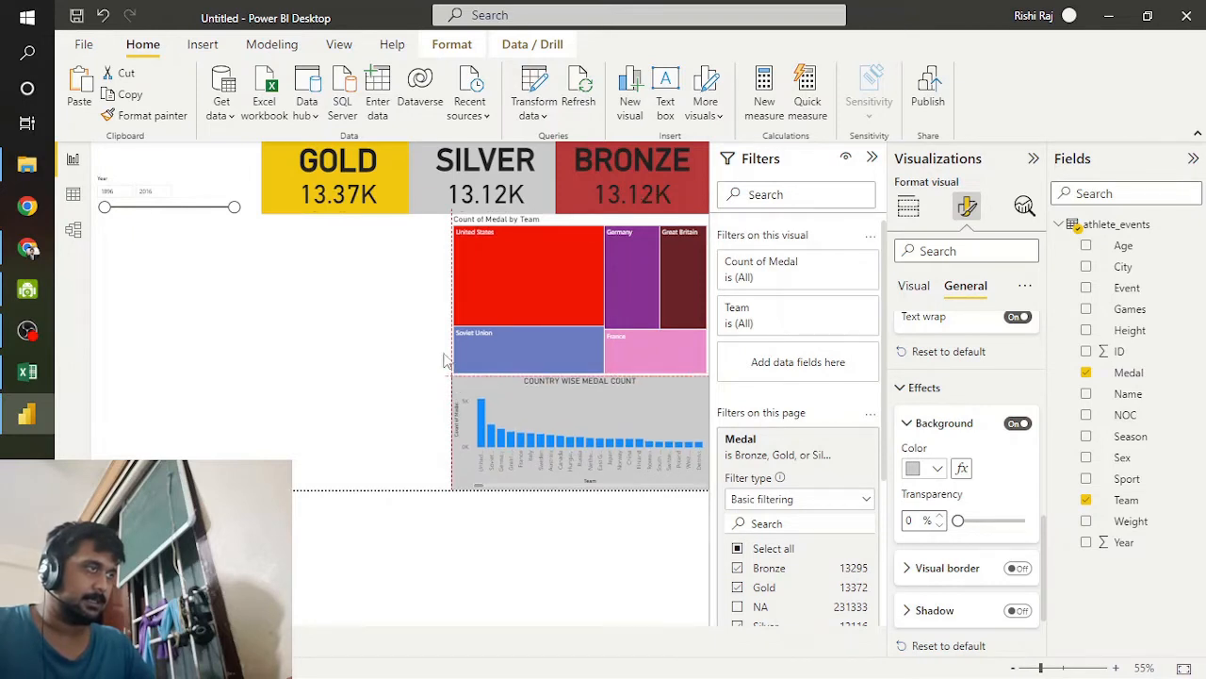
pyautogui.click(489, 271)
pyautogui.moveTo(457, 372); pyautogui.dragTo(462, 326)
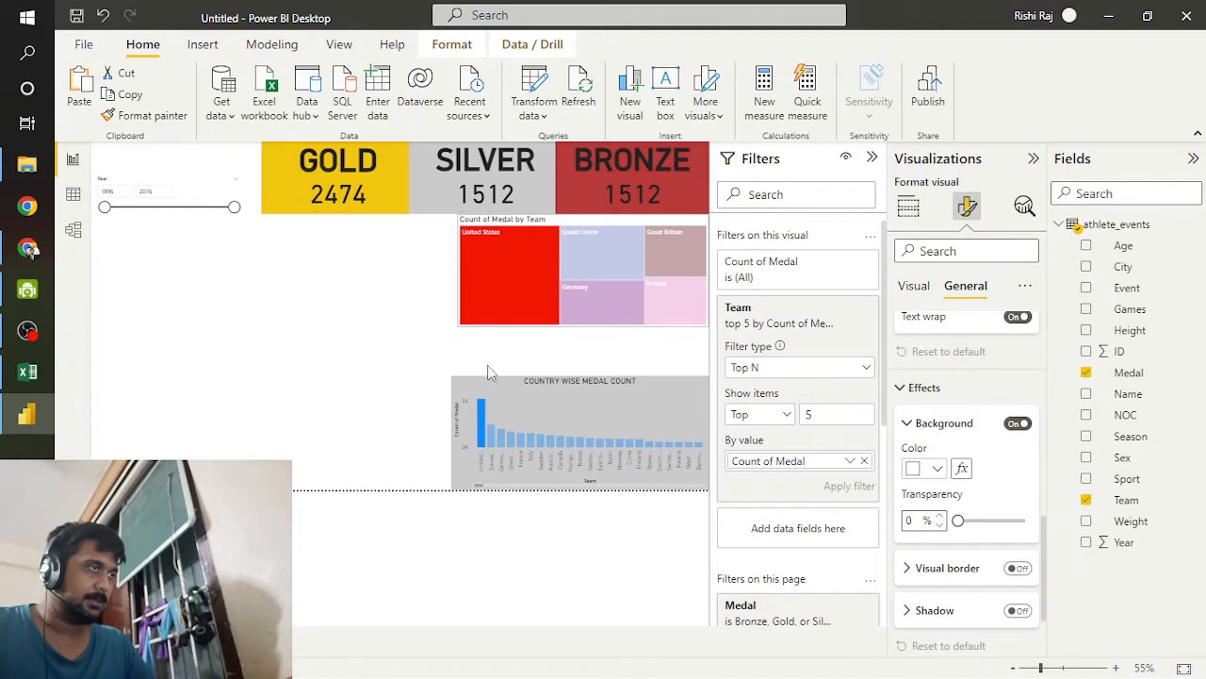
# Step: Extend the column chart's top edge upward to meet the bottom of the treemap
pyautogui.click(579, 377)
pyautogui.moveTo(580, 374); pyautogui.dragTo(580, 329)
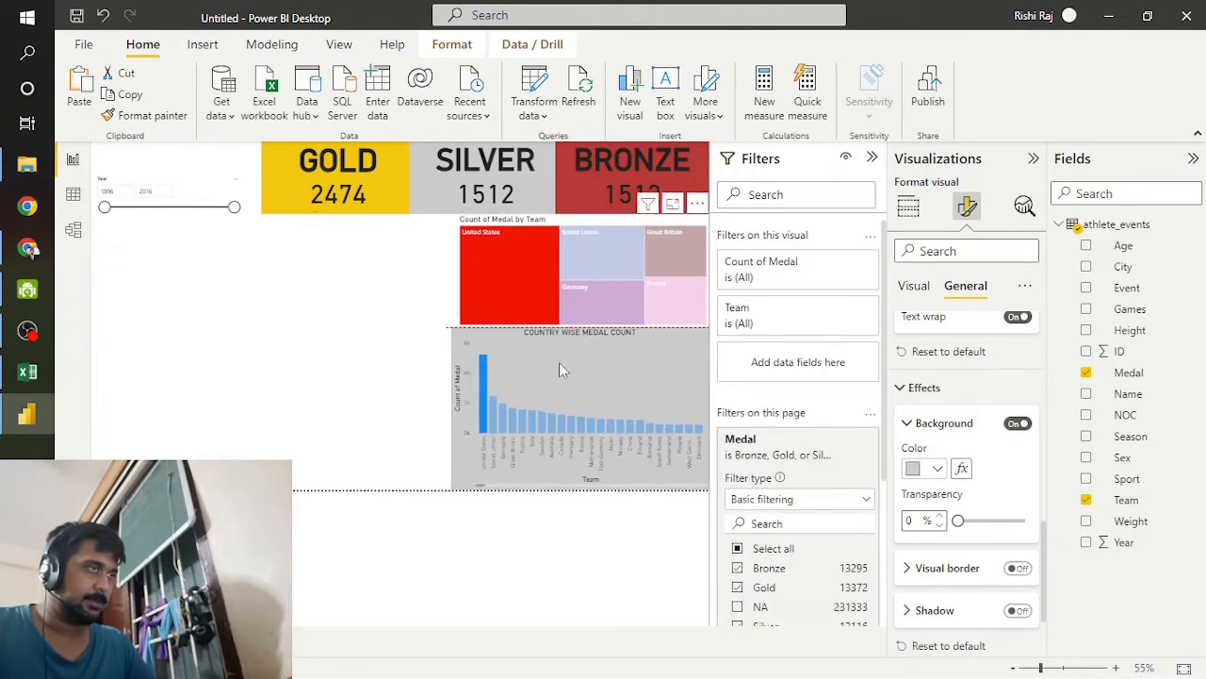
# Step: Check how the medal cards and treemap respond to selecting single countries in the column chart, including Sweden and Poland
pyautogui.click(541, 432)
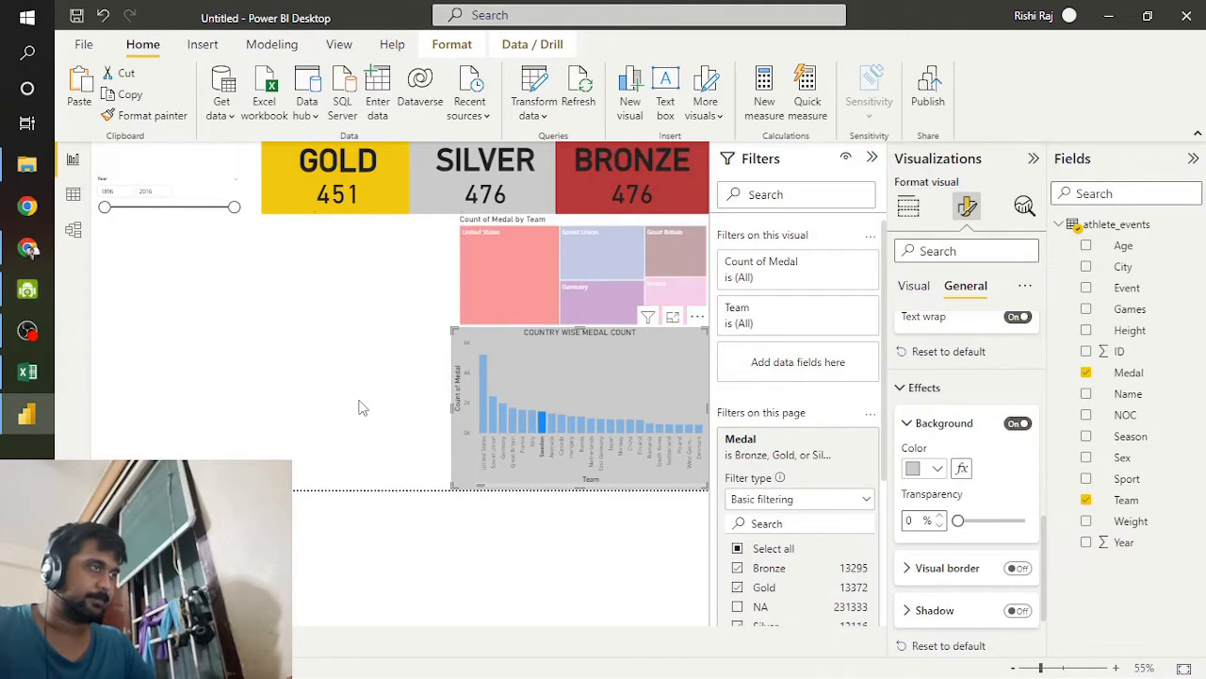
pyautogui.click(363, 407)
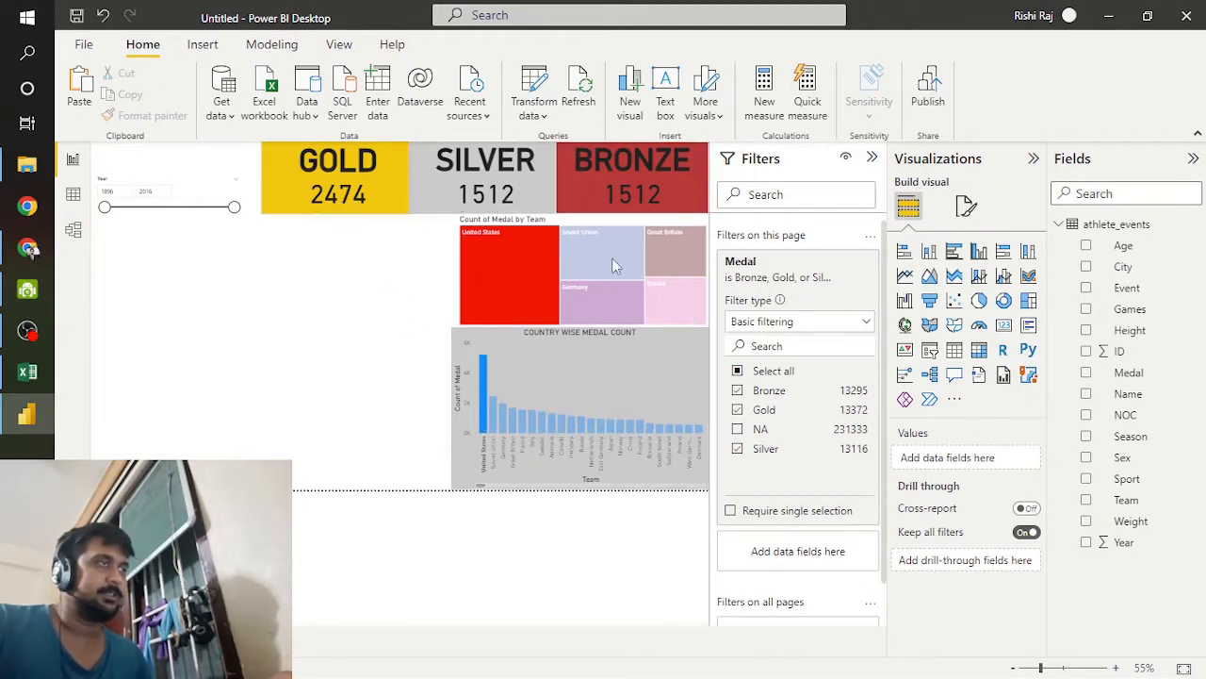
pyautogui.click(611, 429)
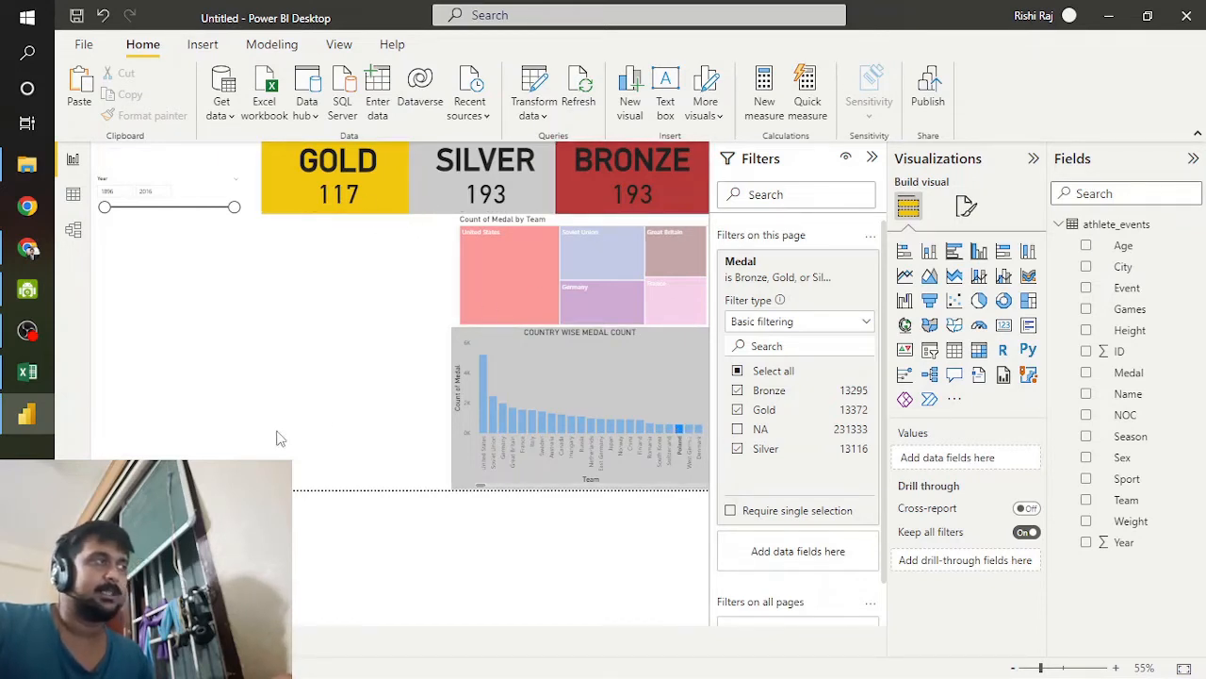
pyautogui.doubleClick(365, 432)
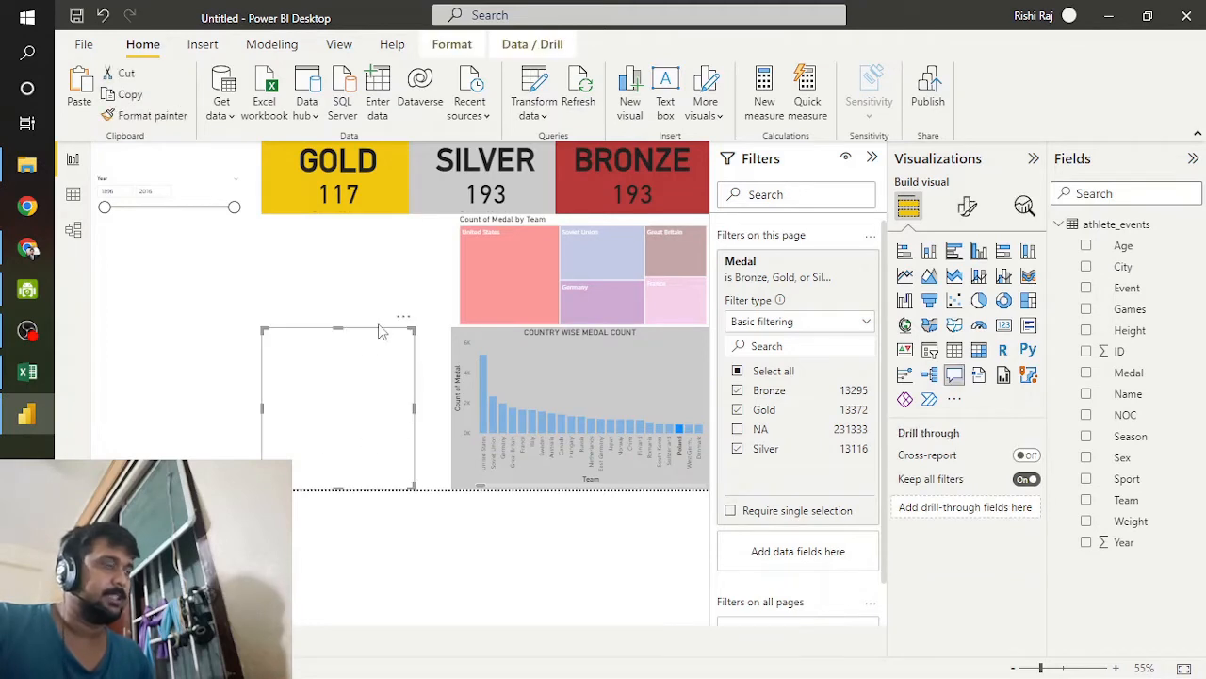
pyautogui.click(403, 324)
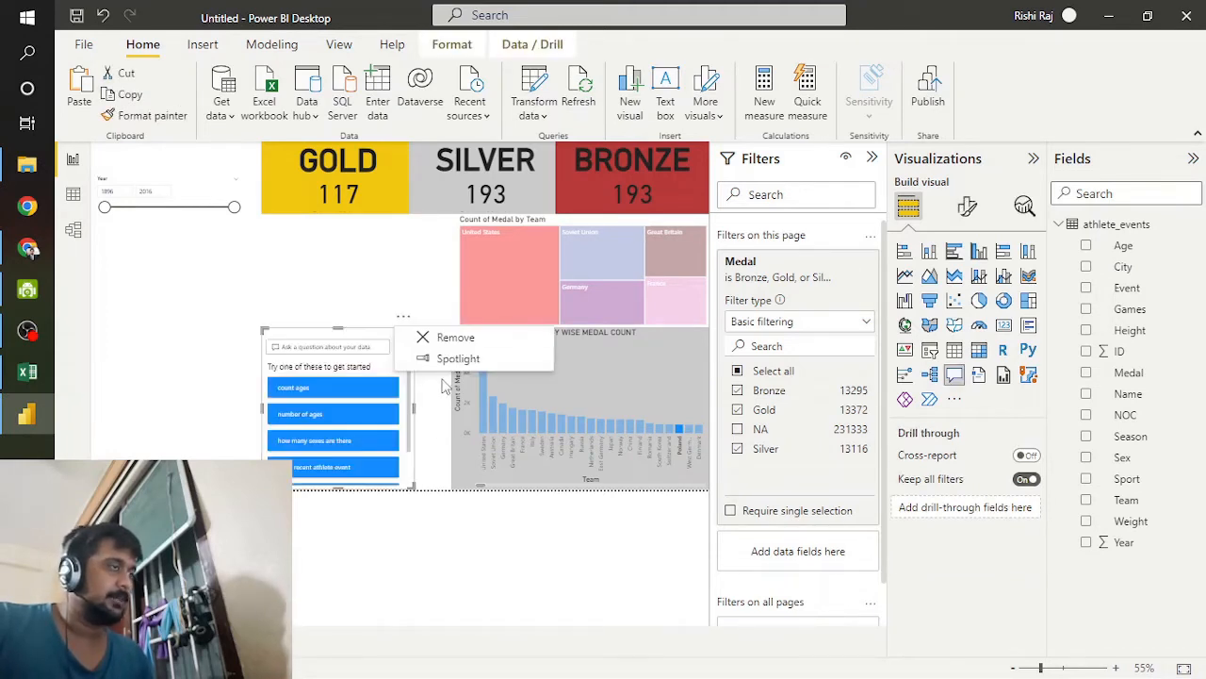
pyautogui.click(422, 337)
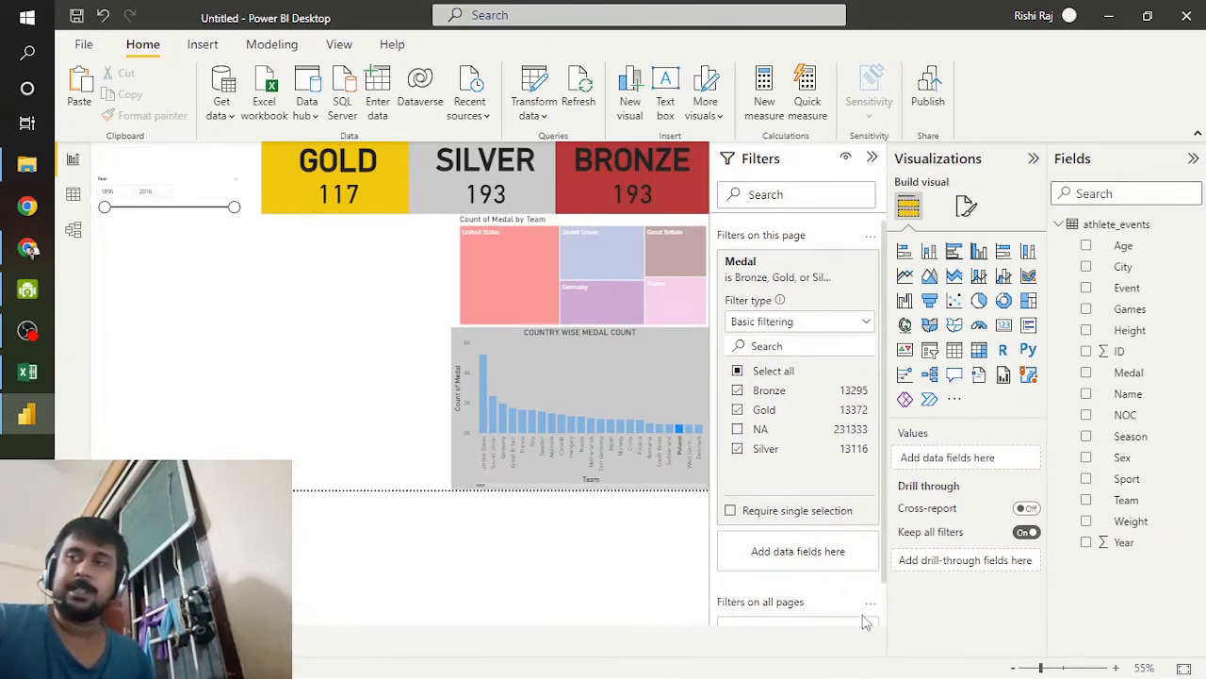
# Step: Insert a matrix visual beside the column chart at the page's bottom edge and enlarge it to the chart's height
pyautogui.click(979, 350)
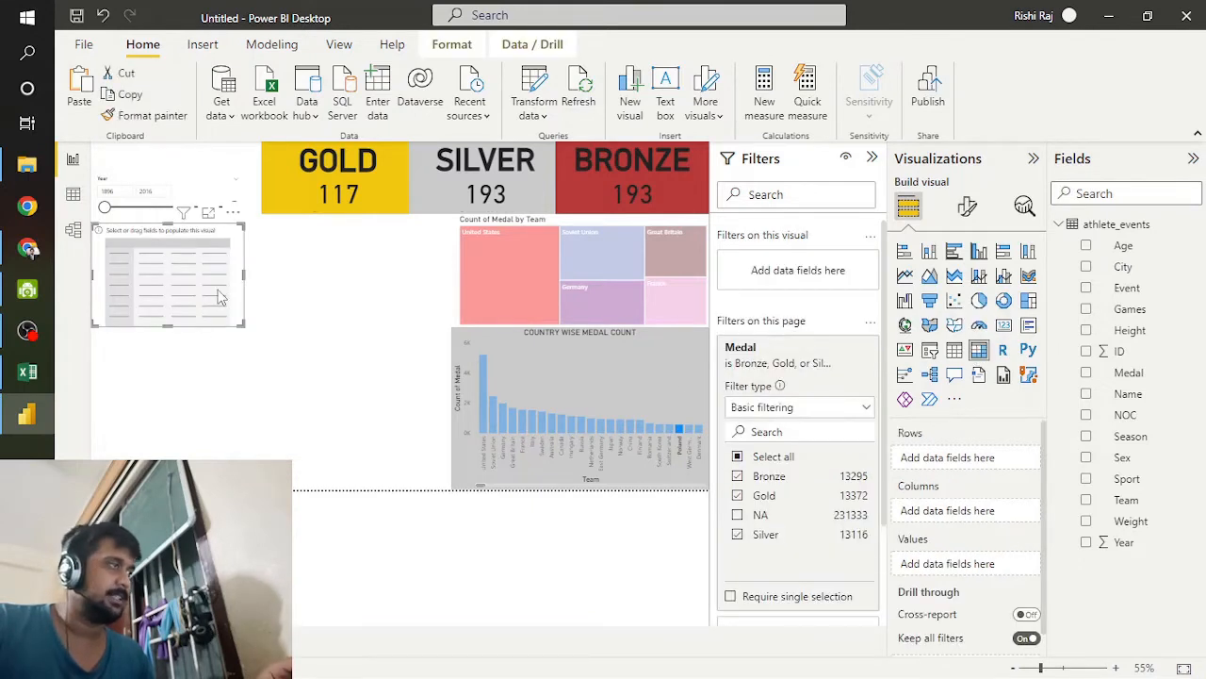
pyautogui.moveTo(220, 301); pyautogui.dragTo(427, 463)
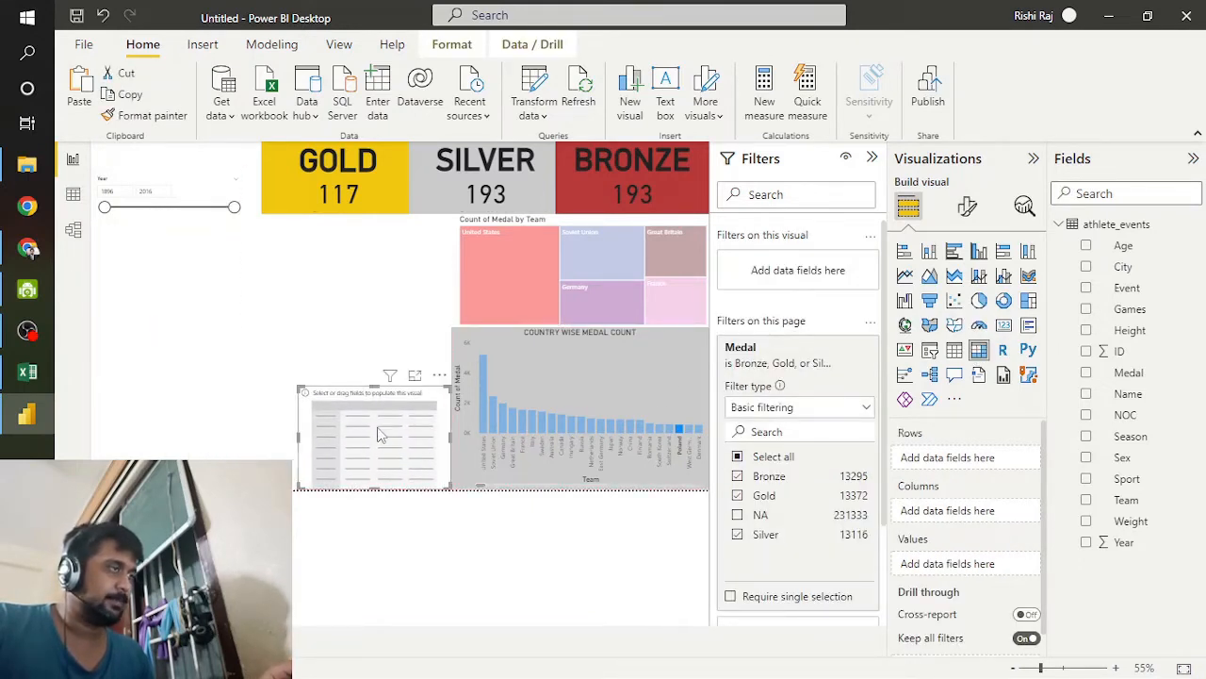
pyautogui.moveTo(302, 382); pyautogui.dragTo(283, 328)
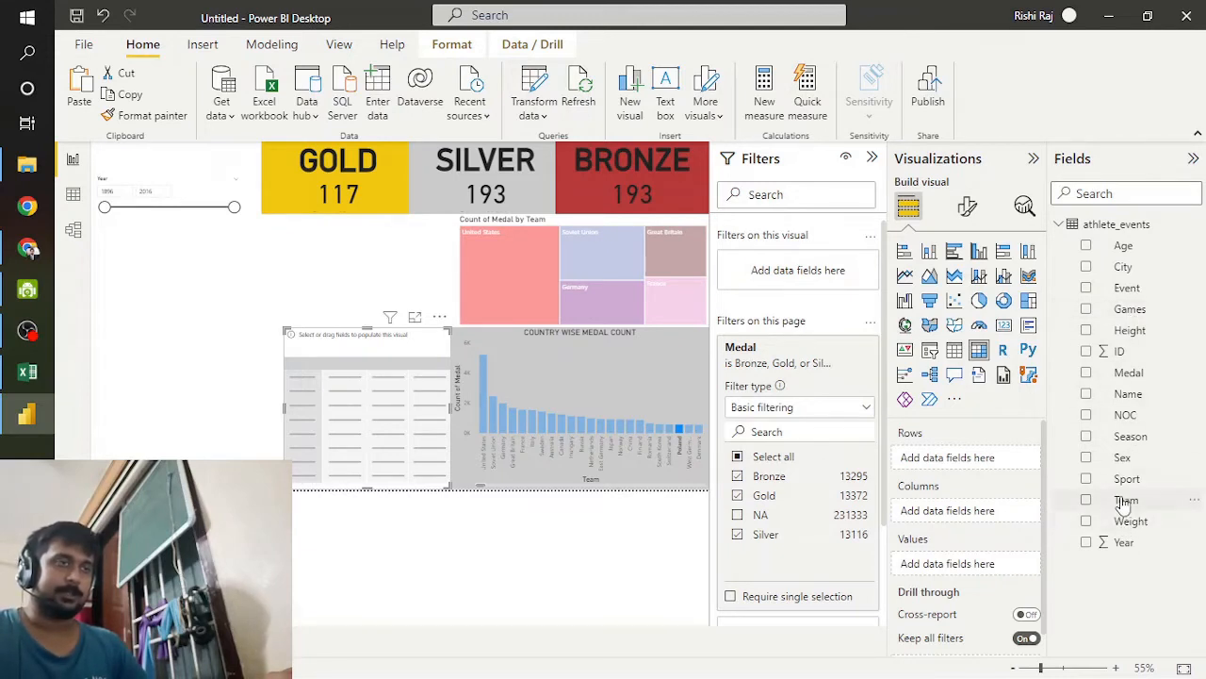
# Step: Fill the matrix with Sport as rows, Medal as columns and ID as values, and filter the page by the United States bar
pyautogui.moveTo(1126, 479); pyautogui.dragTo(978, 458)
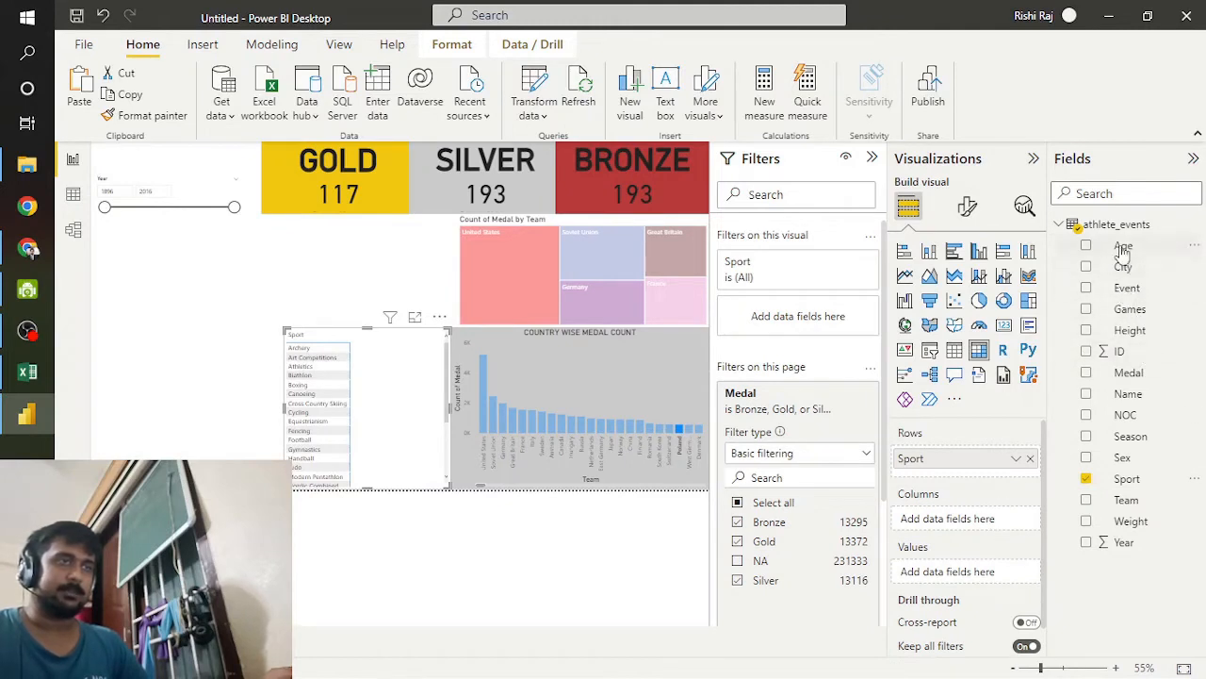
pyautogui.moveTo(1131, 373); pyautogui.dragTo(978, 522)
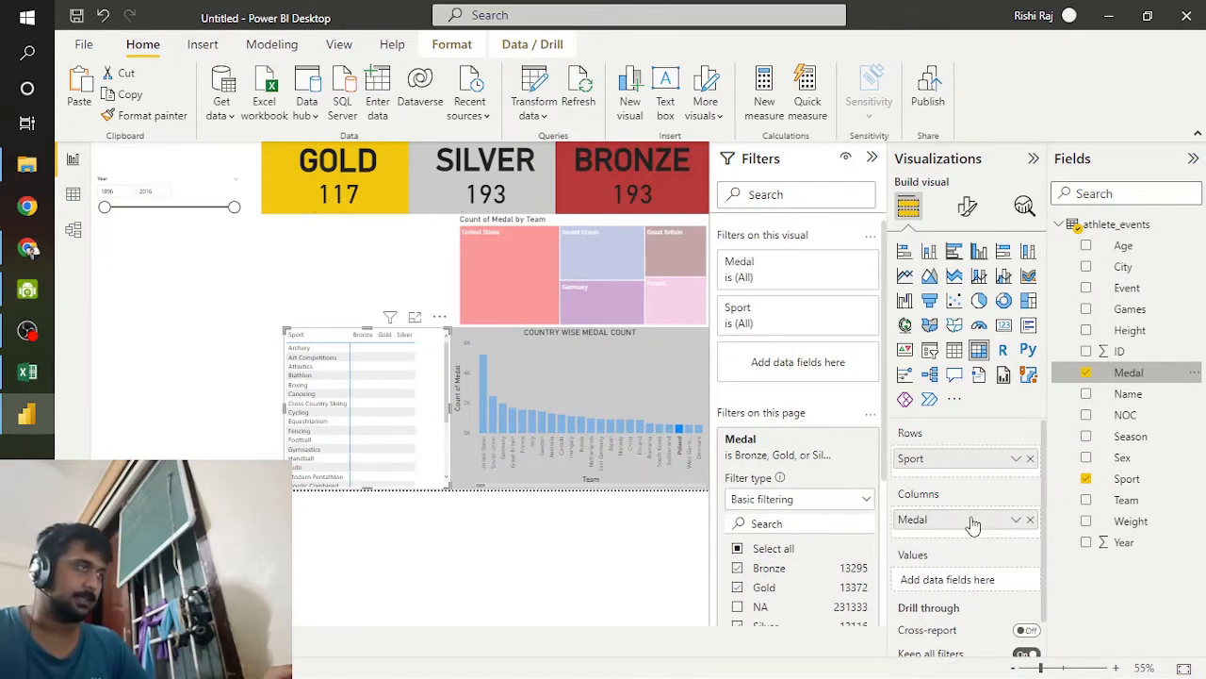
pyautogui.moveTo(1129, 372); pyautogui.dragTo(961, 582)
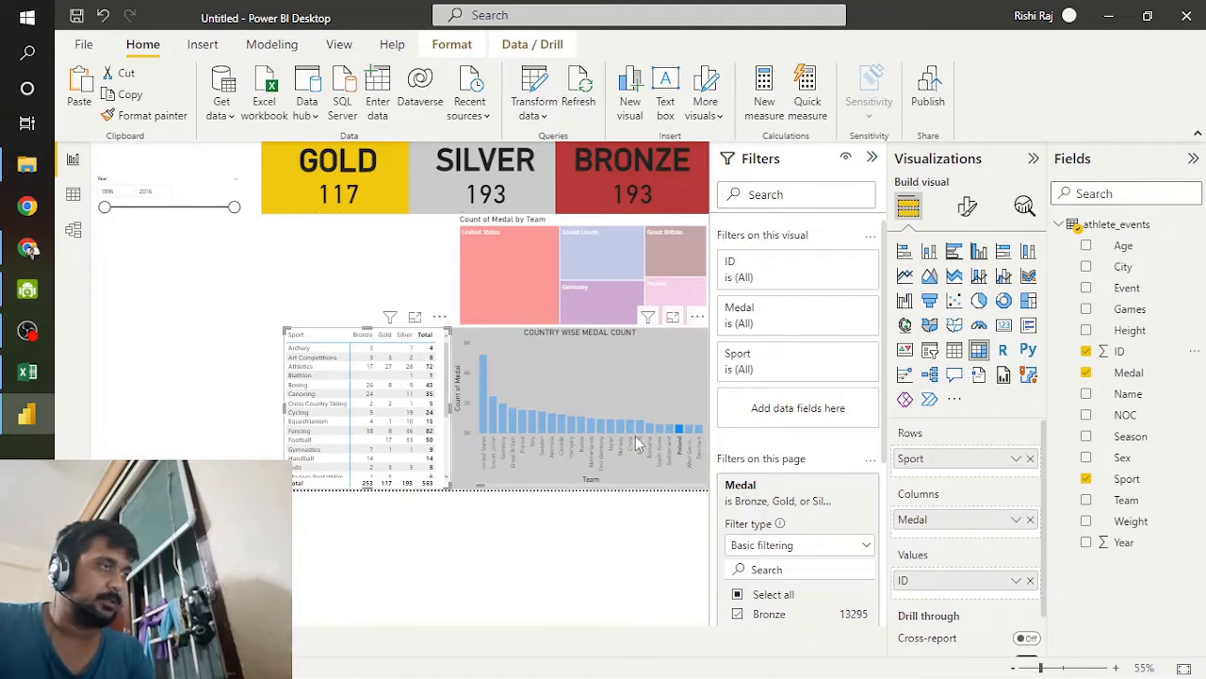
pyautogui.click(485, 416)
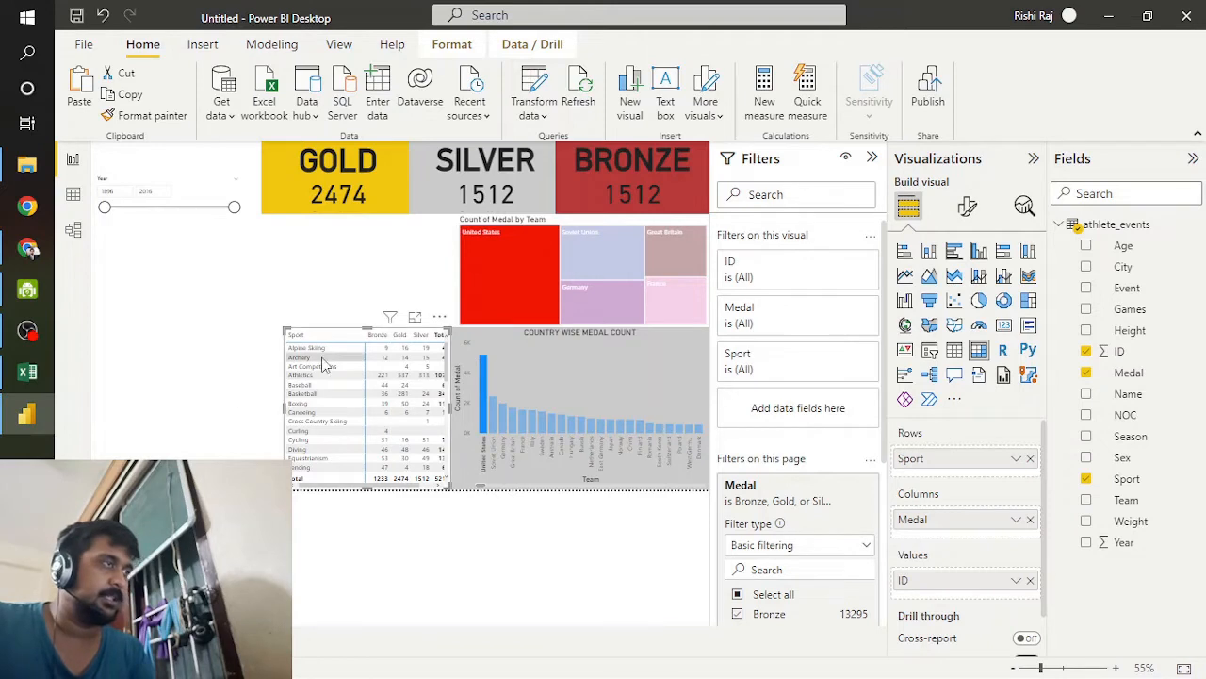
# Step: Apply the Bold header style preset to the sport matrix
pyautogui.click(967, 205)
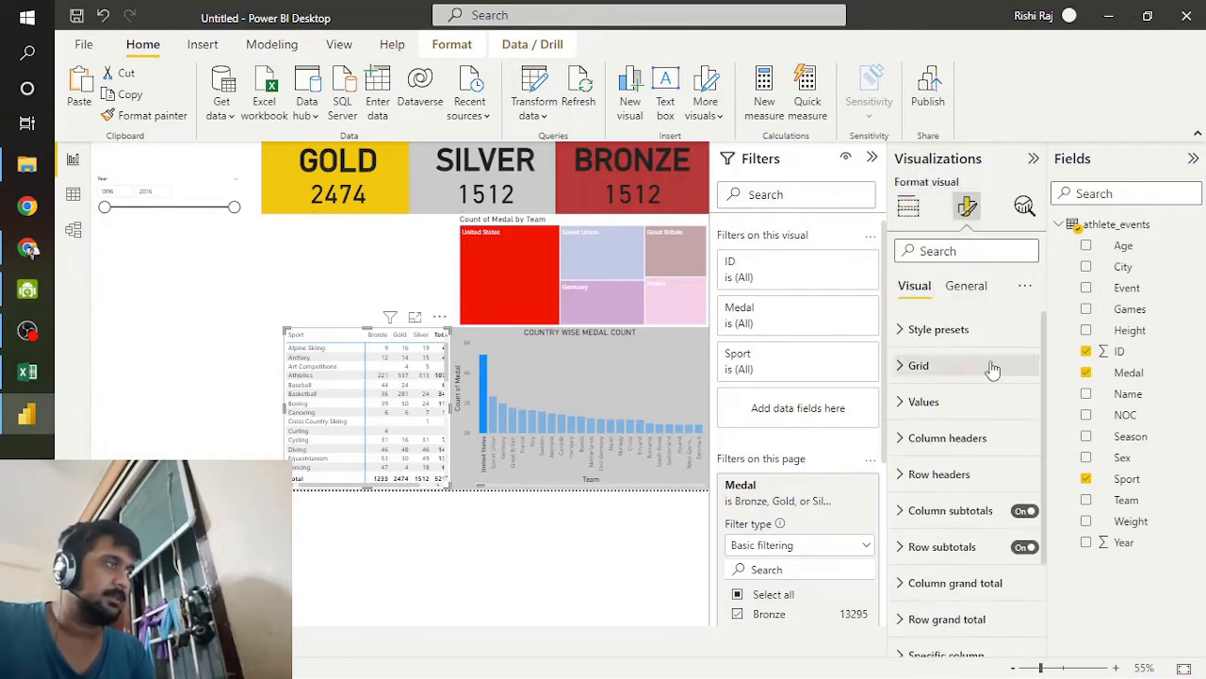
pyautogui.click(950, 288)
pyautogui.click(912, 288)
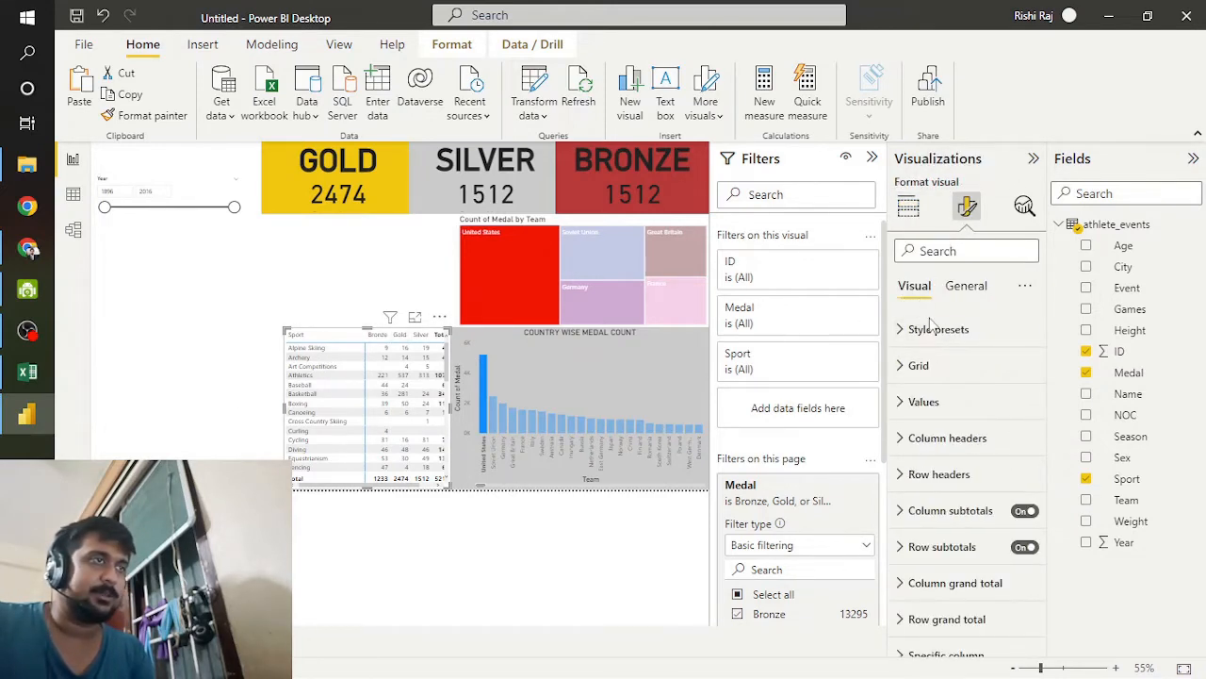
pyautogui.click(933, 330)
pyautogui.click(952, 365)
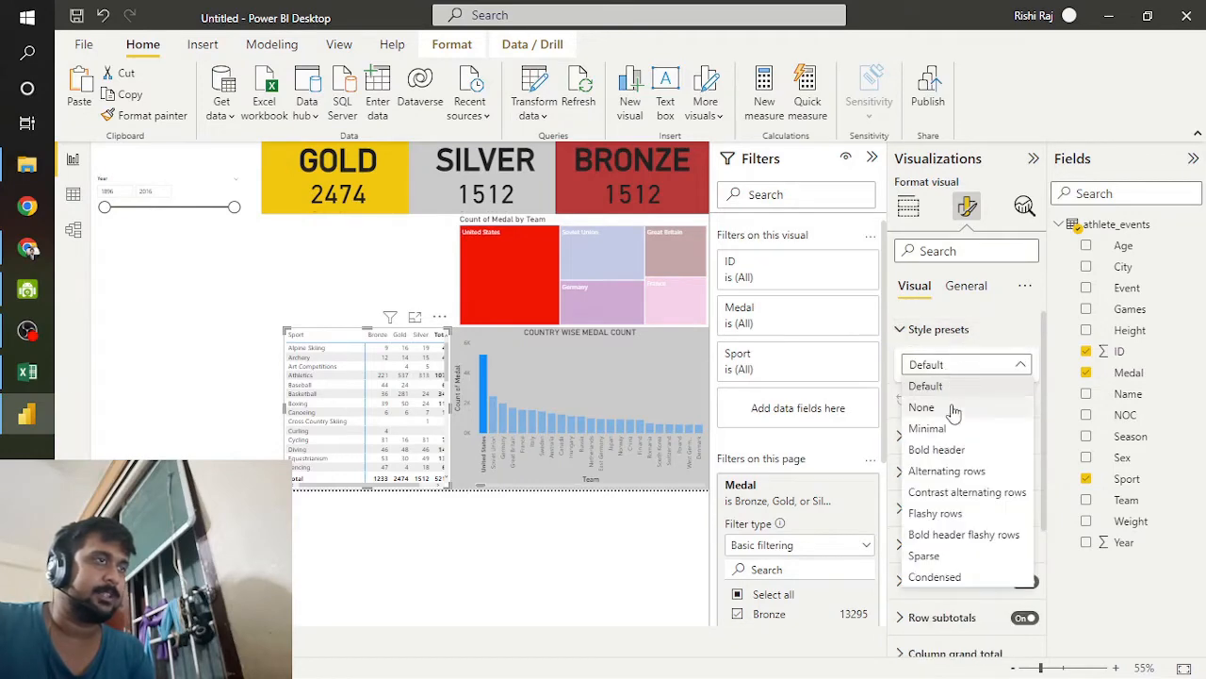
pyautogui.click(942, 452)
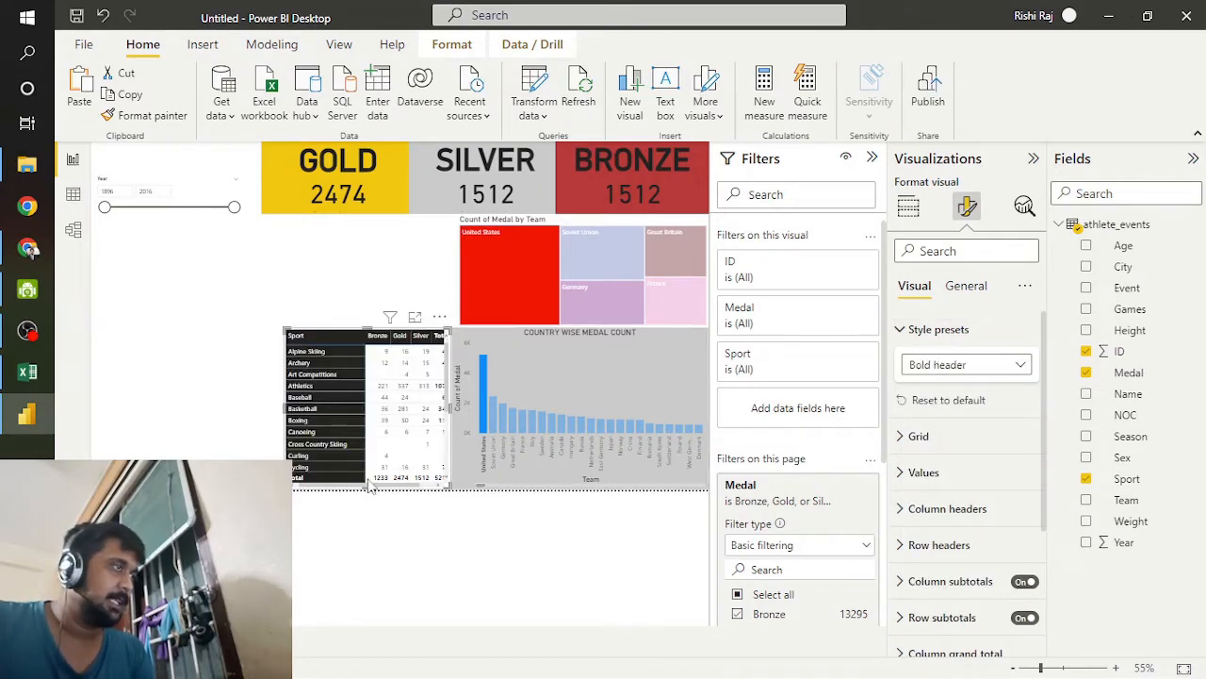
pyautogui.click(220, 435)
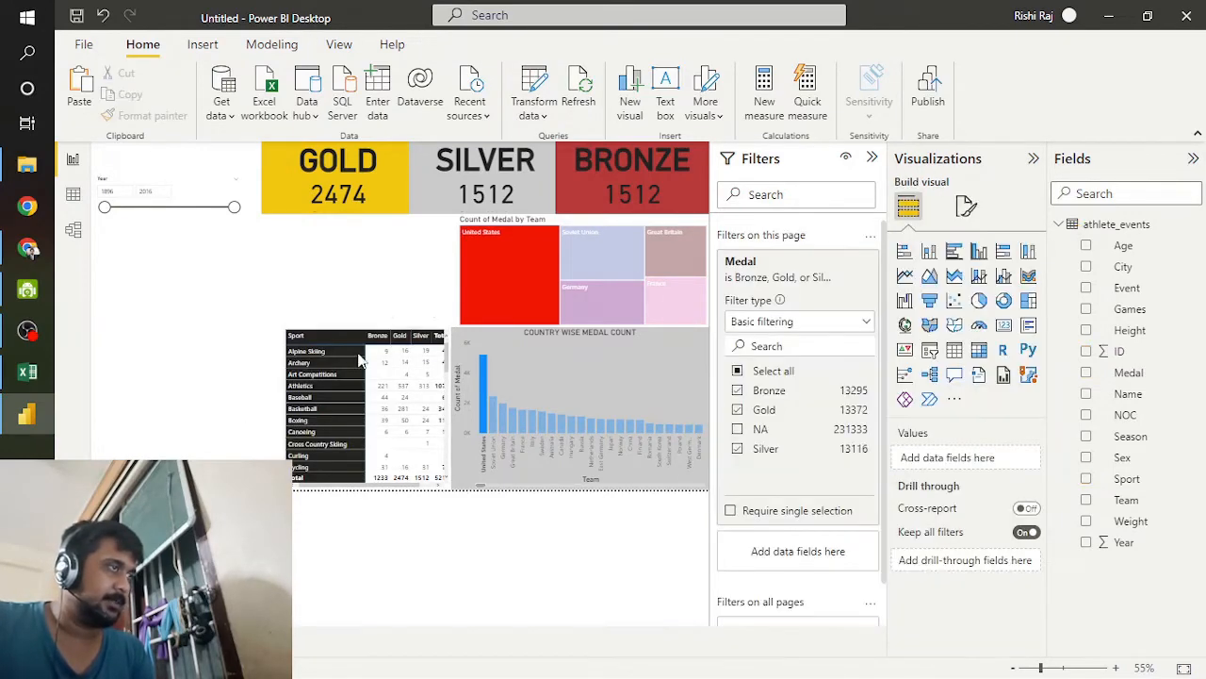
# Step: Widen the sport matrix until its Total column fits, and align its top edge with the column chart
pyautogui.click(290, 344)
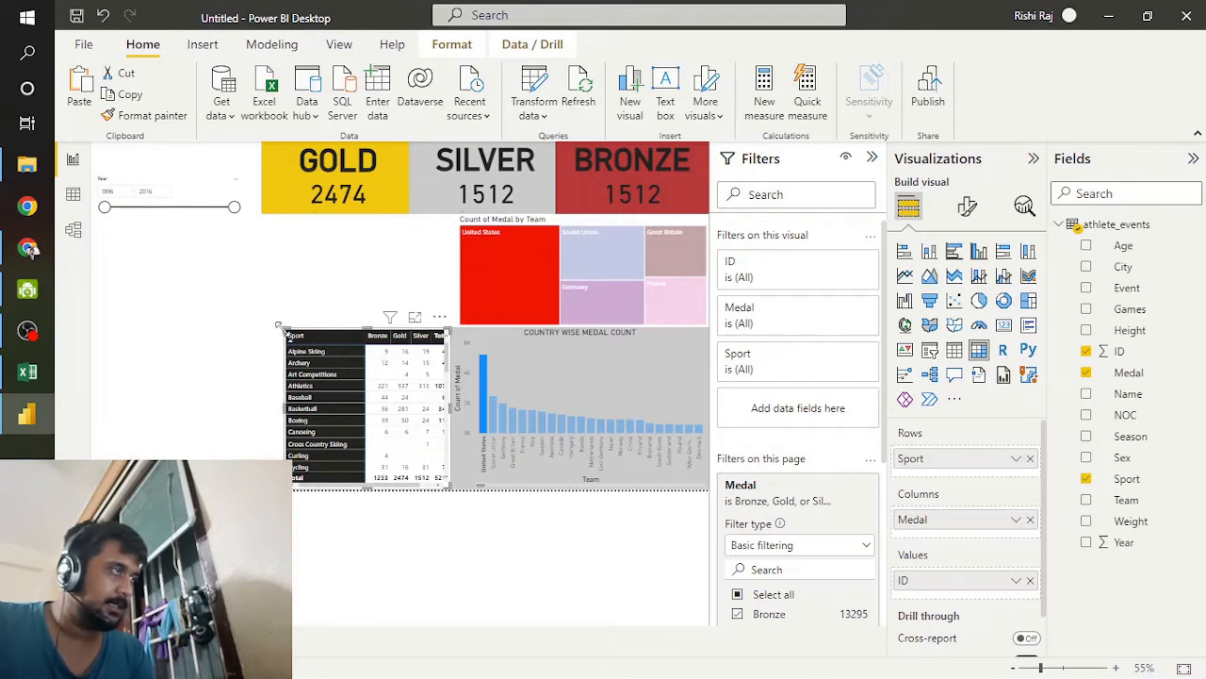
pyautogui.moveTo(279, 325)
pyautogui.mouseDown()
pyautogui.moveTo(242, 332)
pyautogui.moveTo(226, 319)
pyautogui.moveTo(280, 319)
pyautogui.moveTo(279, 330)
pyautogui.mouseUp()
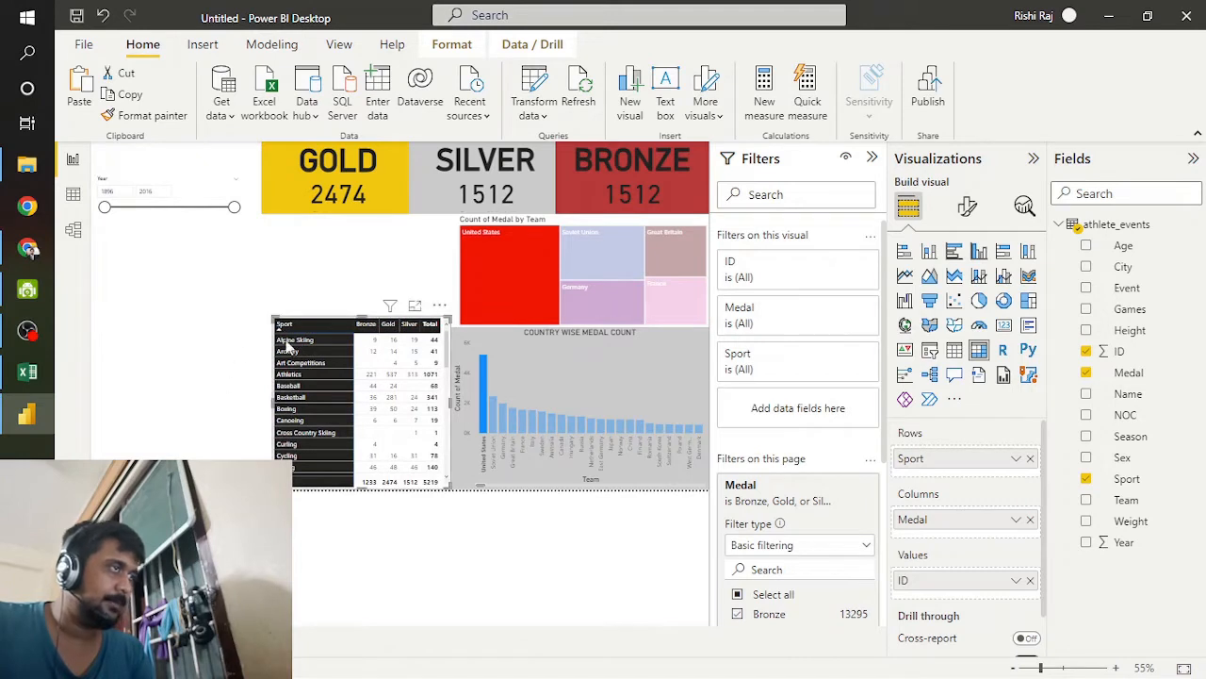
pyautogui.moveTo(356, 316); pyautogui.dragTo(358, 335)
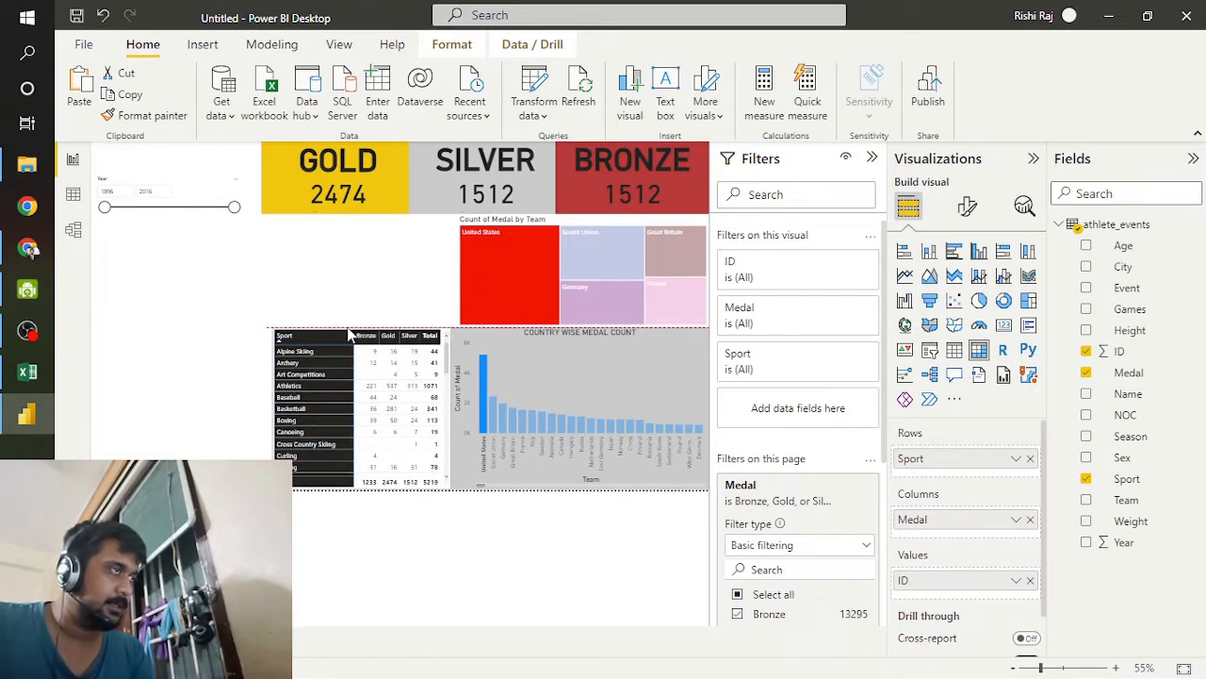
pyautogui.click(156, 383)
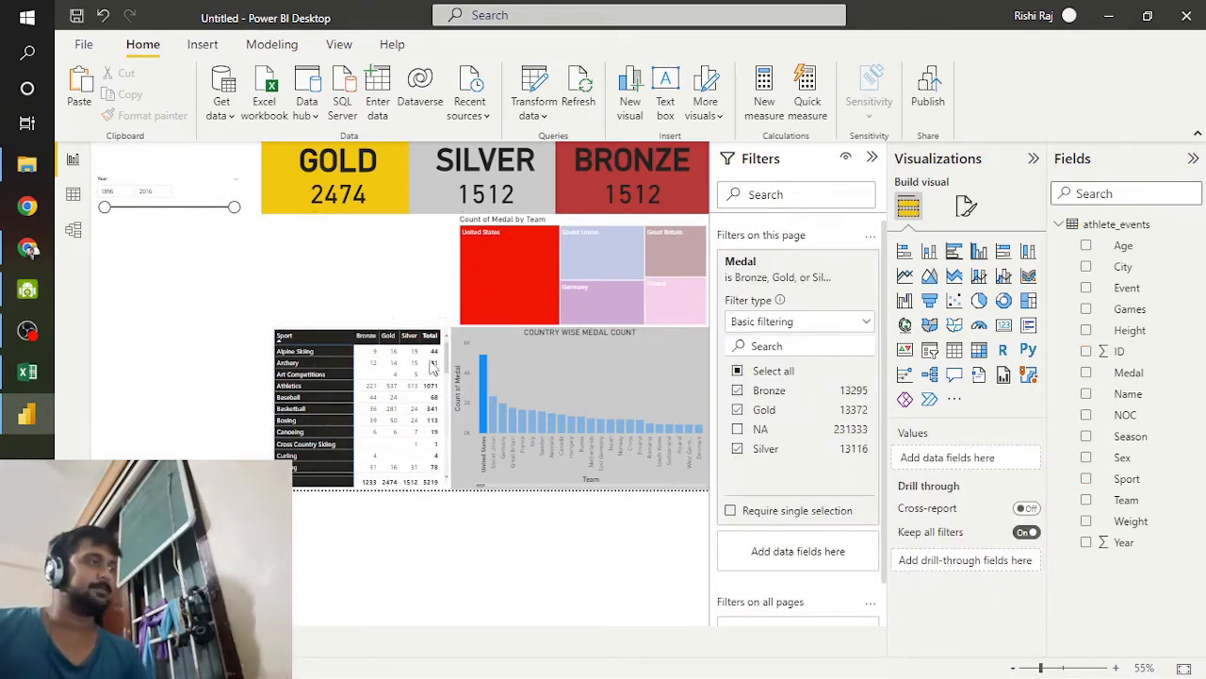
# Step: Try a tall second matrix beneath the Year slicer with Name as rows and Medal as columns, and remove it
pyautogui.click(980, 350)
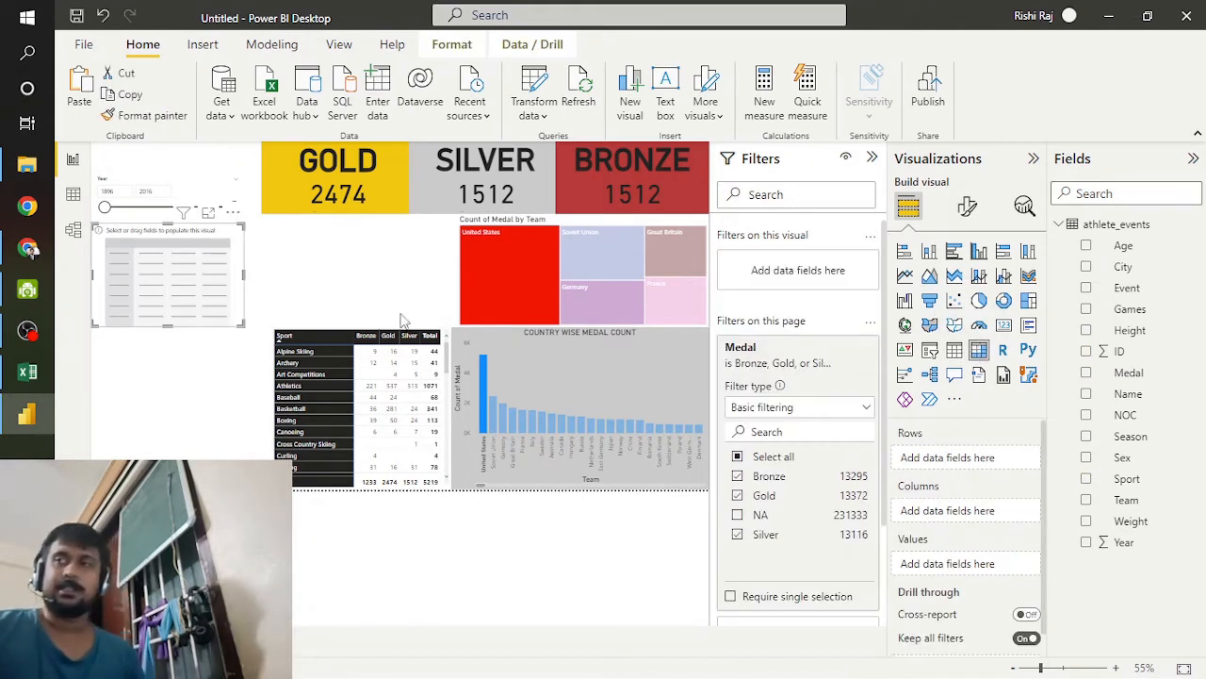
pyautogui.moveTo(168, 326); pyautogui.dragTo(168, 454)
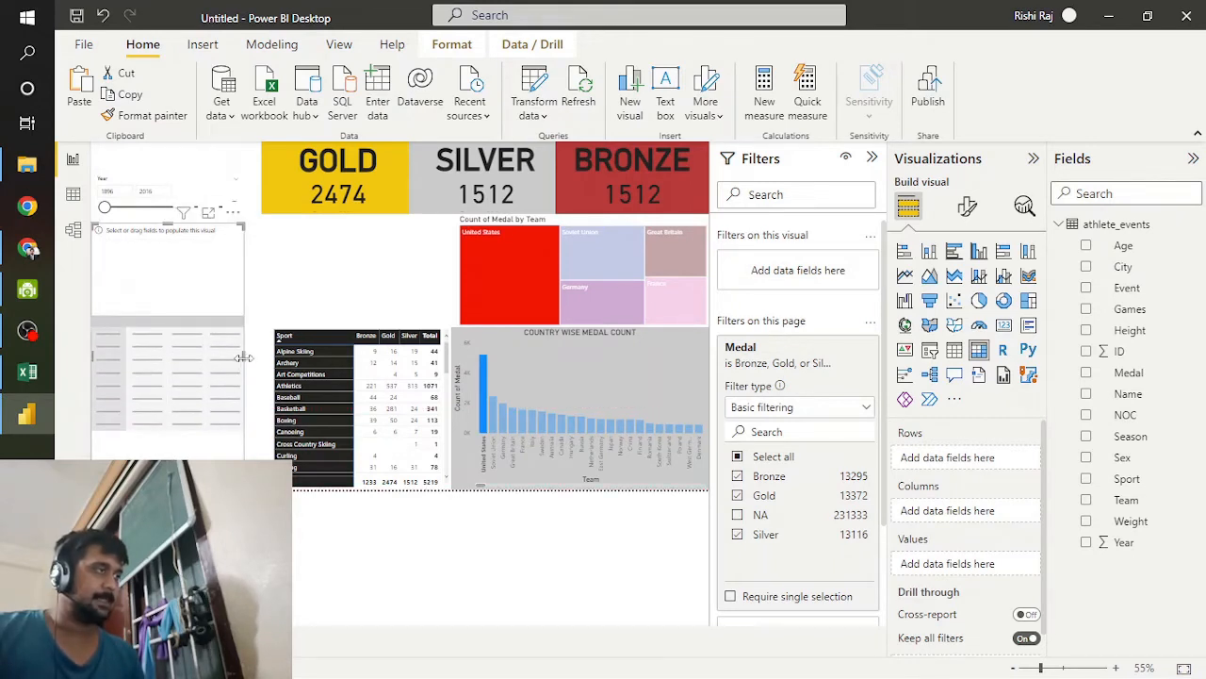
pyautogui.moveTo(243, 357); pyautogui.dragTo(271, 358)
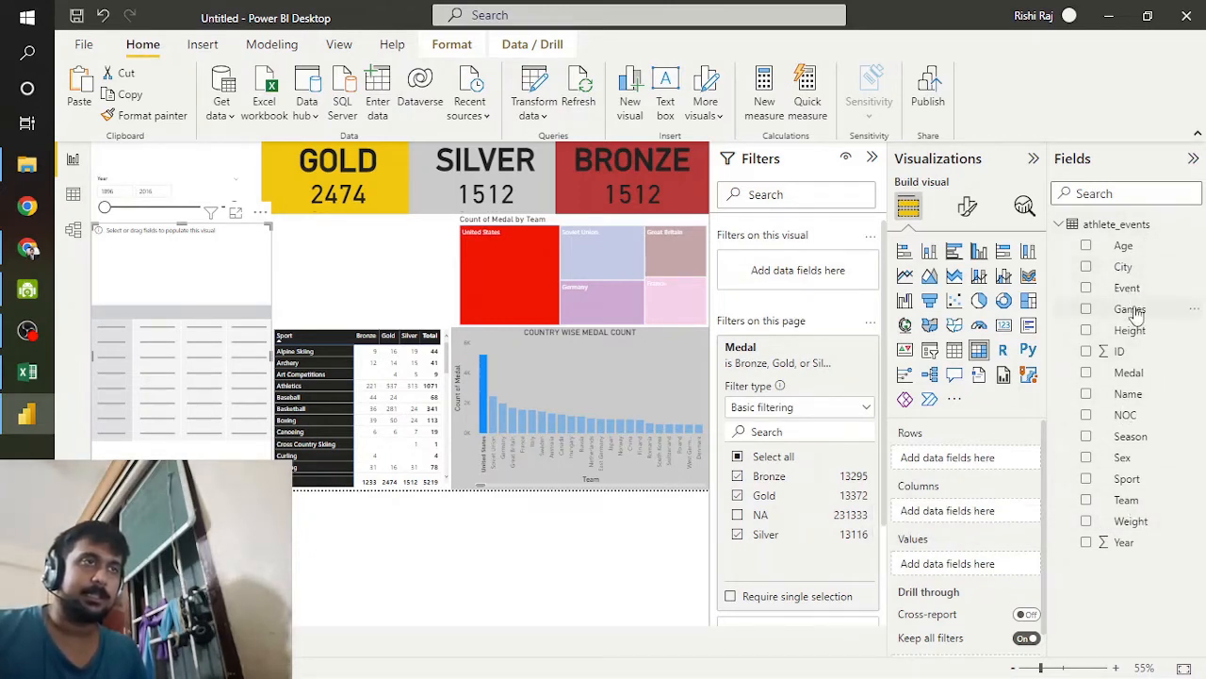
pyautogui.moveTo(1071, 421); pyautogui.dragTo(950, 459)
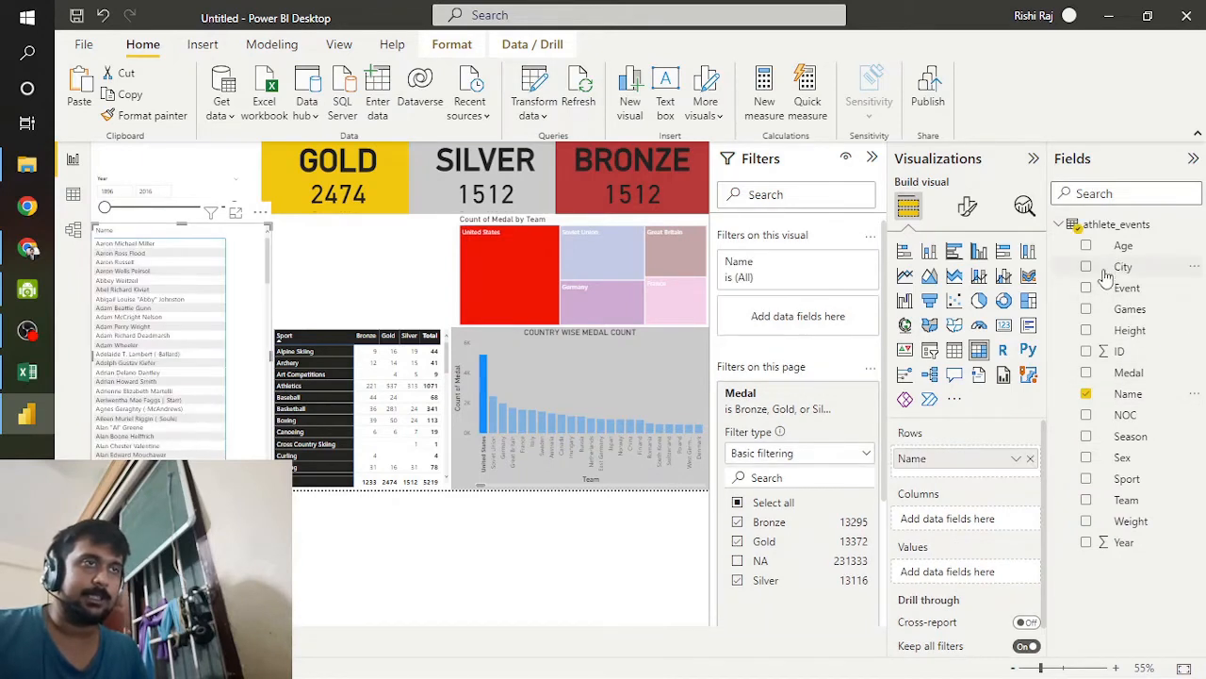
pyautogui.moveTo(1126, 373); pyautogui.dragTo(974, 520)
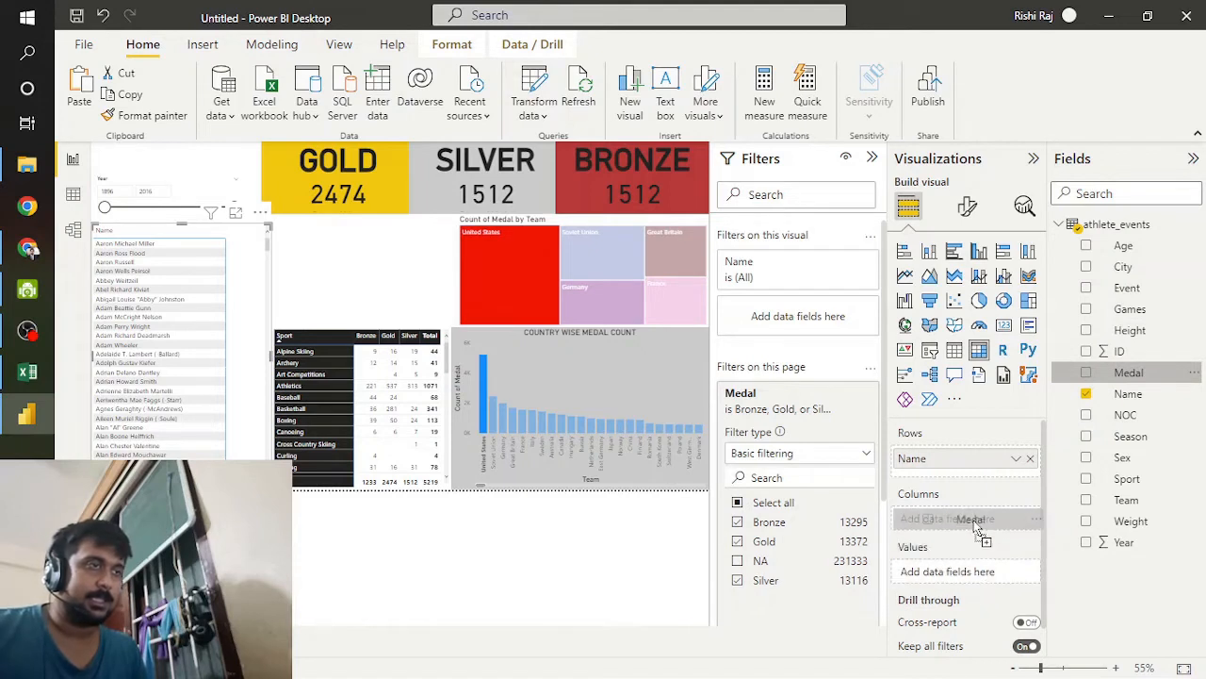
pyautogui.moveTo(979, 529); pyautogui.dragTo(980, 528)
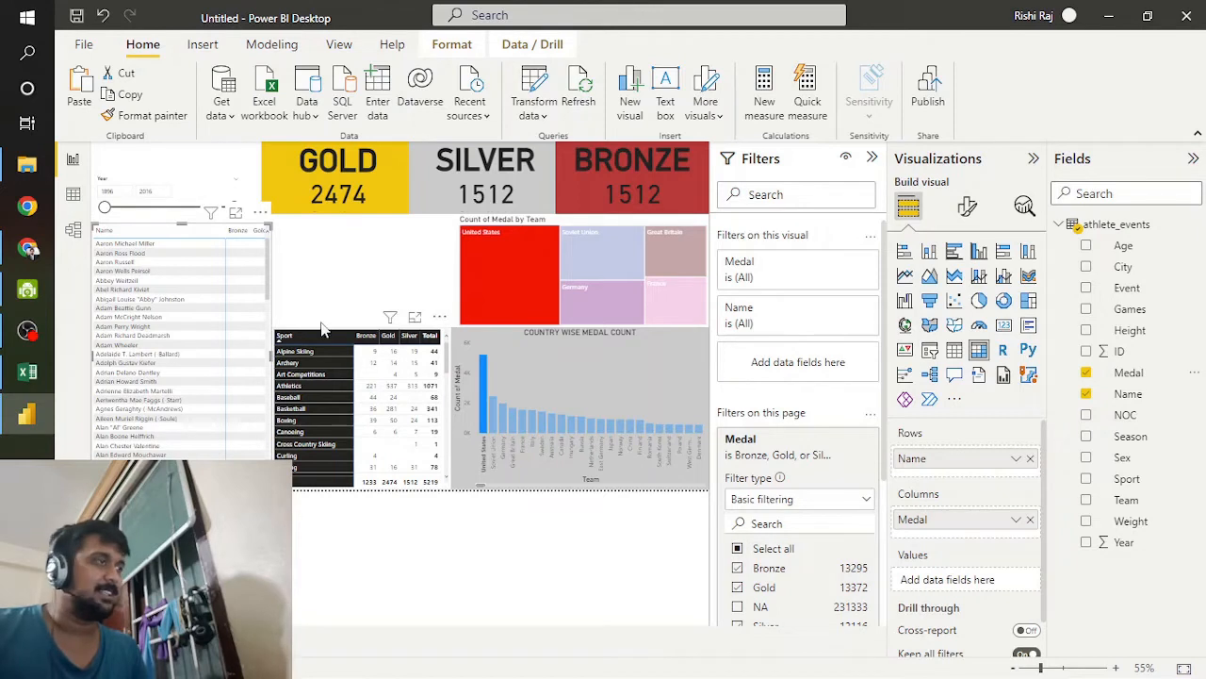
pyautogui.click(260, 217)
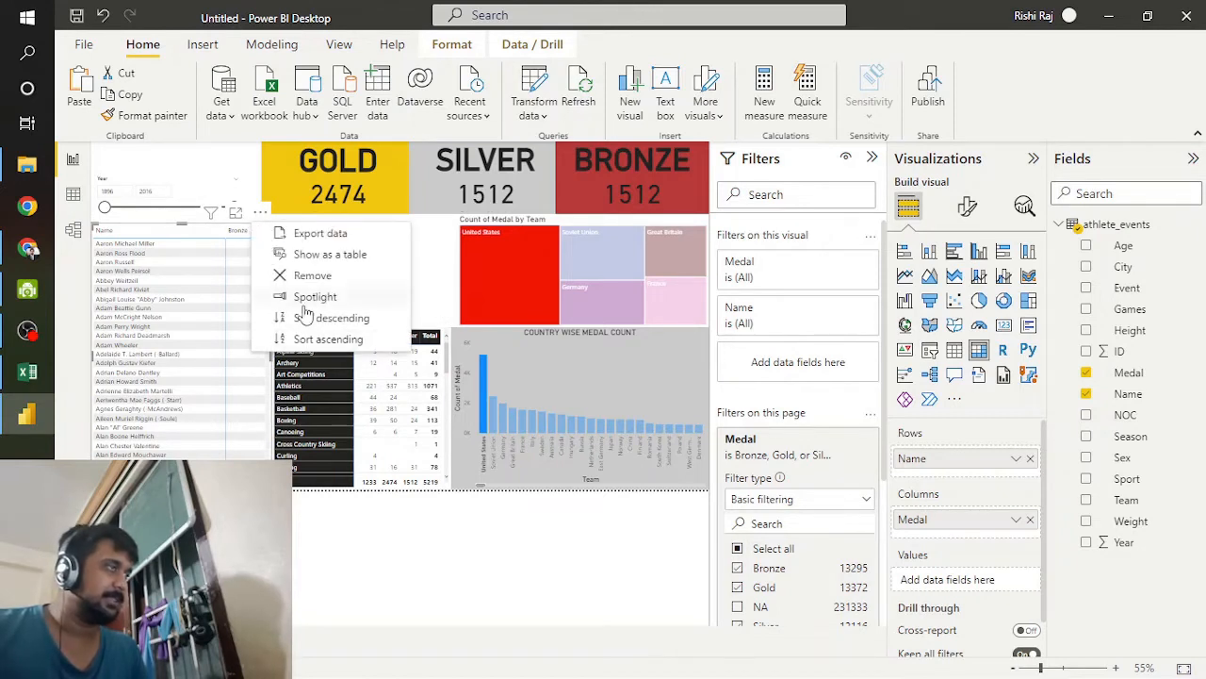
pyautogui.click(314, 275)
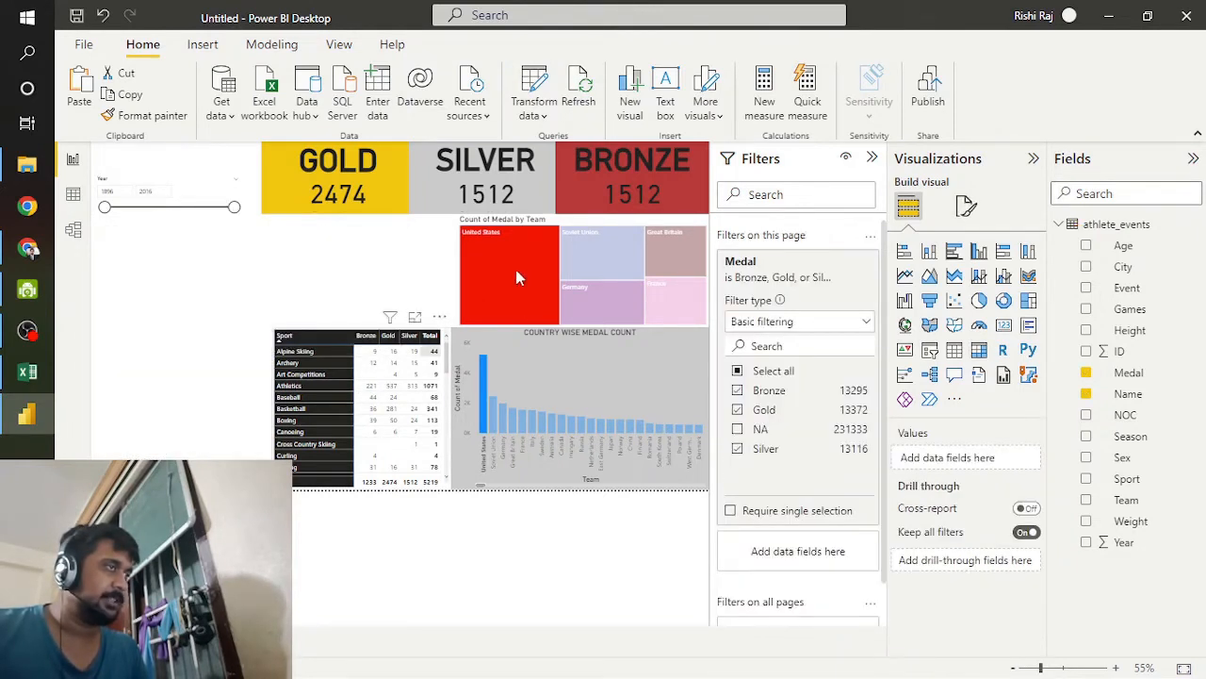
# Step: Rearrange the page with the treemap beneath the gold card, the column chart in the lower-left corner and the sport matrix to its right
pyautogui.moveTo(476, 226); pyautogui.dragTo(280, 226)
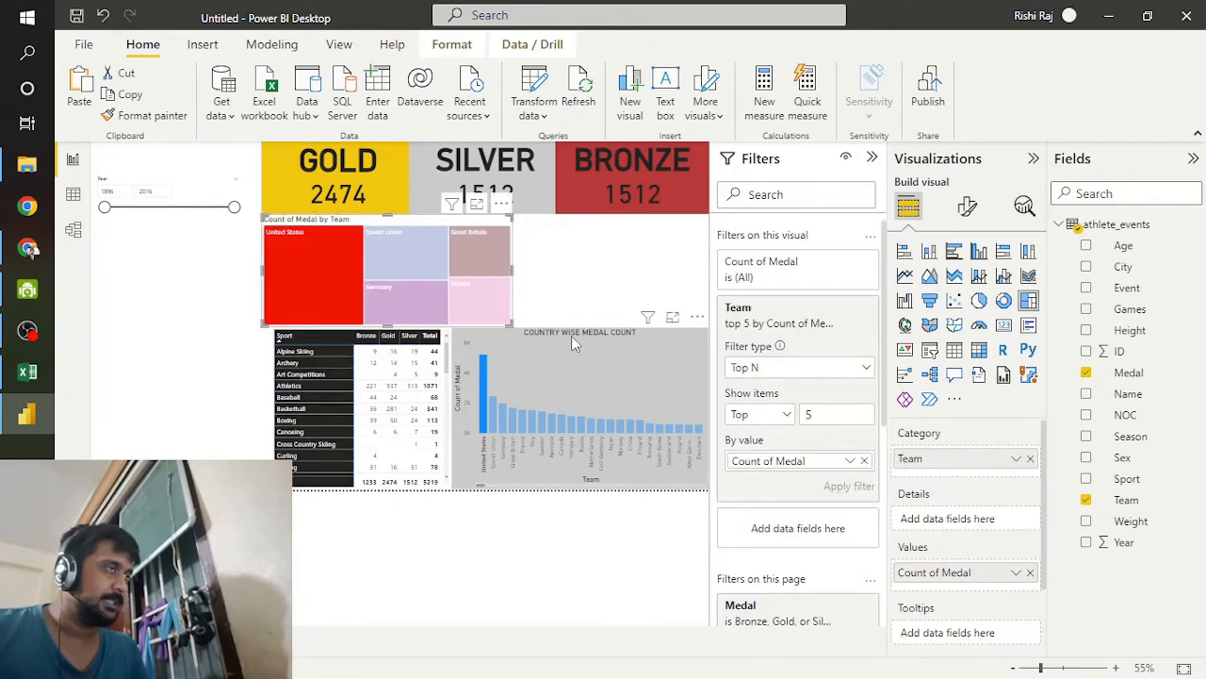
pyautogui.moveTo(570, 336); pyautogui.dragTo(189, 347)
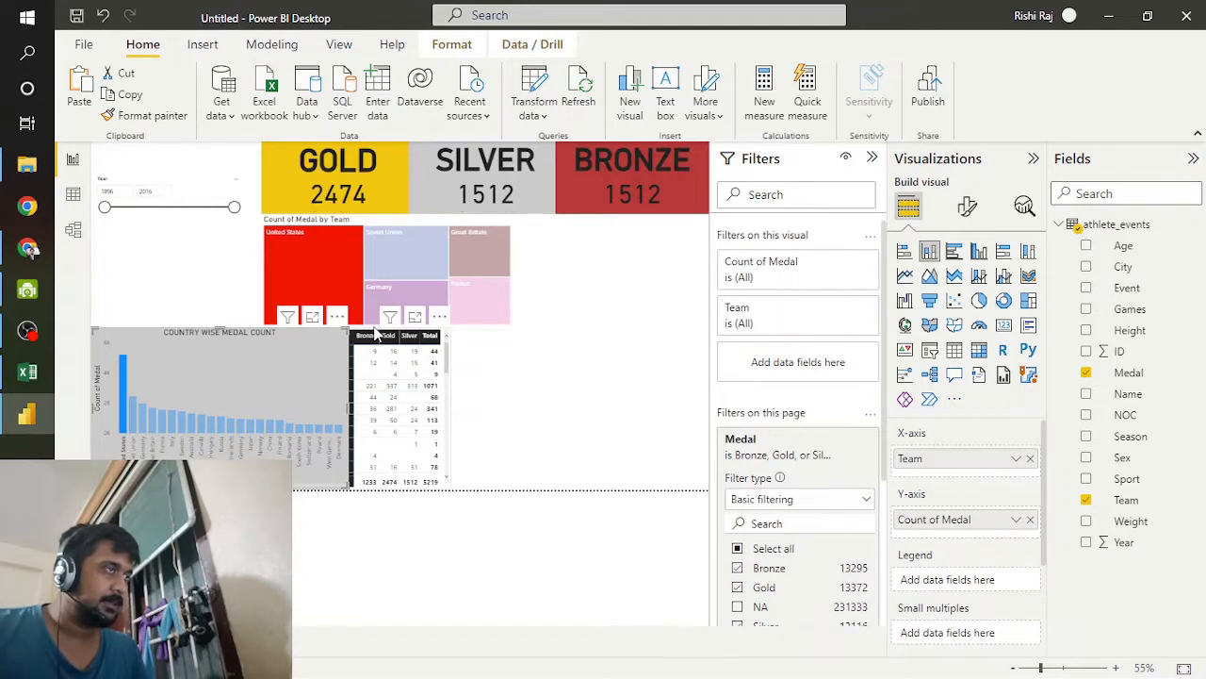
pyautogui.moveTo(375, 330); pyautogui.dragTo(517, 337)
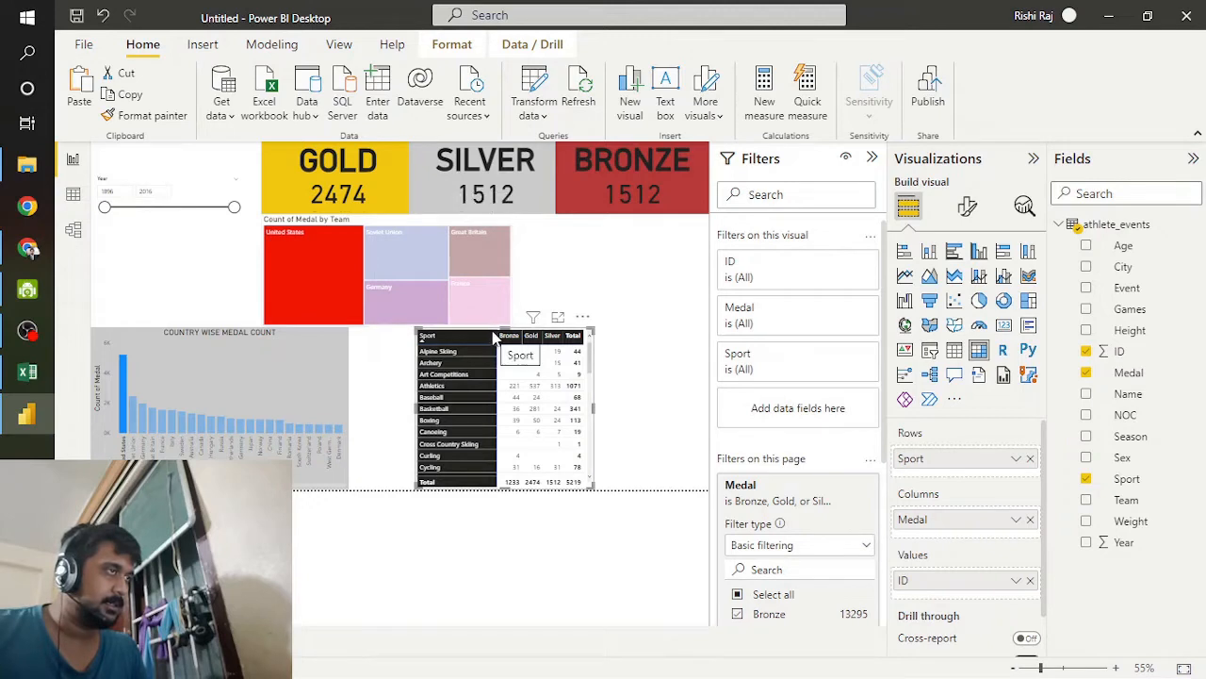
pyautogui.click(236, 377)
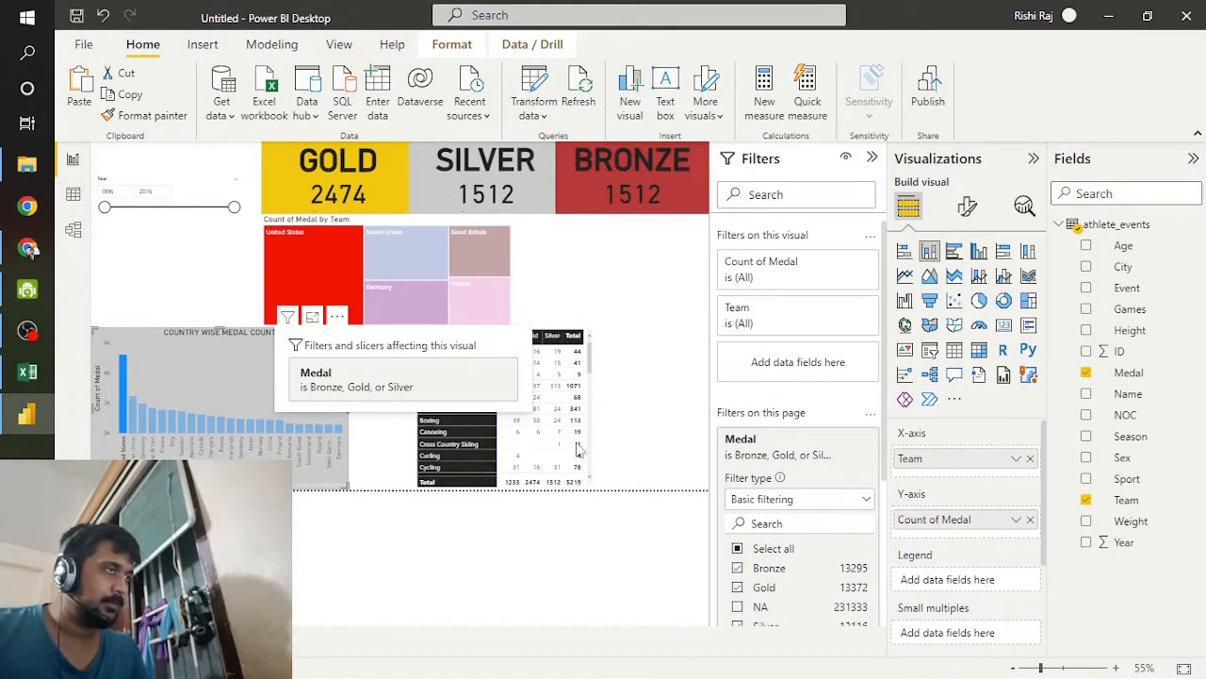
# Step: Move the sport matrix to the page's upper-left area, shift the treemap beside it partly underneath, and keep the column chart below
pyautogui.moveTo(509, 441); pyautogui.dragTo(187, 288)
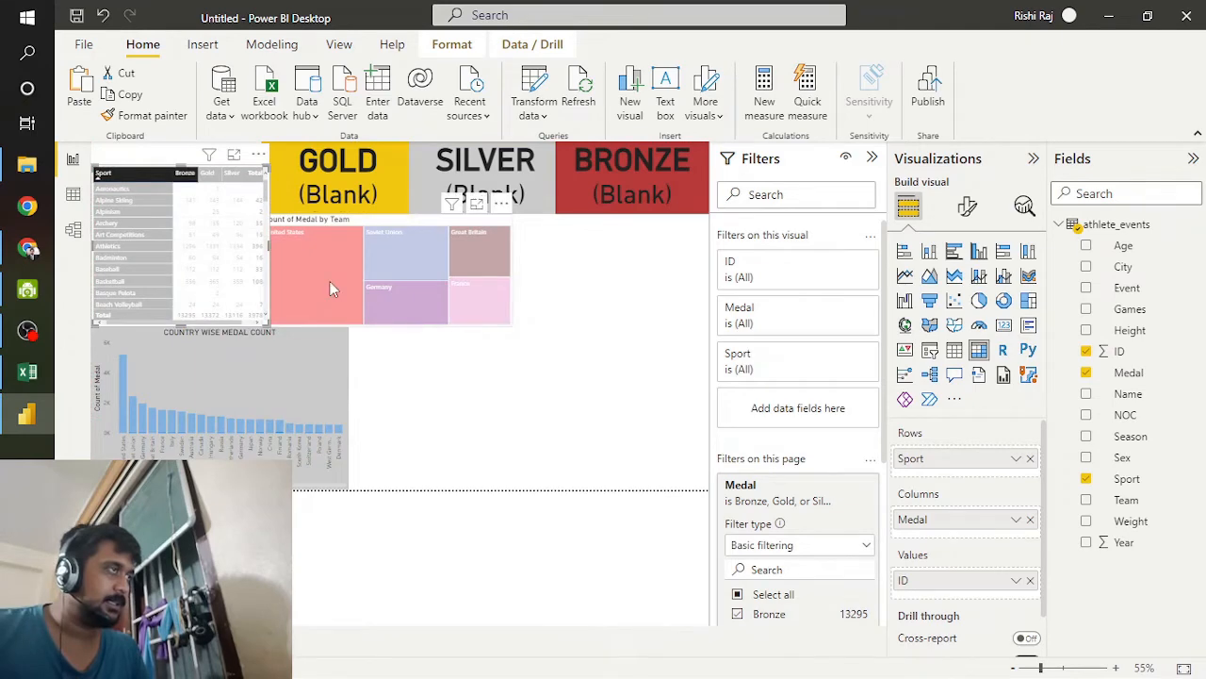
pyautogui.moveTo(330, 281)
pyautogui.mouseDown()
pyautogui.moveTo(387, 280)
pyautogui.moveTo(352, 280)
pyautogui.mouseUp()
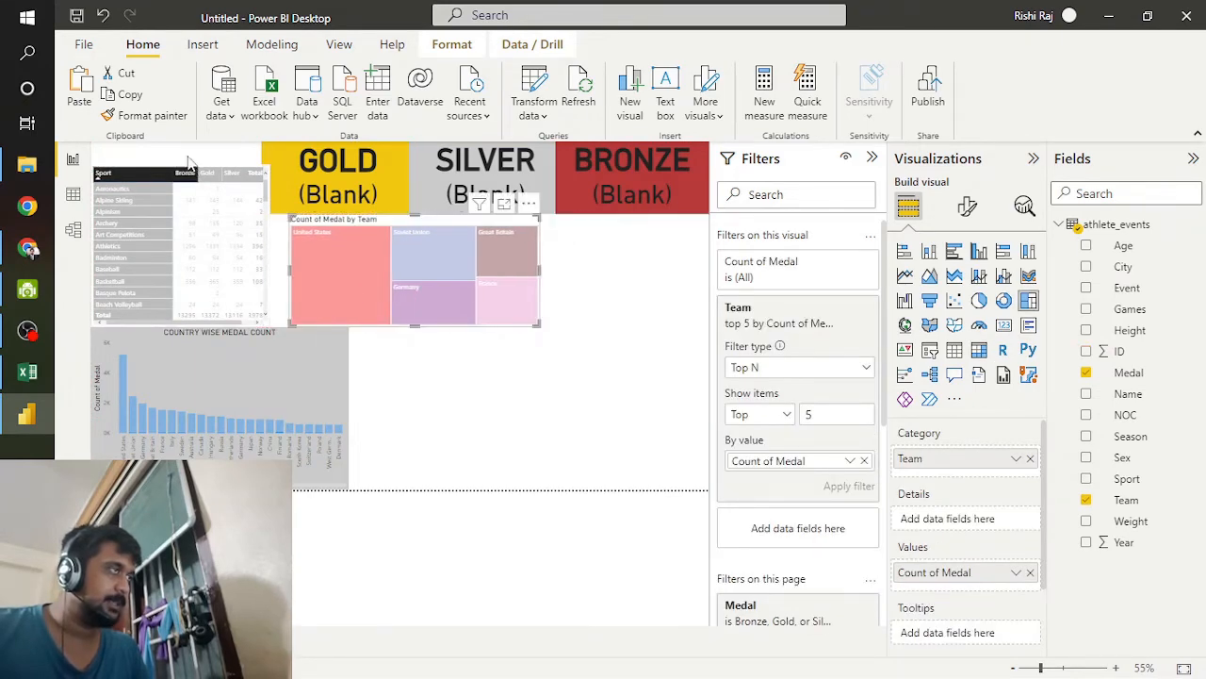
pyautogui.moveTo(344, 405); pyautogui.dragTo(504, 397)
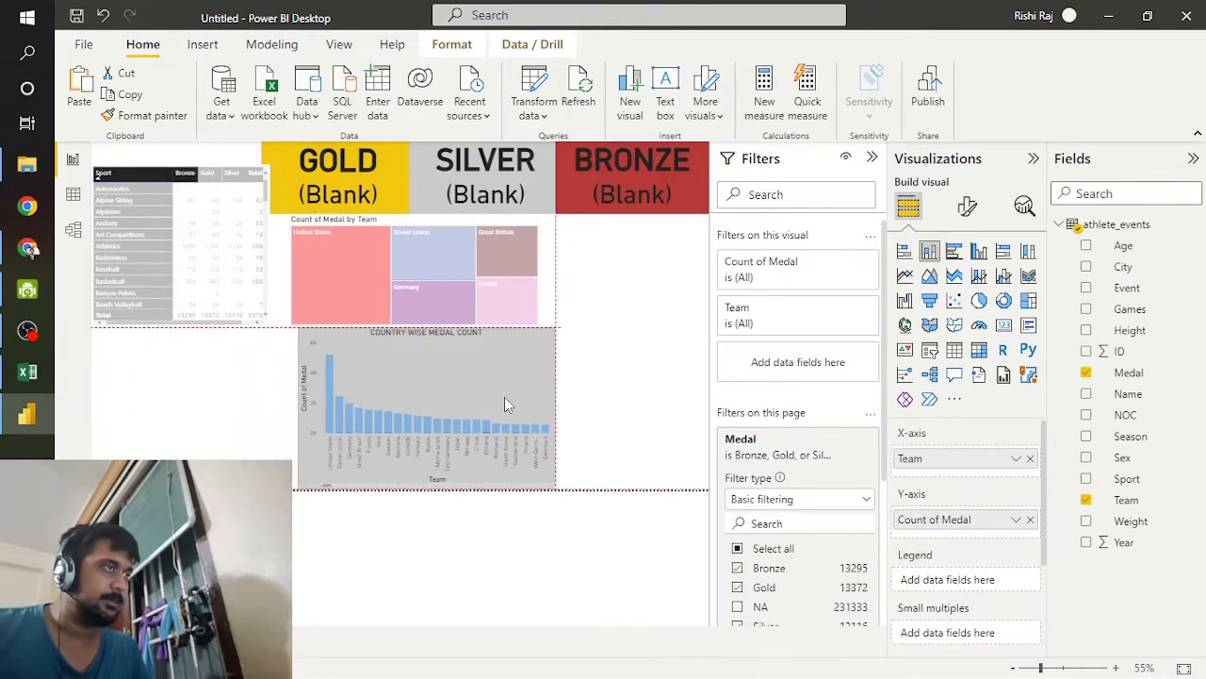
pyautogui.moveTo(419, 290); pyautogui.dragTo(248, 279)
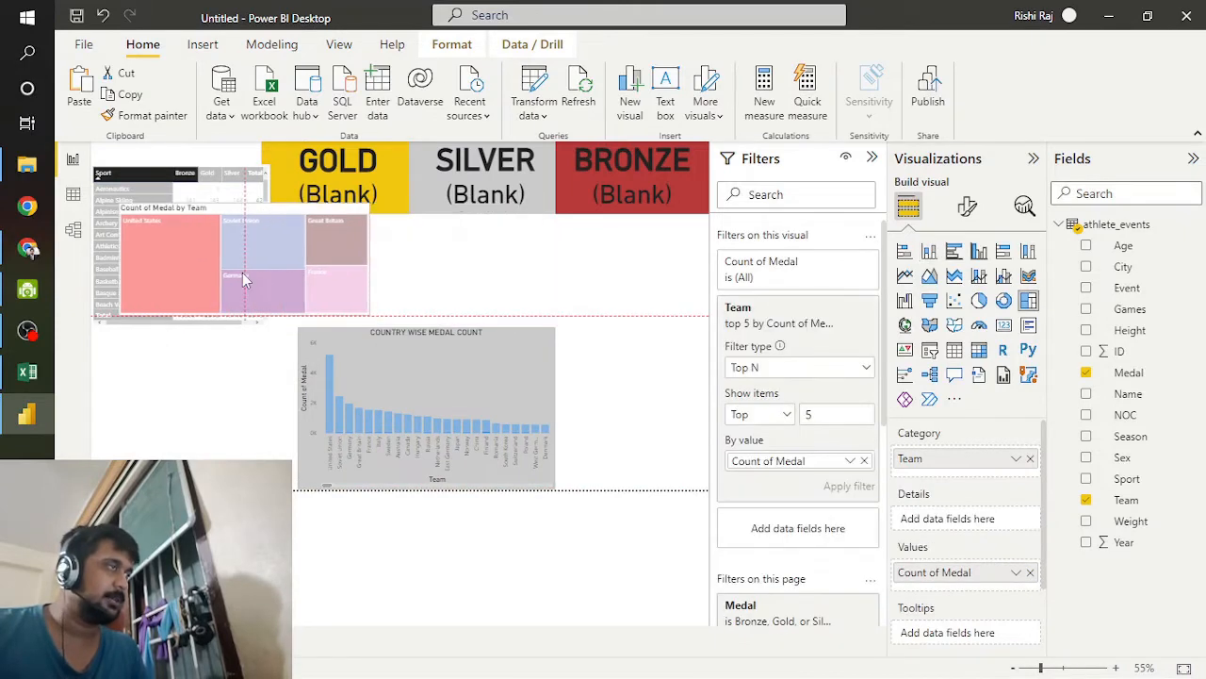
pyautogui.moveTo(361, 380); pyautogui.dragTo(234, 390)
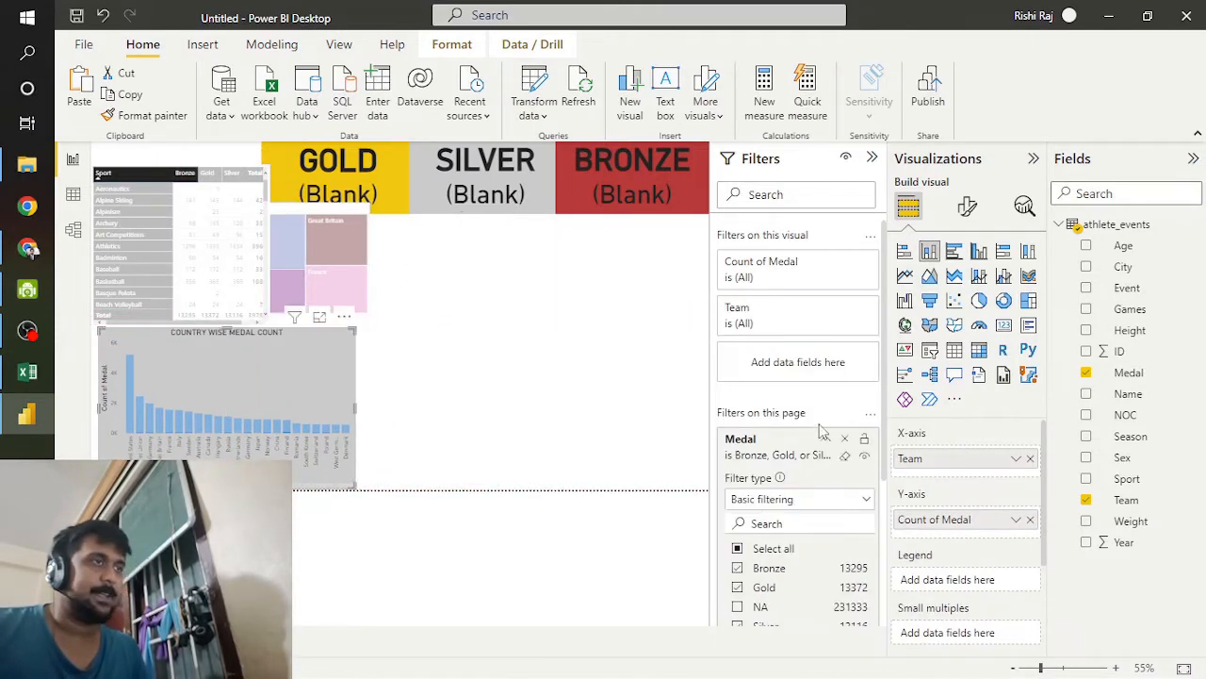
# Step: Add an empty matrix beneath the silver and bronze cards, stretched to the page's outer edge and down to its lower edge
pyautogui.click(639, 370)
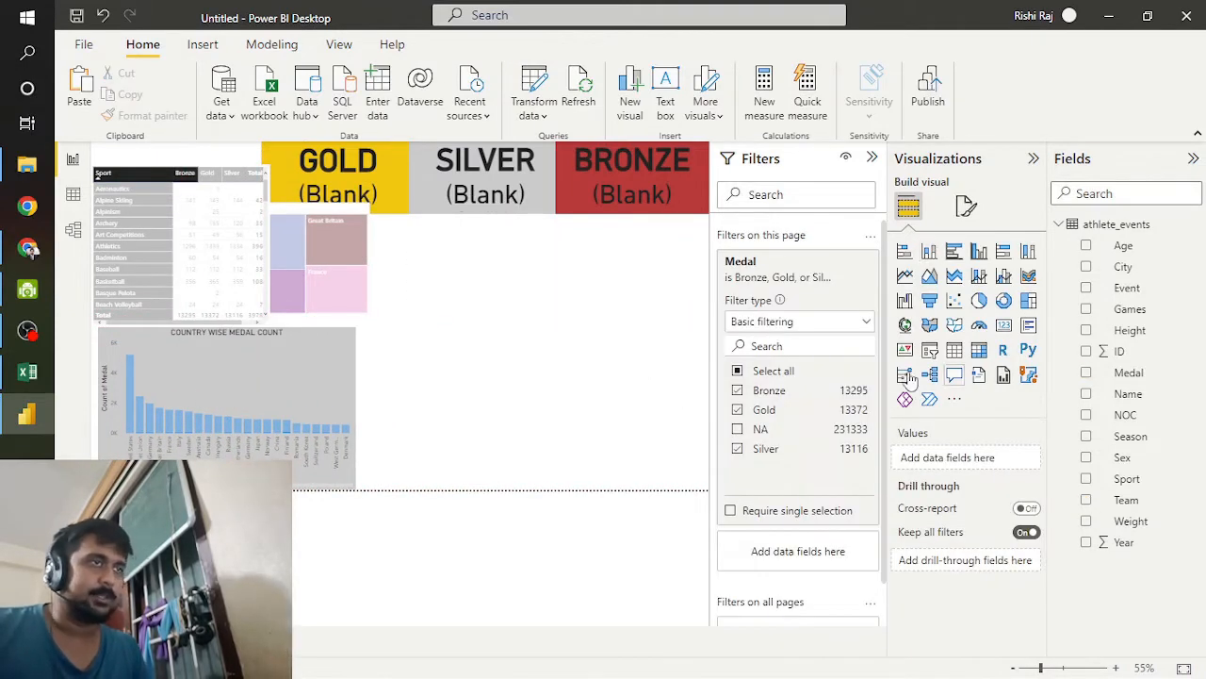
pyautogui.click(979, 350)
pyautogui.moveTo(480, 376); pyautogui.dragTo(571, 269)
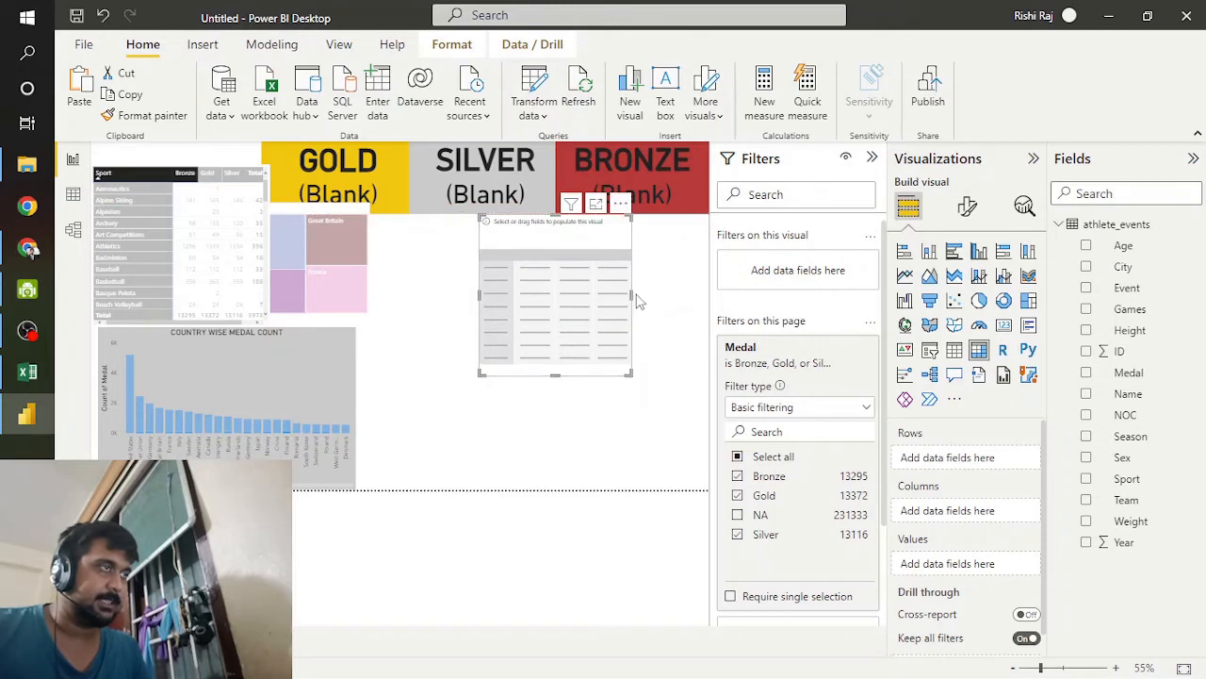
pyautogui.moveTo(631, 295); pyautogui.dragTo(708, 300)
pyautogui.moveTo(596, 376); pyautogui.dragTo(592, 483)
# Step: Clear the column chart's current highlight, test cross-filtering the page by a single team's bar, and clear that selection
pyautogui.click(243, 395)
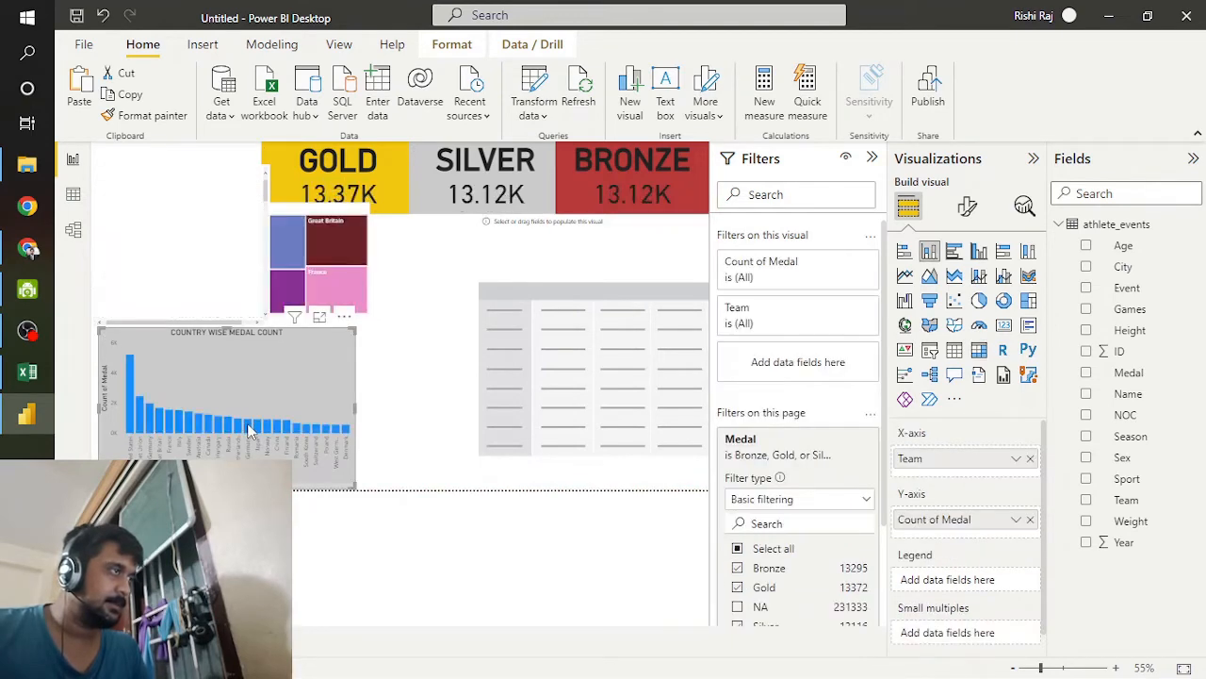
pyautogui.click(247, 426)
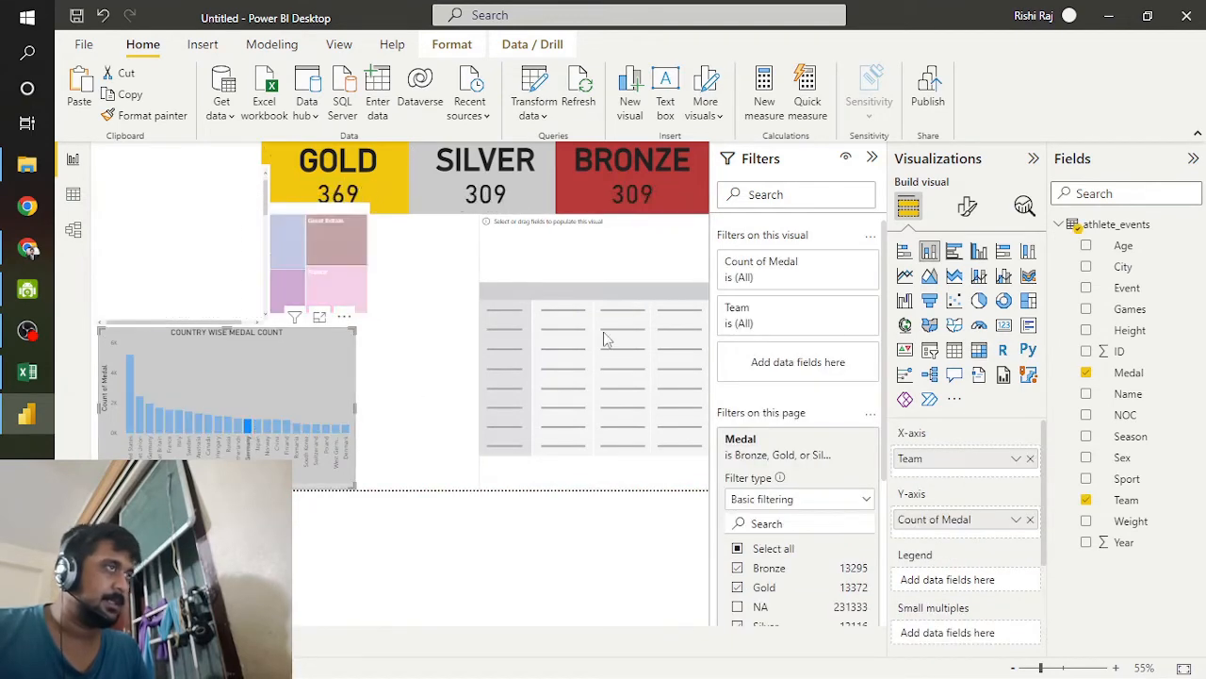
pyautogui.click(318, 377)
# Step: Populate the empty matrix with Name as rows, Medal as columns and ID as values
pyautogui.click(493, 380)
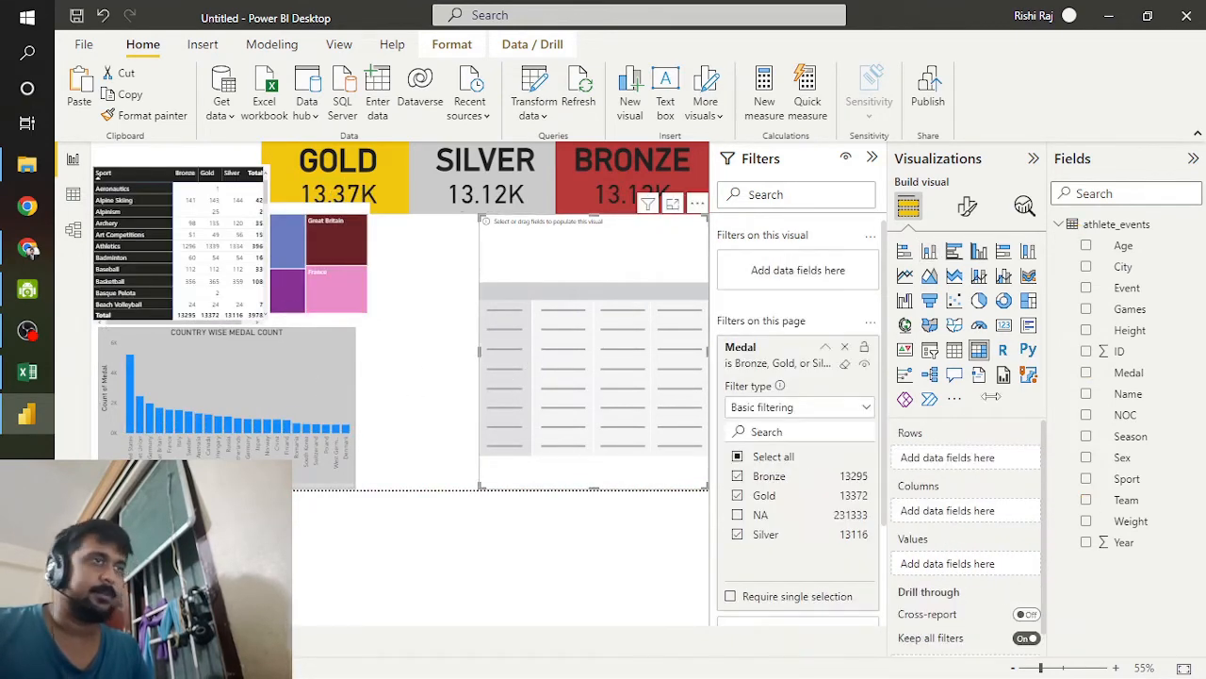
pyautogui.moveTo(1126, 394); pyautogui.dragTo(980, 462)
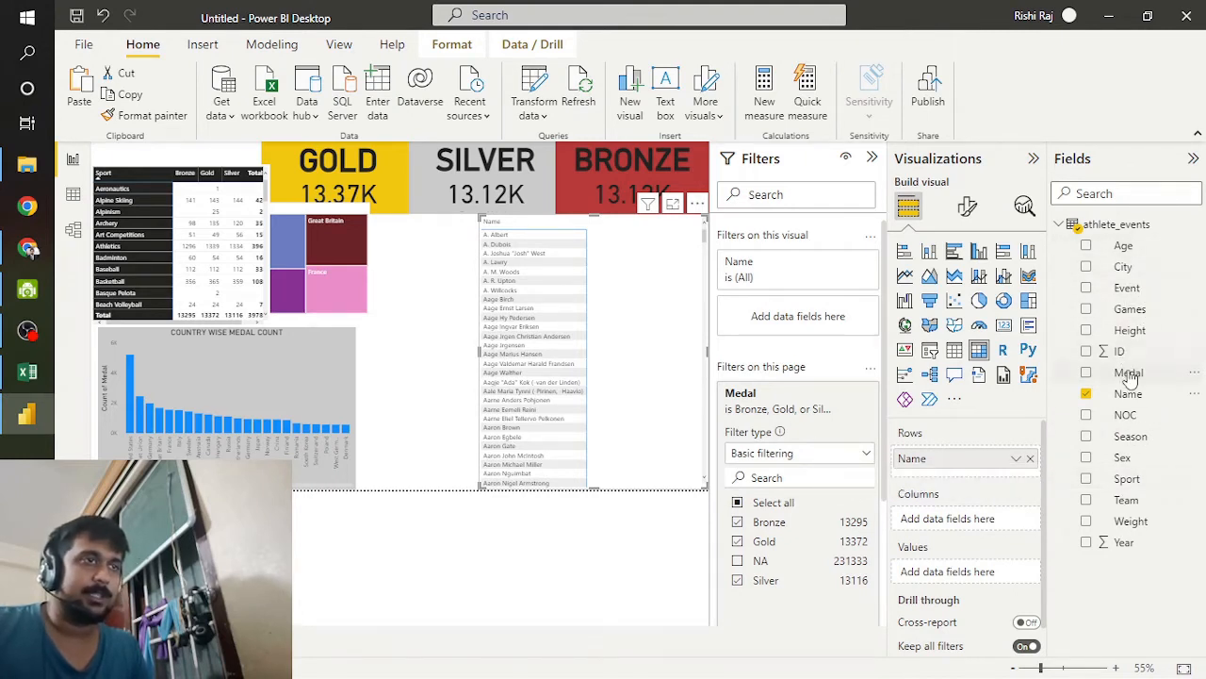
pyautogui.moveTo(1129, 372); pyautogui.dragTo(988, 521)
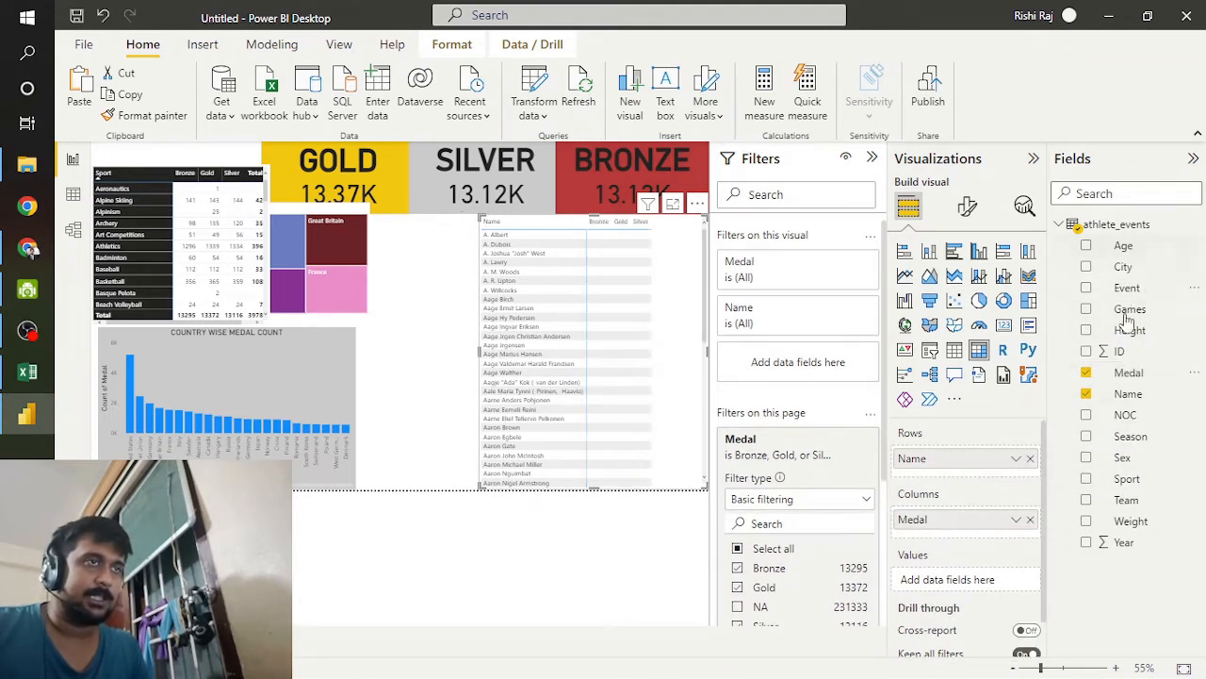
pyautogui.moveTo(1119, 350); pyautogui.dragTo(985, 590)
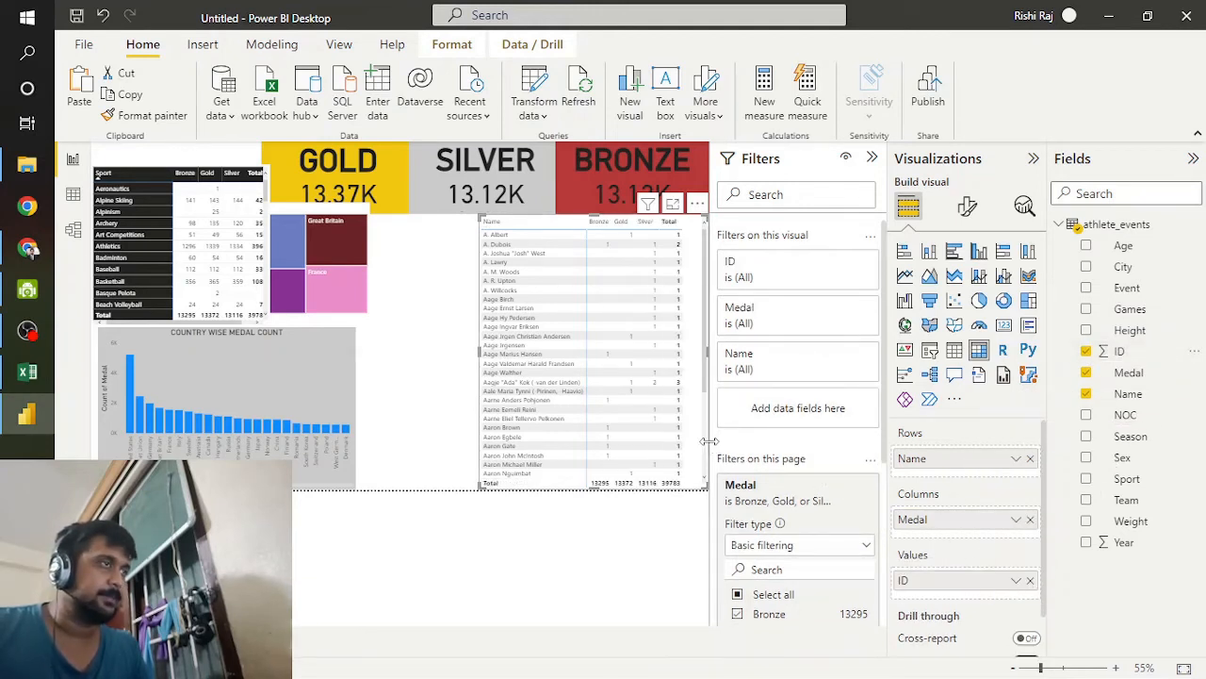
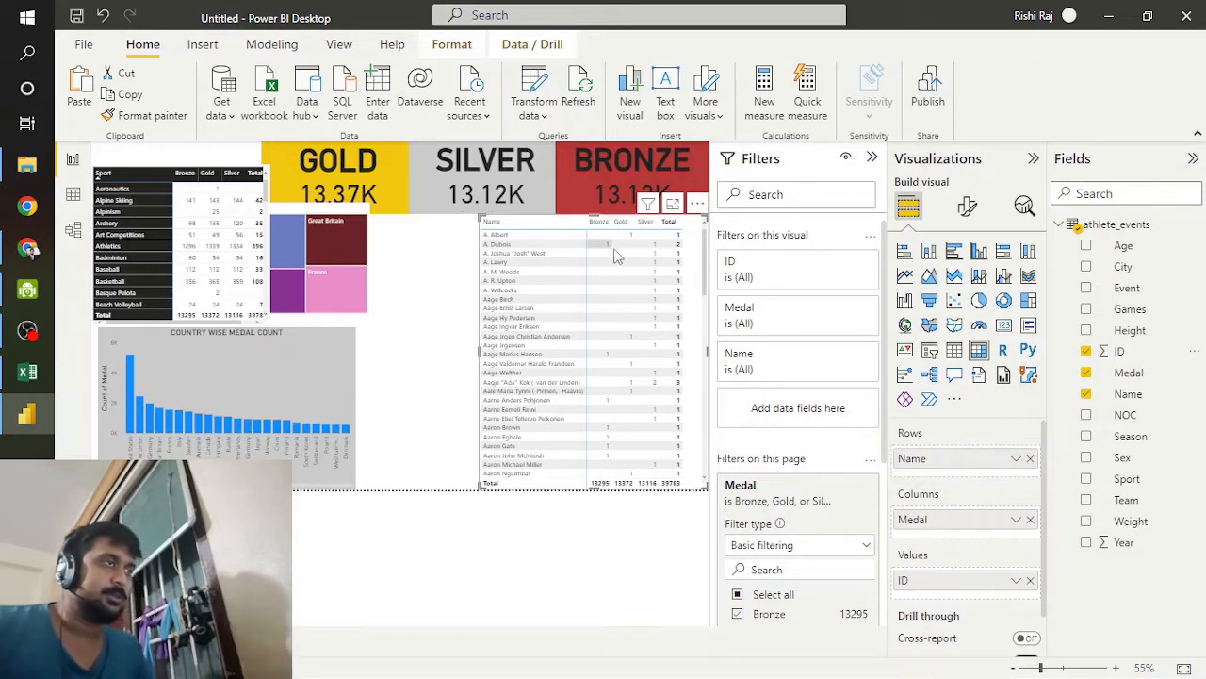
# Step: Look through the athlete medal matrix, switch to Excel to review the medal entries in athlete_events, and return to Power BI
pyautogui.scroll(-3, 655, 260)
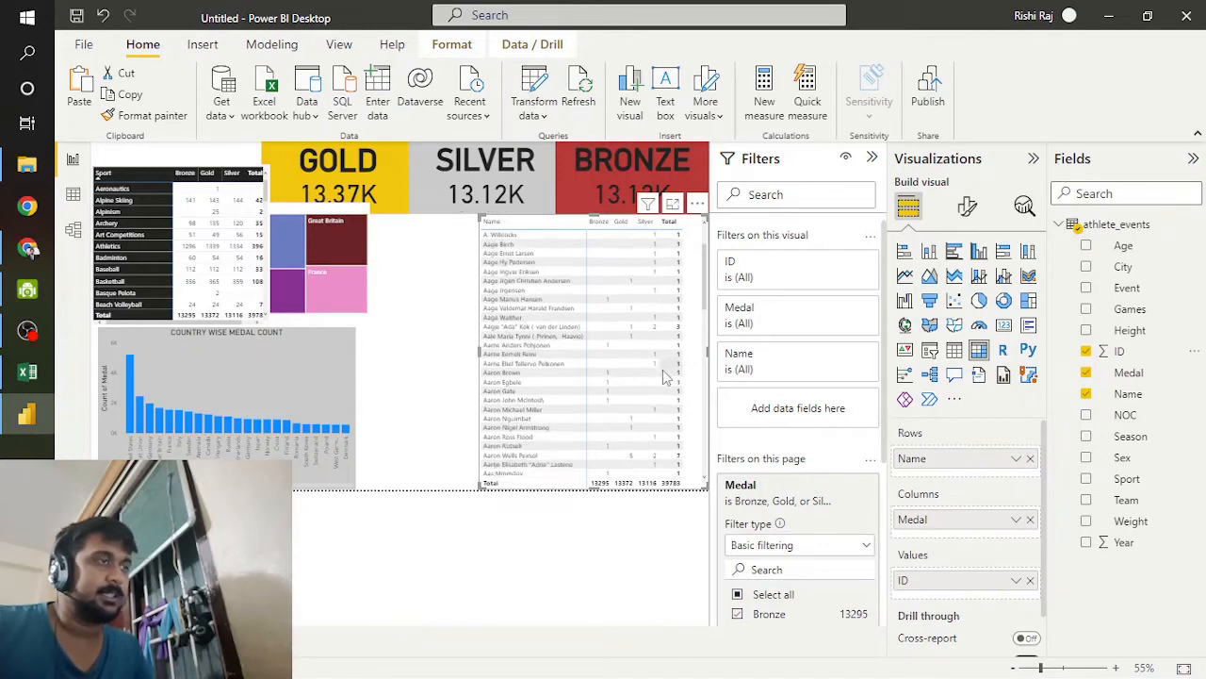
pyautogui.click(27, 372)
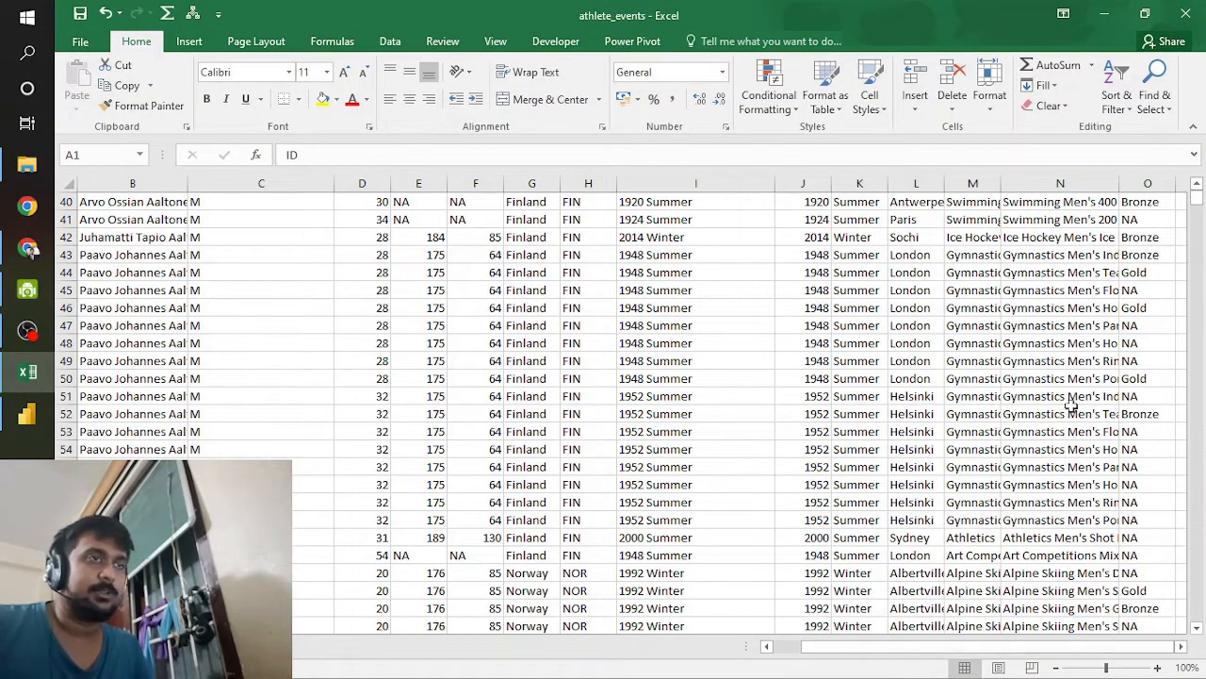
pyautogui.scroll(-2, 1128, 363)
pyautogui.scroll(-2, 1128, 362)
pyautogui.scroll(-1, 1144, 311)
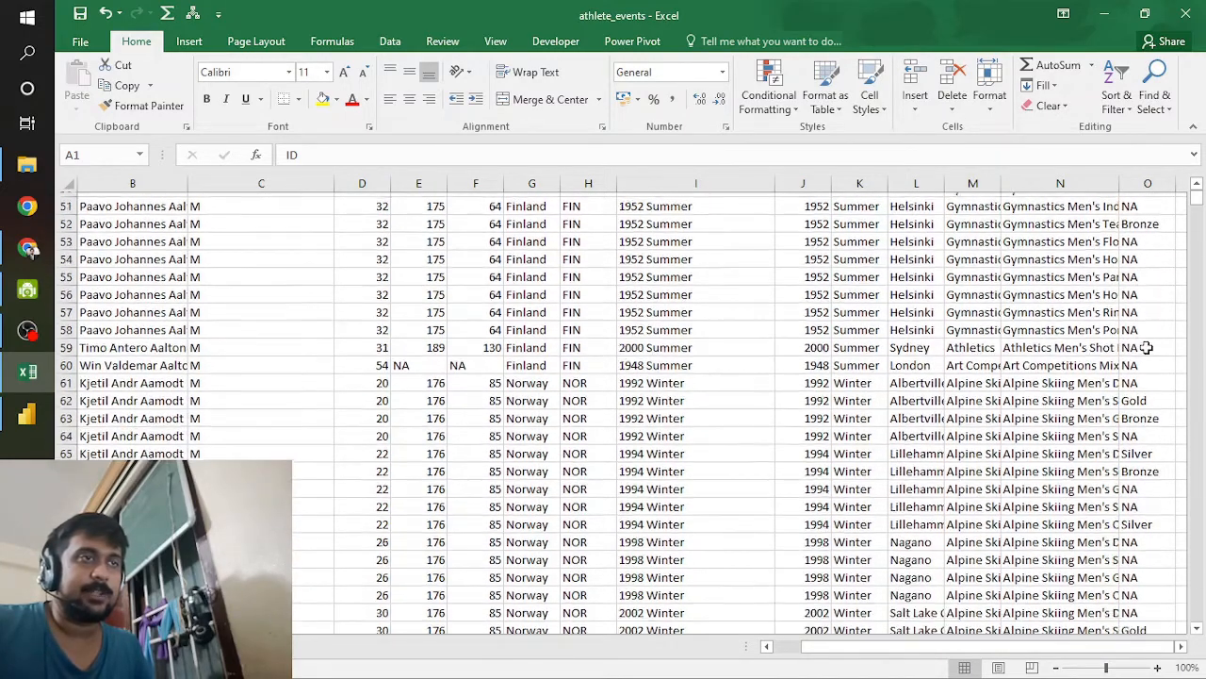
pyautogui.click(26, 409)
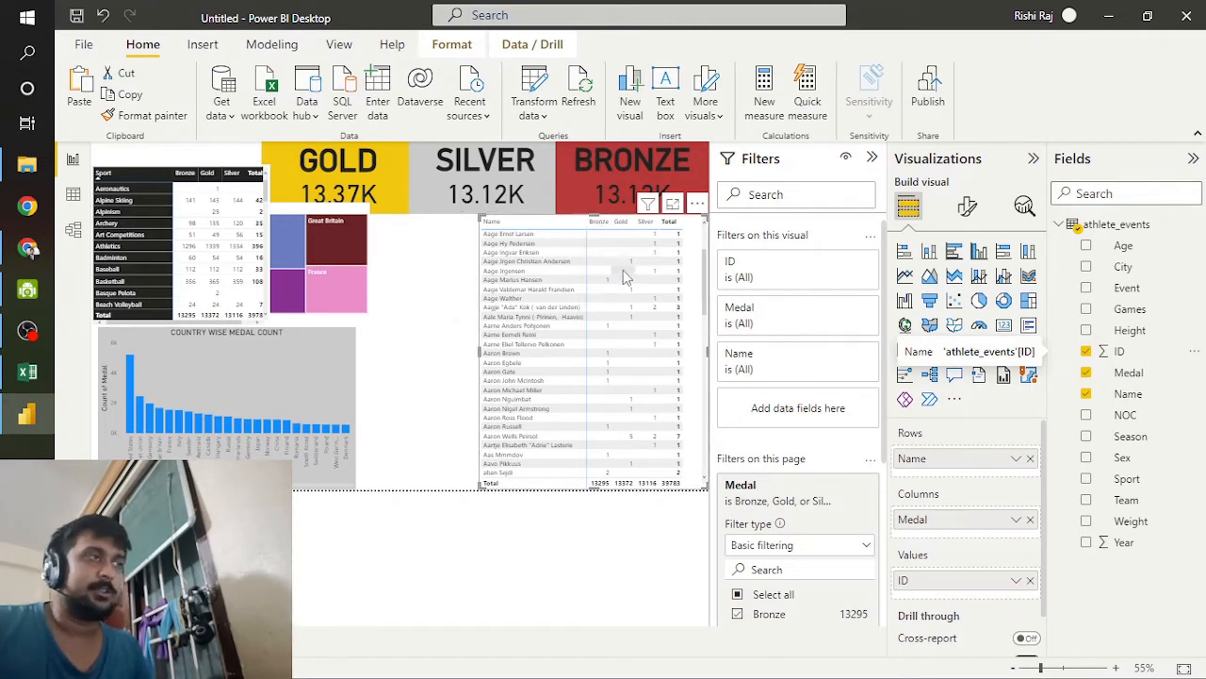
# Step: Display the athlete_events data table and add a new calculated column to it
pyautogui.click(73, 196)
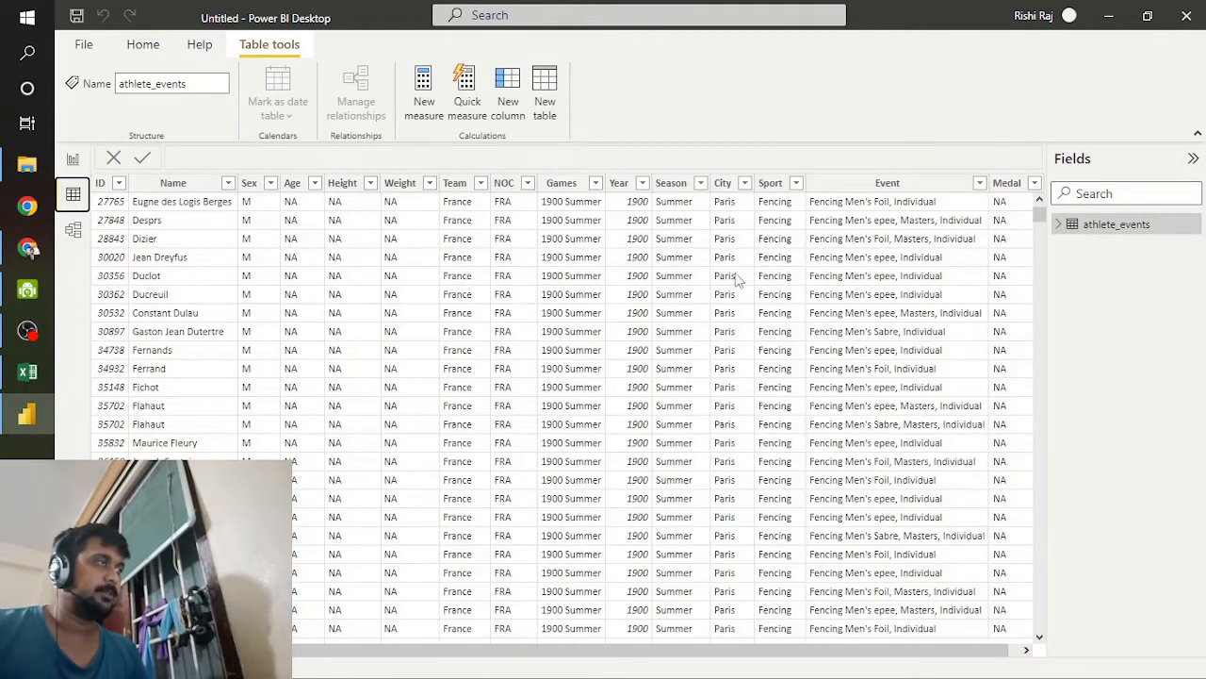
pyautogui.moveTo(854, 650); pyautogui.dragTo(970, 650)
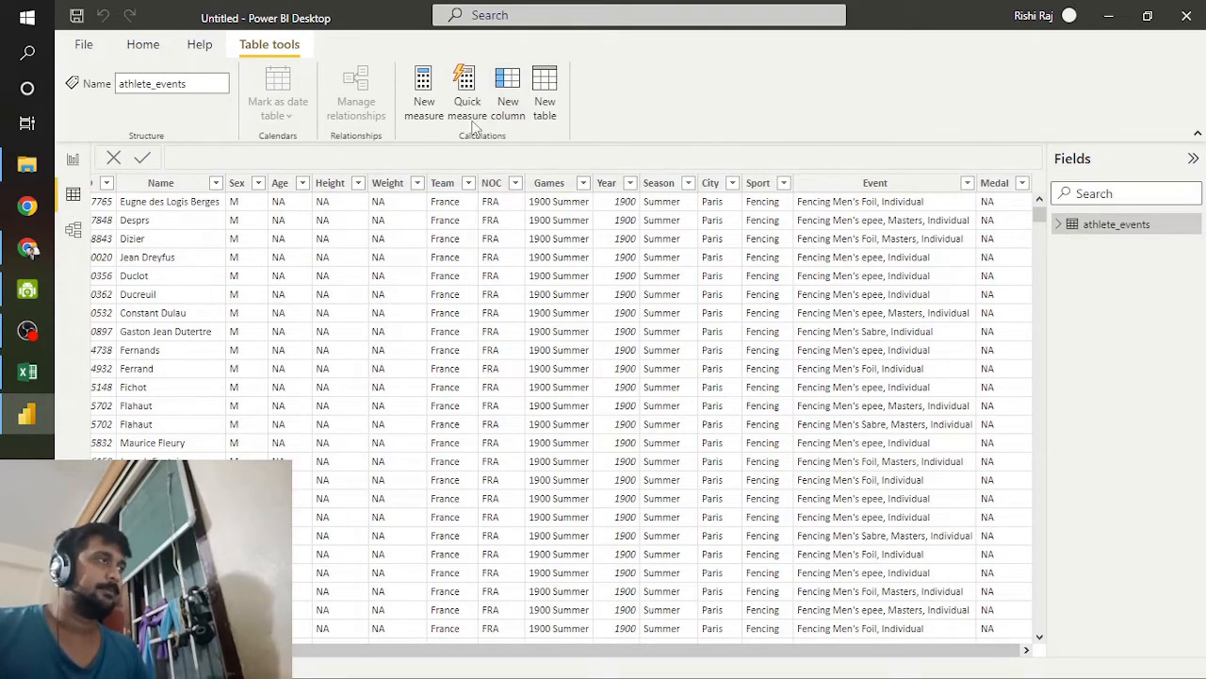
pyautogui.click(507, 94)
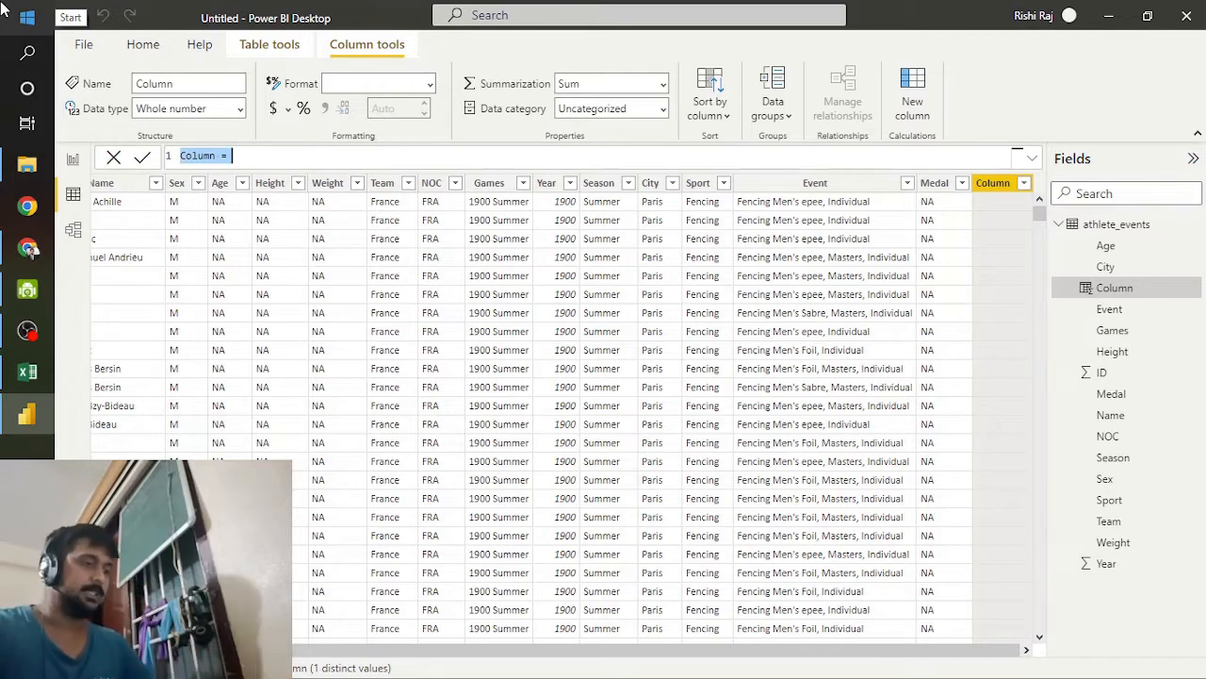
# Step: Try to define the new column with the formula GOLD=IF("Atheletic_events"[Medal]="Gold",1,0)
pyautogui.write('GOLD')
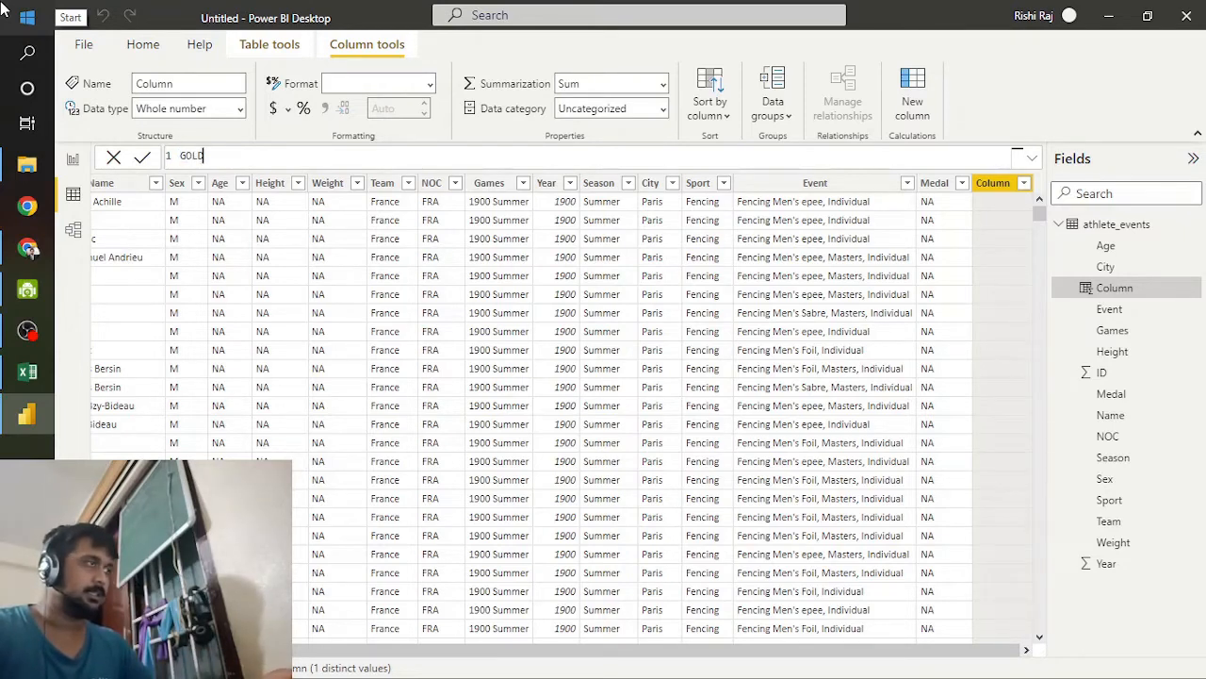
pyautogui.write('=I')
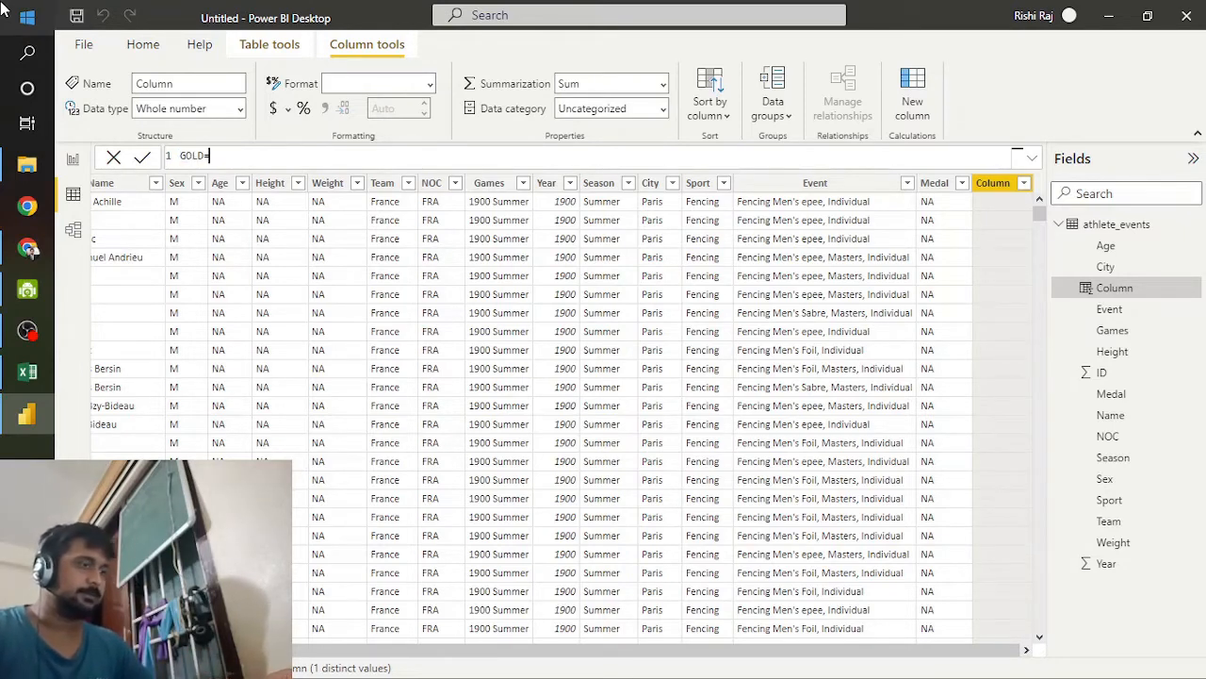
pyautogui.write('F ')
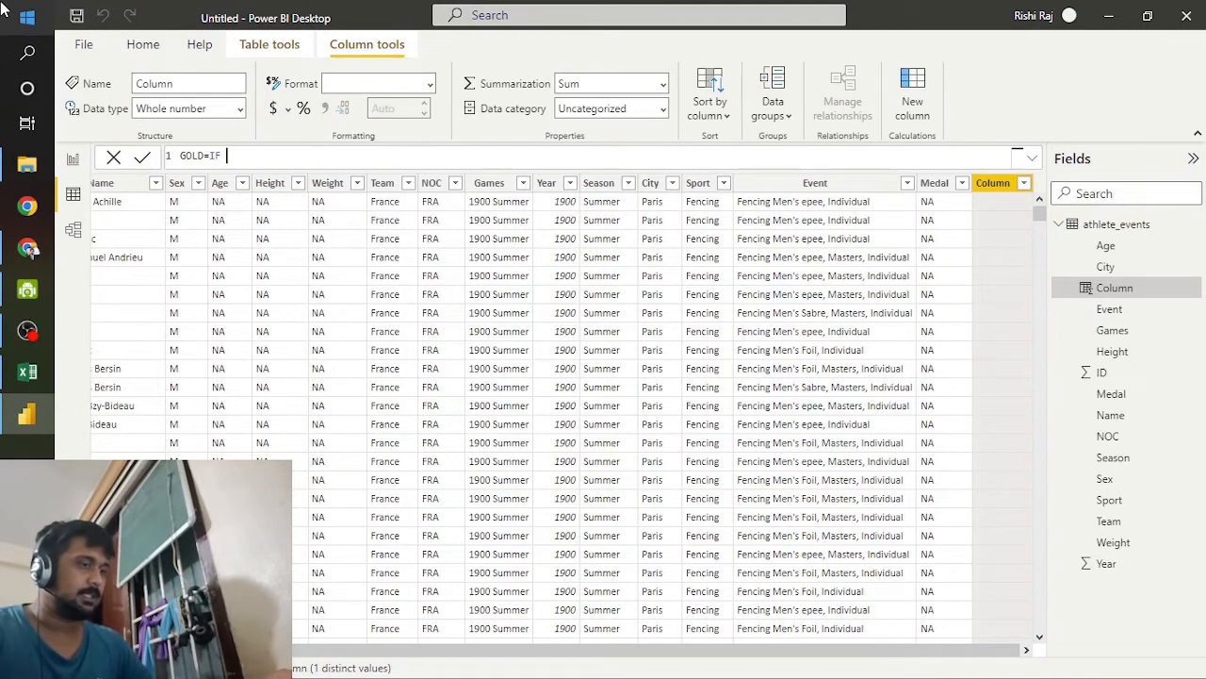
pyautogui.write("('")
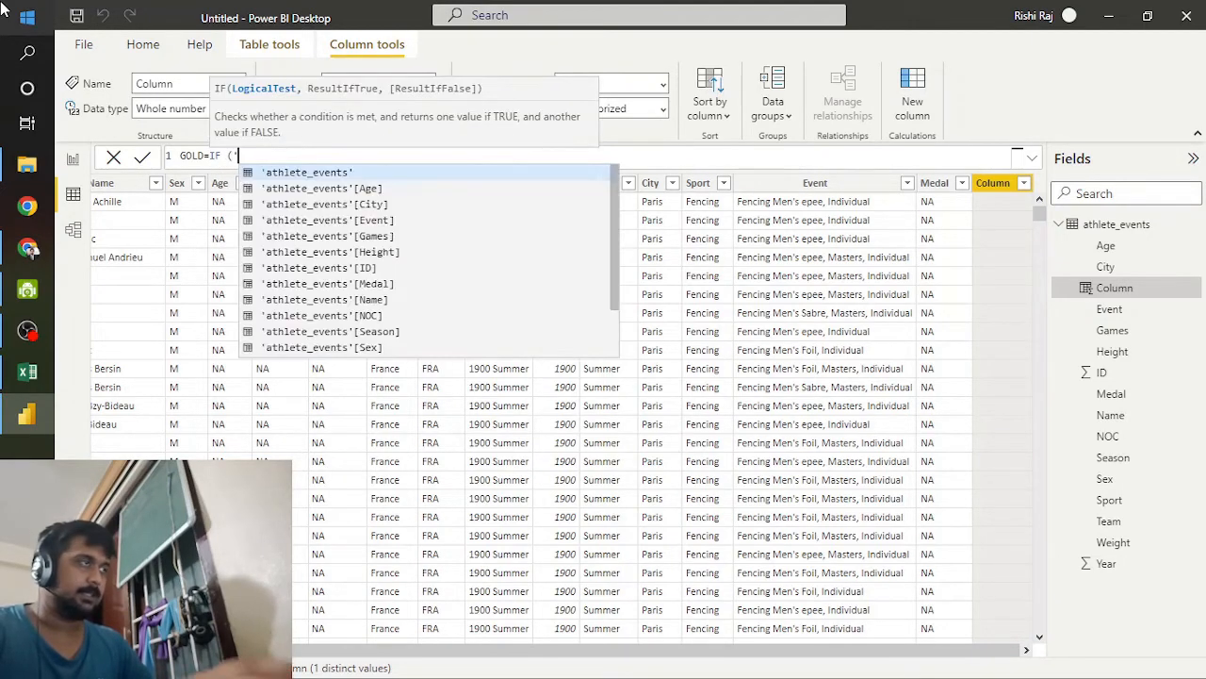
pyautogui.press('BackSpace')
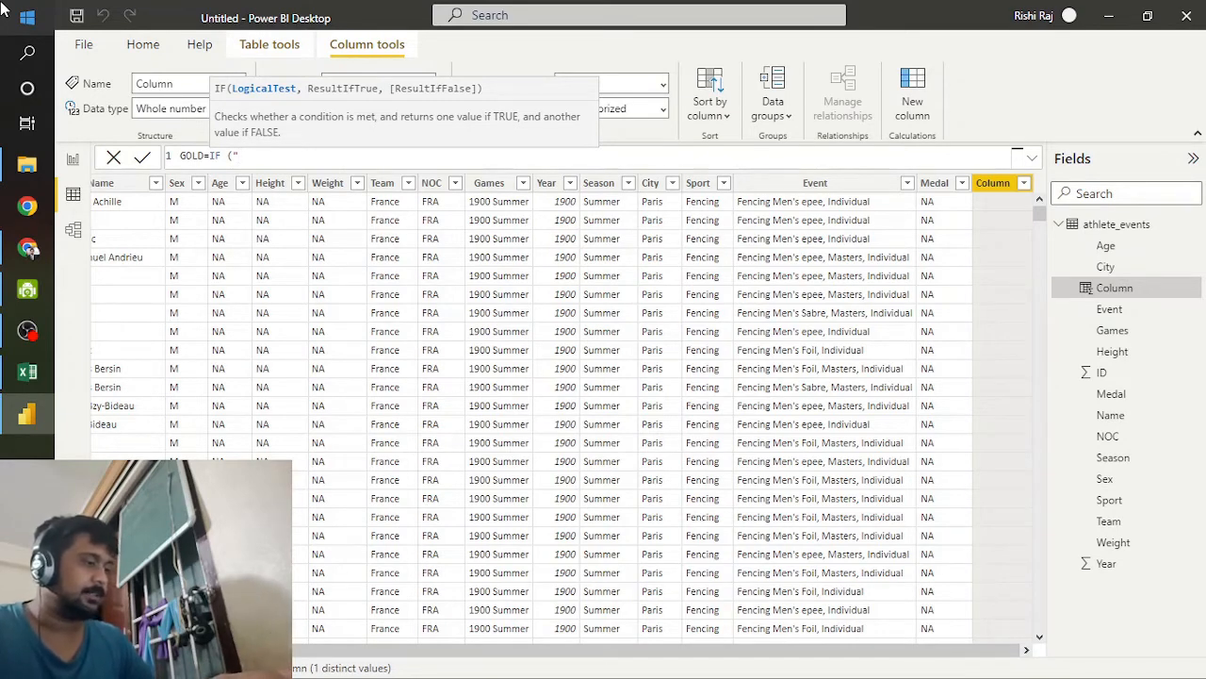
pyautogui.write('ath')
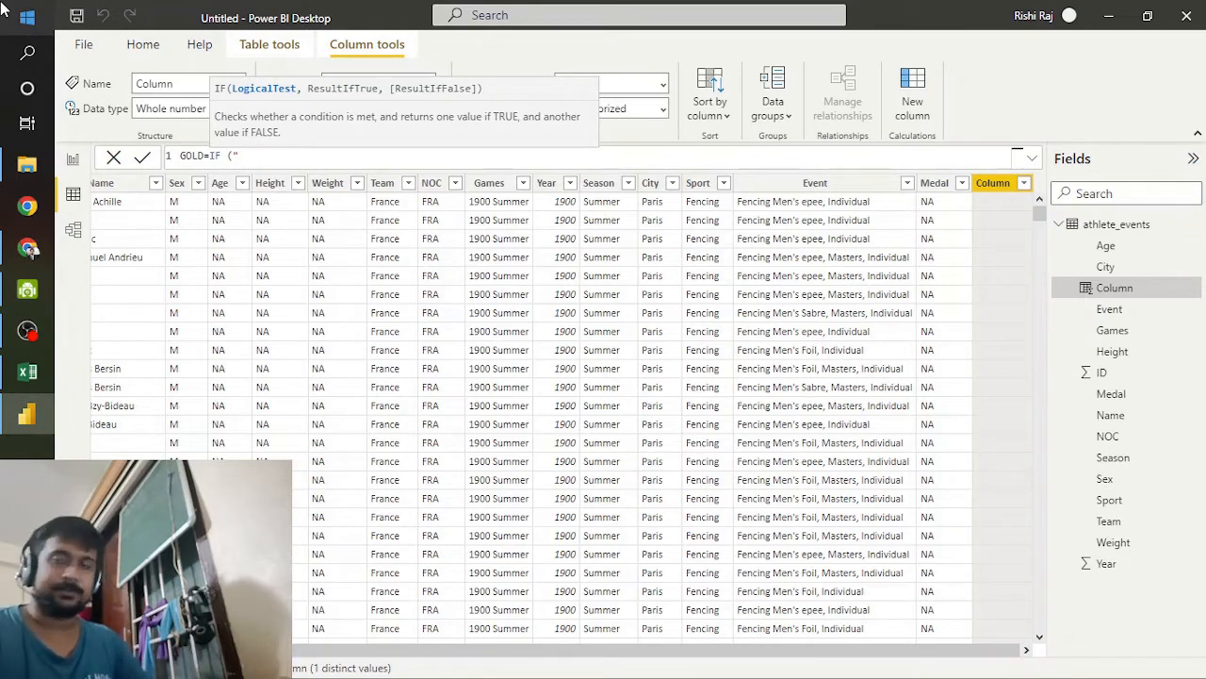
pyautogui.press('BackSpace')
pyautogui.press('BackSpace')
pyautogui.write('("')
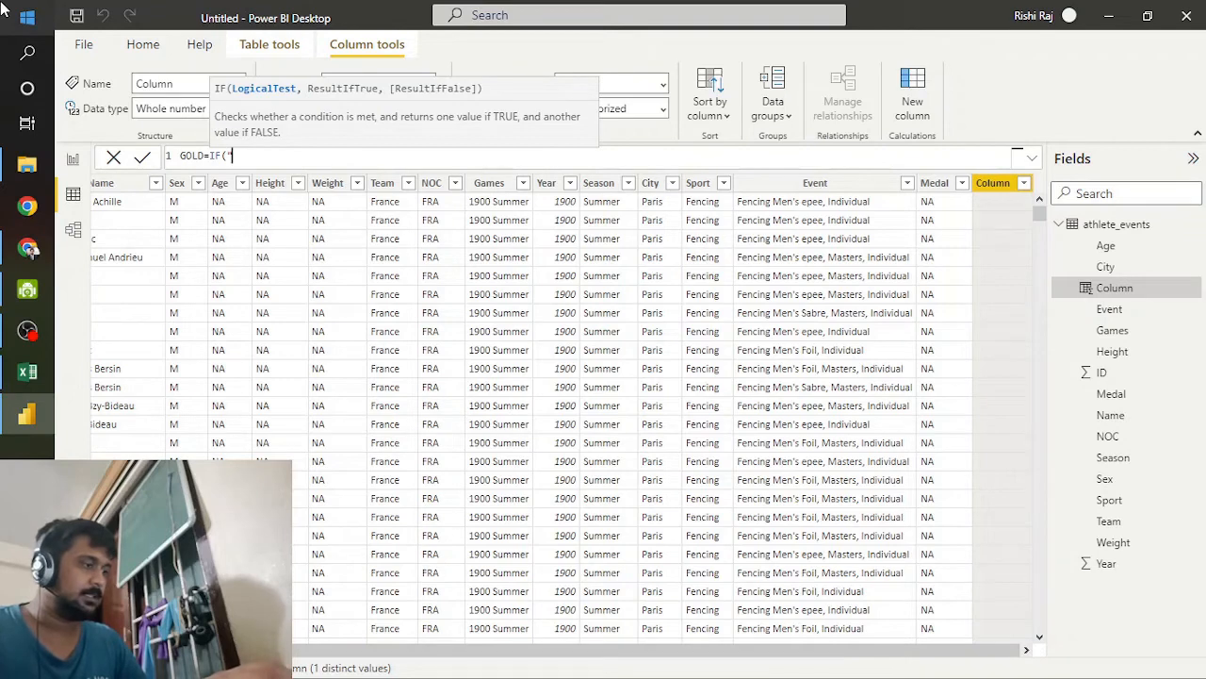
pyautogui.write('Ath')
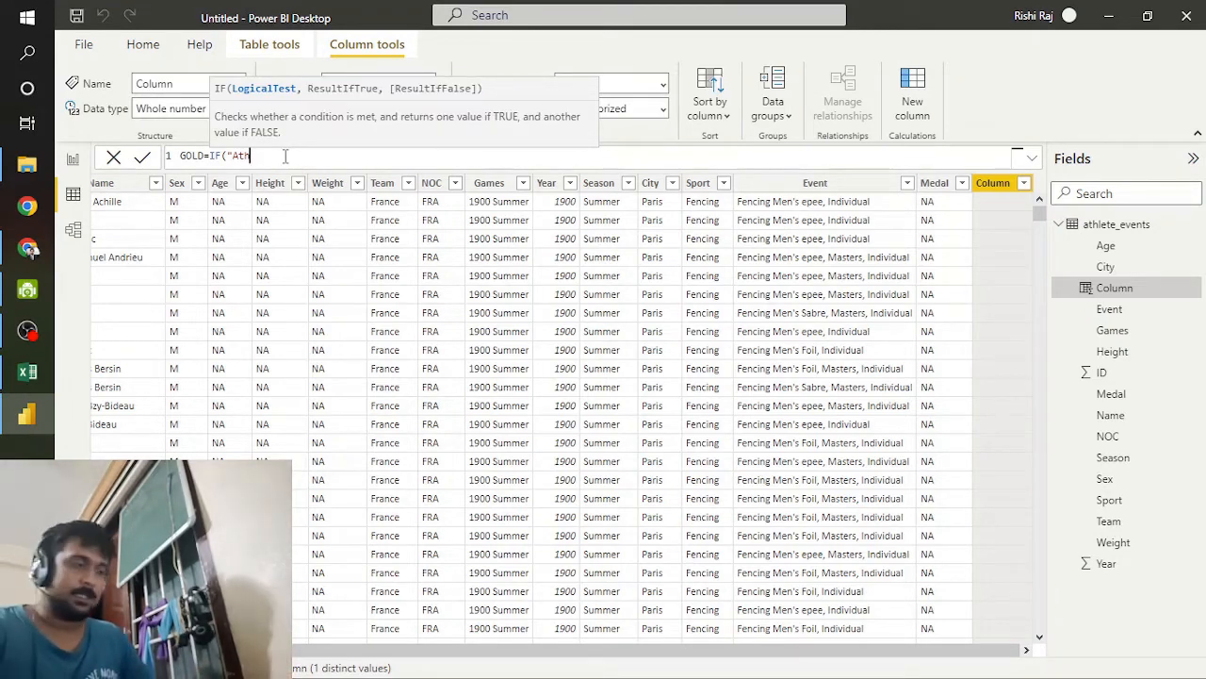
pyautogui.write('eletic_events')
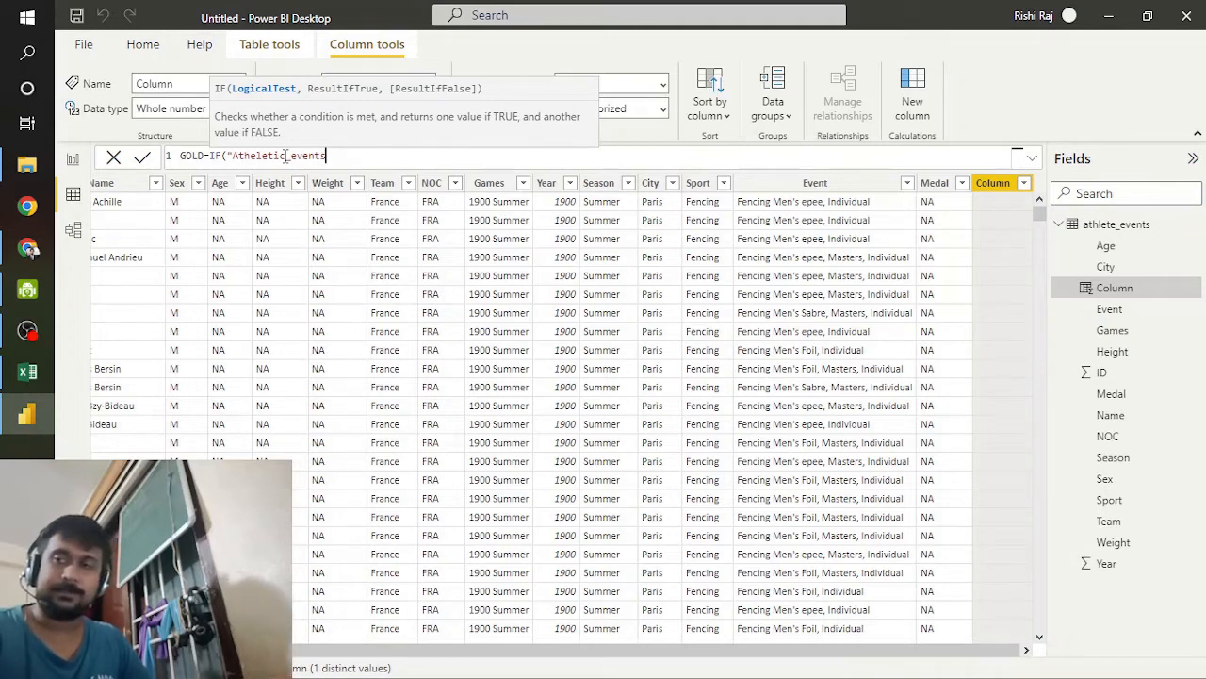
pyautogui.write('"[')
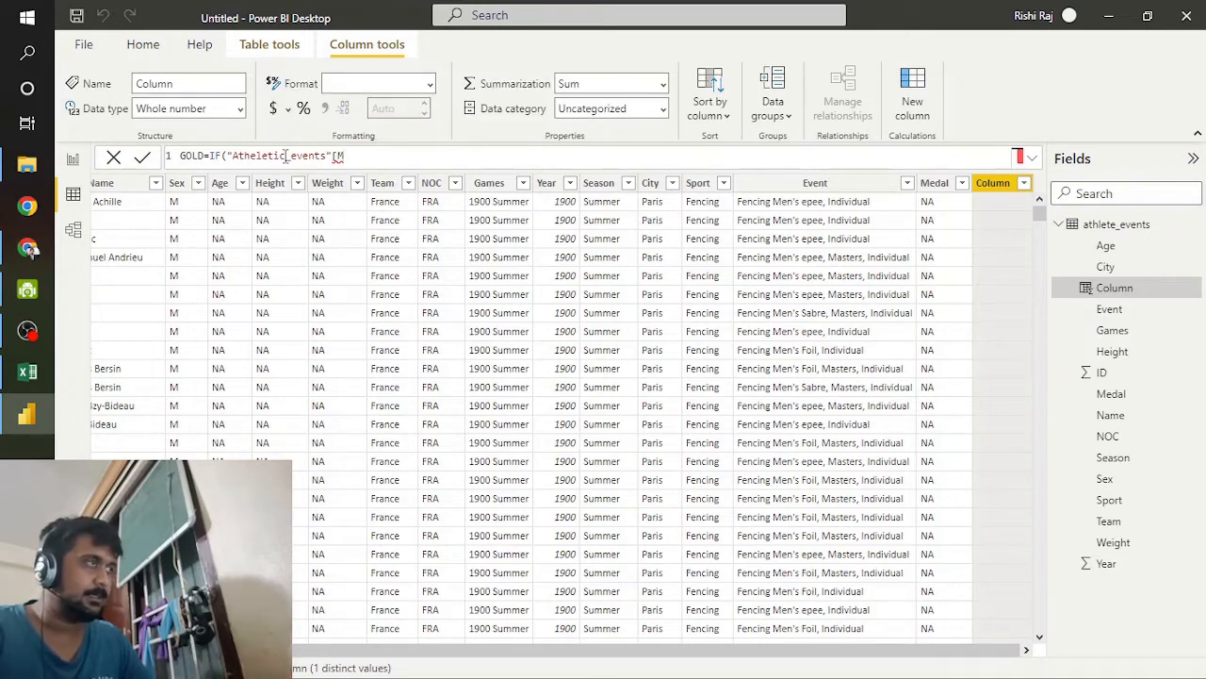
pyautogui.write('Meda')
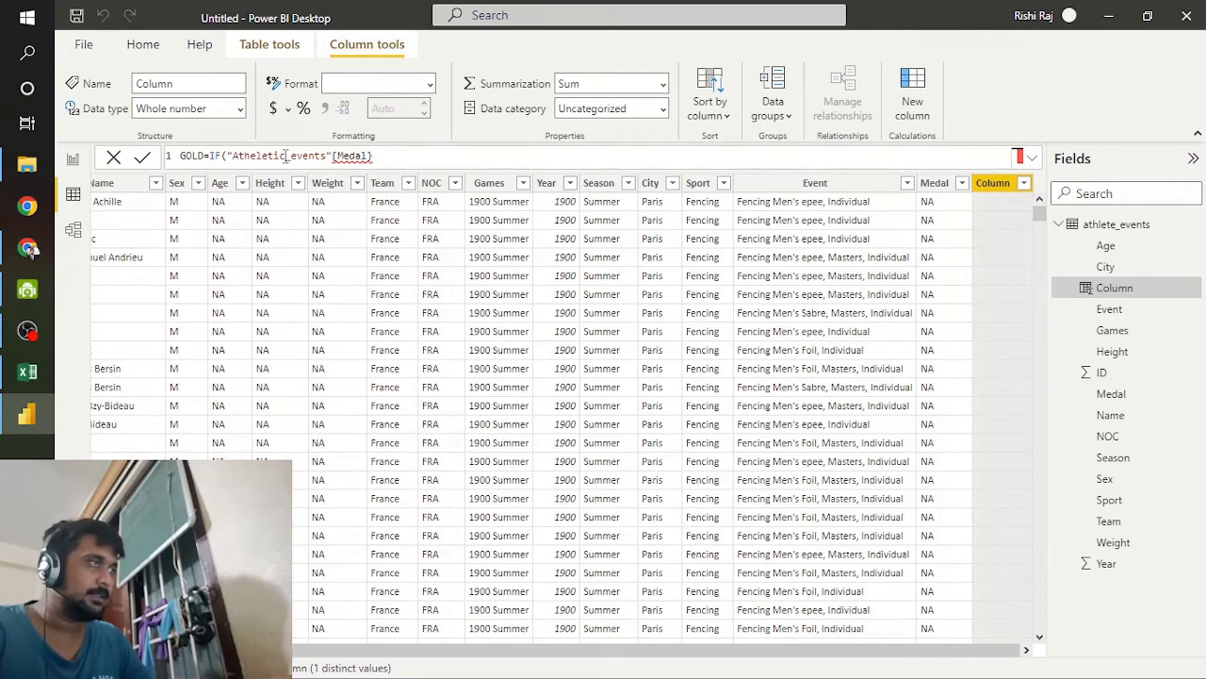
pyautogui.write('l]')
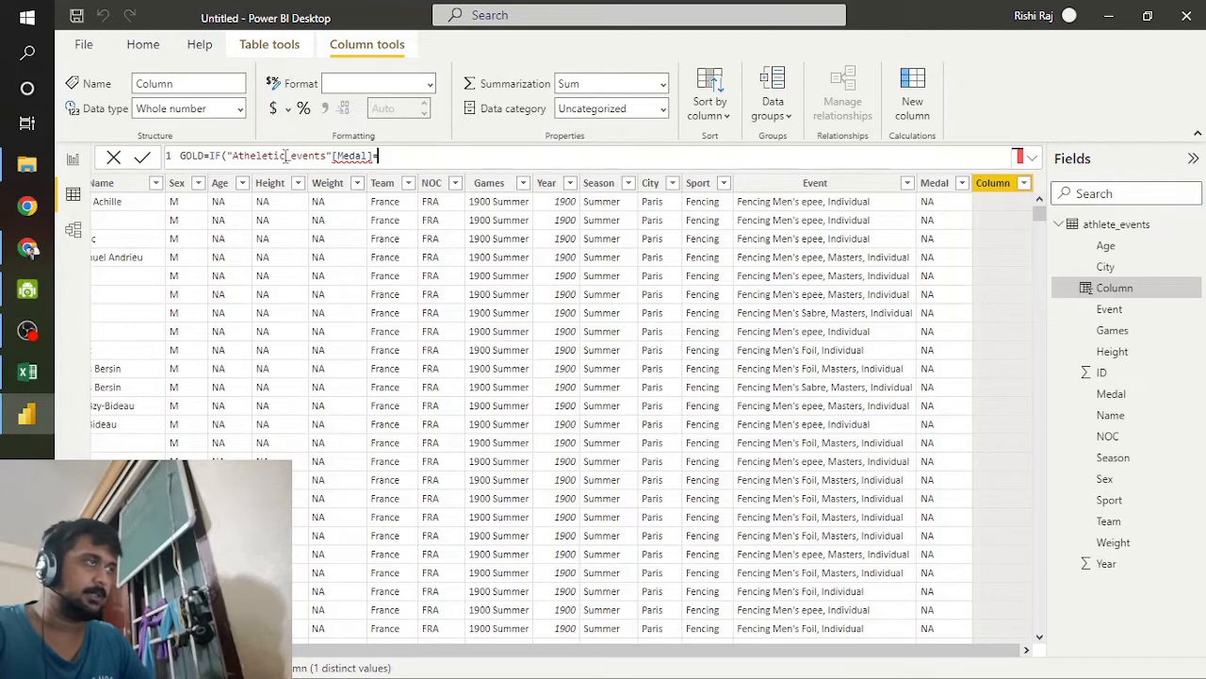
pyautogui.write('=')
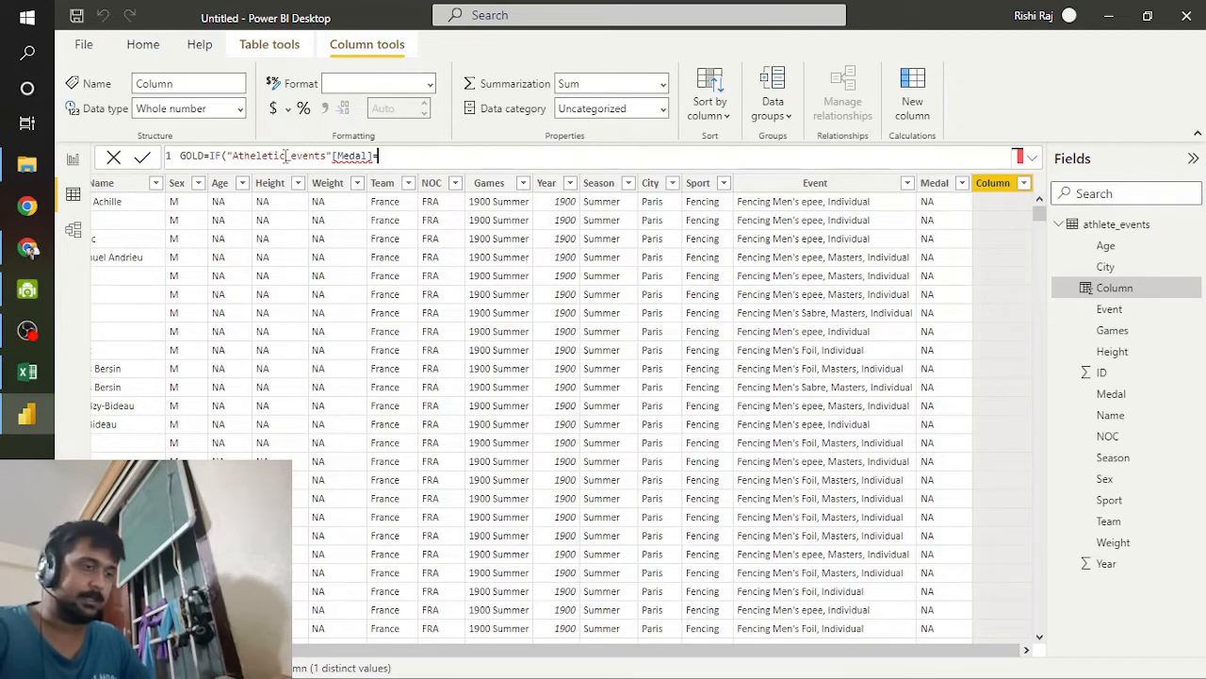
pyautogui.write('"')
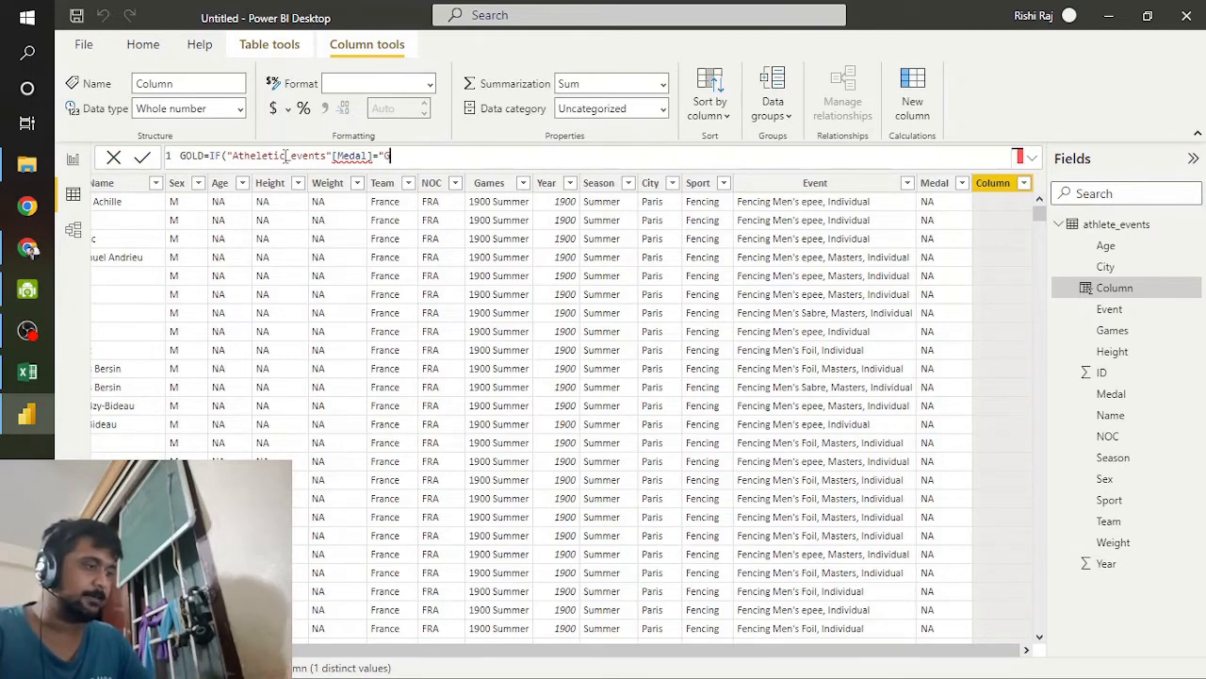
pyautogui.write('Gold')
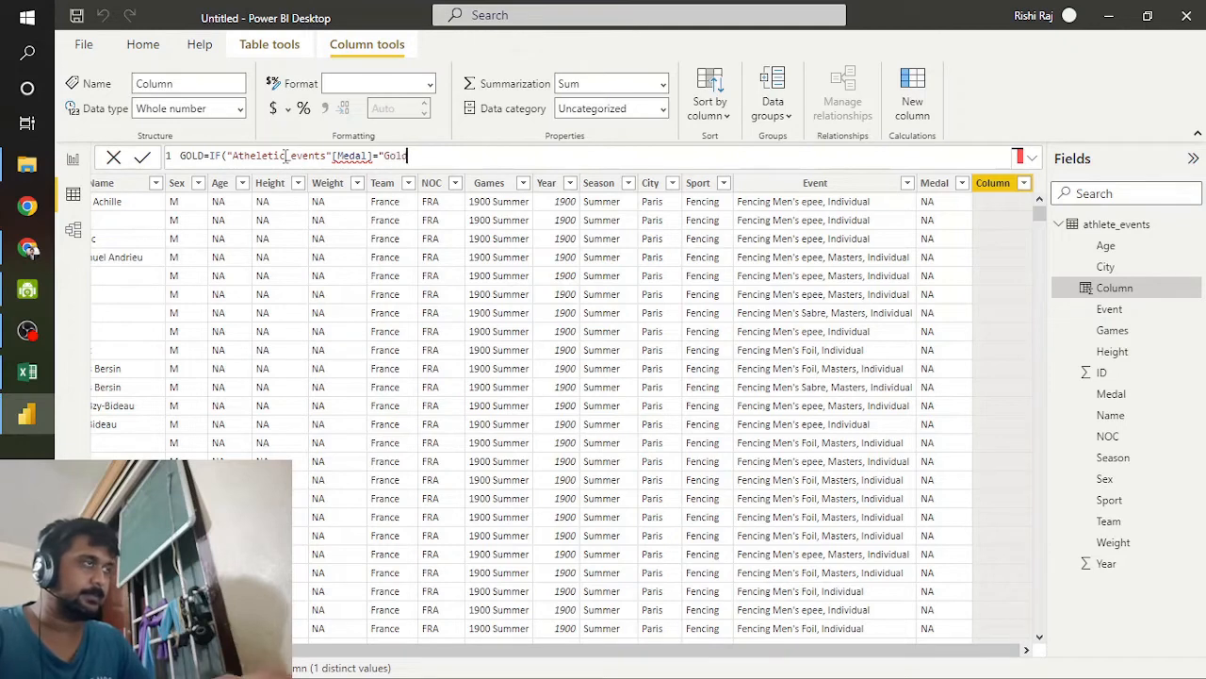
pyautogui.write('"')
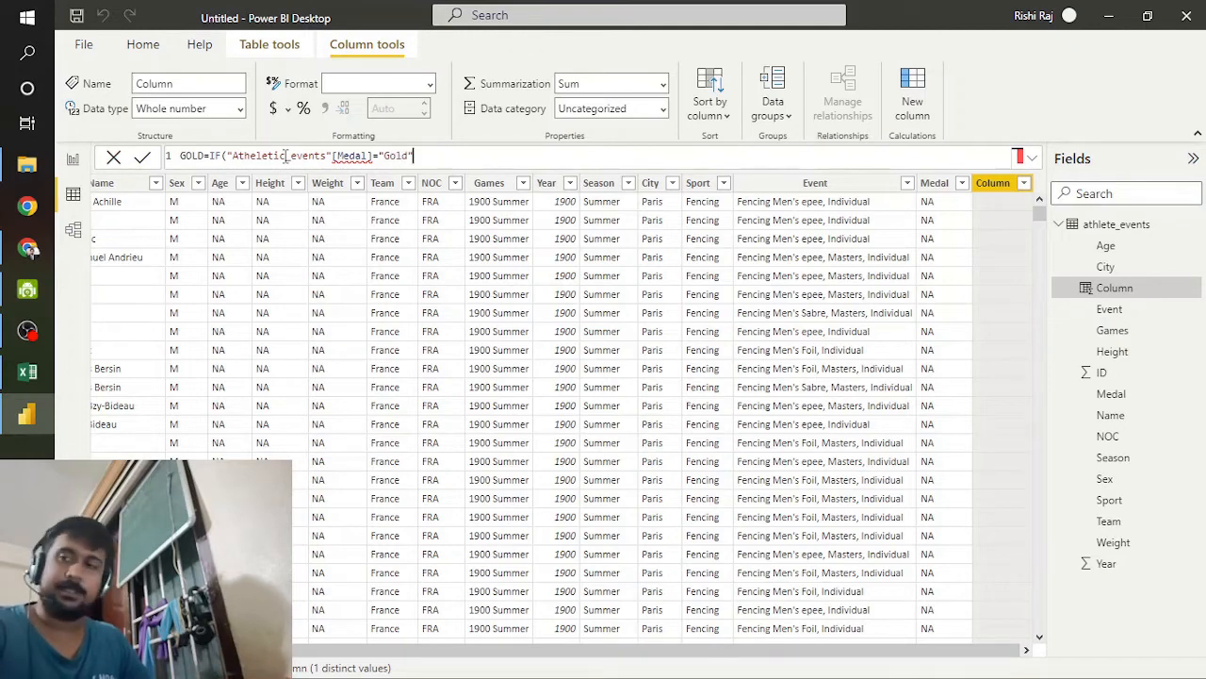
pyautogui.write(',1,0')
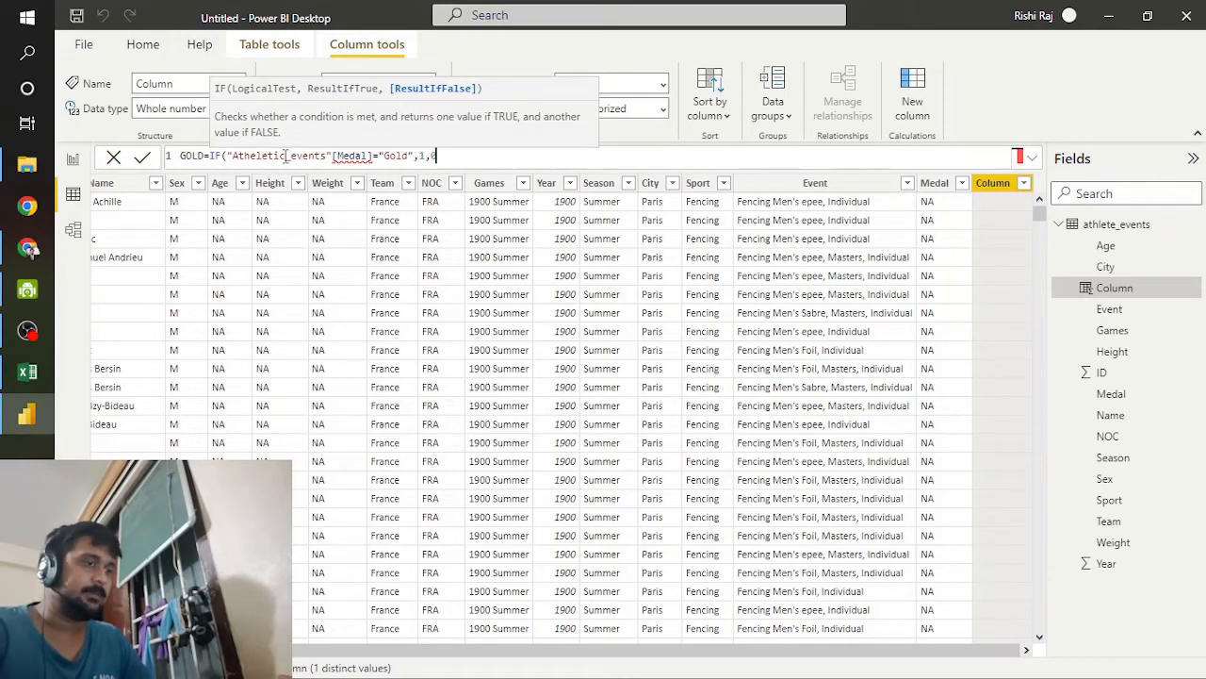
pyautogui.write(')')
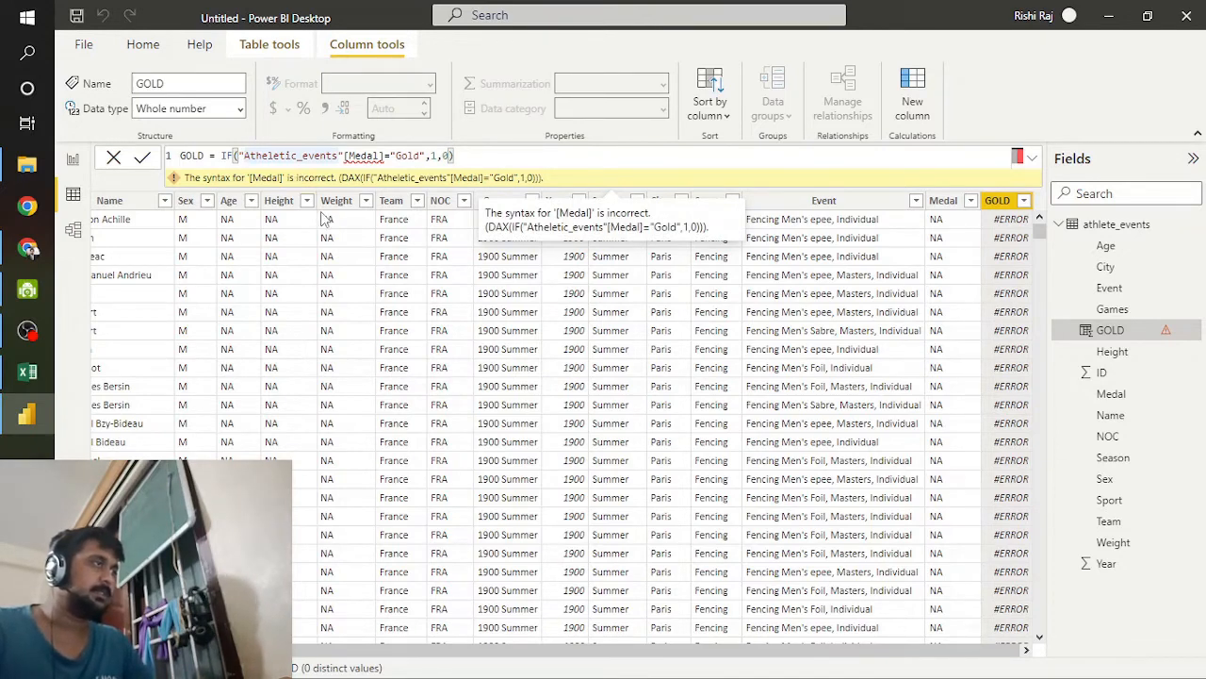
# Step: Check the GOLD column's faulty formula, clear it completely, and restart it with the column name Gold
pyautogui.doubleClick(388, 182)
pyautogui.click(513, 152)
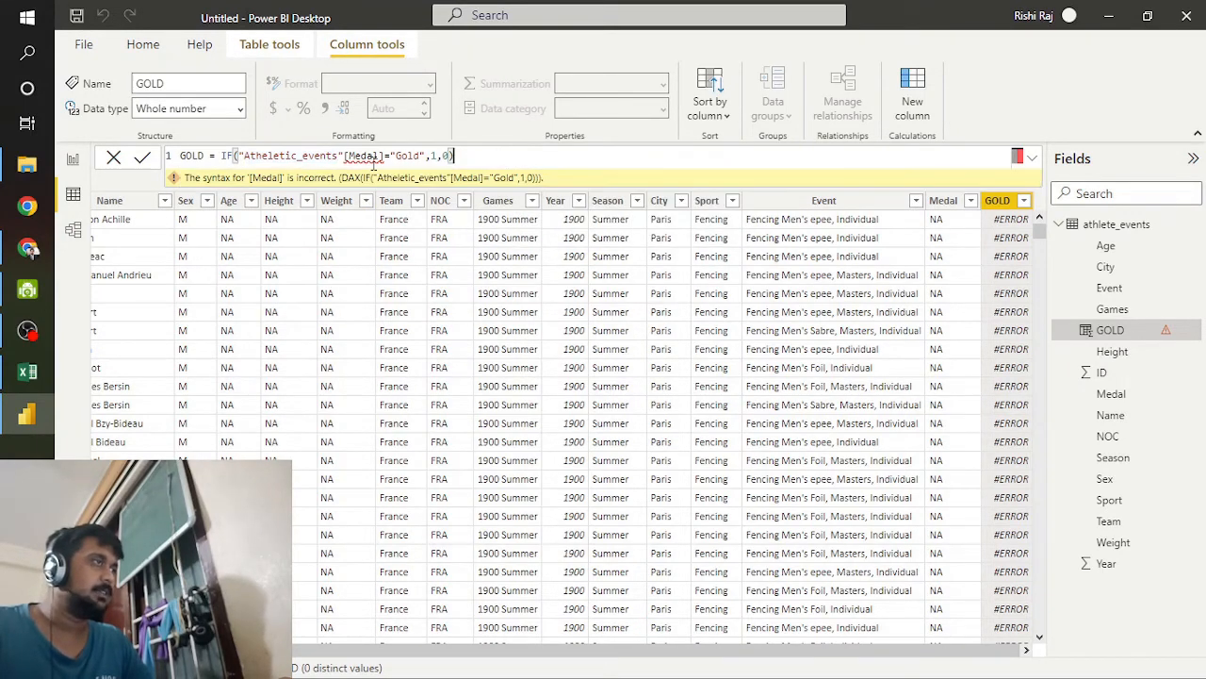
pyautogui.click(384, 158)
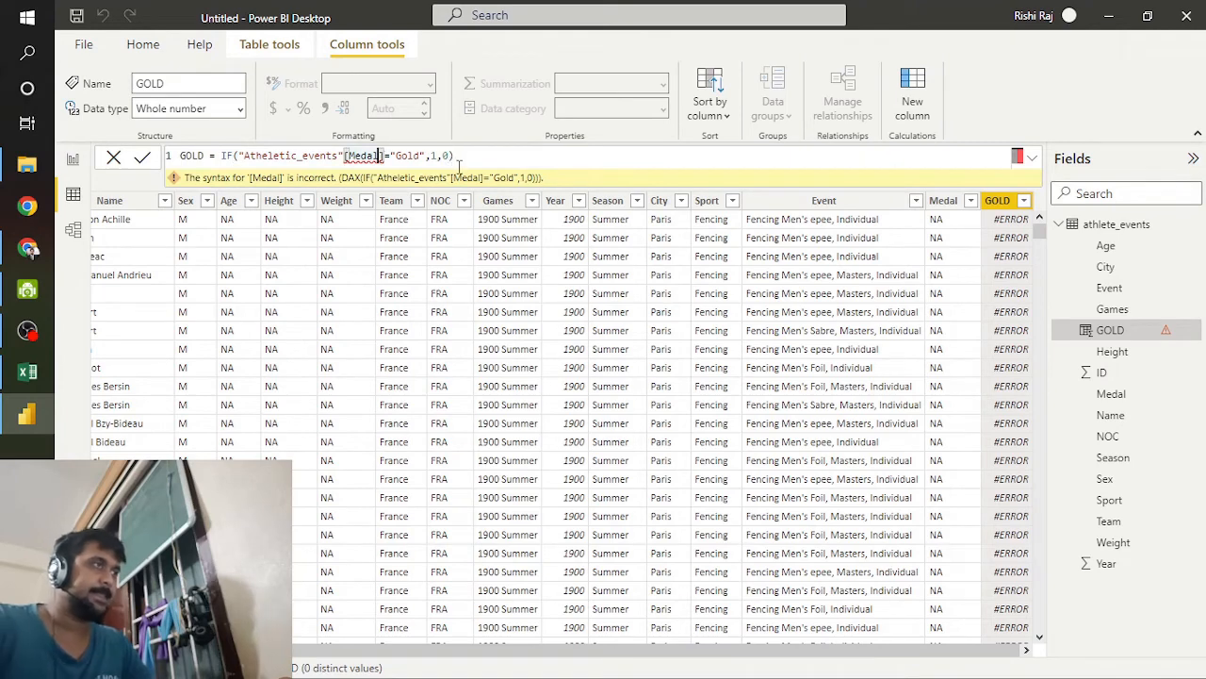
pyautogui.click(459, 165)
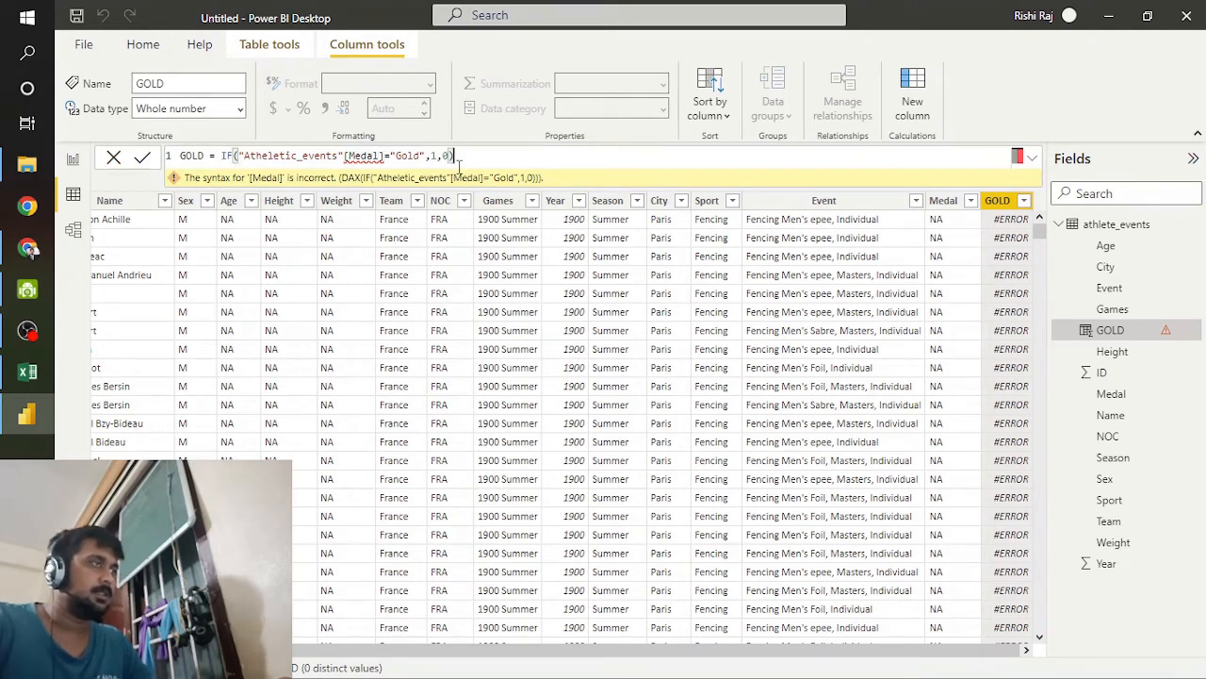
pyautogui.press('BackSpace')
pyautogui.press('BackSpace')
pyautogui.press('BackSpace')
pyautogui.press('BackSpace')
pyautogui.press('BackSpace')
pyautogui.press('BackSpace')
pyautogui.press('BackSpace')
pyautogui.press('BackSpace')
pyautogui.press('BackSpace')
pyautogui.press('BackSpace')
pyautogui.press('BackSpace')
pyautogui.press('BackSpace')
pyautogui.press('BackSpace')
pyautogui.press('BackSpace')
pyautogui.press('BackSpace')
pyautogui.press('BackSpace')
pyautogui.press('BackSpace')
pyautogui.press('BackSpace')
pyautogui.press('BackSpace')
pyautogui.press('BackSpace')
pyautogui.press('BackSpace')
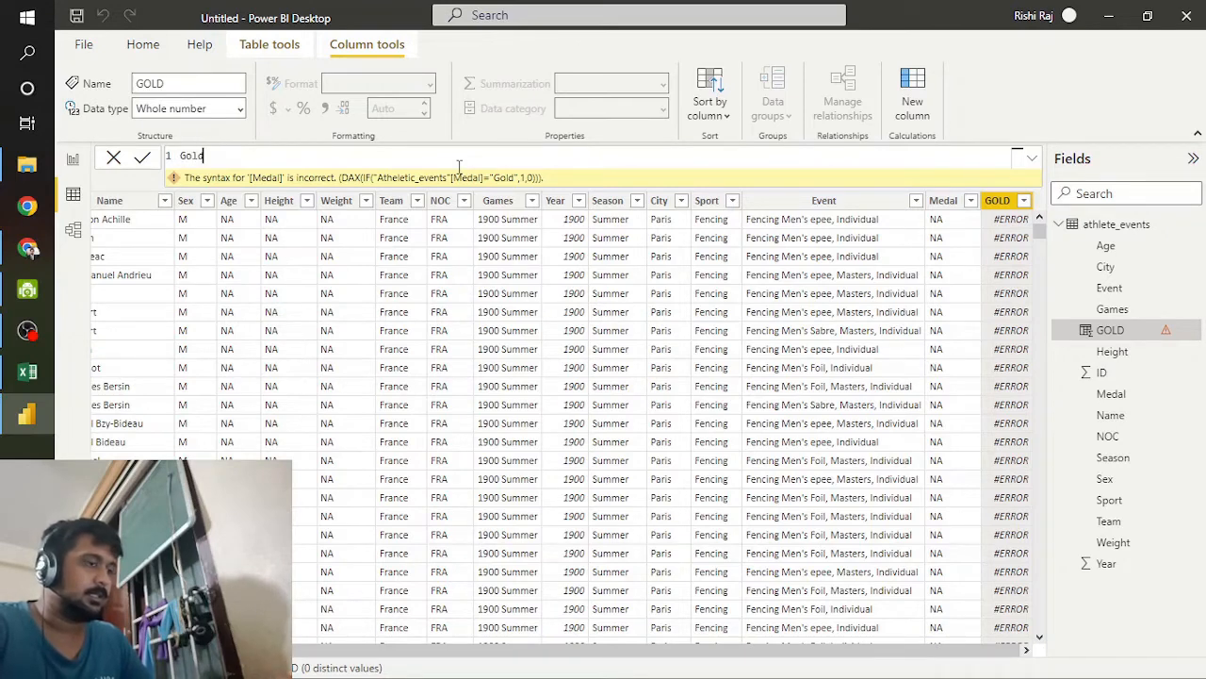
# Step: Complete the column formula as Gold= IF(athlete_events[Medal]="Gold",1,0), copy the whole formula, and commit it
pyautogui.write('= ')
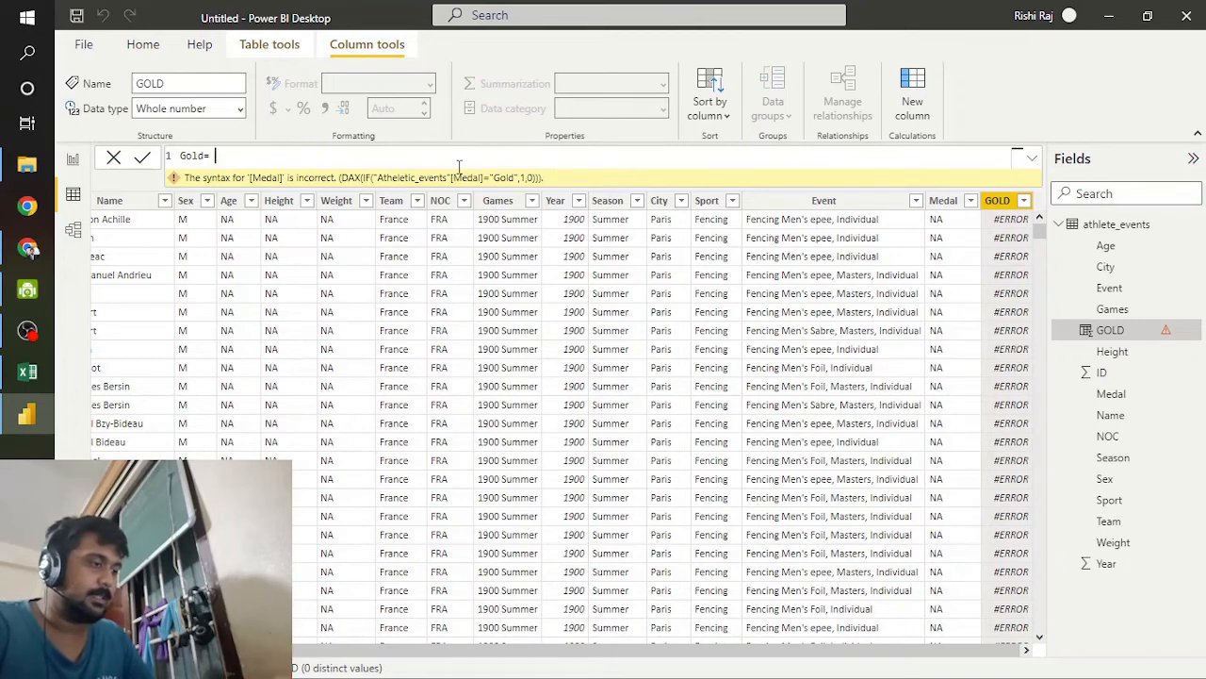
pyautogui.write('IF')
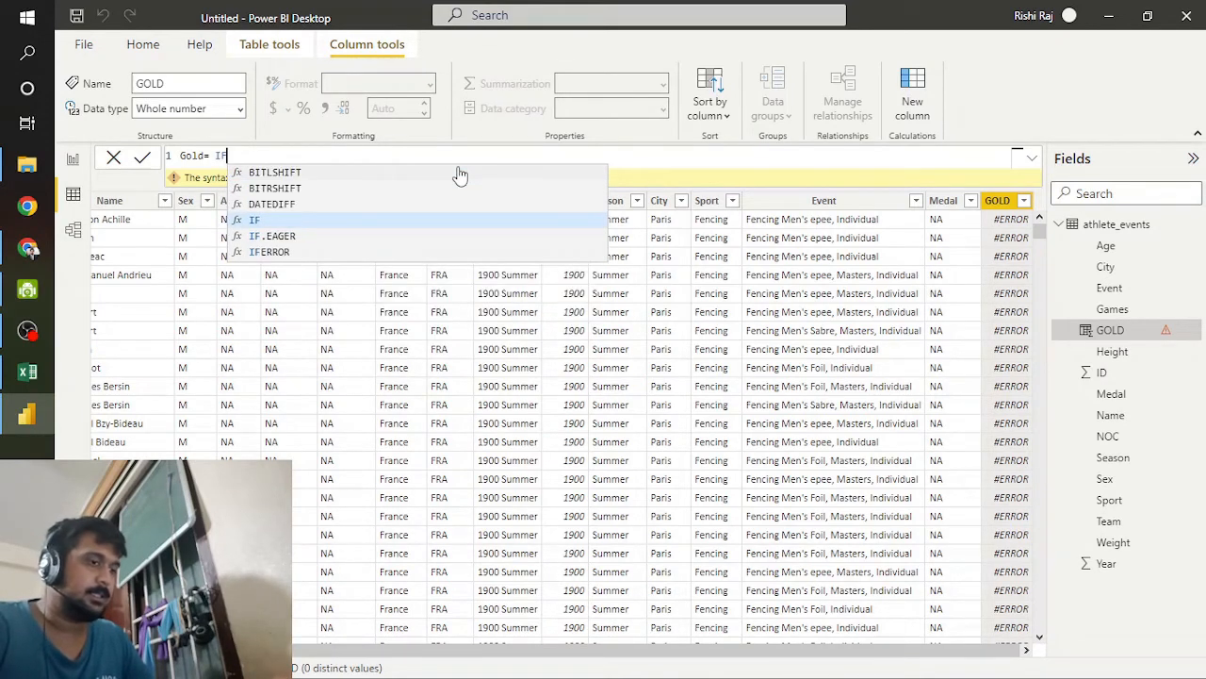
pyautogui.write('(a')
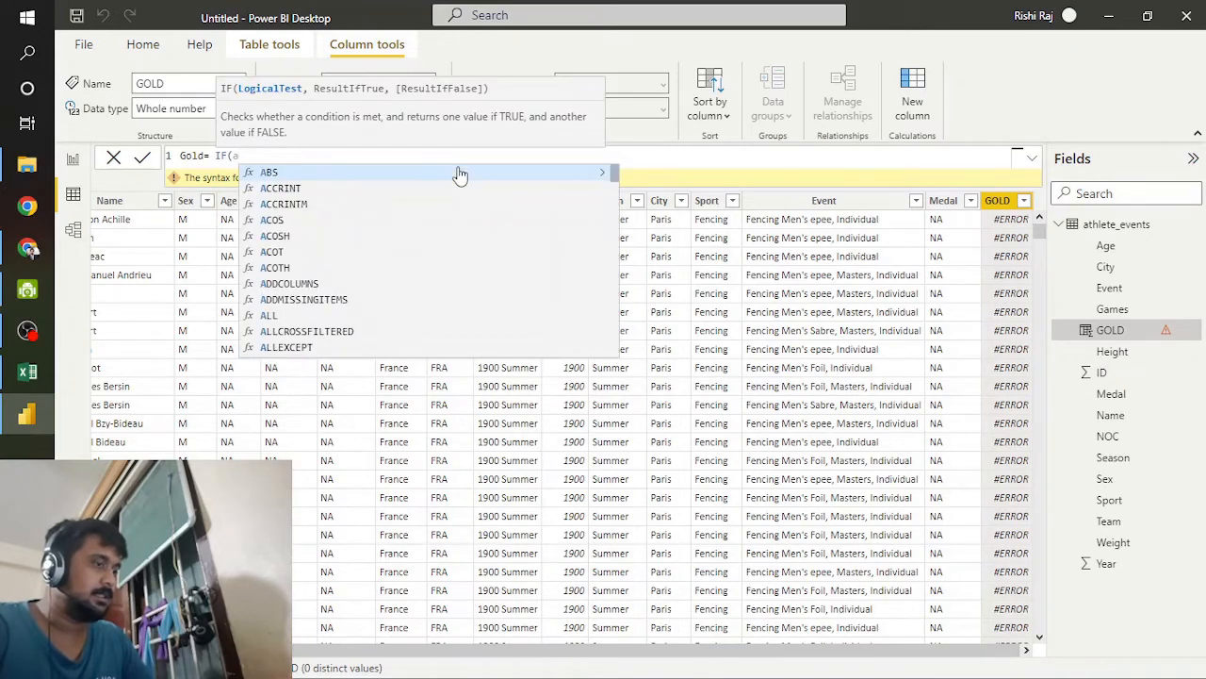
pyautogui.write('thlete_events')
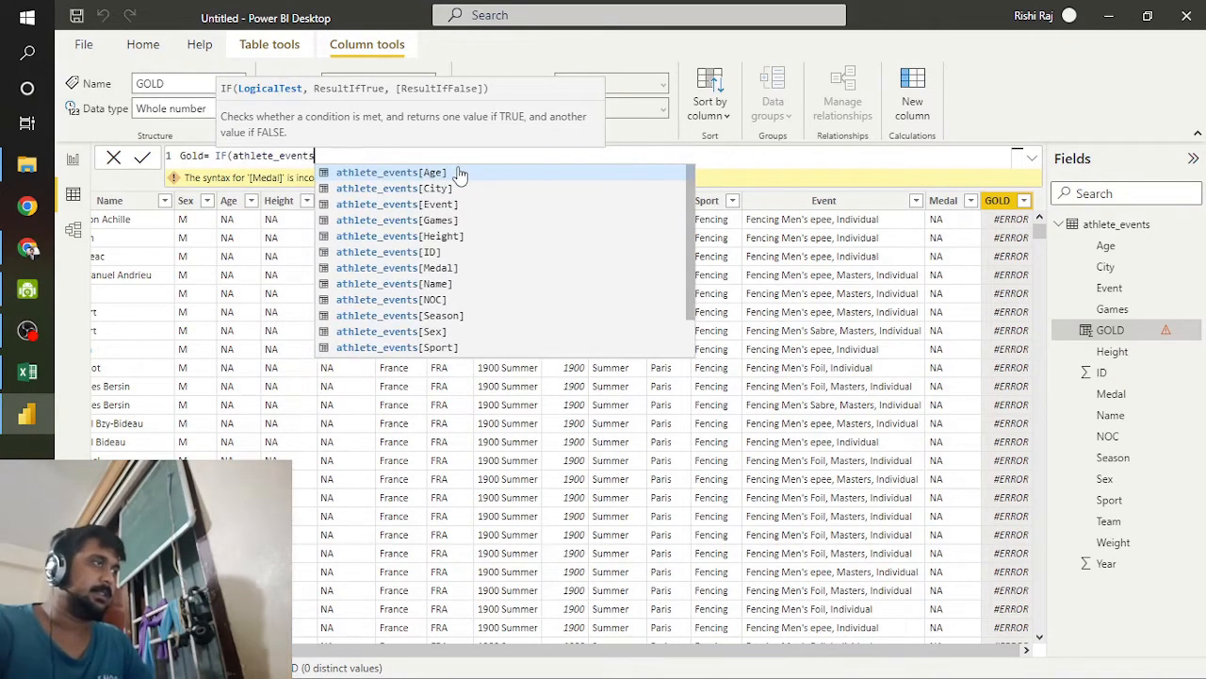
pyautogui.write('[')
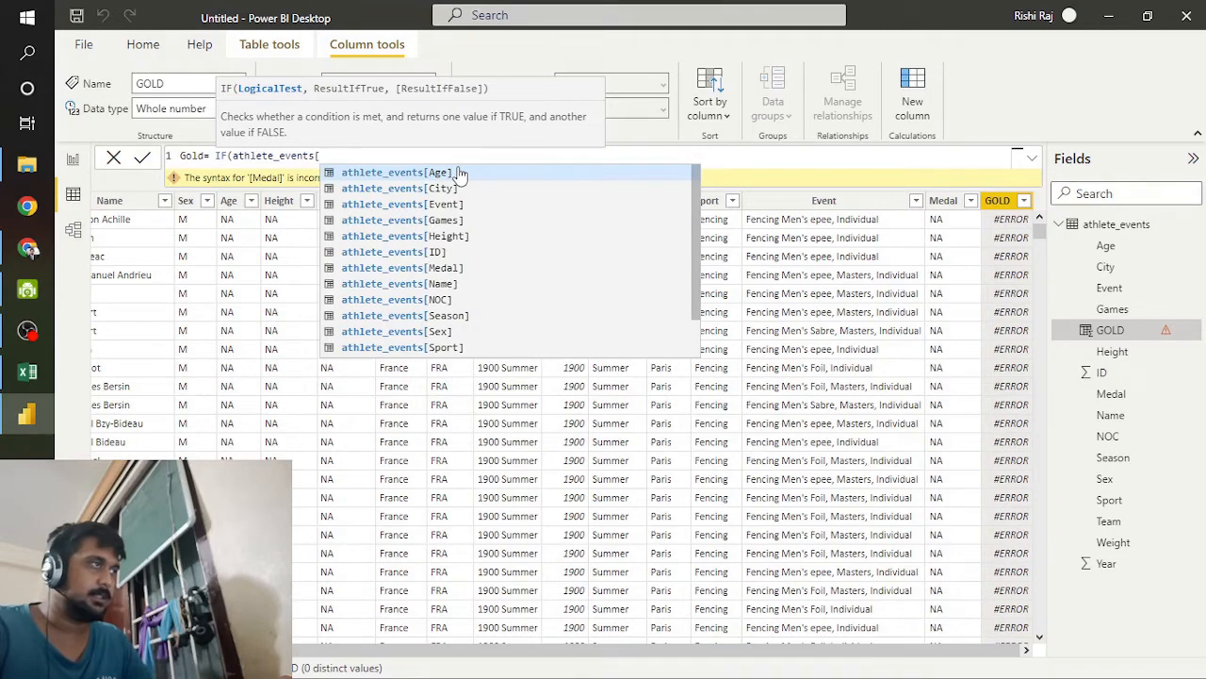
pyautogui.write('me')
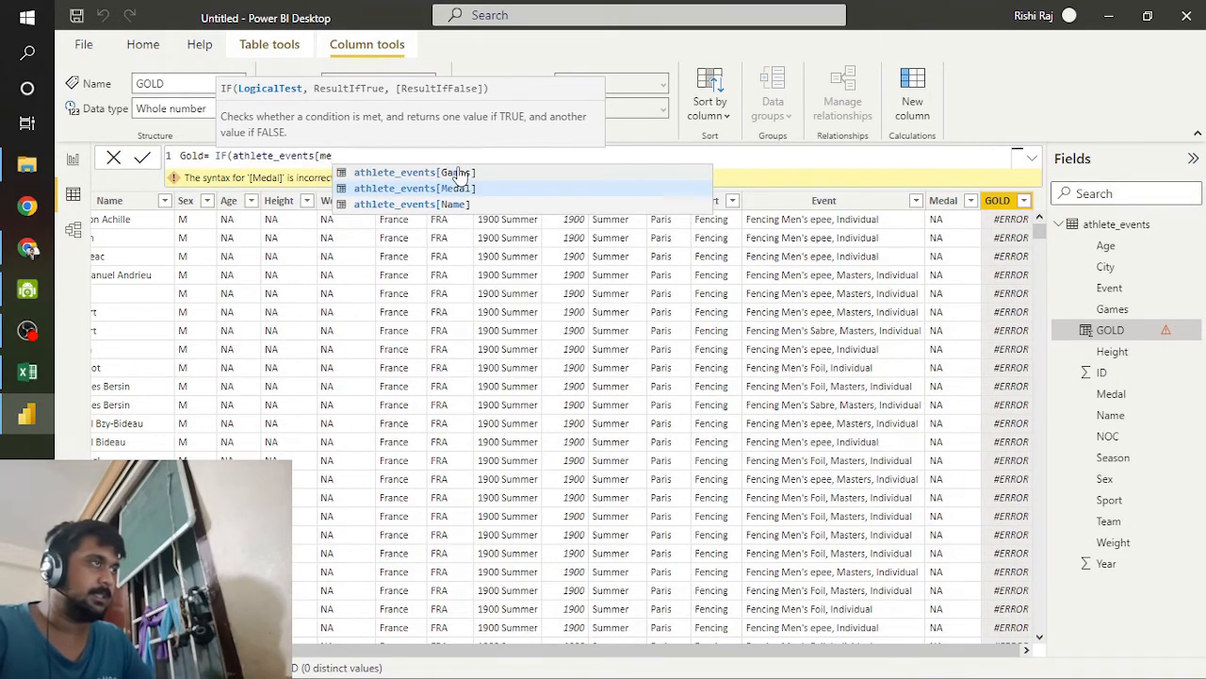
pyautogui.press('Tab')
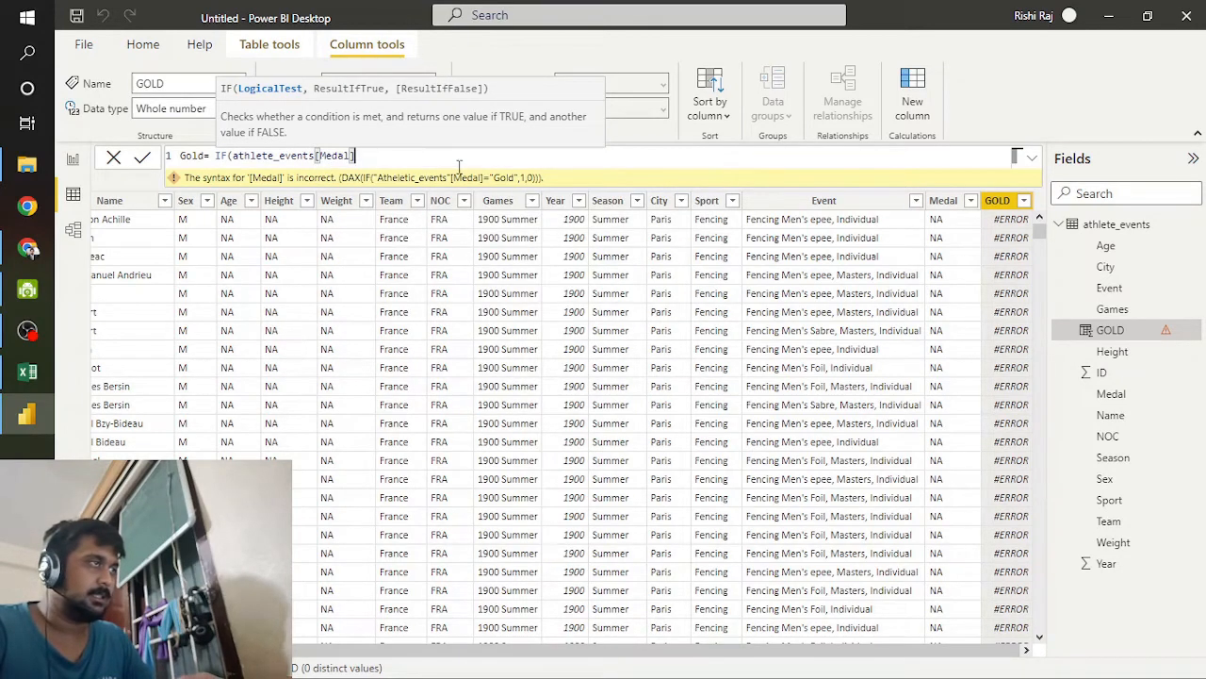
pyautogui.write('=')
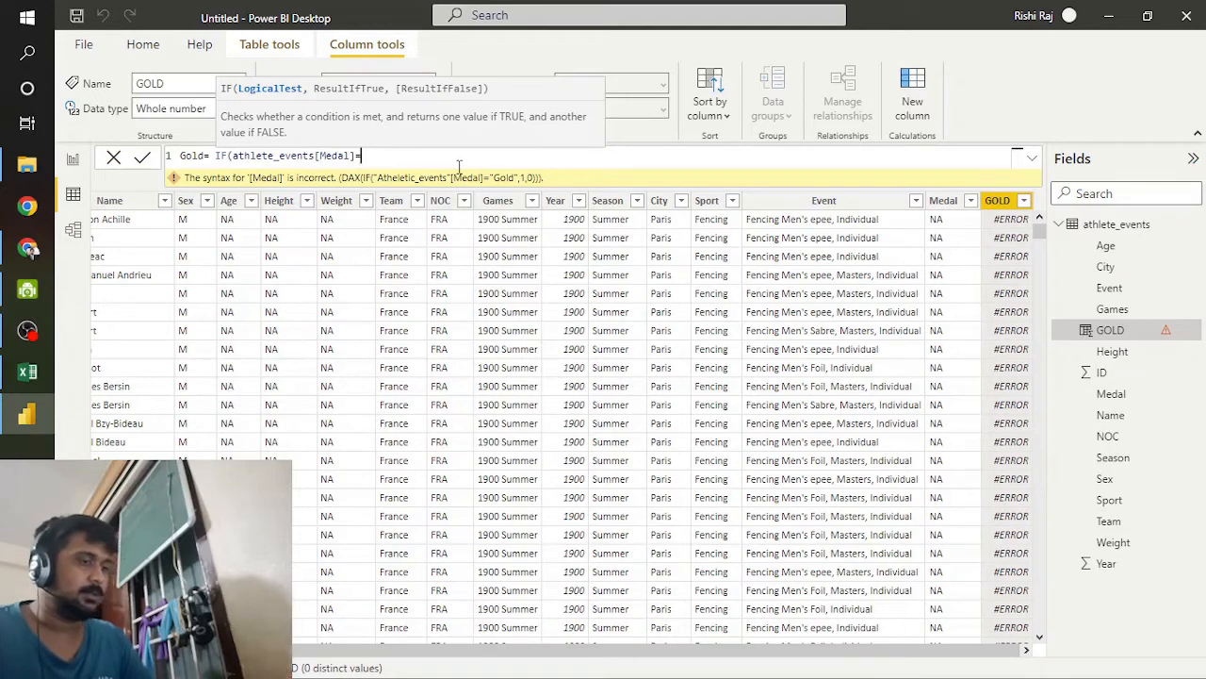
pyautogui.write("'")
pyautogui.press('BackSpace')
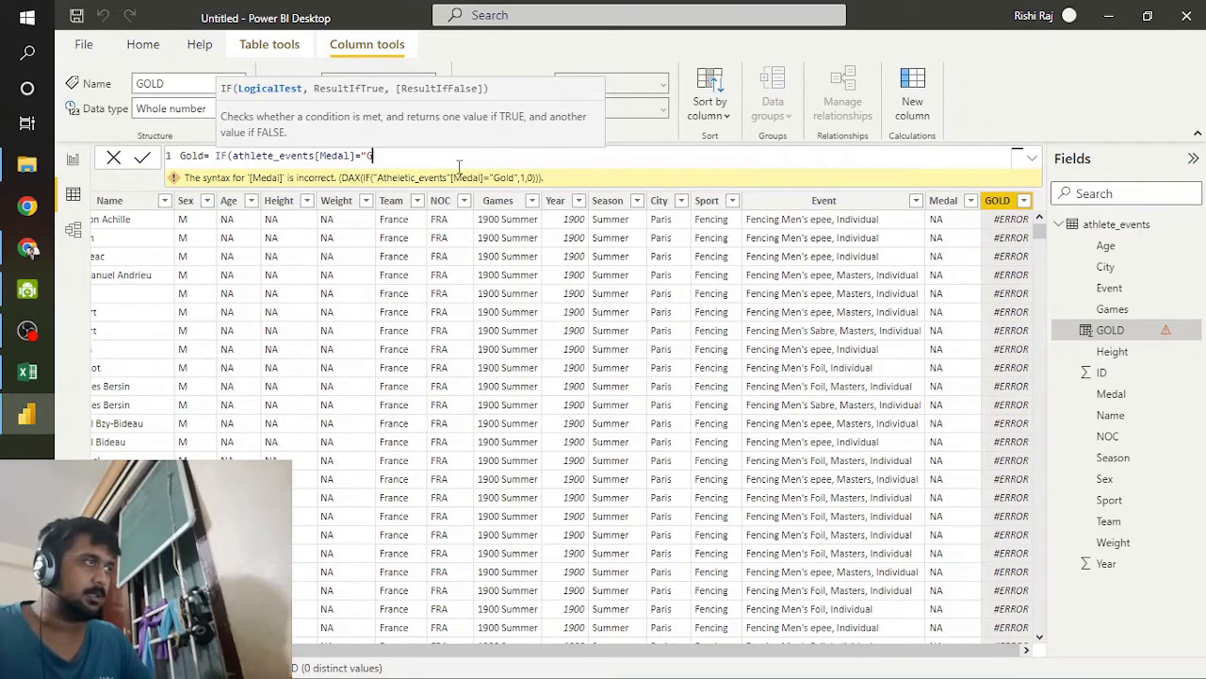
pyautogui.write('"Gold')
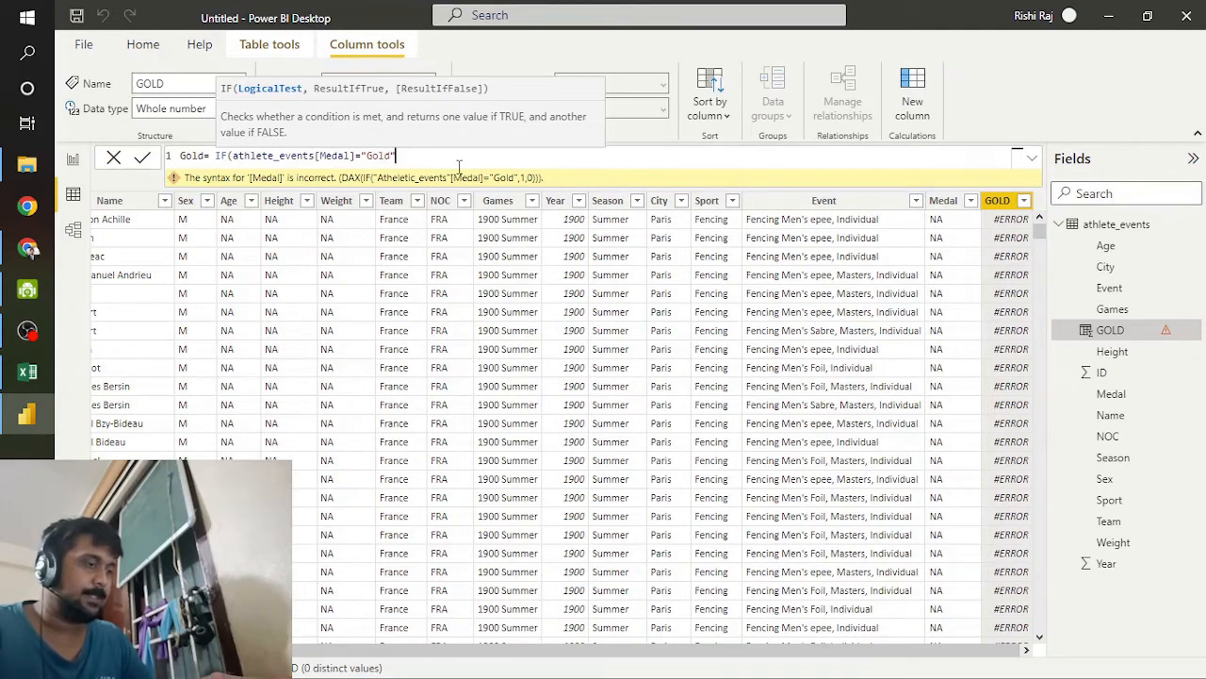
pyautogui.write('",1,')
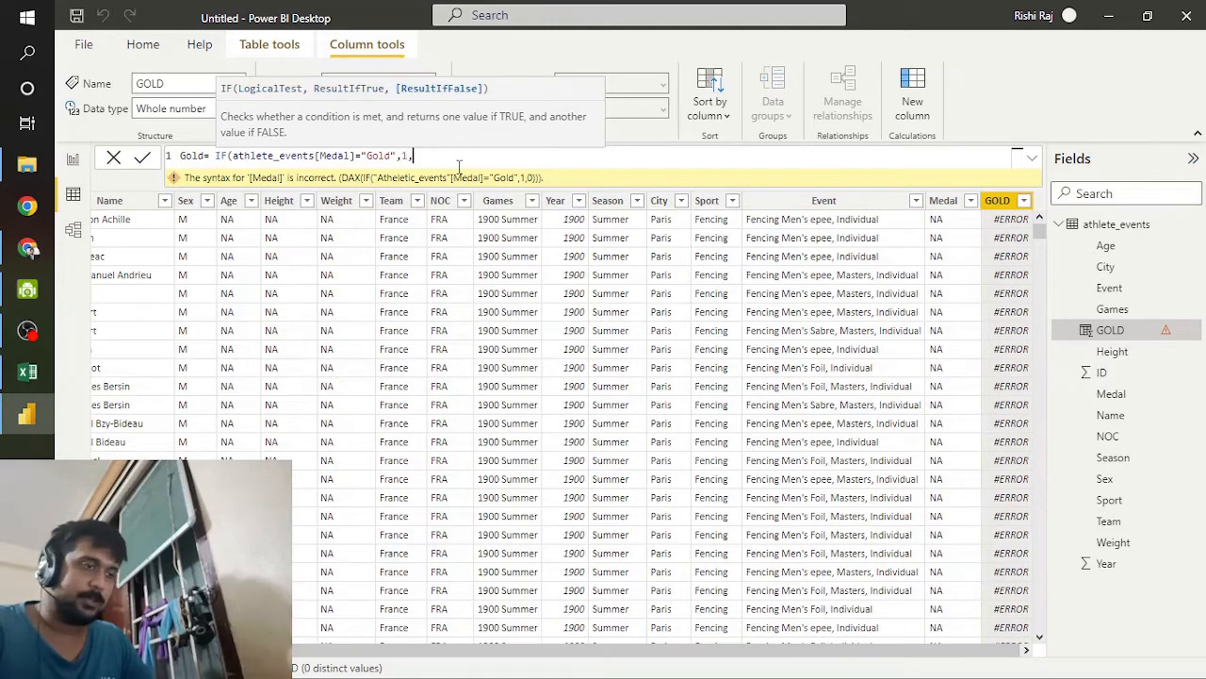
pyautogui.write('0)')
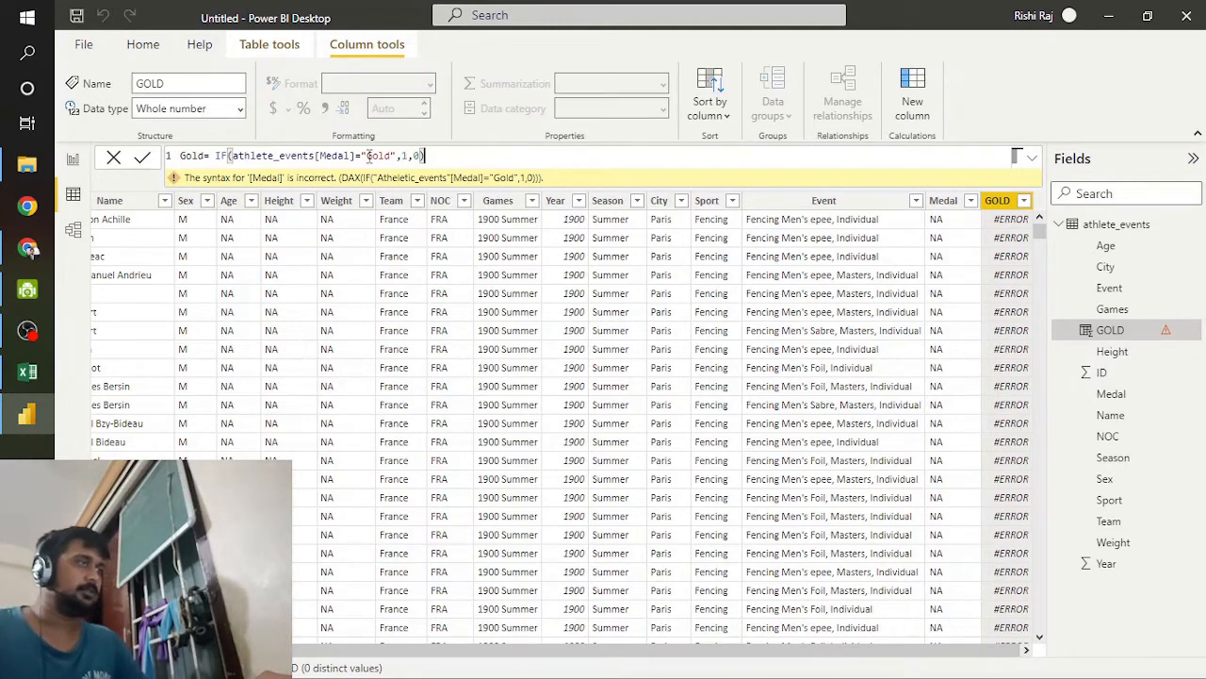
pyautogui.hotkey('ctrl', 'a')
pyautogui.hotkey('ctrl', 'c')
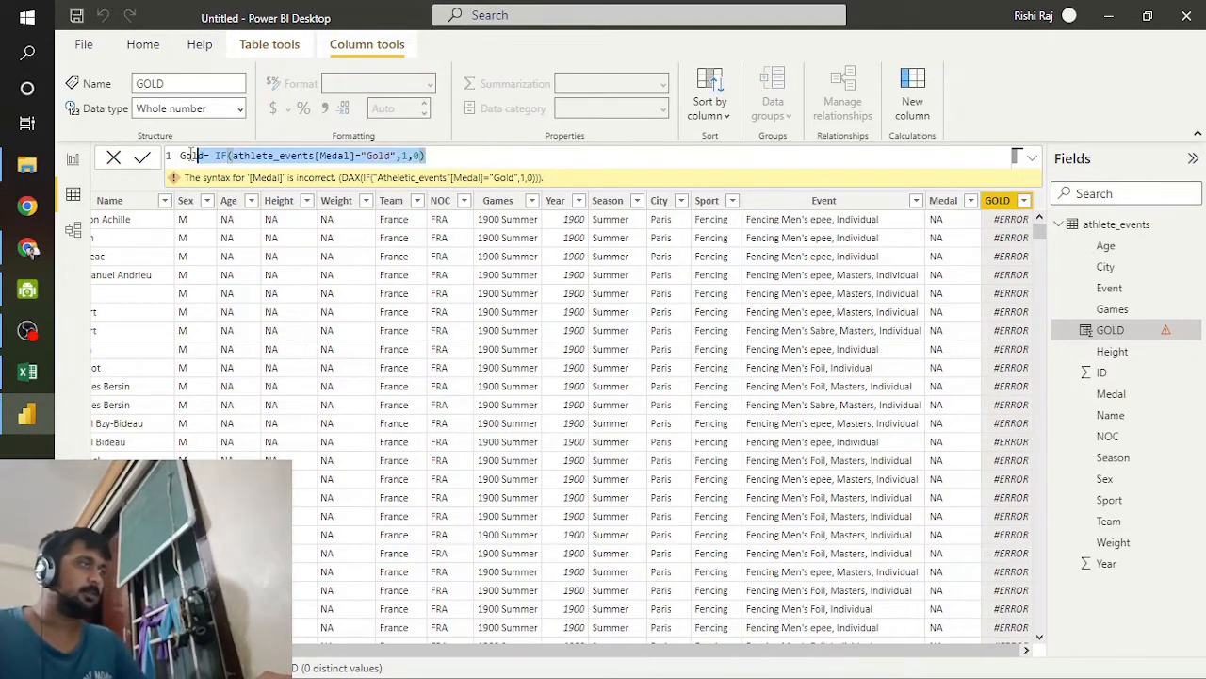
pyautogui.click(142, 161)
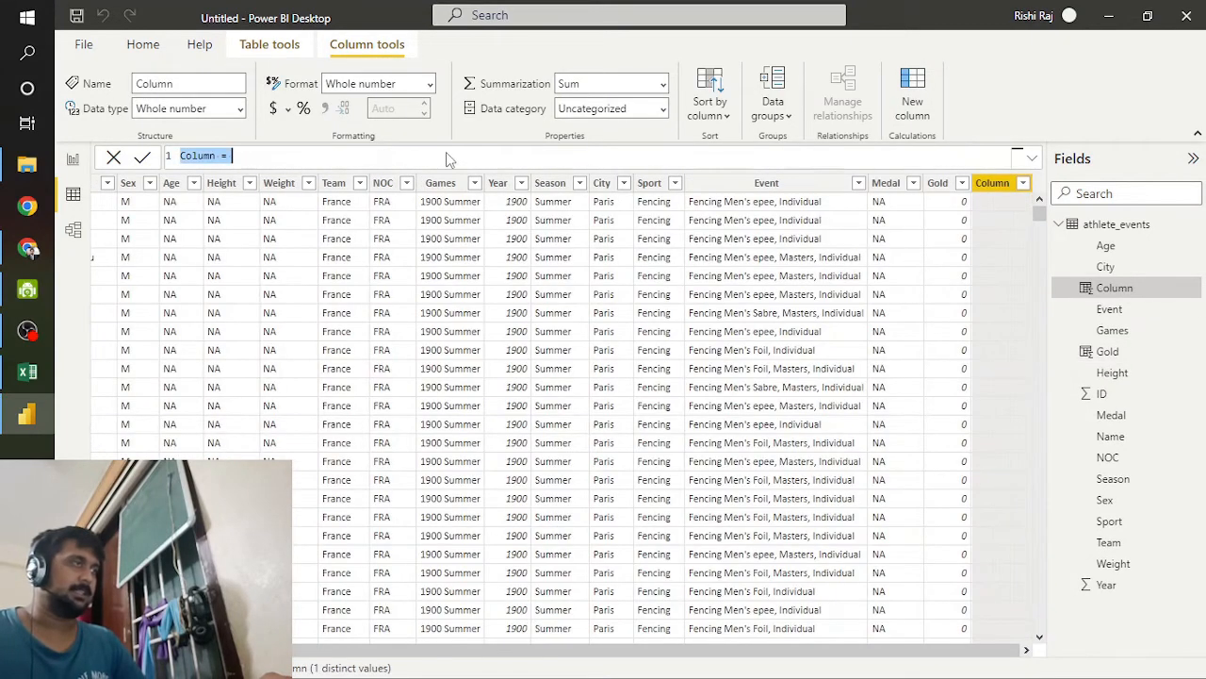
# Step: Add a second calculated column by adapting the copied formula to Silver= IF(athlete_events[Medal]="Silver",1,0), and commit it
pyautogui.hotkey('ctrl', 'v')
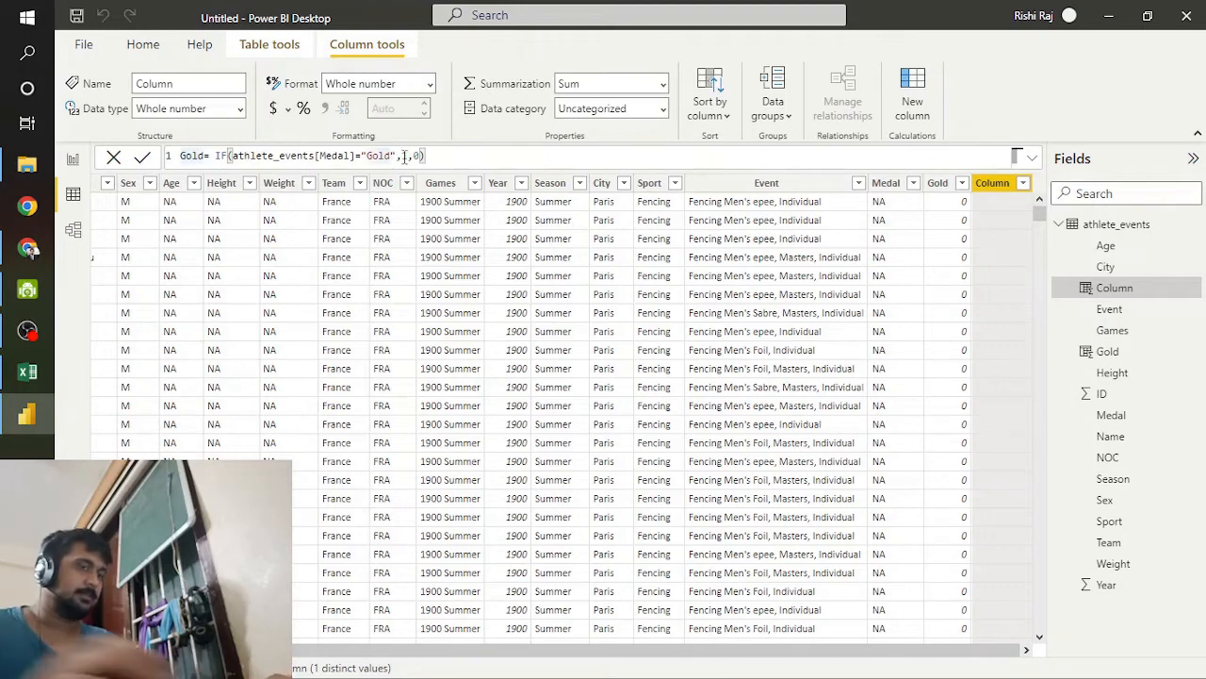
pyautogui.press('BackSpace')
pyautogui.press('BackSpace')
pyautogui.press('BackSpace')
pyautogui.press('BackSpace')
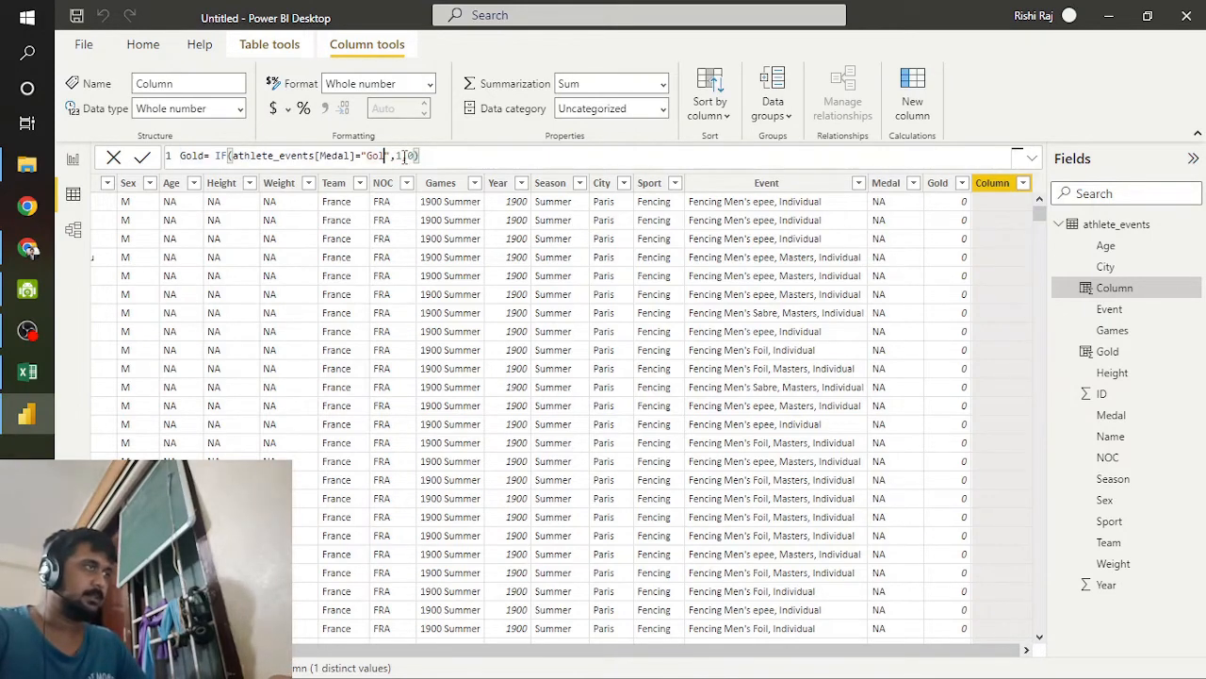
pyautogui.write('Silver')
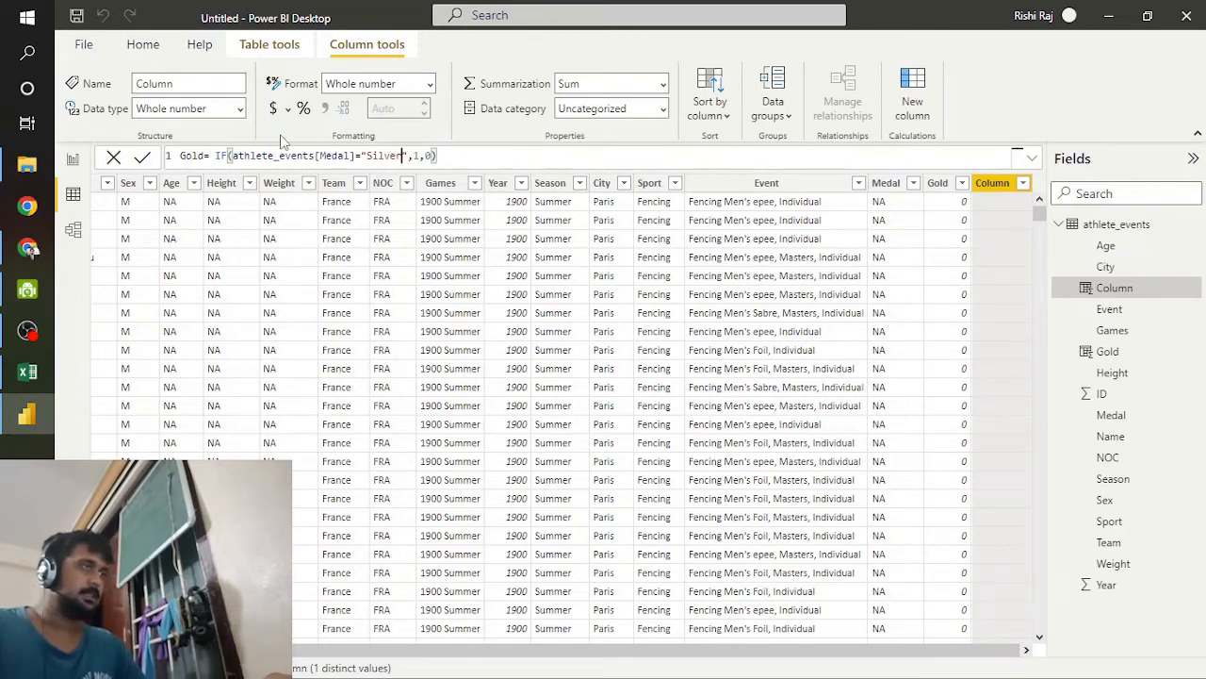
pyautogui.doubleClick(196, 155)
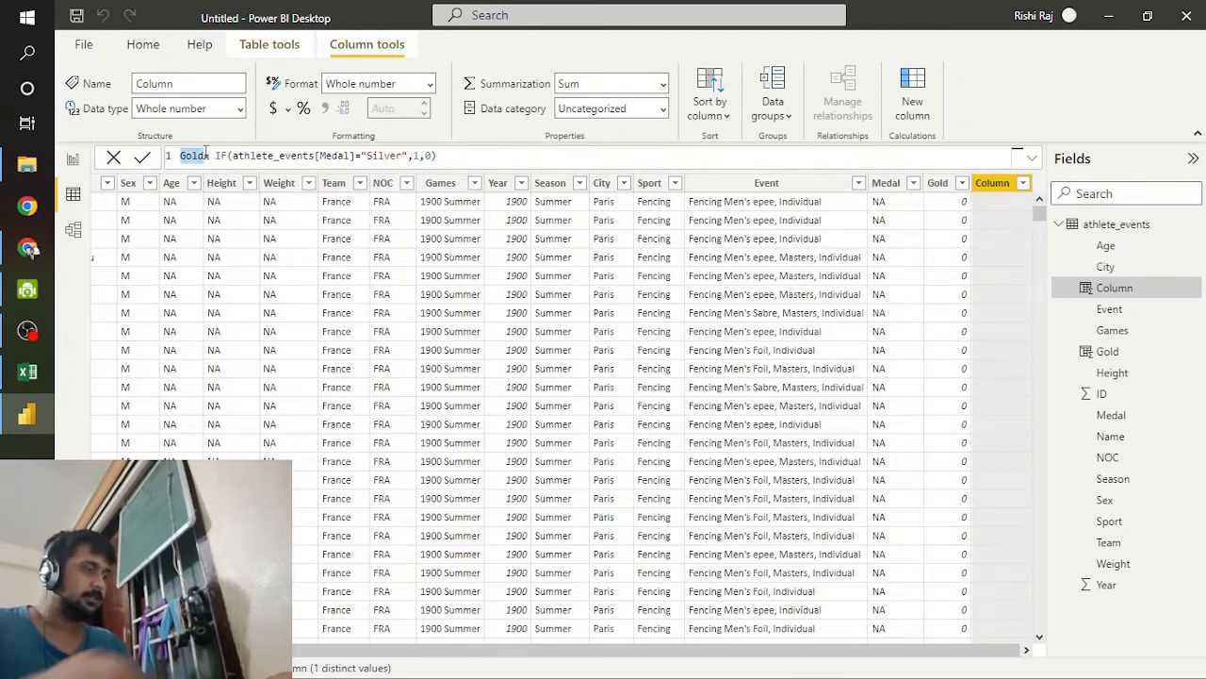
pyautogui.write('Silver')
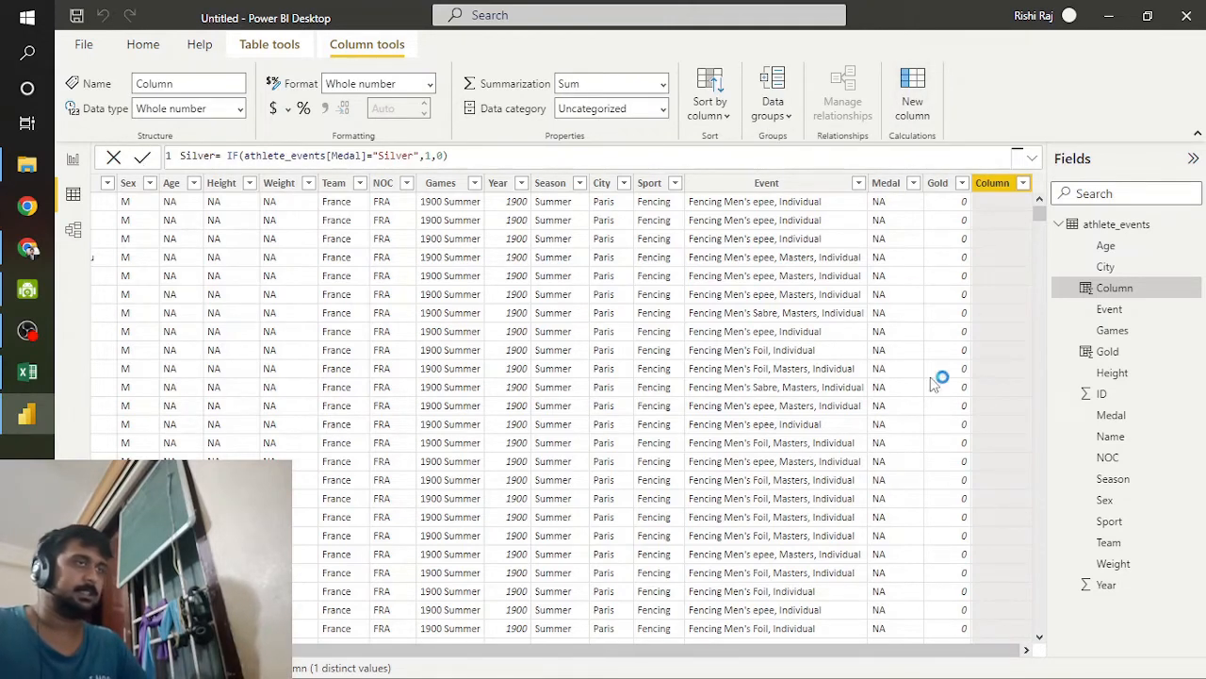
pyautogui.press('Return')
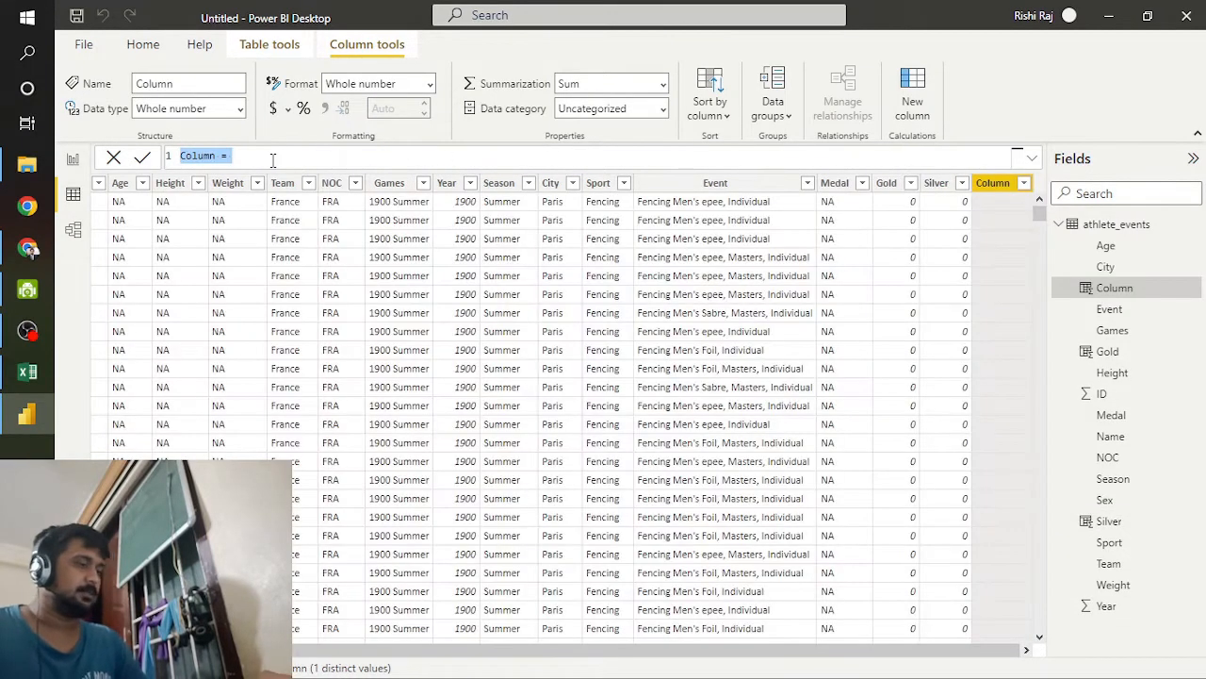
# Step: Add a third calculated column from the copied formula, changed to Bronze= IF(athlete_events[Medal]="Bronze",1,0), and commit it
pyautogui.hotkey('ctrl', 'v')
pyautogui.doubleClick(203, 155)
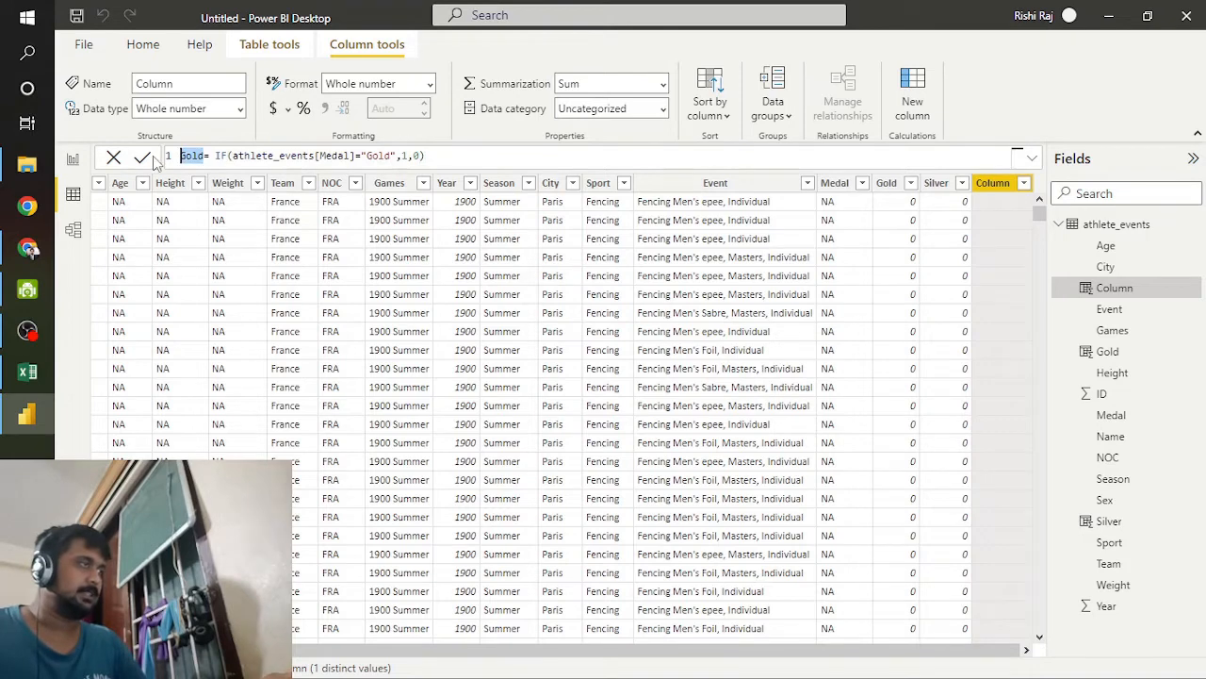
pyautogui.write('Bronze')
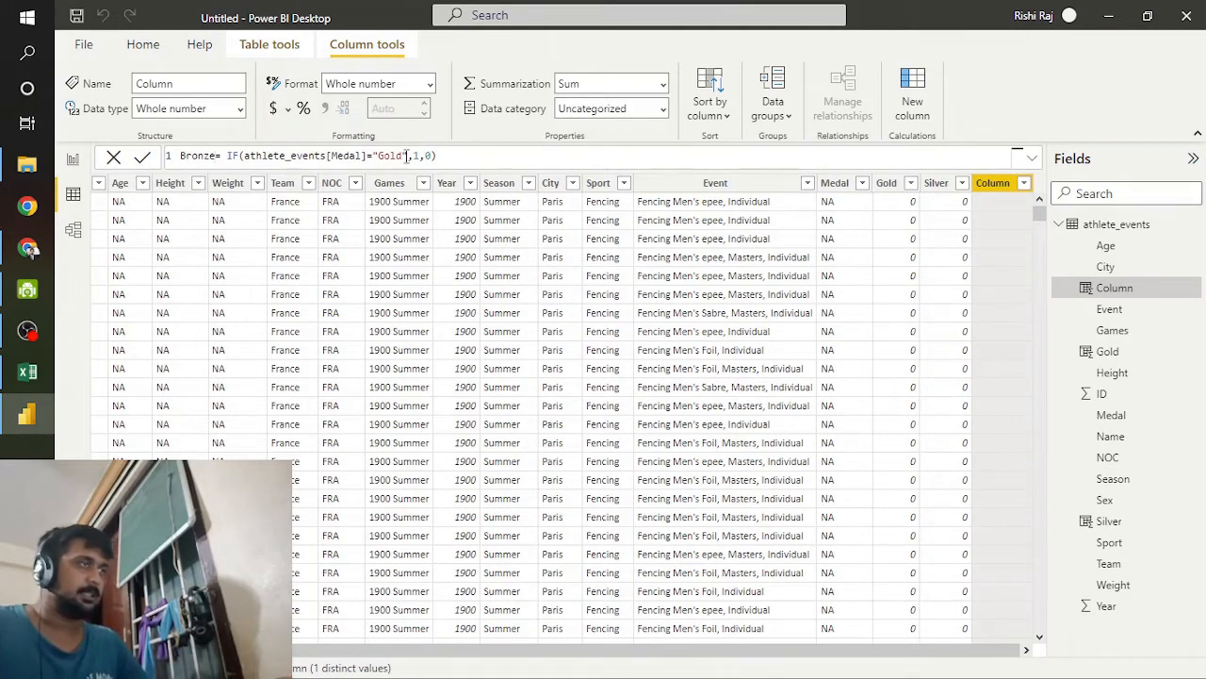
pyautogui.moveTo(406, 156); pyautogui.dragTo(384, 156)
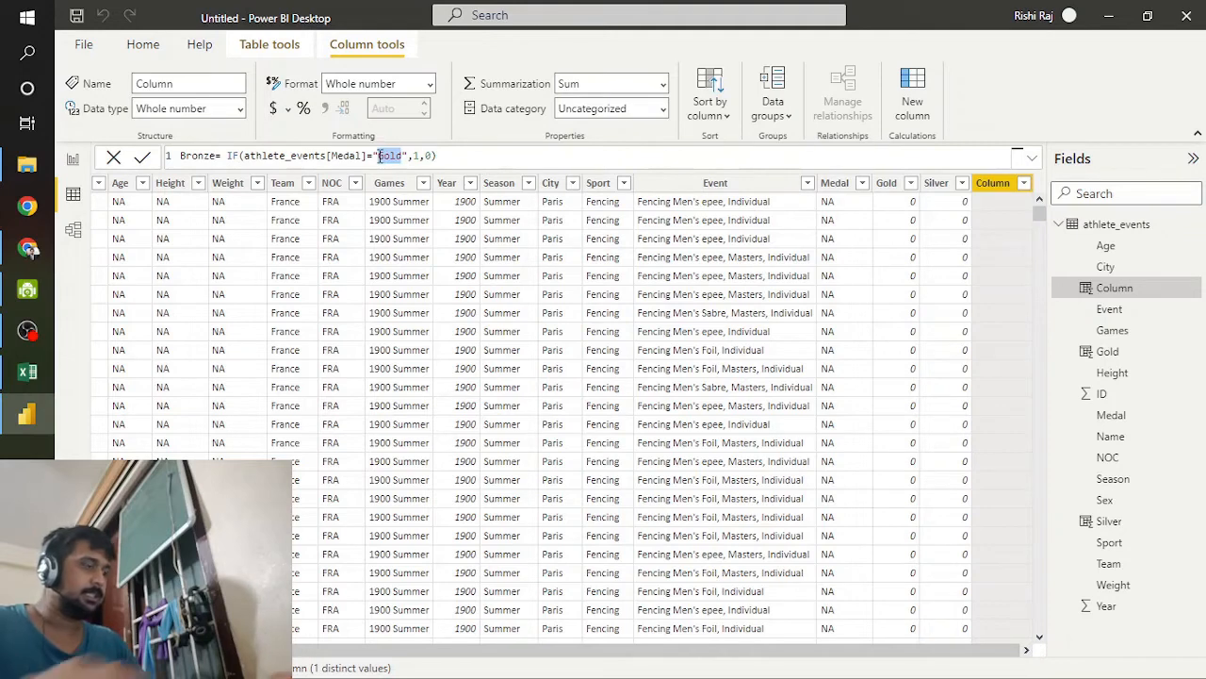
pyautogui.write('Bronze')
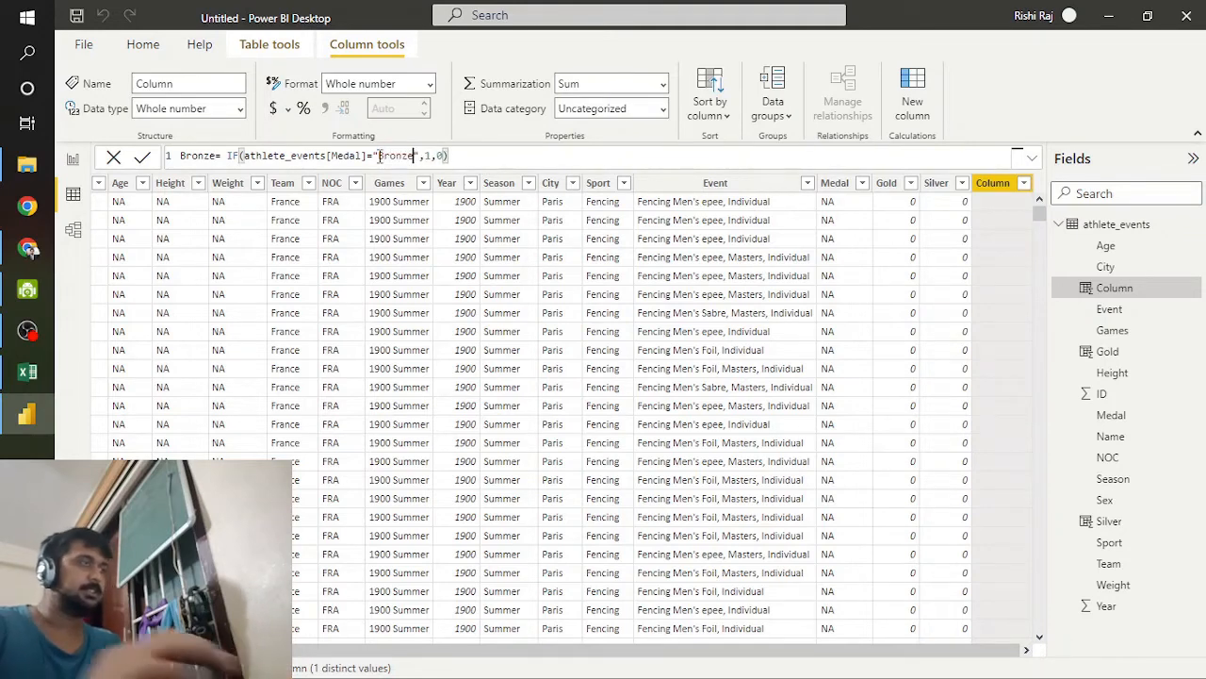
pyautogui.click(144, 157)
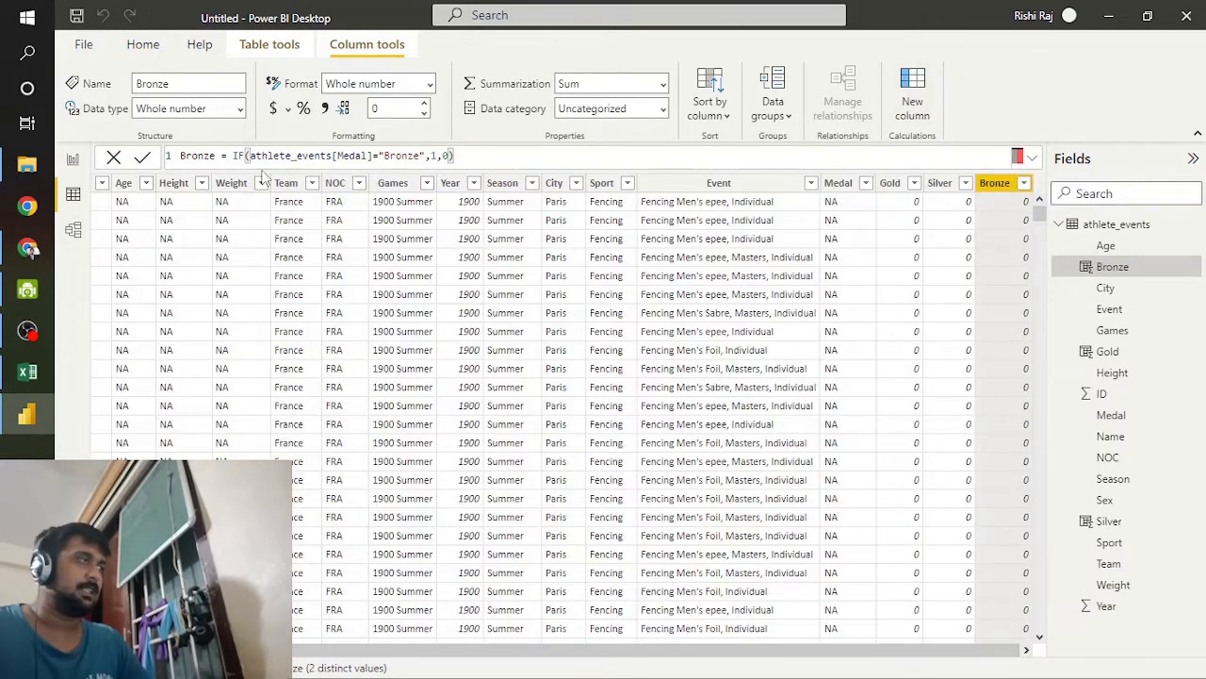
# Step: Return to the report and replace the athlete matrix's Medal and ID fields with Gold, Silver and Bronze as values
pyautogui.click(72, 158)
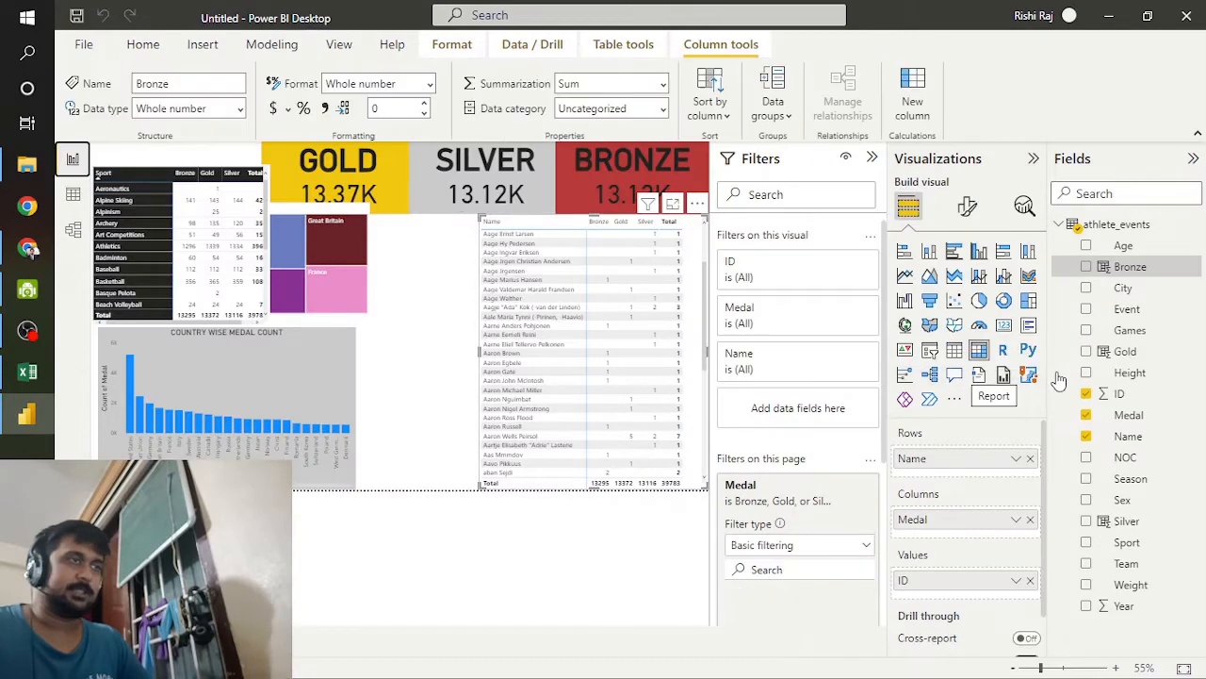
pyautogui.click(1029, 521)
pyautogui.click(1031, 573)
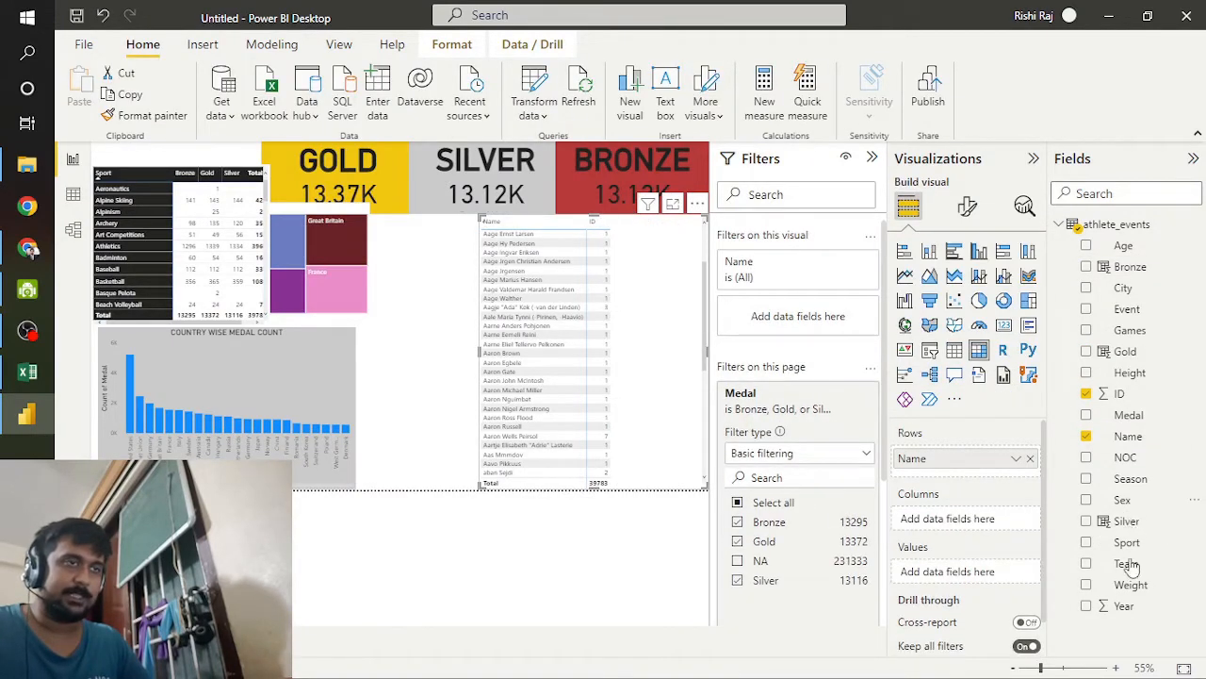
pyautogui.moveTo(1112, 357); pyautogui.dragTo(957, 571)
pyautogui.moveTo(1126, 528); pyautogui.dragTo(974, 597)
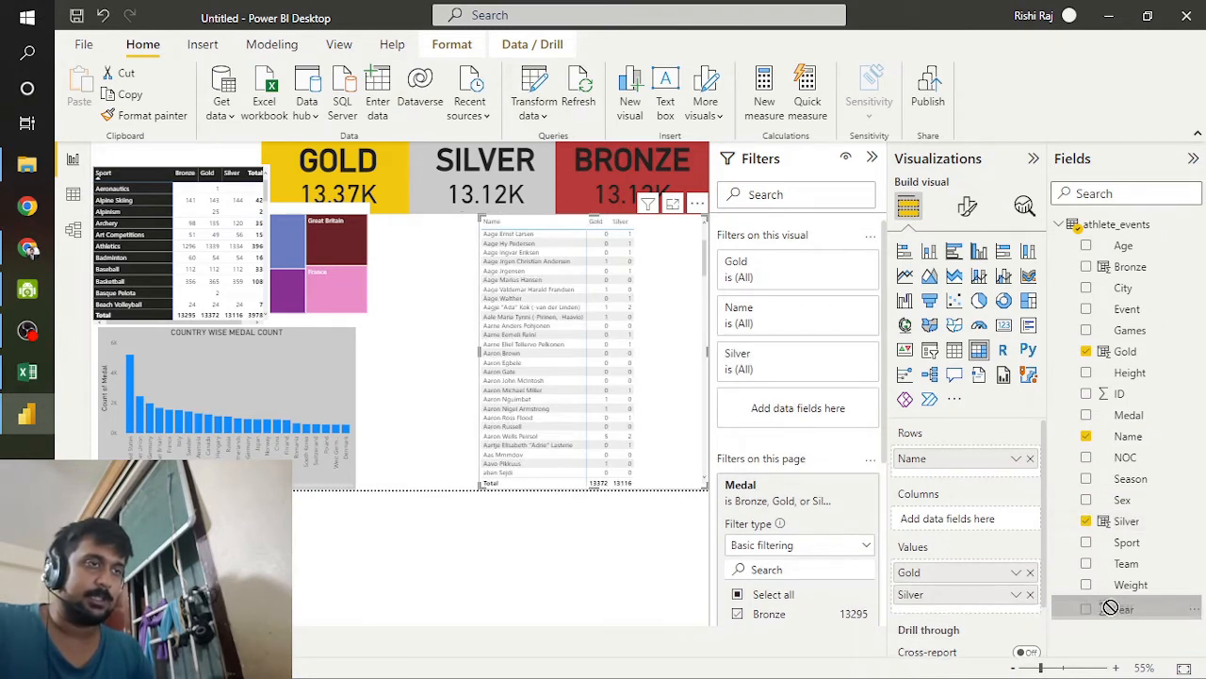
pyautogui.moveTo(1130, 266); pyautogui.dragTo(954, 616)
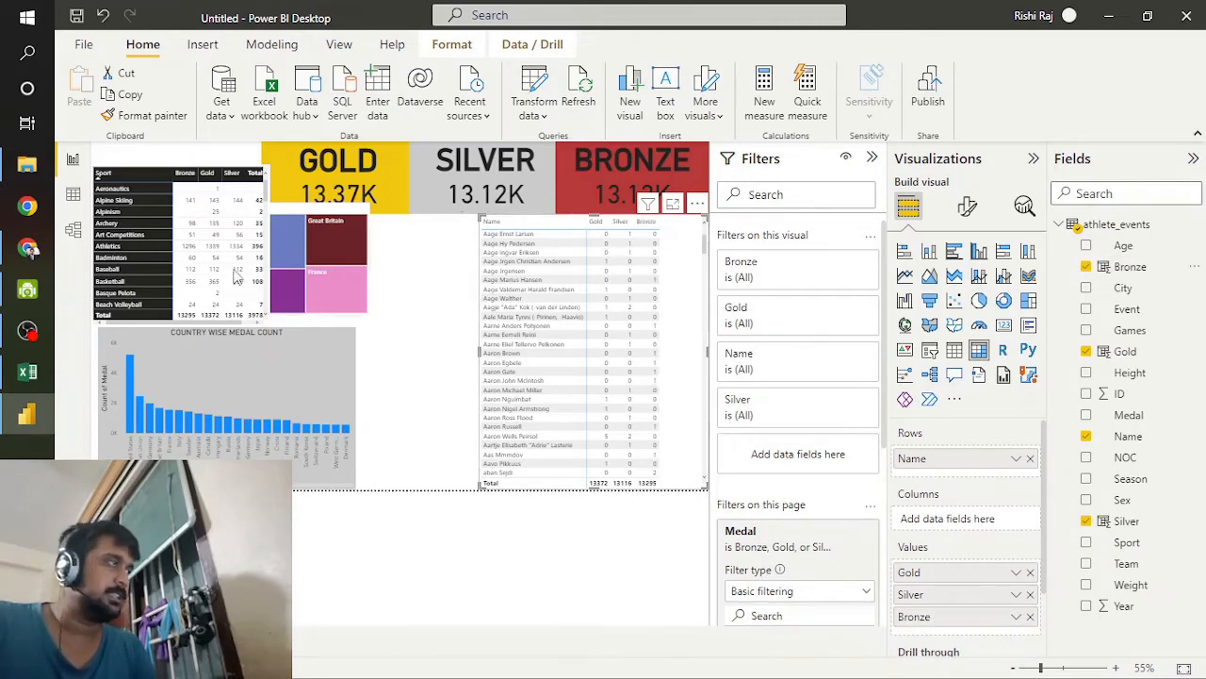
# Step: Create a calculated column in athlete_events and begin its formula as Total= athlete_events[Bronze]
pyautogui.click(72, 193)
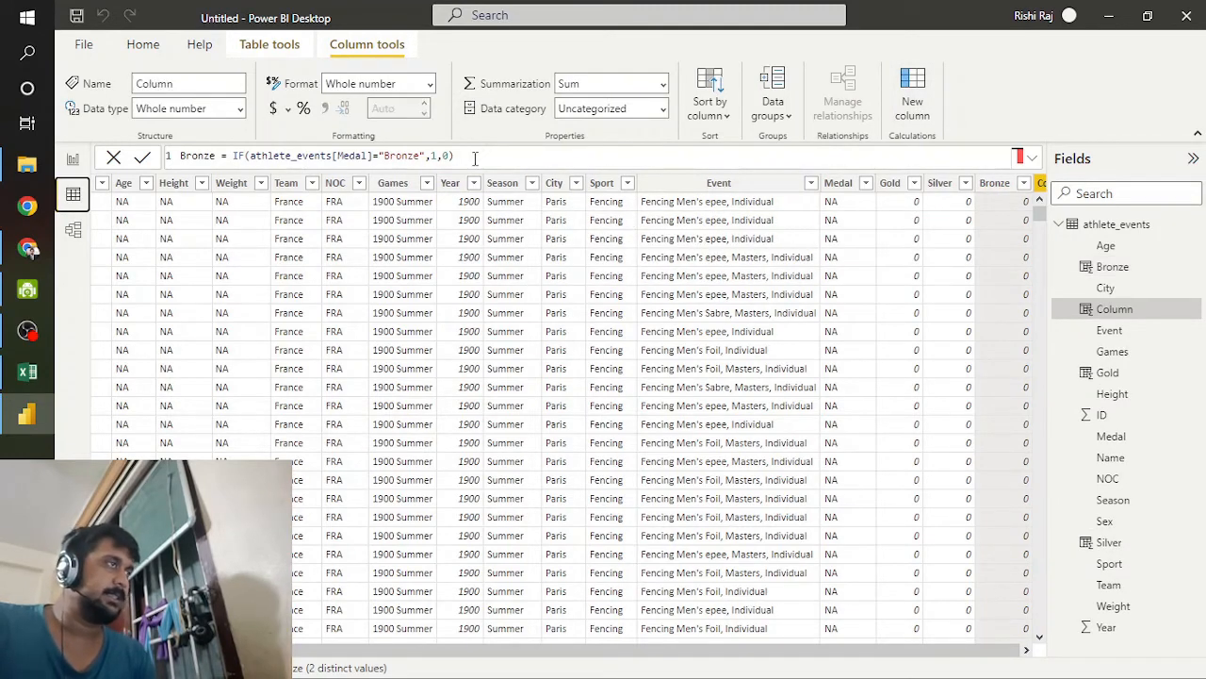
pyautogui.moveTo(475, 159); pyautogui.dragTo(250, 158)
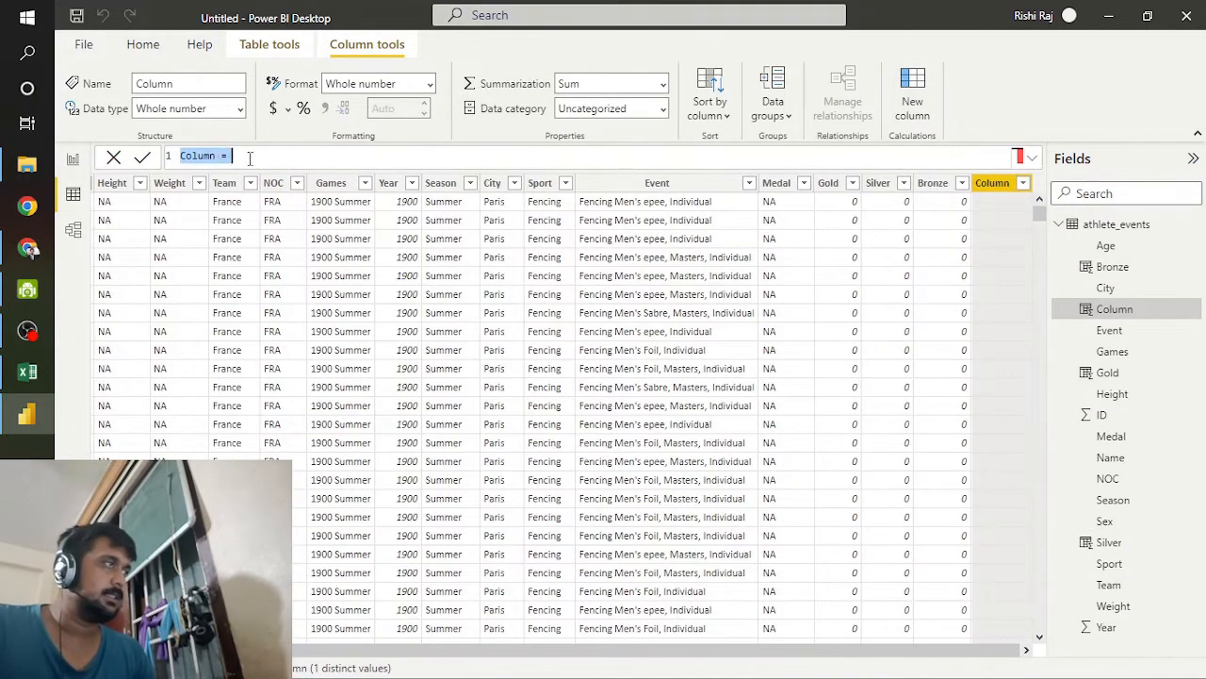
pyautogui.write('Total=')
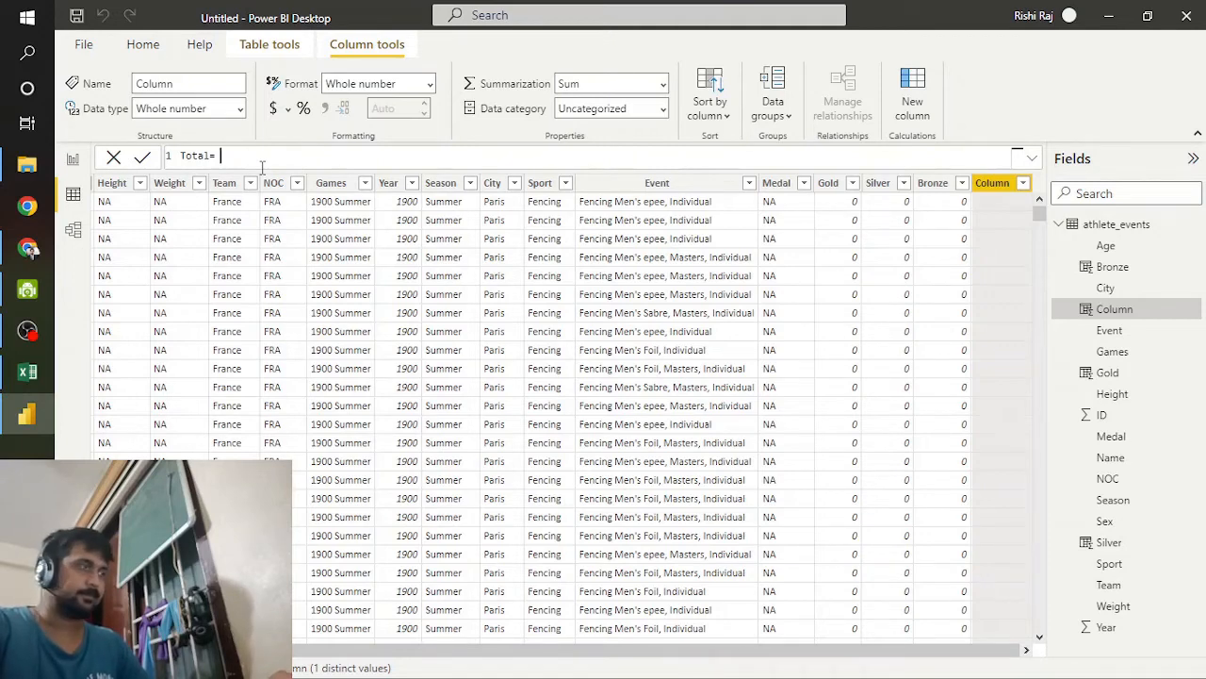
pyautogui.write('if')
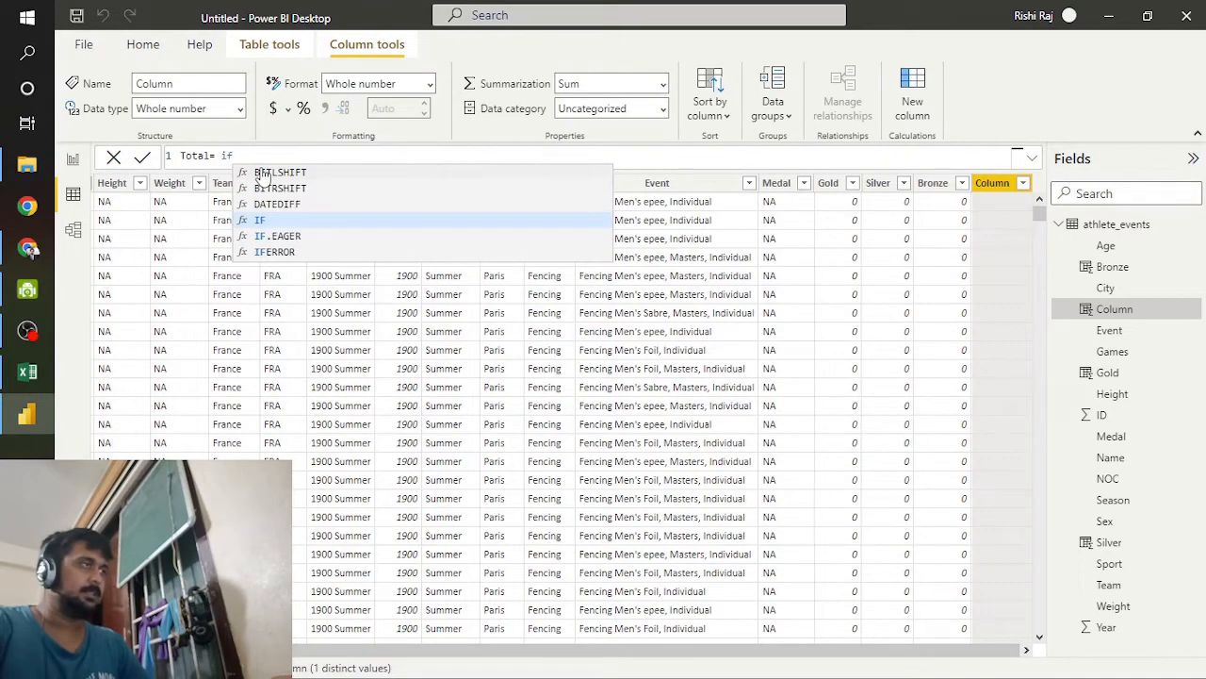
pyautogui.press('BackSpace')
pyautogui.press('BackSpace')
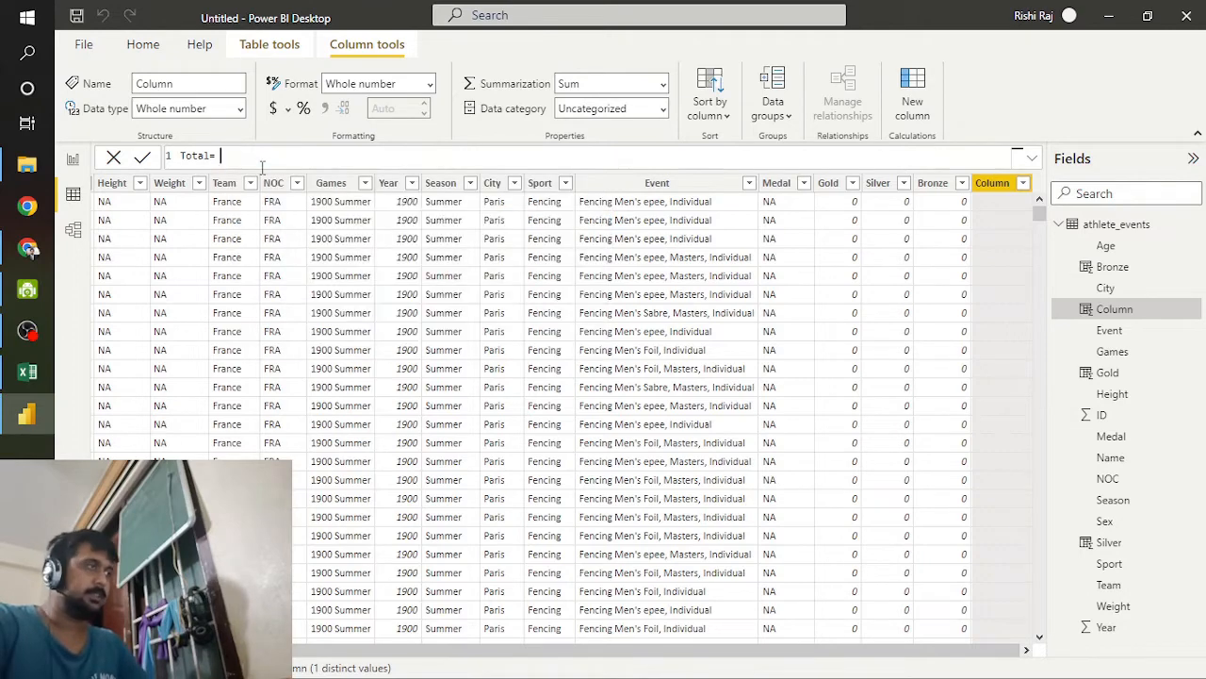
pyautogui.write('ath')
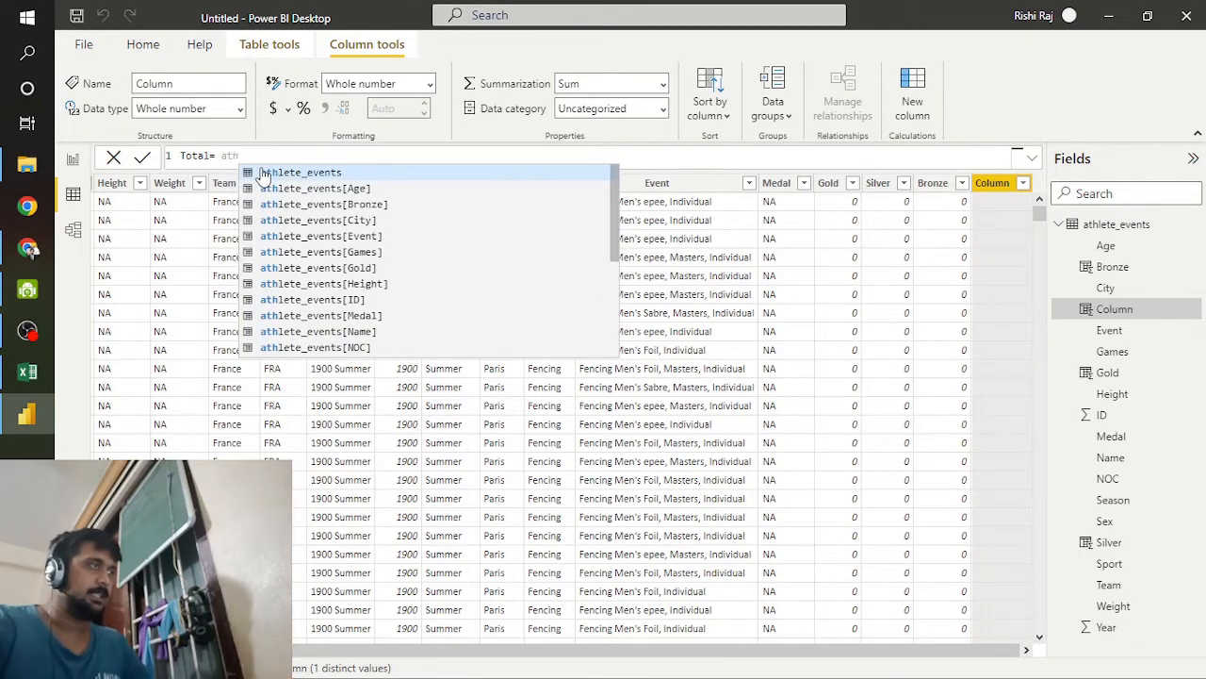
pyautogui.press('Down')
pyautogui.press('Down')
pyautogui.press('Tab')
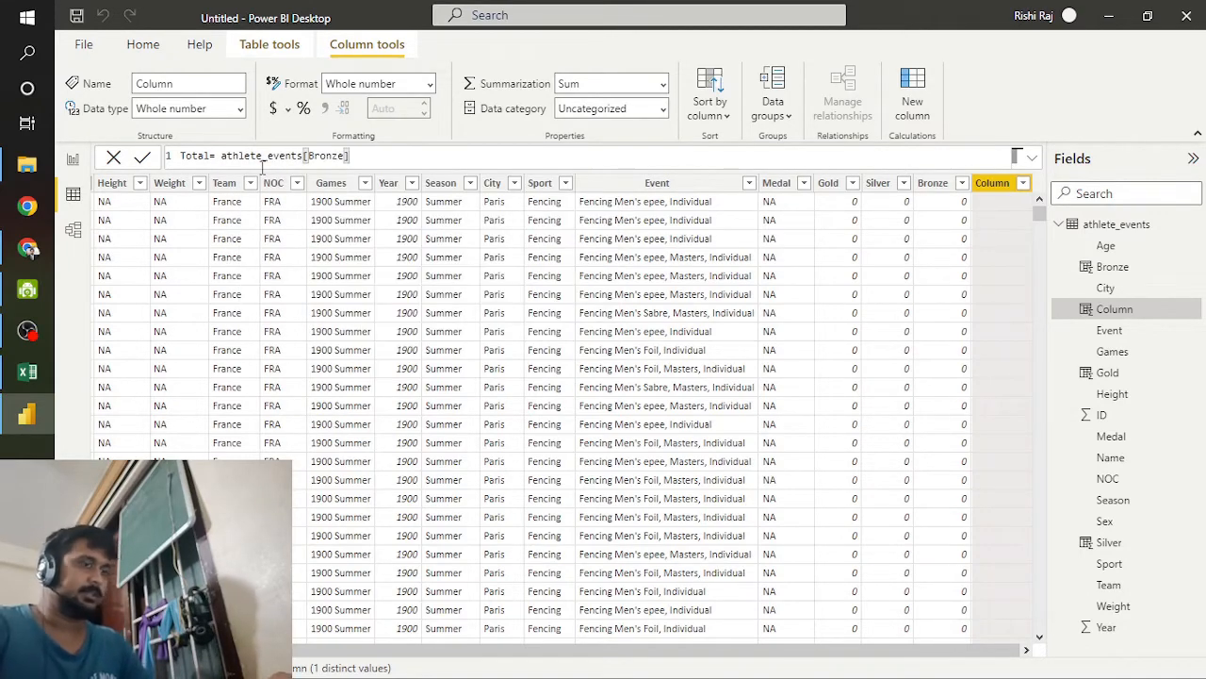
# Step: Extend the Total formula by adding athlete_events[Gold] after the Bronze term, followed by another plus sign
pyautogui.write('+ at')
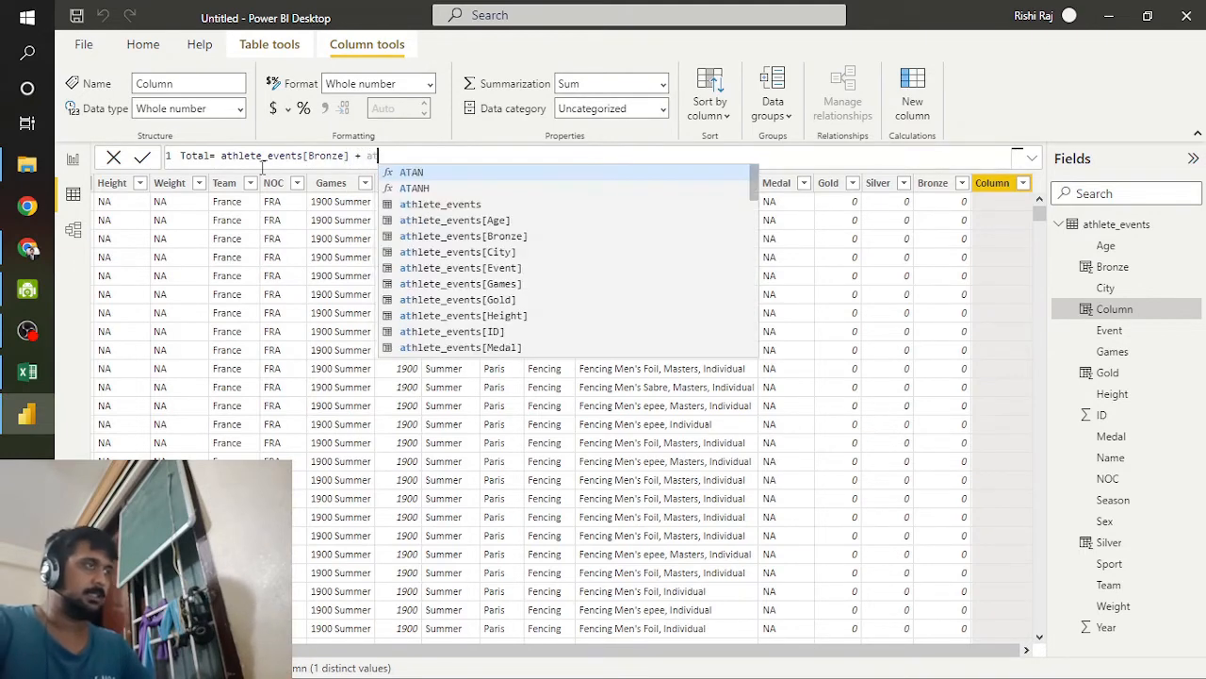
pyautogui.press('Down')
pyautogui.press('Down')
pyautogui.press('Down')
pyautogui.press('Down')
pyautogui.press('Down')
pyautogui.press('Down')
pyautogui.press('Down')
pyautogui.press('Down')
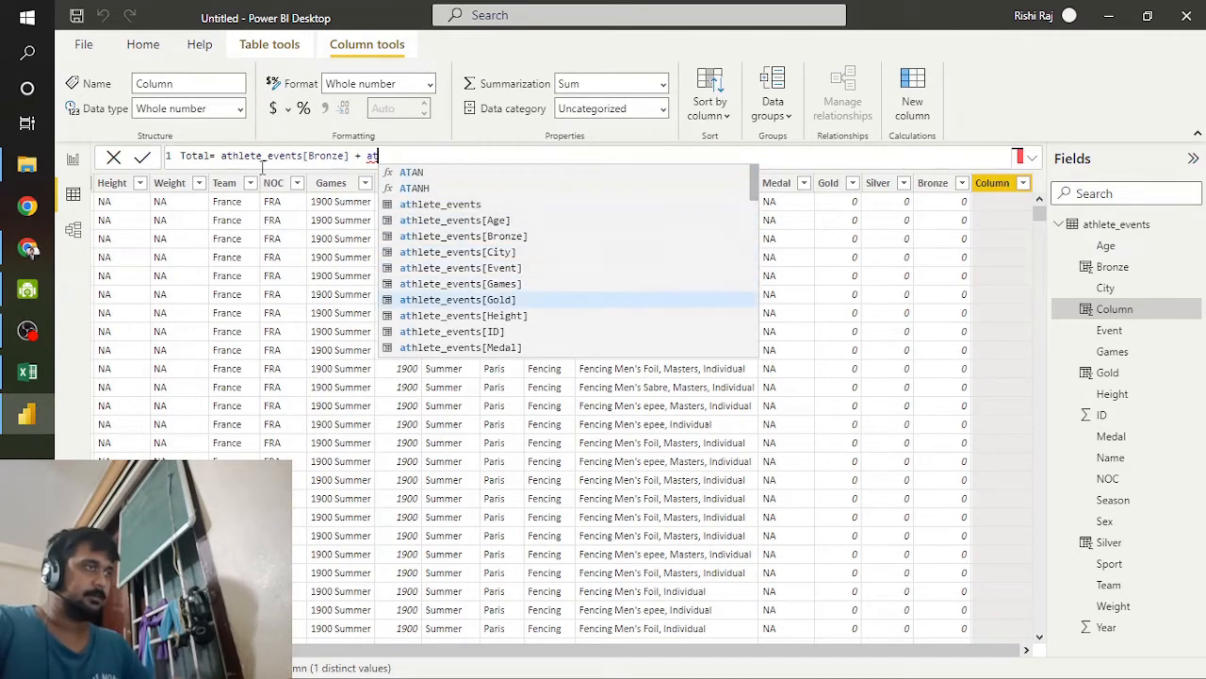
pyautogui.press('Tab')
pyautogui.write('+')
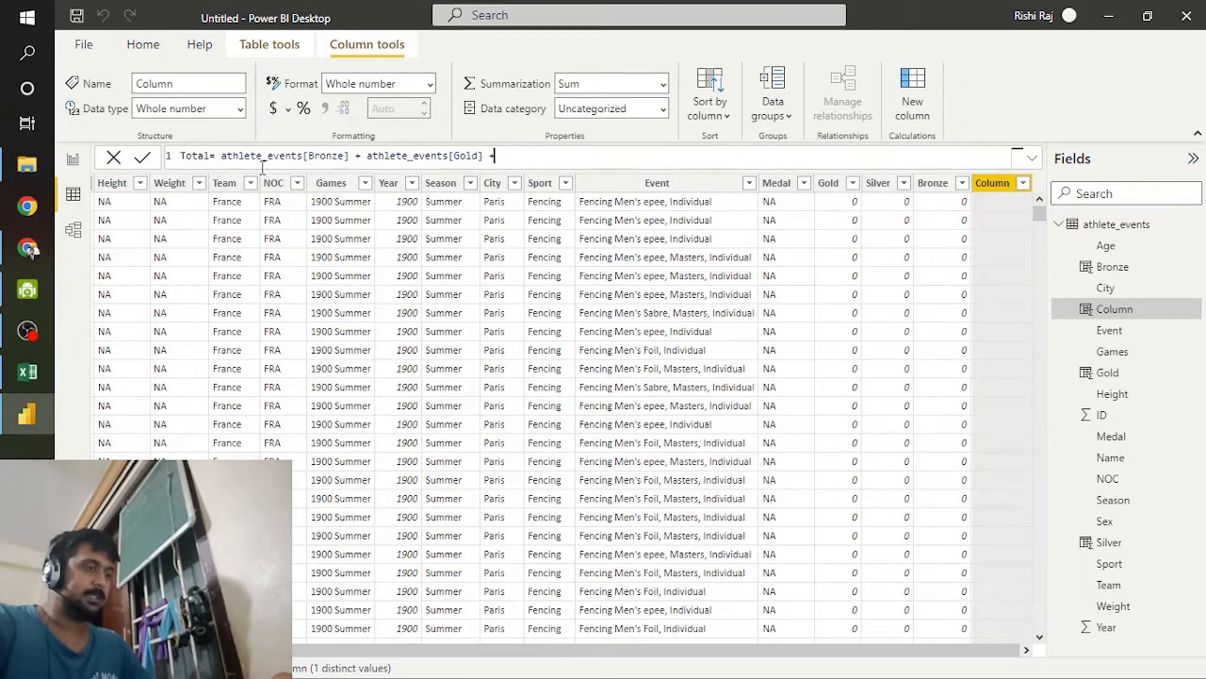
pyautogui.write(' ath')
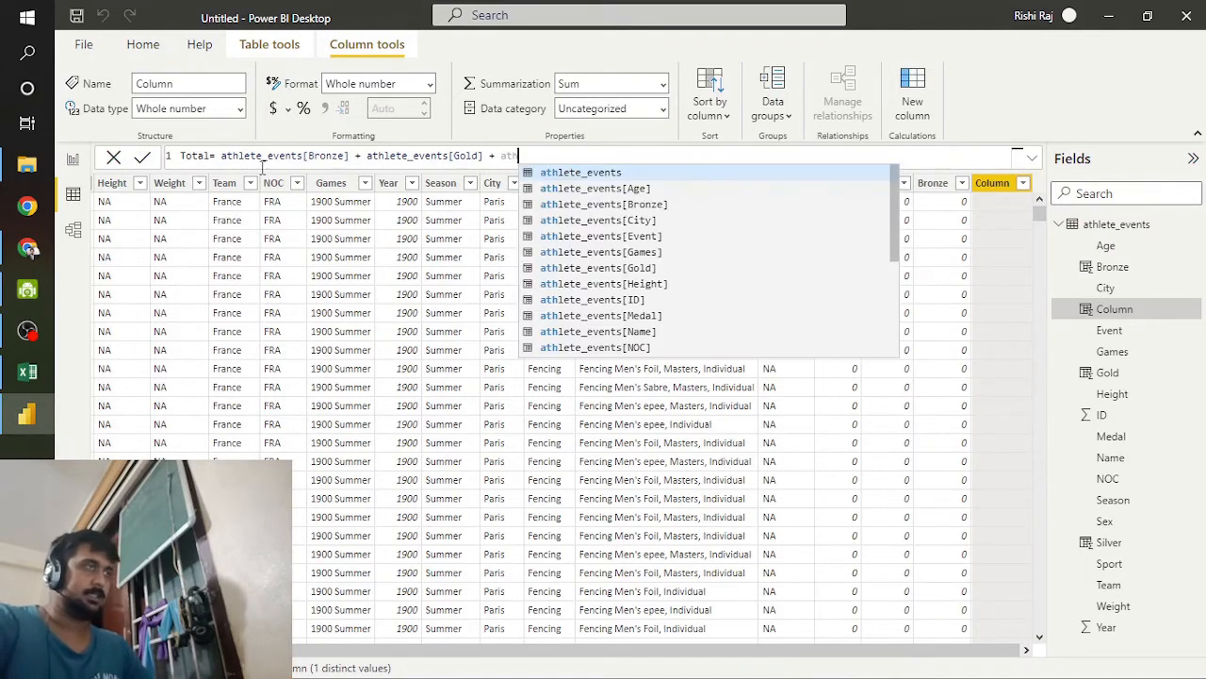
# Step: Complete the Total formula with athlete_events[Silver] as its last term and commit the column
pyautogui.press('Down')
pyautogui.press('Down')
pyautogui.press('Down')
pyautogui.press('Down')
pyautogui.press('Down')
pyautogui.press('Down')
pyautogui.press('Down')
pyautogui.press('Down')
pyautogui.press('Down')
pyautogui.press('Down')
pyautogui.press('Down')
pyautogui.press('Down')
pyautogui.press('Down')
pyautogui.press('Down')
pyautogui.press('Down')
pyautogui.press('Down')
pyautogui.press('Down')
pyautogui.press('Down')
pyautogui.press('Down')
pyautogui.press('Down')
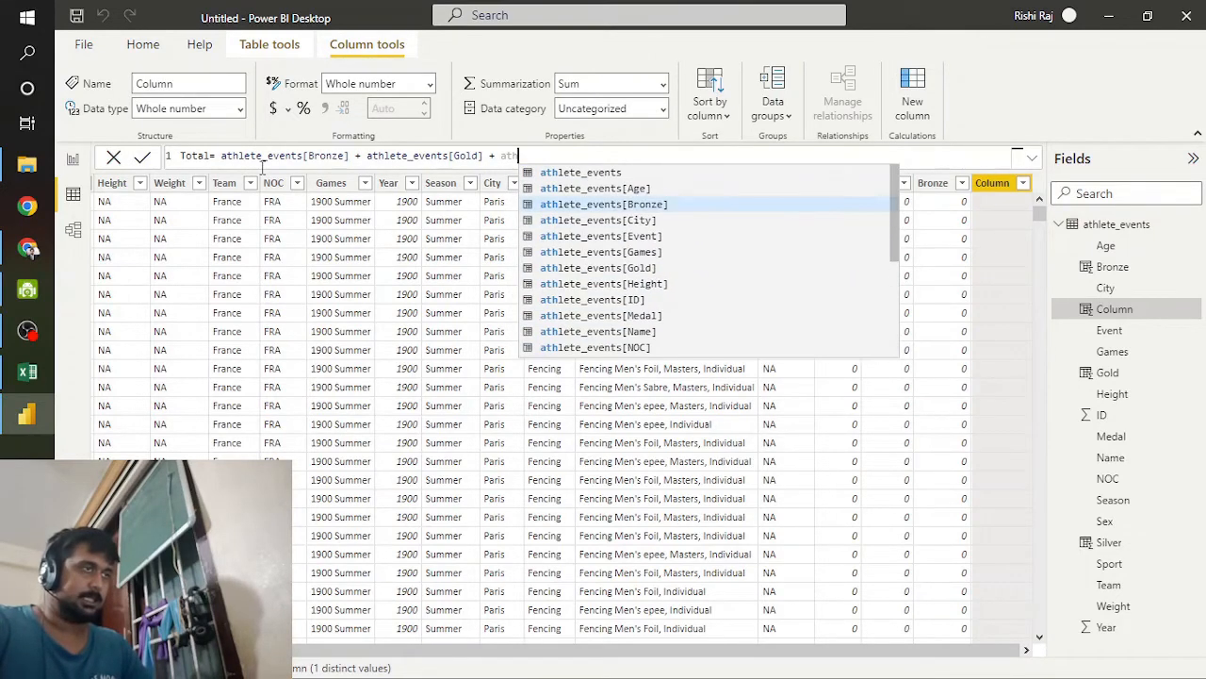
pyautogui.press('Up')
pyautogui.press('Up')
pyautogui.press('Up')
pyautogui.press('Up')
pyautogui.press('Up')
pyautogui.press('Up')
pyautogui.press('Up')
pyautogui.press('Up')
pyautogui.press('Up')
pyautogui.press('Up')
pyautogui.press('Up')
pyautogui.press('Up')
pyautogui.press('Up')
pyautogui.press('Up')
pyautogui.press('Up')
pyautogui.press('Up')
pyautogui.press('Up')
pyautogui.press('Down')
pyautogui.press('Down')
pyautogui.press('Down')
pyautogui.press('Down')
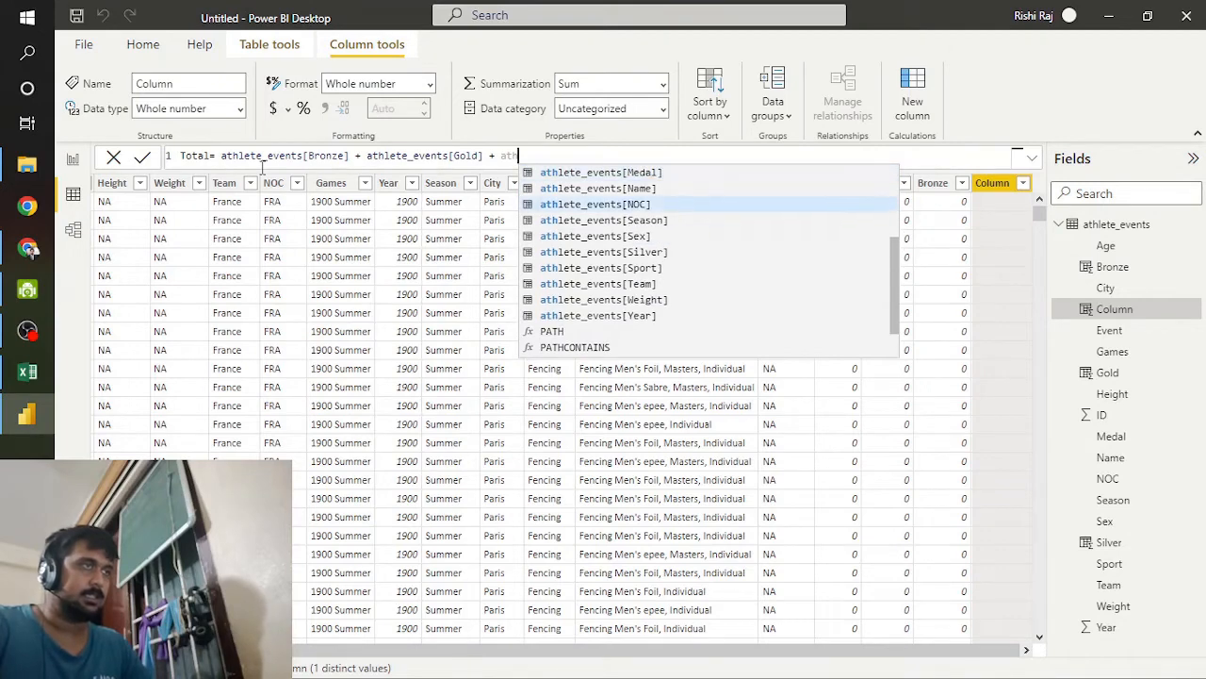
pyautogui.press('Down')
pyautogui.press('Tab')
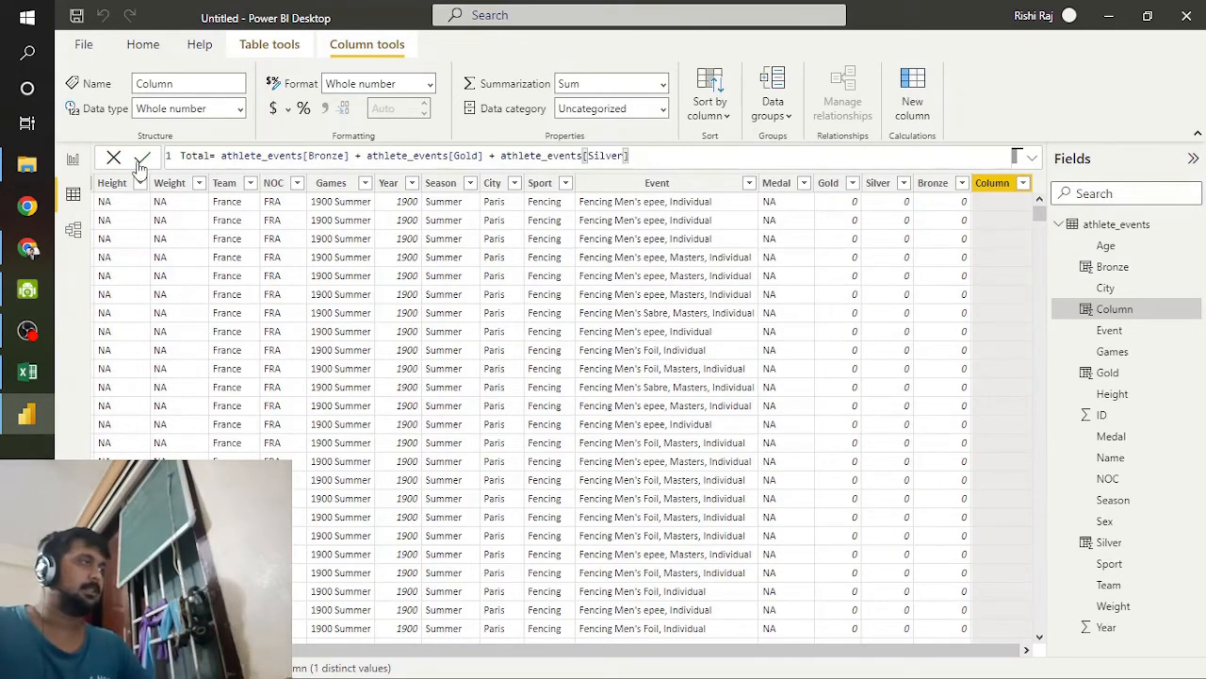
pyautogui.press('Return')
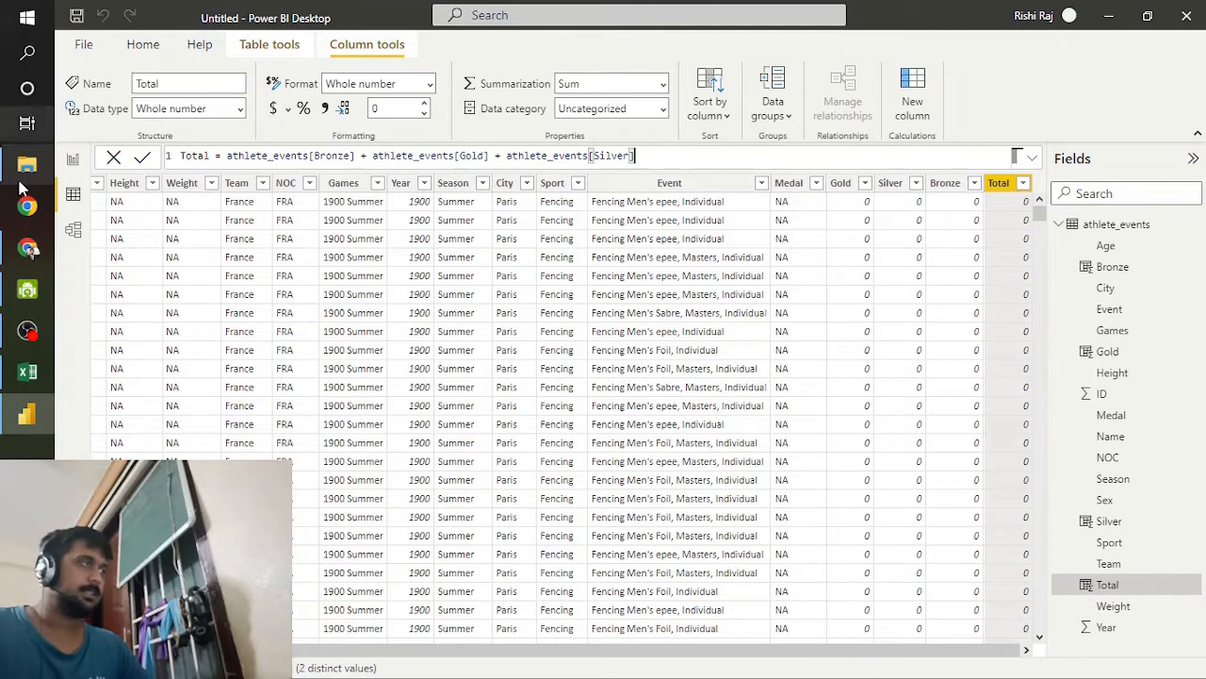
# Step: Return to the report, add Total to the athlete matrix's values, and apply the Bold header style preset
pyautogui.click(72, 159)
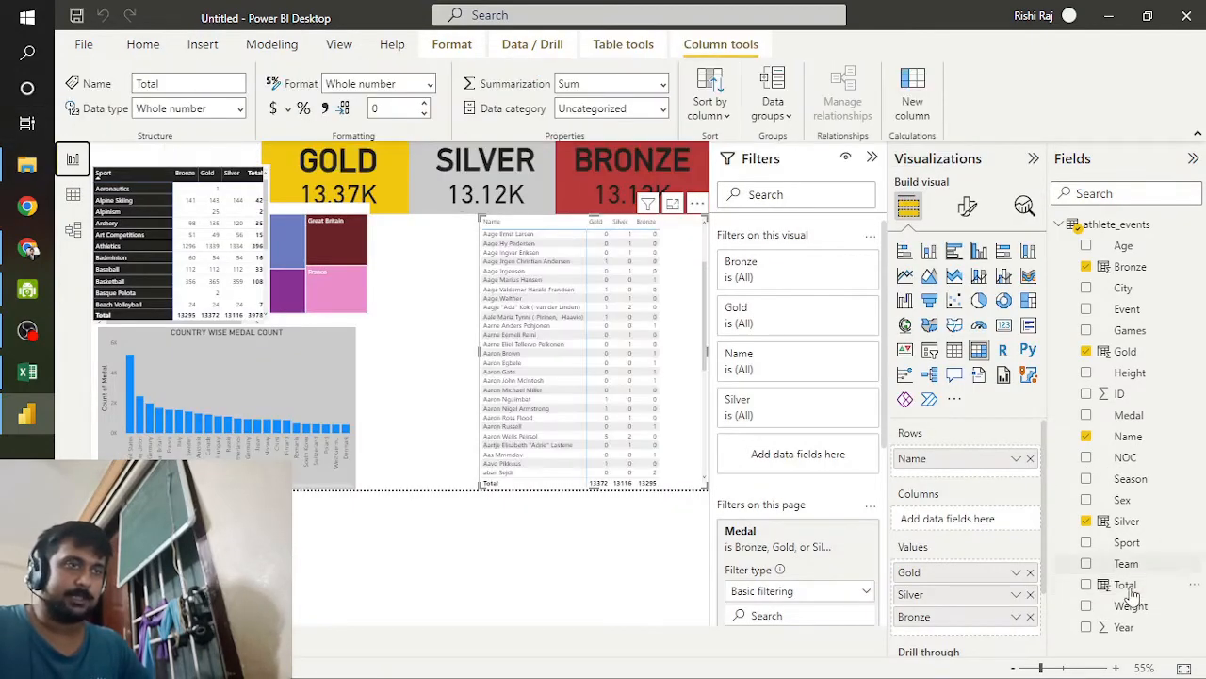
pyautogui.moveTo(1124, 589); pyautogui.dragTo(981, 632)
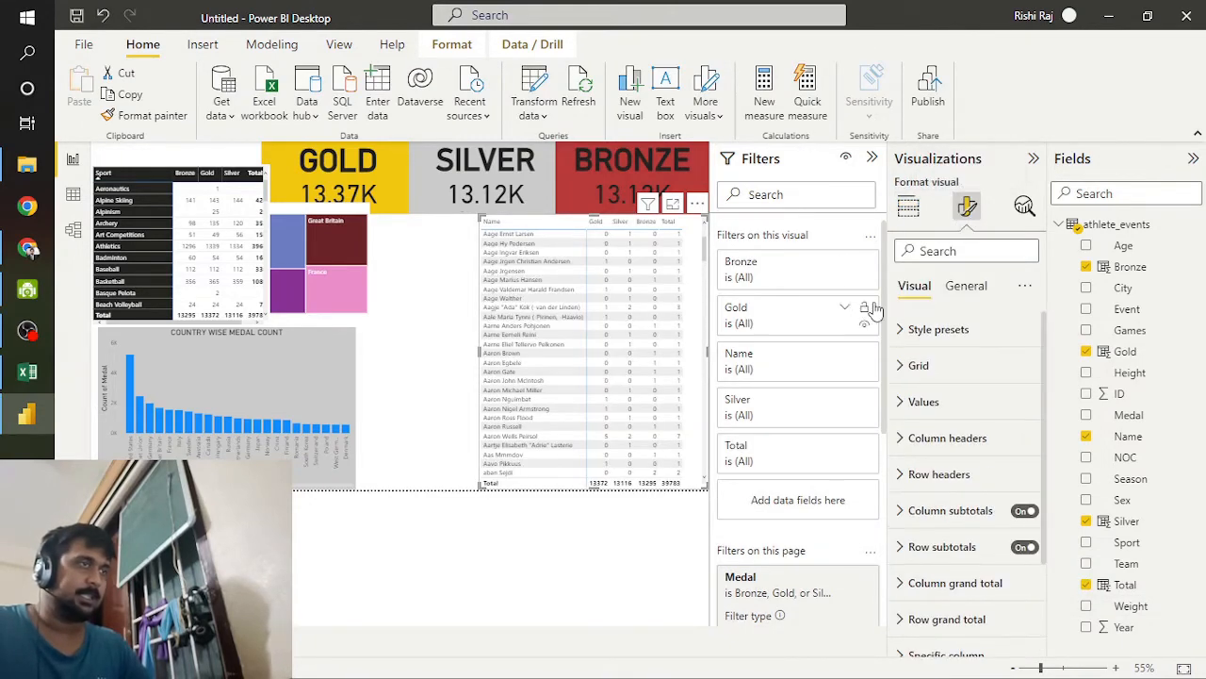
pyautogui.click(941, 329)
pyautogui.click(970, 364)
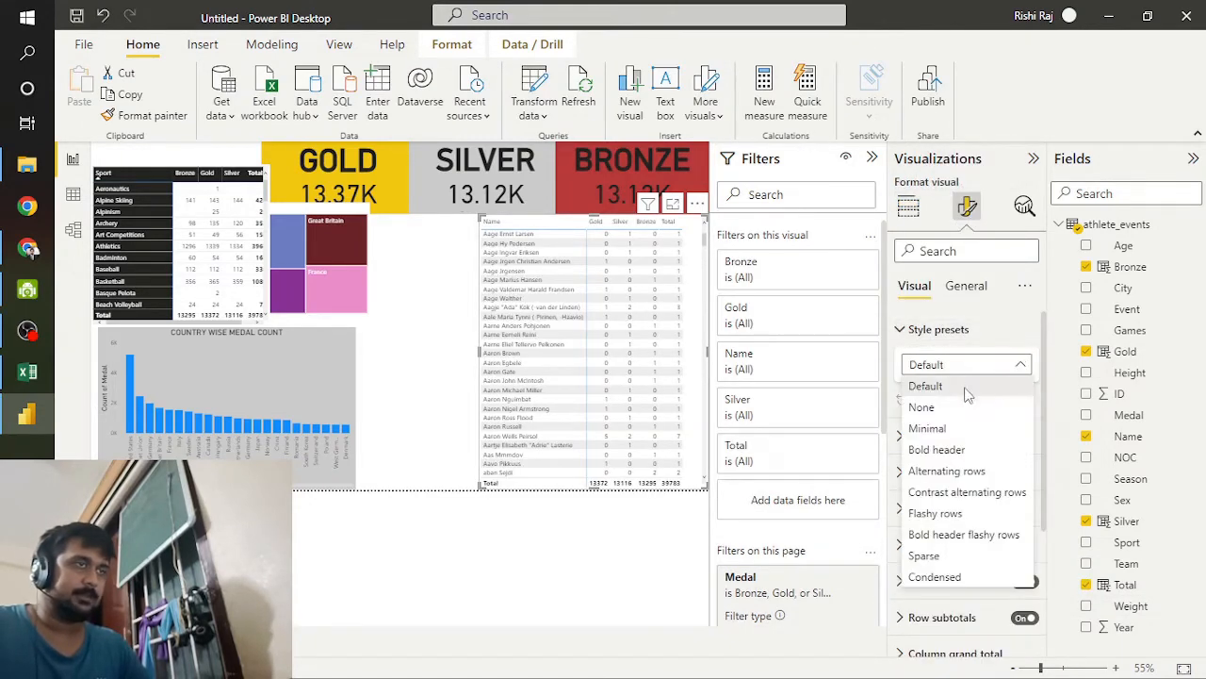
pyautogui.click(959, 451)
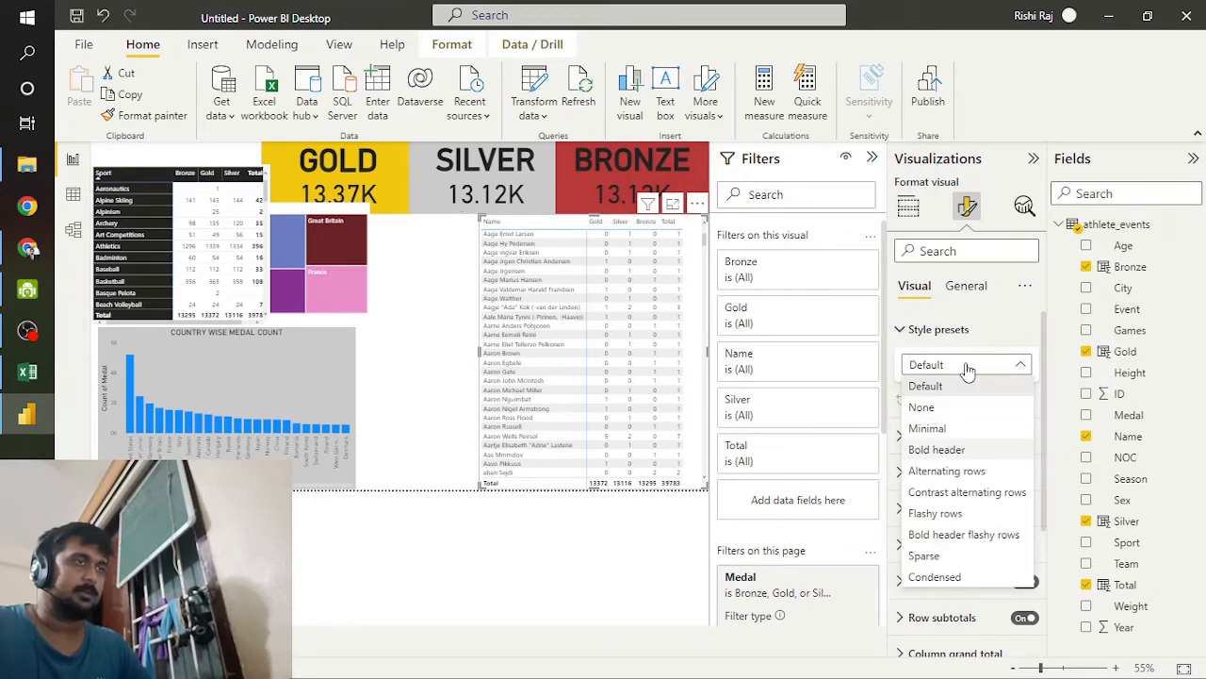
# Step: Try the Alternating rows style preset on the athlete matrix and switch back to Bold header
pyautogui.click(977, 369)
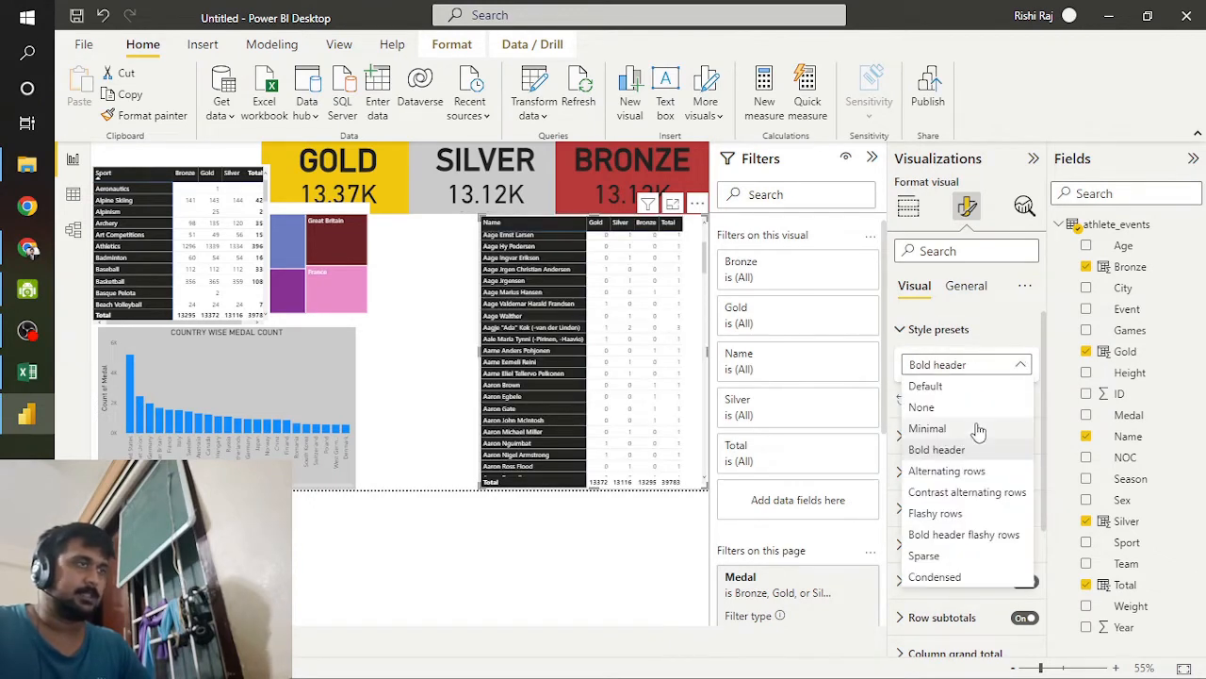
pyautogui.click(958, 470)
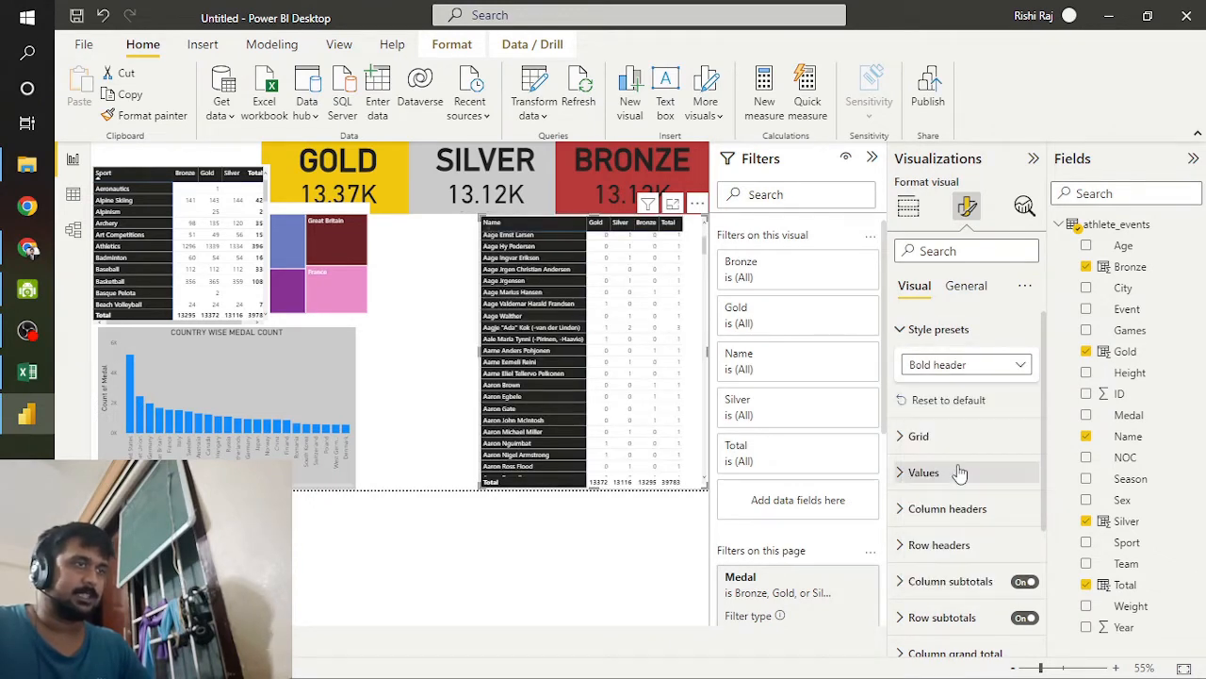
pyautogui.click(978, 364)
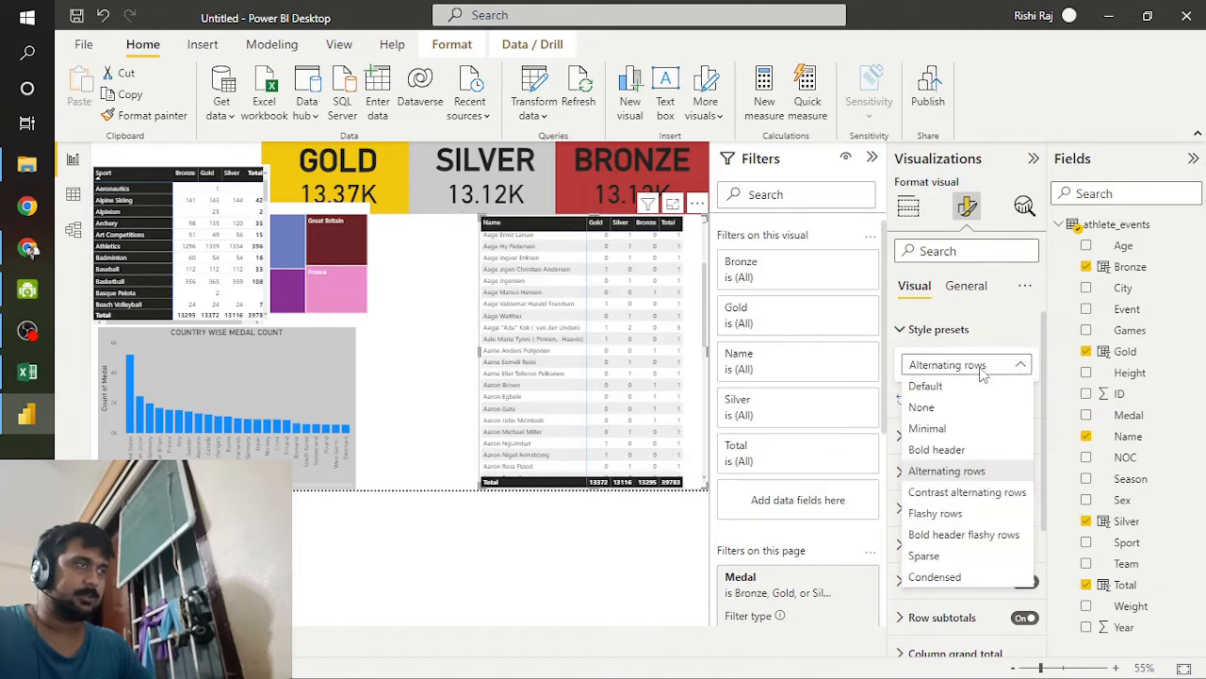
pyautogui.click(945, 450)
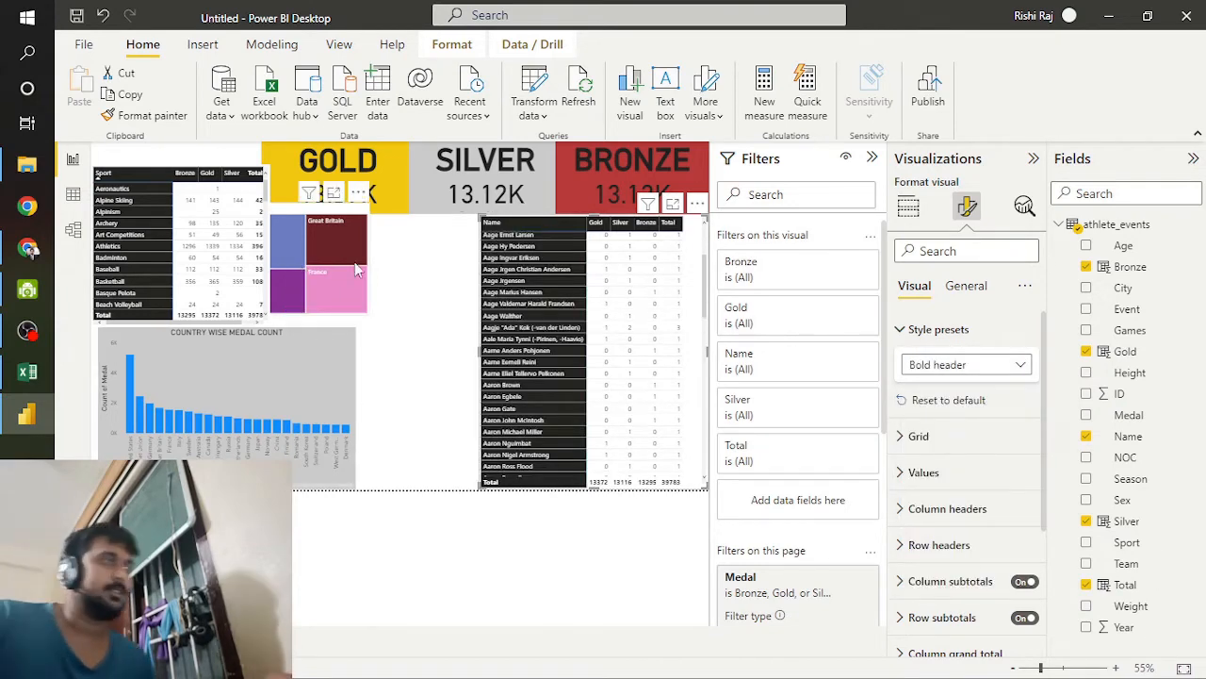
# Step: Narrow the athlete matrix from its left edge and shift the team treemap right to close the gap
pyautogui.click(295, 269)
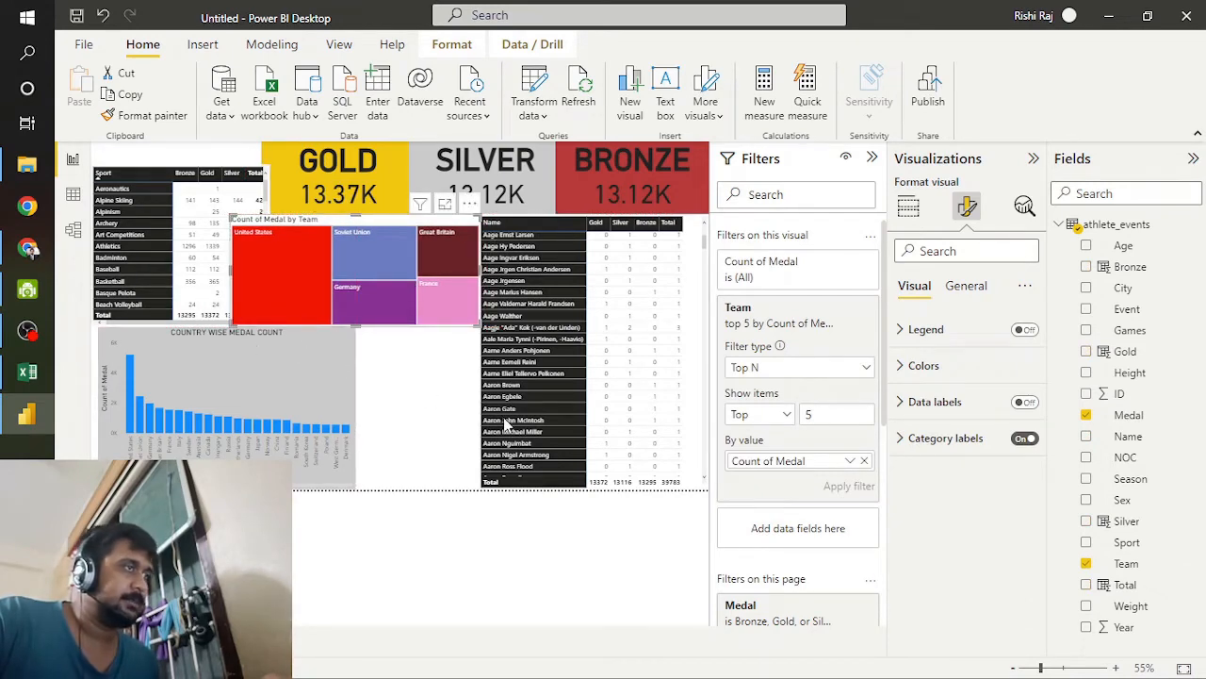
pyautogui.click(479, 370)
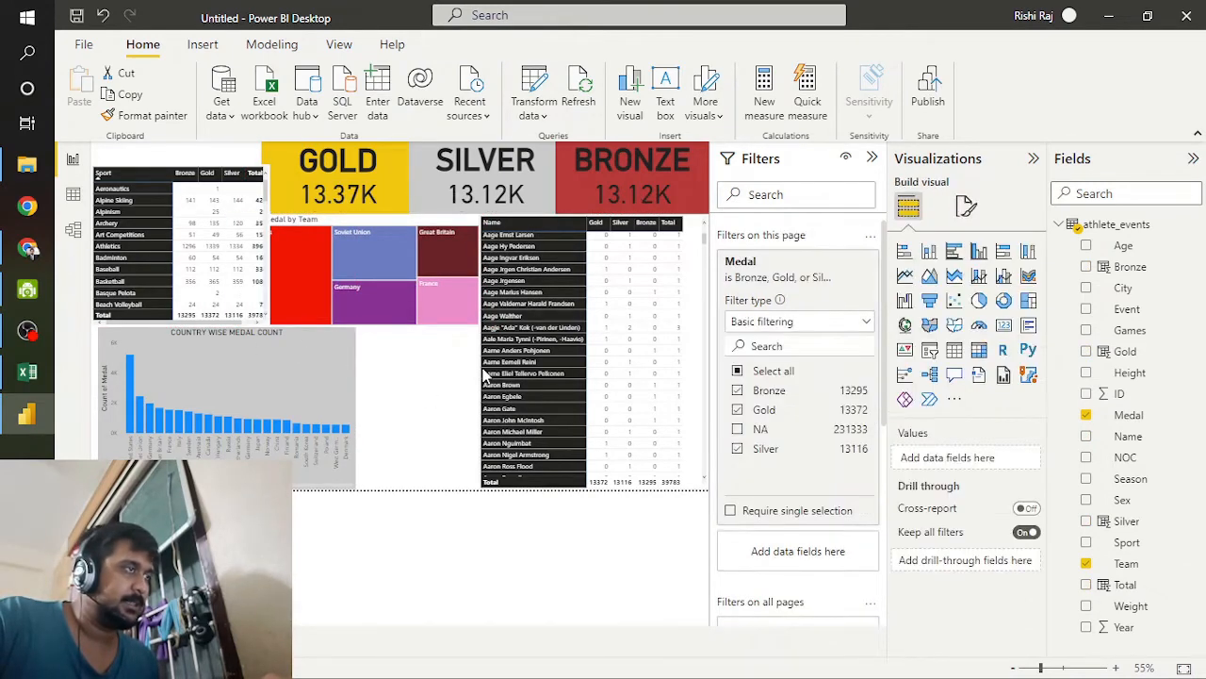
pyautogui.click(483, 374)
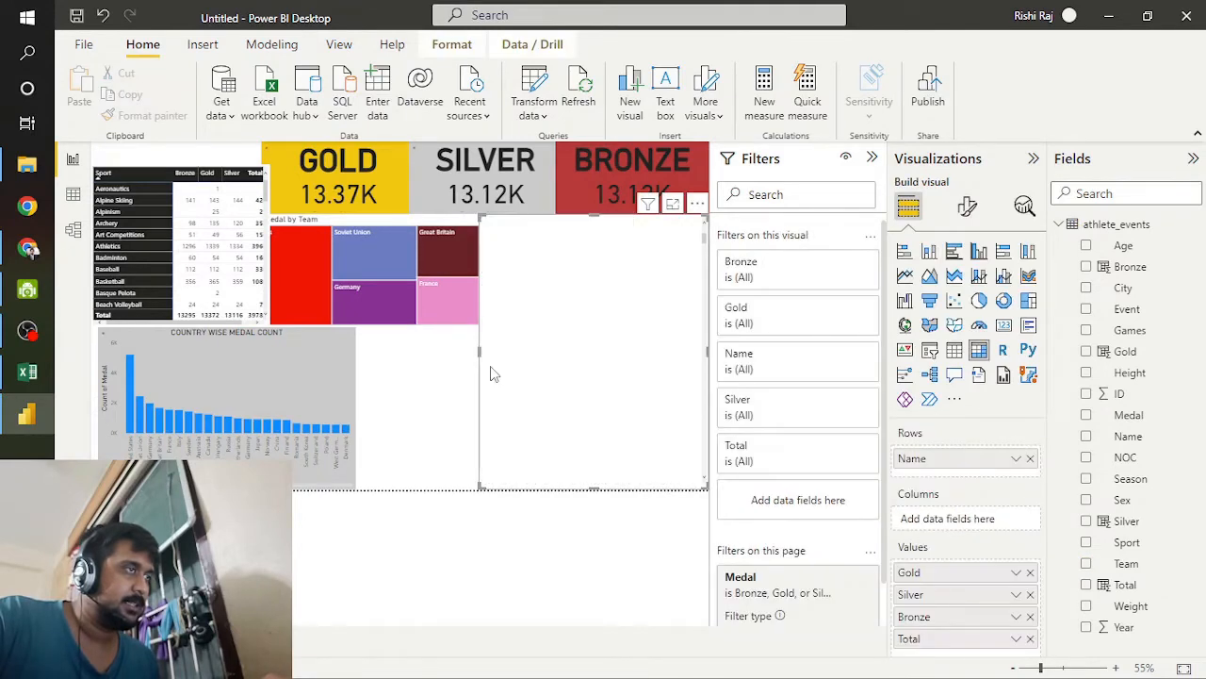
pyautogui.moveTo(479, 351); pyautogui.dragTo(499, 356)
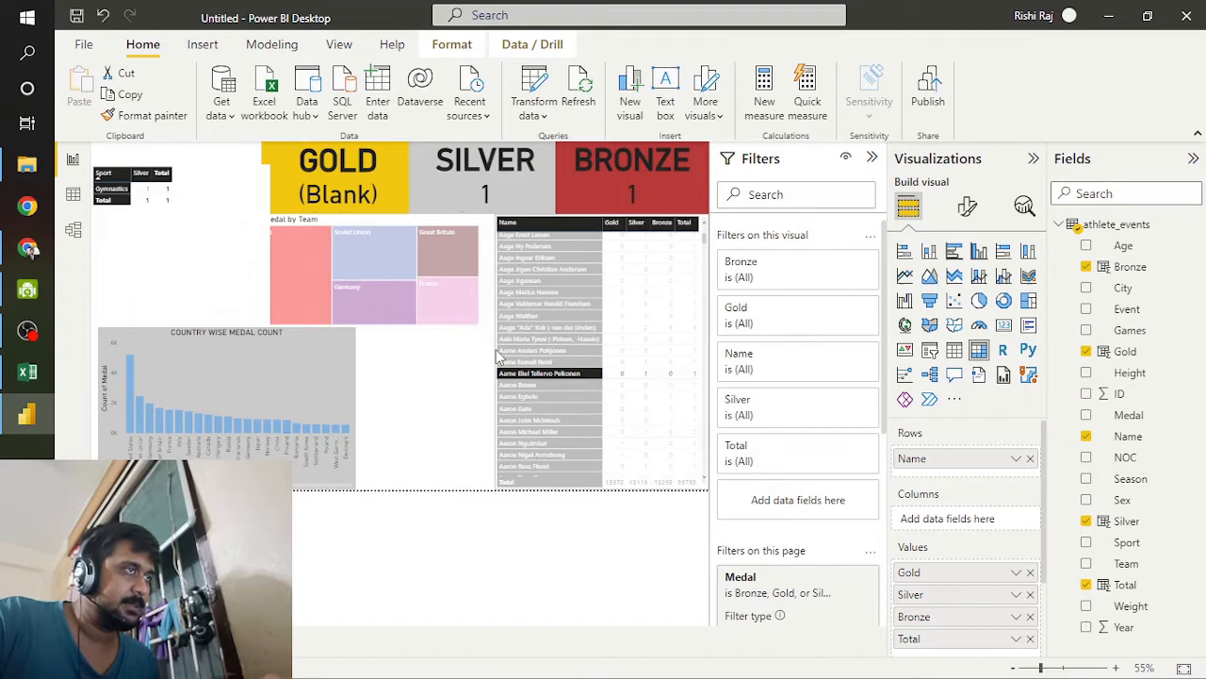
pyautogui.click(400, 270)
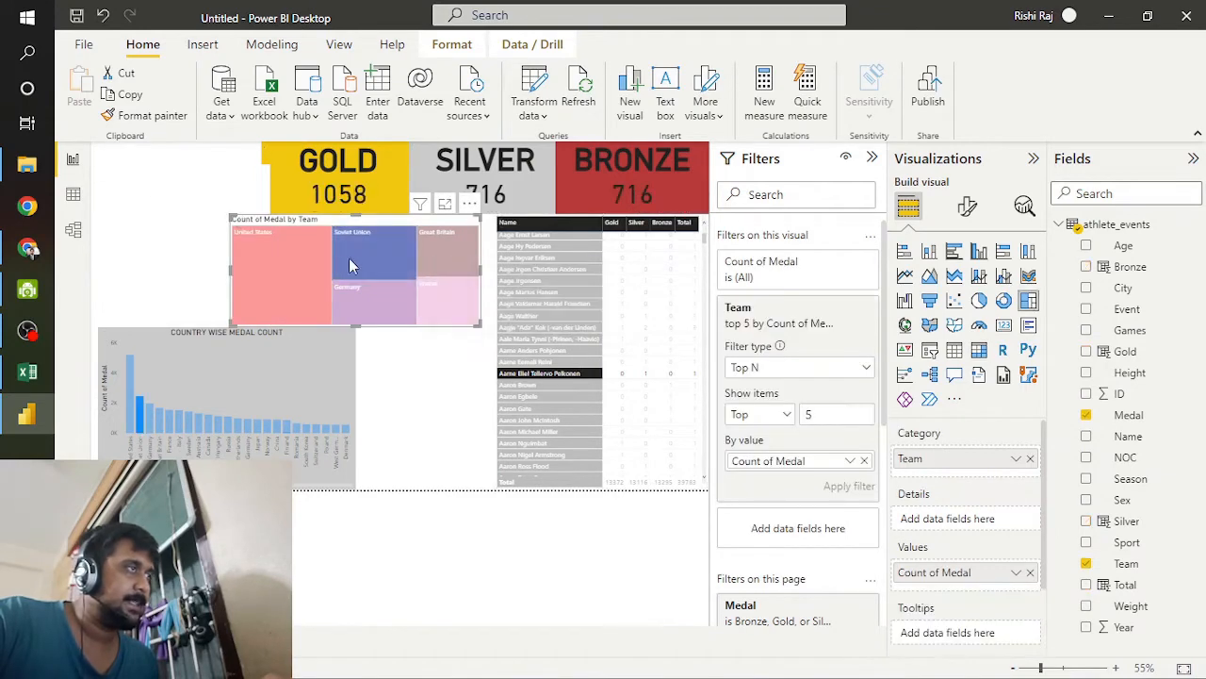
pyautogui.moveTo(361, 262); pyautogui.dragTo(366, 262)
# Step: Move the sport matrix below the treemap and narrow the country-wise medal chart so the two sit side by side
pyautogui.click(245, 271)
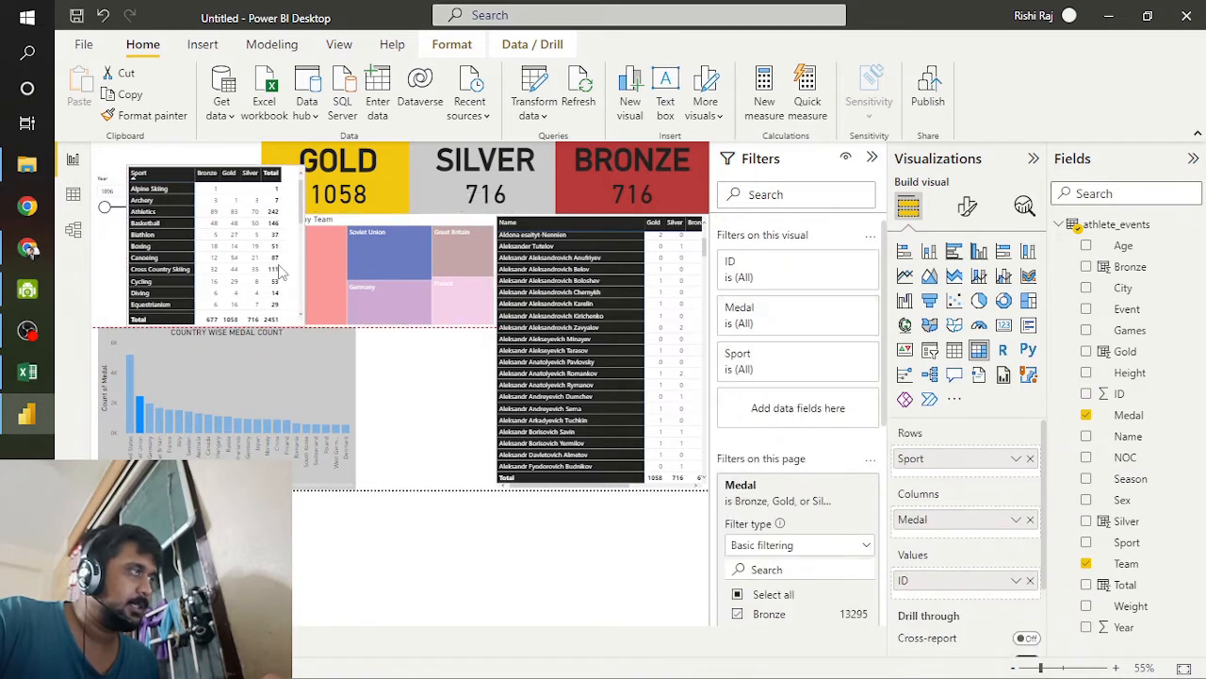
pyautogui.moveTo(241, 281); pyautogui.dragTo(472, 440)
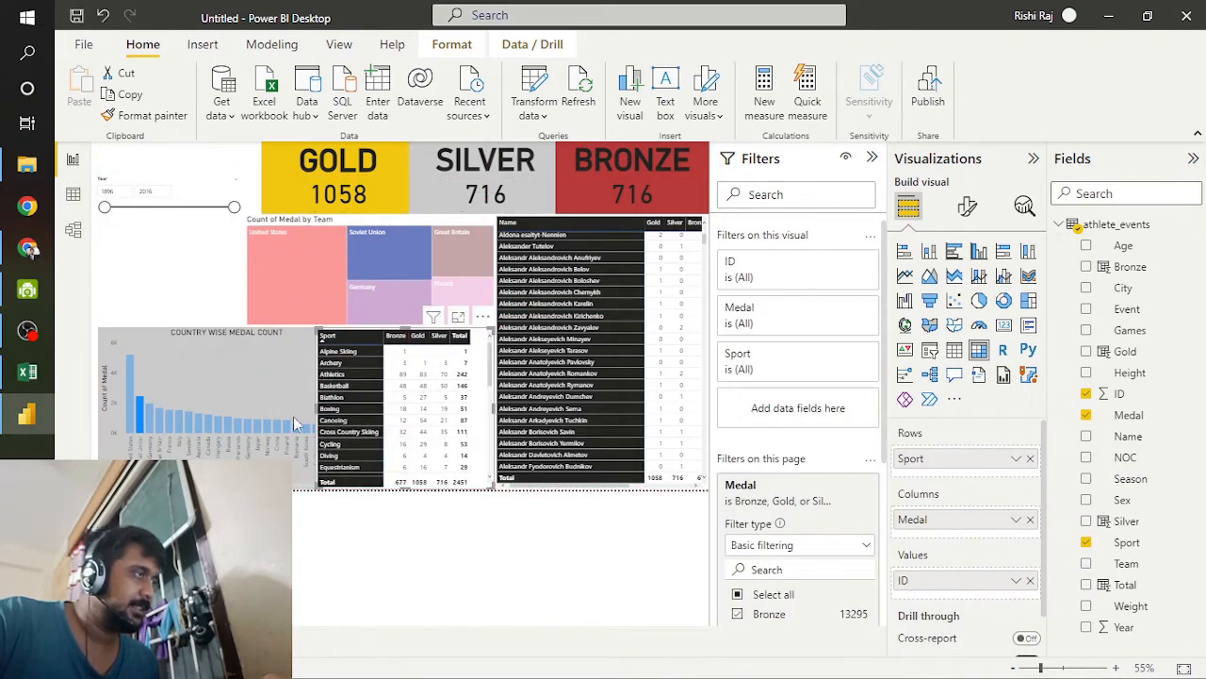
pyautogui.click(261, 395)
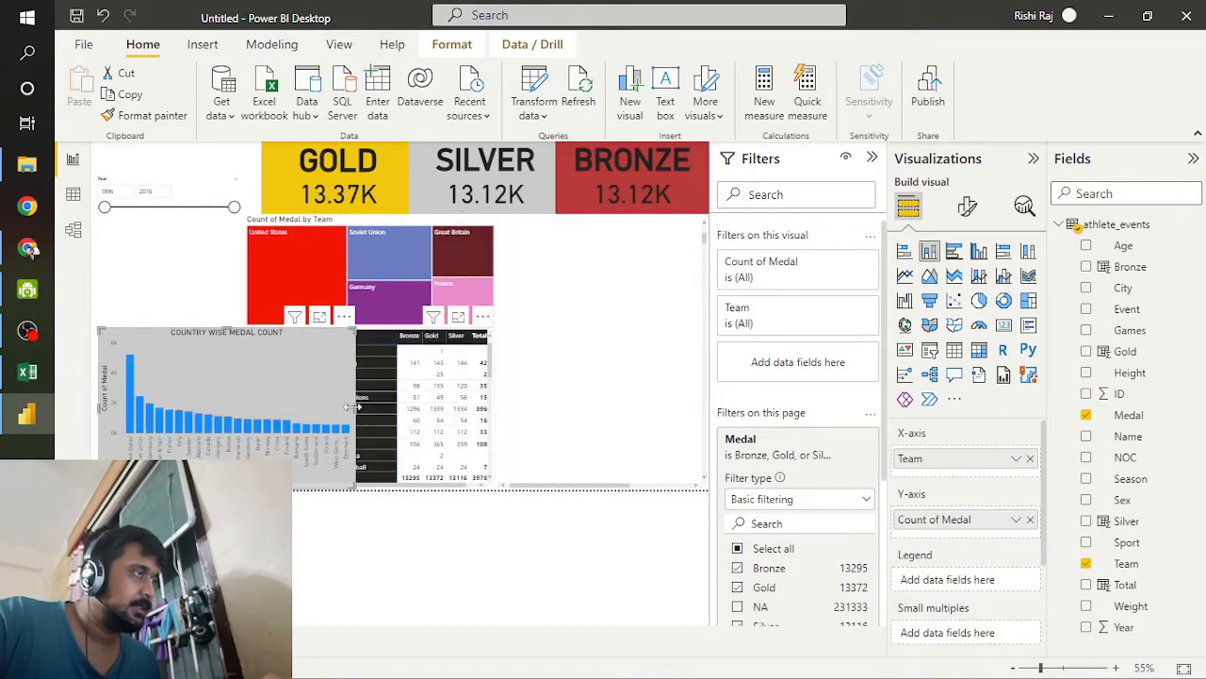
pyautogui.moveTo(356, 411); pyautogui.dragTo(315, 411)
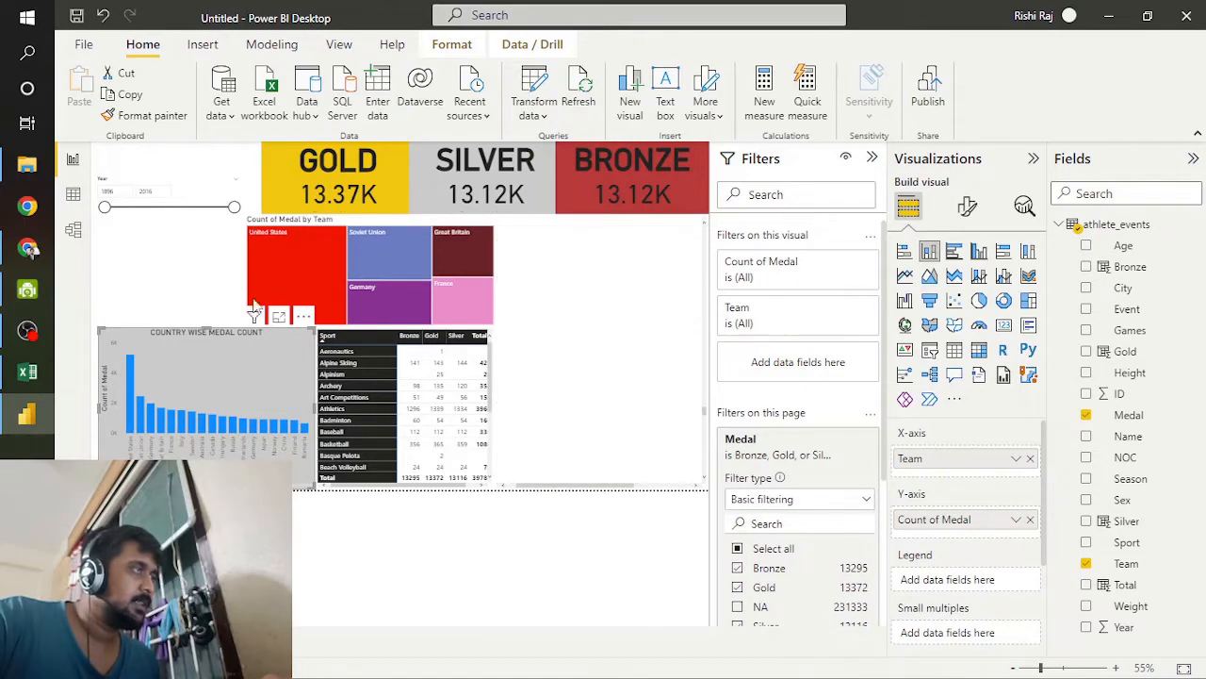
# Step: Narrow the team treemap from its left edge to line up with the Gold card and widen the Year slicer to the card's edge
pyautogui.click(210, 267)
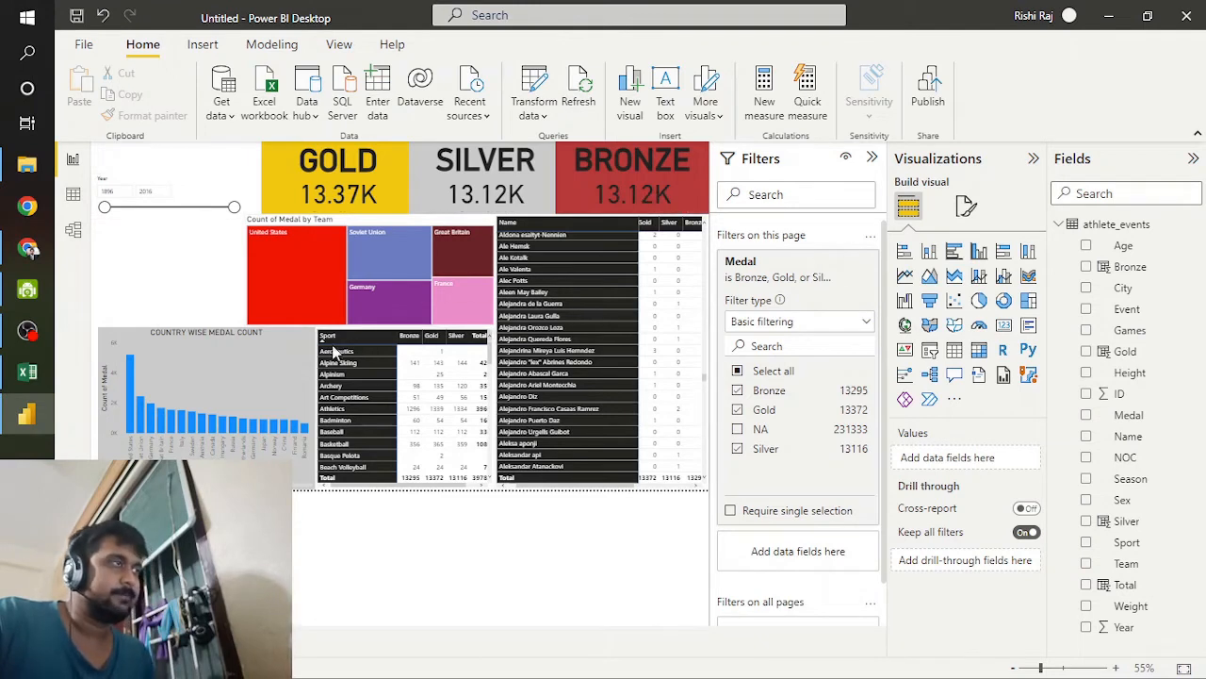
pyautogui.click(185, 177)
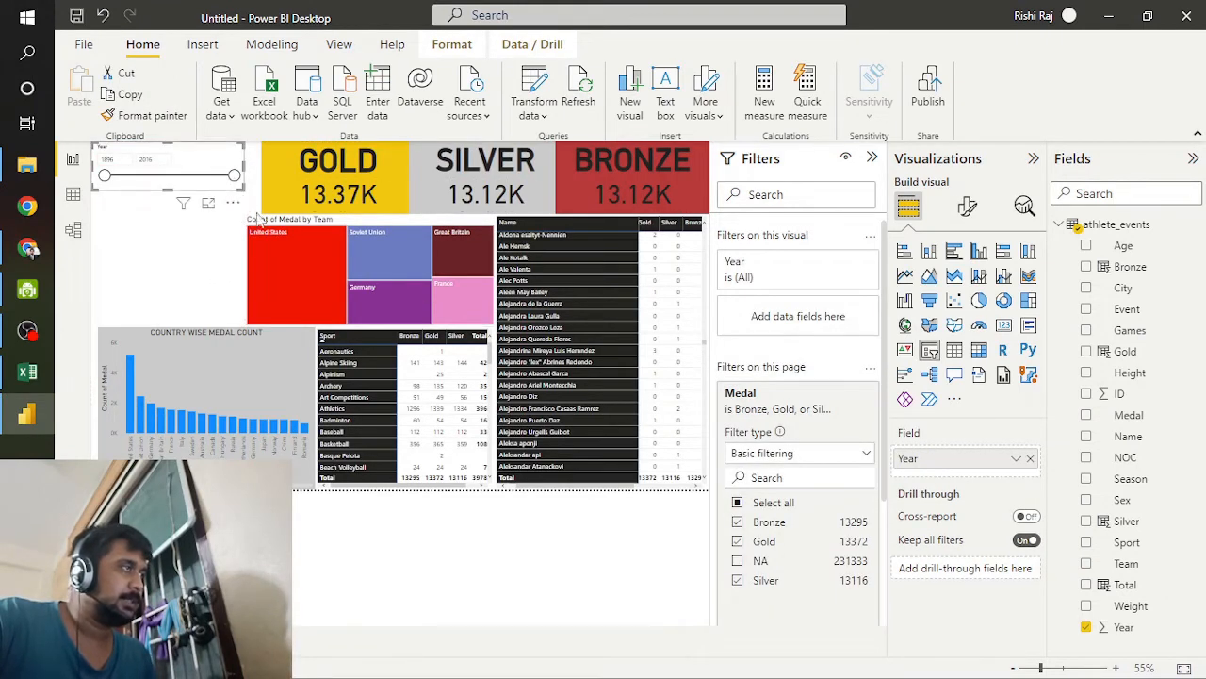
pyautogui.click(250, 277)
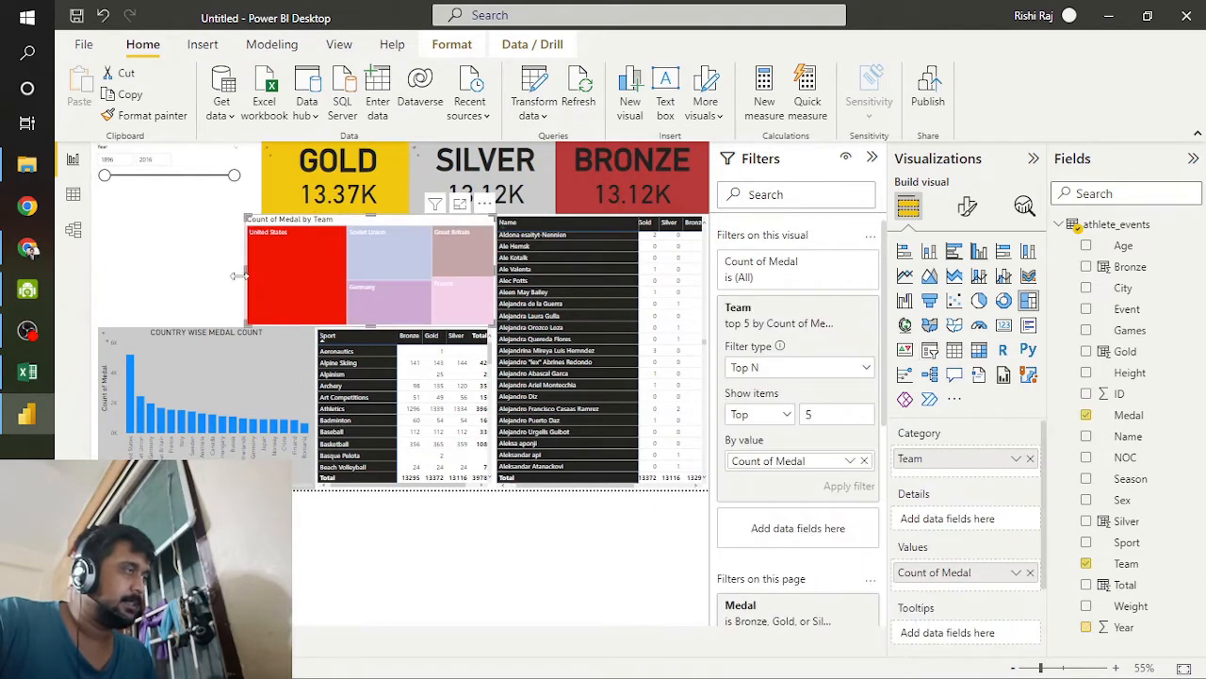
pyautogui.moveTo(243, 269); pyautogui.dragTo(260, 268)
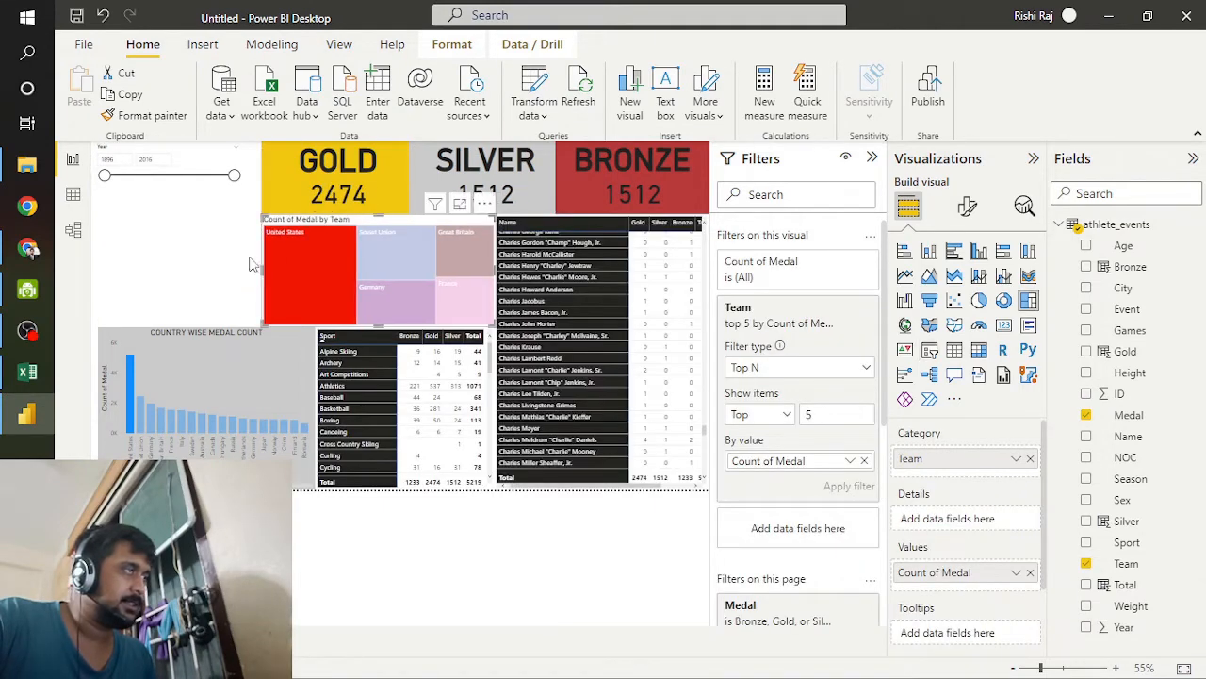
pyautogui.click(213, 166)
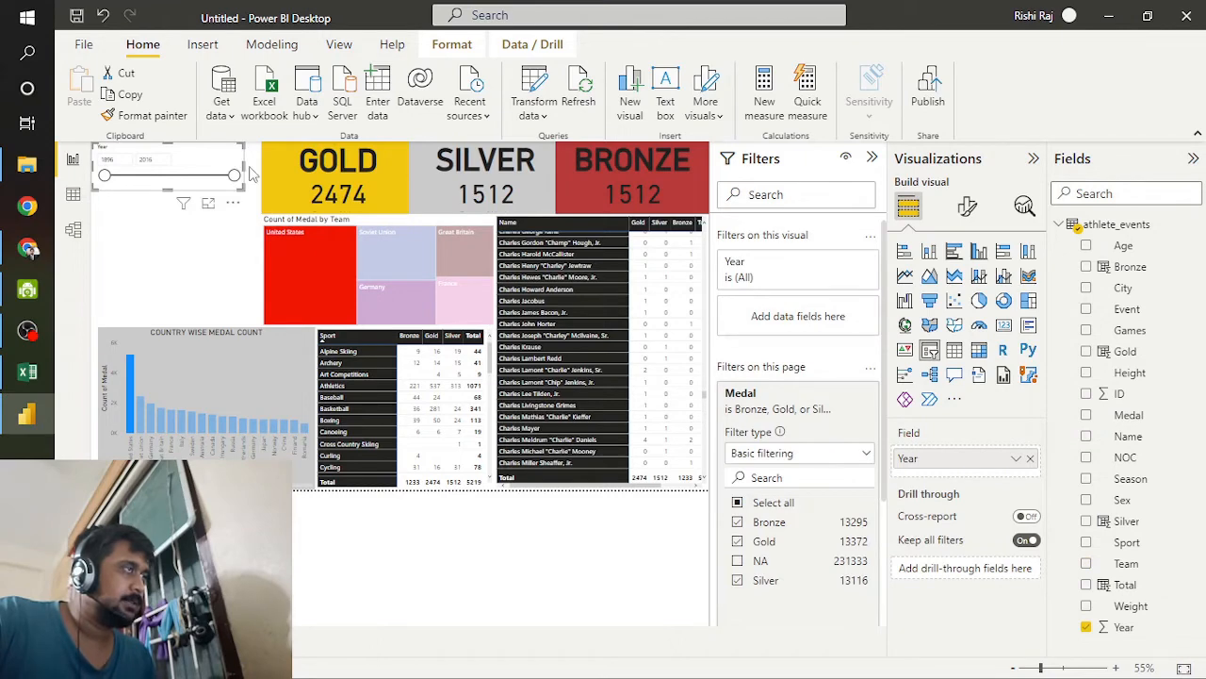
pyautogui.moveTo(247, 173); pyautogui.dragTo(259, 170)
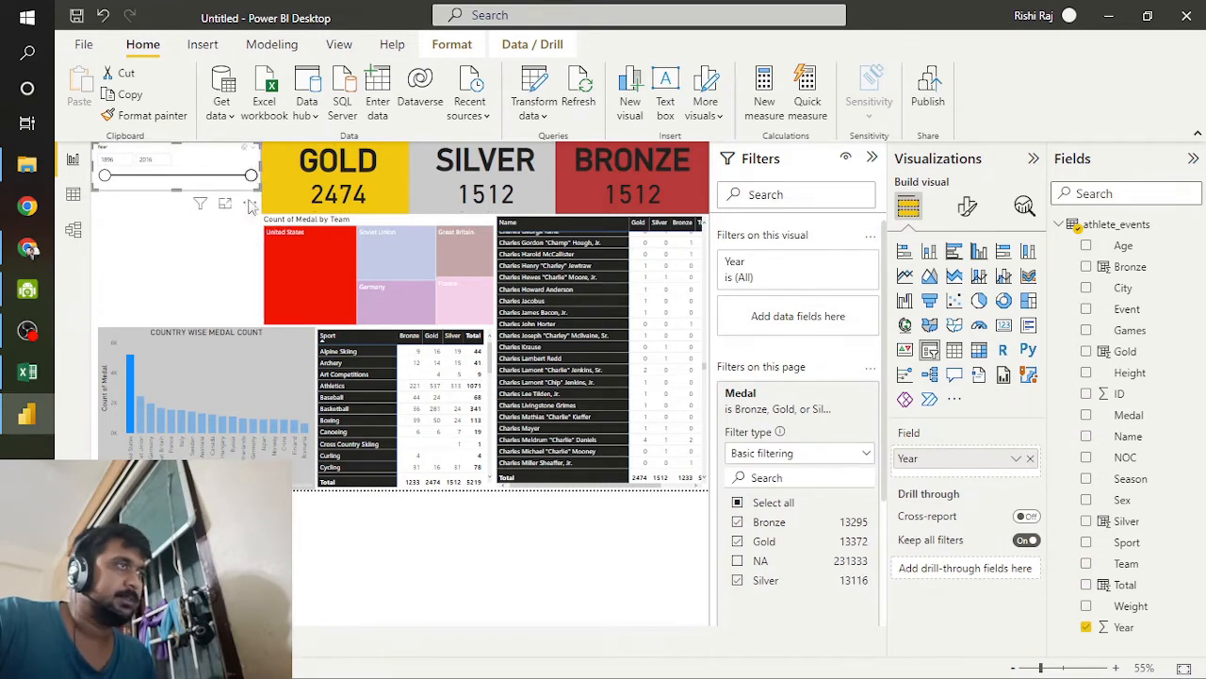
# Step: Add a slicer on the Sex field below the Year slicer and reduce its height to fit the F and M options
pyautogui.click(237, 262)
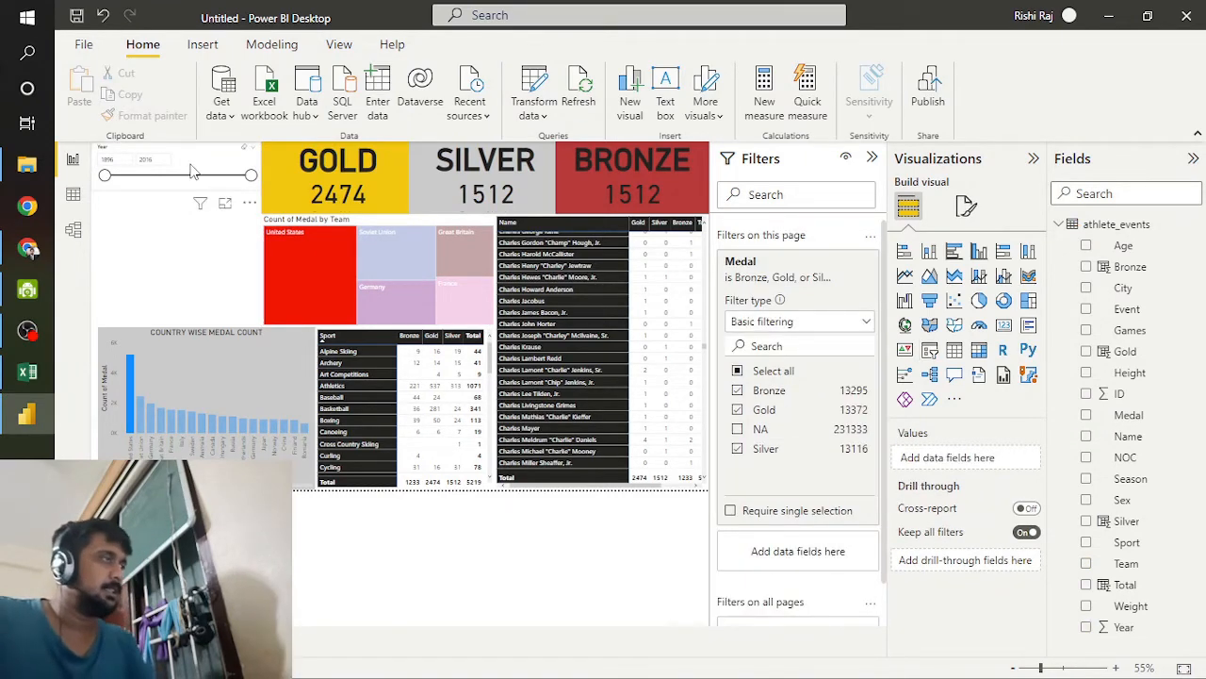
pyautogui.click(192, 174)
pyautogui.click(199, 242)
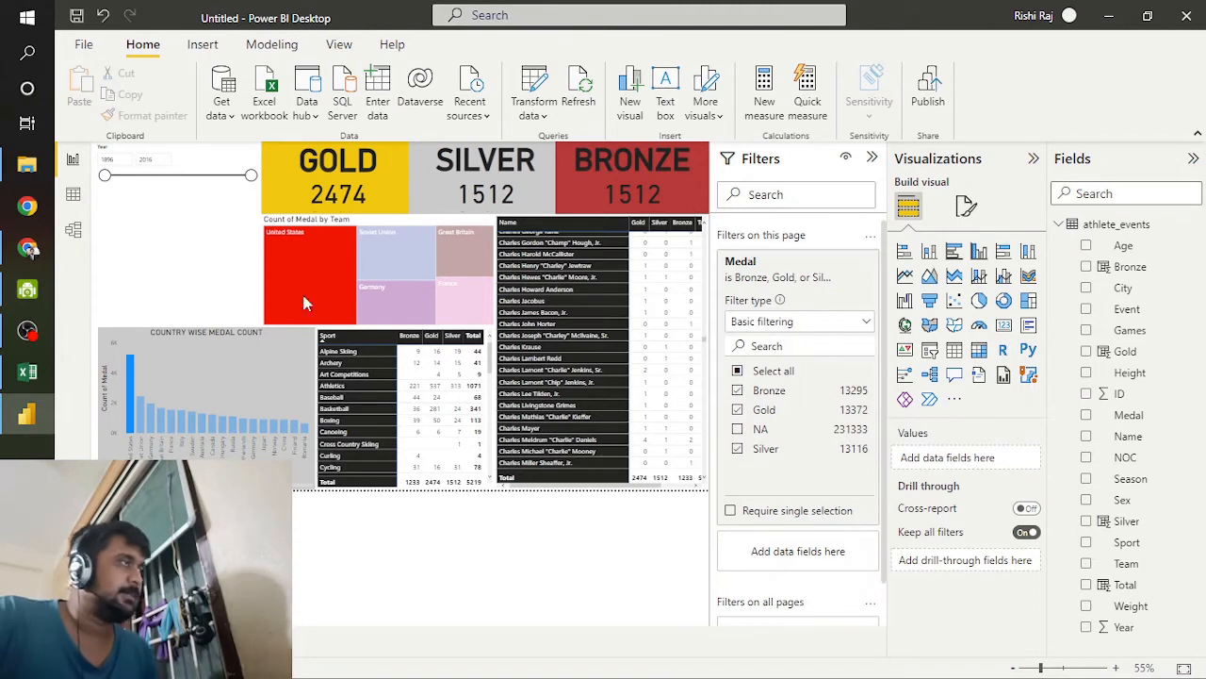
pyautogui.click(929, 351)
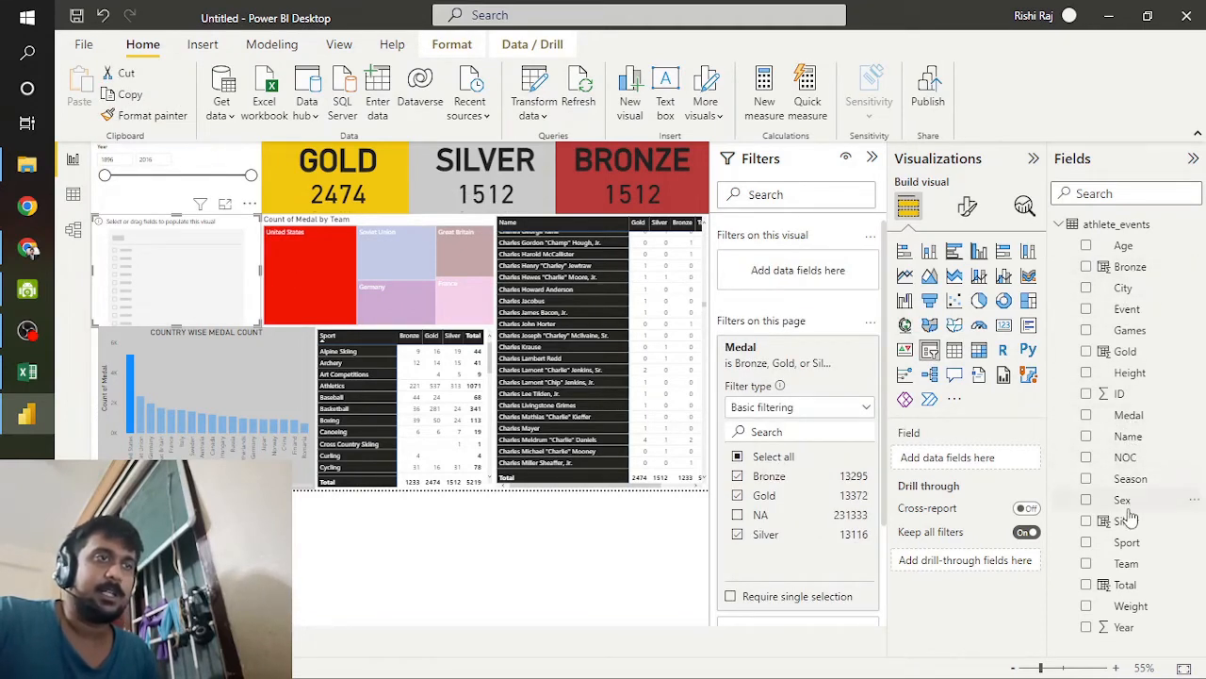
pyautogui.moveTo(1123, 502); pyautogui.dragTo(951, 471)
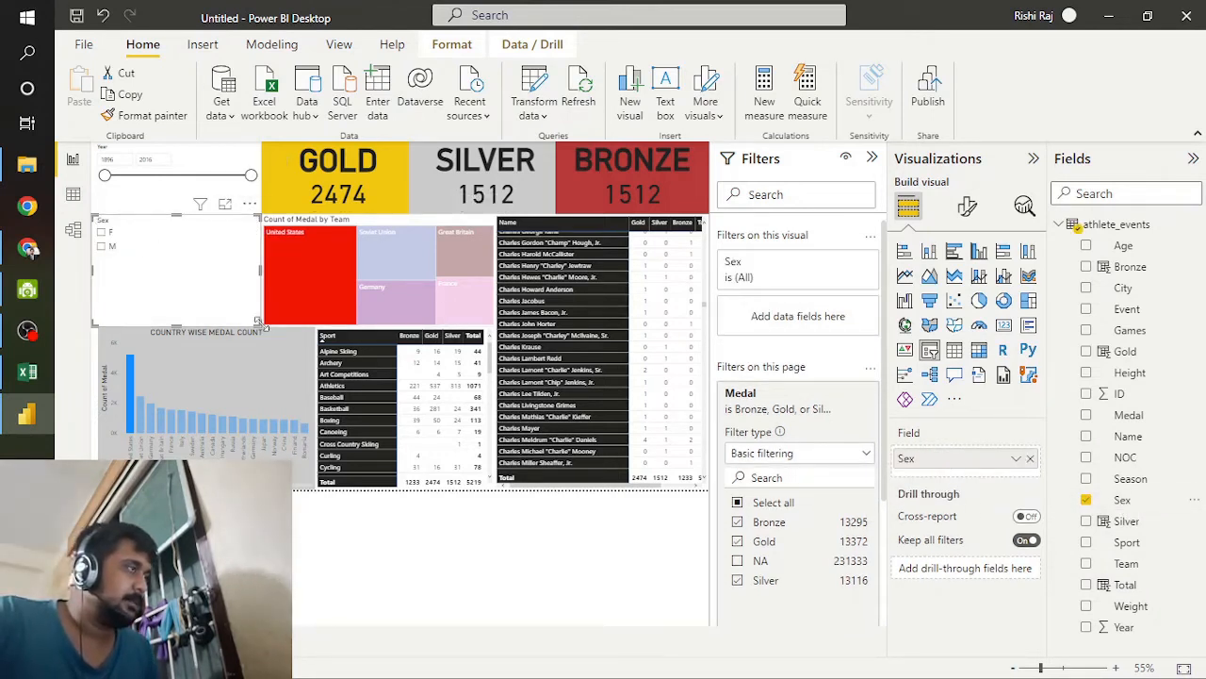
pyautogui.click(227, 255)
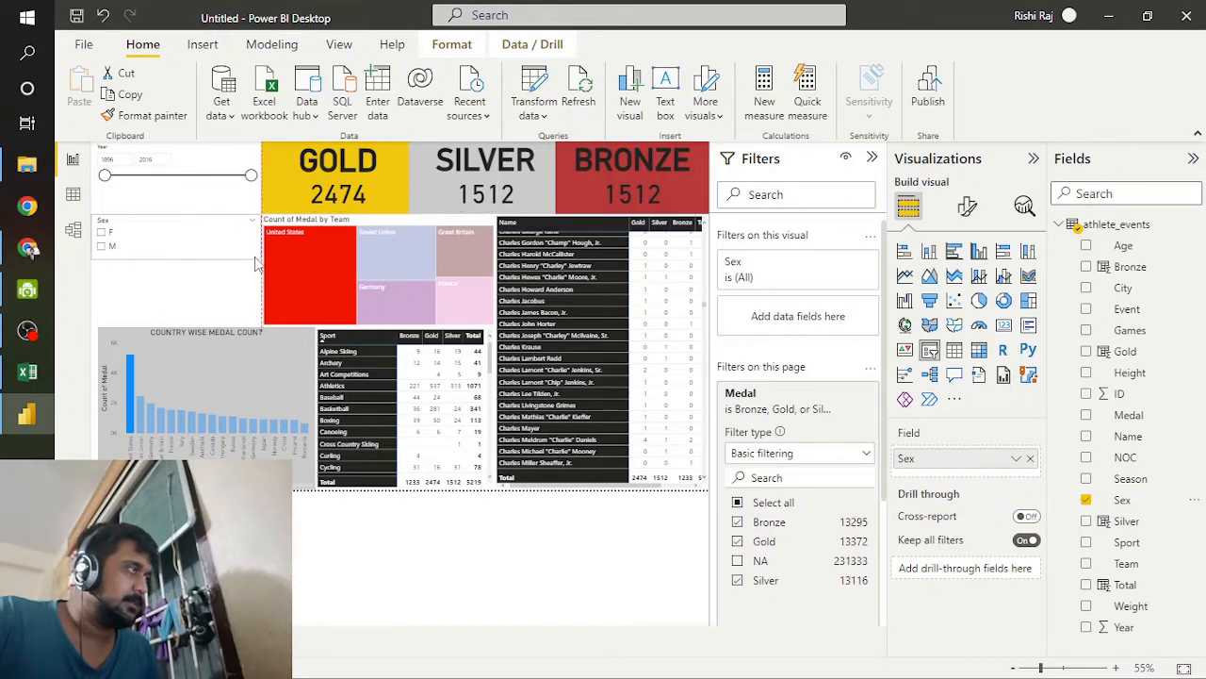
# Step: Select F in the Sex slicer and set the slicer's orientation to Horizontal
pyautogui.click(249, 206)
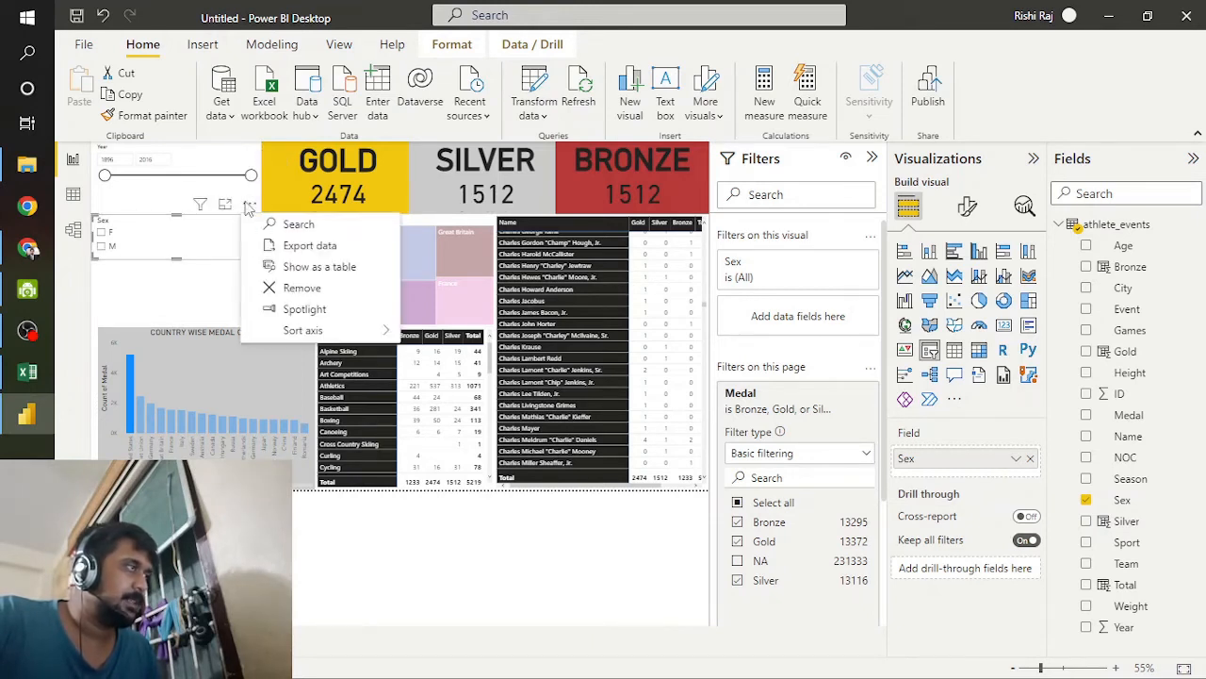
pyautogui.click(182, 242)
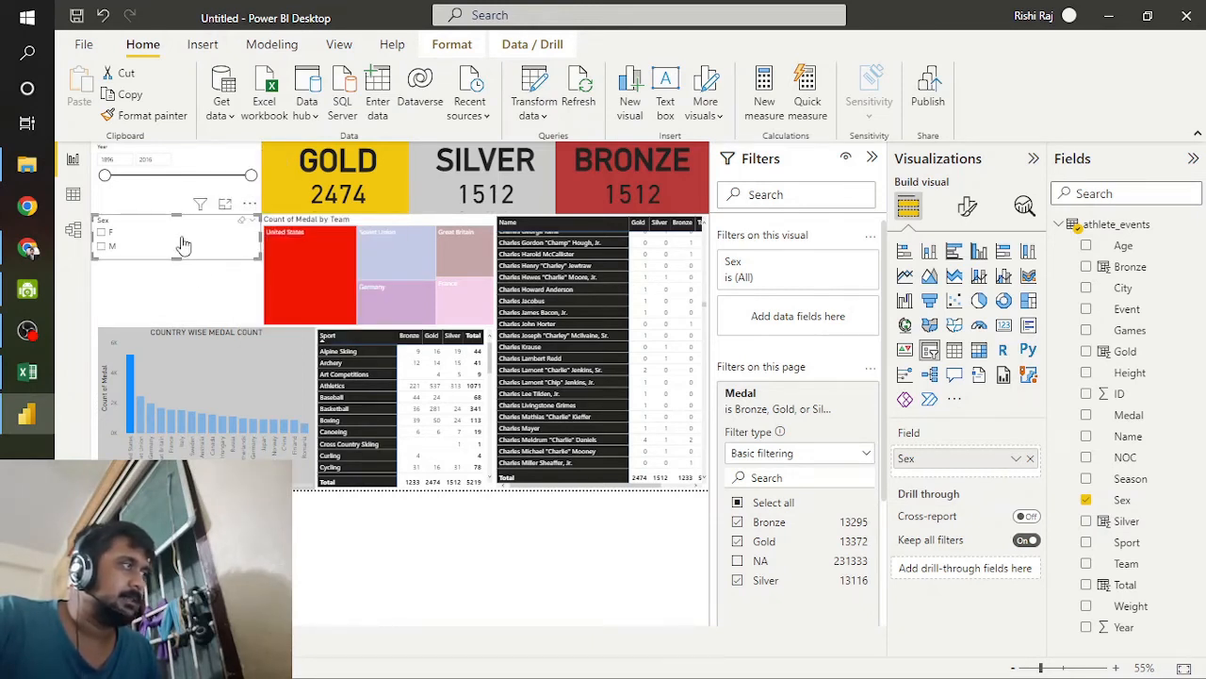
pyautogui.click(180, 236)
pyautogui.click(969, 207)
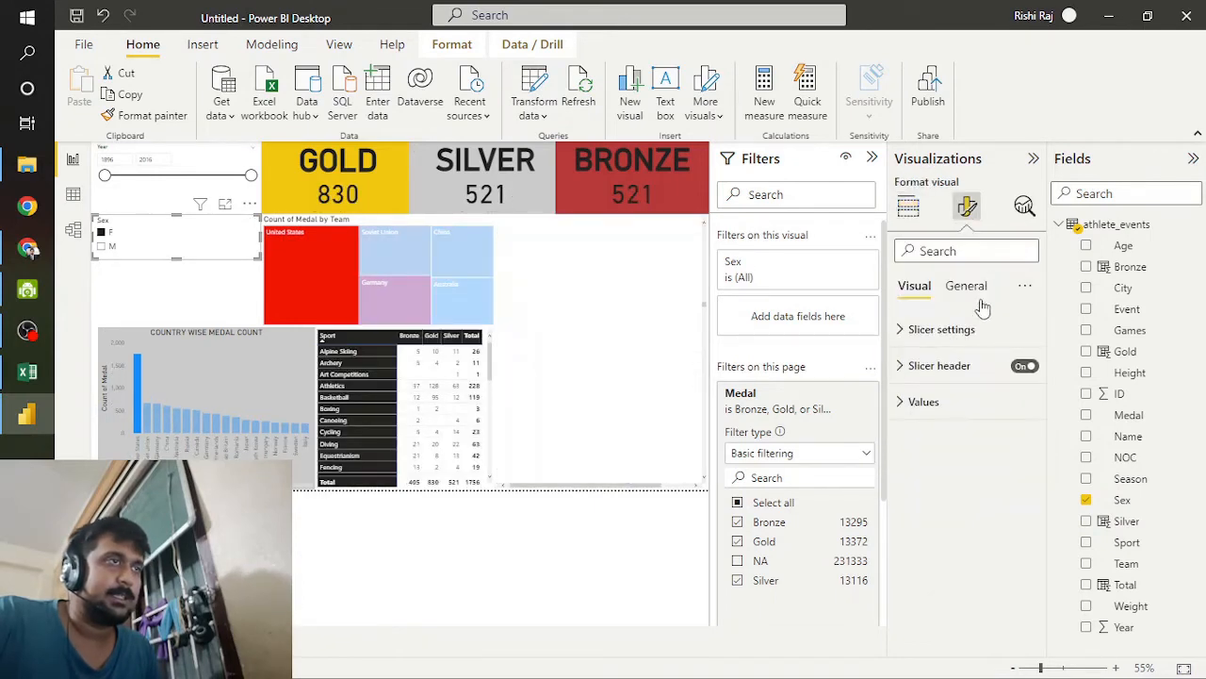
pyautogui.click(947, 329)
pyautogui.click(999, 412)
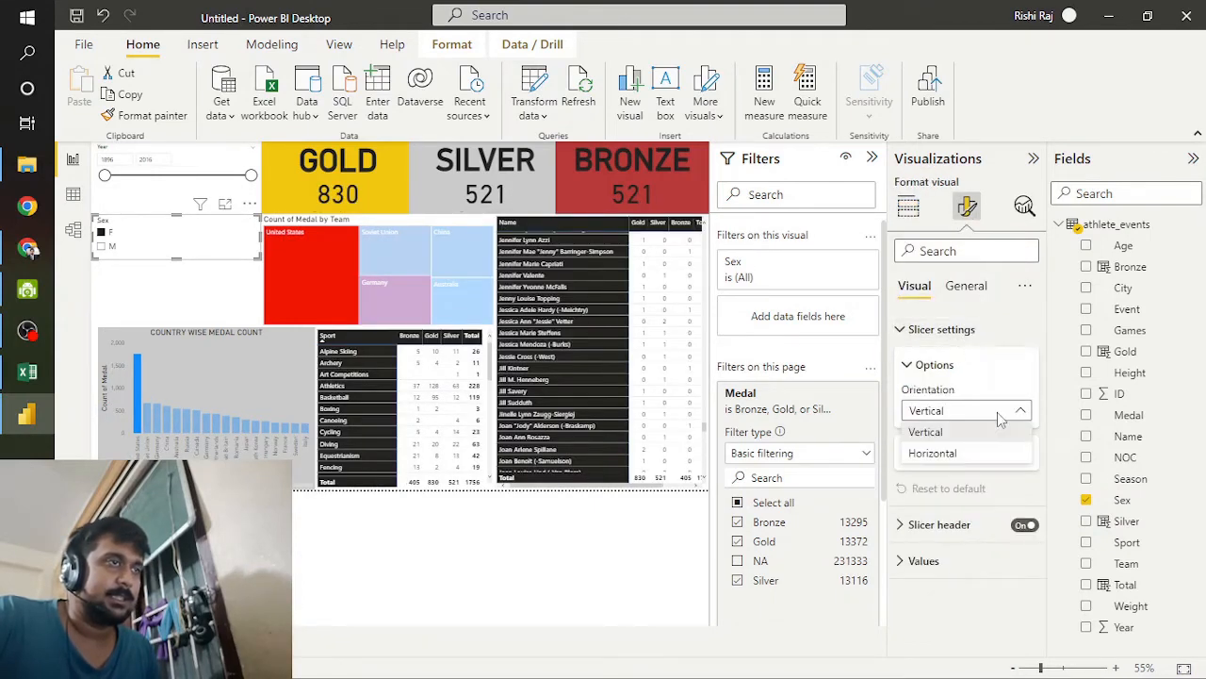
pyautogui.click(972, 458)
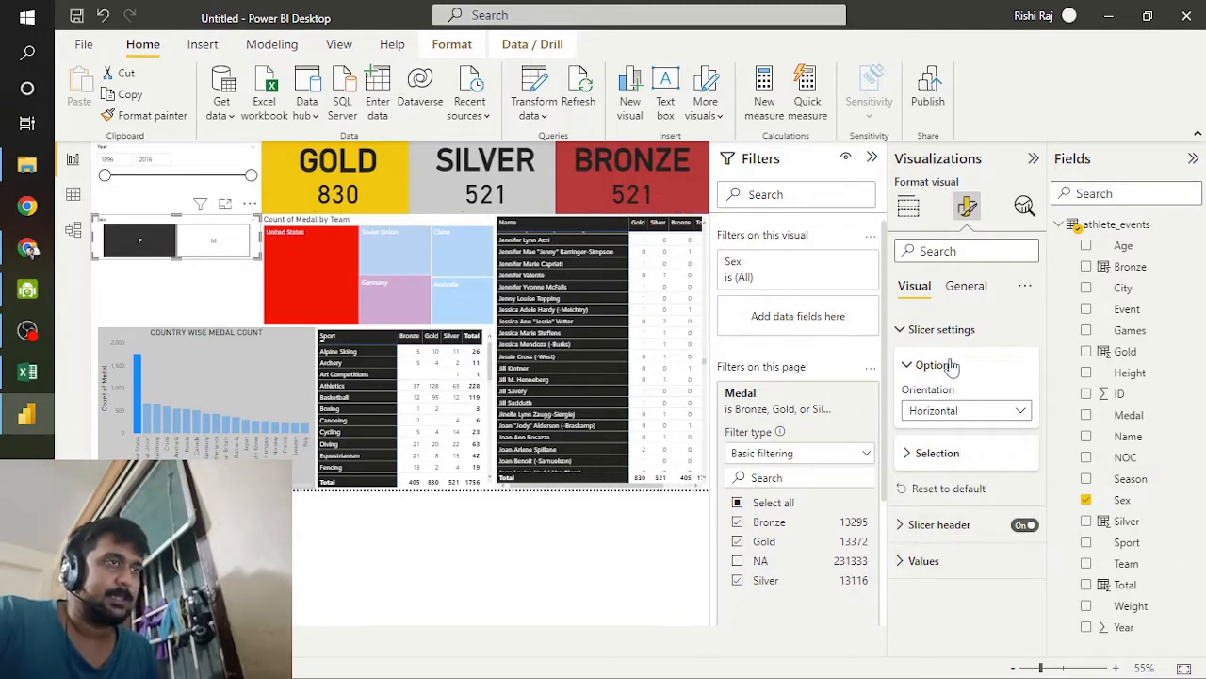
# Step: Turn on the Sex slicer's title and set its text to SEX RATIO
pyautogui.click(967, 288)
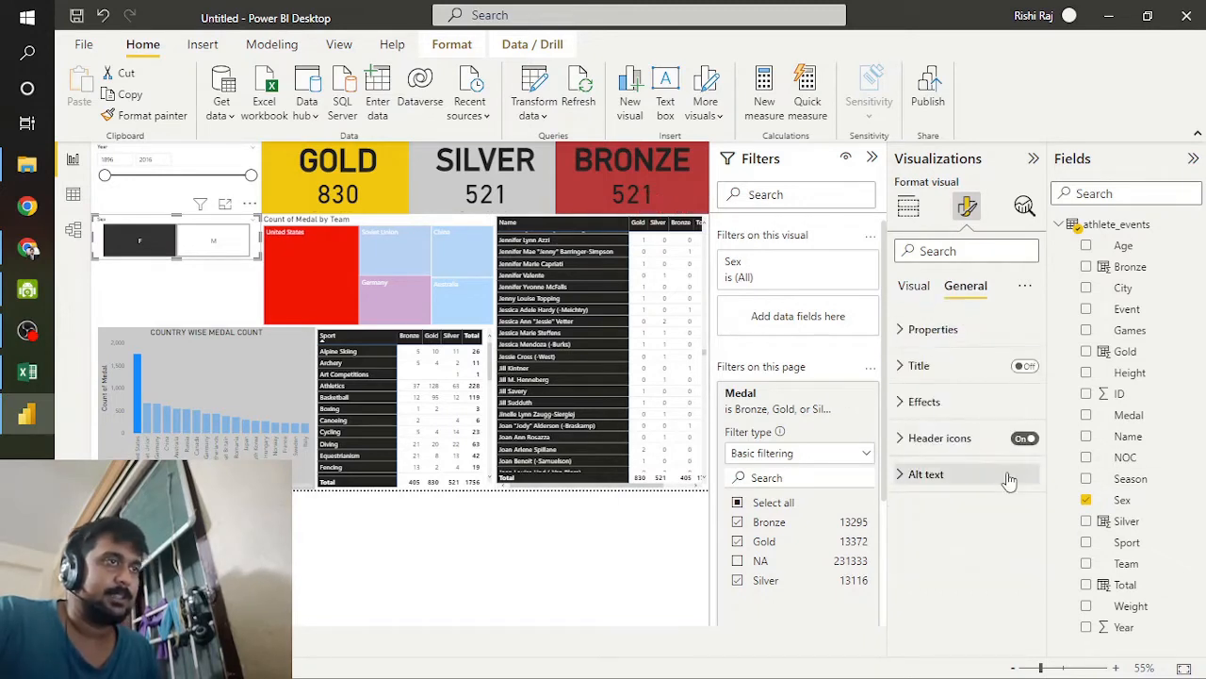
pyautogui.click(1024, 367)
pyautogui.click(919, 367)
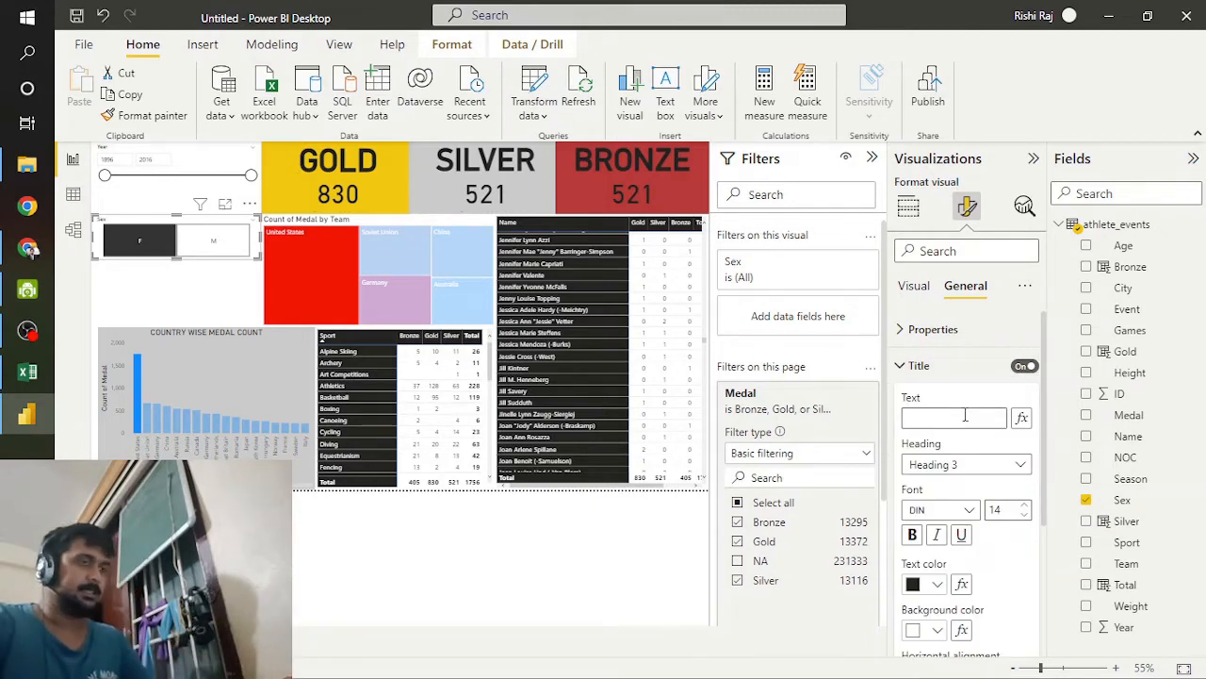
pyautogui.write('S')
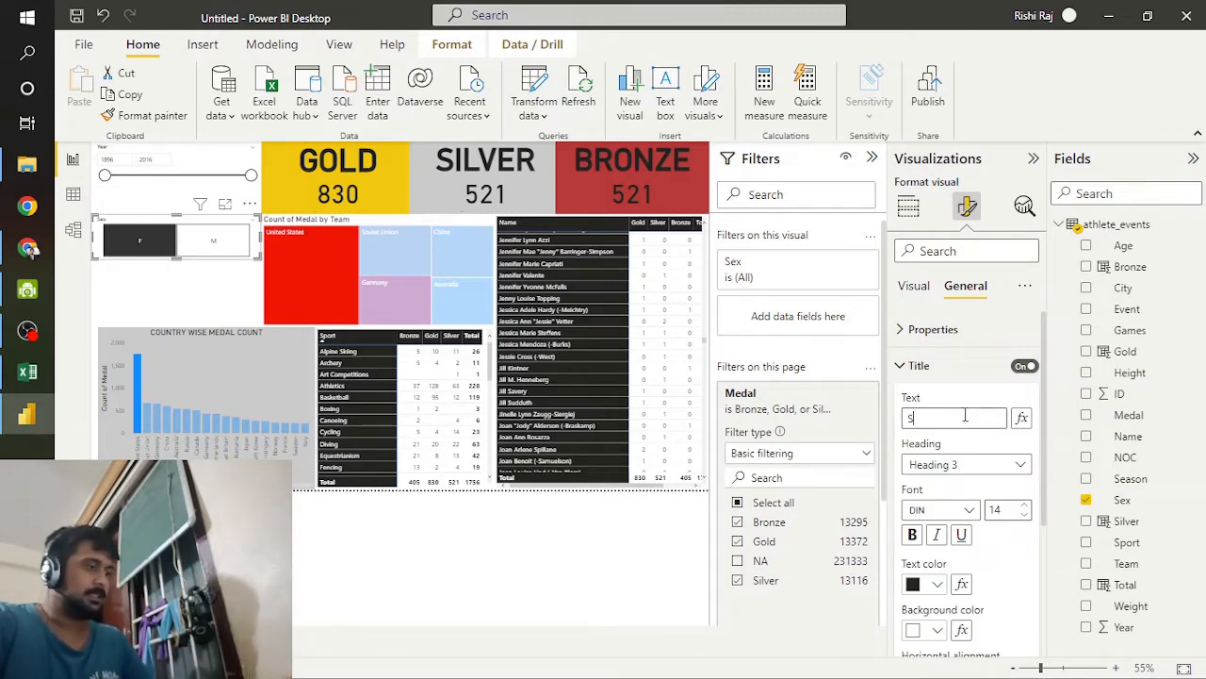
pyautogui.write('EX RATIO')
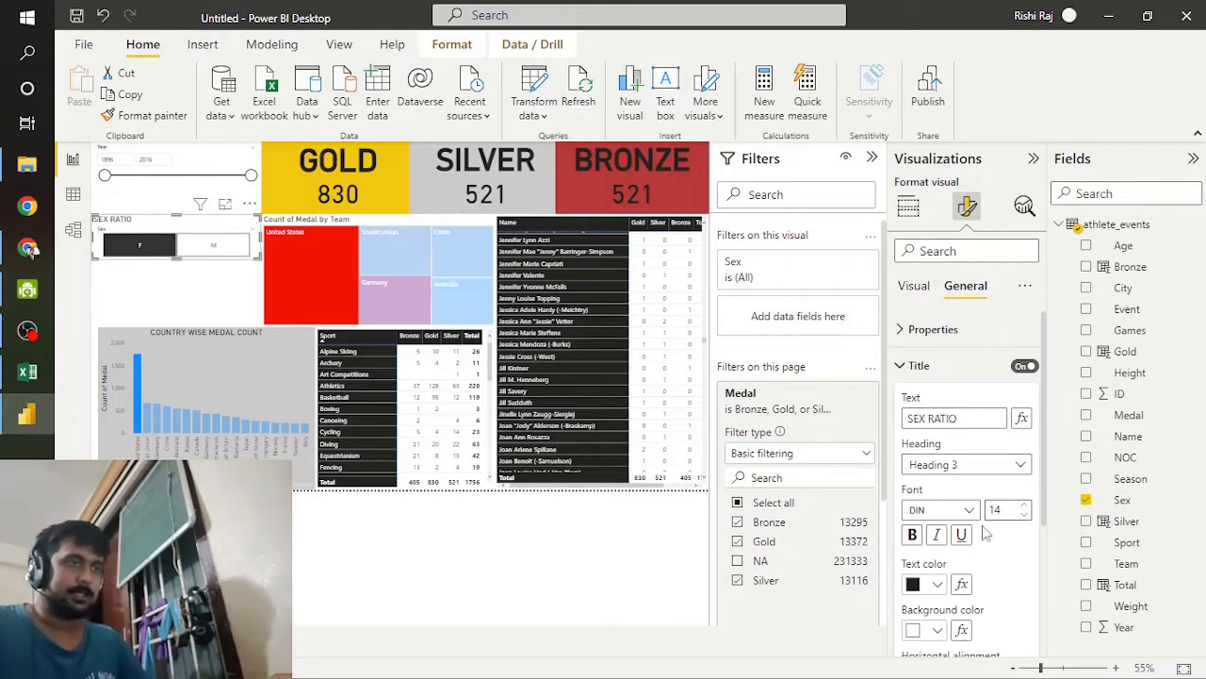
# Step: Centre and bold the SEX RATIO title at font size 25, and turn off the slicer's header icons
pyautogui.scroll(-1, 941, 626)
pyautogui.click(937, 626)
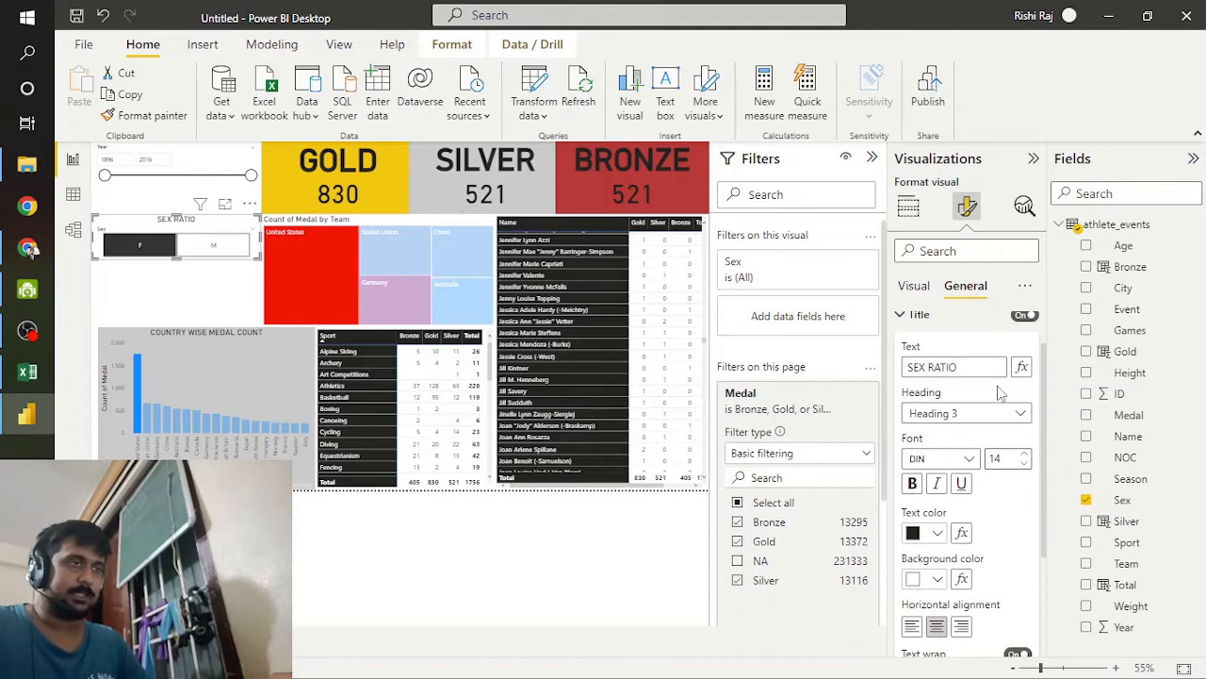
pyautogui.click(1025, 455)
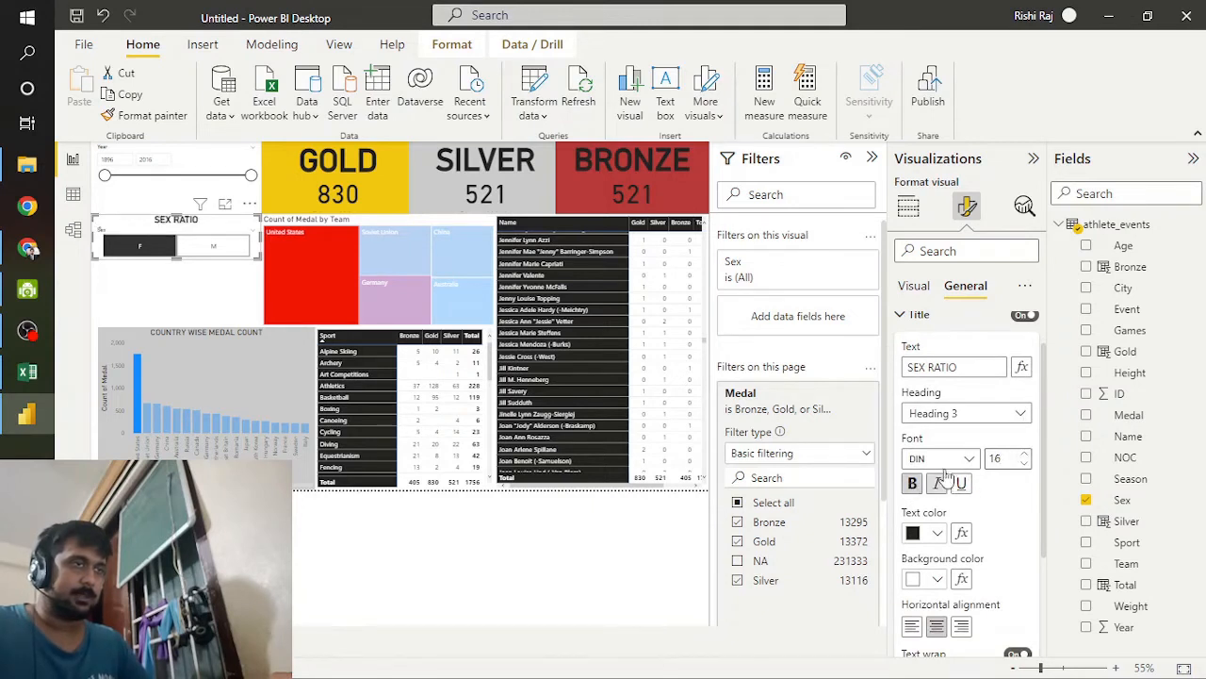
pyautogui.write('25')
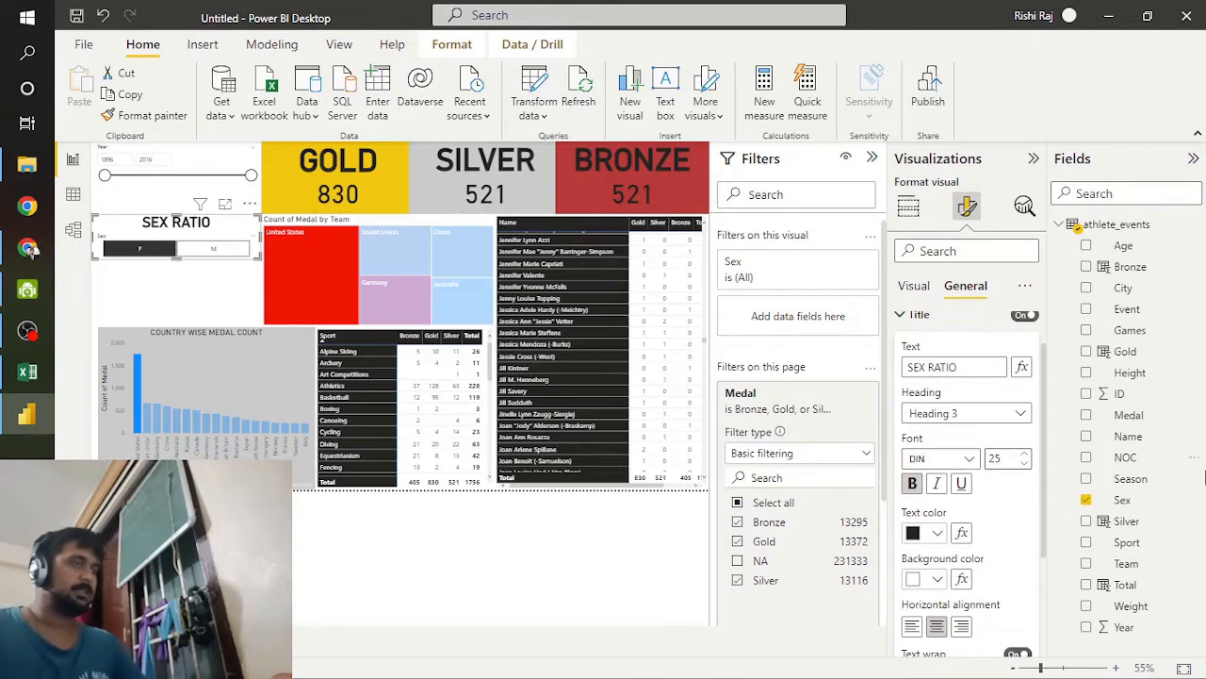
pyautogui.scroll(-3, 1027, 610)
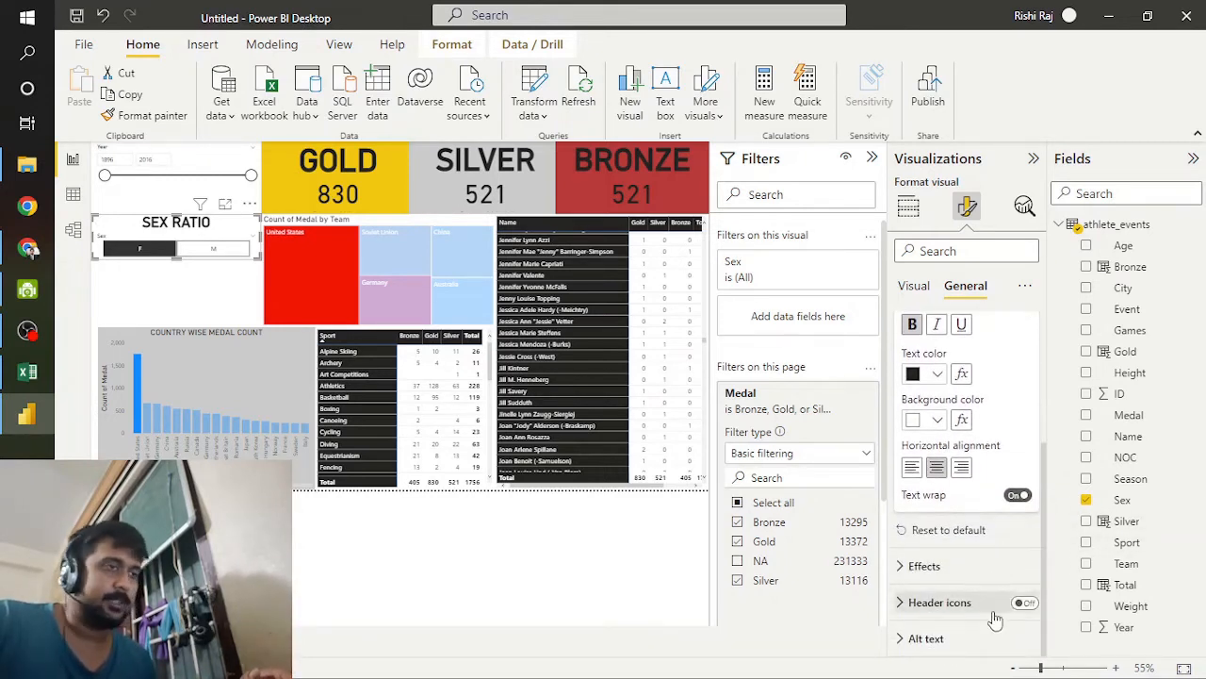
pyautogui.scroll(3, 980, 530)
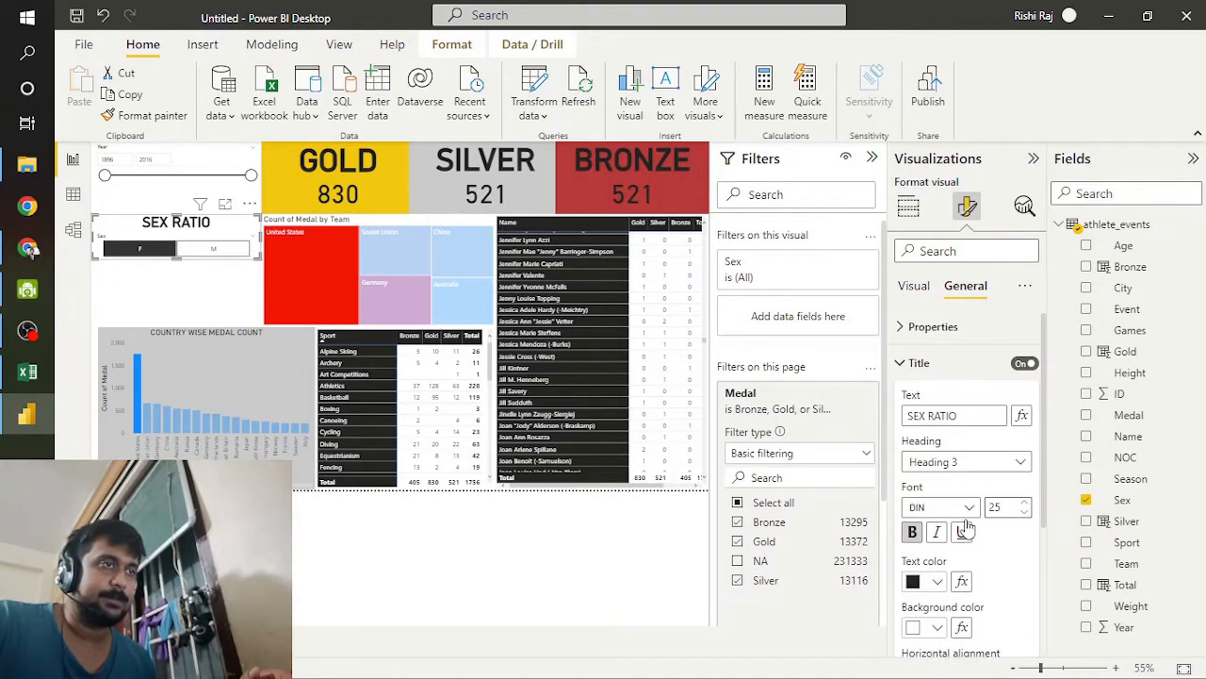
# Step: Examine the Sex slicer's effects settings for background, visual border and shadow
pyautogui.scroll(-3, 970, 529)
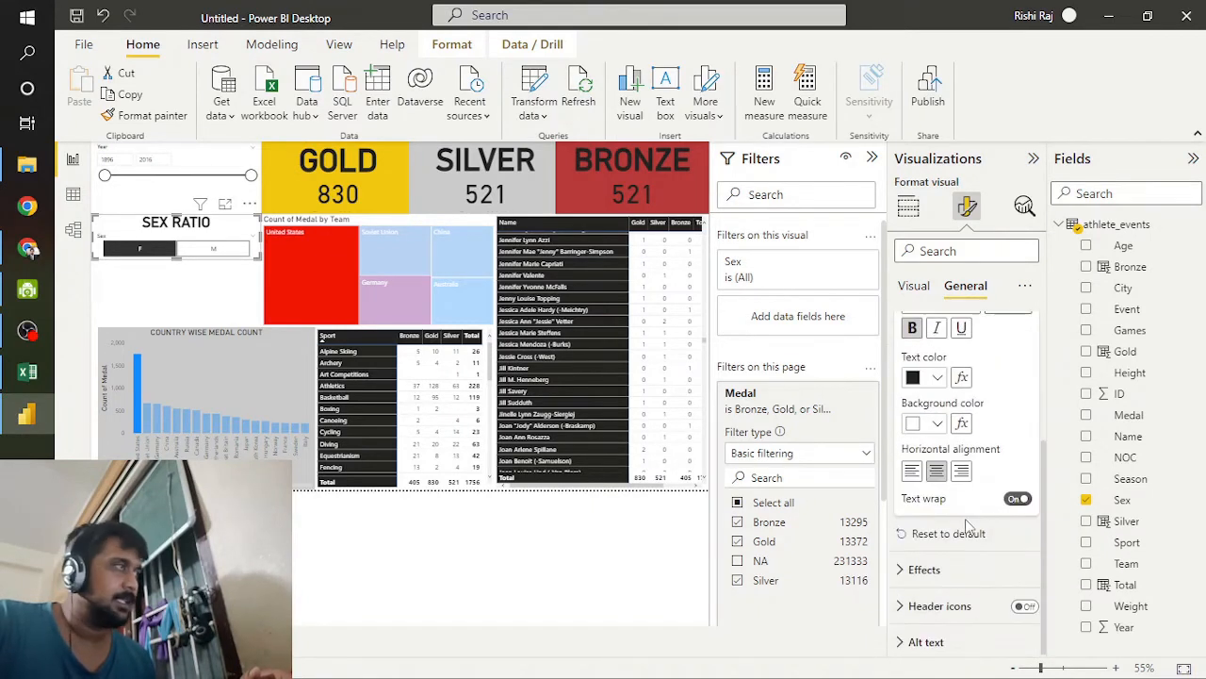
pyautogui.click(923, 569)
pyautogui.scroll(-5, 933, 576)
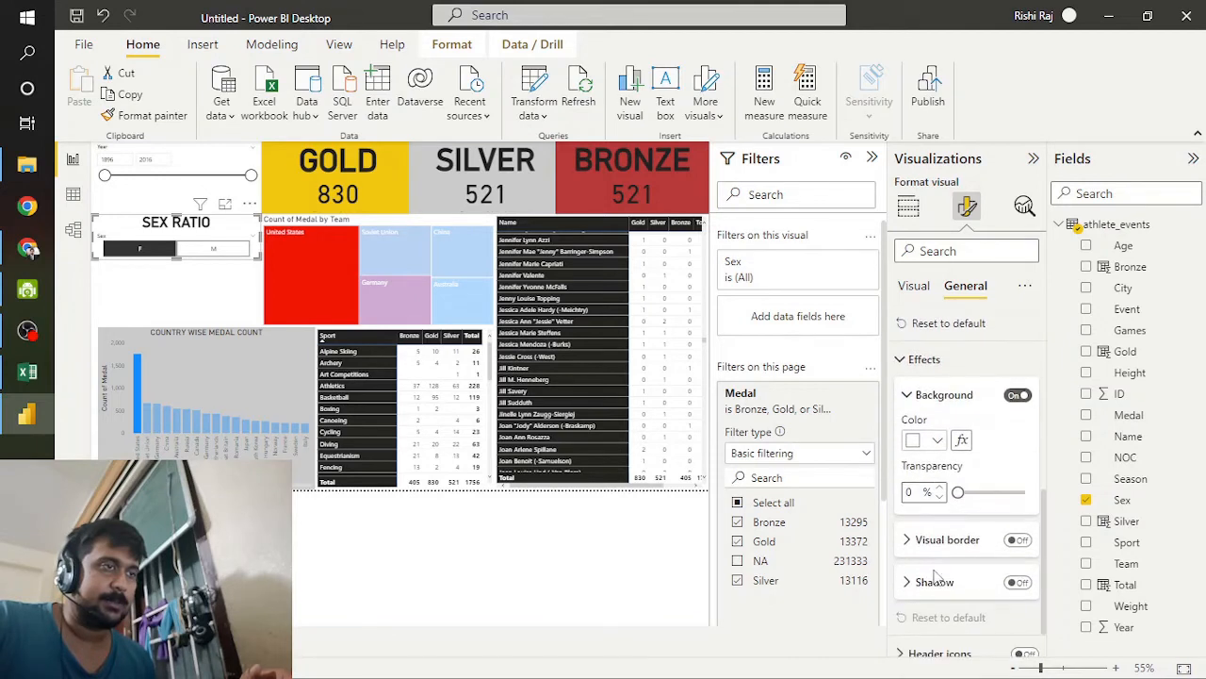
pyautogui.click(936, 489)
pyautogui.scroll(-2, 935, 528)
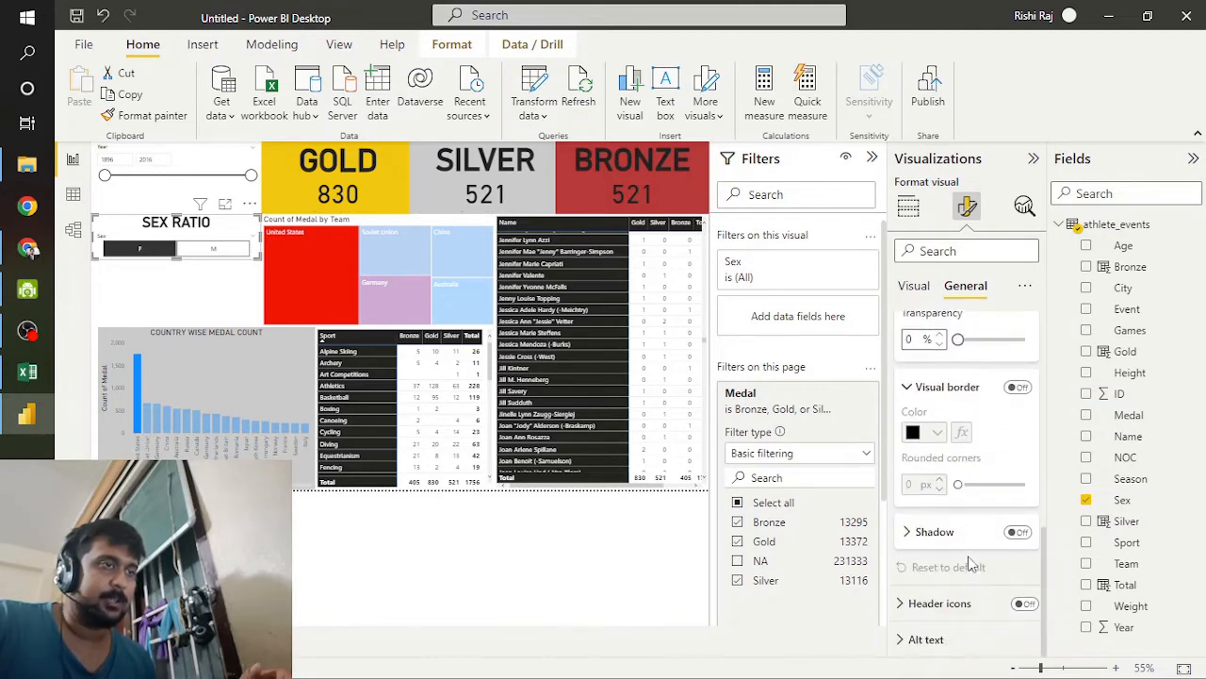
pyautogui.click(928, 531)
pyautogui.scroll(-2, 926, 536)
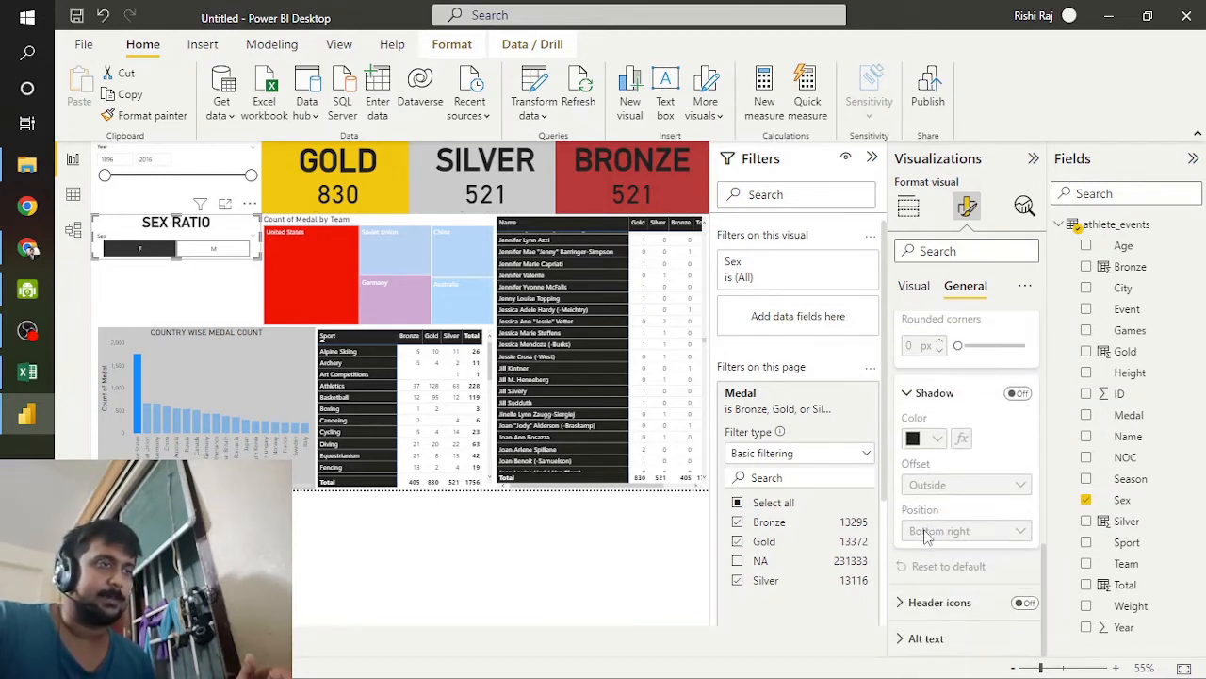
pyautogui.scroll(10, 927, 535)
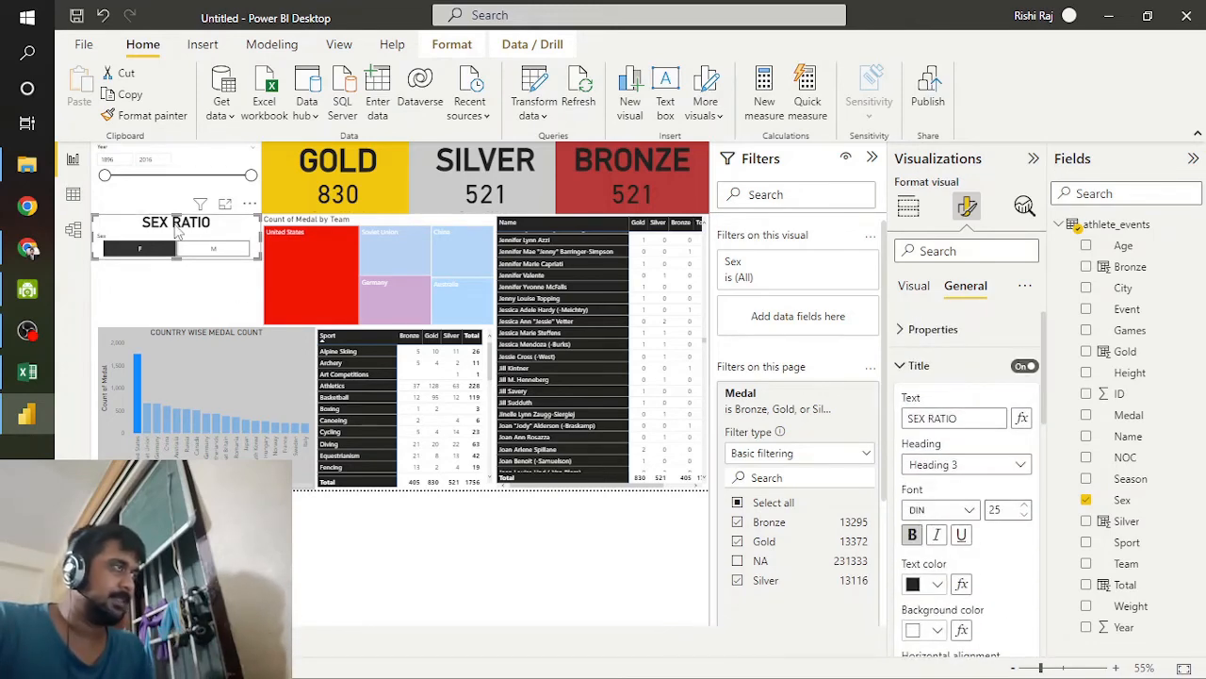
# Step: Move the Sex slicer down to just above the country-wise medal chart and place the Year slicer directly above it
pyautogui.moveTo(176, 221); pyautogui.dragTo(194, 289)
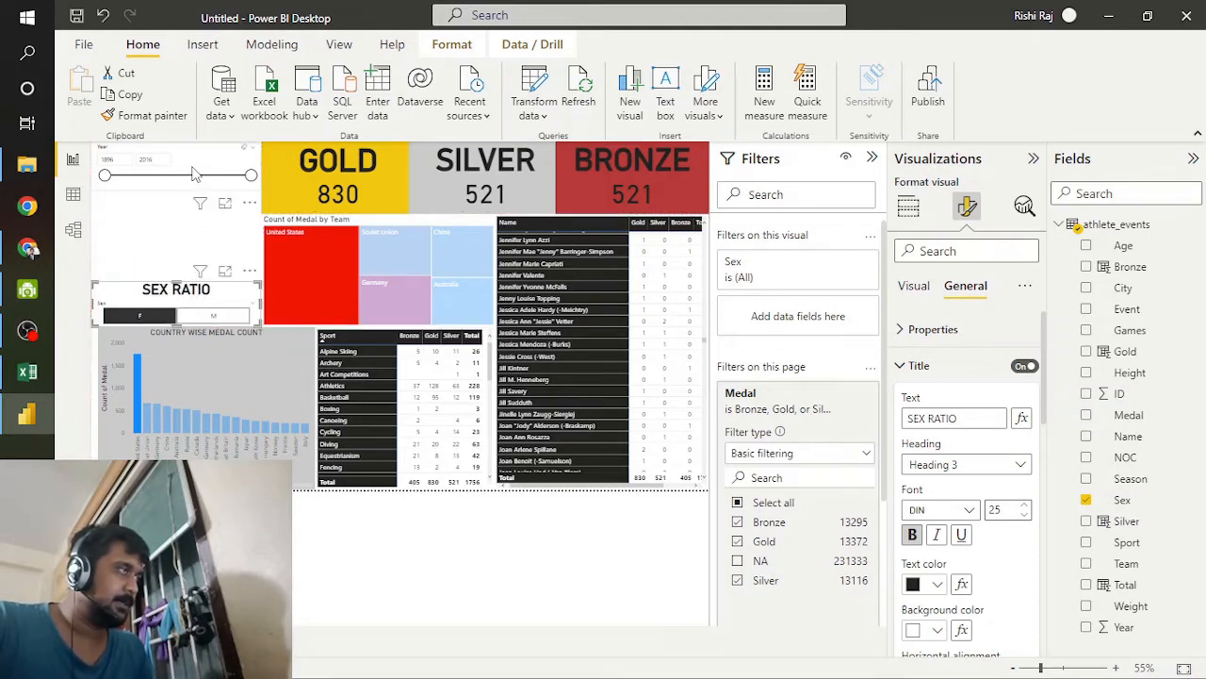
pyautogui.moveTo(194, 191); pyautogui.dragTo(190, 257)
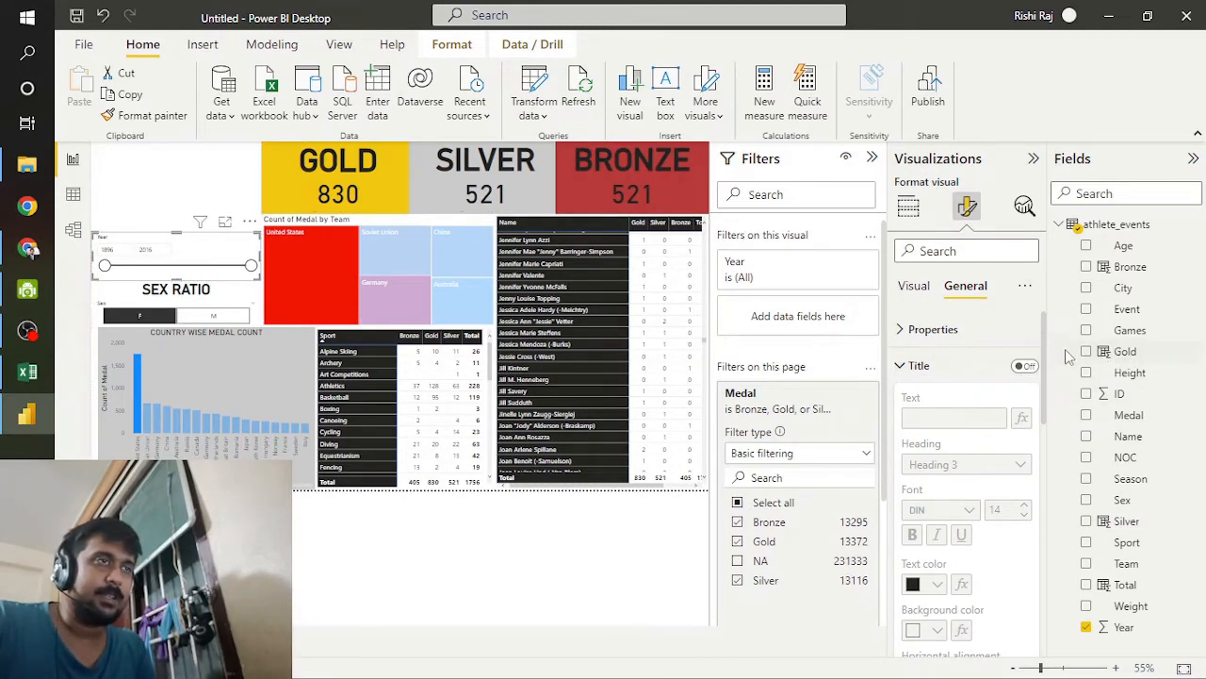
pyautogui.click(909, 206)
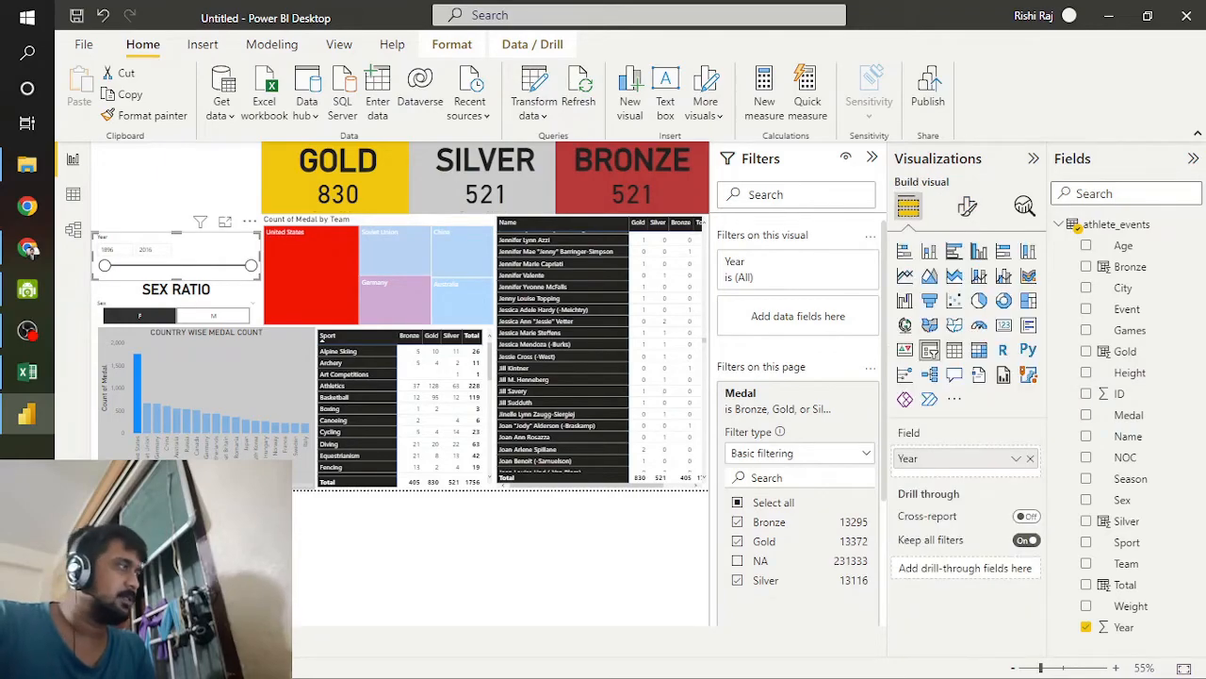
# Step: Switch to the athlete_events workbook in Excel
pyautogui.click(26, 372)
pyautogui.click(9, 377)
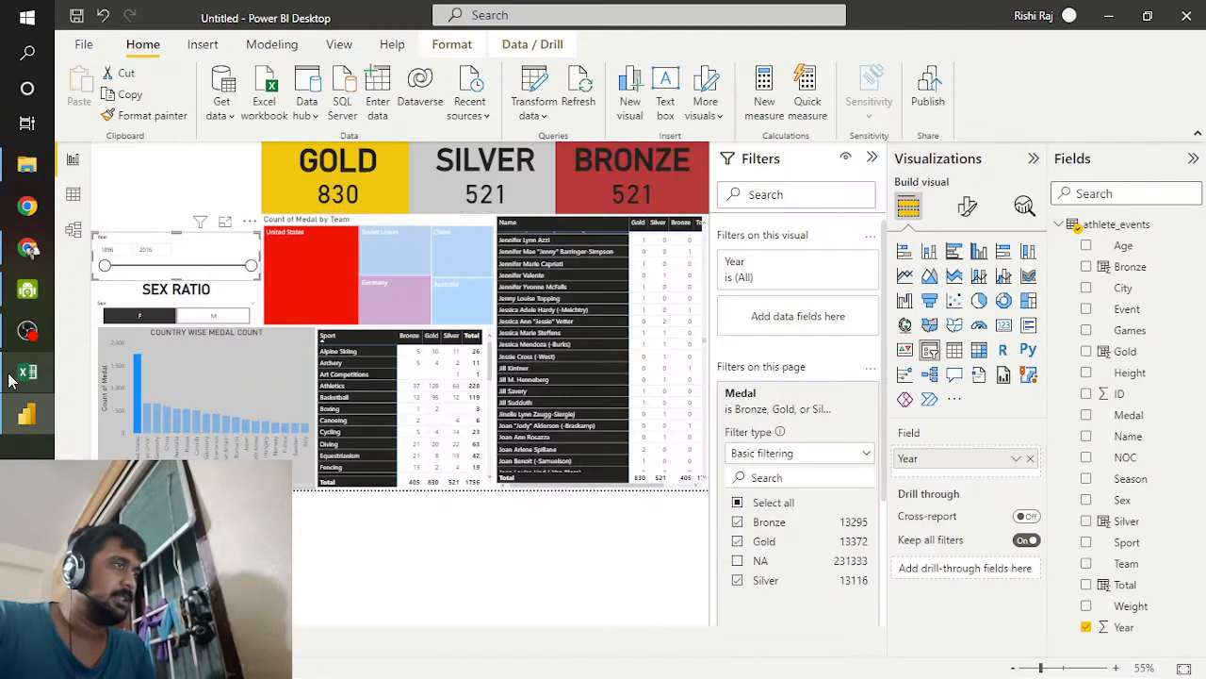
pyautogui.click(10, 377)
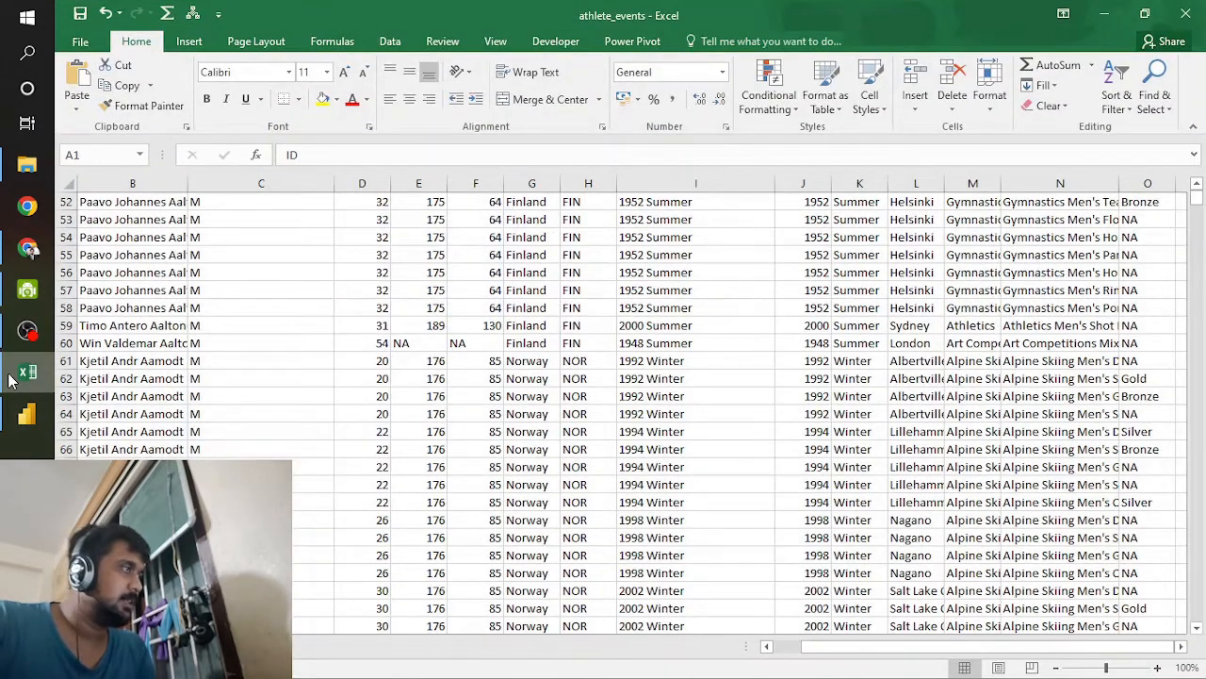
# Step: Examine the athlete_events sheet's column headers and records to find another field suitable for a slicer
pyautogui.moveTo(1000, 646); pyautogui.dragTo(842, 662)
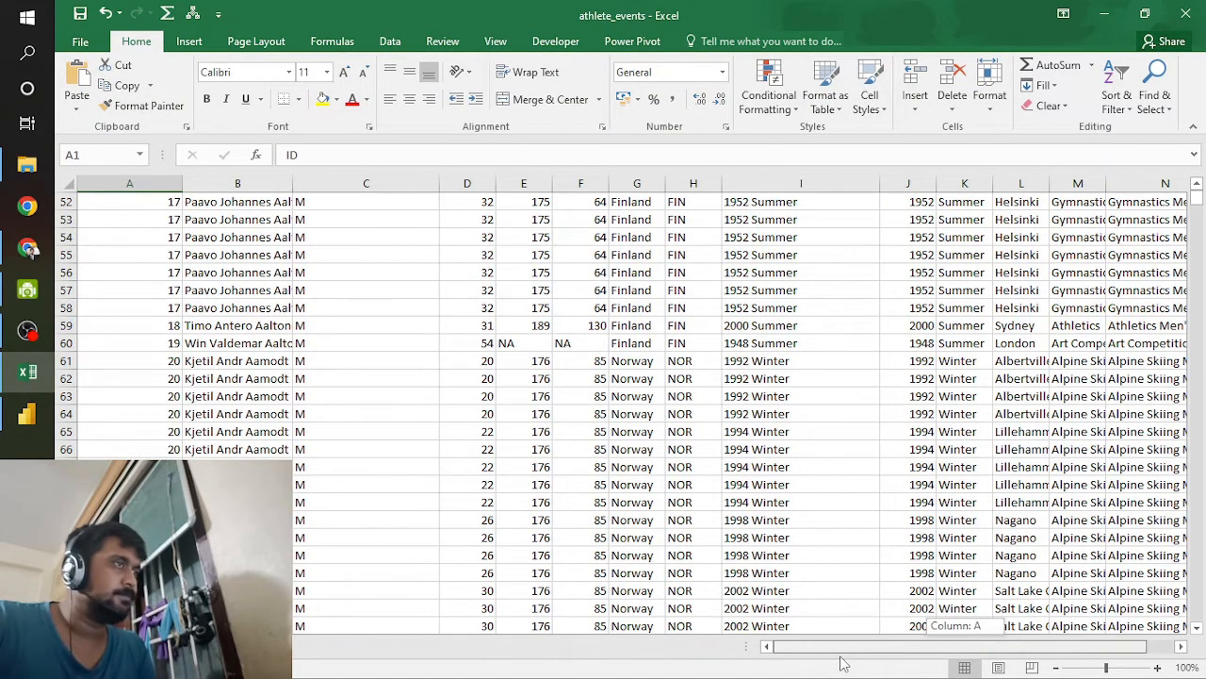
pyautogui.moveTo(853, 662); pyautogui.dragTo(852, 662)
pyautogui.scroll(17, 722, 538)
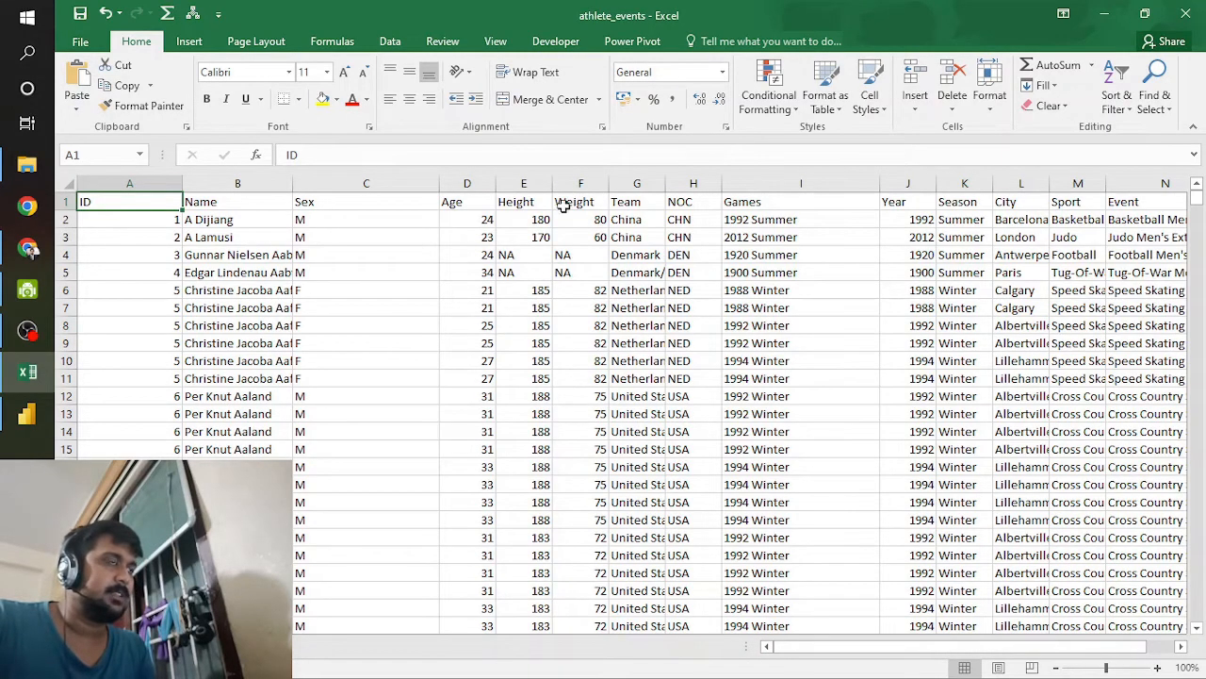
pyautogui.scroll(-20, 616, 459)
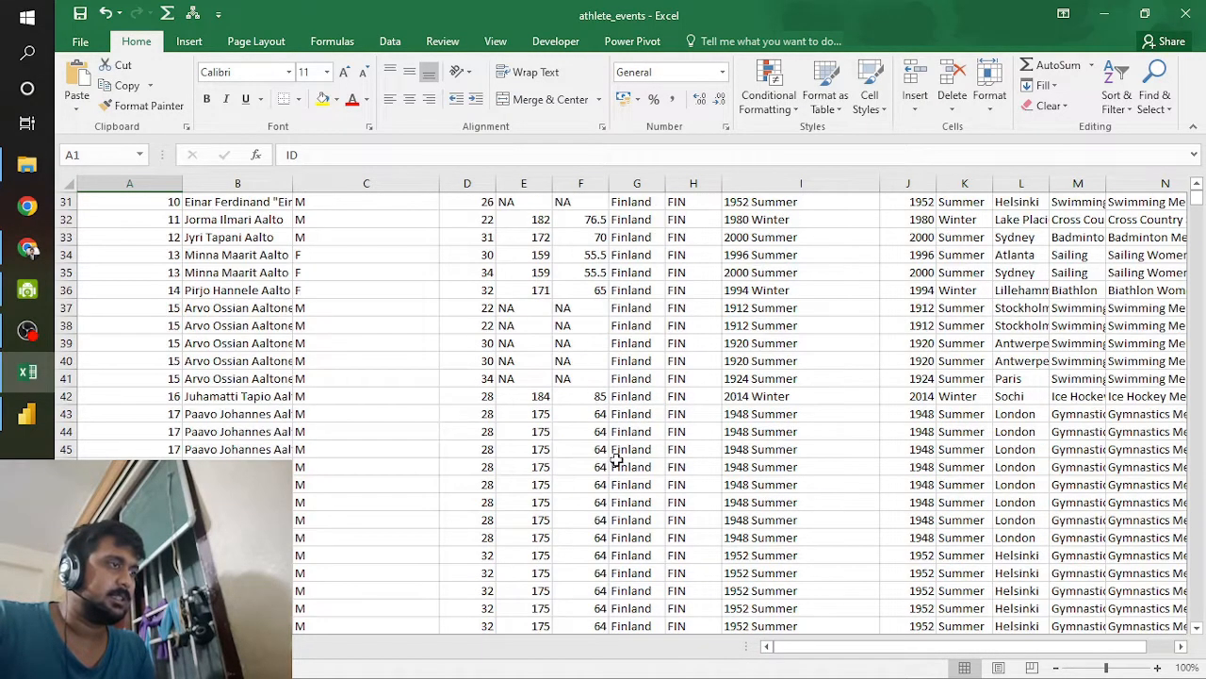
pyautogui.scroll(-8, 615, 459)
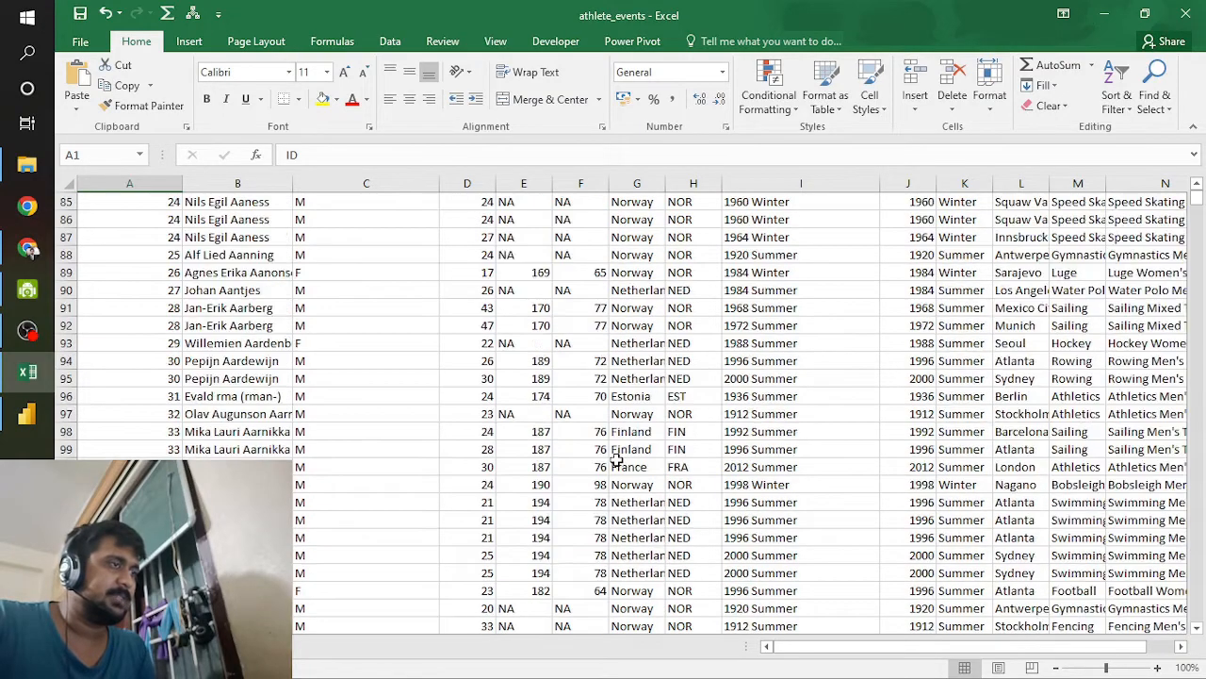
pyautogui.scroll(20, 615, 459)
pyautogui.scroll(7, 616, 459)
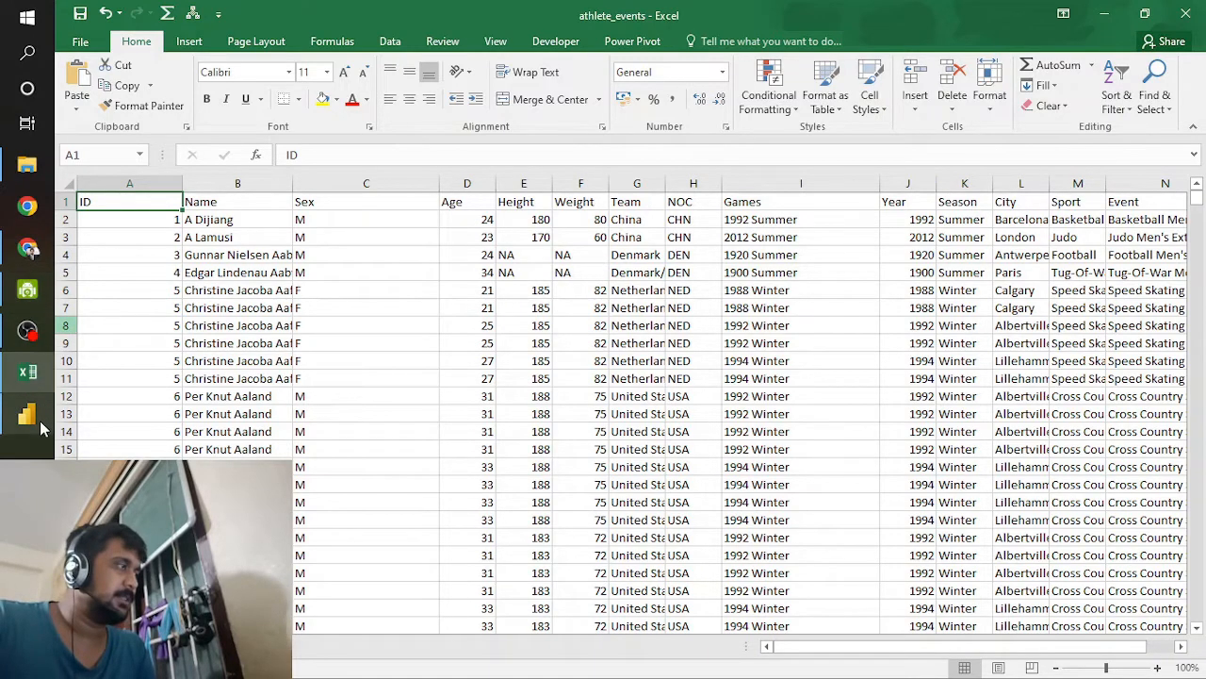
# Step: Switch back to Power BI Desktop and add a slicer on the Season field in the empty area above the Year slicer
pyautogui.click(39, 420)
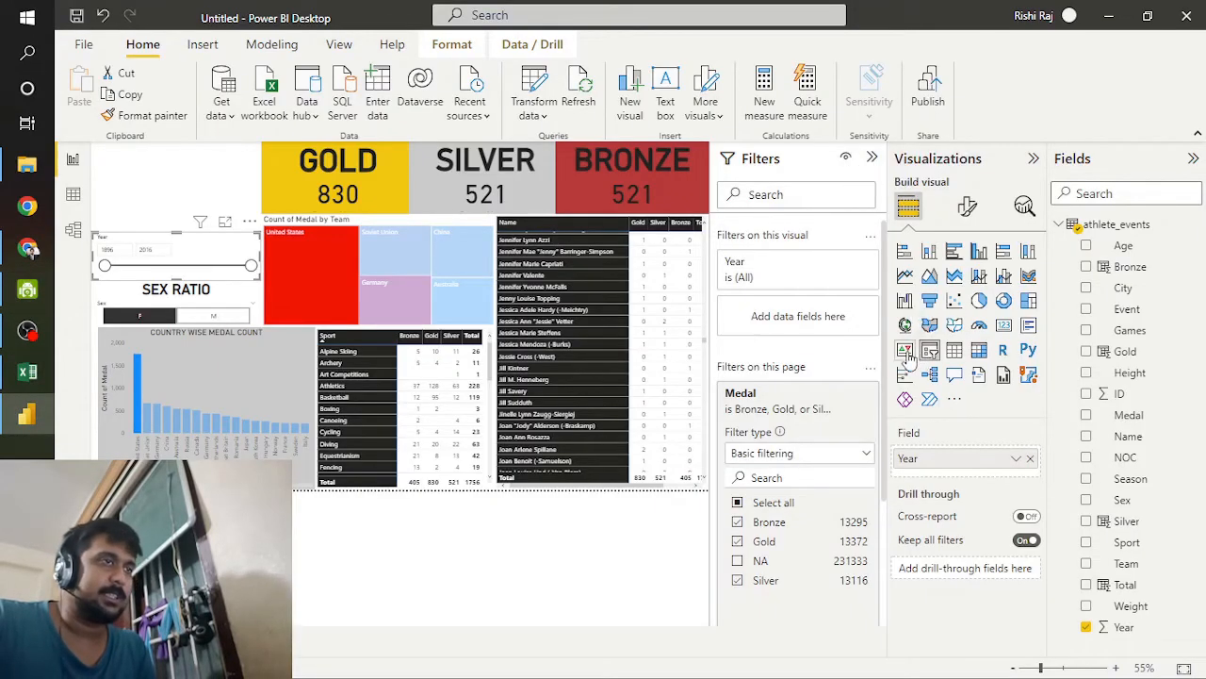
pyautogui.click(137, 179)
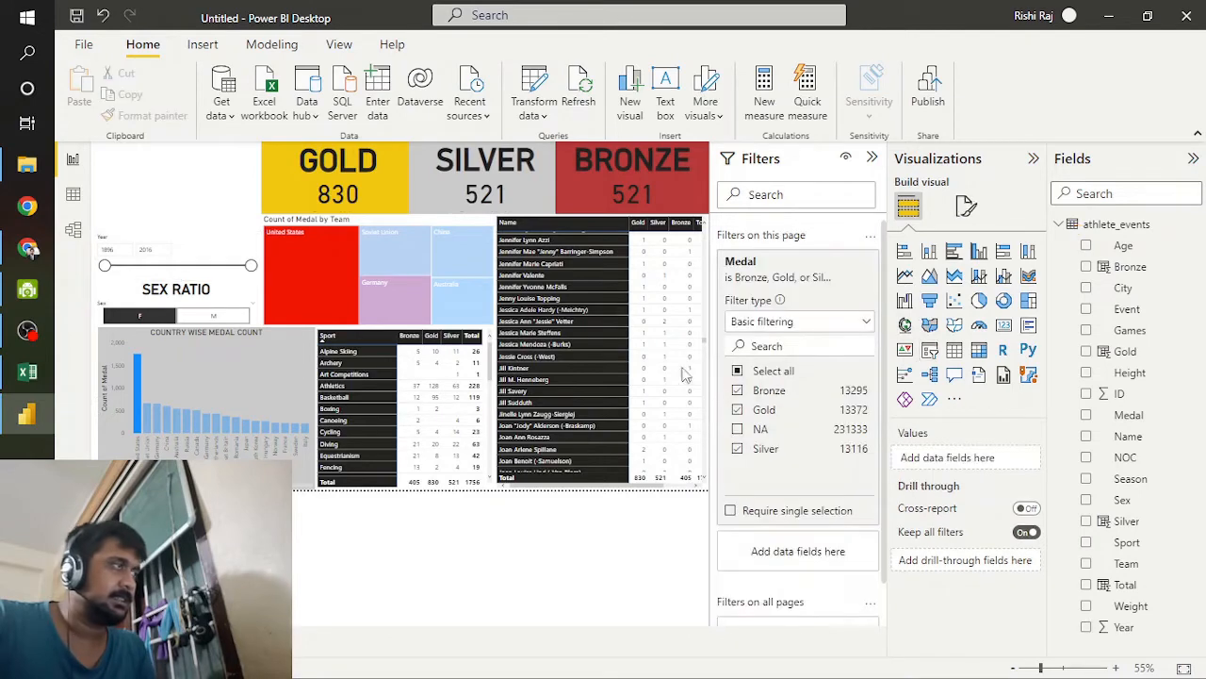
pyautogui.click(930, 351)
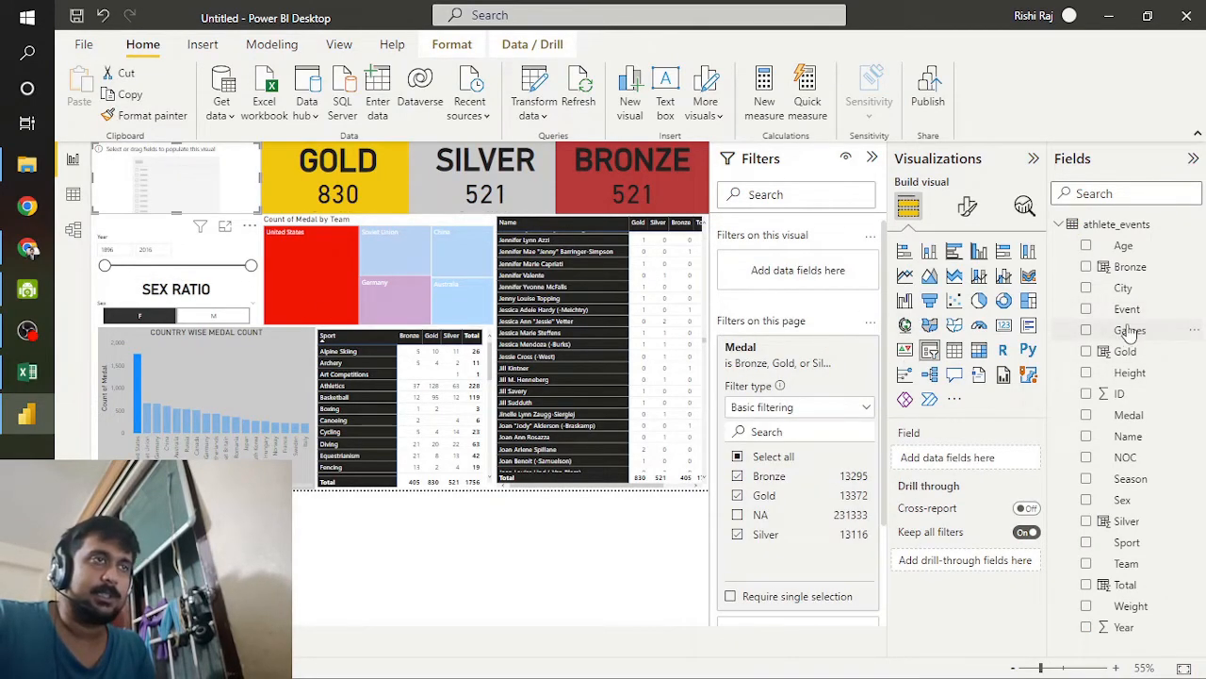
pyautogui.click(27, 377)
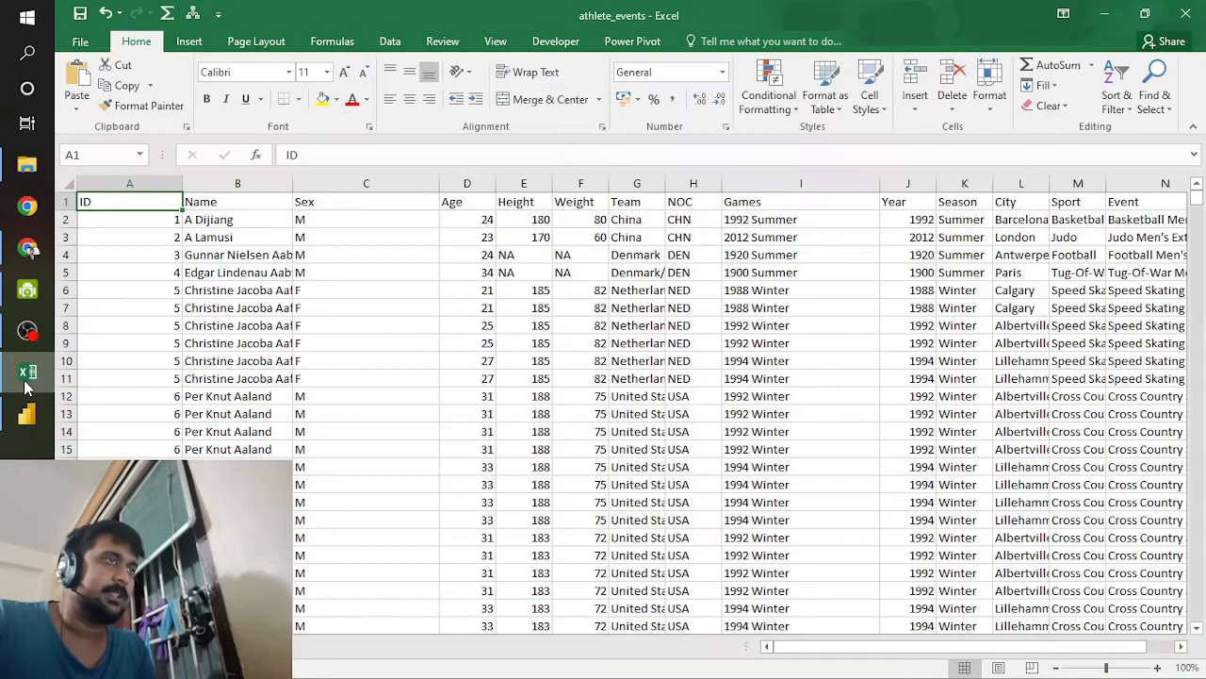
pyautogui.click(27, 381)
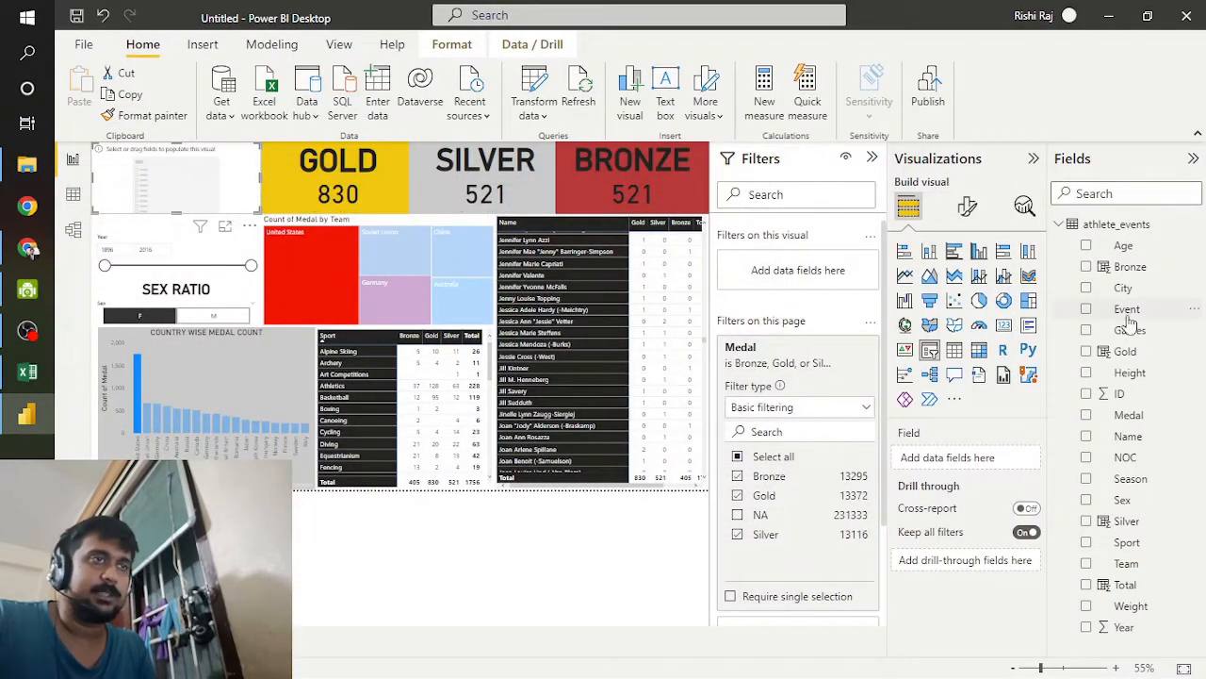
pyautogui.moveTo(1122, 481); pyautogui.dragTo(931, 460)
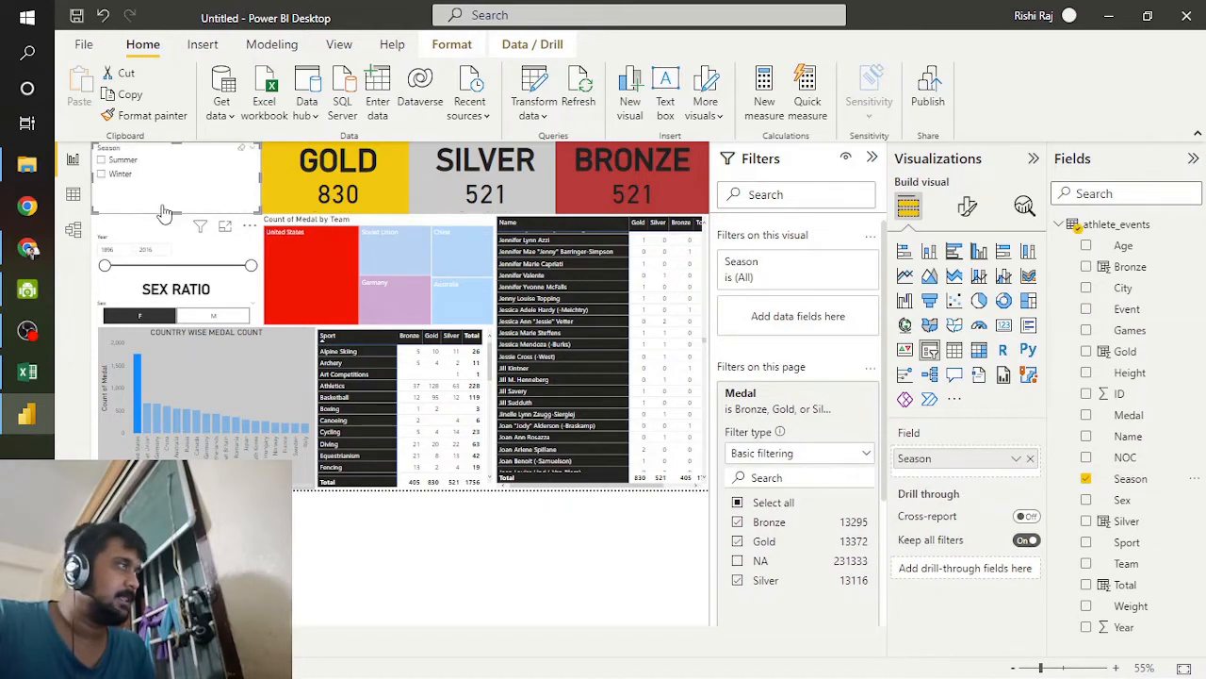
# Step: Set the Season slicer's orientation to Horizontal, reduce its height to one row and place it directly above the Year slicer
pyautogui.click(969, 207)
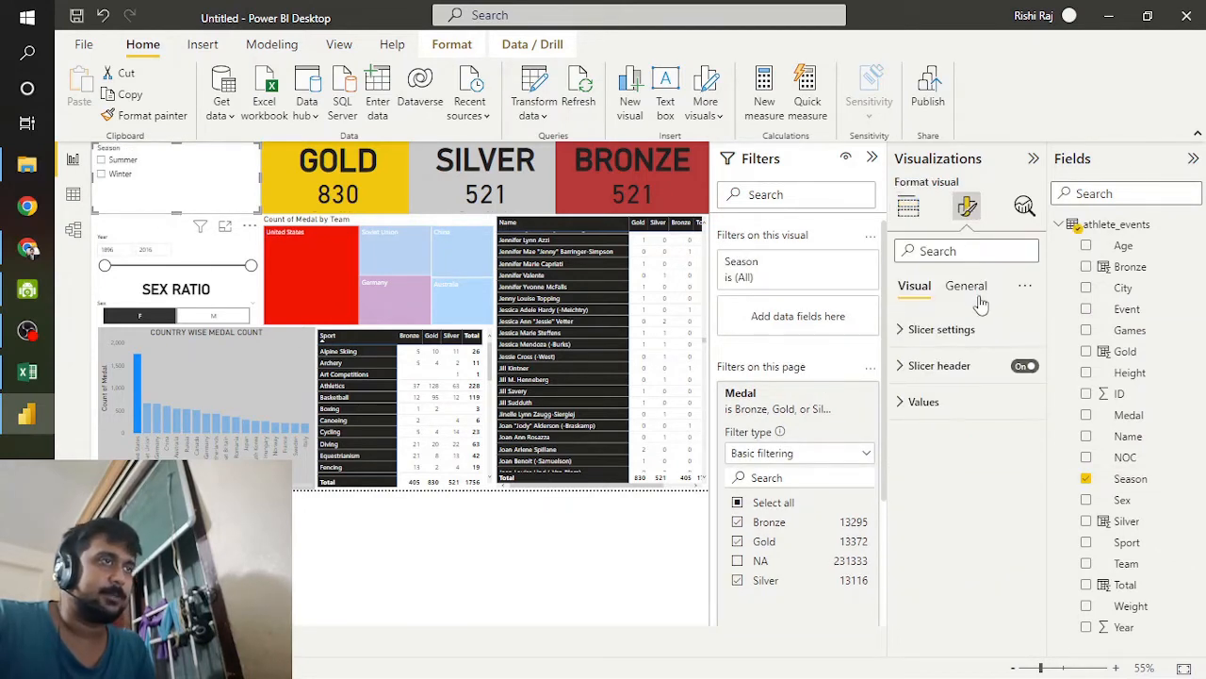
pyautogui.click(968, 287)
pyautogui.click(919, 287)
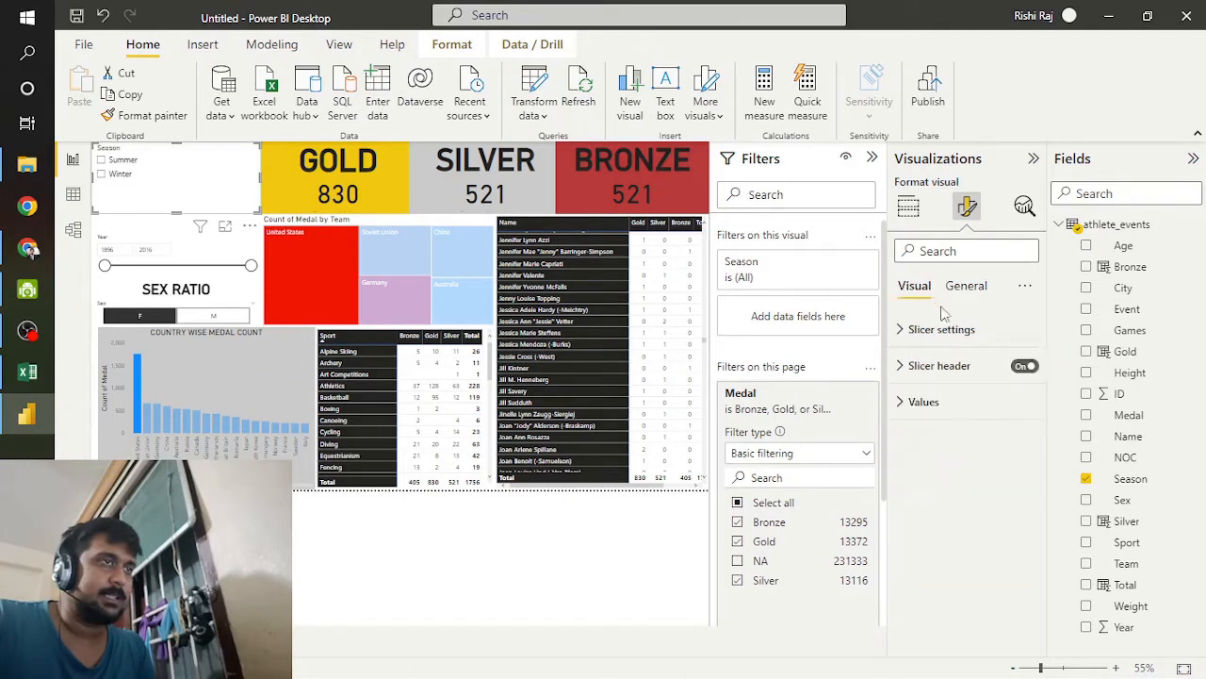
pyautogui.click(943, 329)
pyautogui.click(995, 410)
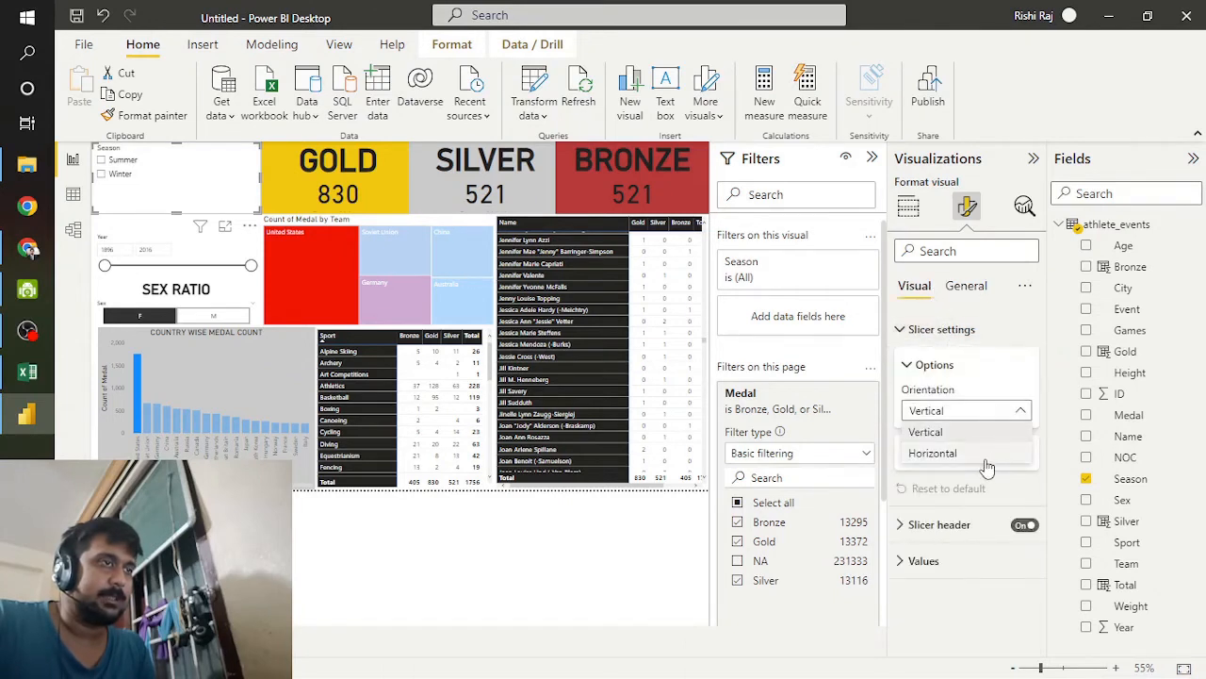
pyautogui.click(985, 454)
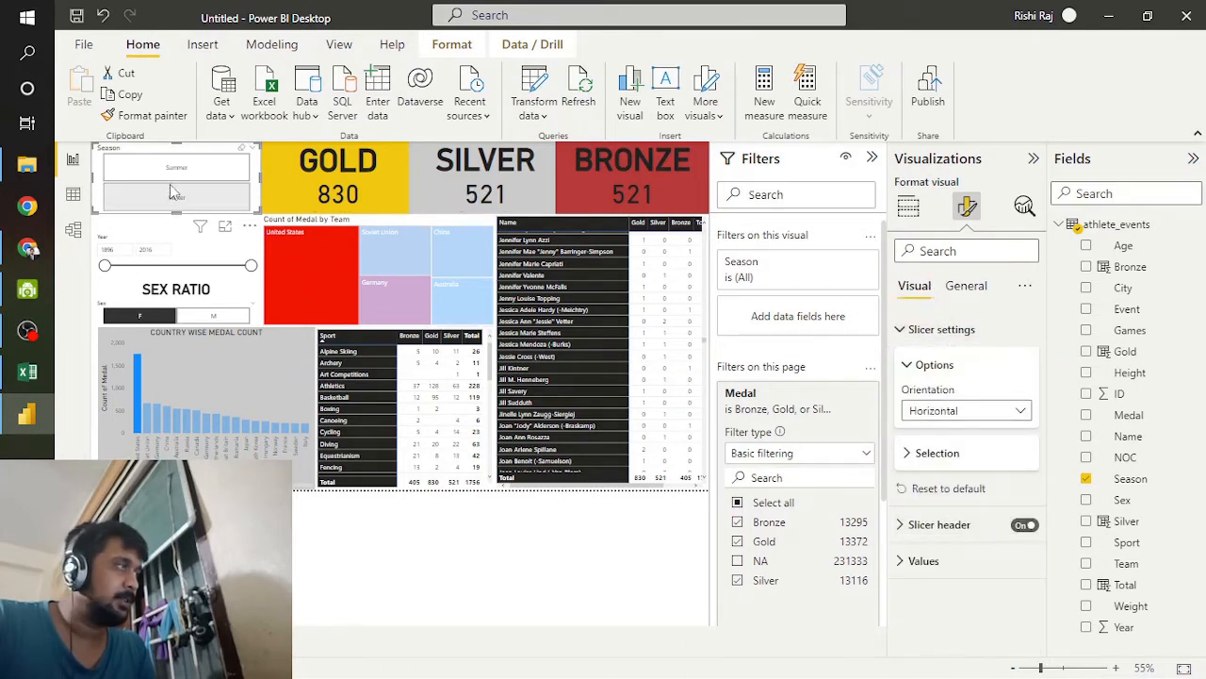
pyautogui.moveTo(176, 209); pyautogui.dragTo(182, 195)
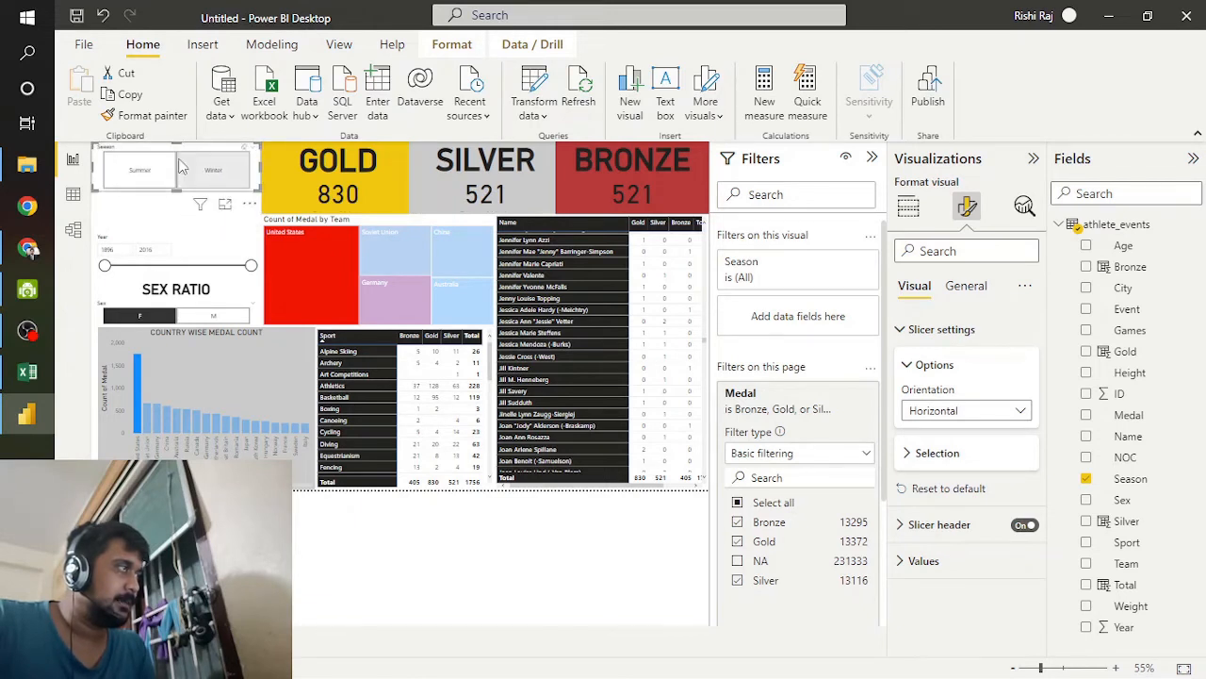
pyautogui.moveTo(177, 154); pyautogui.dragTo(181, 201)
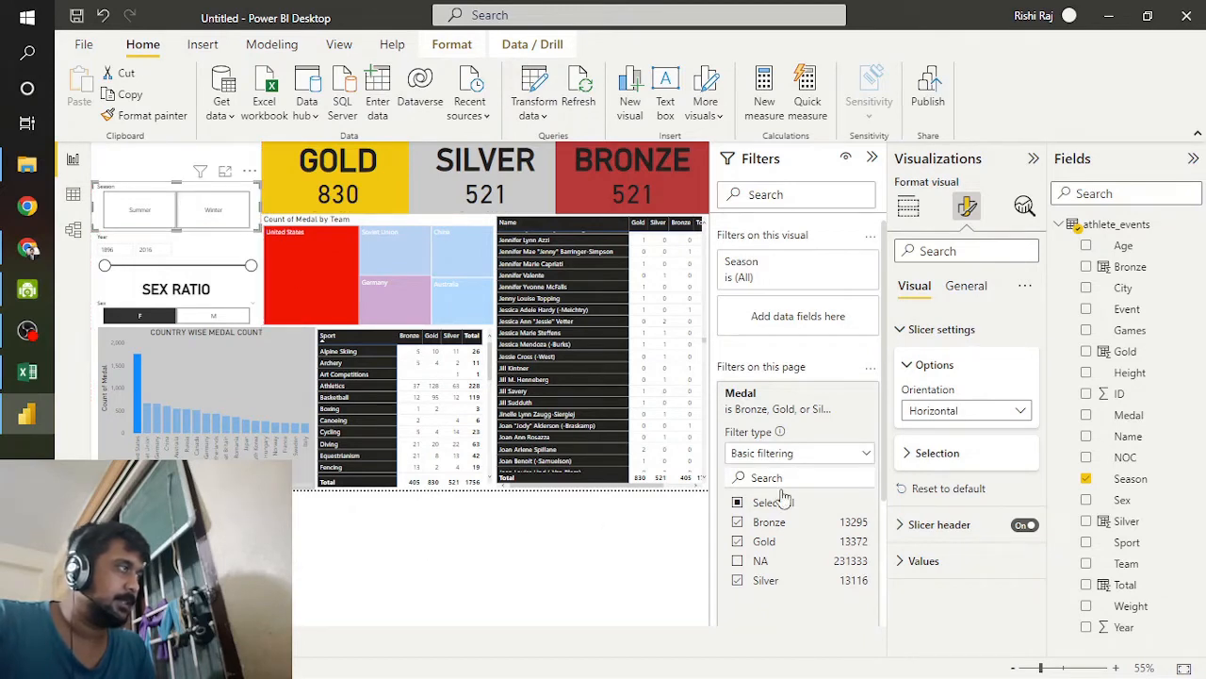
# Step: Set the background color of the Season slicer's values to the recently used light gold
pyautogui.click(945, 560)
pyautogui.scroll(-2, 938, 550)
pyautogui.scroll(-1, 948, 586)
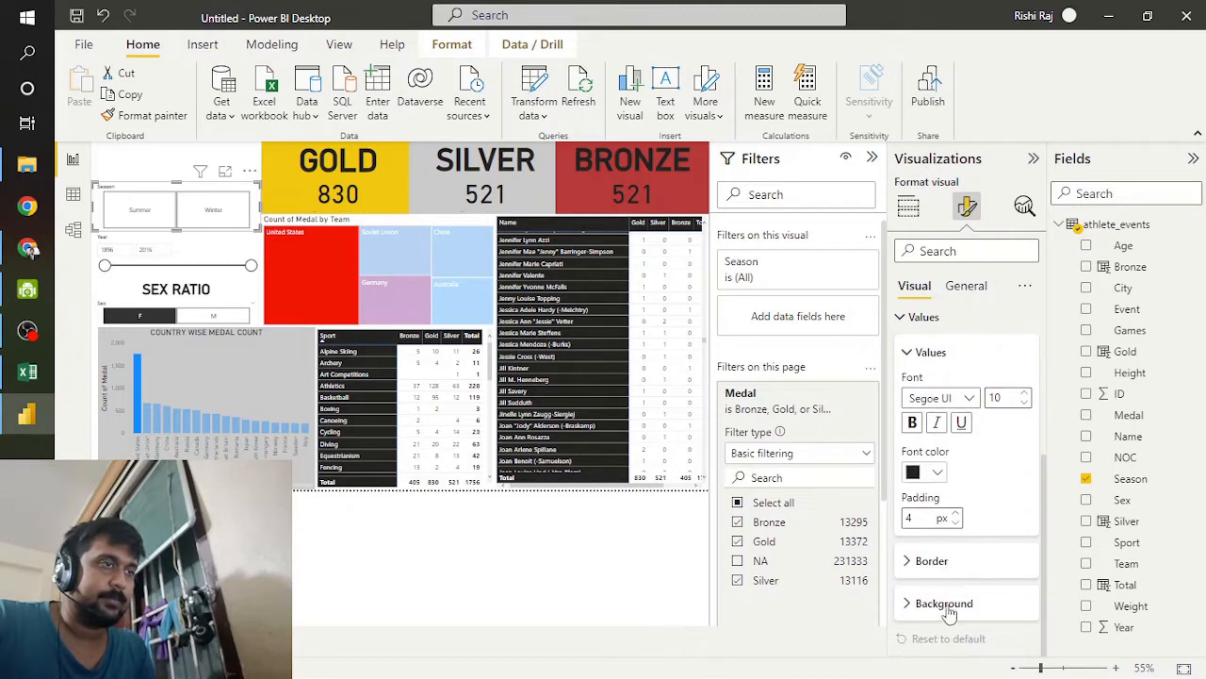
pyautogui.click(943, 608)
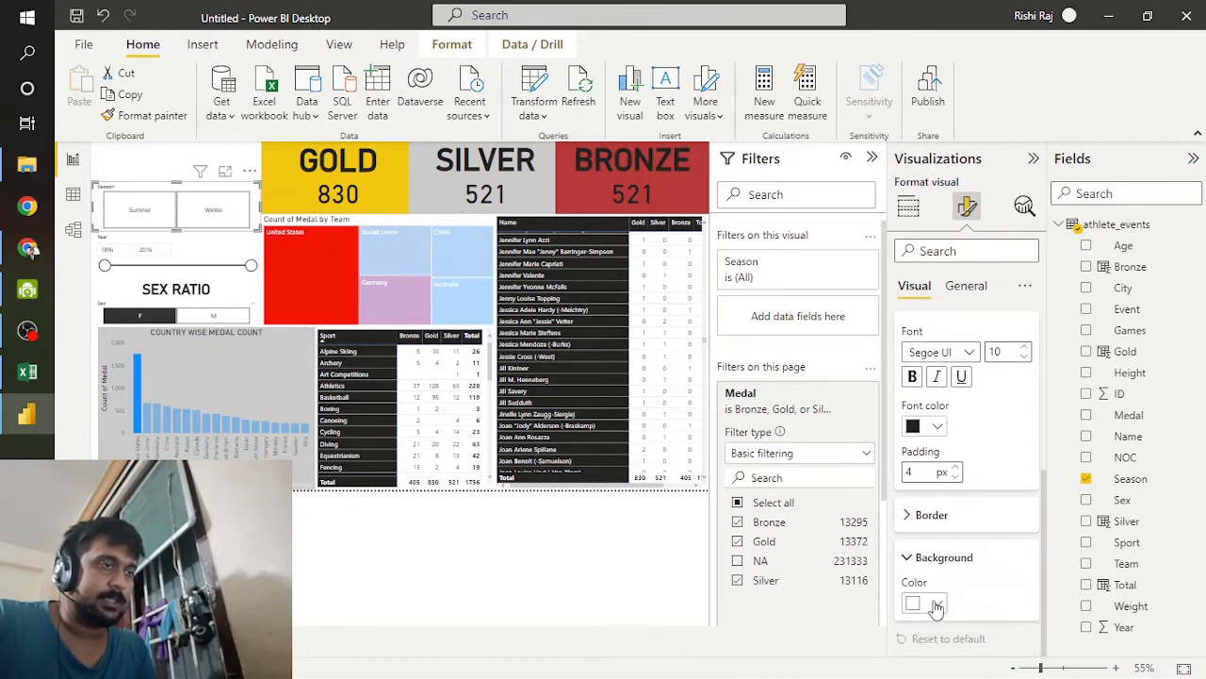
pyautogui.click(937, 604)
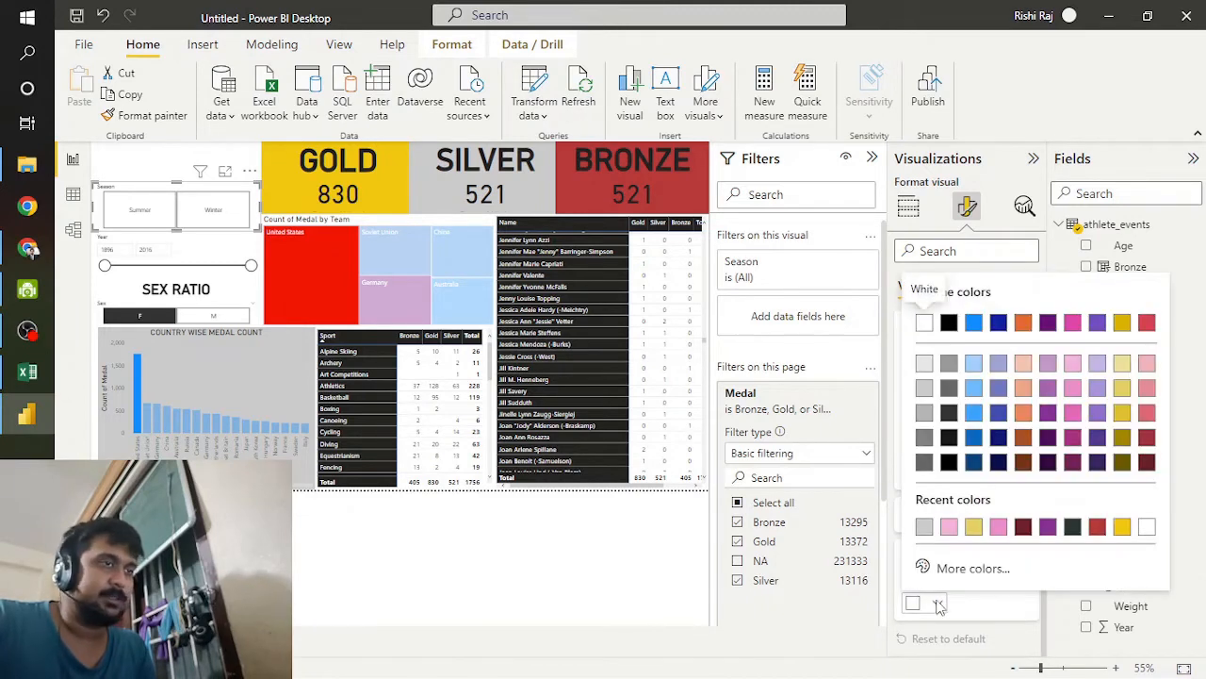
pyautogui.click(973, 528)
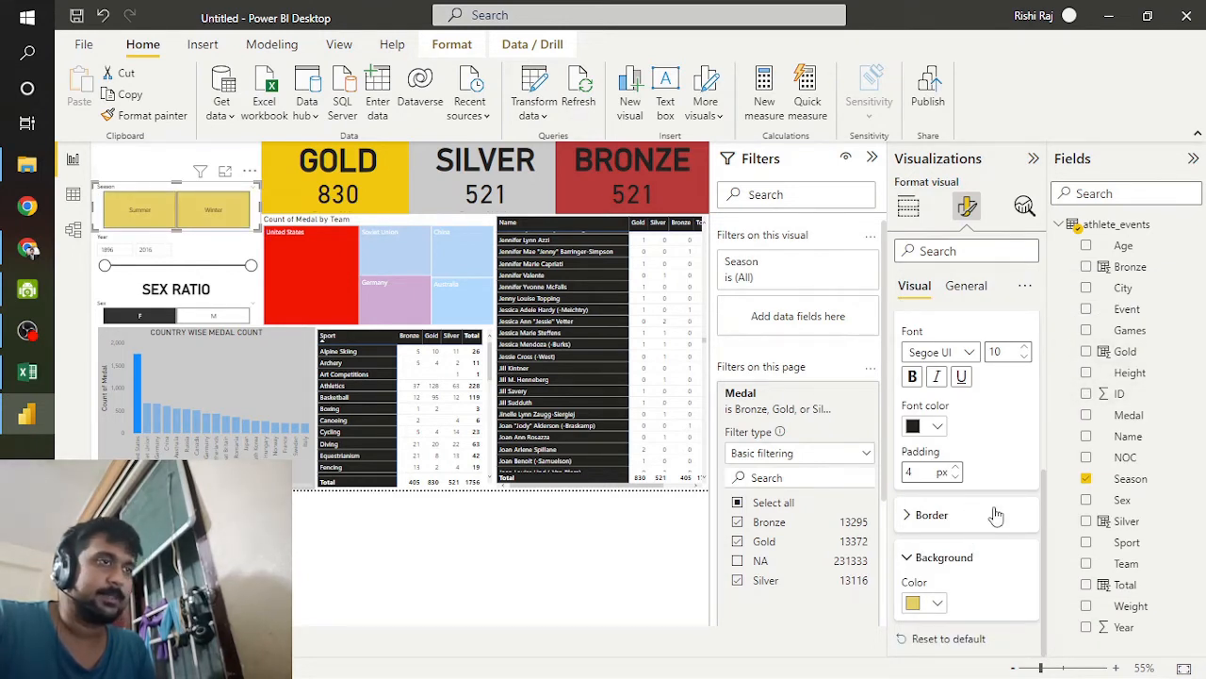
# Step: Title the Season slicer SEASON at font size 20, bold and horizontally centred
pyautogui.click(971, 286)
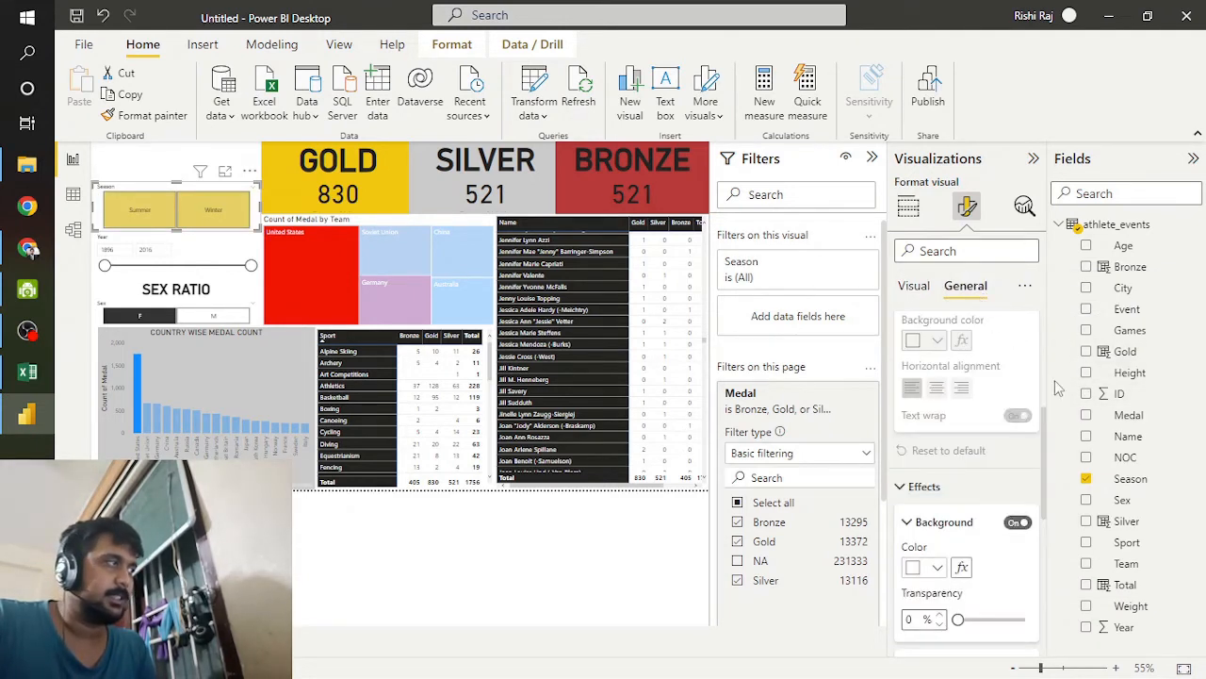
pyautogui.scroll(-3, 965, 443)
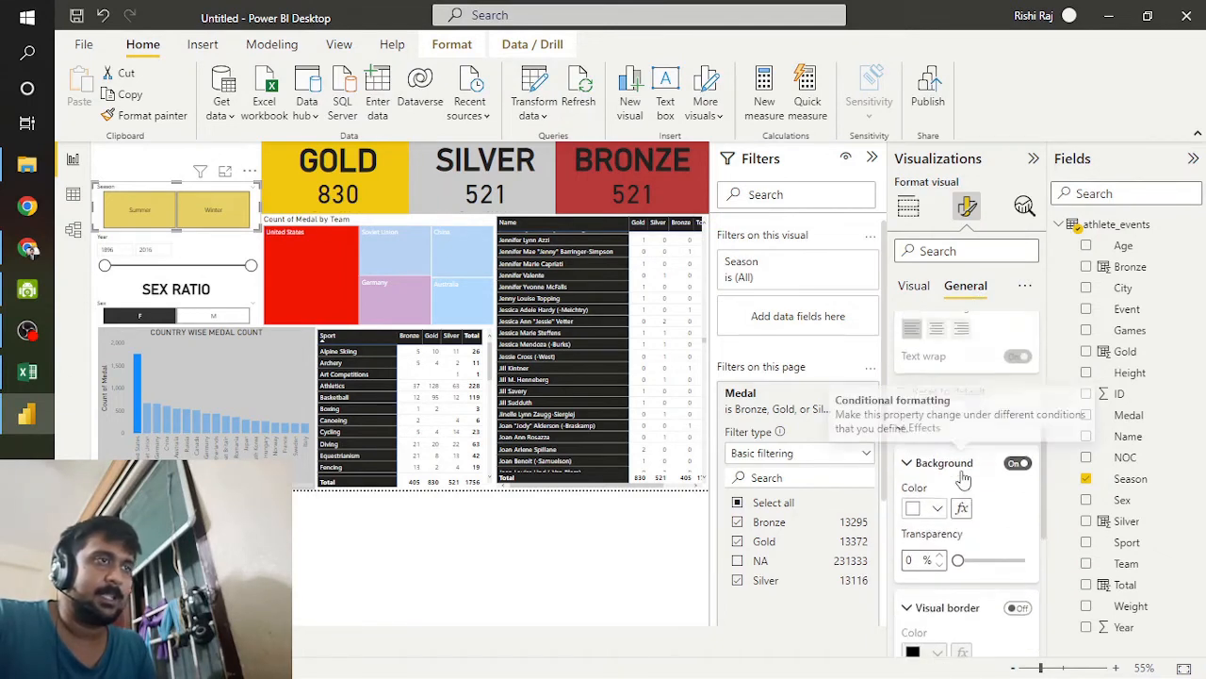
pyautogui.scroll(4, 961, 466)
pyautogui.scroll(3, 964, 478)
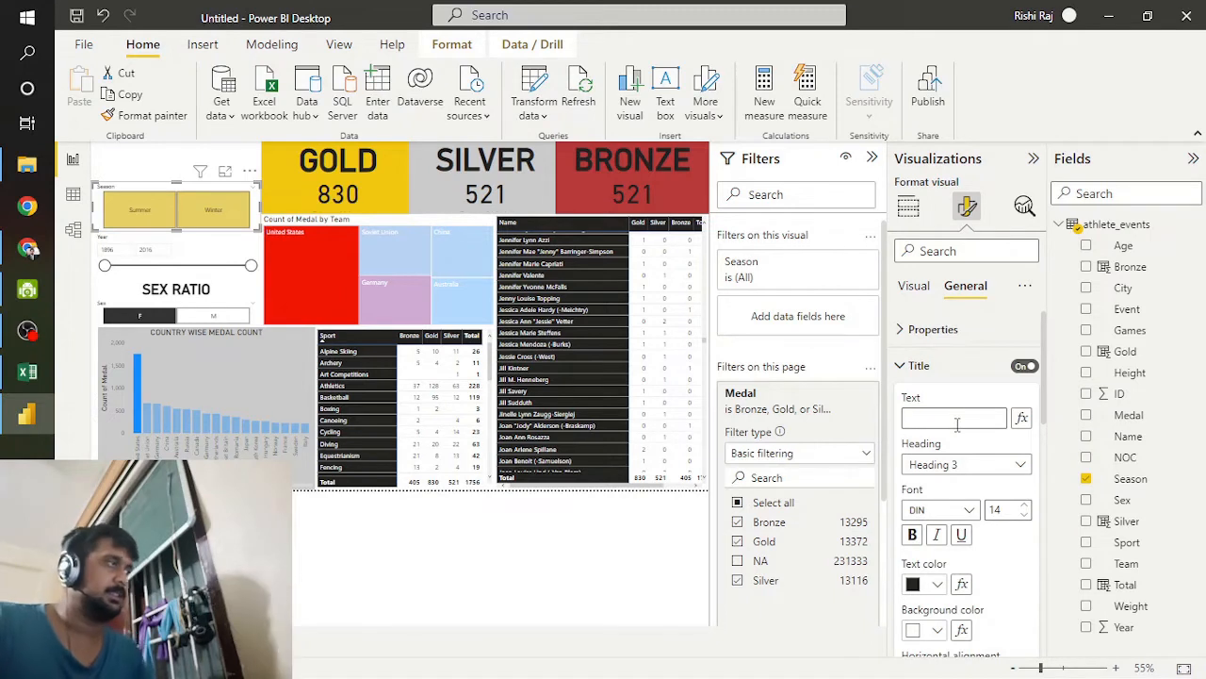
pyautogui.write('SEA')
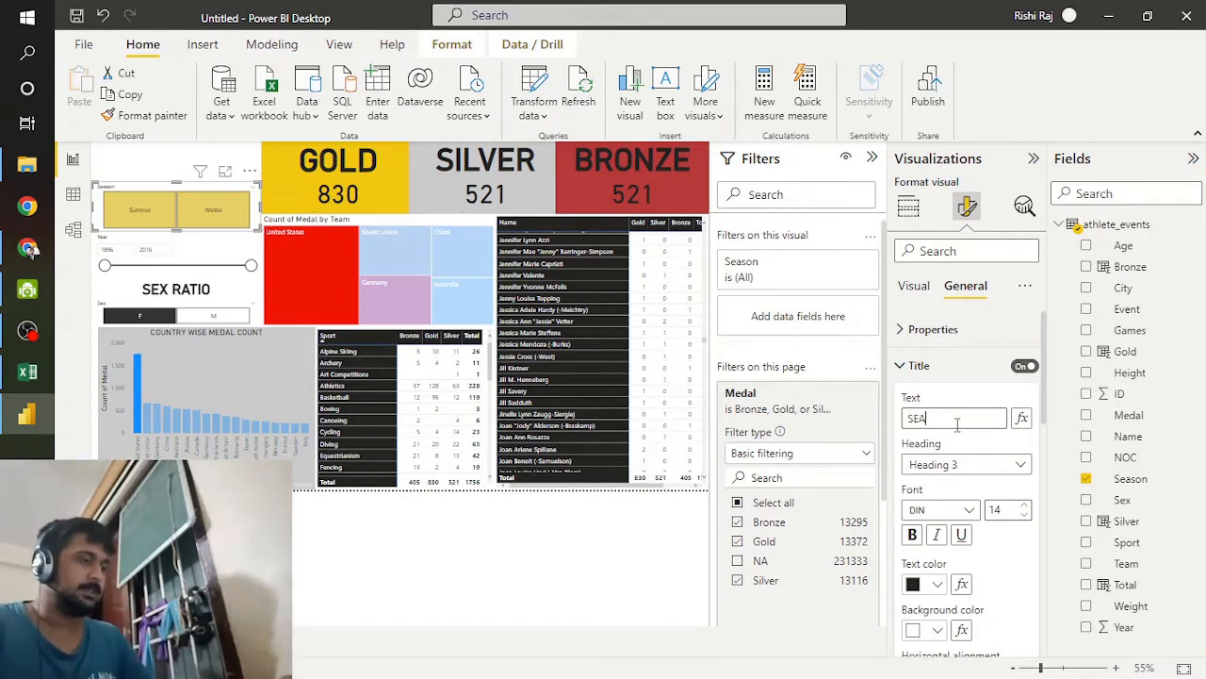
pyautogui.write('SON')
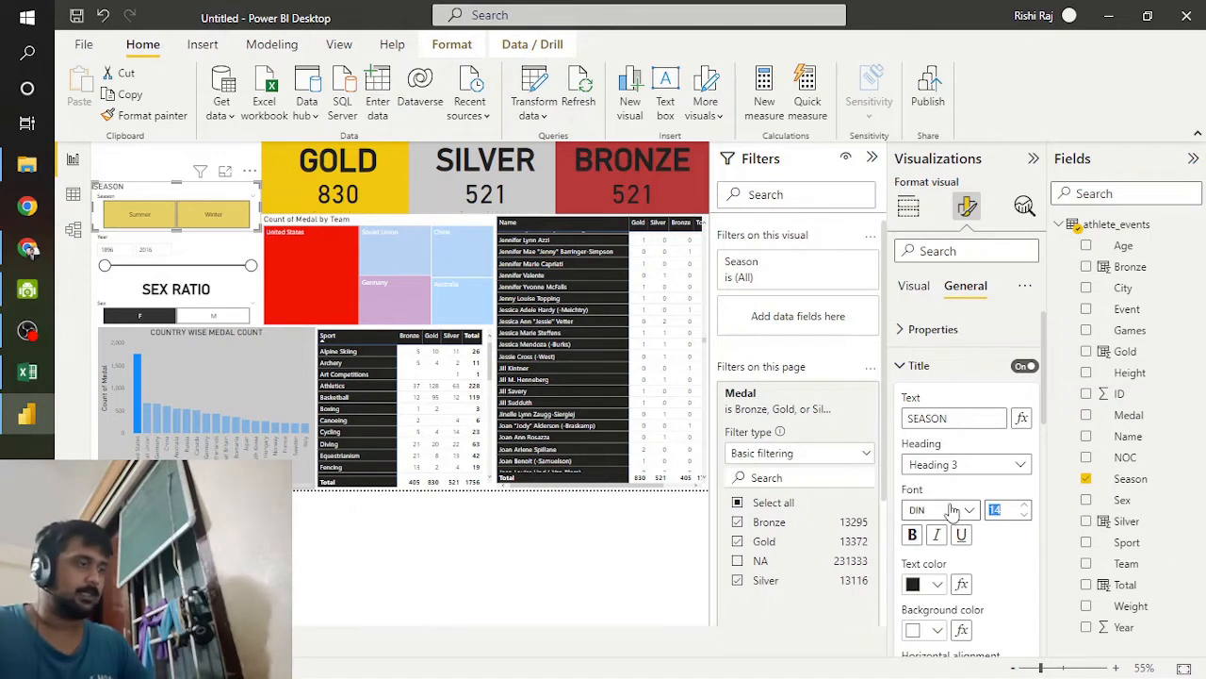
pyautogui.write('20')
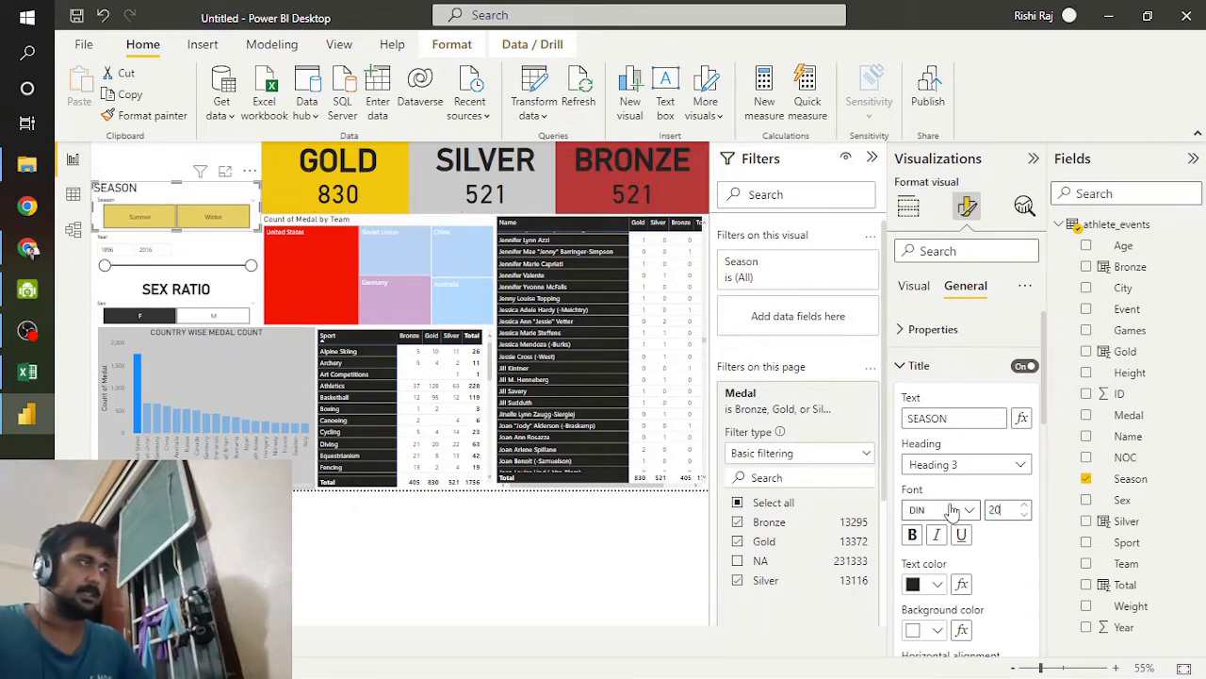
pyautogui.scroll(-1, 895, 509)
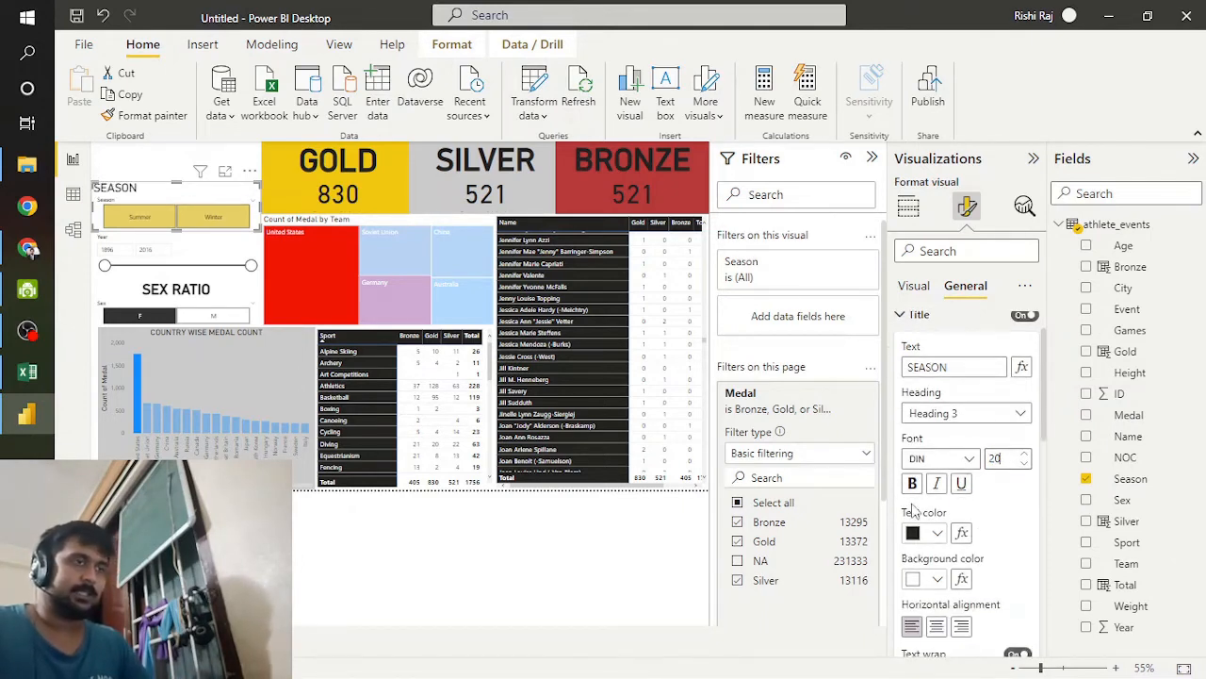
pyautogui.click(935, 626)
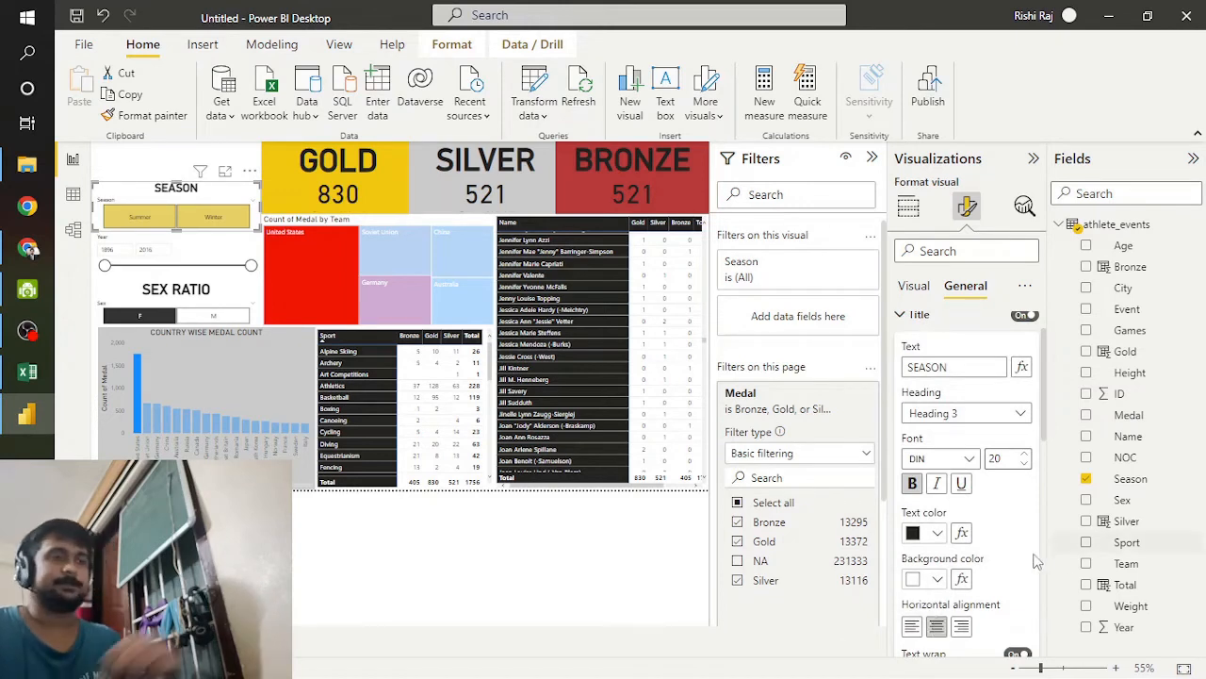
# Step: Turn off the slicer header on both the Season slicer and the Sex slicer
pyautogui.scroll(-6, 1008, 537)
pyautogui.scroll(-3, 1011, 565)
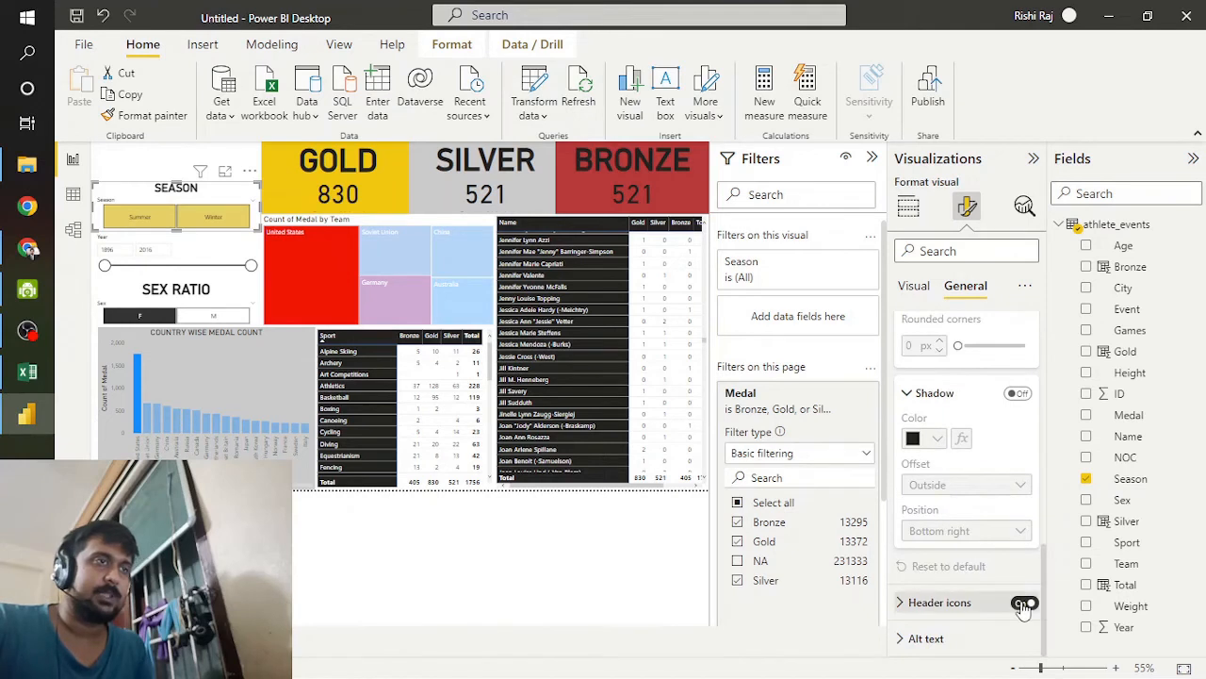
pyautogui.click(912, 285)
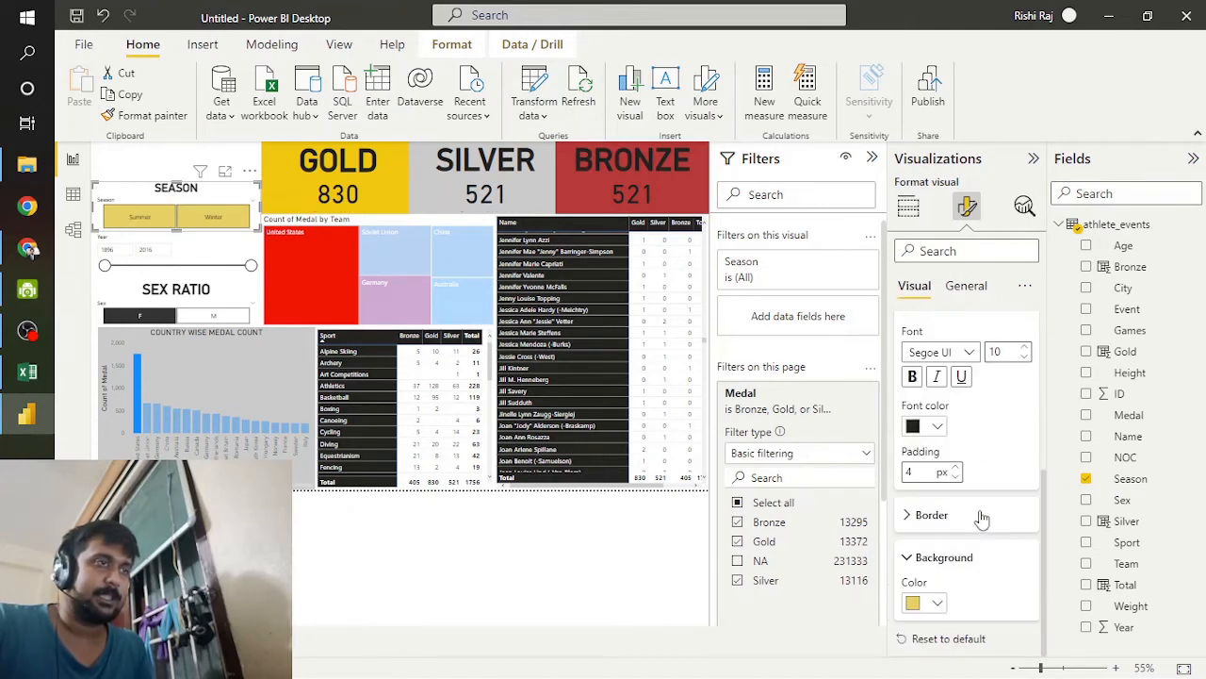
pyautogui.scroll(3, 976, 420)
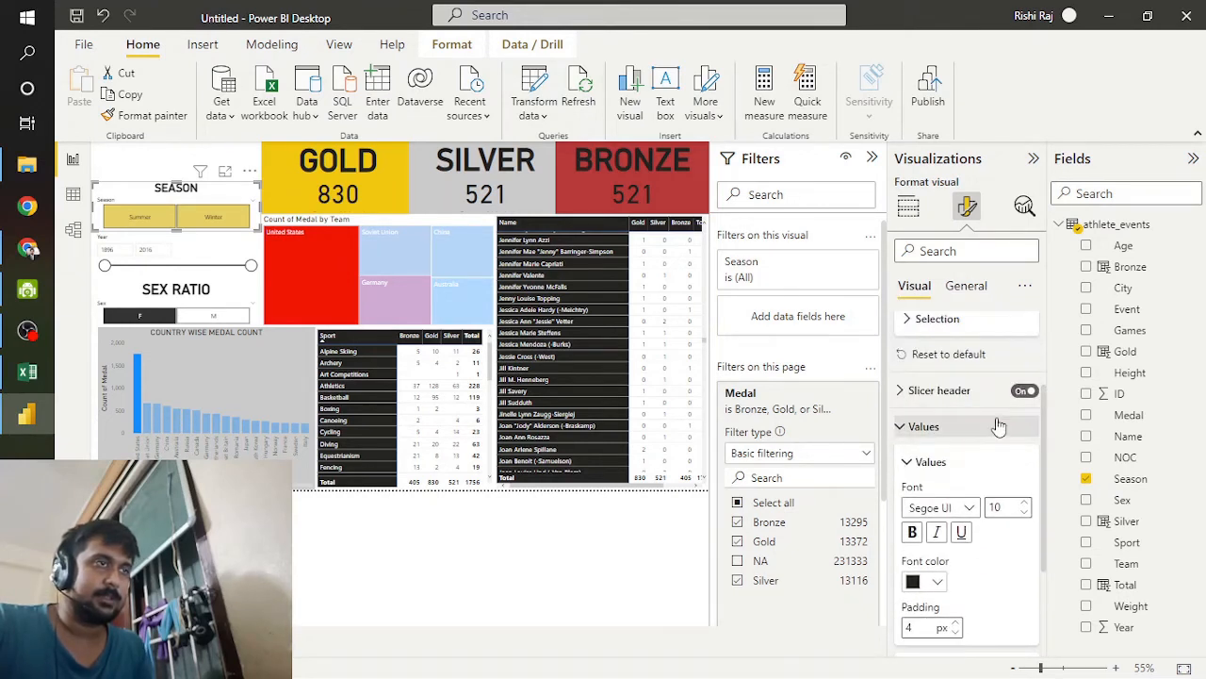
pyautogui.click(1023, 390)
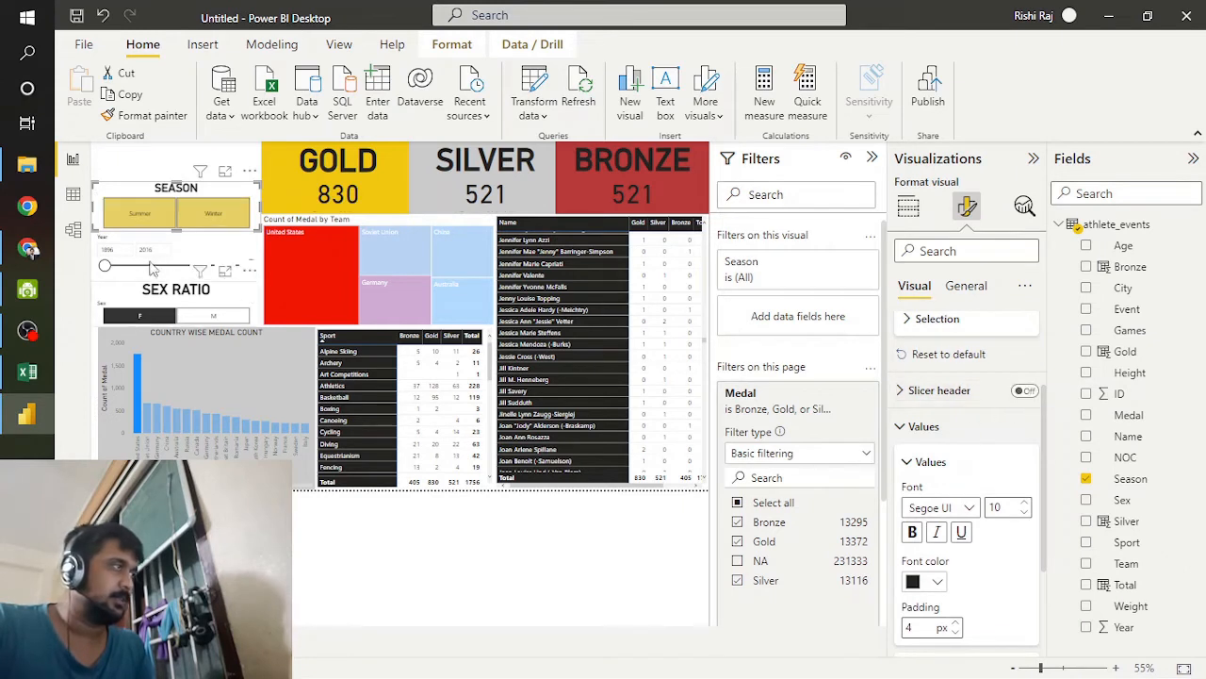
pyautogui.click(179, 297)
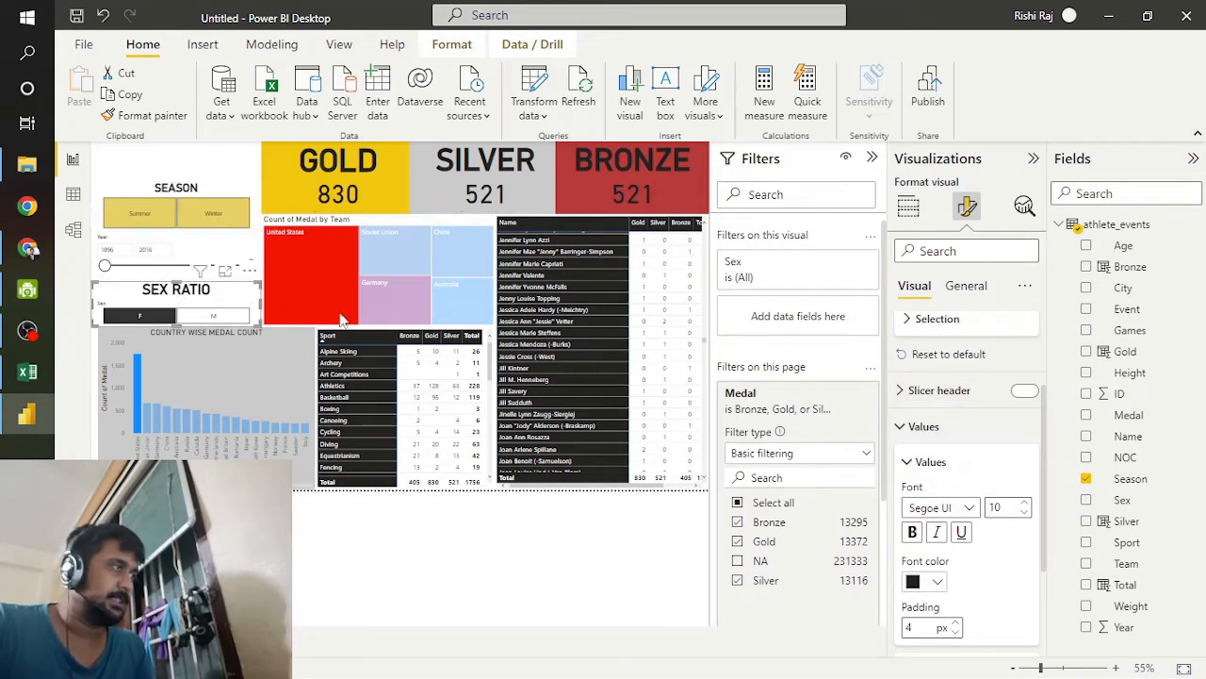
pyautogui.click(1024, 391)
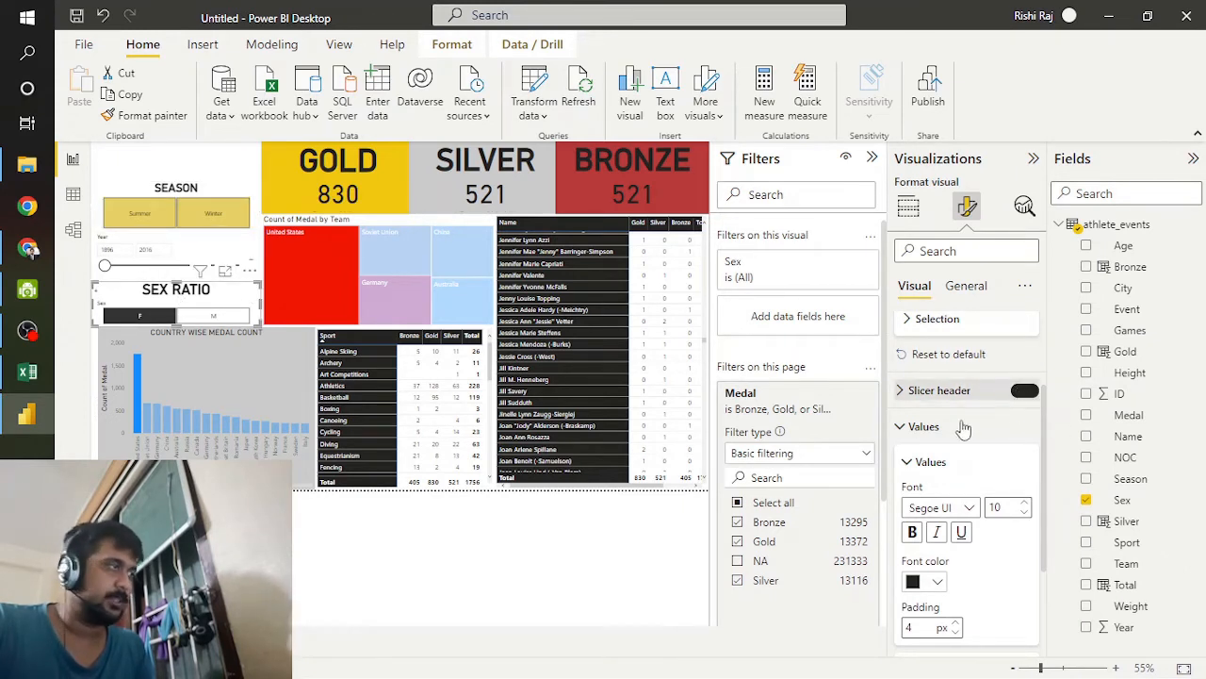
pyautogui.click(222, 250)
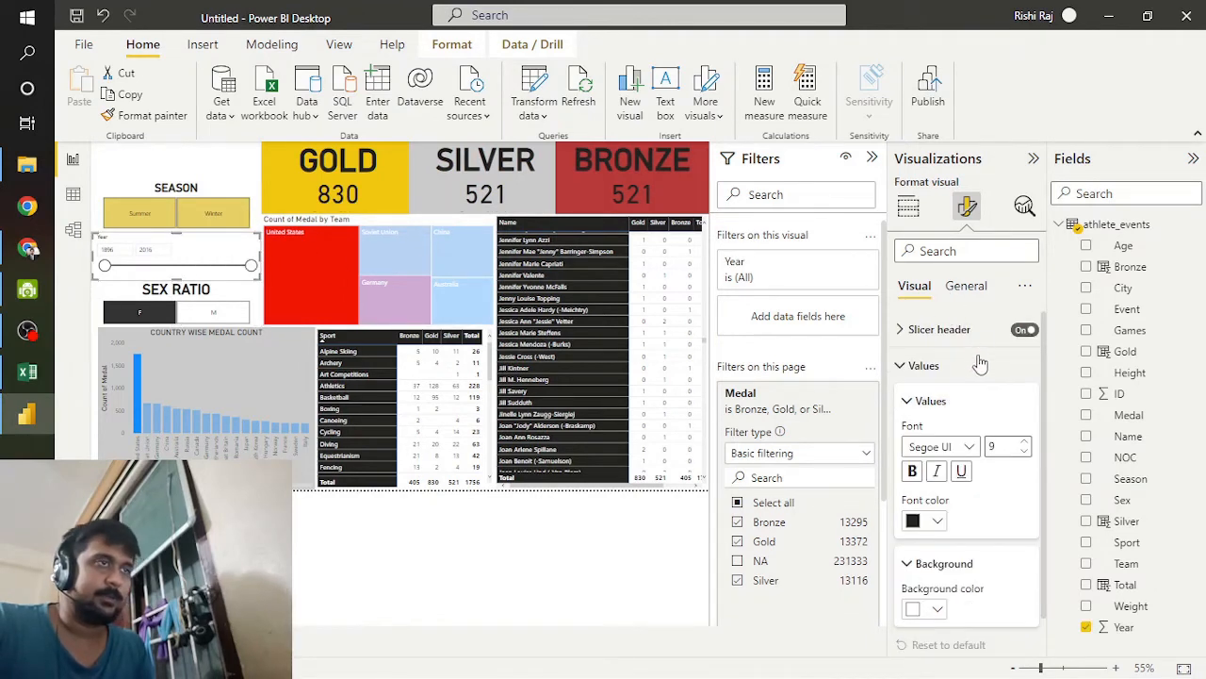
pyautogui.click(966, 284)
pyautogui.click(913, 285)
pyautogui.scroll(-1, 990, 490)
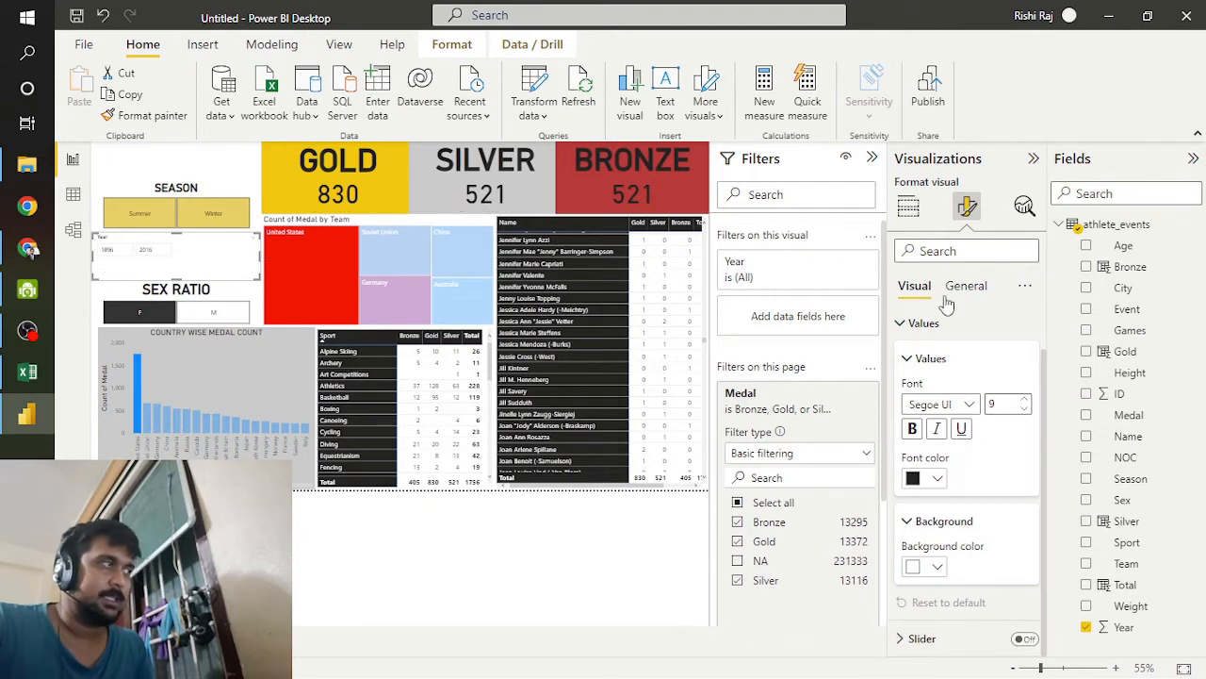
pyautogui.click(1025, 640)
# Step: Title the Year slicer YEAR at font size 20, bold and horizontally centred
pyautogui.click(965, 287)
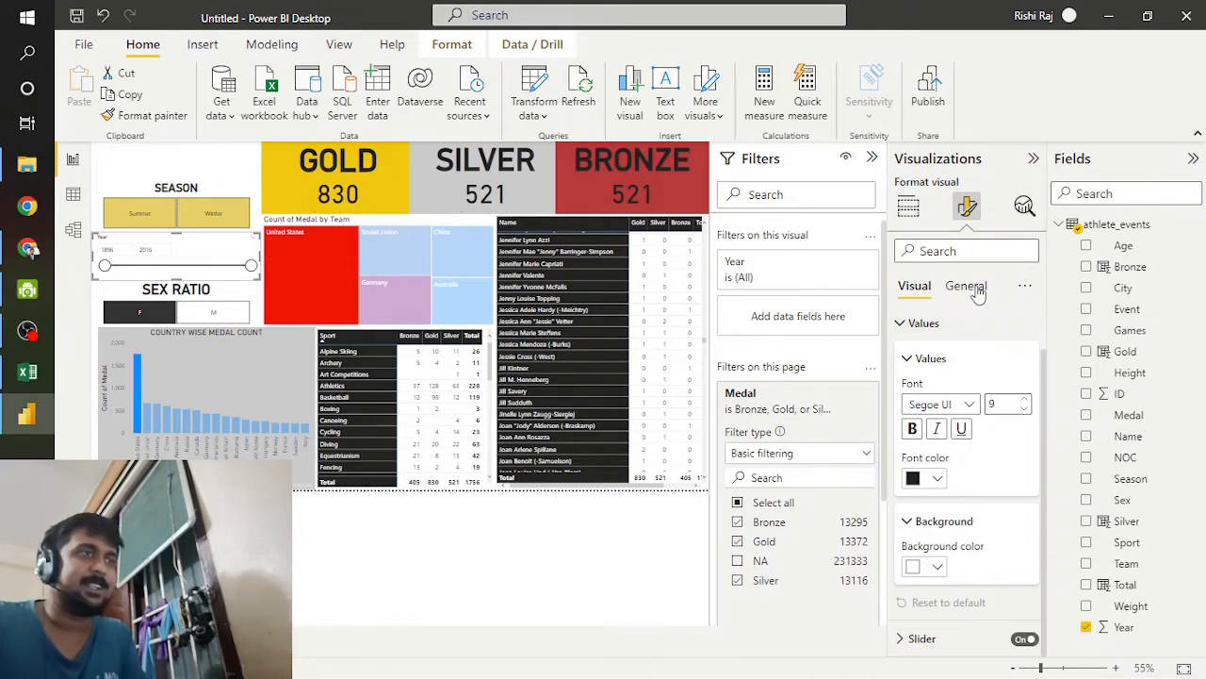
pyautogui.click(1024, 323)
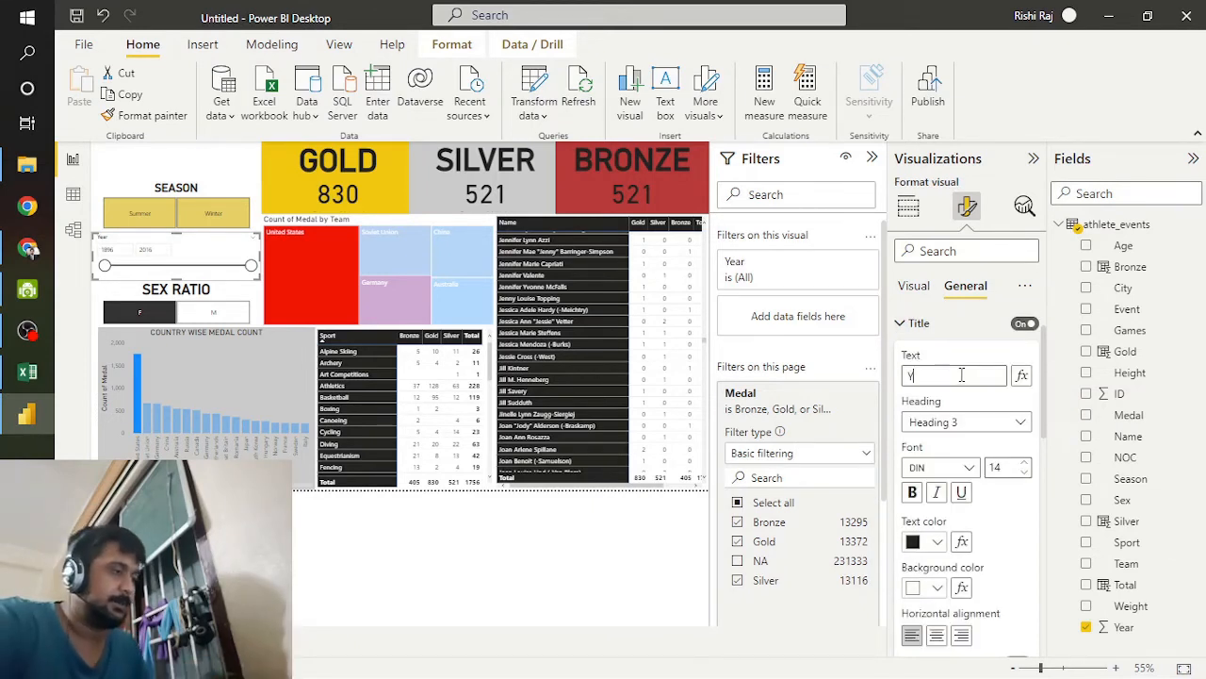
pyautogui.write('YEAR')
pyautogui.click(999, 468)
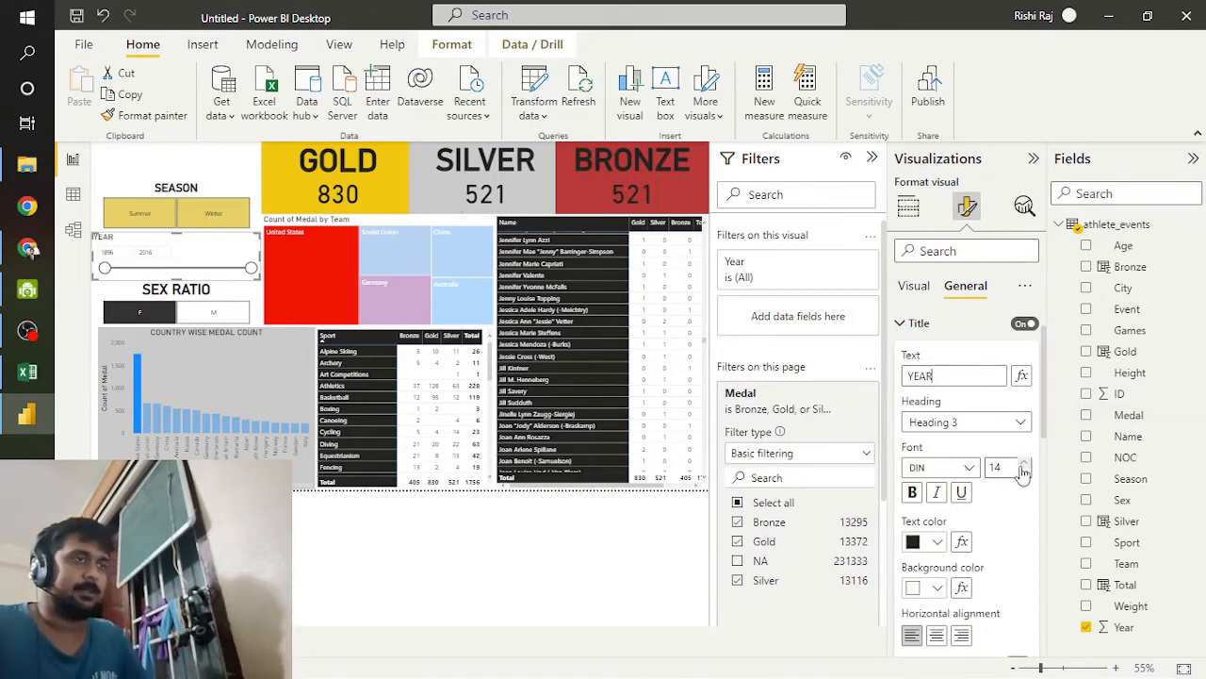
pyautogui.write('20')
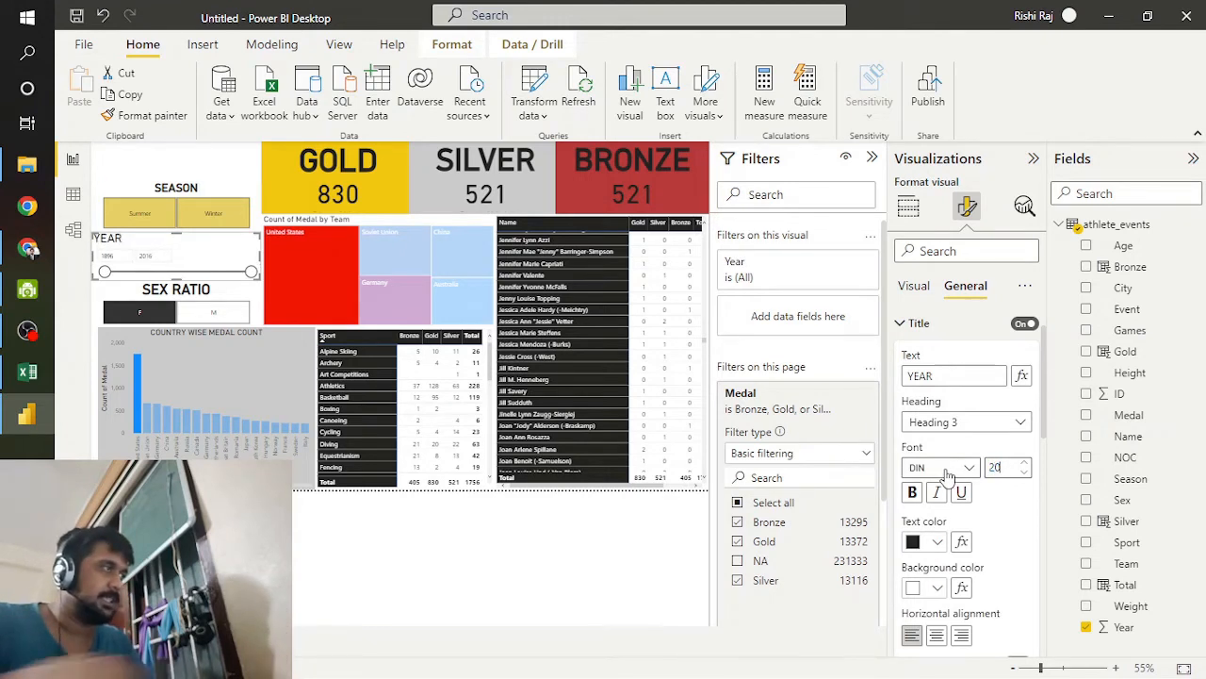
pyautogui.click(936, 635)
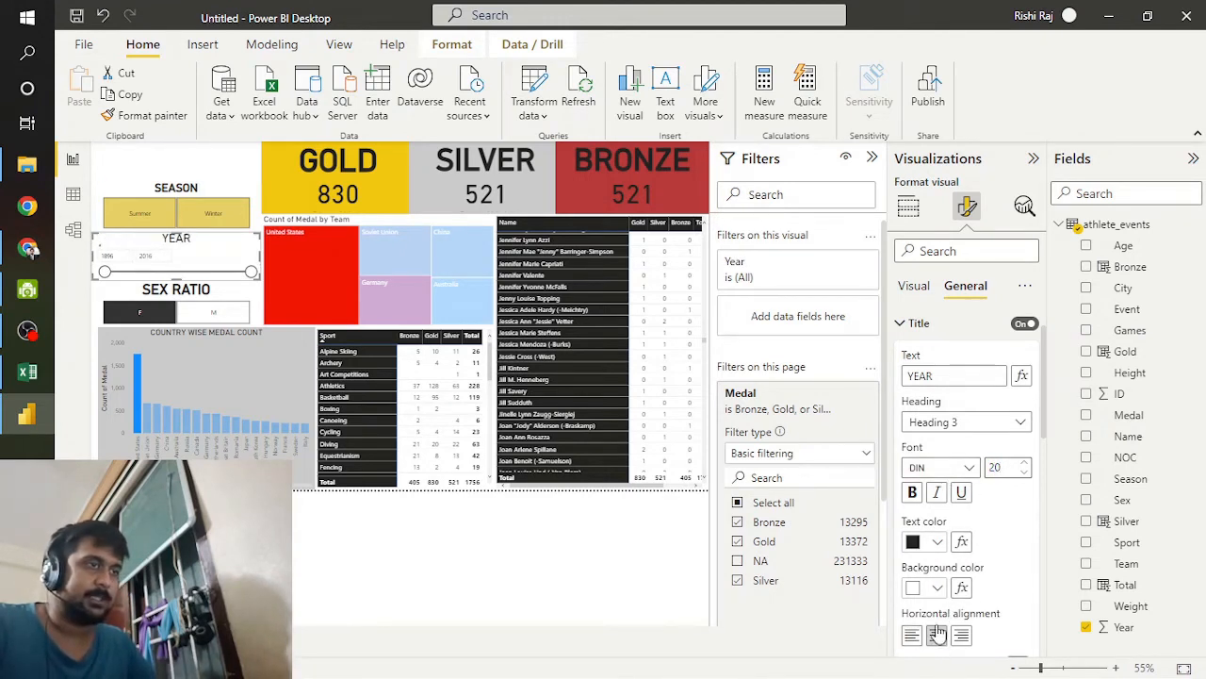
pyautogui.click(912, 492)
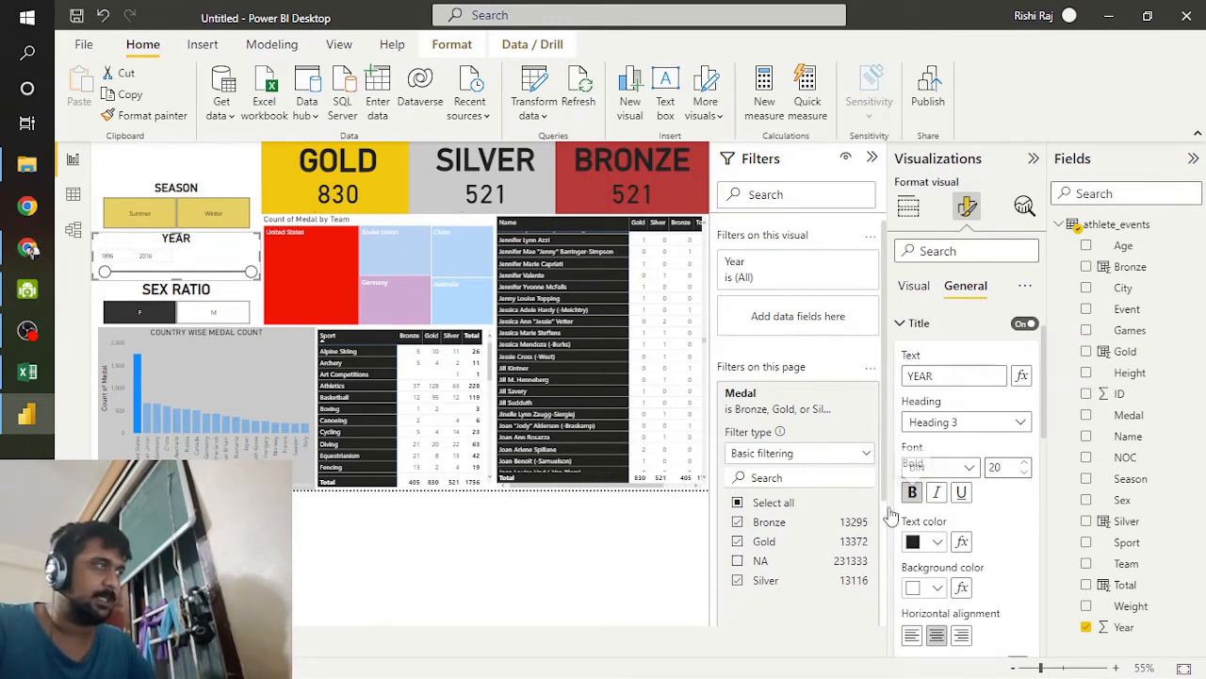
pyautogui.click(210, 166)
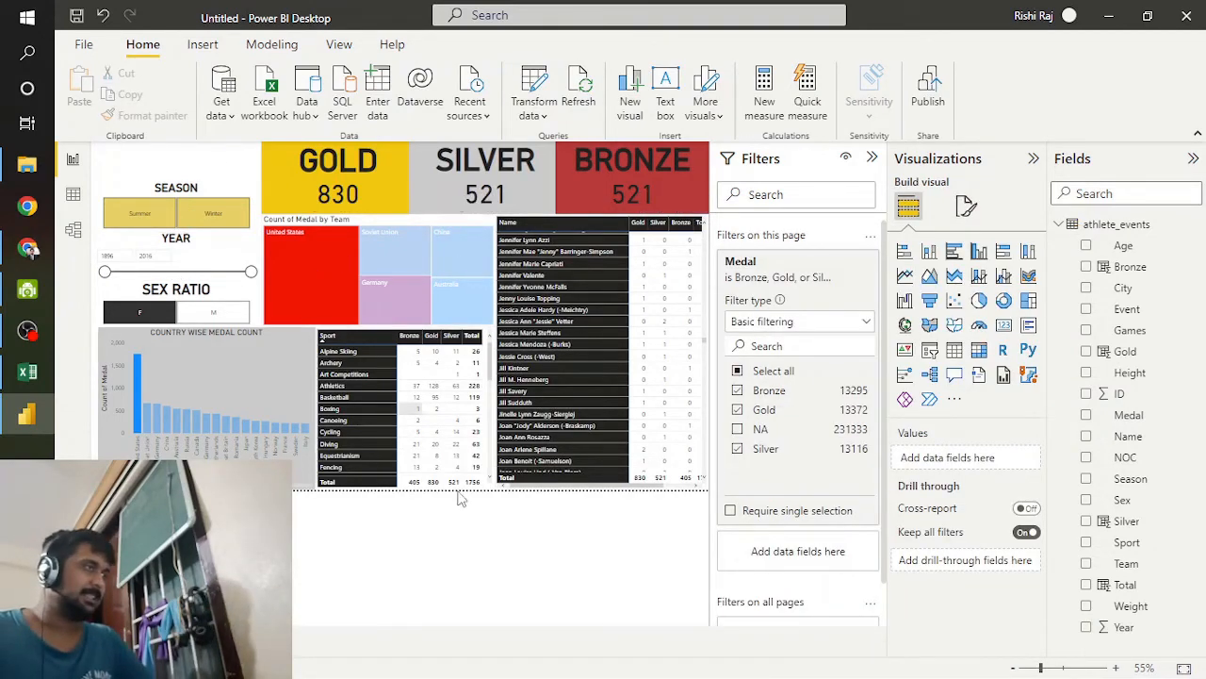
# Step: Review the columns and rows of the athlete_events worksheet in Excel and return to the Power BI report
pyautogui.click(17, 380)
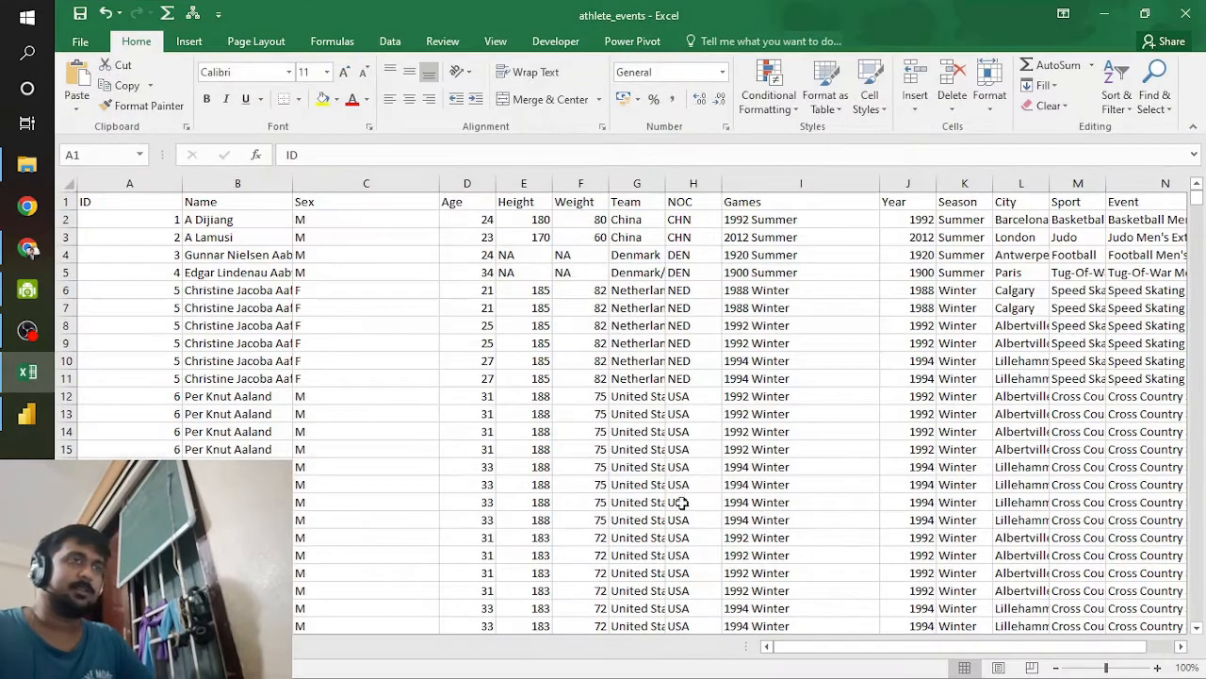
pyautogui.moveTo(795, 651); pyautogui.dragTo(873, 657)
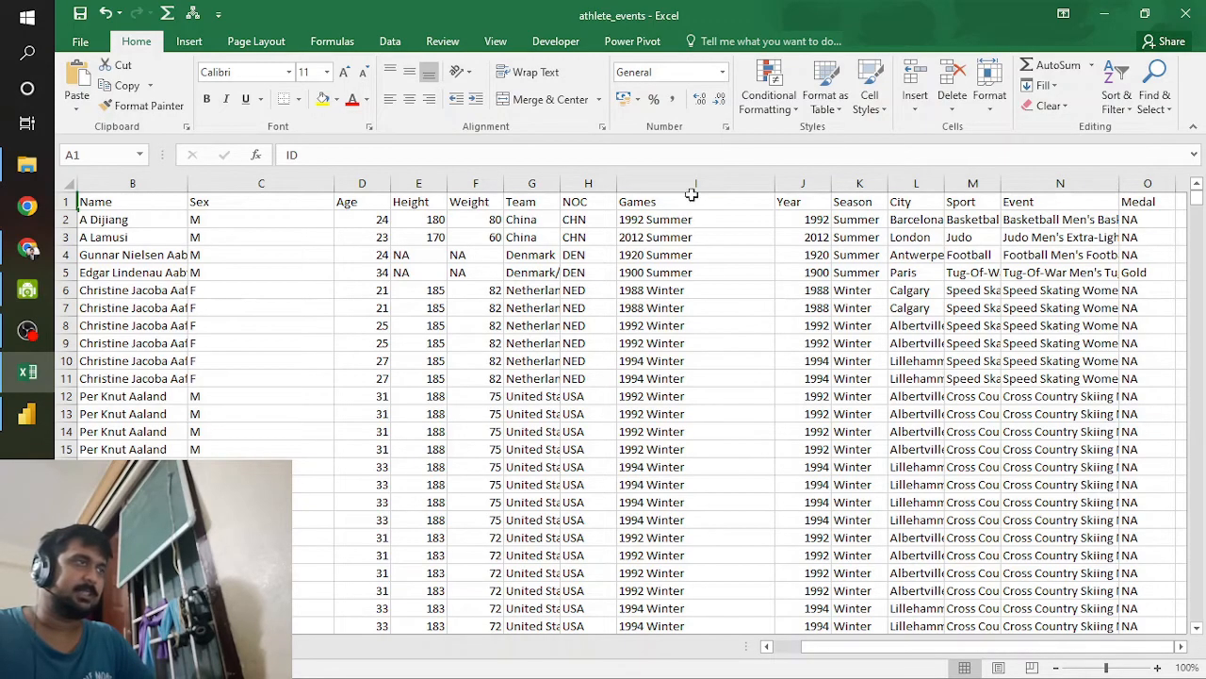
pyautogui.scroll(-1, 431, 565)
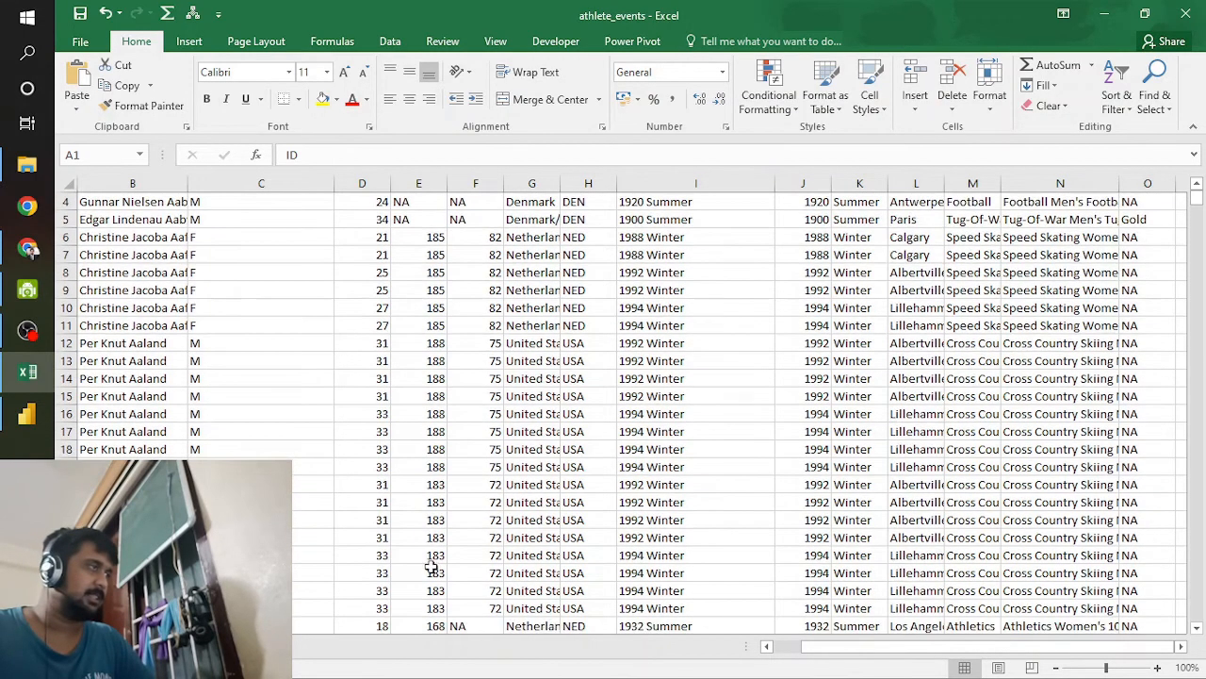
pyautogui.scroll(1, 611, 622)
pyautogui.moveTo(805, 646); pyautogui.dragTo(779, 648)
pyautogui.scroll(-20, 472, 480)
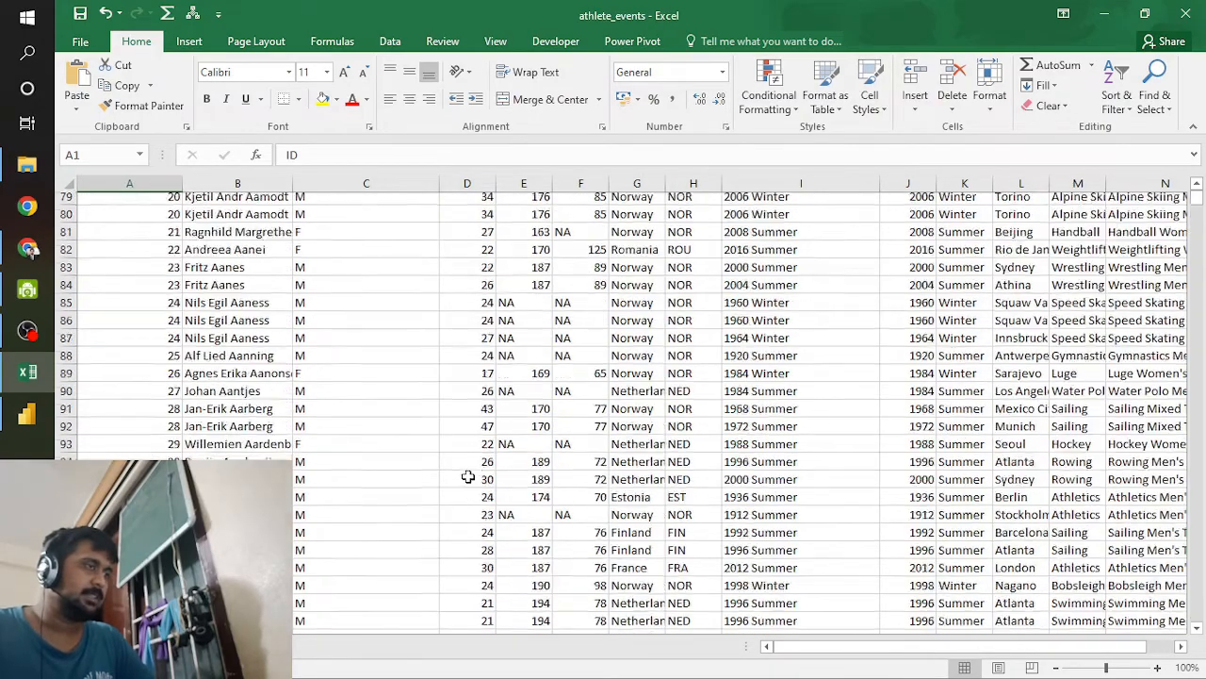
pyautogui.scroll(-20, 467, 477)
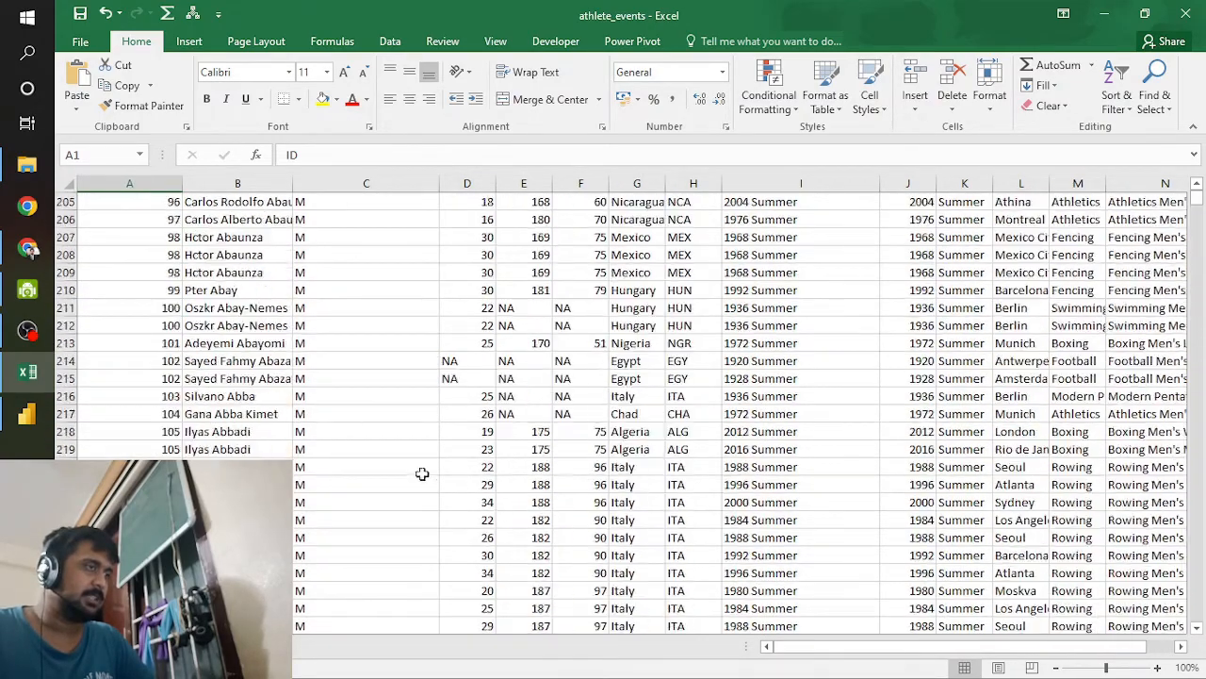
pyautogui.click(25, 414)
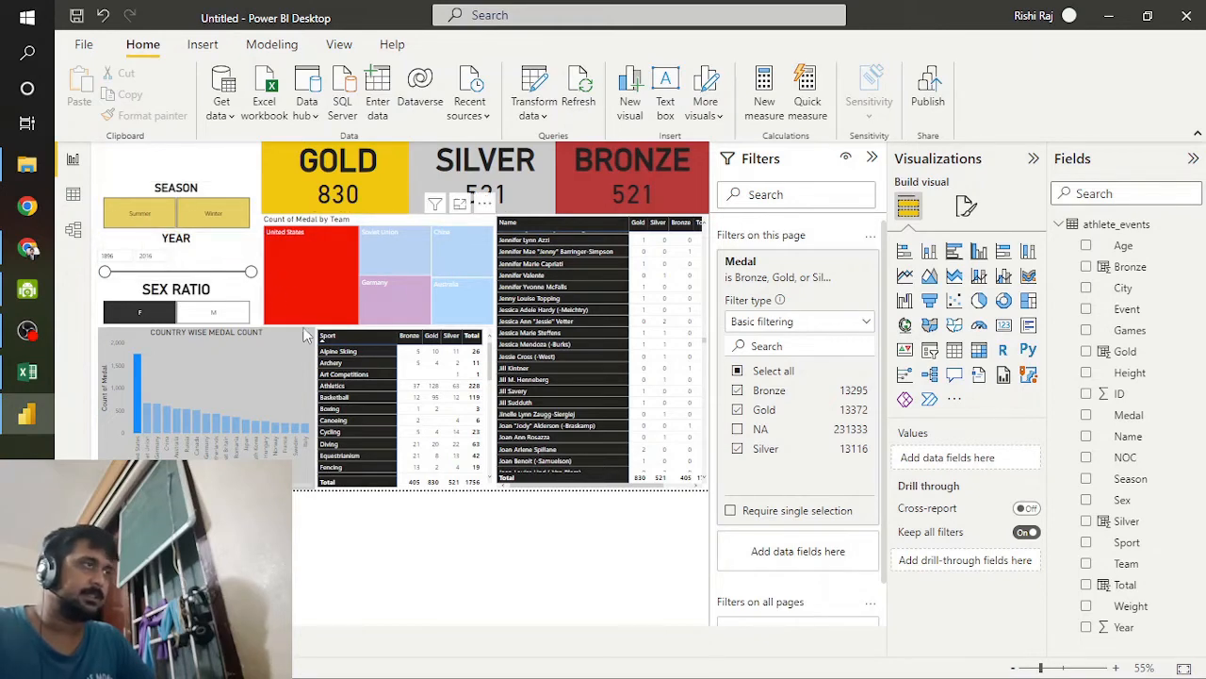
pyautogui.scroll(-2, 358, 406)
pyautogui.scroll(-1, 725, 548)
pyautogui.scroll(1, 571, 411)
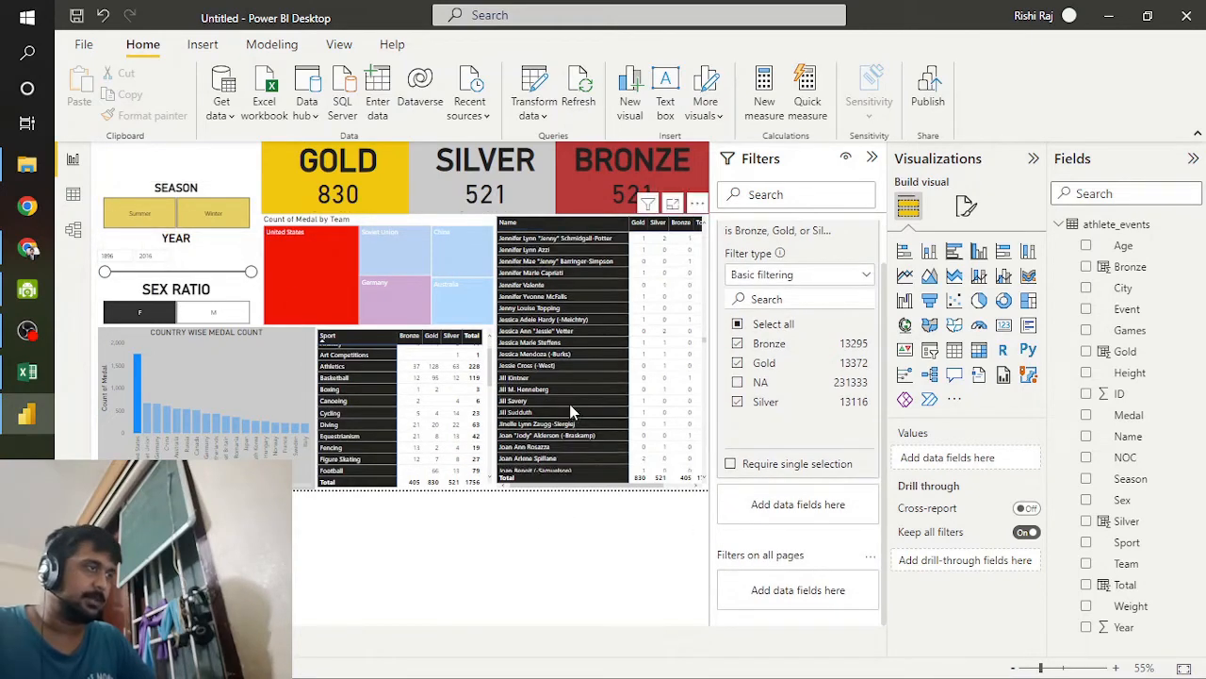
pyautogui.scroll(15, 572, 412)
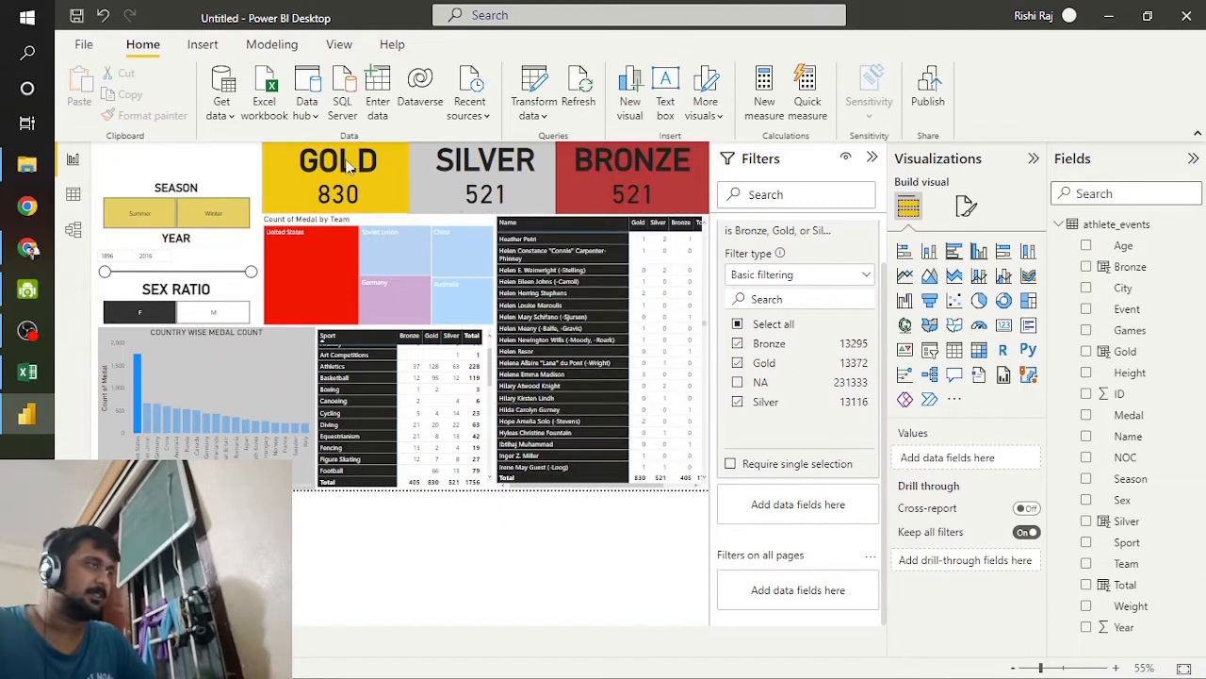
# Step: Reduce the size of the GOLD and SILVER cards and narrow the BRONZE card
pyautogui.click(304, 196)
pyautogui.moveTo(263, 213); pyautogui.dragTo(459, 210)
pyautogui.click(451, 194)
pyautogui.moveTo(545, 185)
pyautogui.mouseDown()
pyautogui.moveTo(500, 175)
pyautogui.moveTo(524, 177)
pyautogui.mouseUp()
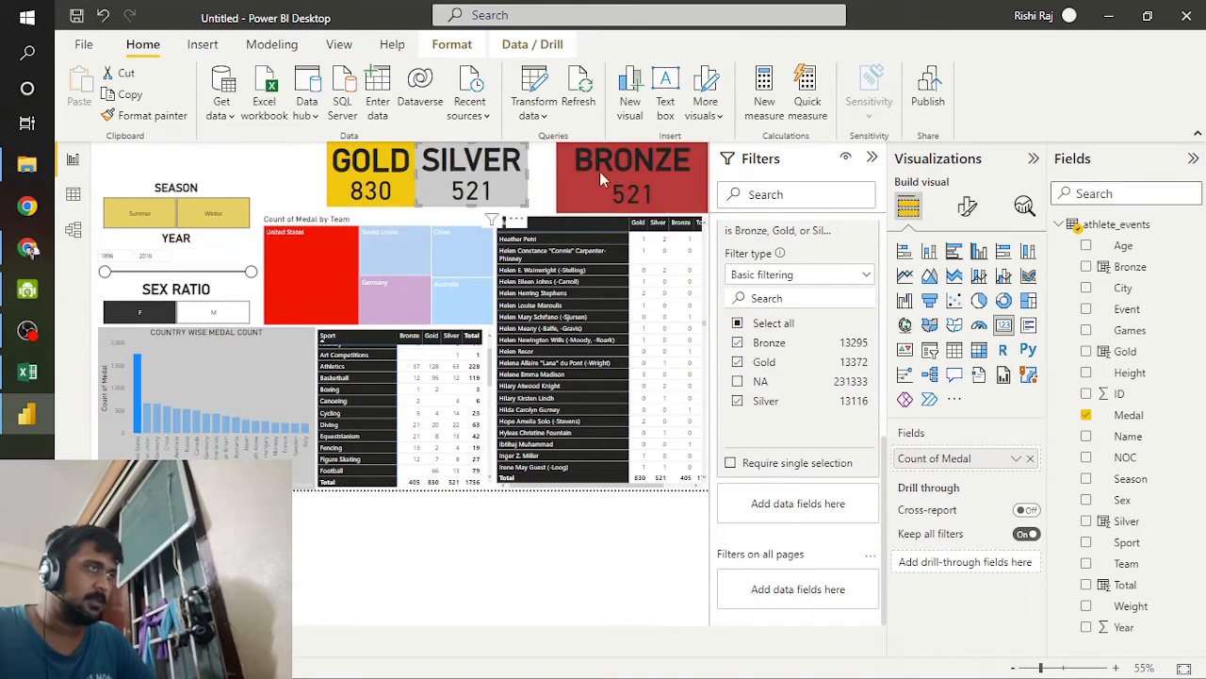
pyautogui.moveTo(705, 176)
pyautogui.mouseDown()
pyautogui.moveTo(654, 176)
pyautogui.moveTo(690, 178)
pyautogui.mouseUp()
# Step: Shorten the BRONZE card to the other cards' height and line up all three medal cards side by side against the page's right edge
pyautogui.moveTo(625, 213); pyautogui.dragTo(640, 185)
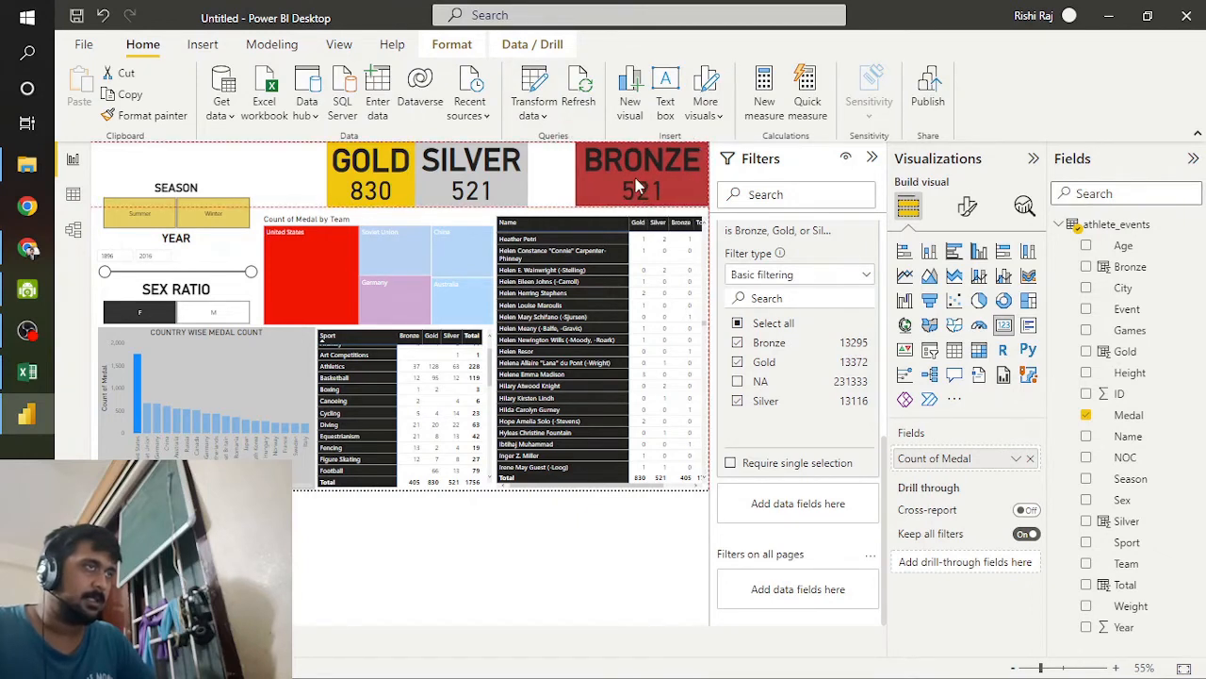
pyautogui.moveTo(472, 173); pyautogui.dragTo(520, 179)
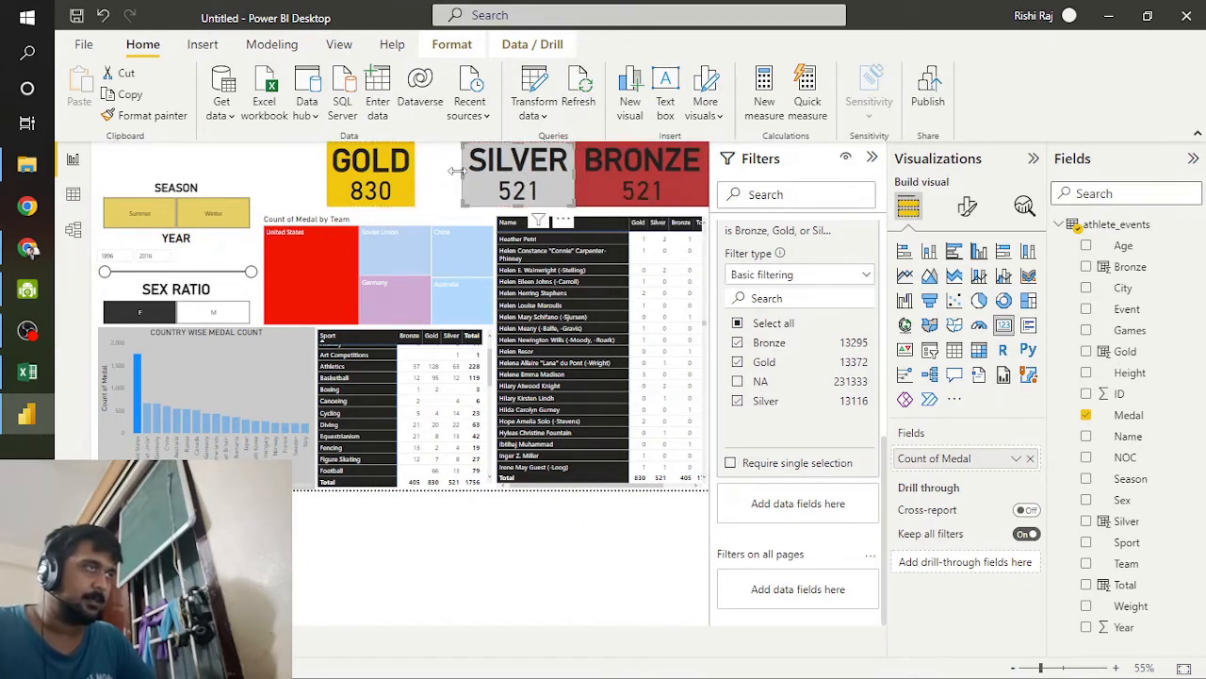
pyautogui.moveTo(392, 171); pyautogui.dragTo(445, 171)
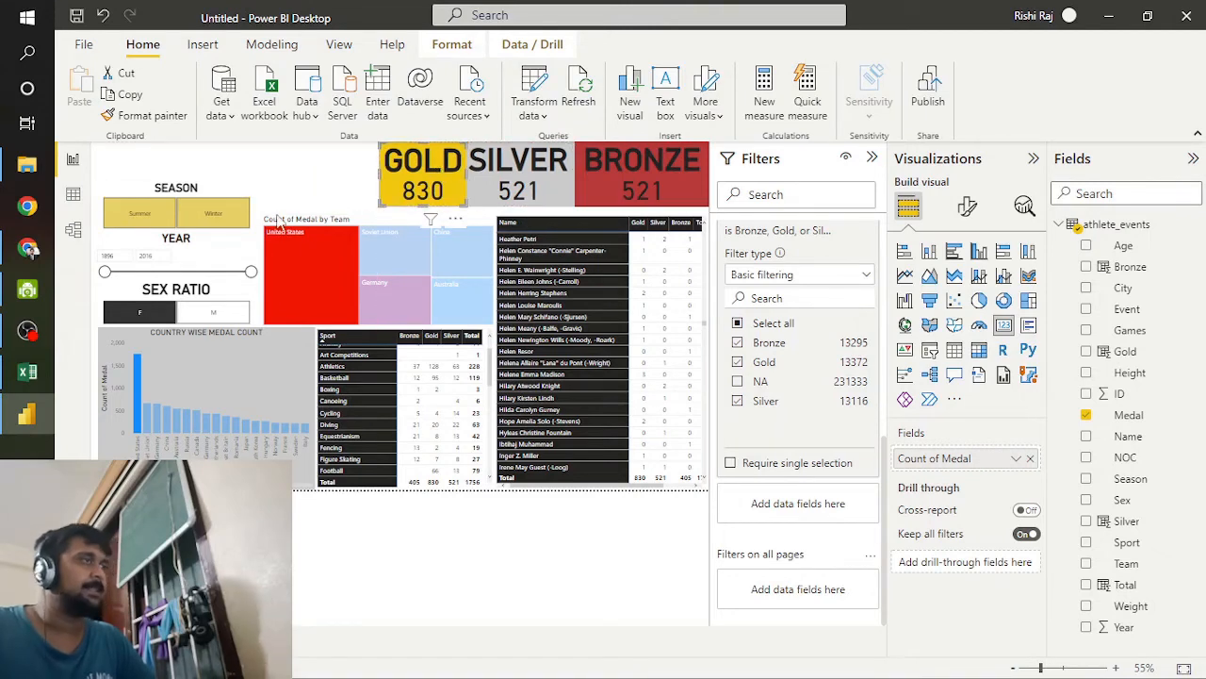
# Step: Cross-filter the report by Germany from the treemap and clear the country selection with the COUNTRY WISE MEDAL COUNT chart
pyautogui.click(370, 316)
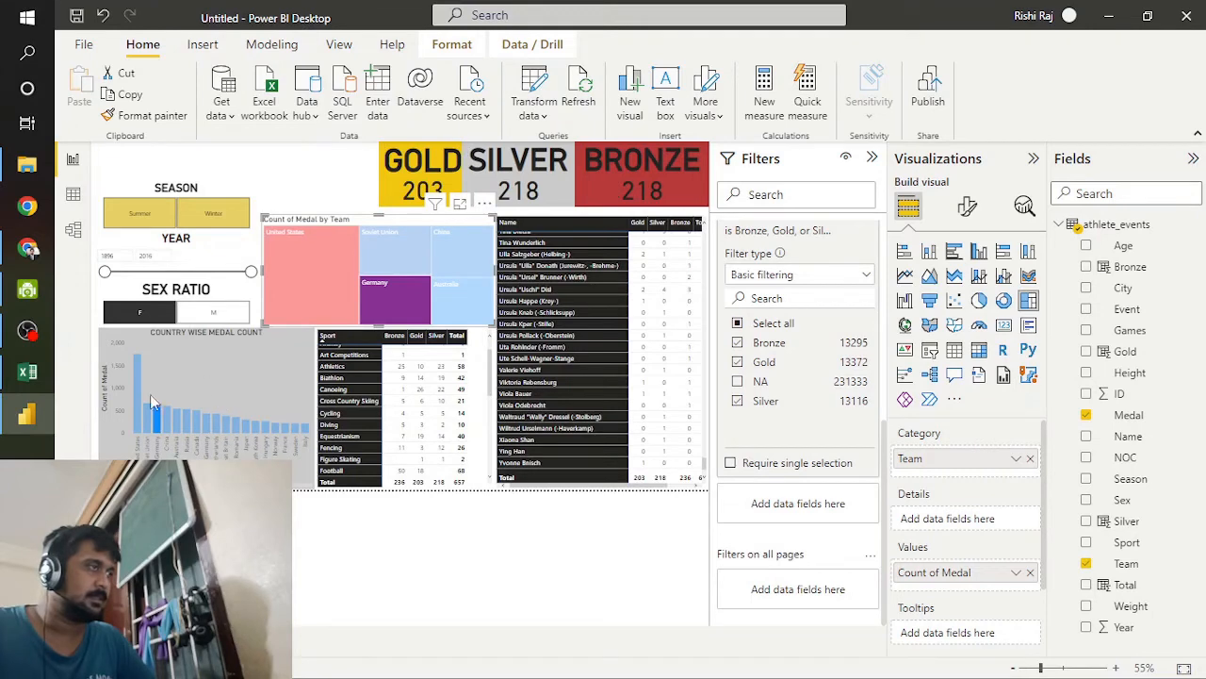
pyautogui.click(233, 354)
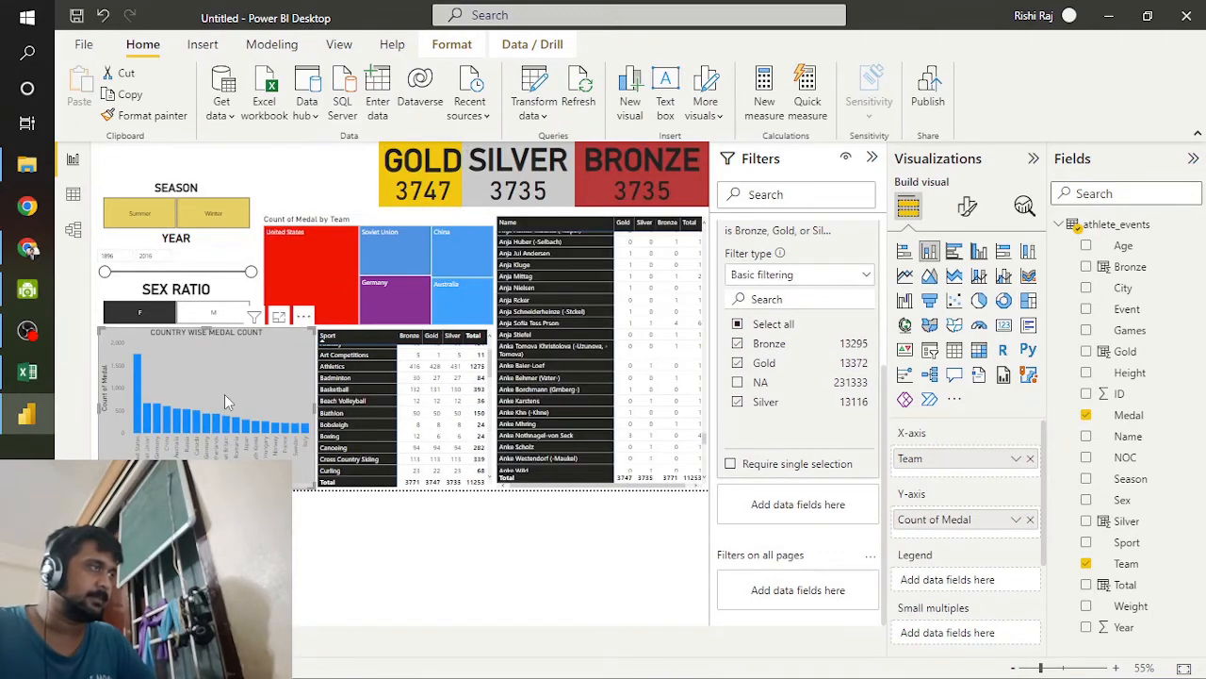
# Step: Widen the GOLD card to the left and stretch all three medal cards down to the visuals below them
pyautogui.click(383, 192)
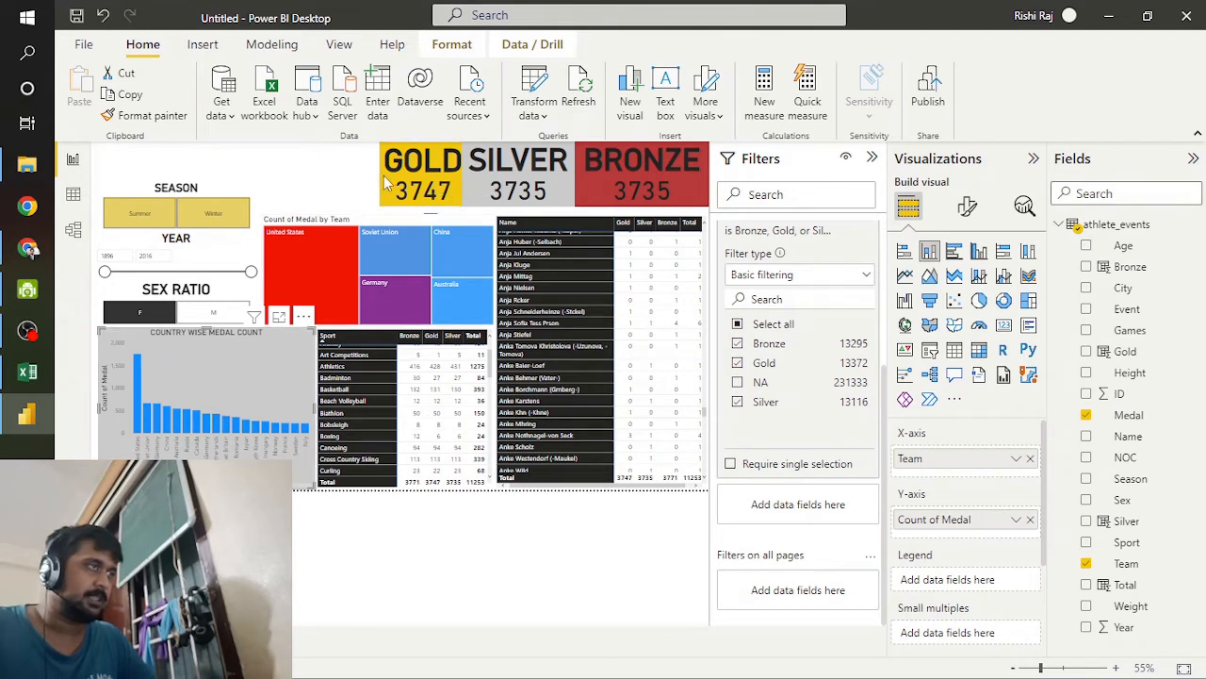
pyautogui.moveTo(377, 179); pyautogui.dragTo(366, 184)
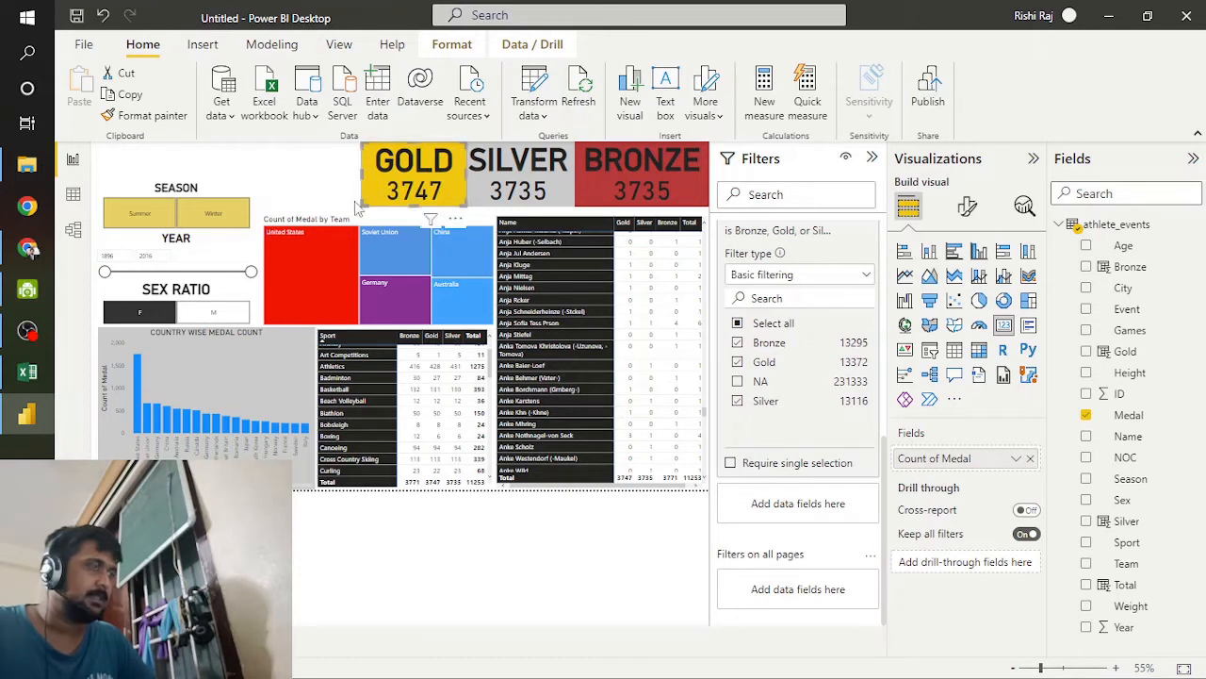
pyautogui.click(620, 196)
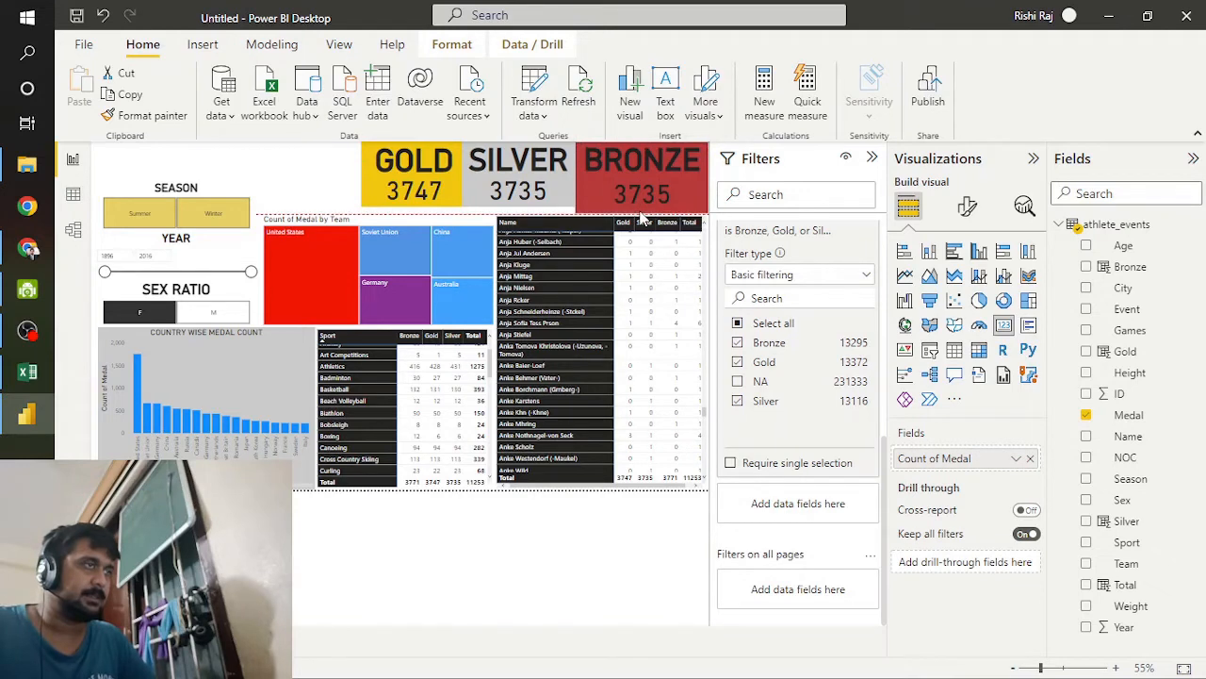
pyautogui.click(532, 212)
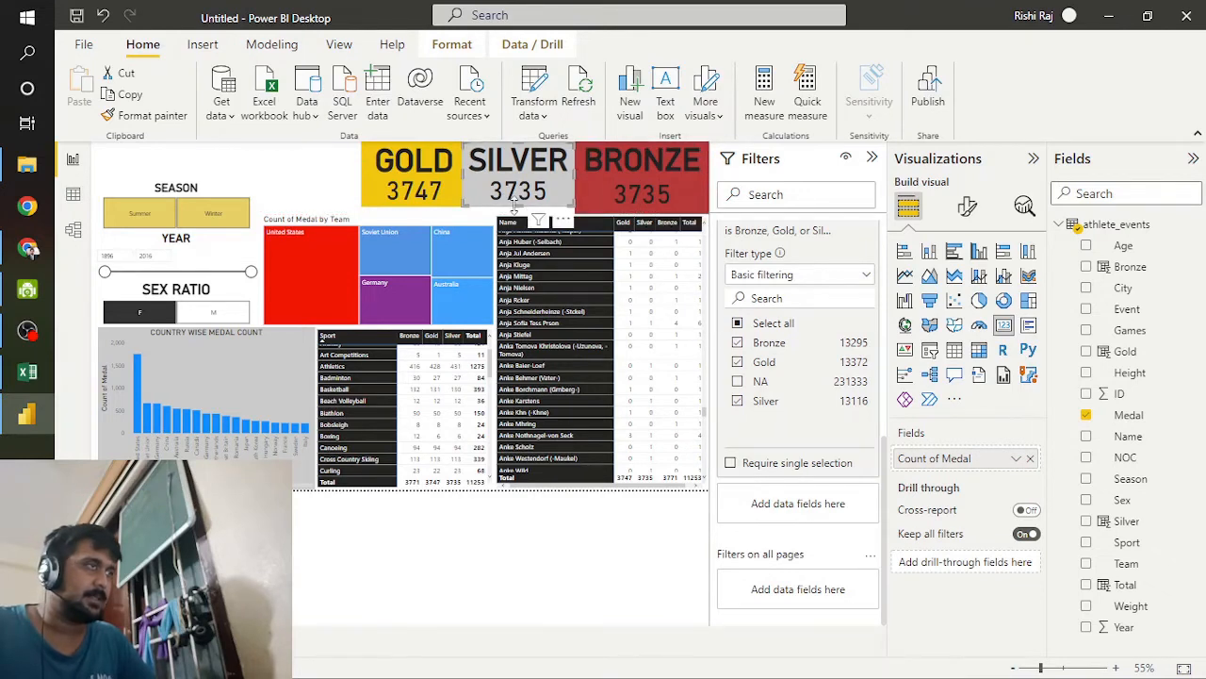
pyautogui.click(418, 196)
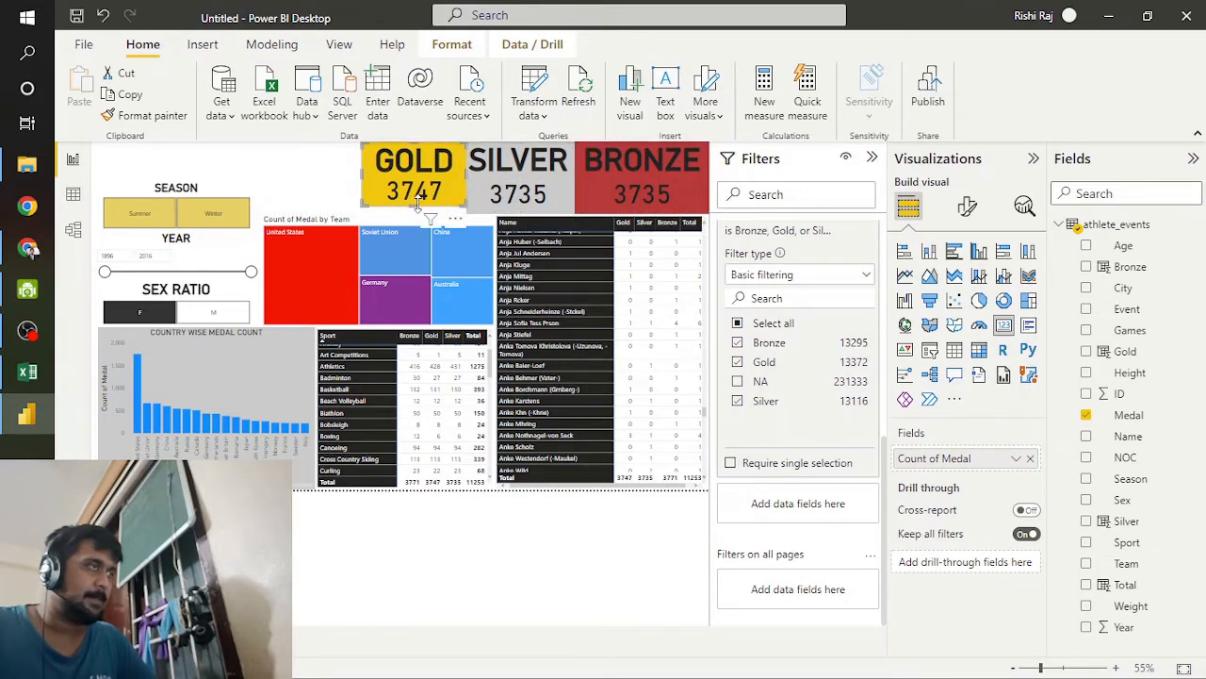
# Step: Turn on data labels and the legend for the Count of Medal by Team treemap, keeping its category labels on
pyautogui.click(419, 226)
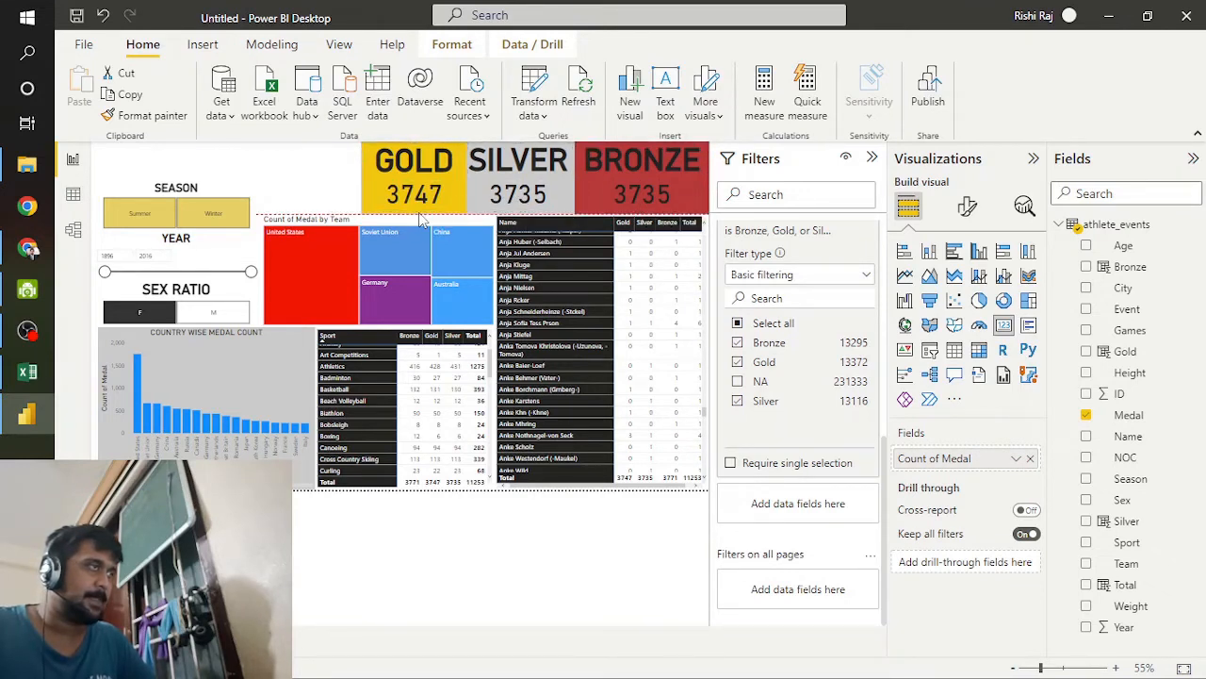
pyautogui.click(968, 205)
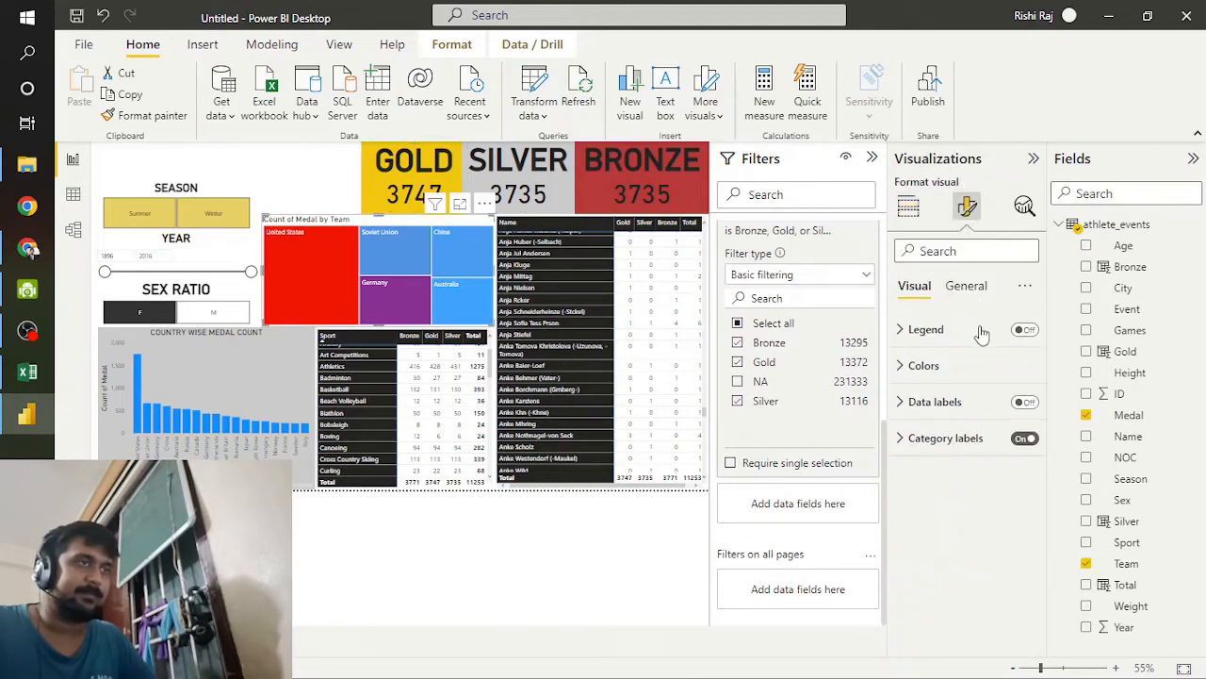
pyautogui.click(1024, 439)
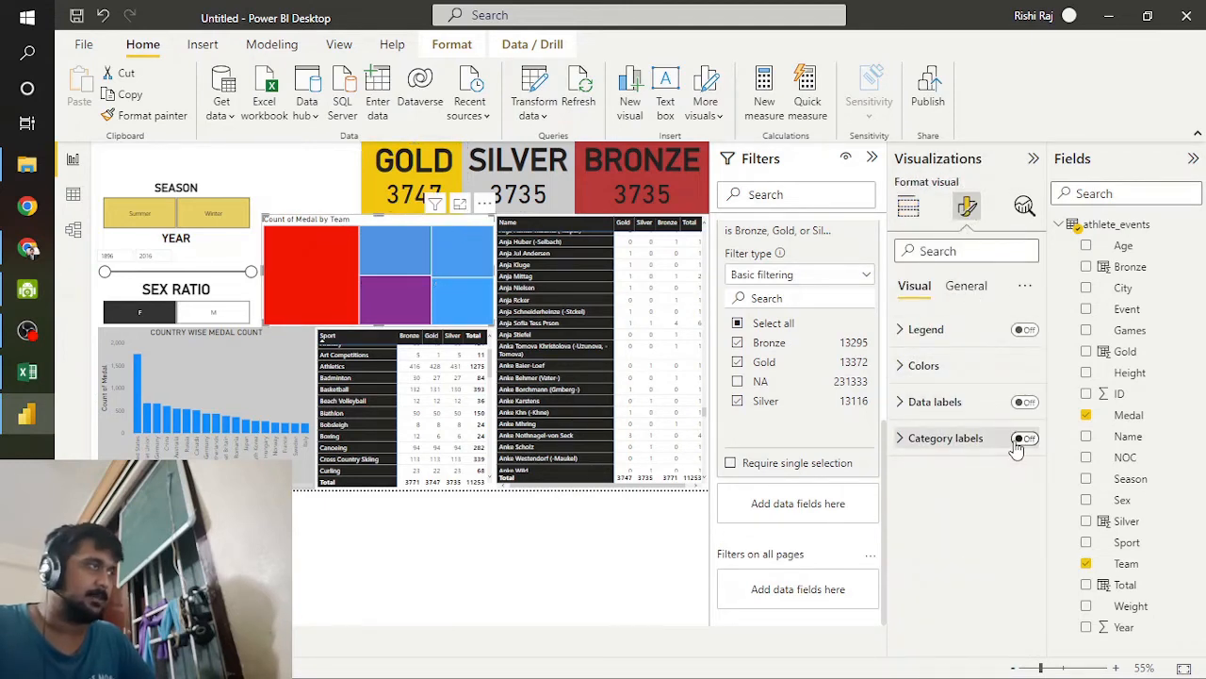
pyautogui.click(1023, 439)
pyautogui.click(1023, 402)
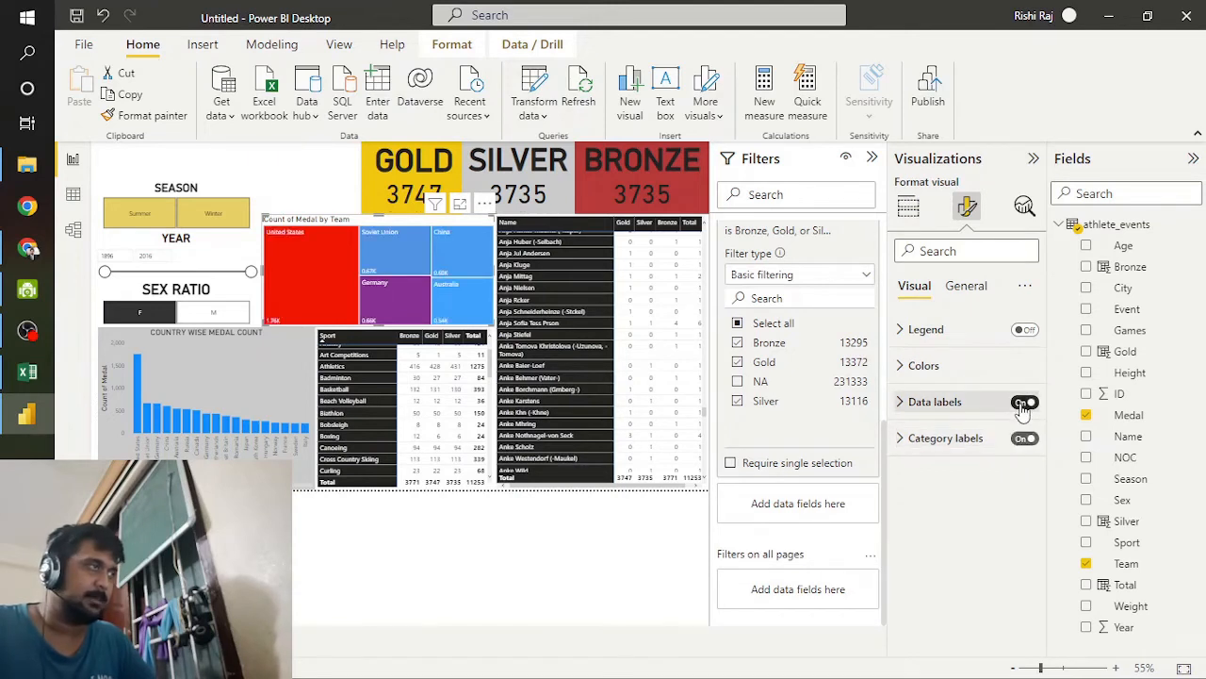
pyautogui.click(1024, 331)
# Step: Format the Count of Medal by Team treemap's title as bold, centred and size 20
pyautogui.click(971, 285)
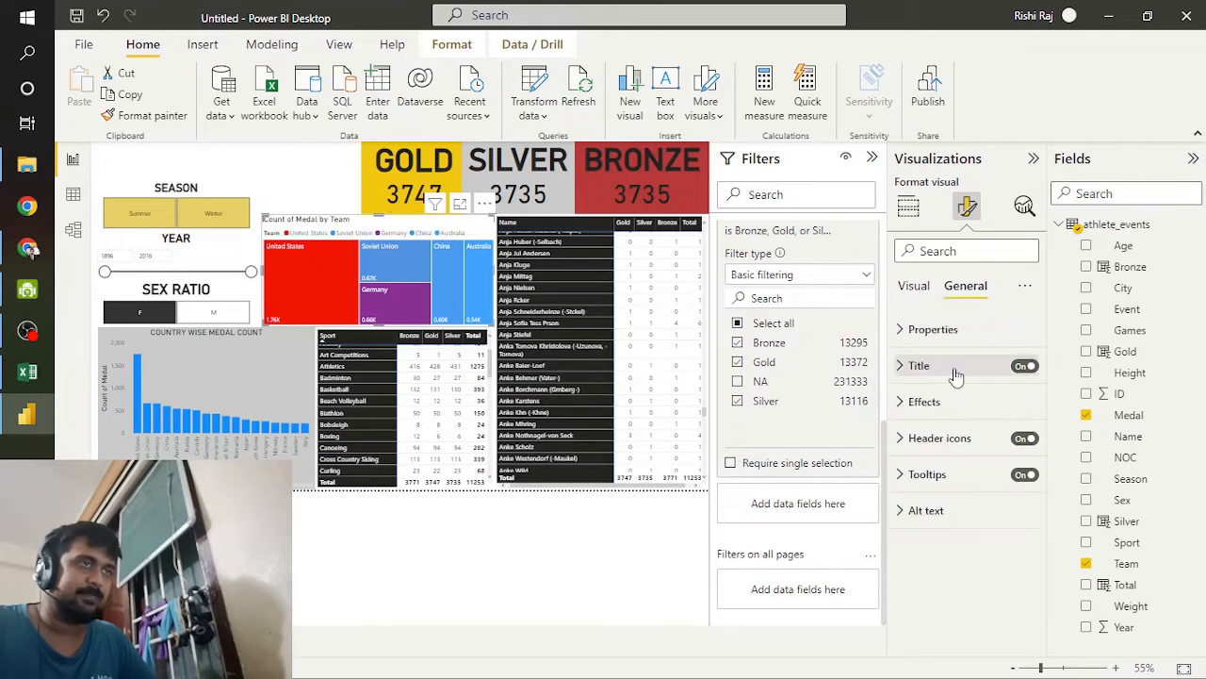
pyautogui.click(980, 375)
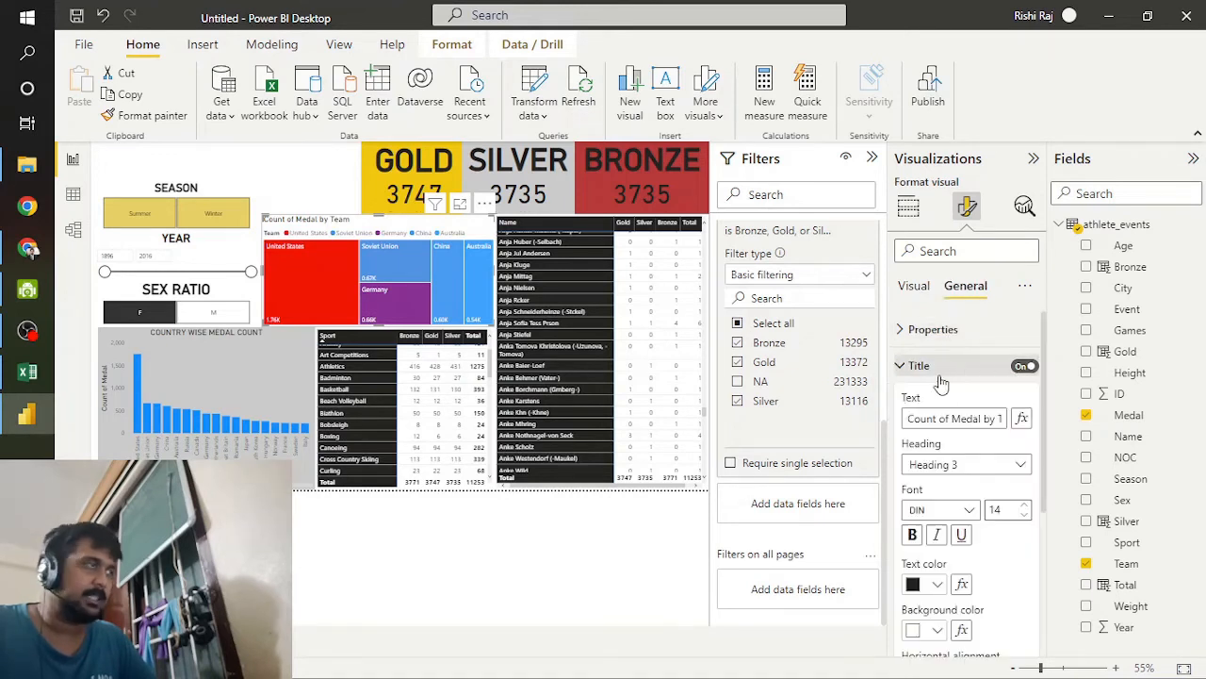
pyautogui.scroll(-2, 940, 579)
pyautogui.click(909, 431)
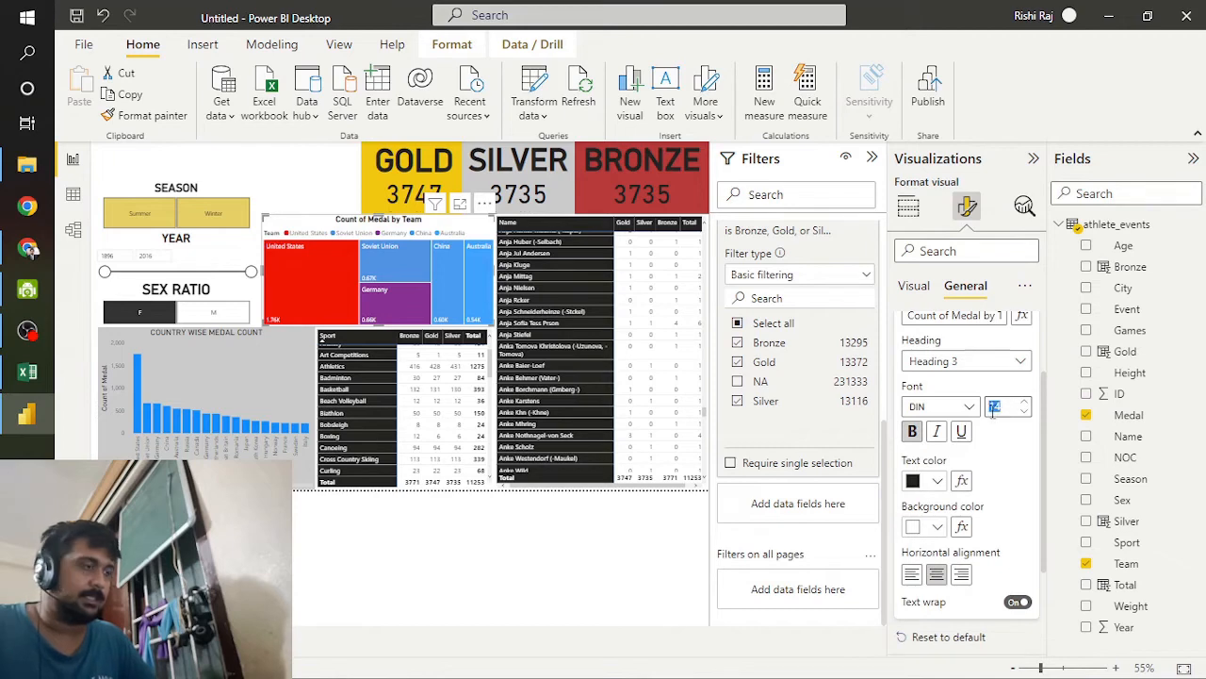
pyautogui.write('20')
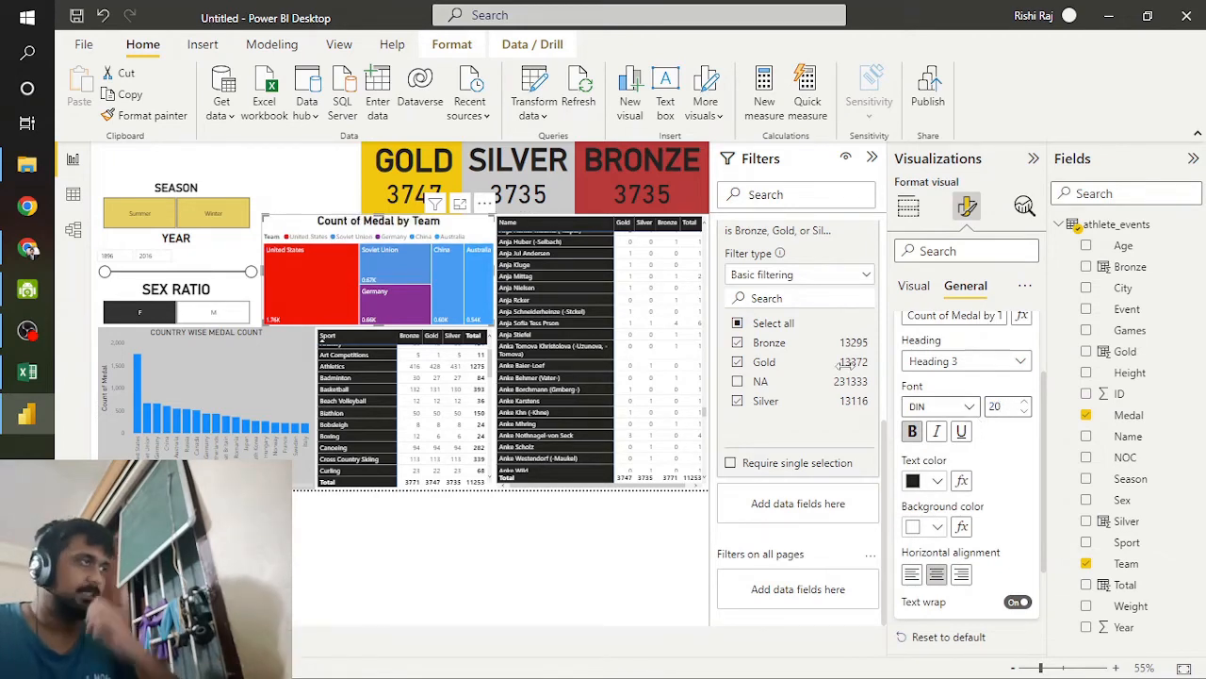
# Step: Add a card in the gap beside the GOLD card, widen it and fill it with the Age field
pyautogui.click(300, 193)
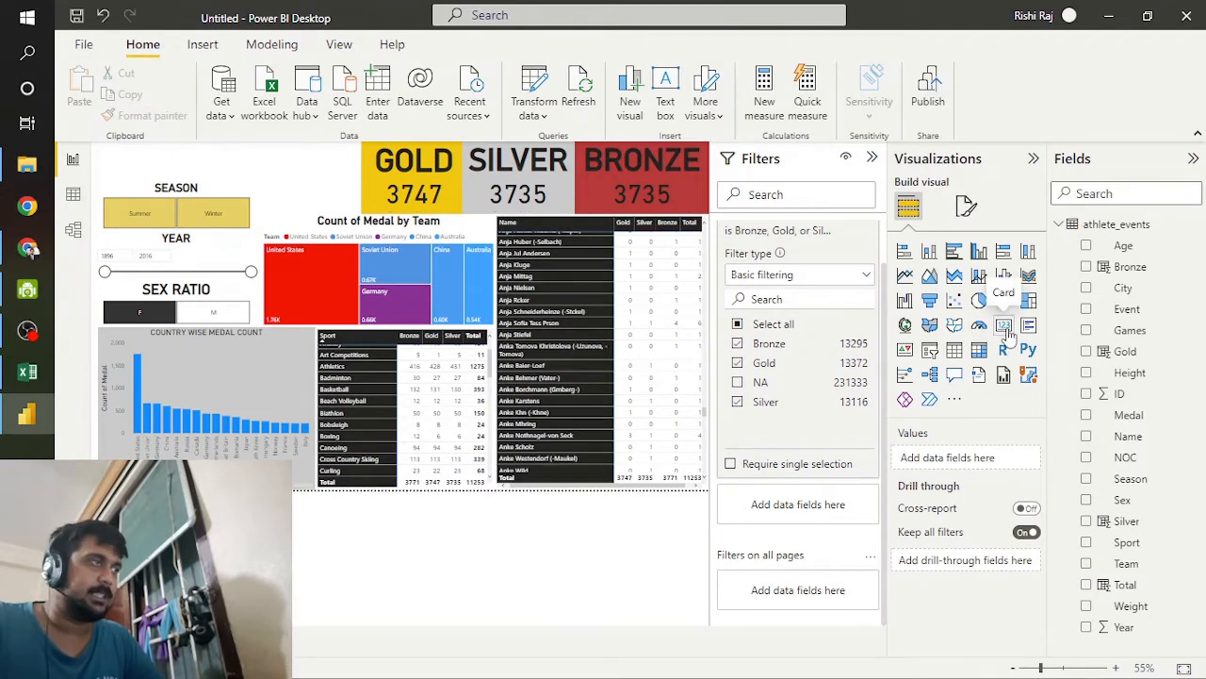
pyautogui.click(1001, 327)
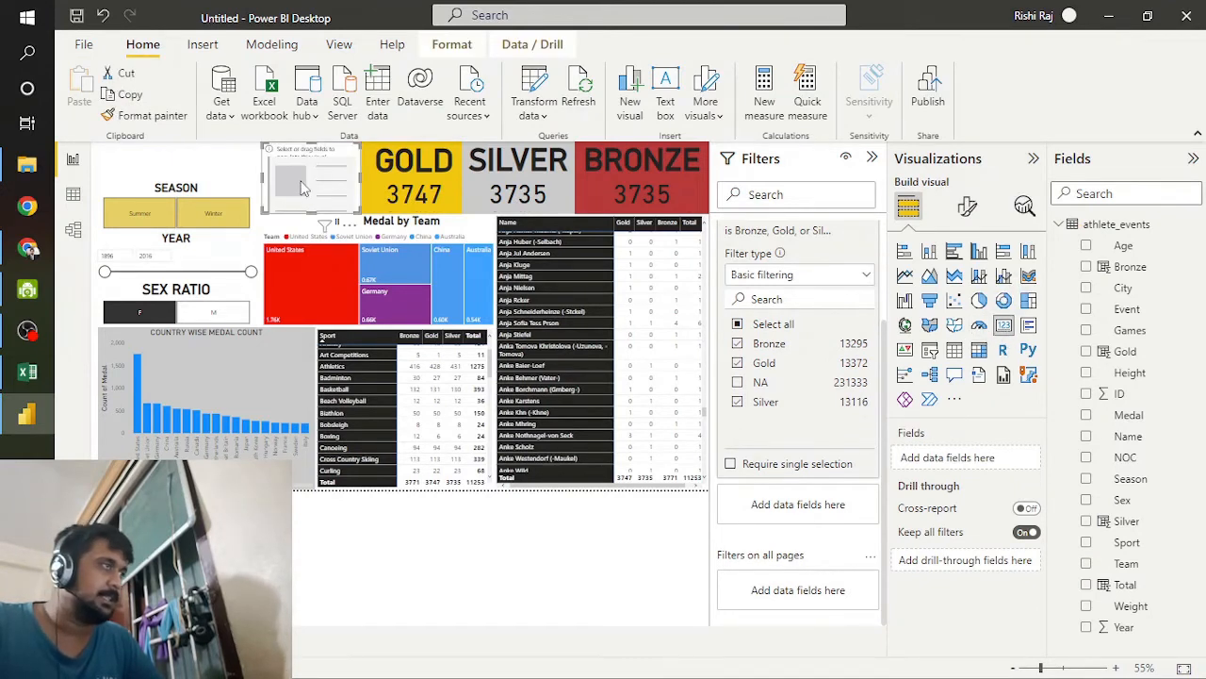
pyautogui.moveTo(294, 189); pyautogui.dragTo(246, 177)
pyautogui.moveTo(307, 214)
pyautogui.mouseDown()
pyautogui.moveTo(308, 242)
pyautogui.moveTo(303, 217)
pyautogui.mouseUp()
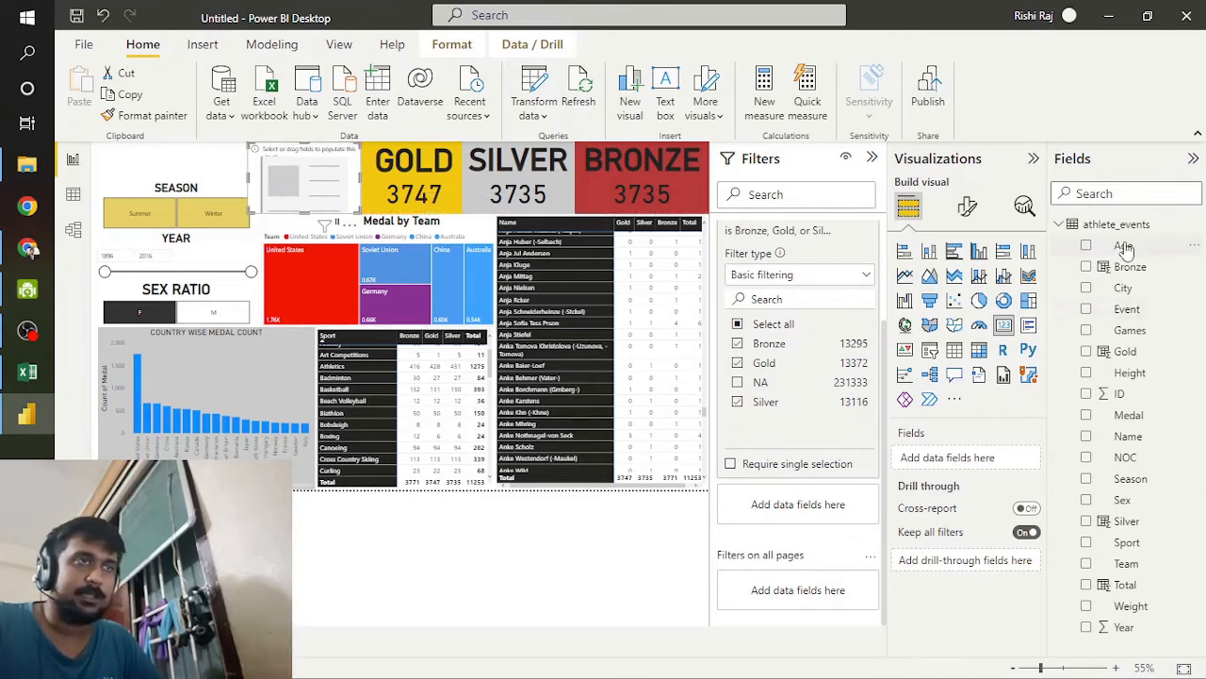
pyautogui.moveTo(1123, 246); pyautogui.dragTo(966, 460)
pyautogui.click(1016, 458)
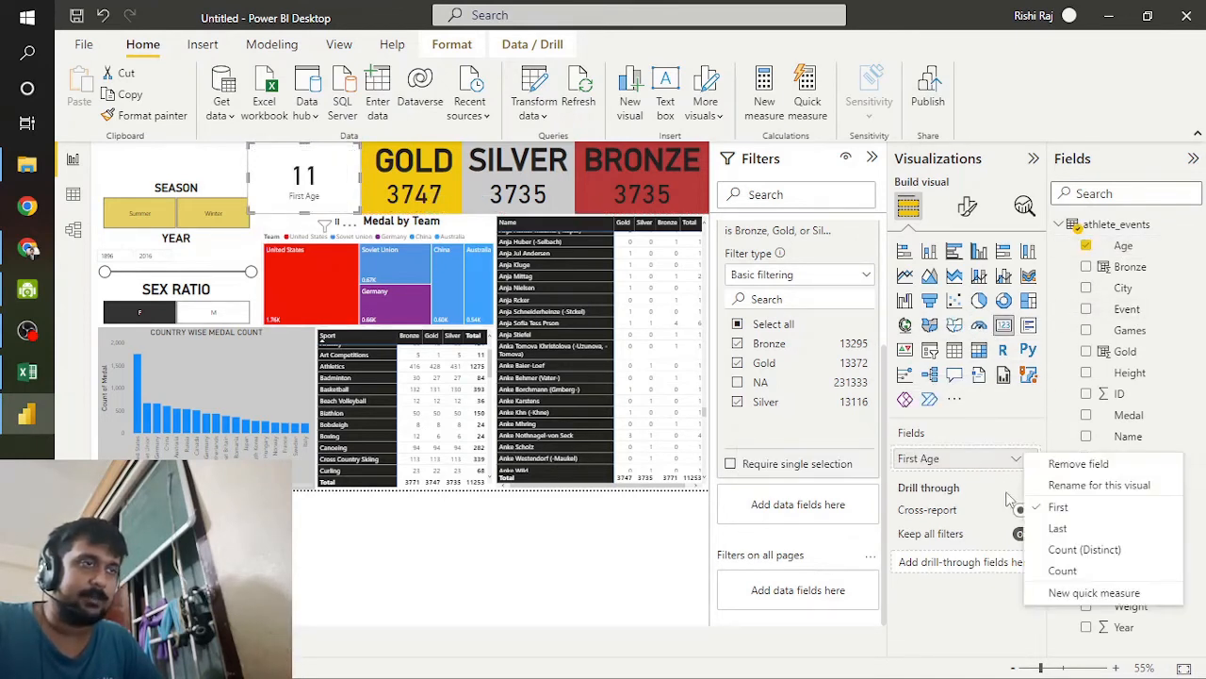
pyautogui.click(1059, 602)
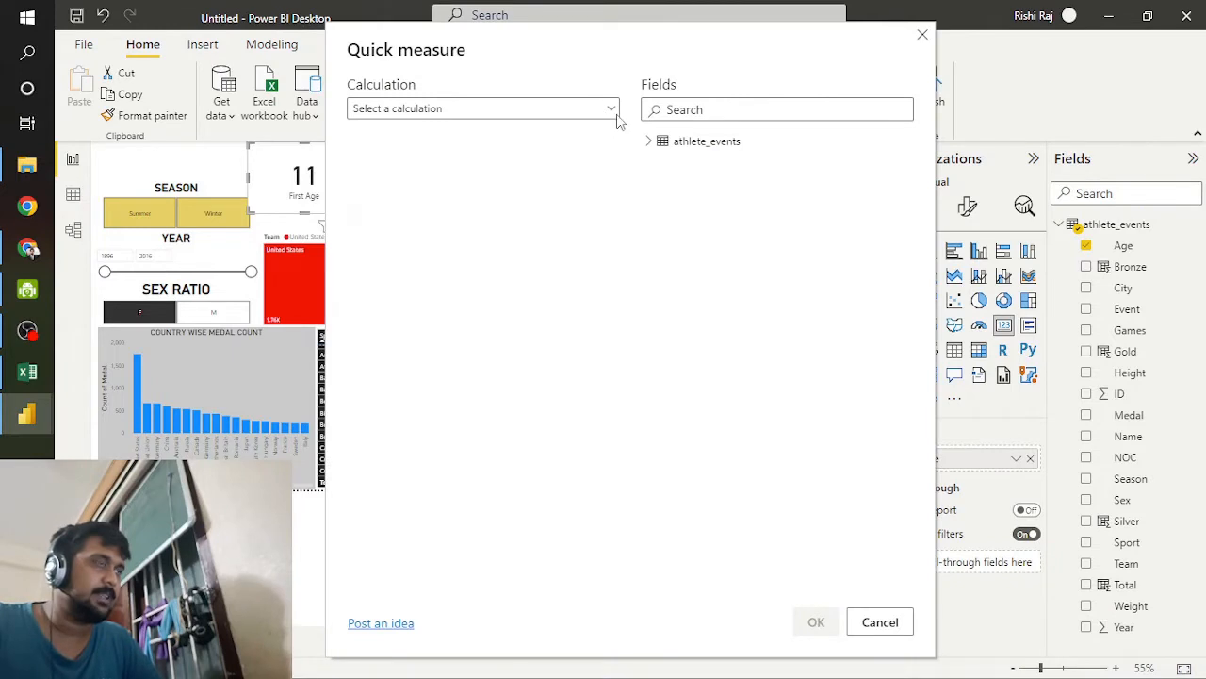
pyautogui.click(610, 109)
pyautogui.scroll(-3, 487, 213)
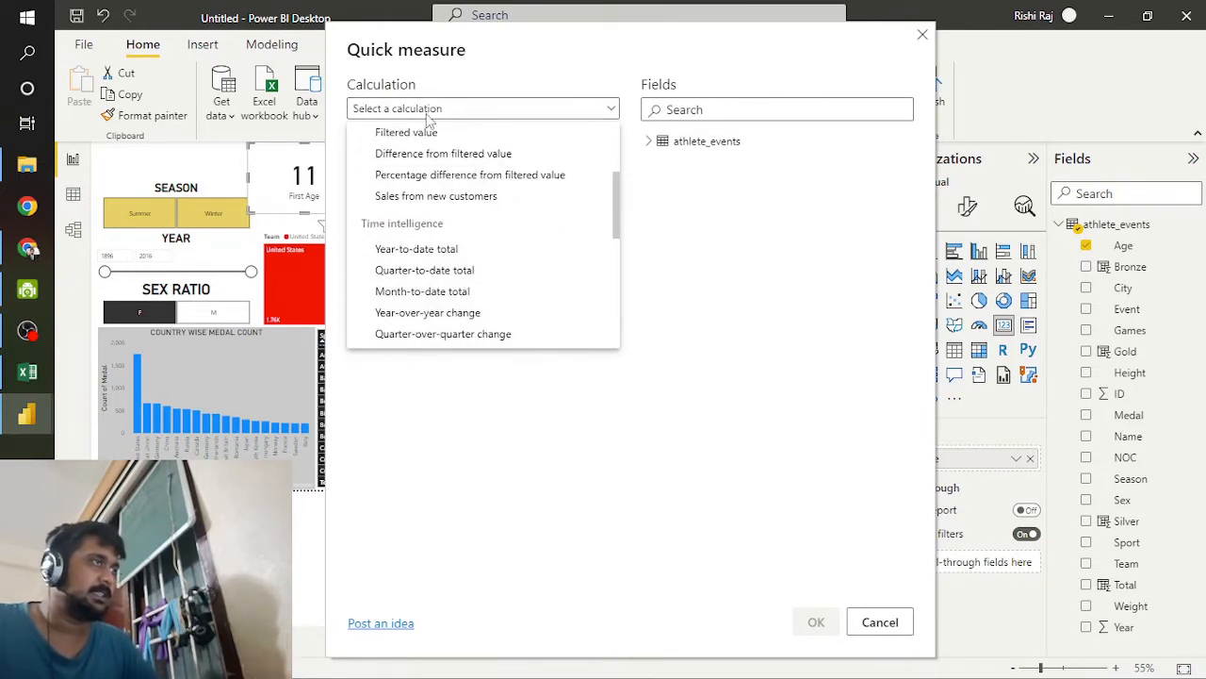
pyautogui.scroll(-5, 525, 259)
pyautogui.scroll(-3, 525, 259)
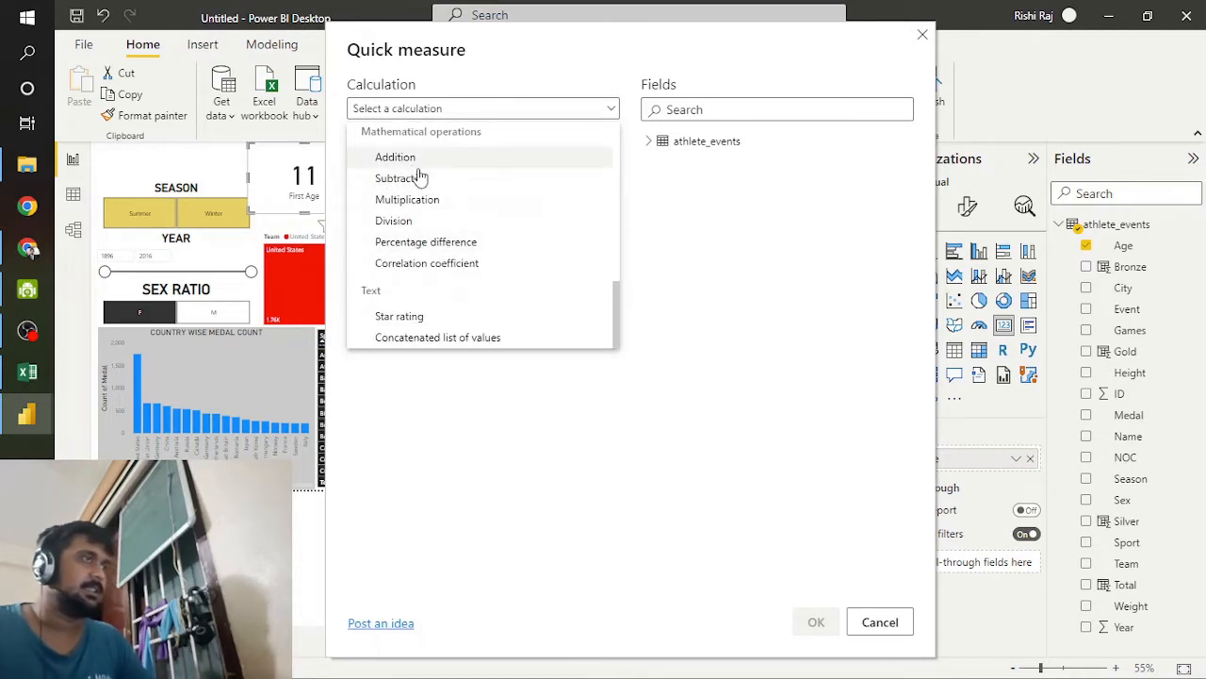
pyautogui.scroll(3, 426, 336)
pyautogui.scroll(5, 429, 337)
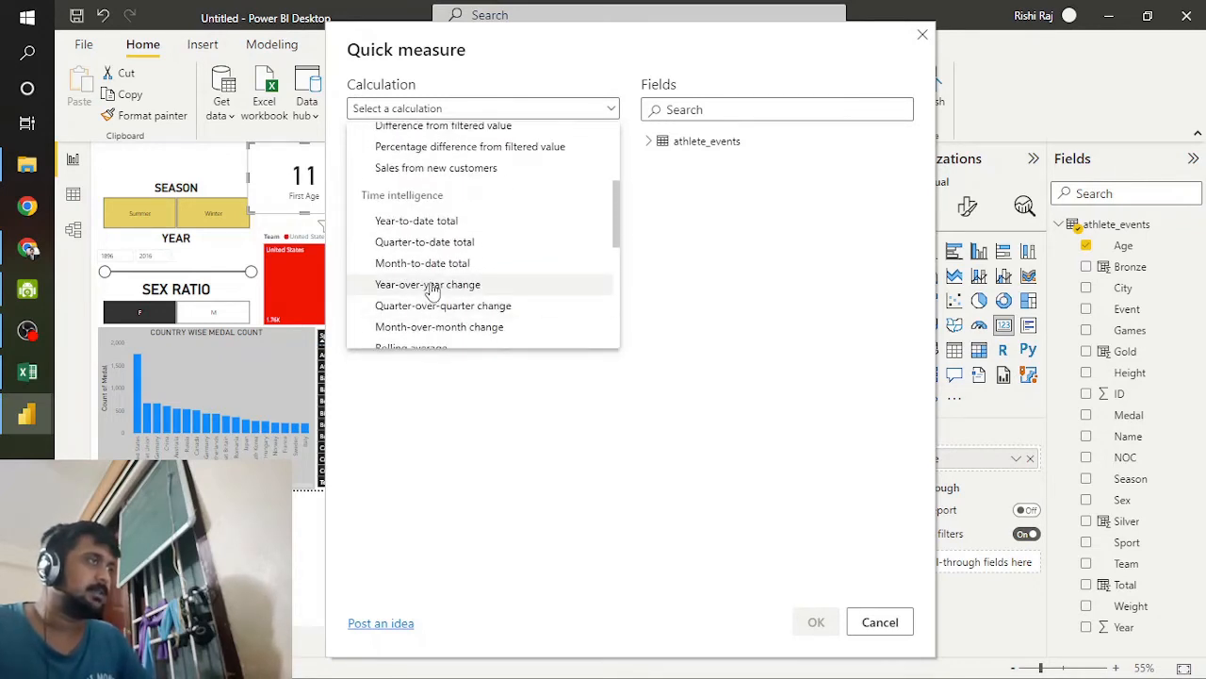
pyautogui.scroll(4, 434, 288)
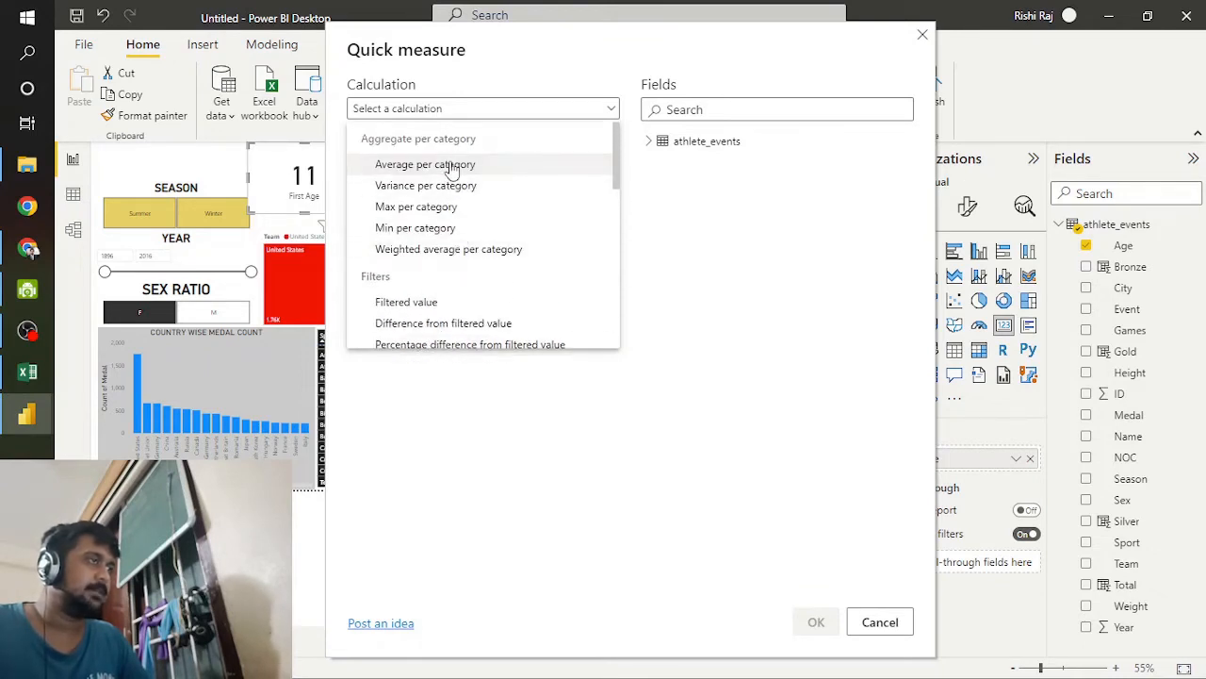
pyautogui.click(452, 166)
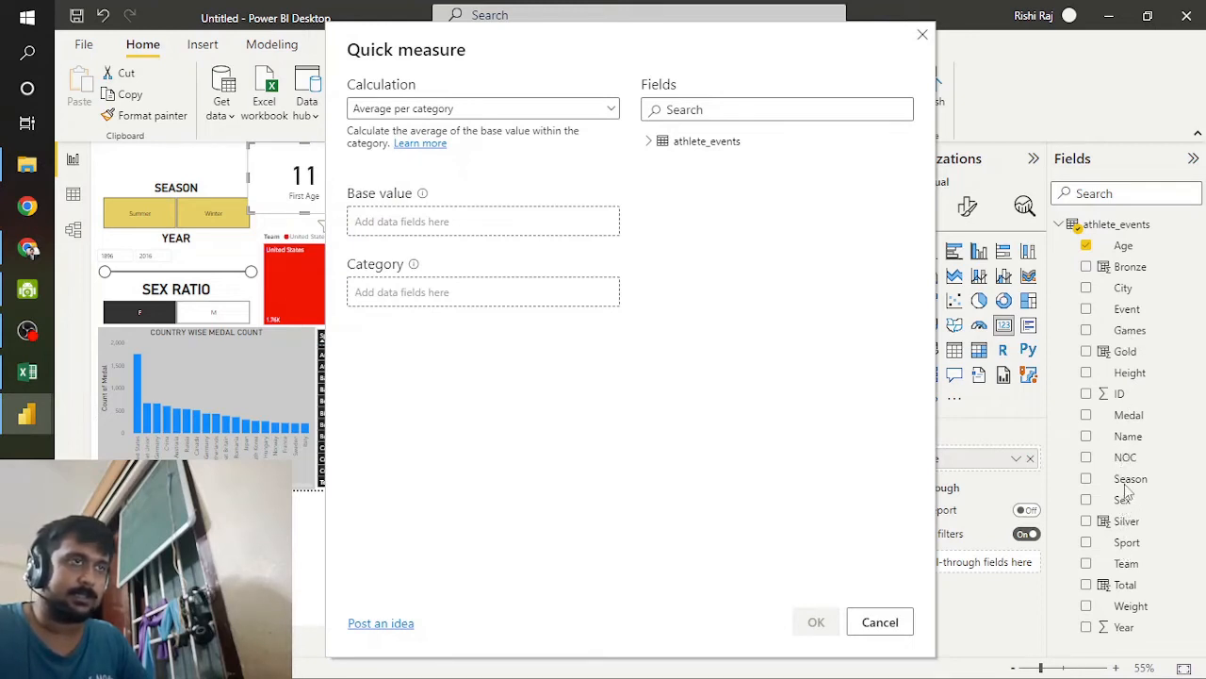
pyautogui.click(922, 34)
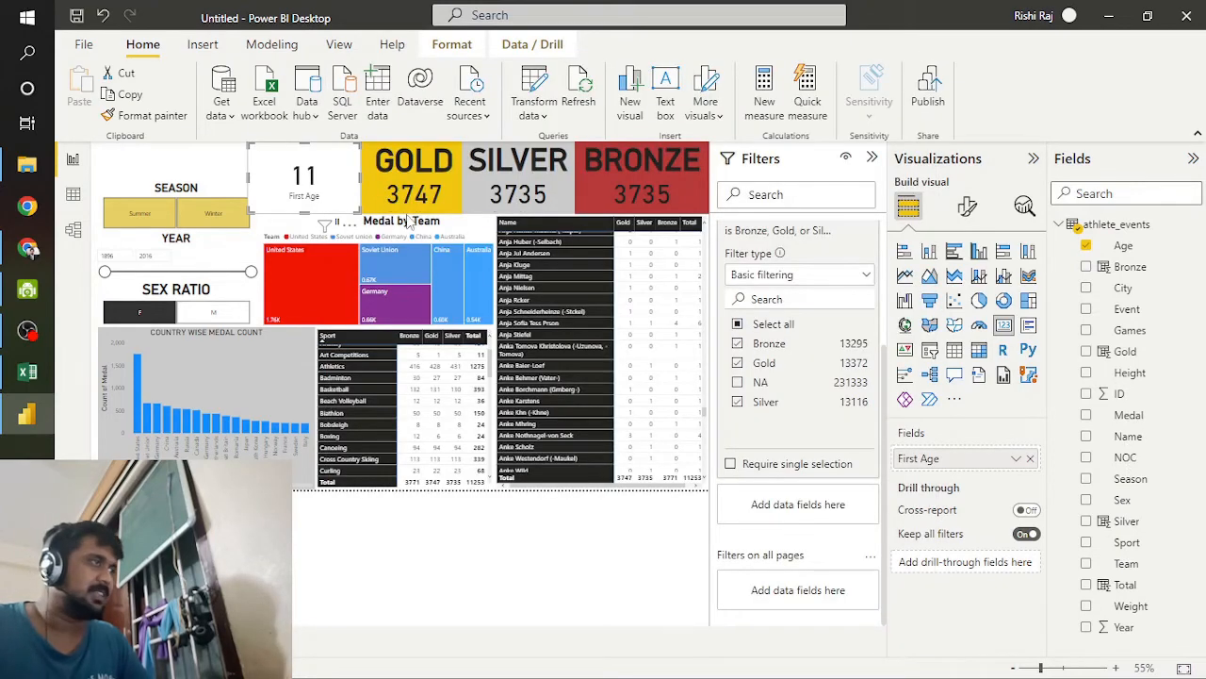
# Step: Remove the Age card from the report page
pyautogui.rightClick(310, 179)
pyautogui.click(329, 168)
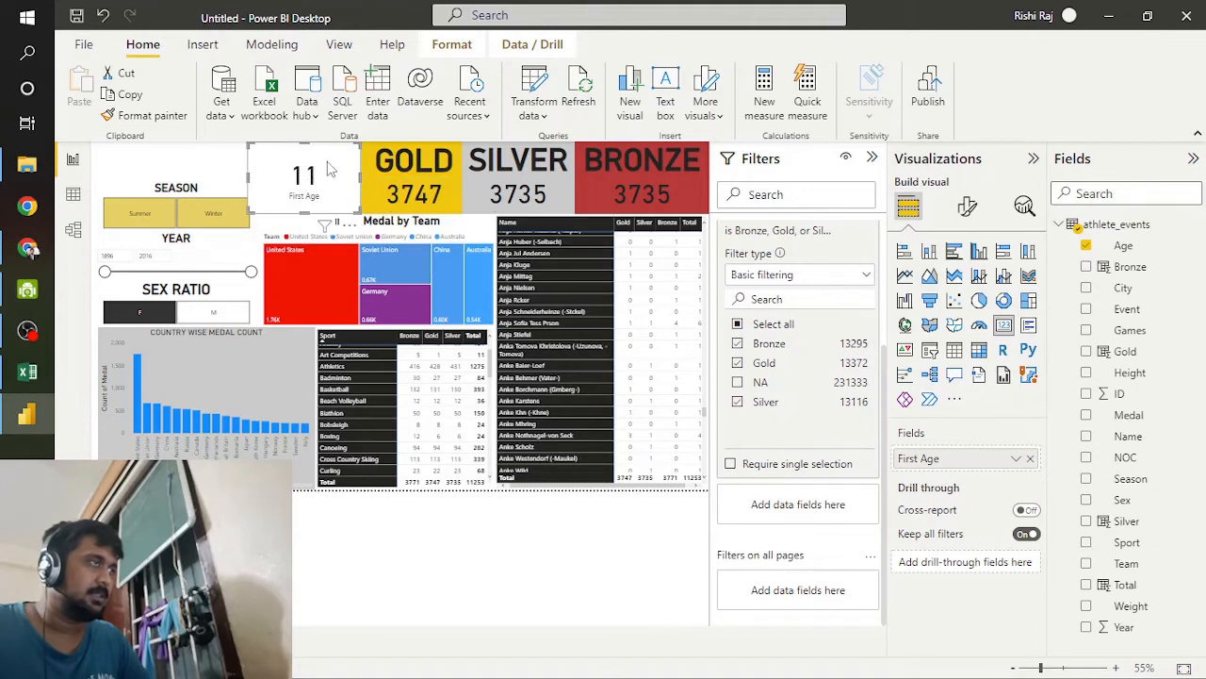
pyautogui.moveTo(329, 168); pyautogui.dragTo(340, 197)
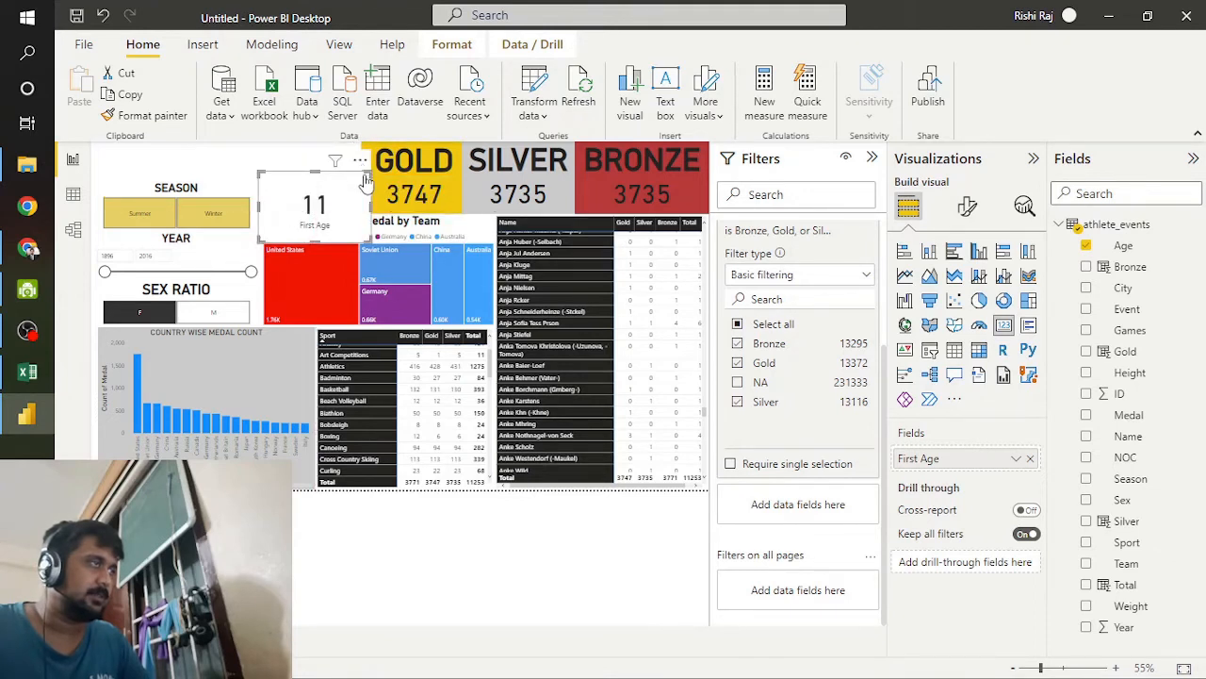
pyautogui.click(360, 160)
pyautogui.click(405, 202)
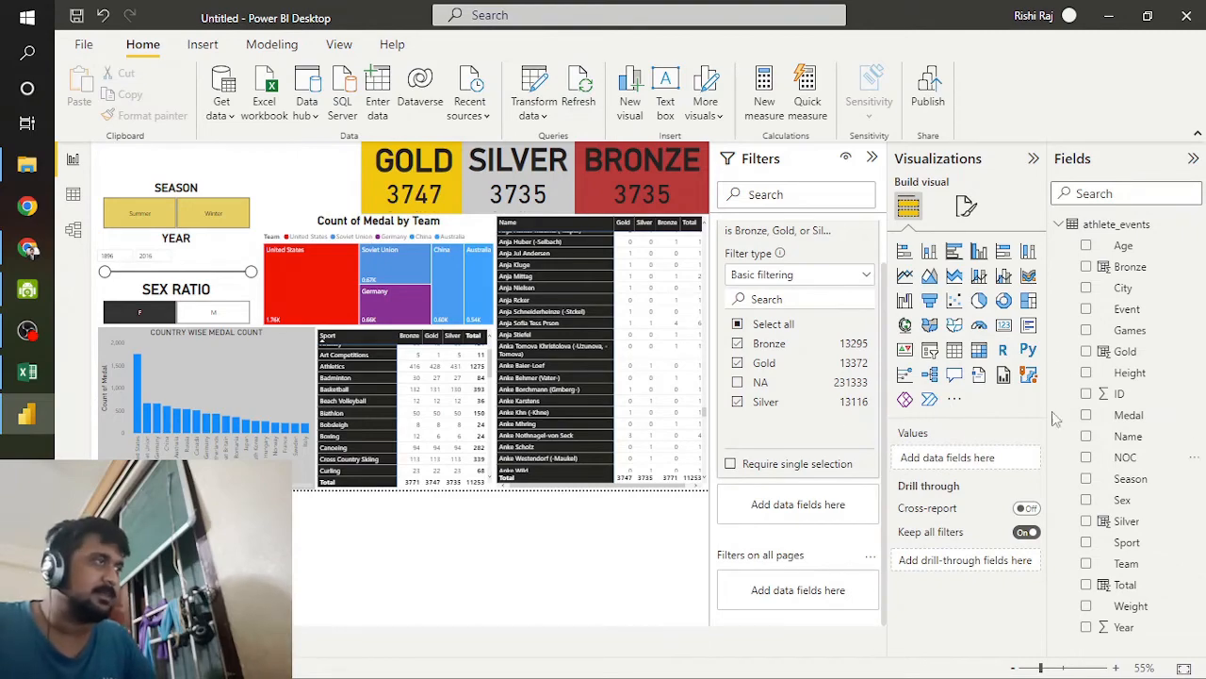
# Step: Switch to the athlete_events workbook in Excel, look over its rows and return to the Power BI report
pyautogui.click(28, 371)
pyautogui.scroll(-2, 589, 441)
pyautogui.scroll(4, 747, 447)
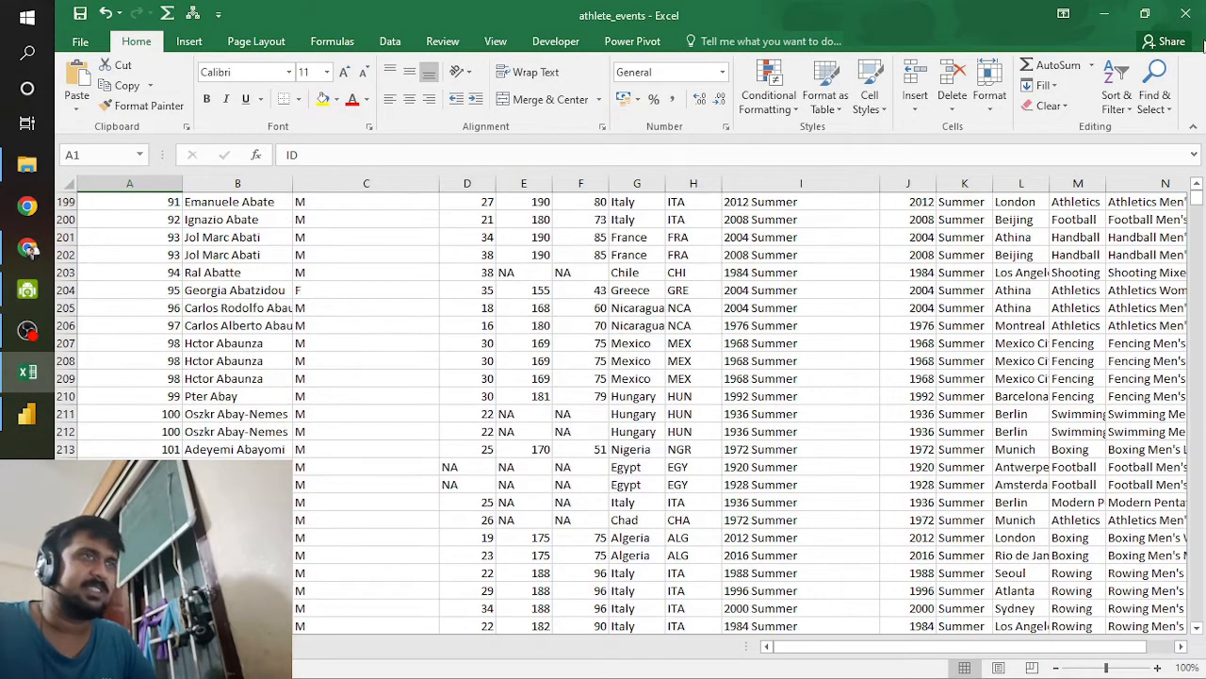
pyautogui.click(1104, 13)
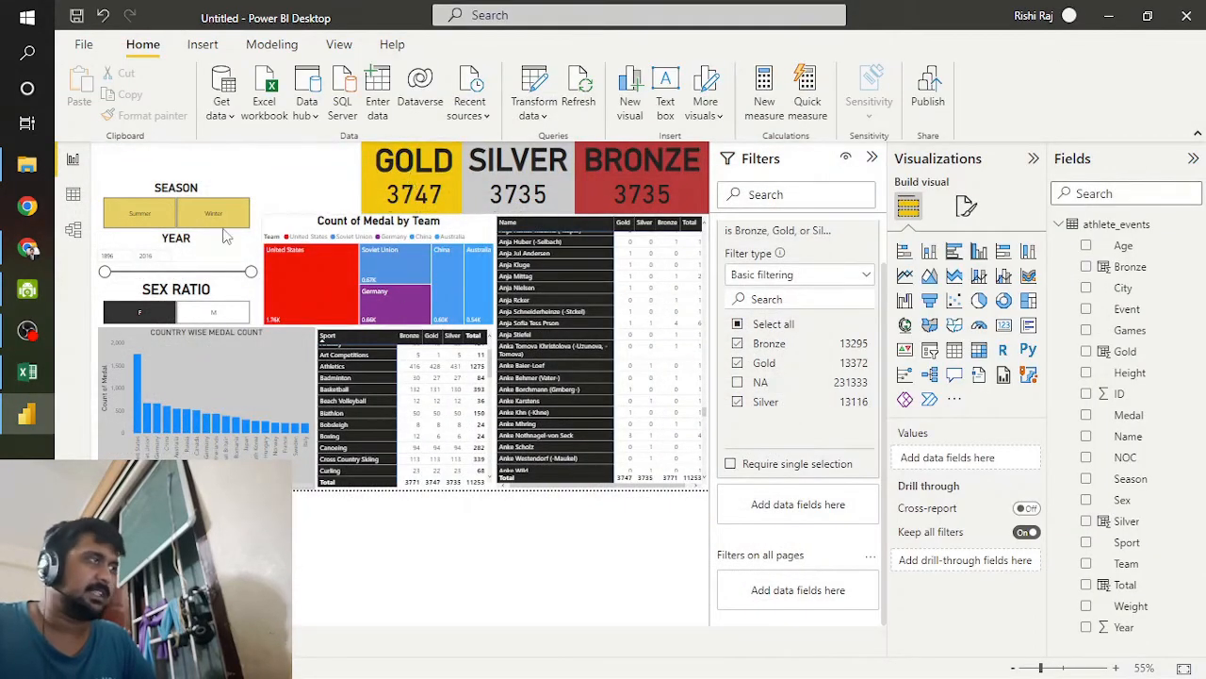
# Step: Move the SEASON slicer beside the GOLD card and resize it to fill the gap, with Summer stacked above Winter
pyautogui.moveTo(226, 176); pyautogui.dragTo(320, 137)
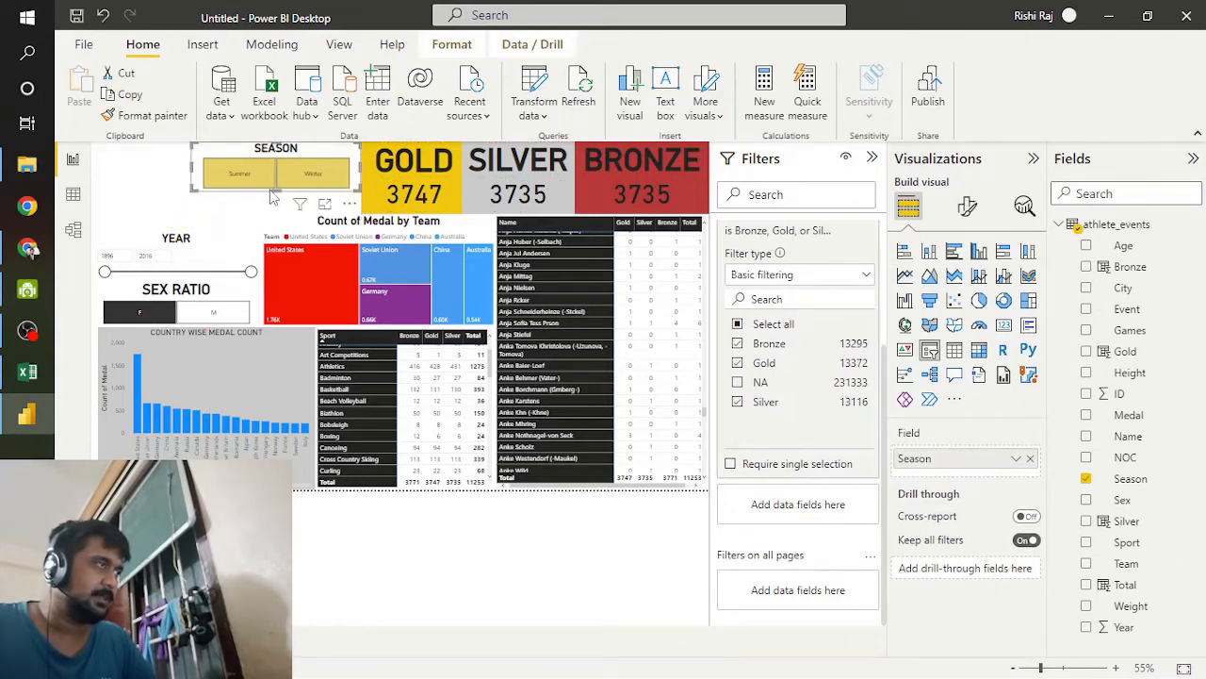
pyautogui.moveTo(273, 193); pyautogui.dragTo(284, 215)
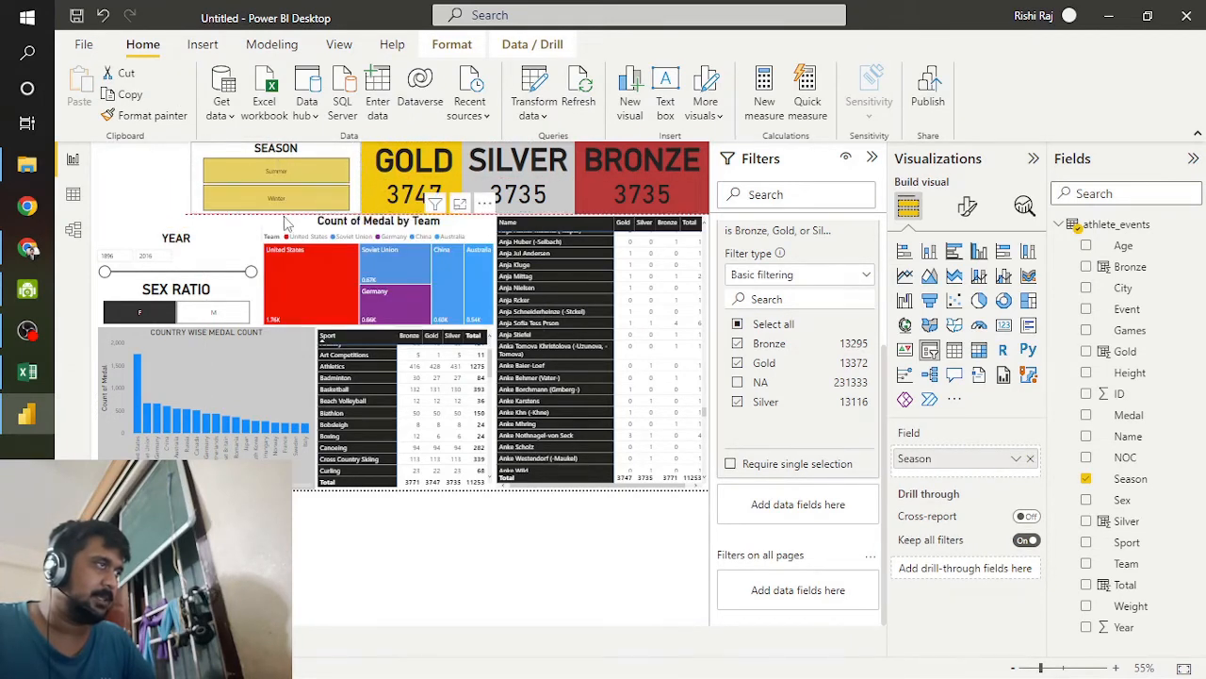
pyautogui.moveTo(192, 178); pyautogui.dragTo(265, 181)
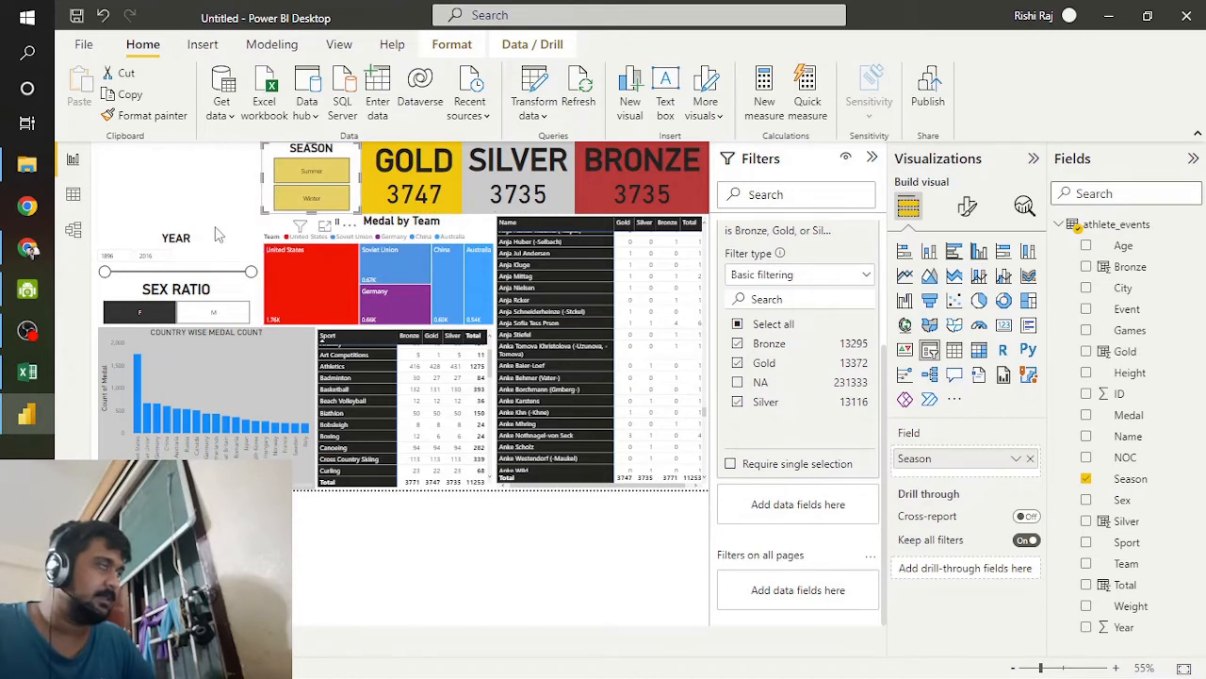
pyautogui.click(189, 187)
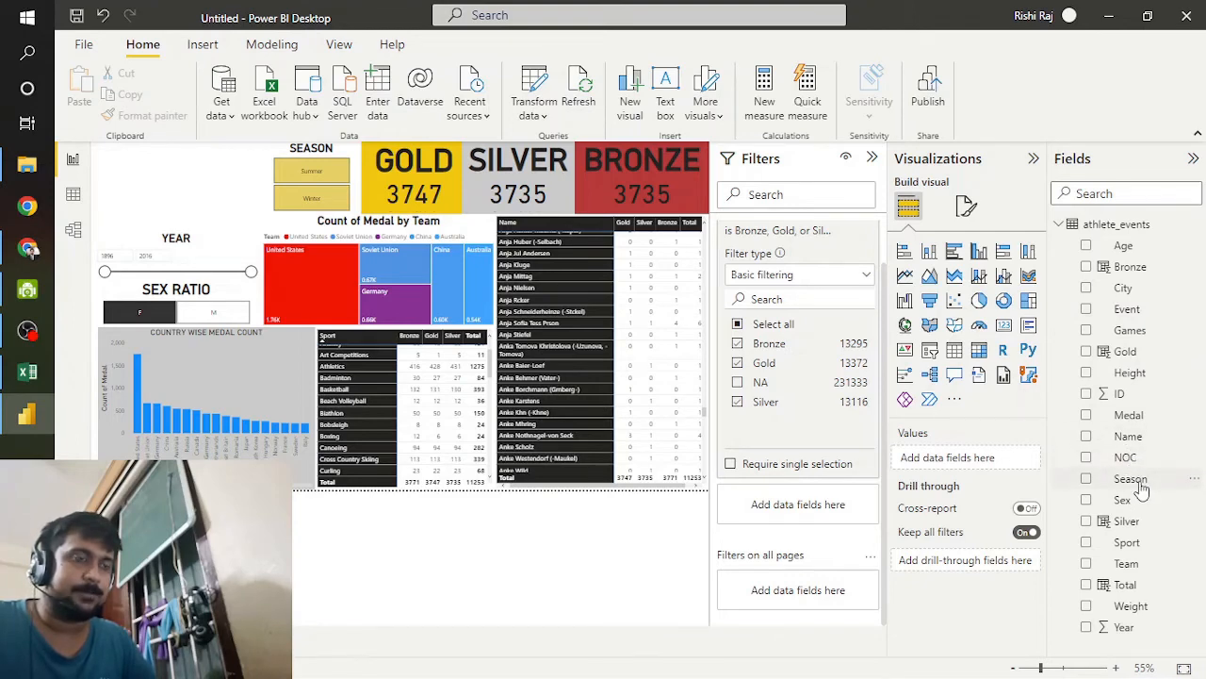
# Step: Look through the athlete_events table's columns in the data view and return to the report view
pyautogui.click(74, 197)
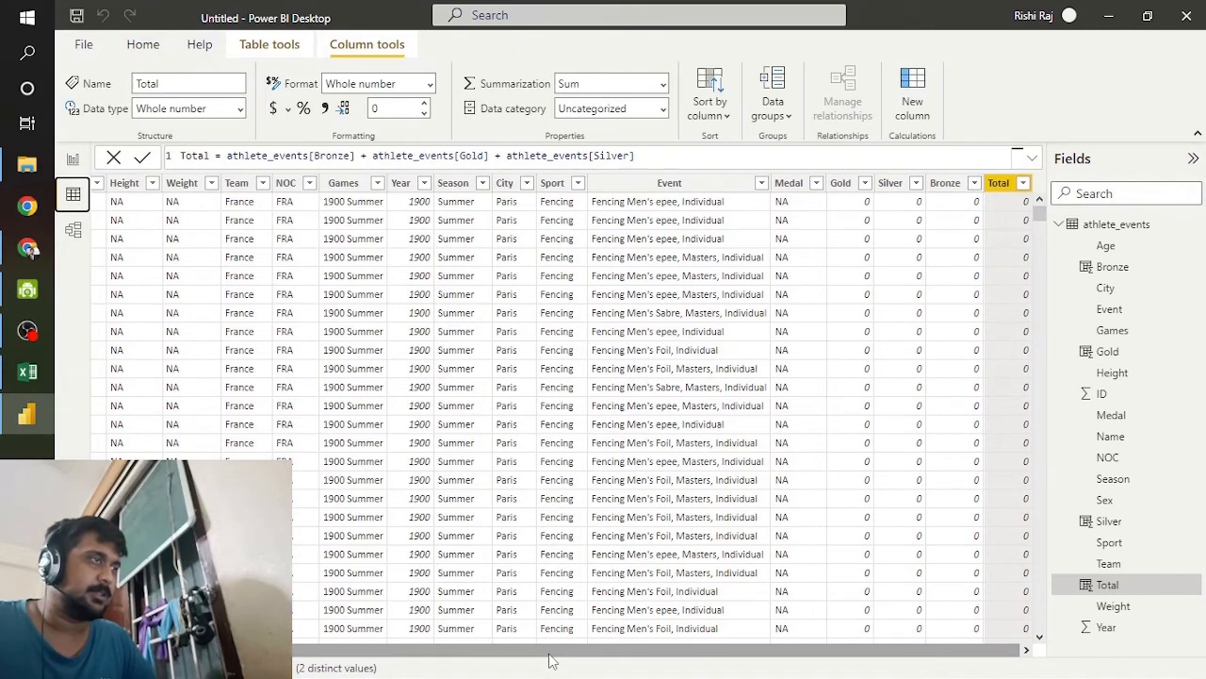
pyautogui.moveTo(549, 654); pyautogui.dragTo(286, 658)
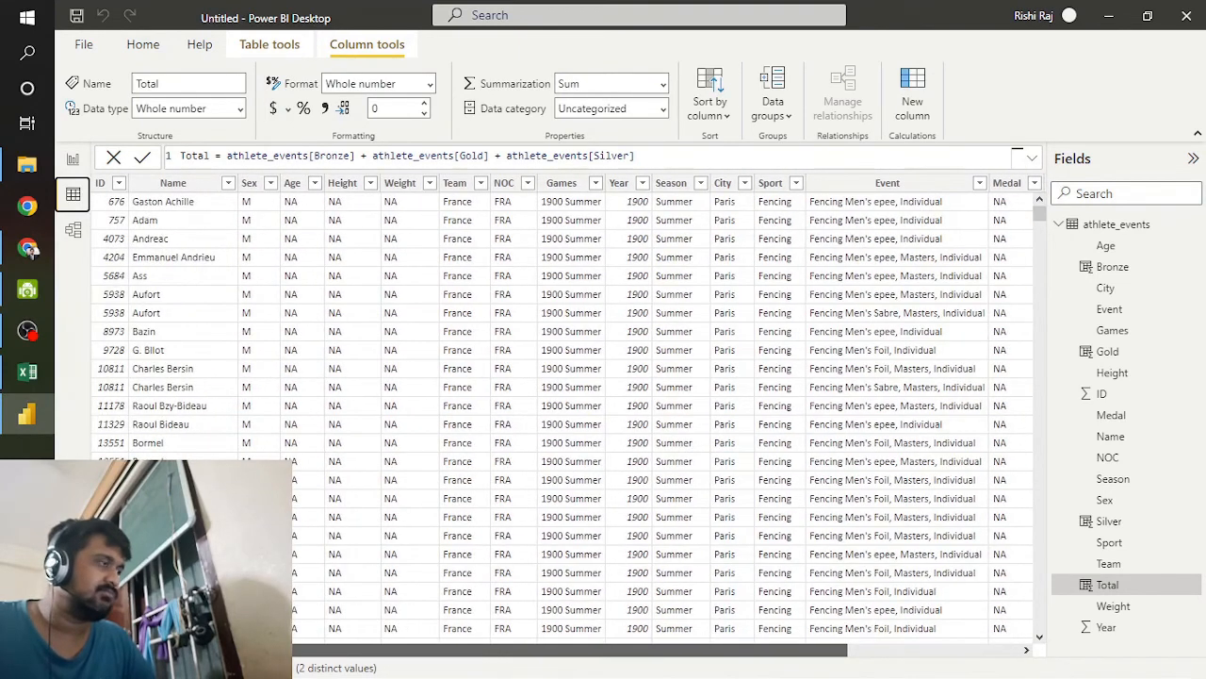
pyautogui.moveTo(594, 651); pyautogui.dragTo(835, 660)
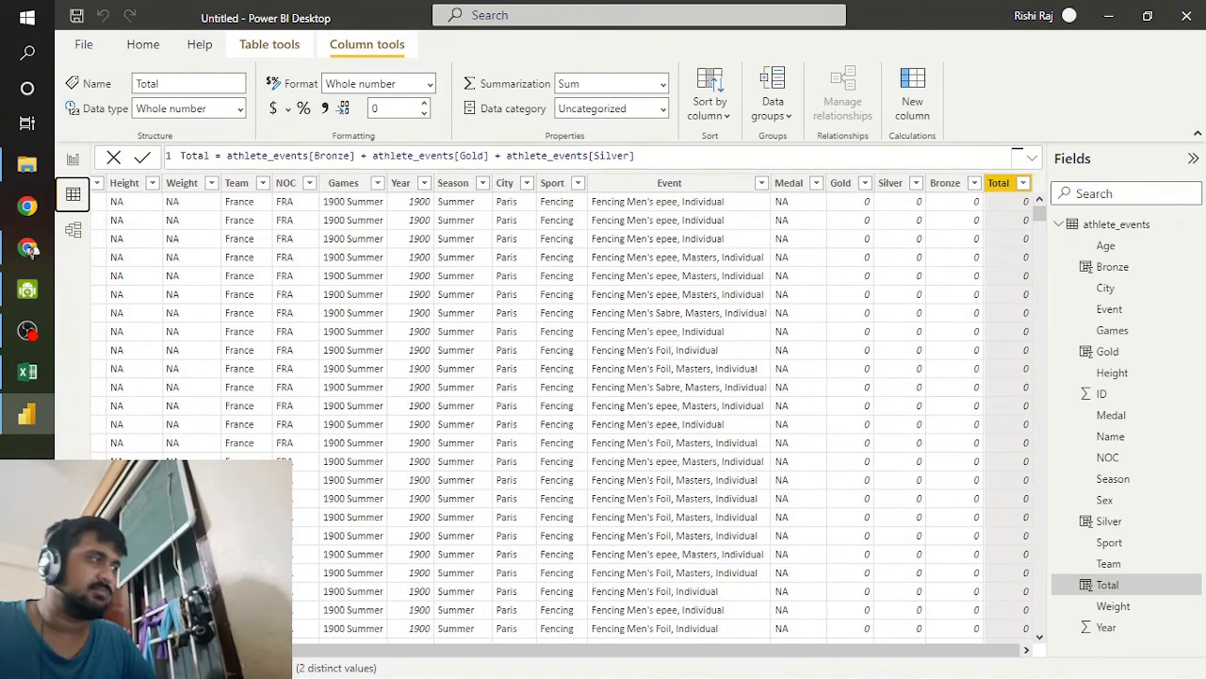
pyautogui.click(31, 418)
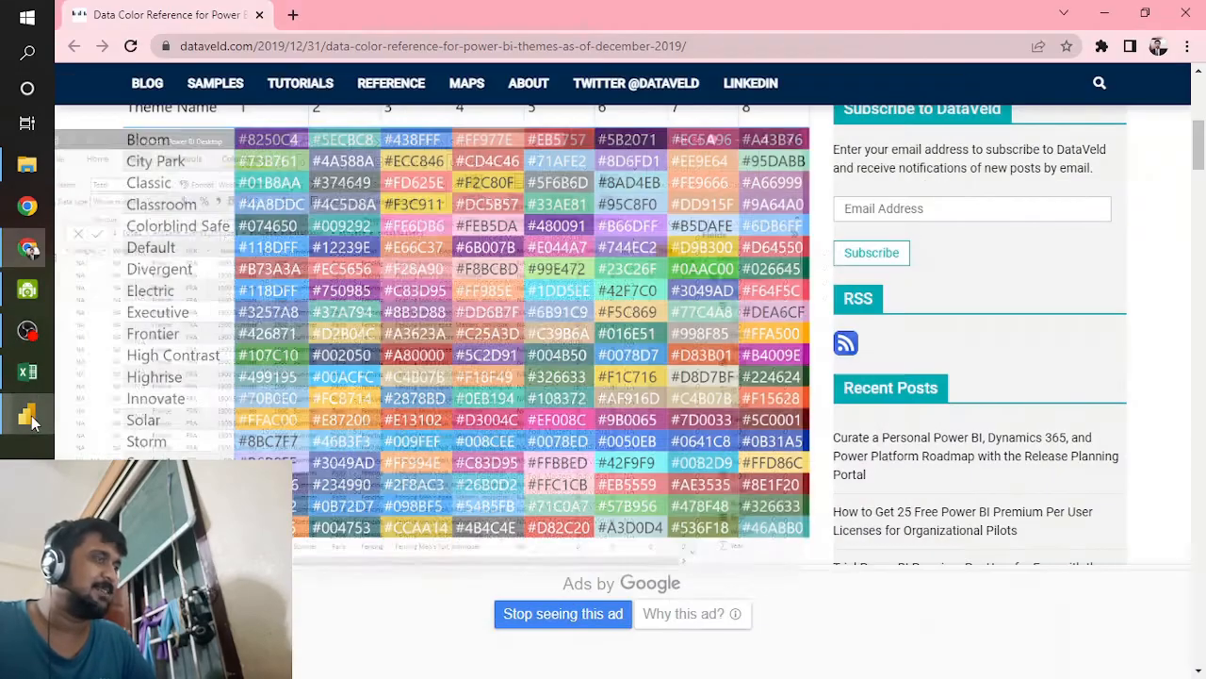
pyautogui.click(31, 417)
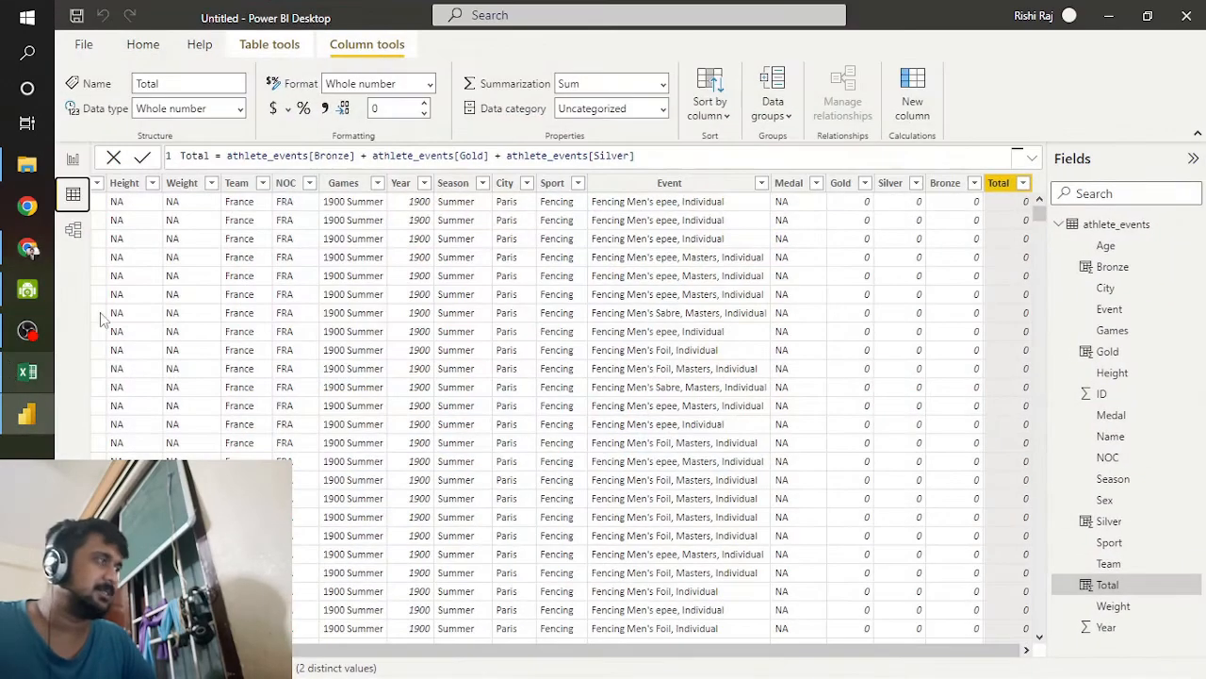
pyautogui.click(72, 159)
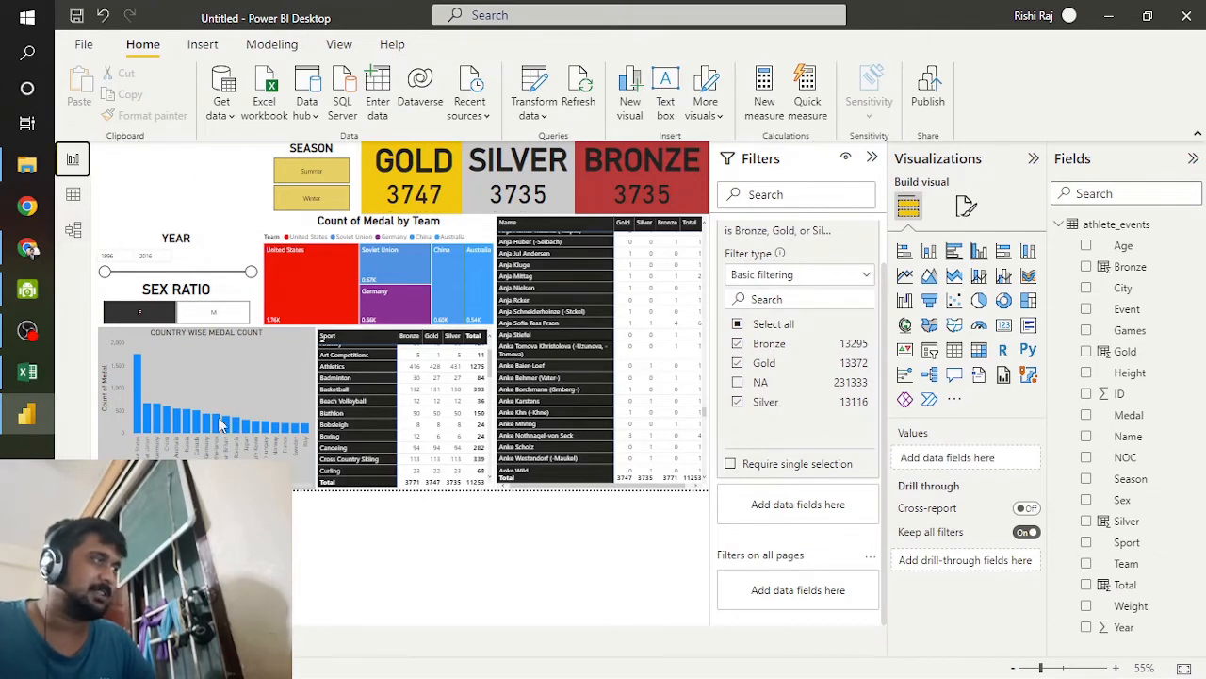
# Step: Switch to Chrome and search Google Images for "olympic" in a new tab
pyautogui.click(28, 247)
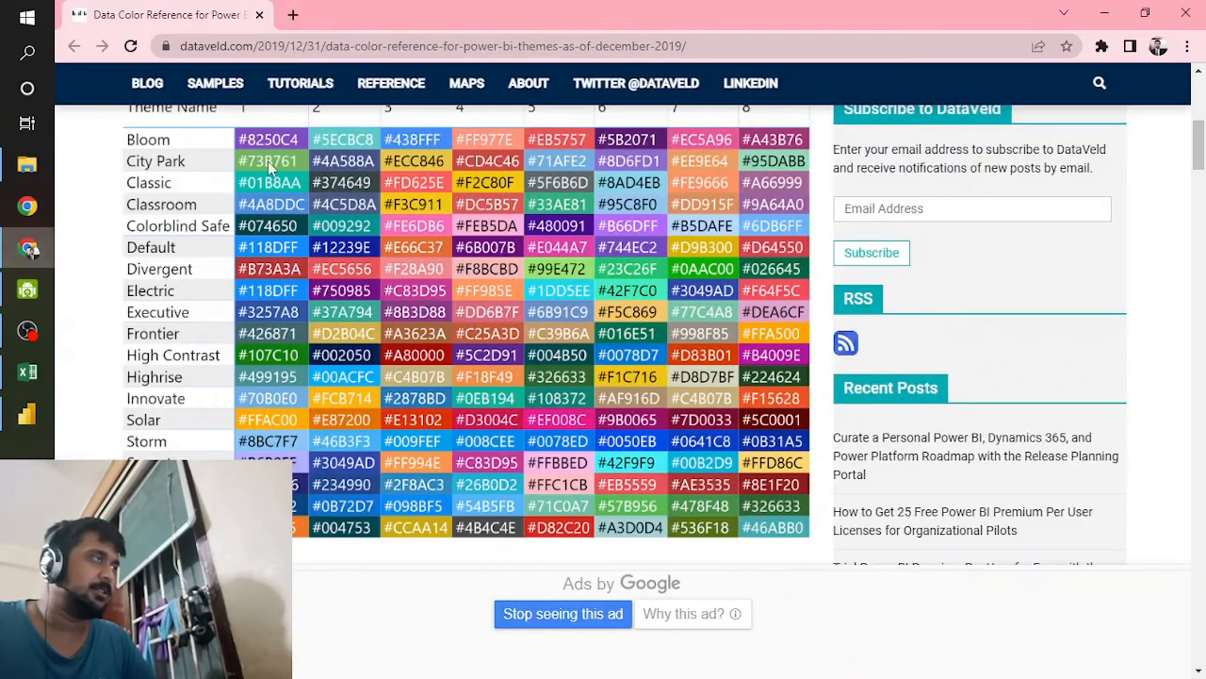
pyautogui.click(293, 14)
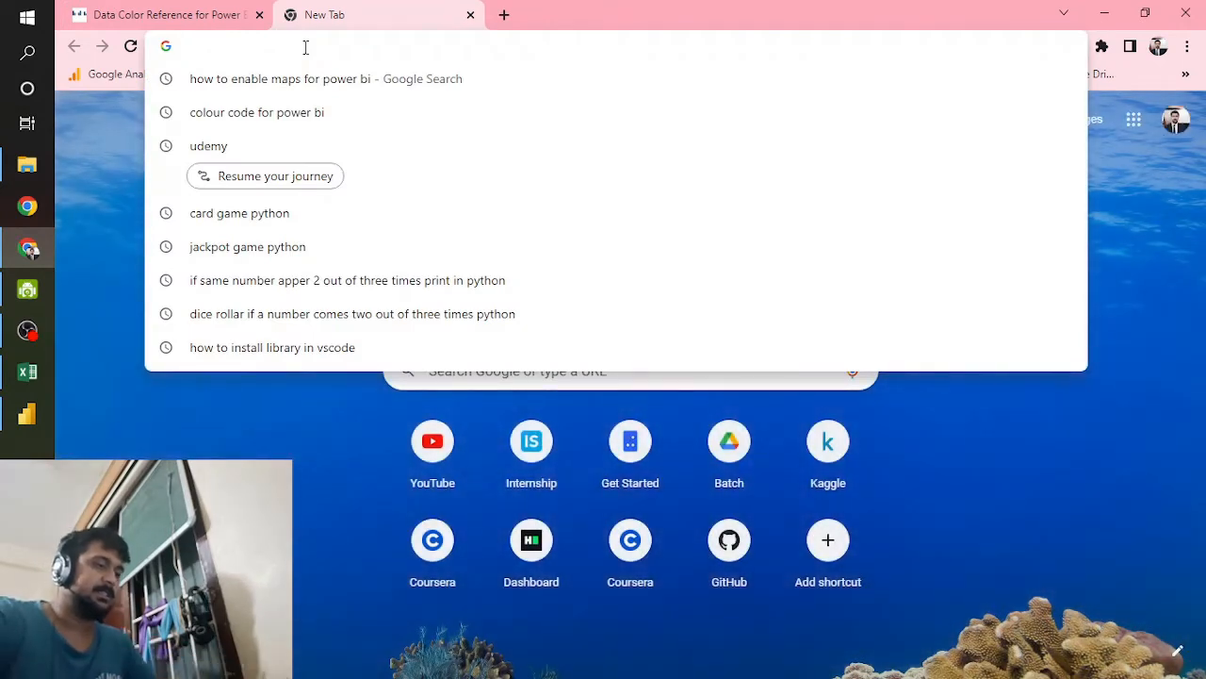
pyautogui.write('OYLMIC')
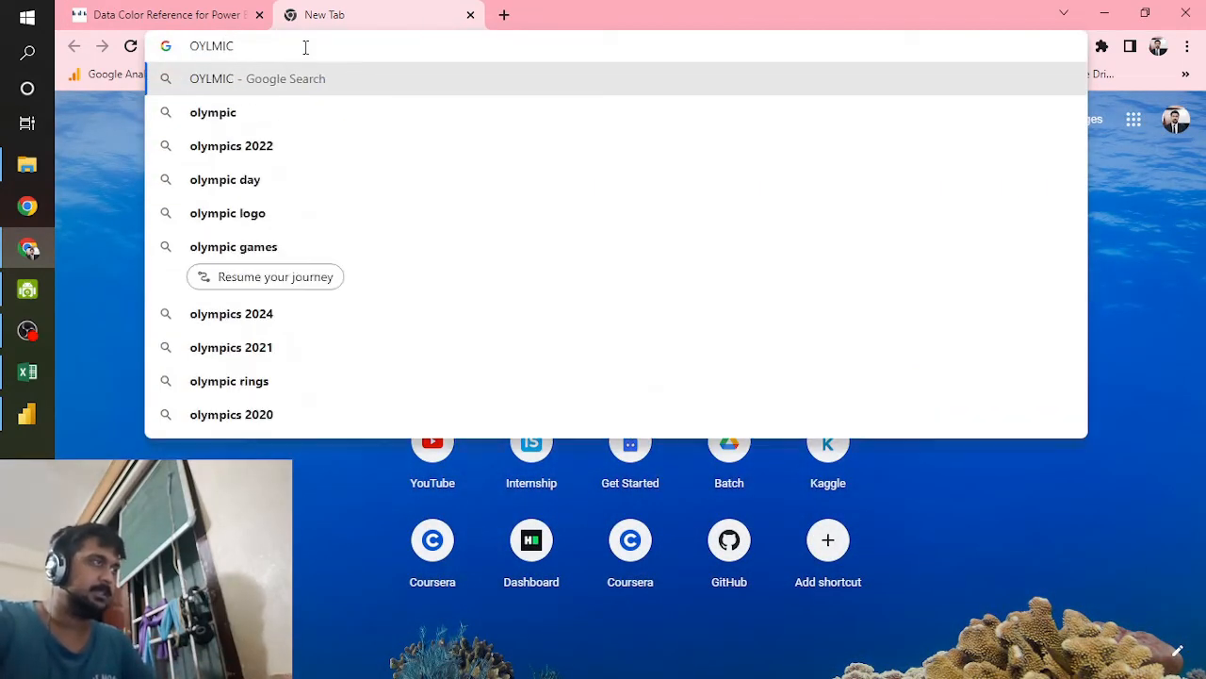
pyautogui.press('Down')
pyautogui.press('Return')
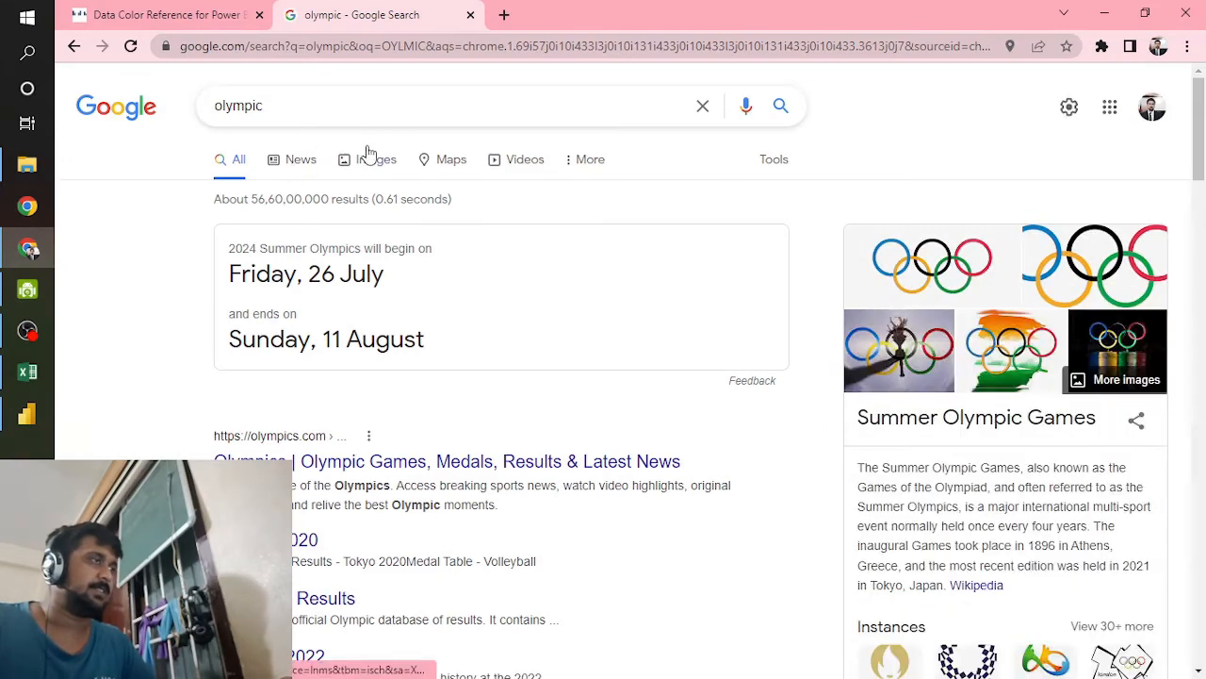
pyautogui.click(367, 161)
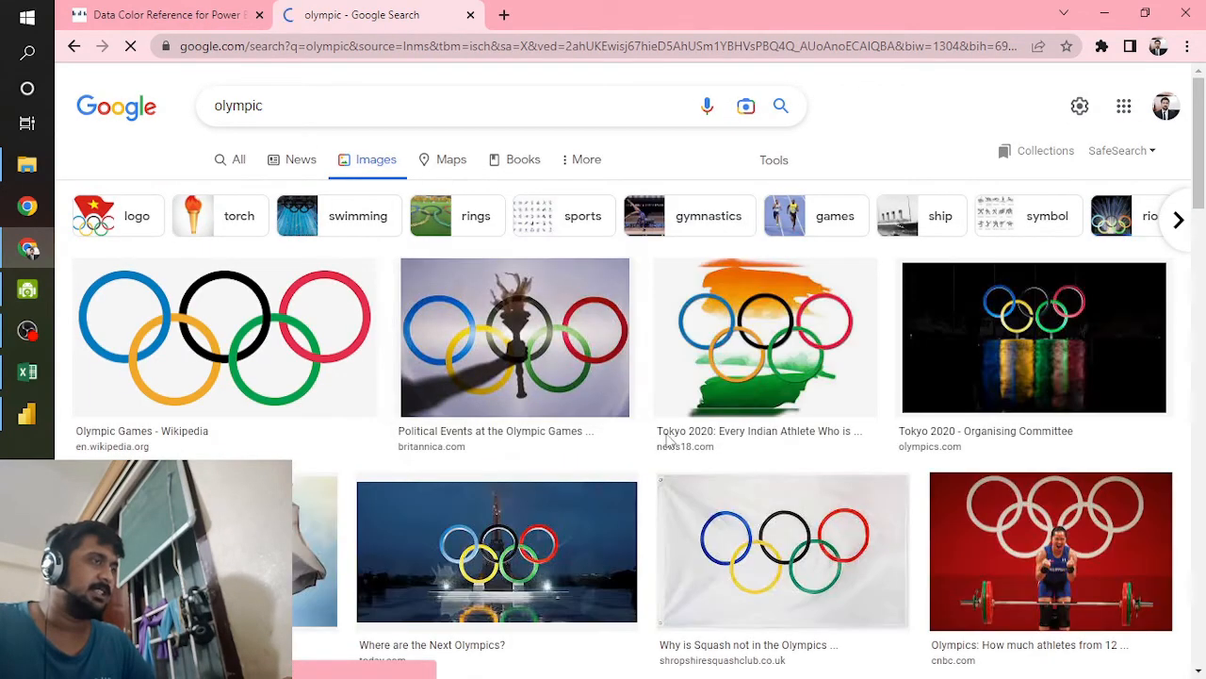
pyautogui.click(779, 381)
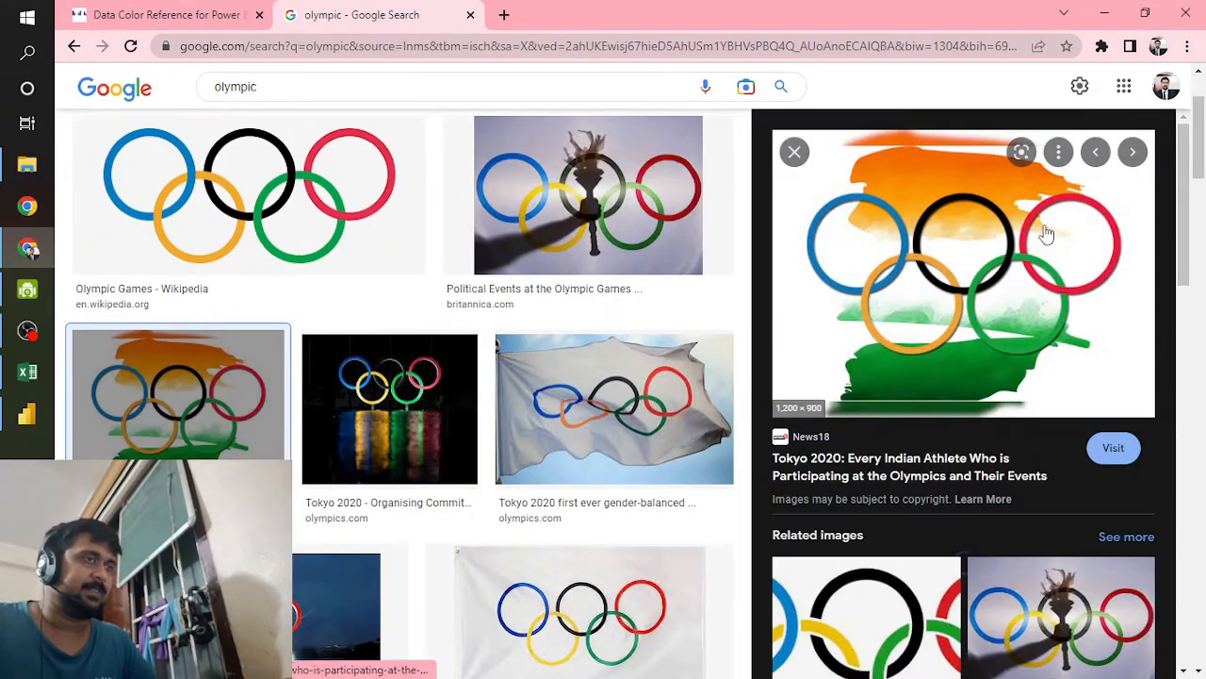
pyautogui.rightClick(1005, 224)
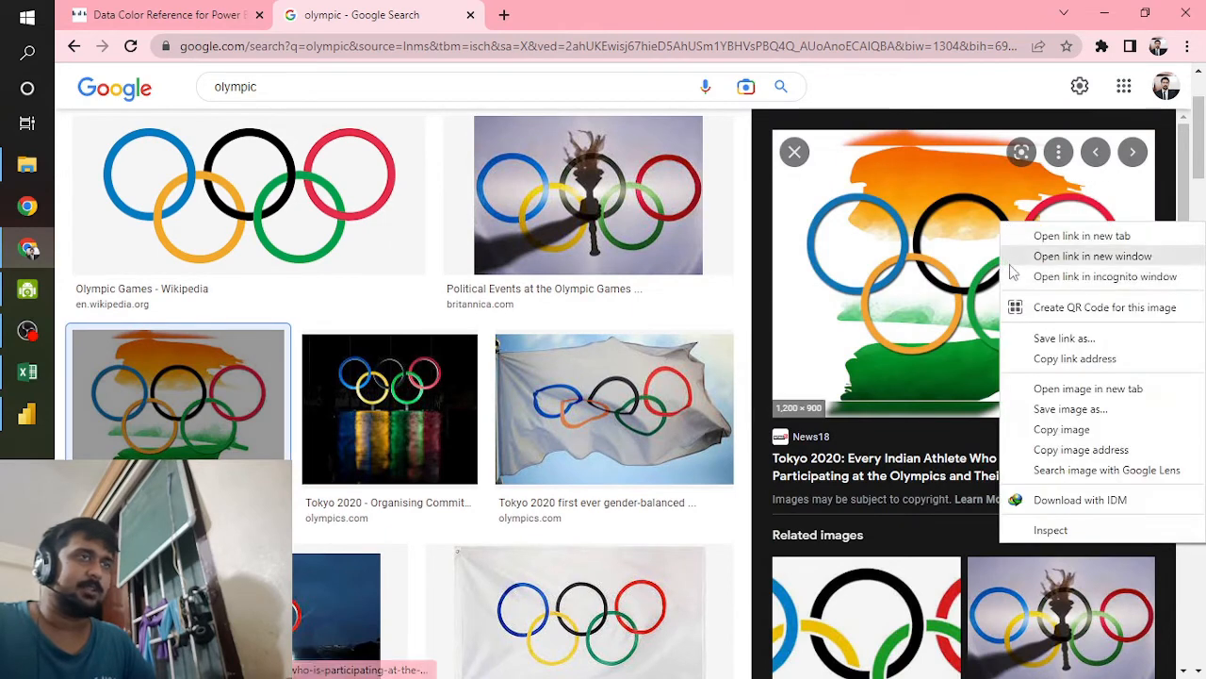
pyautogui.click(1053, 409)
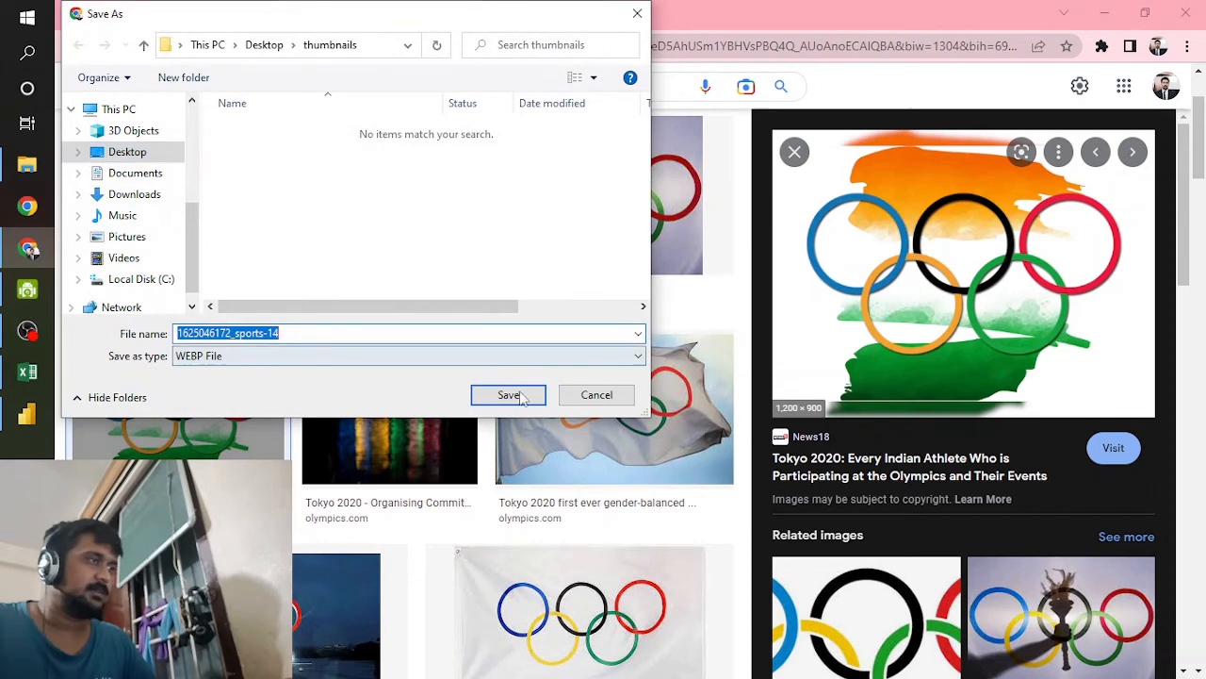
pyautogui.click(508, 395)
# Step: Switch to Power BI and try to insert the downloaded Tokyo 2020 image, looking through the Desktop folders for it
pyautogui.click(27, 413)
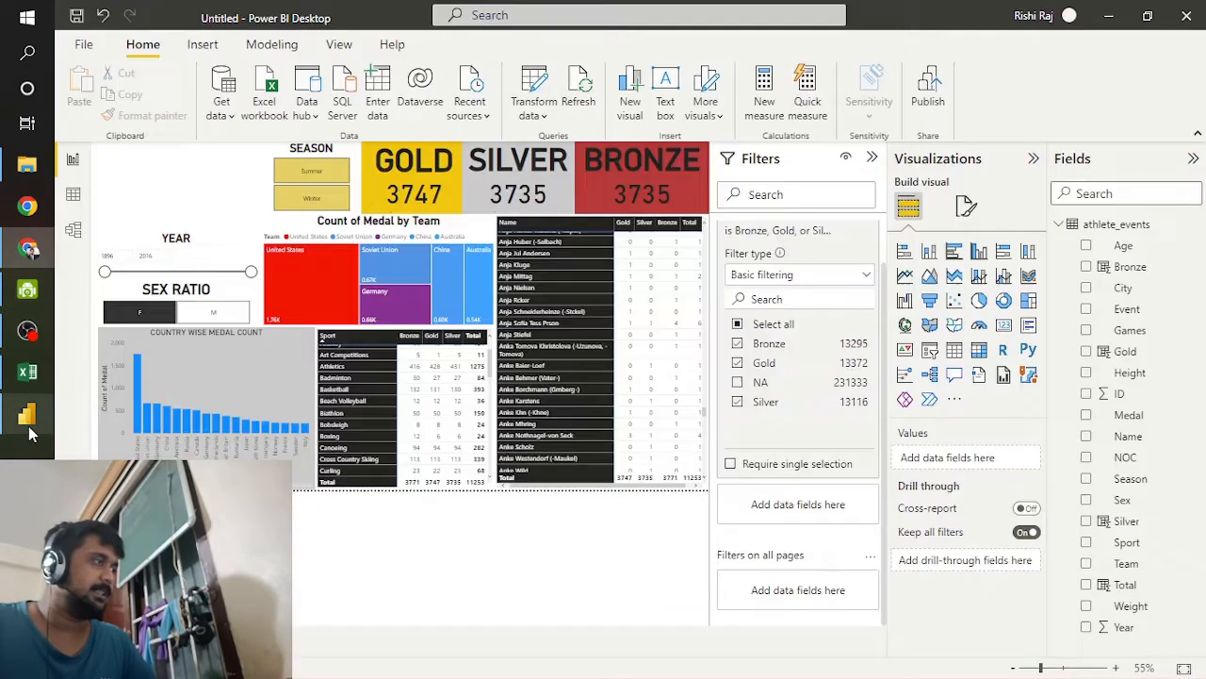
pyautogui.click(203, 45)
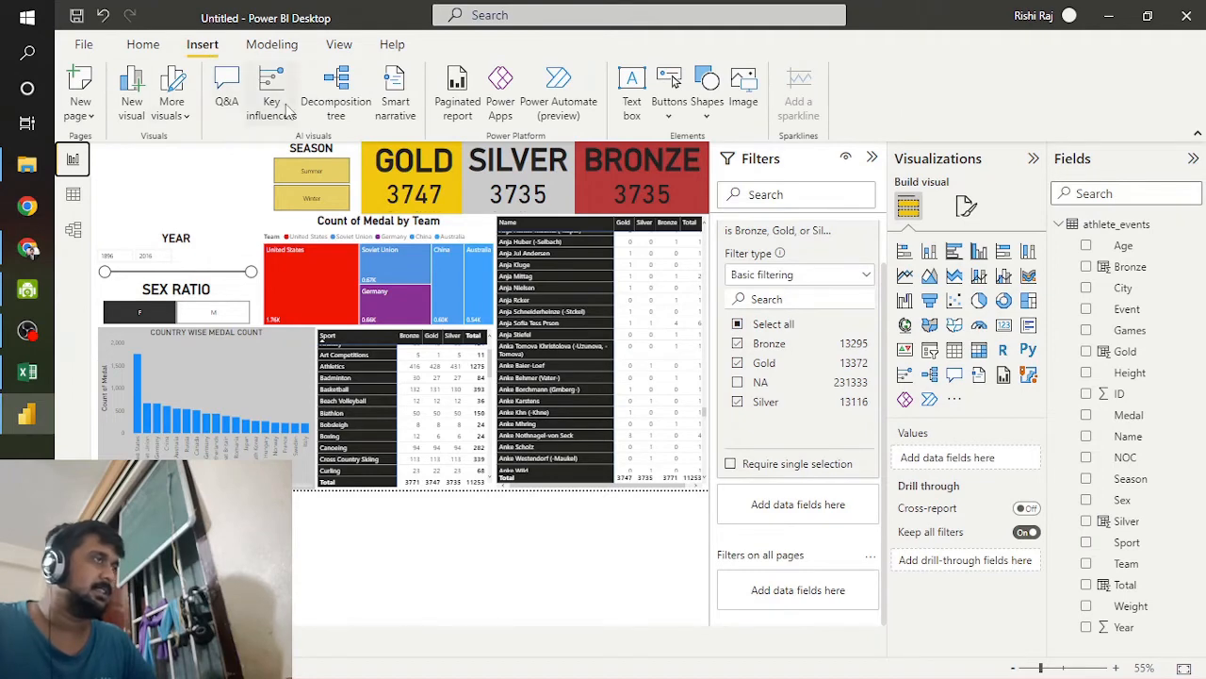
pyautogui.click(84, 44)
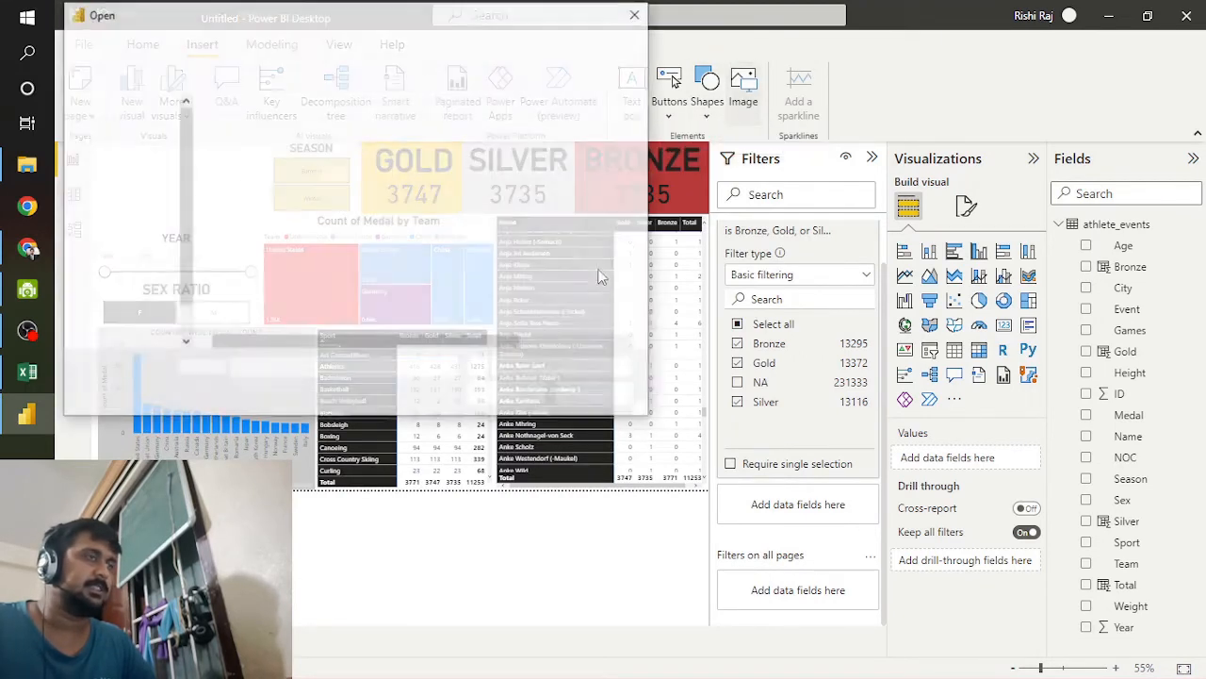
pyautogui.click(138, 334)
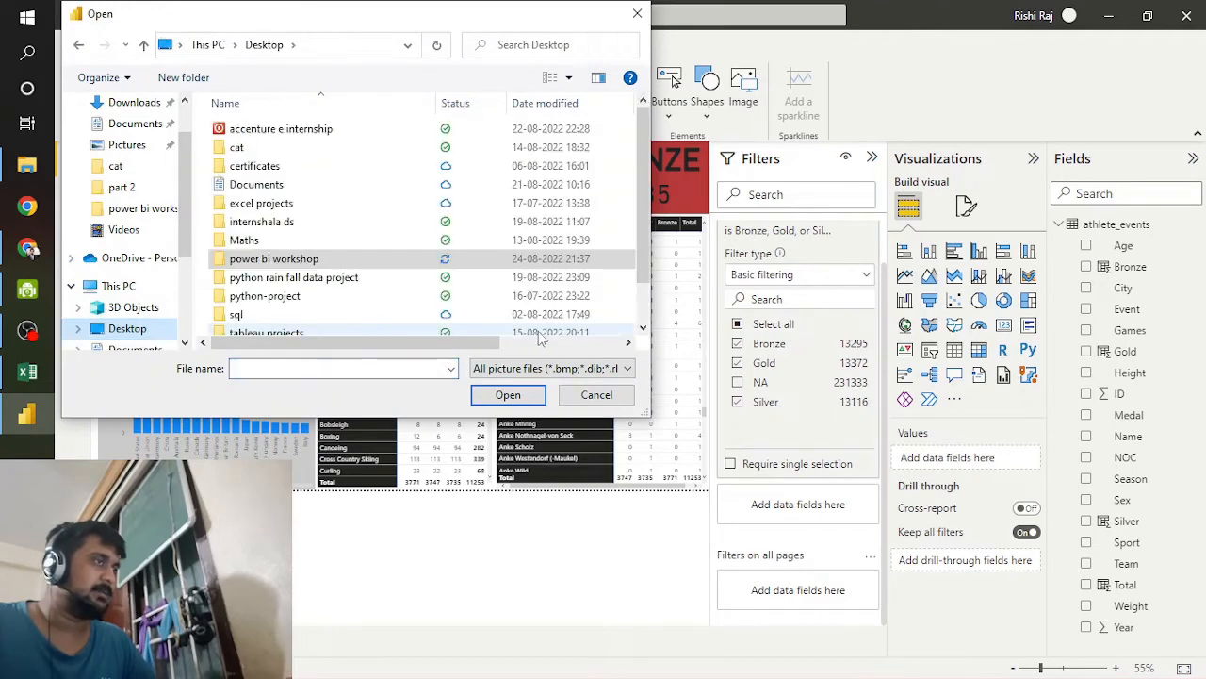
pyautogui.scroll(-1, 311, 273)
pyautogui.scroll(1, 314, 302)
pyautogui.scroll(-1, 316, 307)
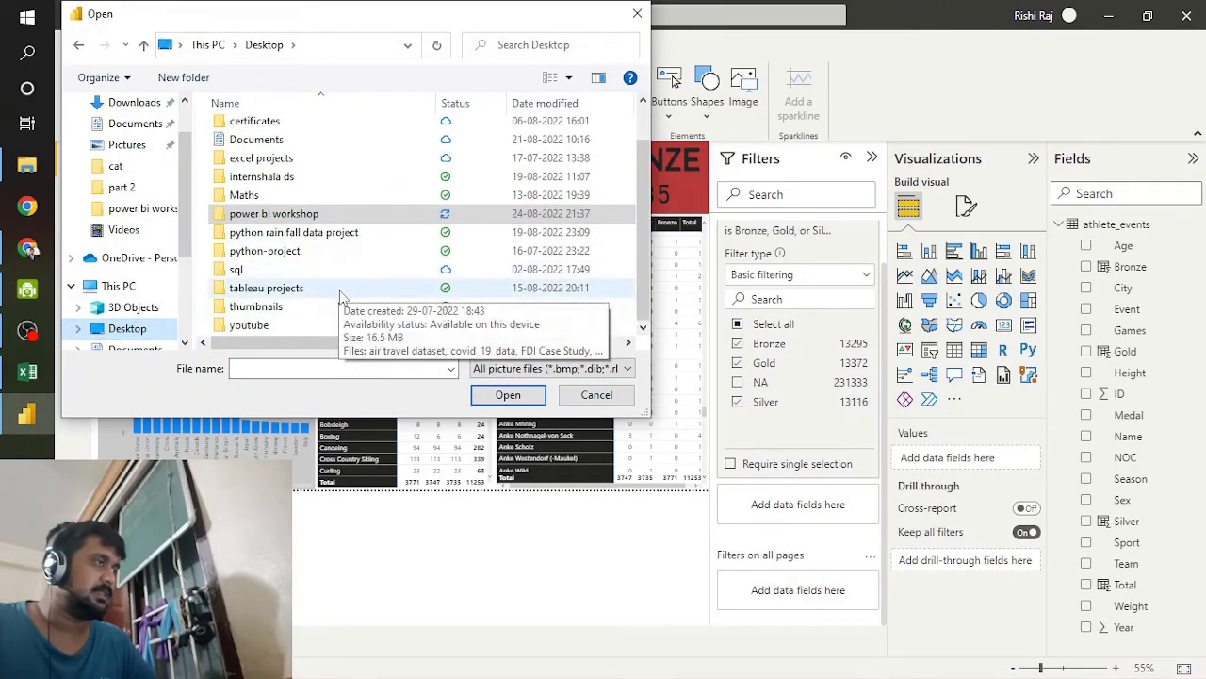
pyautogui.scroll(1, 325, 315)
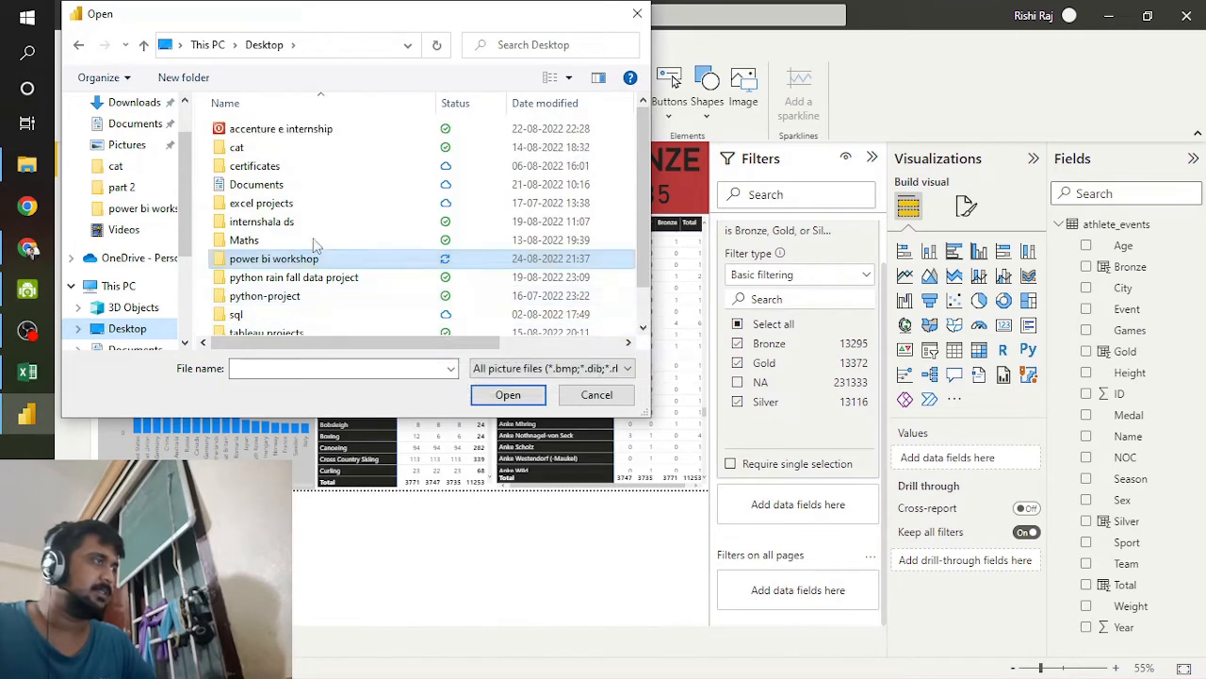
pyautogui.click(638, 13)
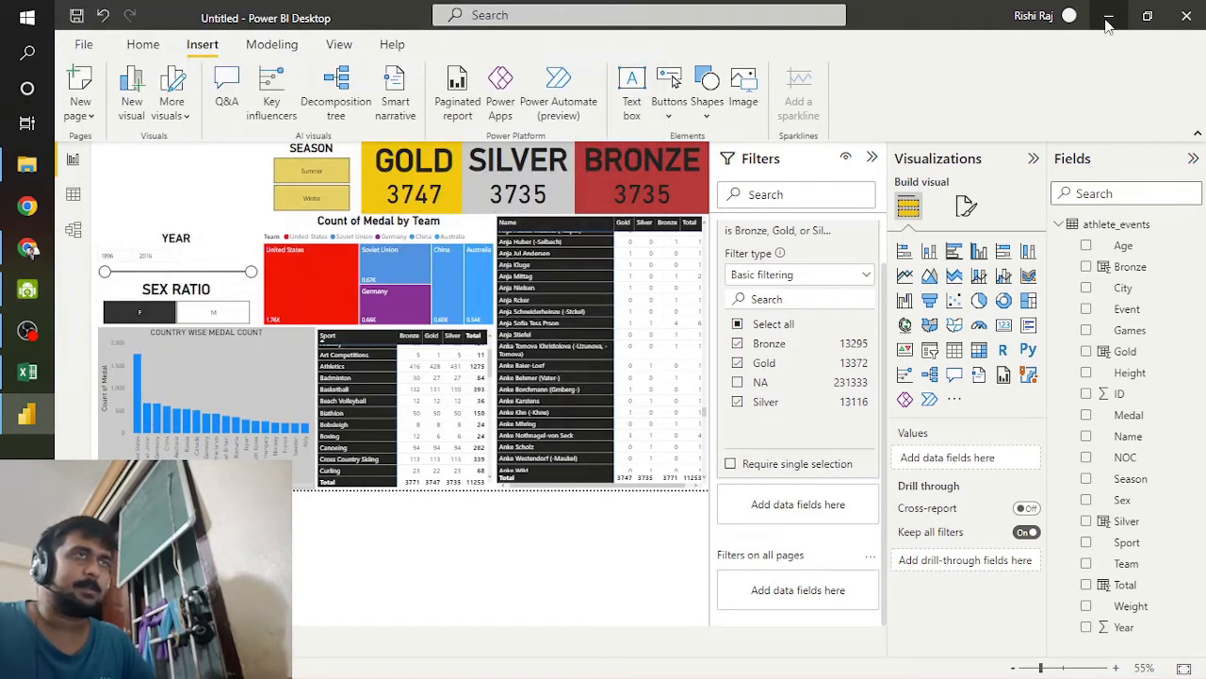
# Step: Return to Chrome, try to save the Tokyo 2020 image in another file type, and check its source page
pyautogui.click(1106, 15)
pyautogui.rightClick(916, 155)
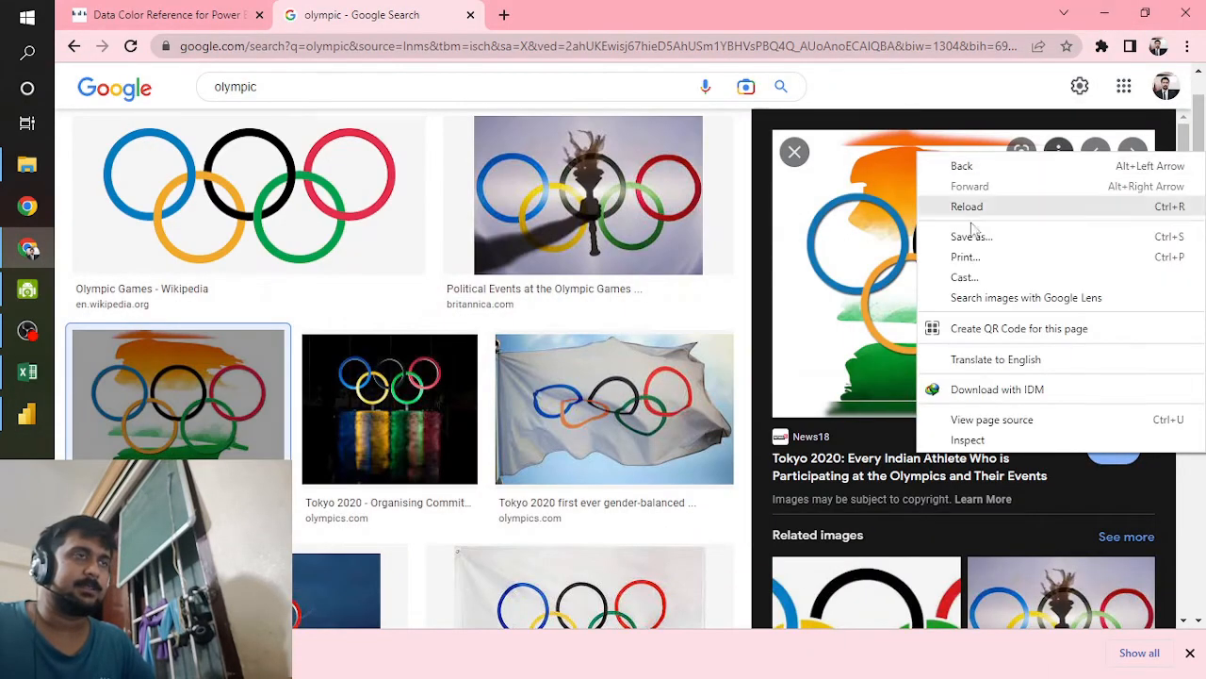
pyautogui.rightClick(867, 318)
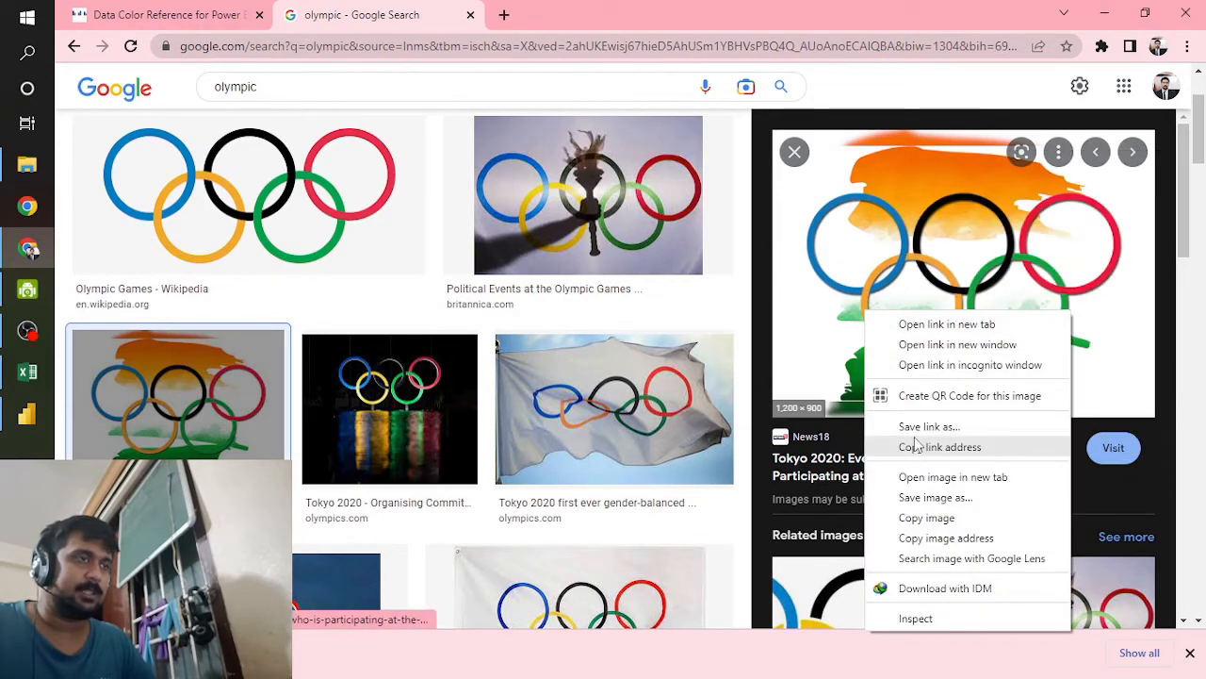
pyautogui.click(915, 497)
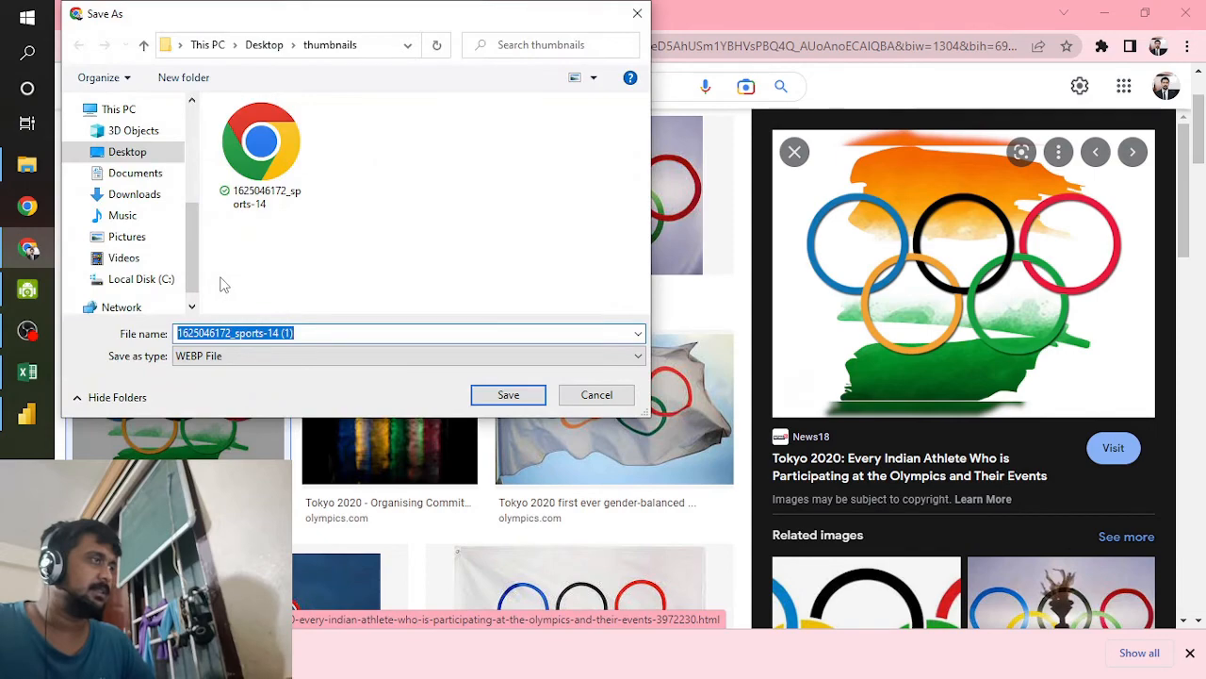
pyautogui.click(263, 360)
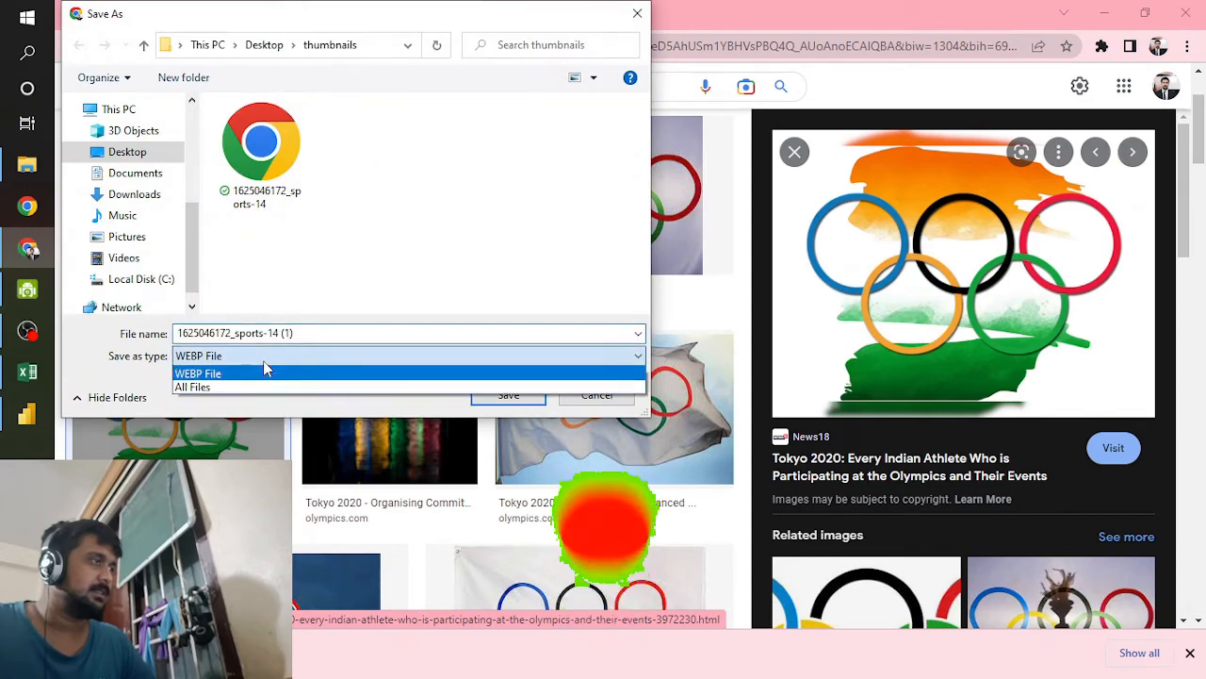
pyautogui.click(509, 352)
pyautogui.click(638, 13)
pyautogui.click(889, 326)
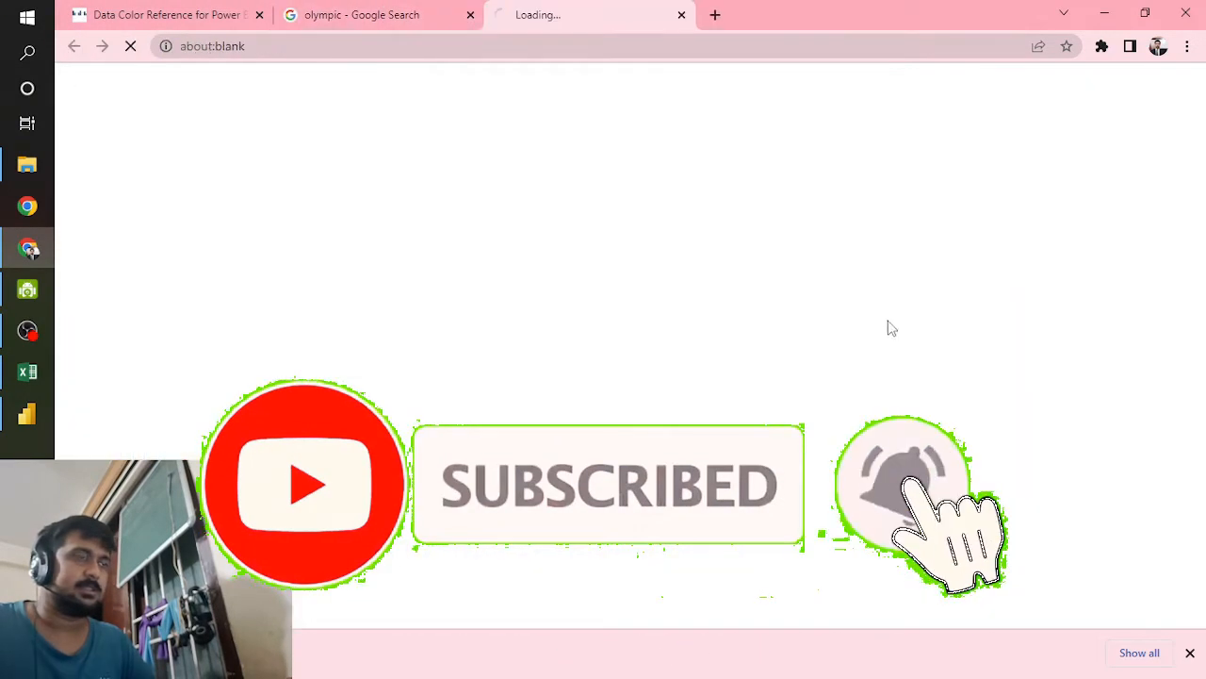
pyautogui.click(681, 14)
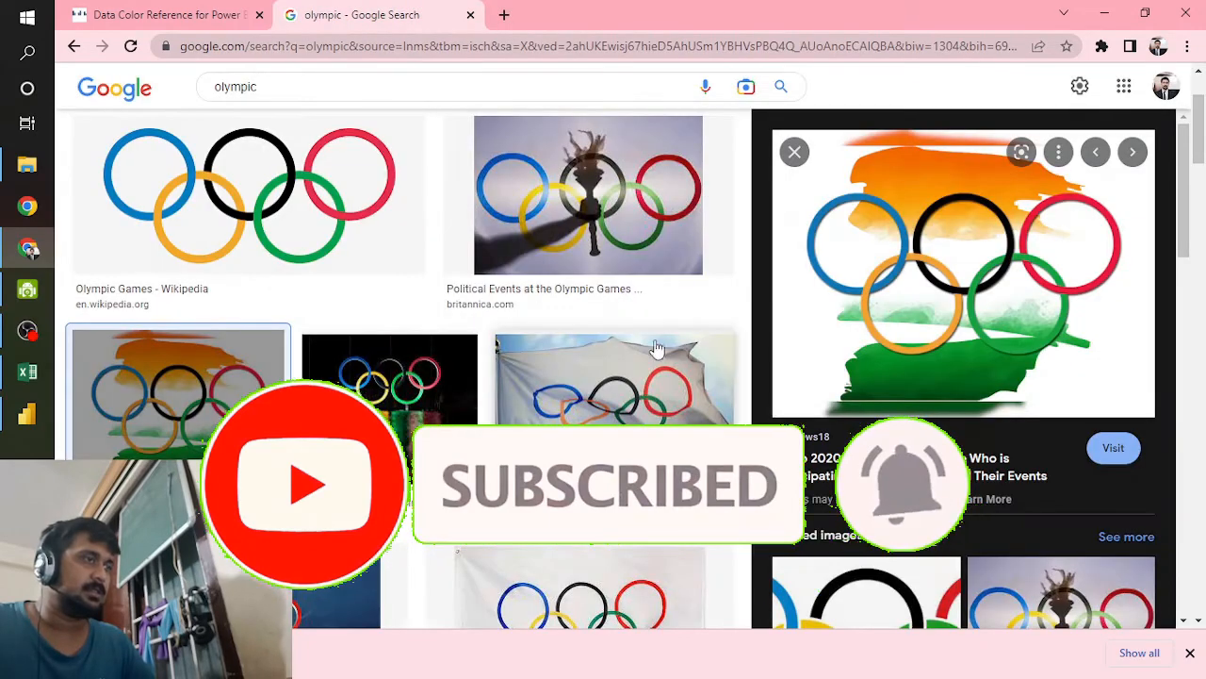
# Step: Preview the Olympic Games image from Wikipedia in the search results and check which file type it would be saved as
pyautogui.scroll(-2, 585, 386)
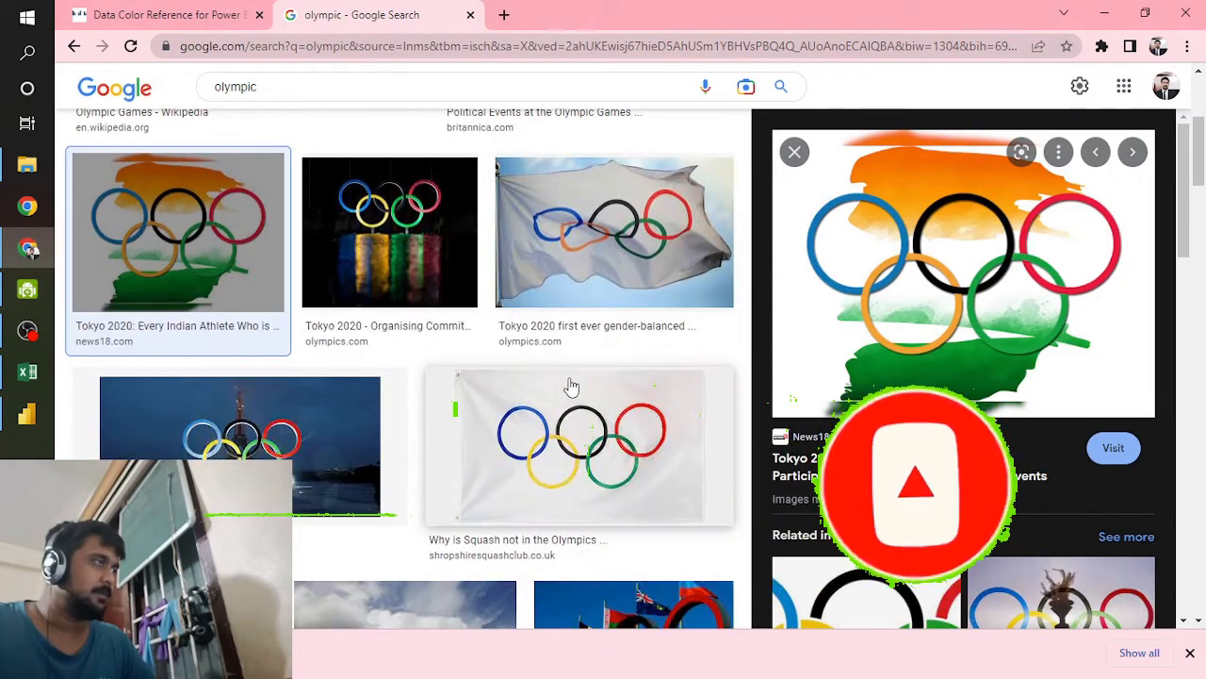
pyautogui.scroll(2, 568, 388)
pyautogui.click(344, 231)
pyautogui.rightClick(931, 276)
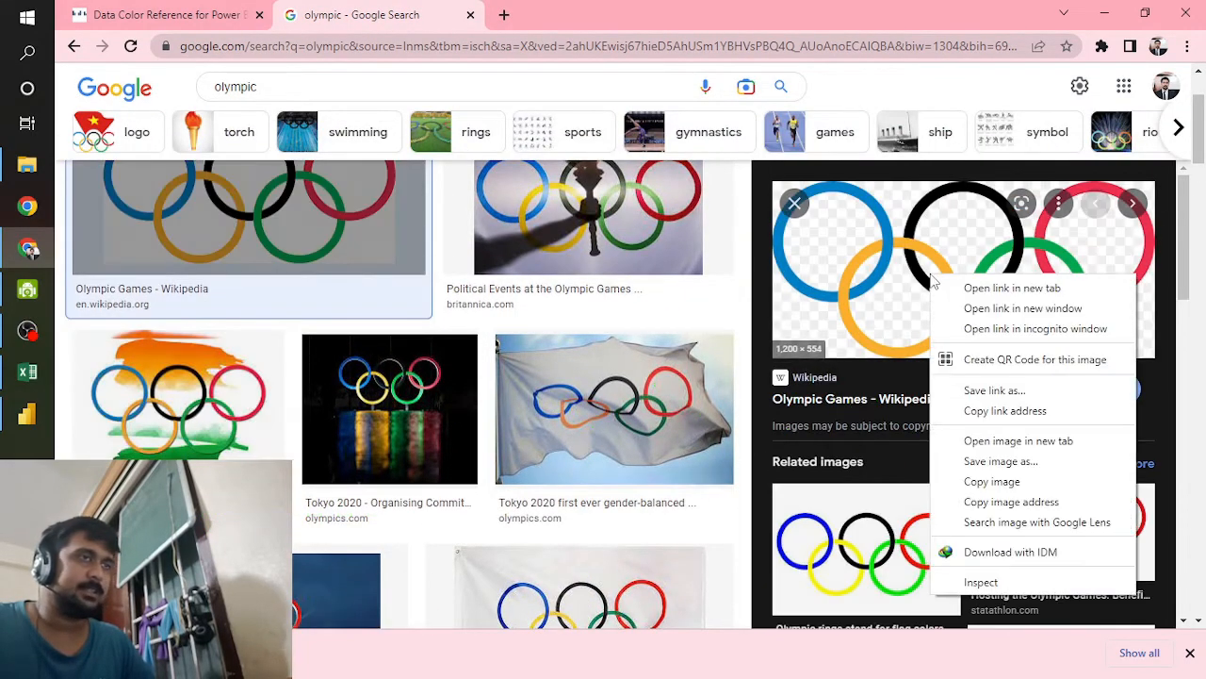
pyautogui.click(975, 462)
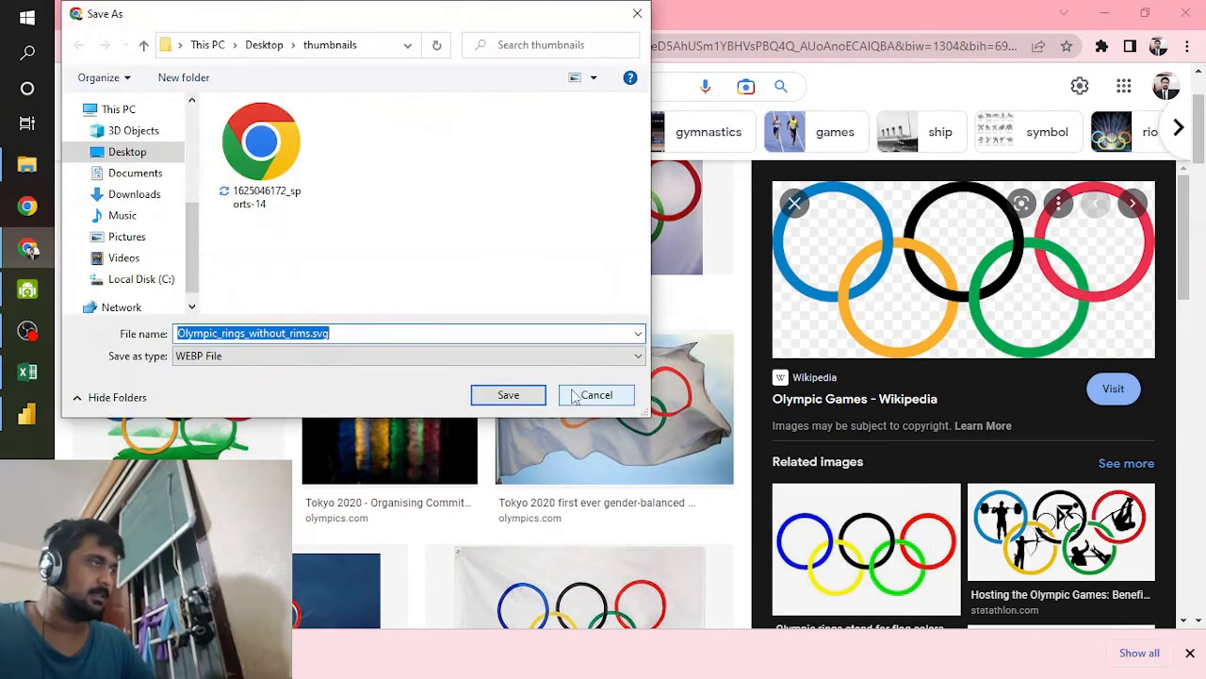
pyautogui.click(594, 395)
# Step: Open the rings picture on its Wikipedia page and save it as PNG image Olympic_rings_without_rims.svg in the thumbnails folder
pyautogui.click(956, 311)
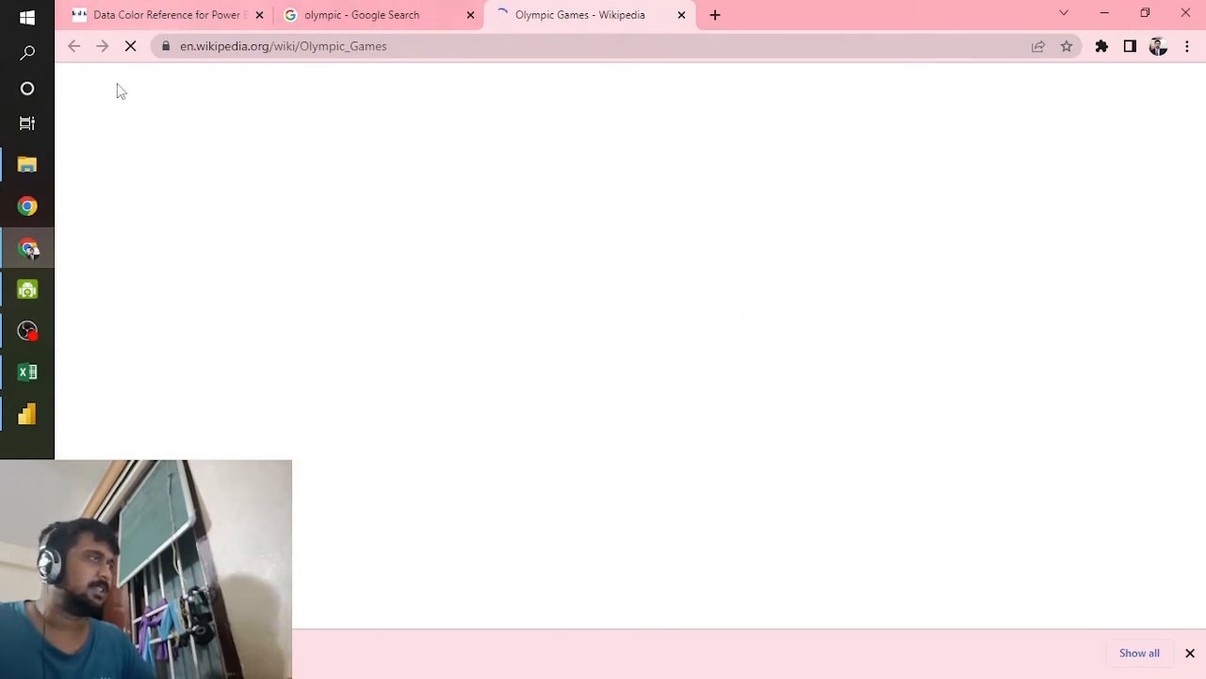
pyautogui.click(1102, 334)
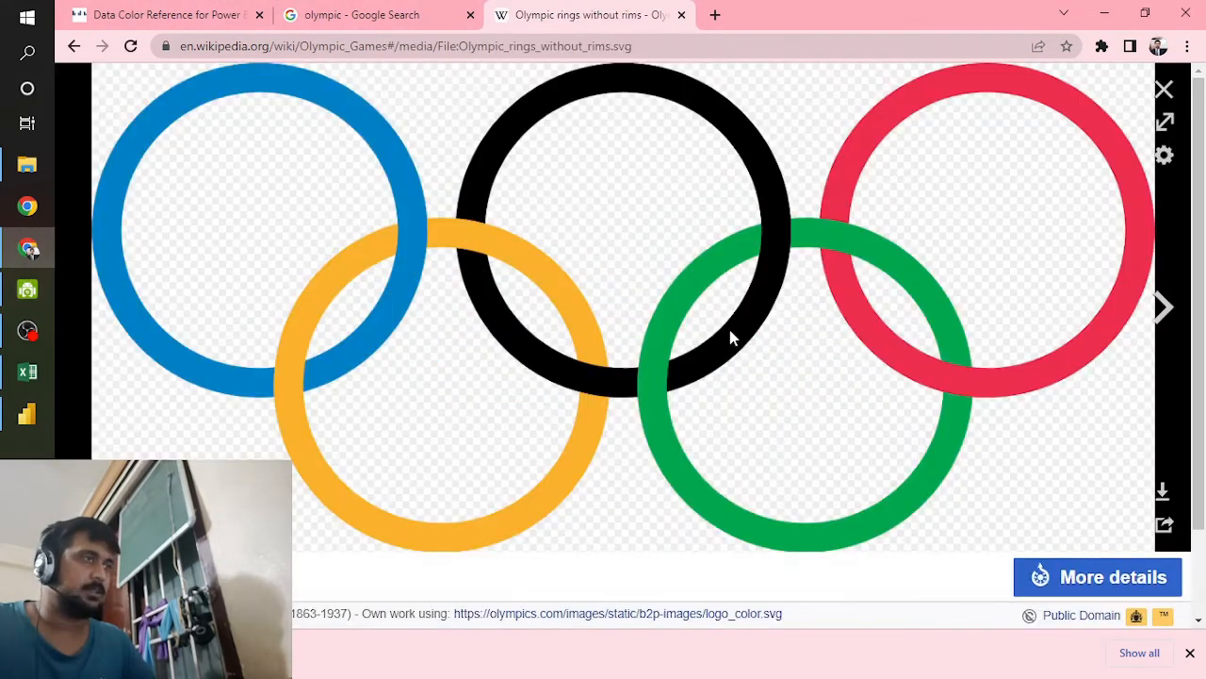
pyautogui.rightClick(731, 333)
pyautogui.click(793, 387)
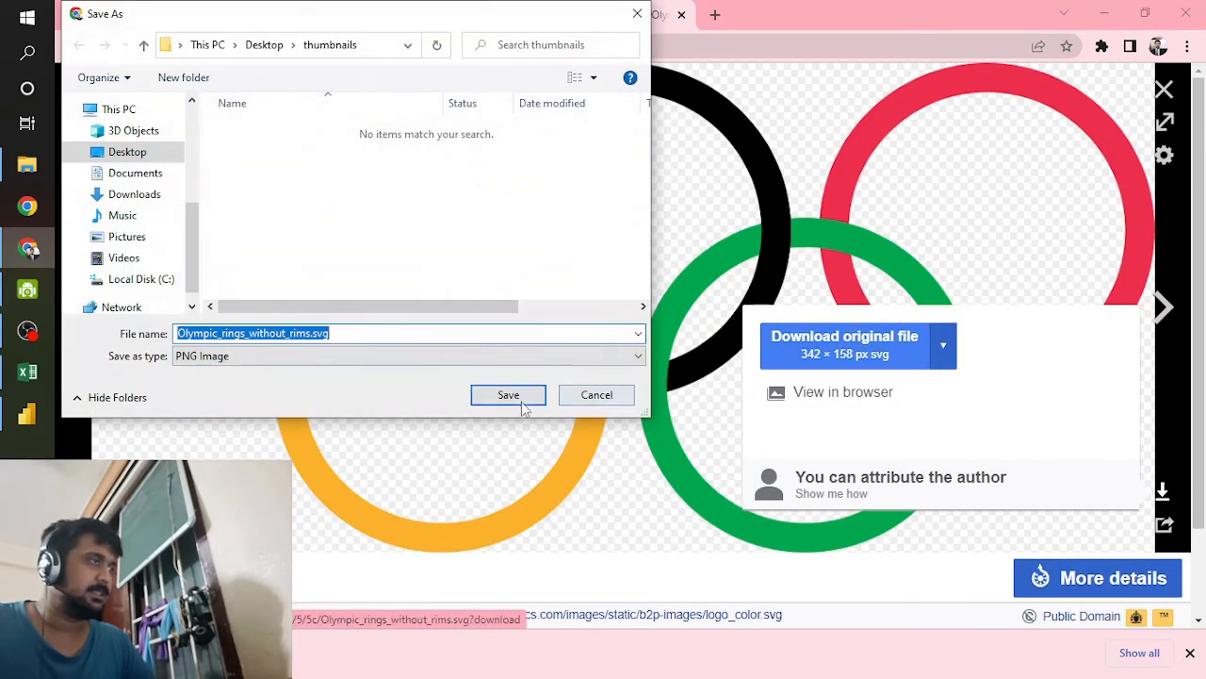
pyautogui.click(508, 395)
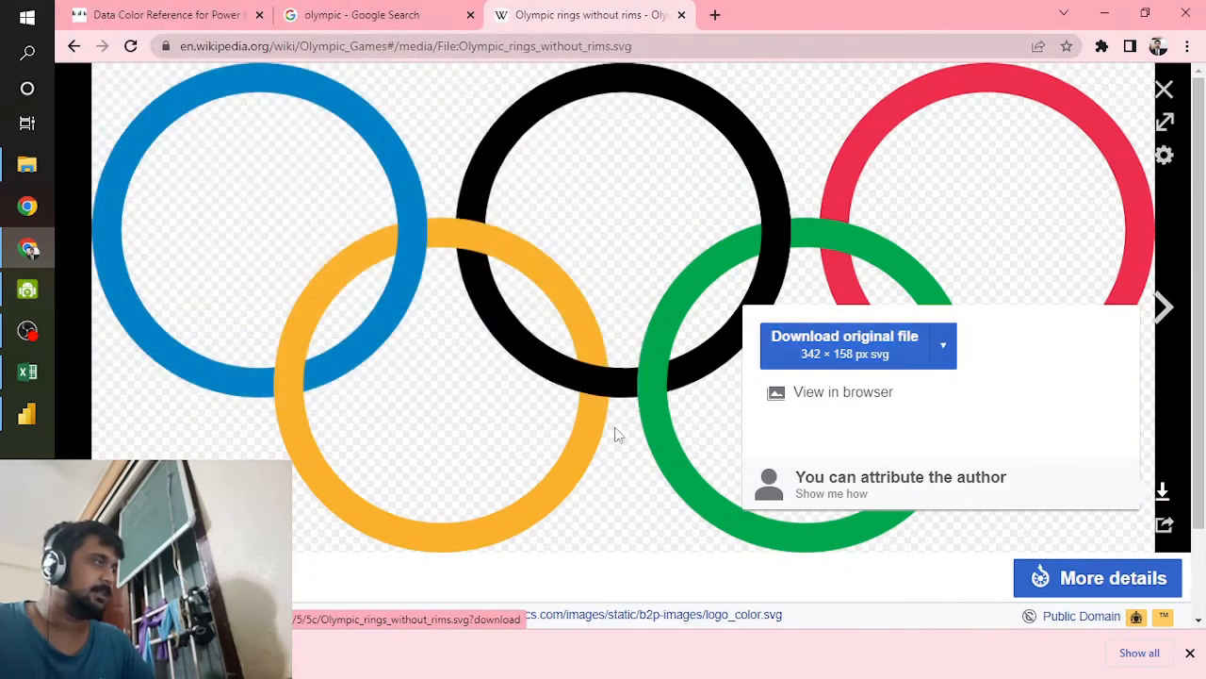
# Step: Switch to Power BI, start inserting an image, and look through the refreshed Desktop folder for the saved rings picture
pyautogui.click(26, 413)
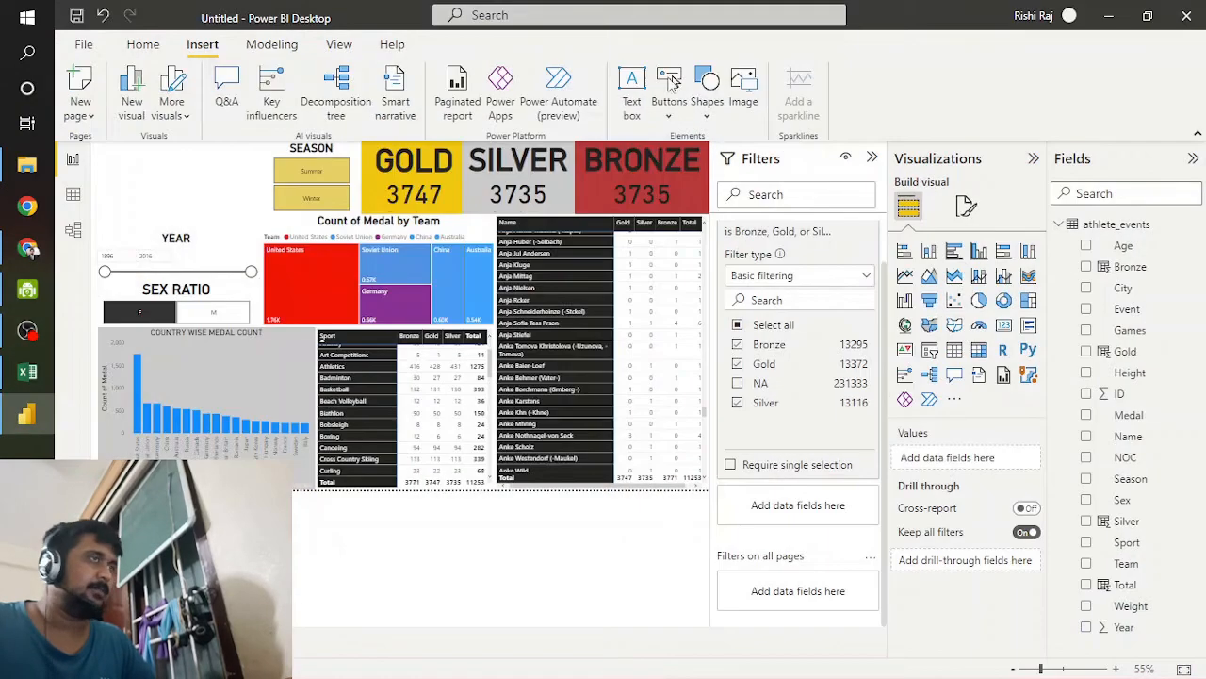
pyautogui.click(744, 90)
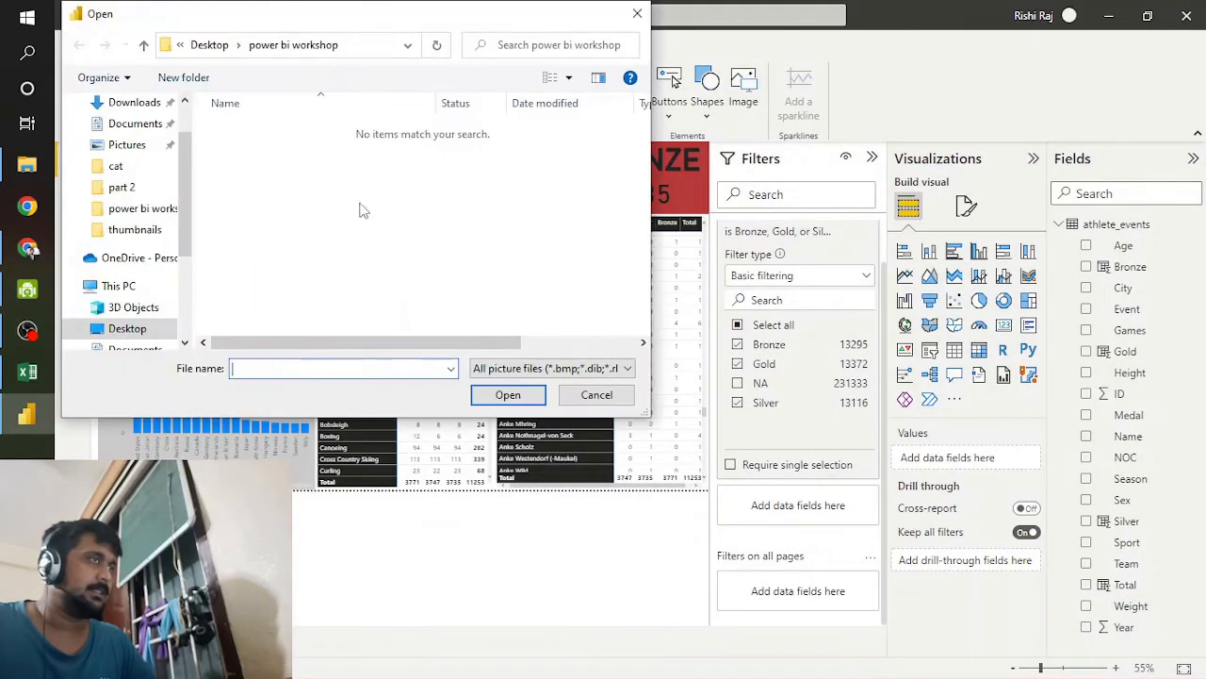
pyautogui.click(132, 330)
pyautogui.scroll(-1, 338, 266)
pyautogui.scroll(1, 338, 266)
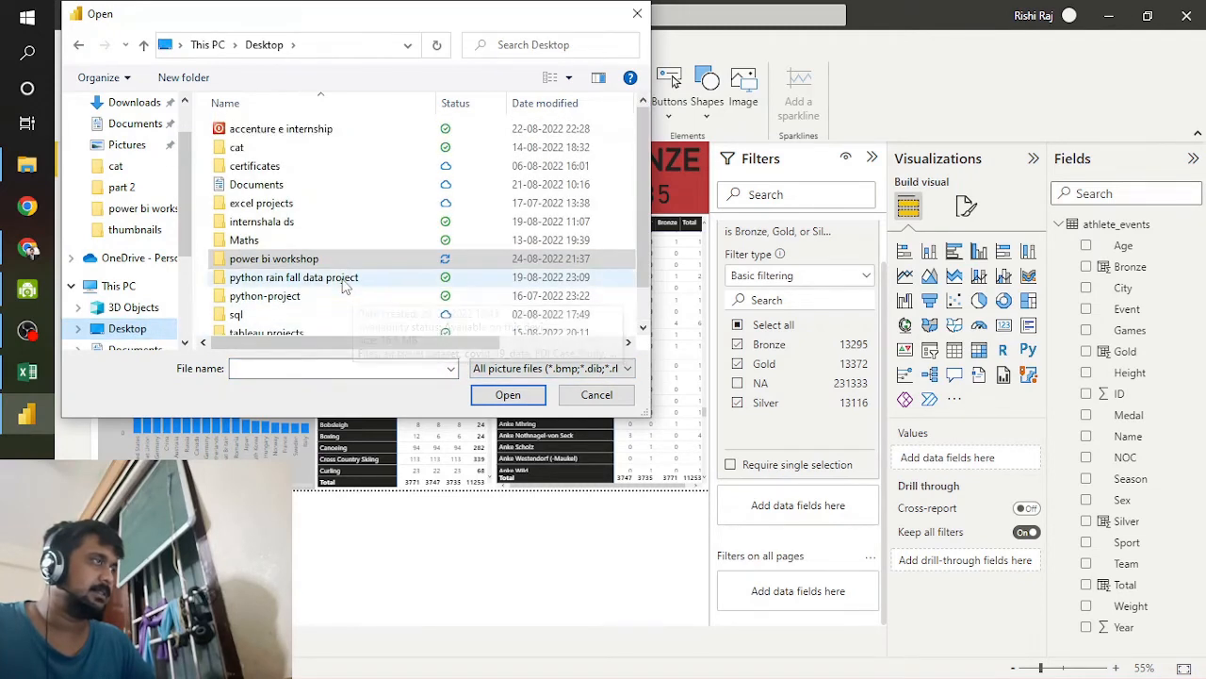
pyautogui.click(568, 264)
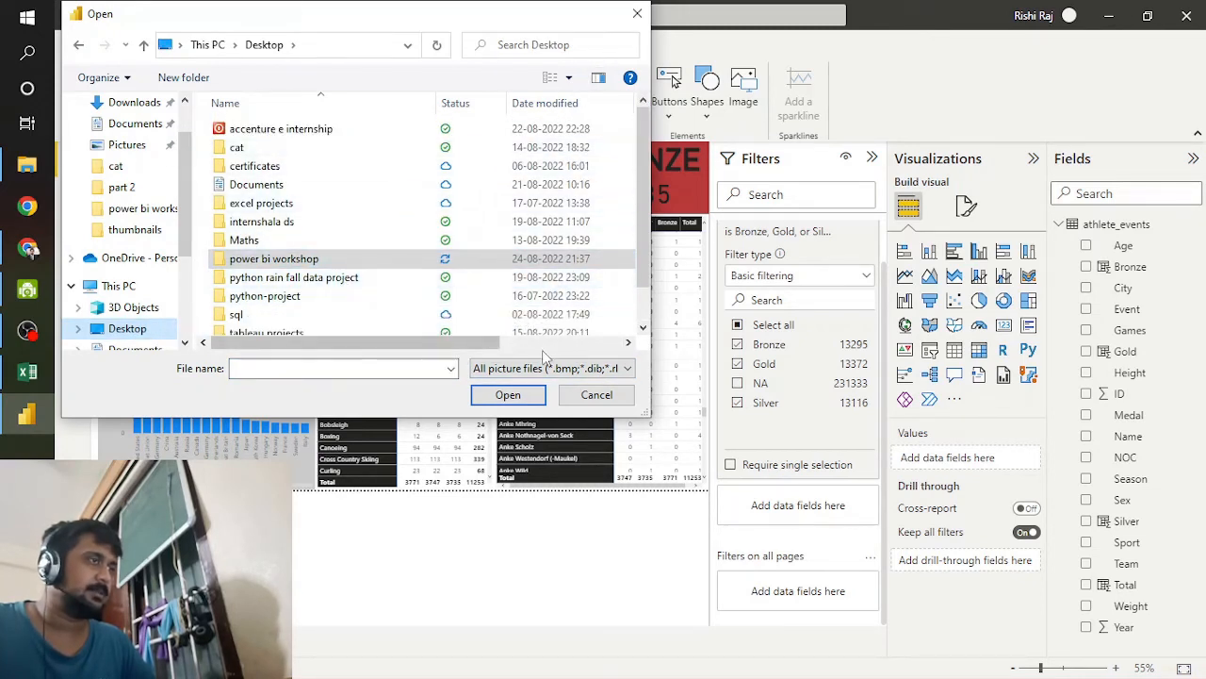
pyautogui.click(446, 152)
pyautogui.rightClick(446, 152)
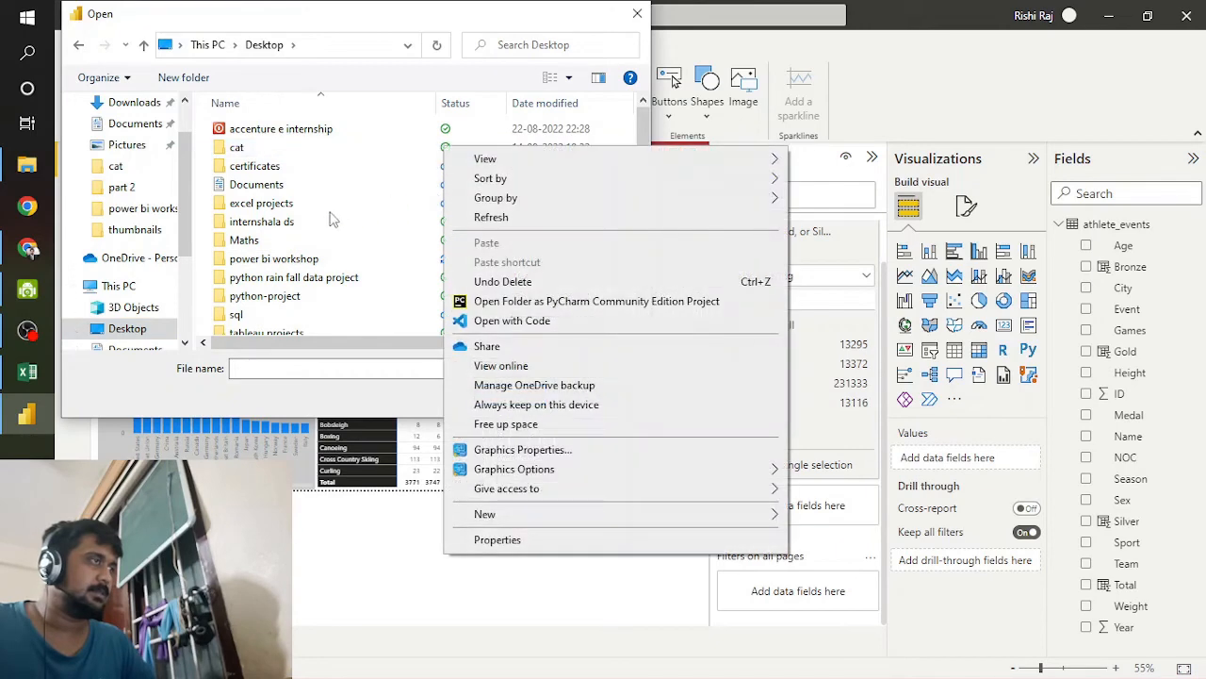
pyautogui.click(488, 219)
pyautogui.scroll(-1, 345, 261)
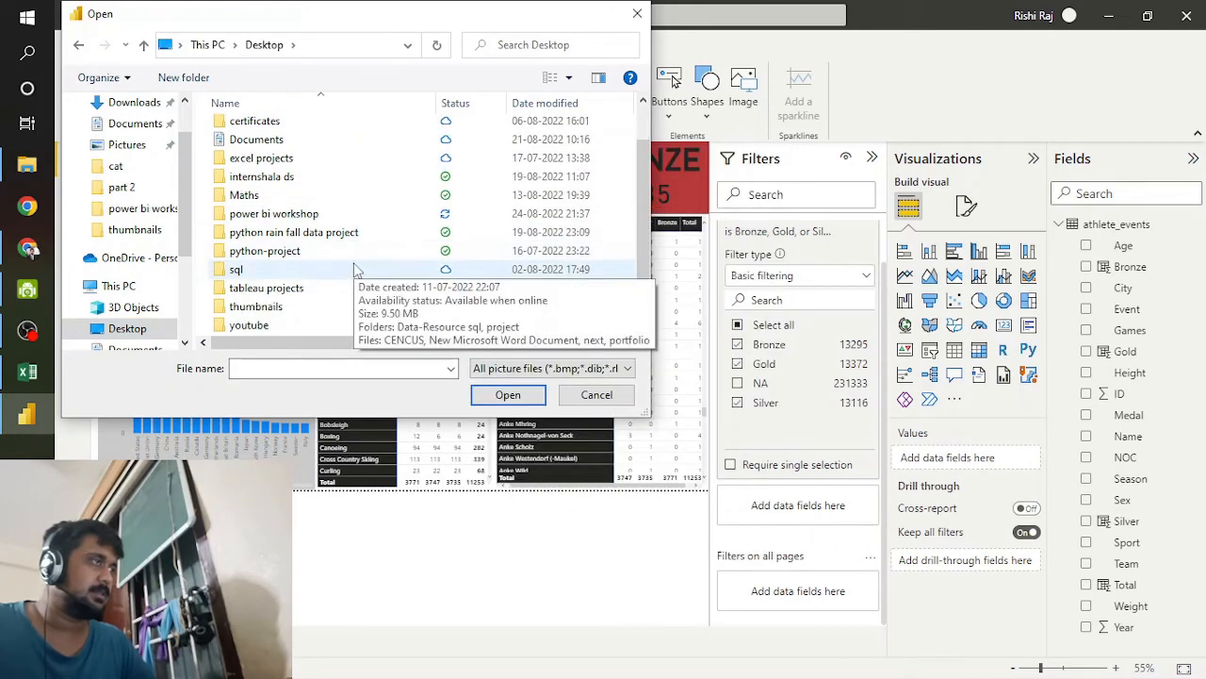
pyautogui.scroll(1, 349, 270)
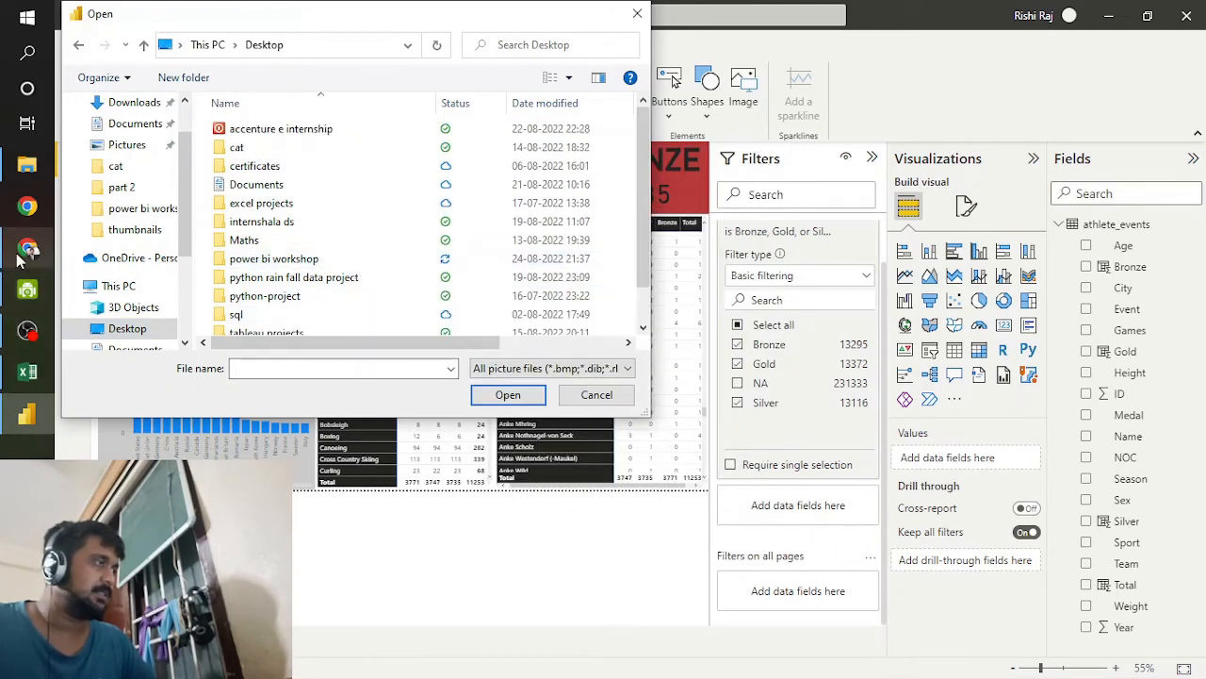
# Step: Check the downloads in Chrome, look for the rings picture in Power BI's Downloads file list, and cancel the image insertion
pyautogui.click(25, 253)
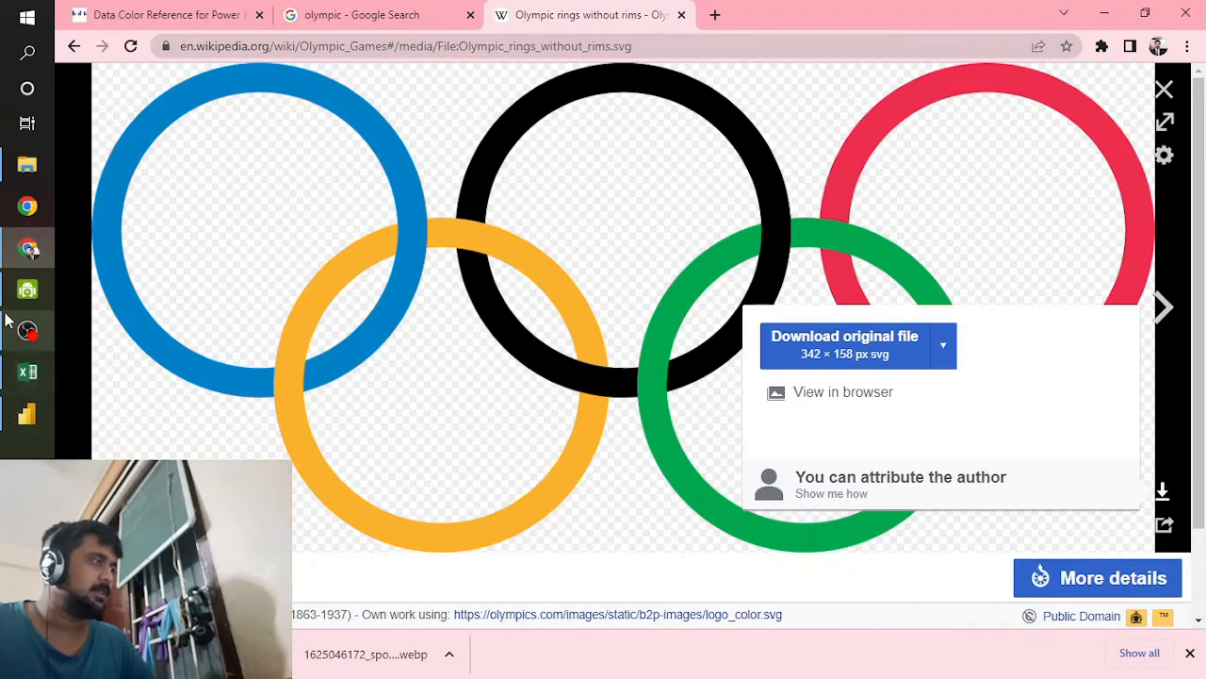
pyautogui.click(27, 414)
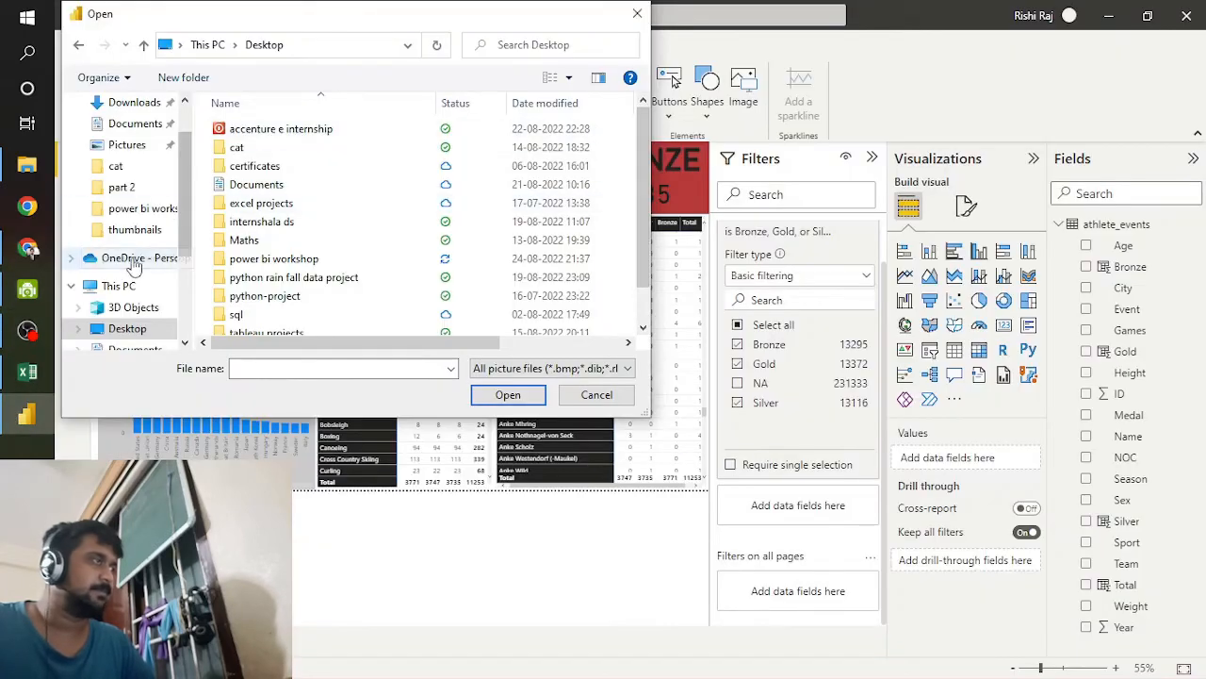
pyautogui.scroll(1, 122, 165)
pyautogui.click(132, 123)
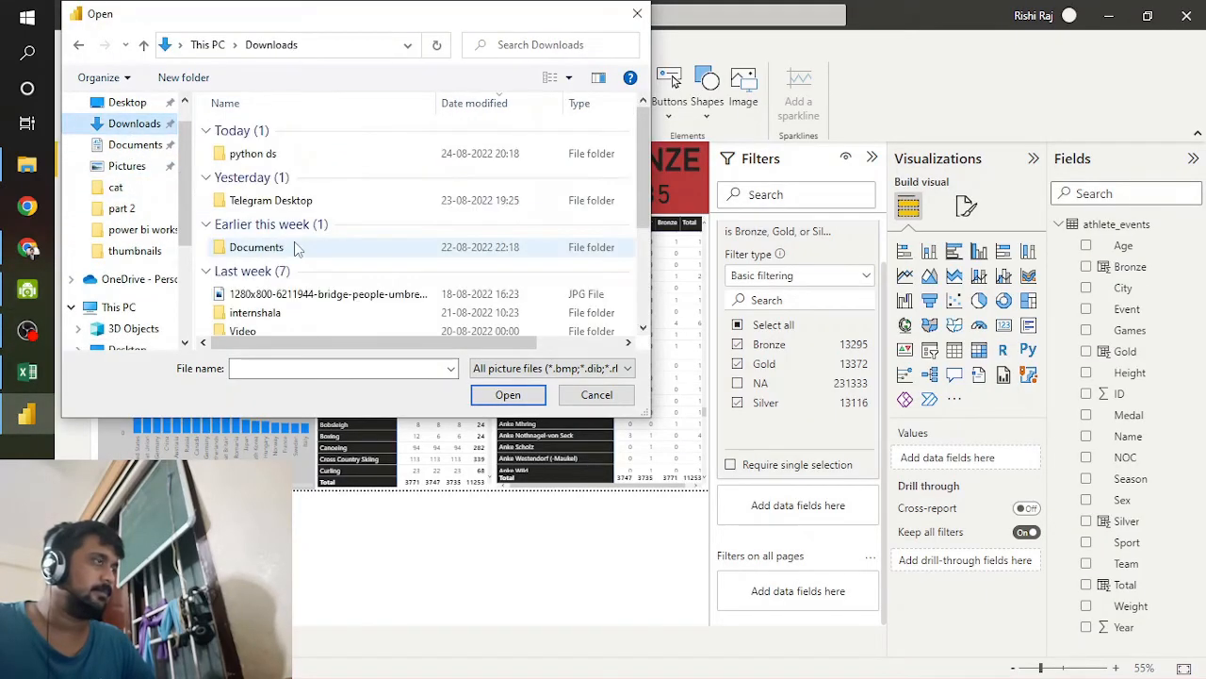
pyautogui.scroll(-3, 300, 226)
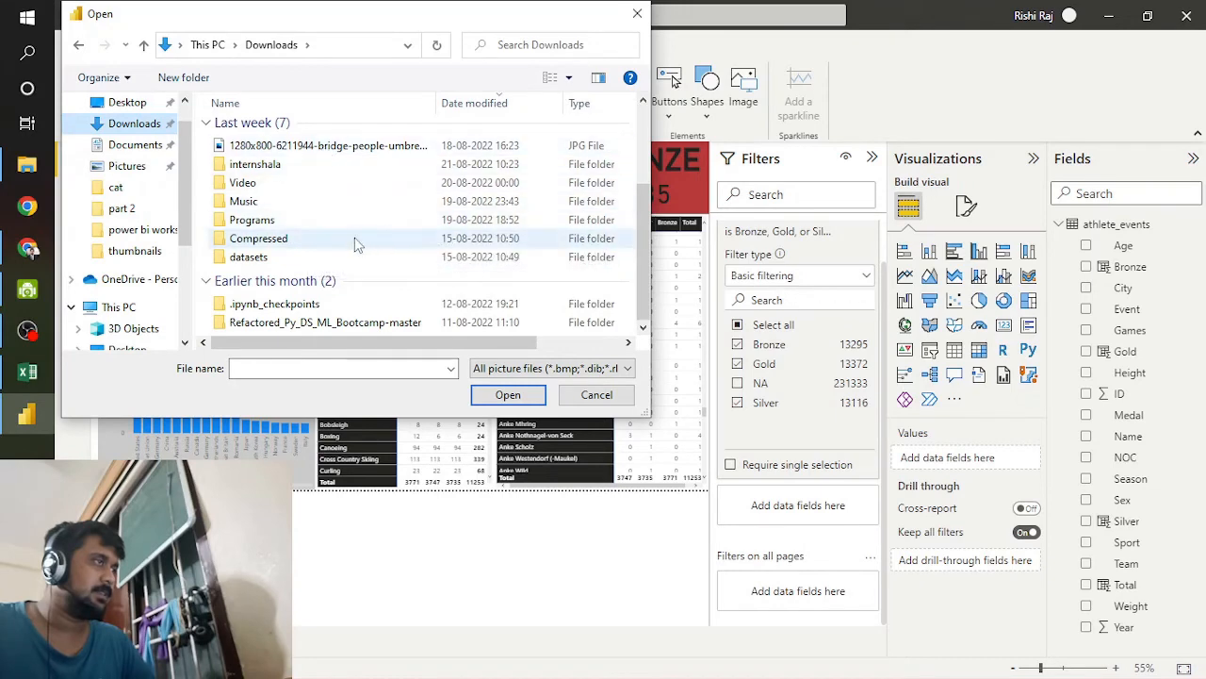
pyautogui.scroll(3, 354, 245)
pyautogui.click(637, 14)
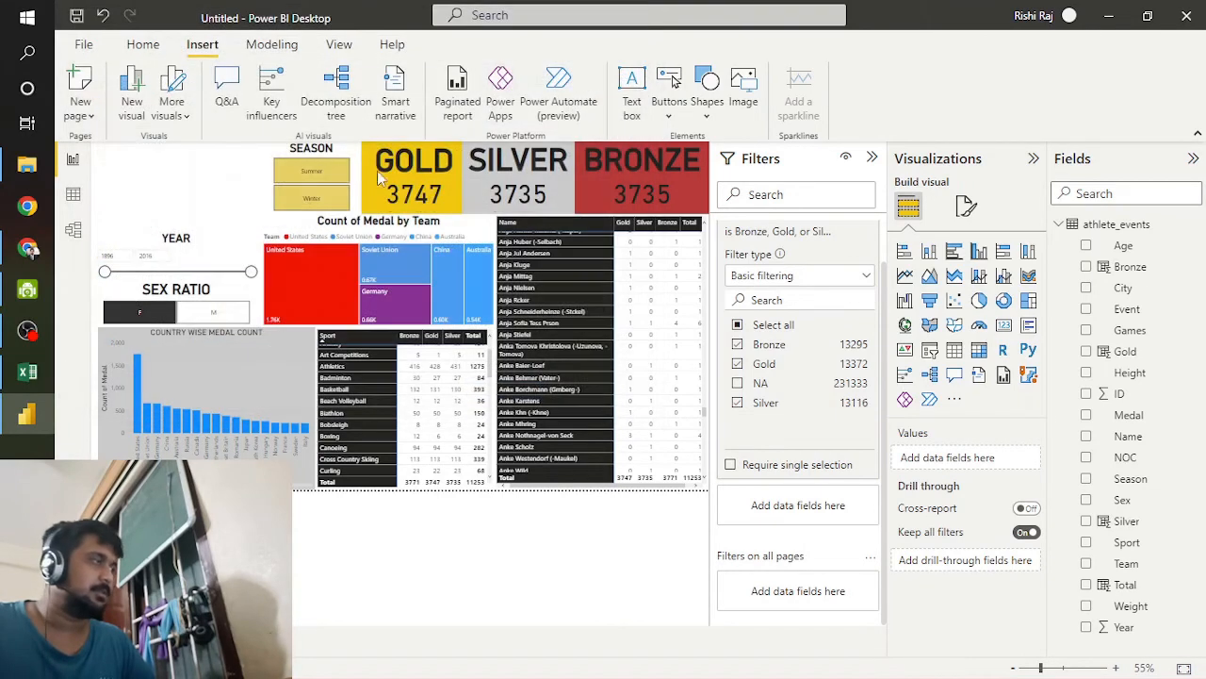
# Step: Switch to Chrome and download the Olympic rings picture from its Wikipedia page as a PNG file
pyautogui.click(27, 248)
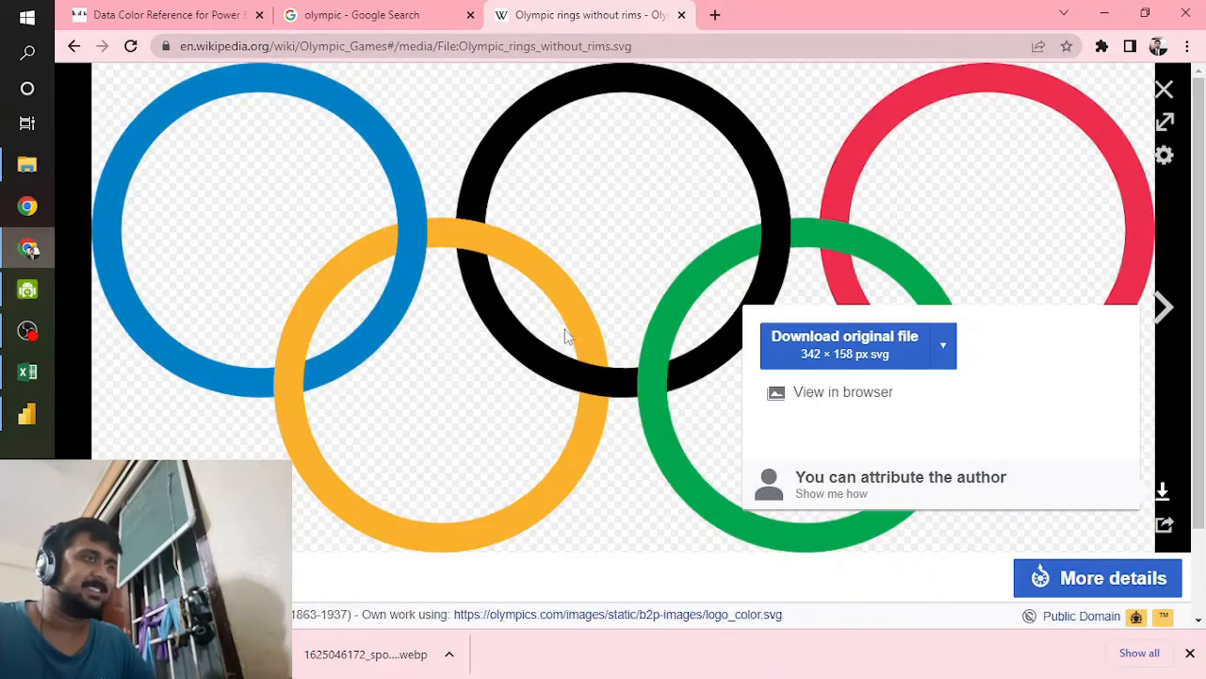
pyautogui.click(902, 337)
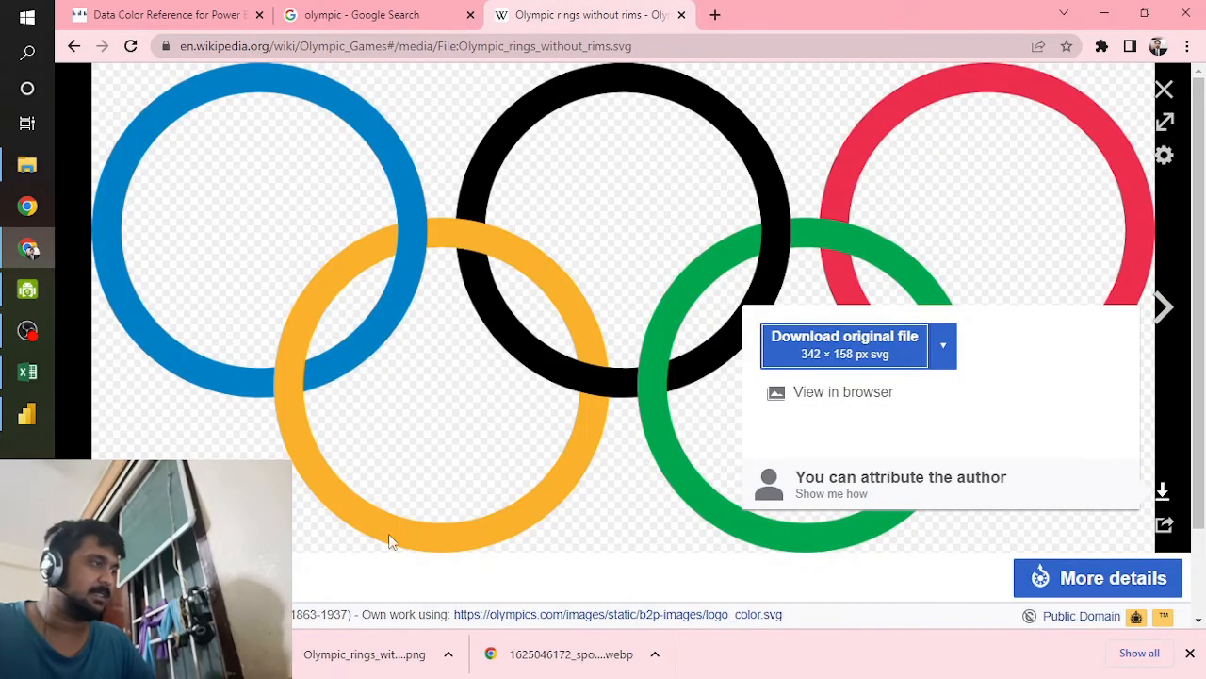
pyautogui.click(74, 46)
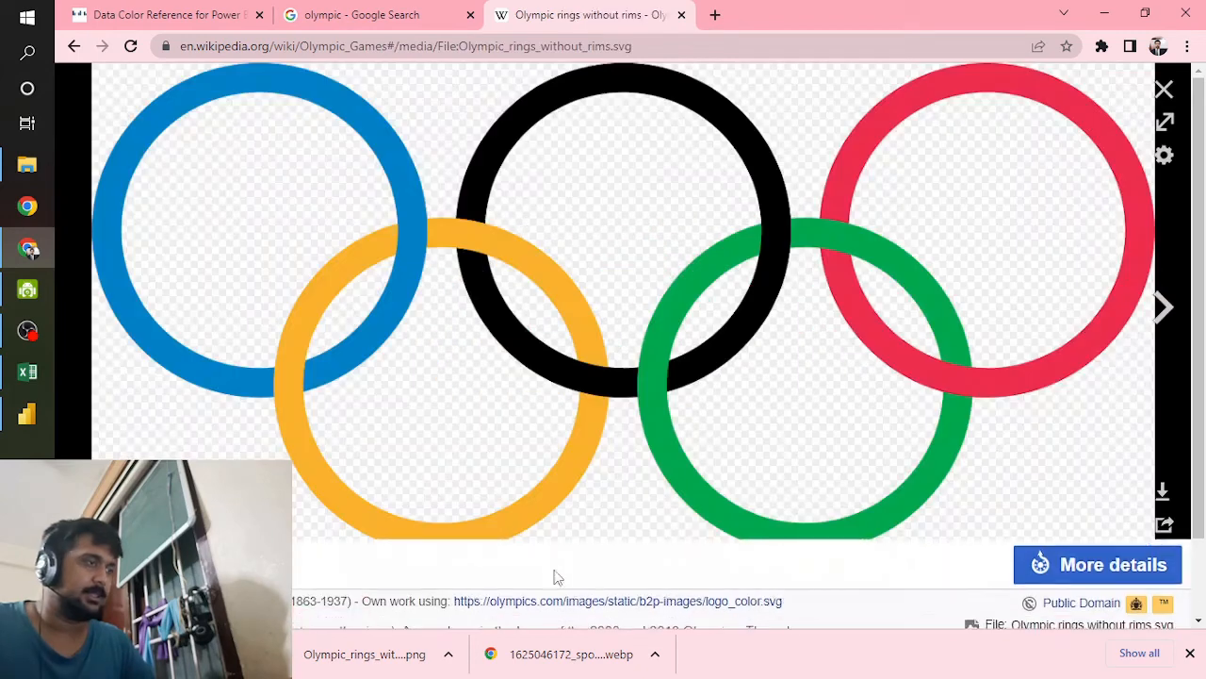
# Step: Switch to Power BI, start inserting an image, look for PNG files in the power bi workshop folder, and cancel the insertion
pyautogui.click(26, 414)
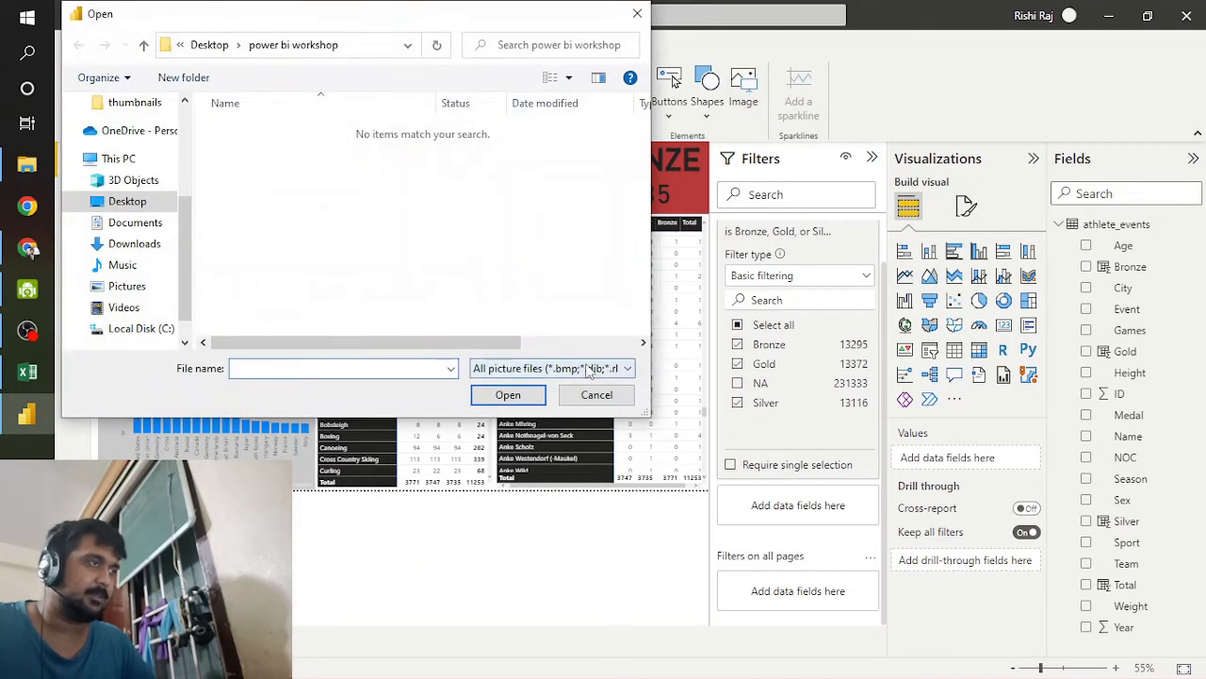
pyautogui.click(589, 367)
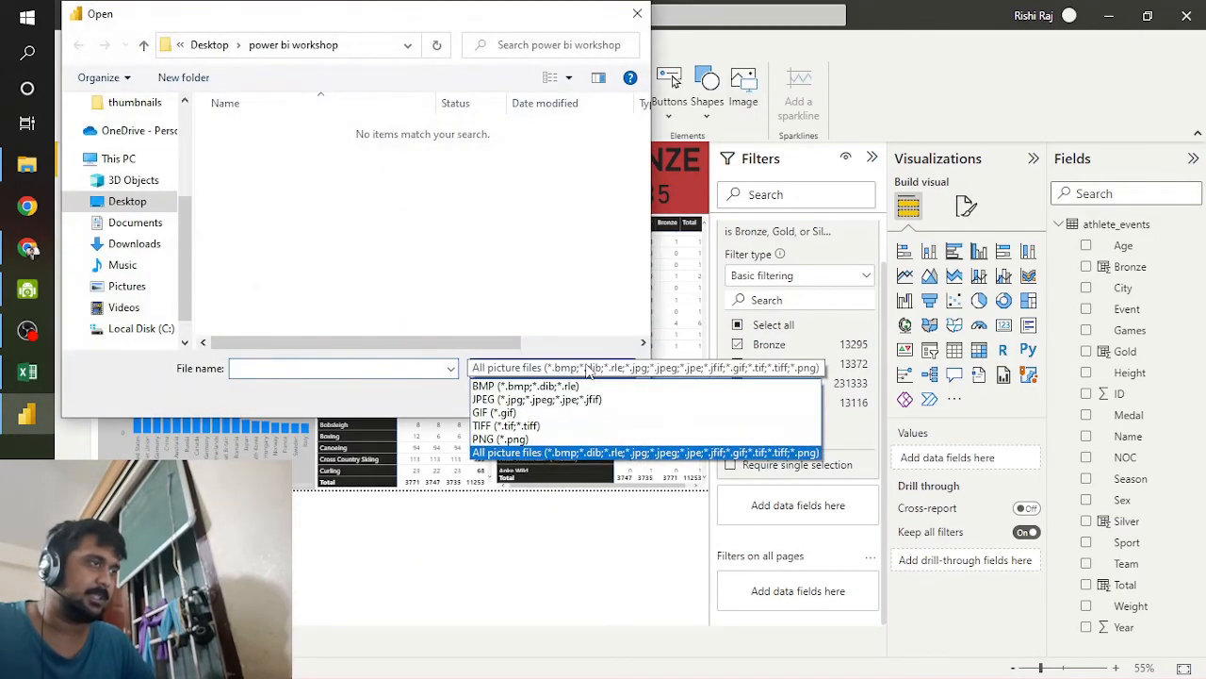
pyautogui.click(517, 447)
pyautogui.hscroll(2, 430, 317)
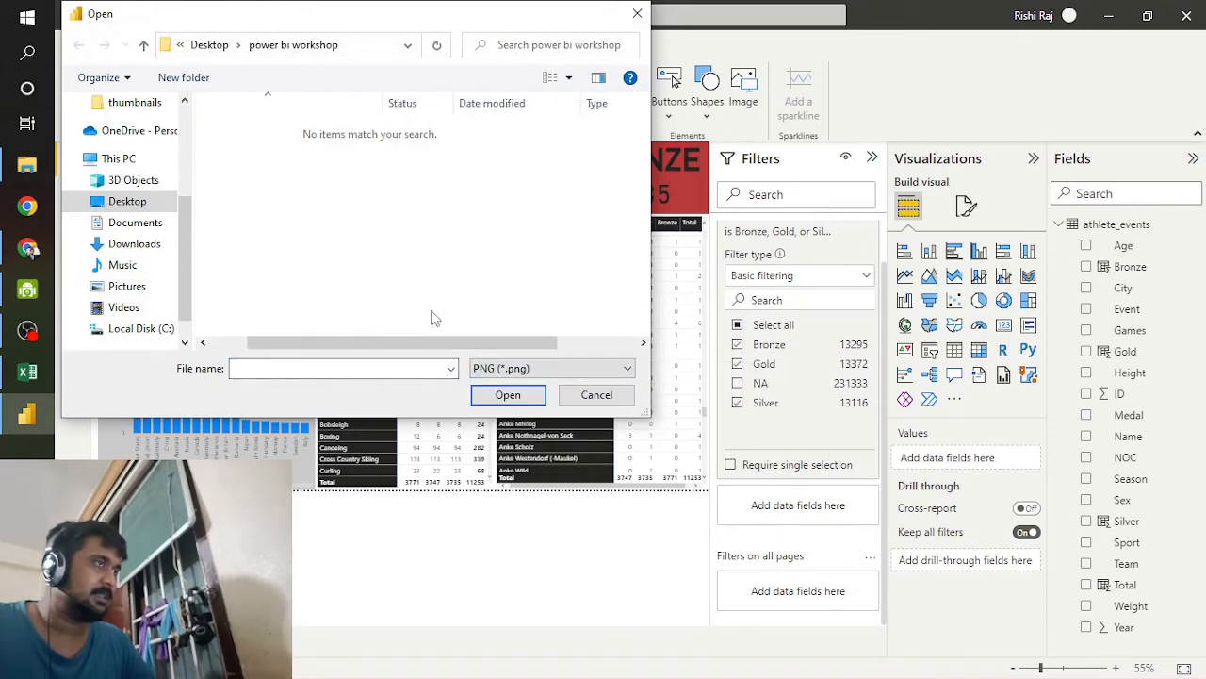
pyautogui.click(637, 13)
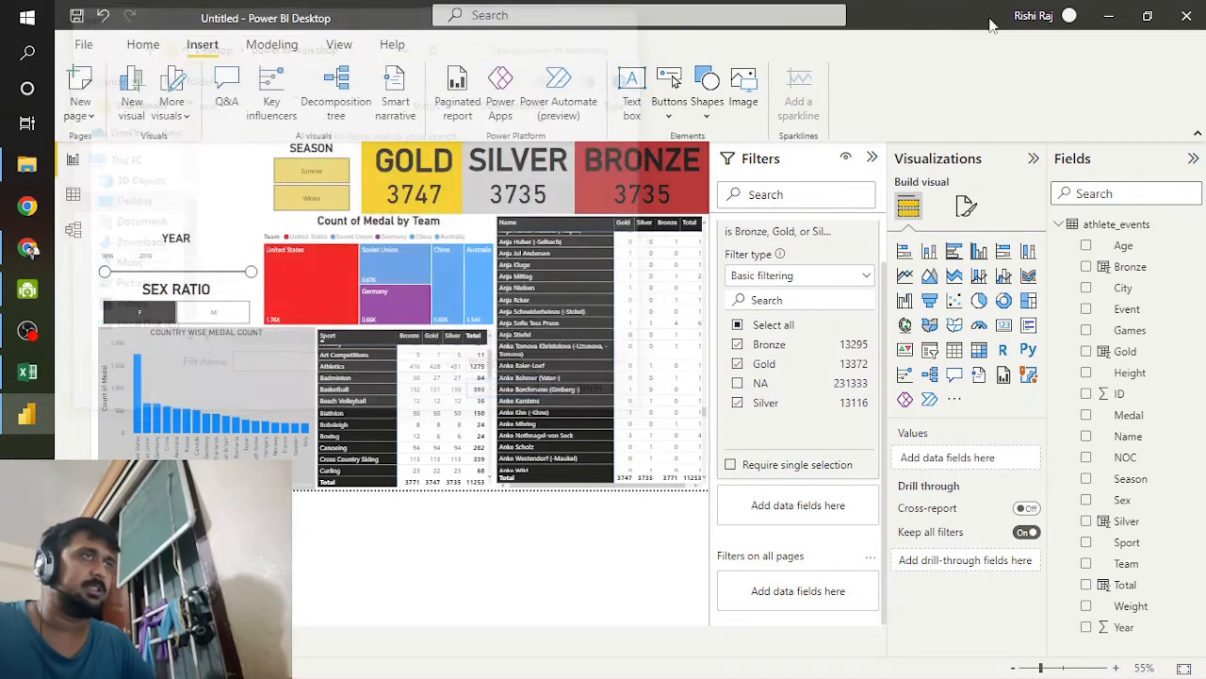
# Step: Minimize the open windows and refresh the desktop to look for the saved rings picture
pyautogui.click(1107, 16)
pyautogui.click(1104, 16)
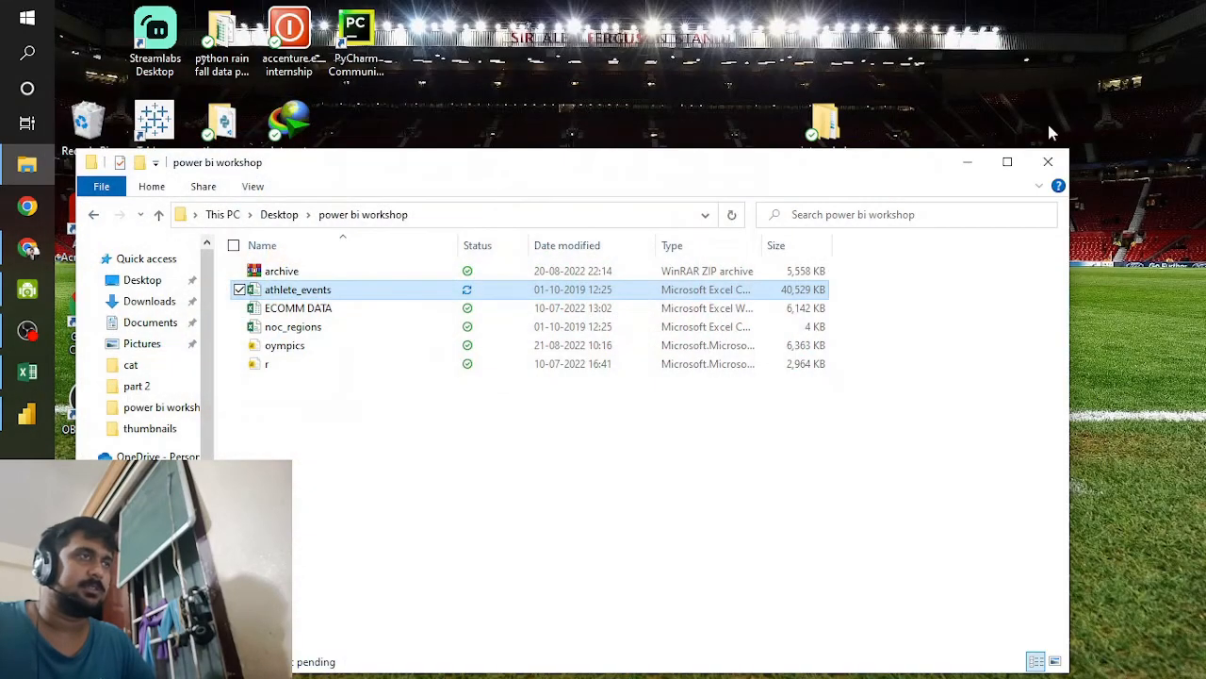
pyautogui.click(968, 164)
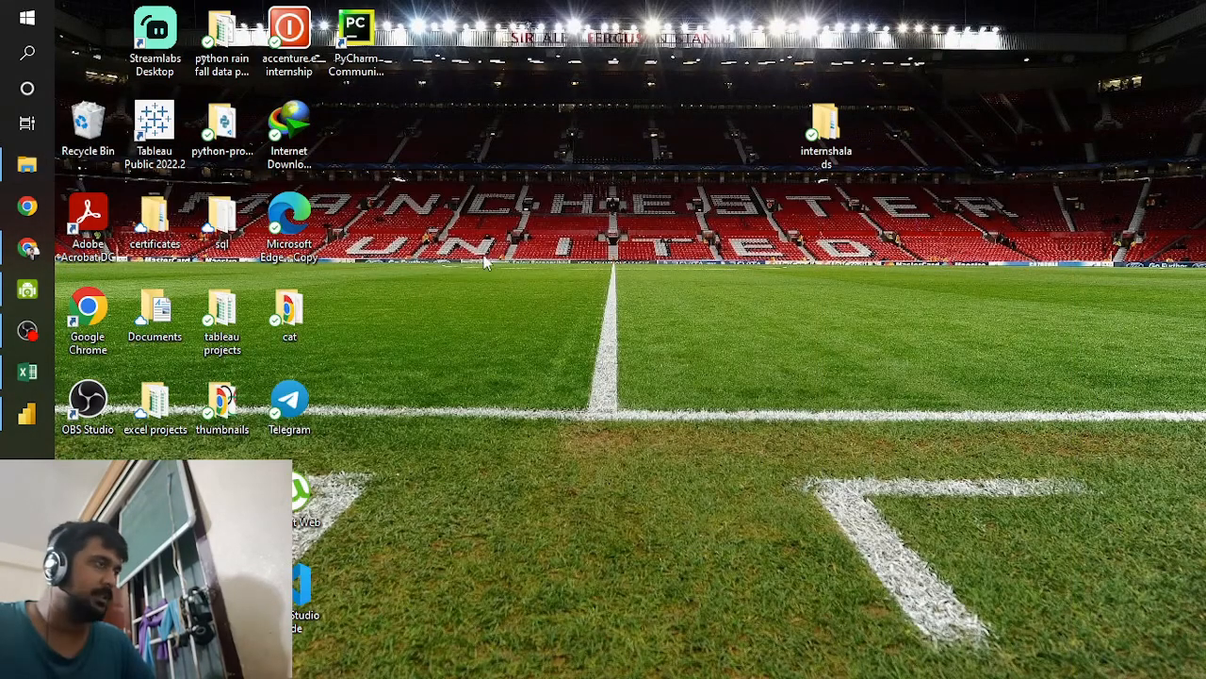
pyautogui.rightClick(484, 243)
pyautogui.click(555, 294)
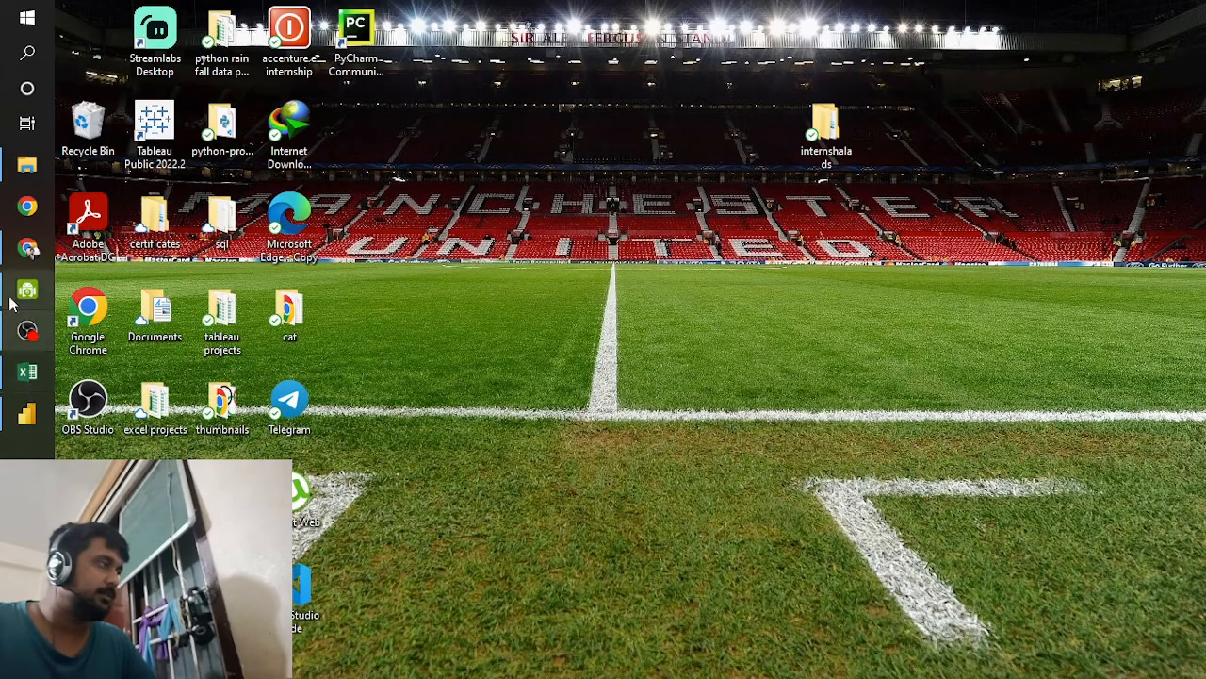
# Step: Switch to Chrome and show the downloaded rings PNG in its folder to check where it is stored
pyautogui.click(27, 248)
pyautogui.click(449, 653)
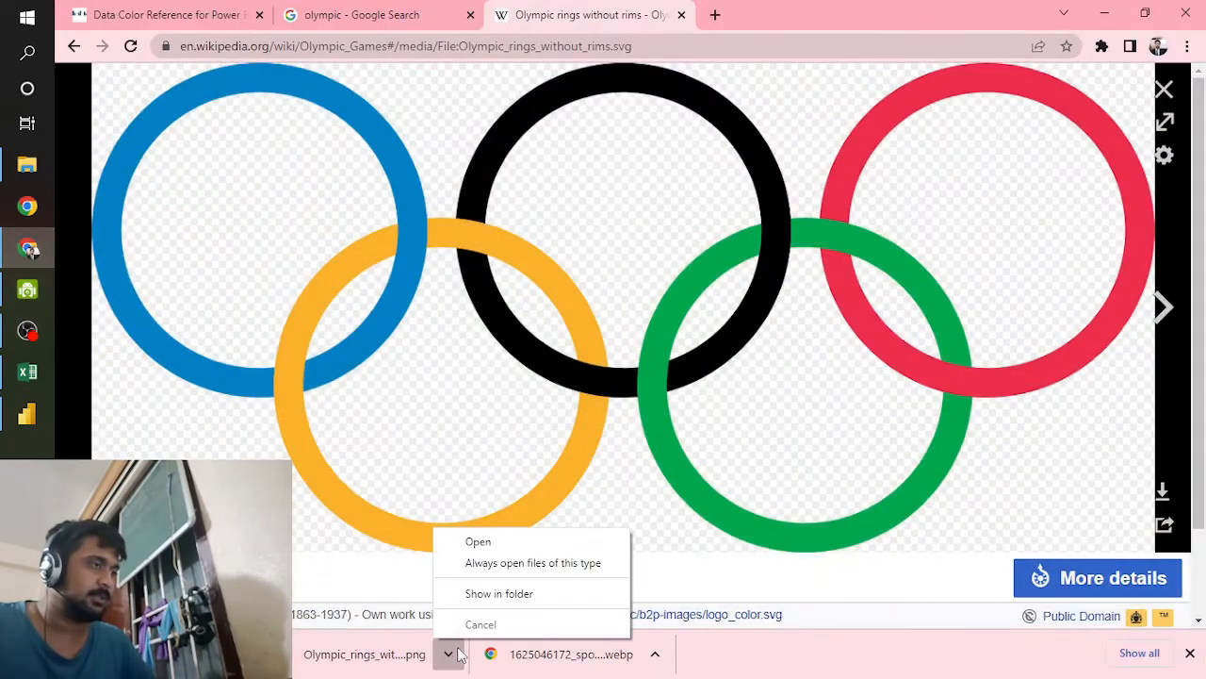
pyautogui.click(476, 595)
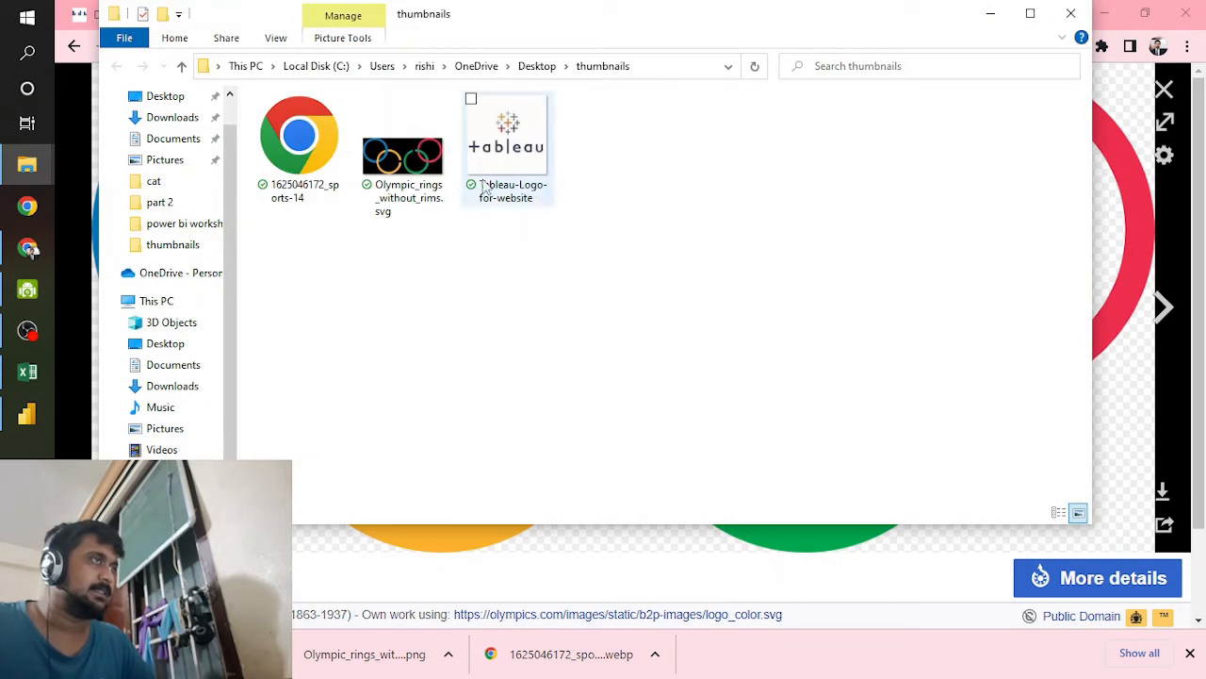
pyautogui.click(989, 14)
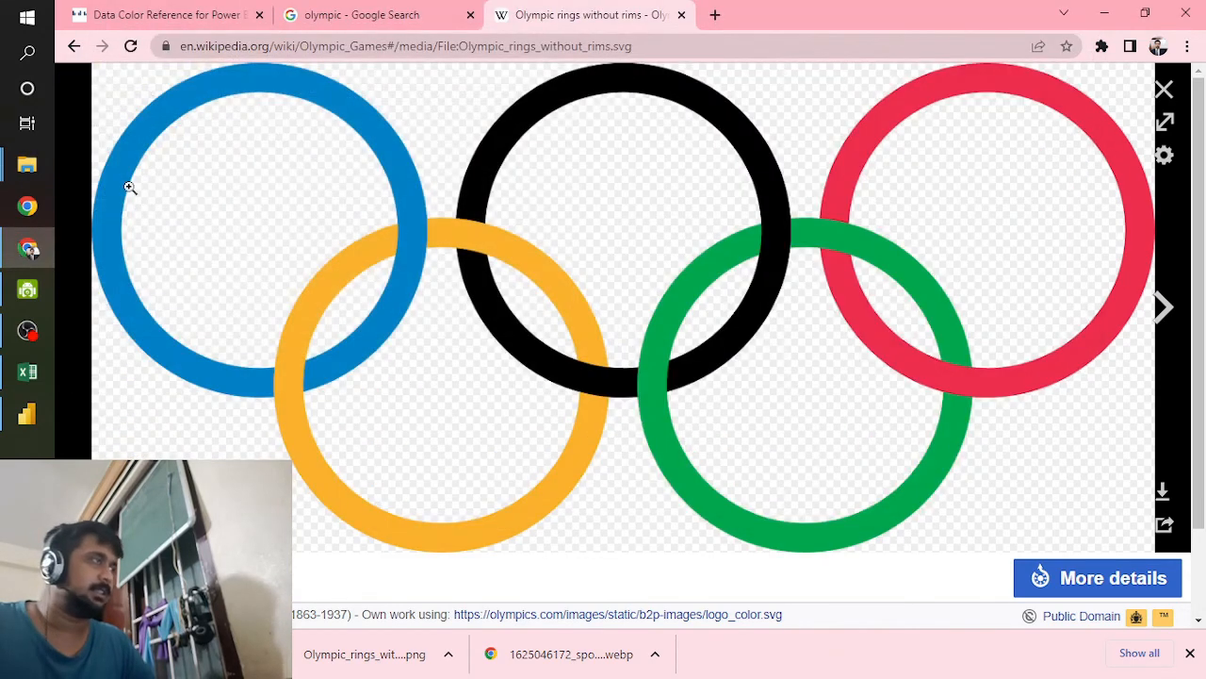
# Step: In Power BI, insert Olympic_rings_without_rims.svg from the Desktop's thumbnails folder and stretch the image slightly down toward the YEAR slicer
pyautogui.click(28, 420)
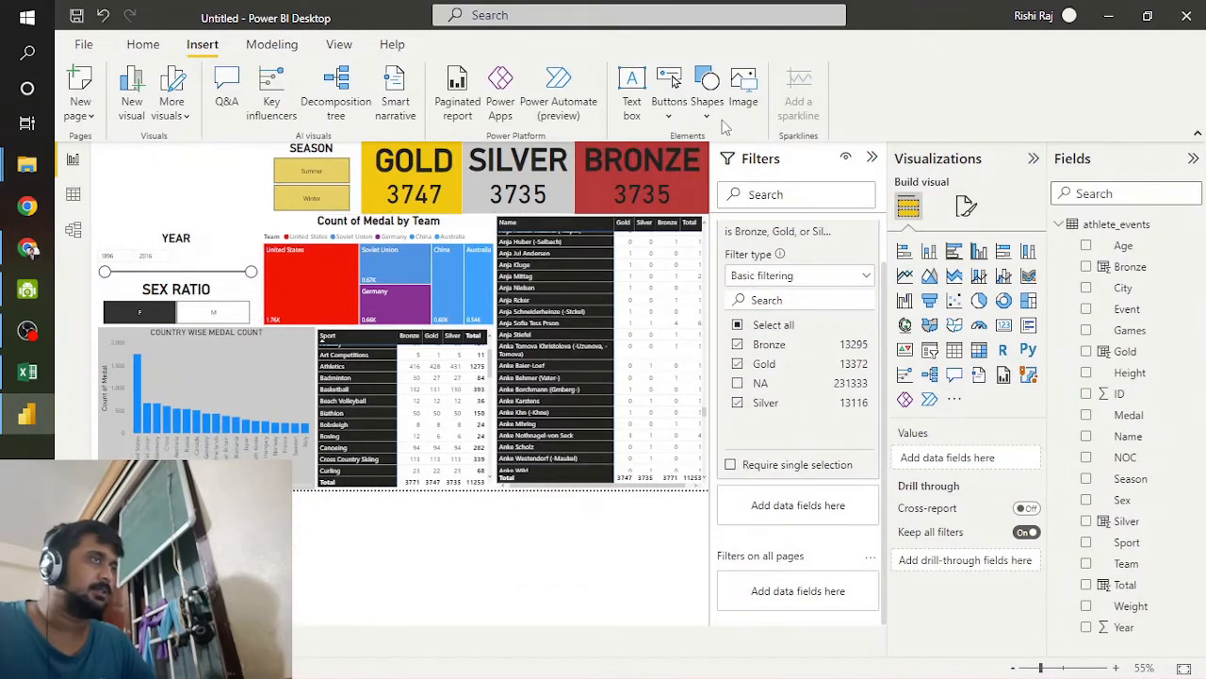
pyautogui.click(744, 99)
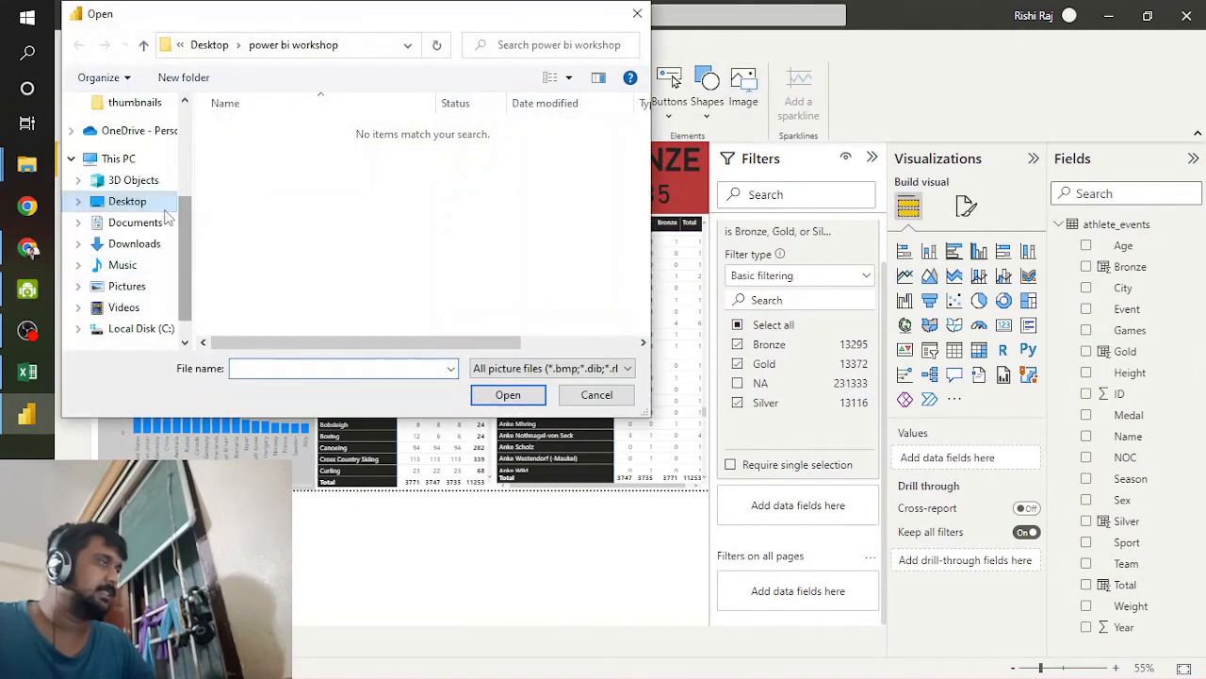
pyautogui.scroll(-1, 170, 290)
pyautogui.scroll(-1, 168, 287)
pyautogui.scroll(1, 124, 217)
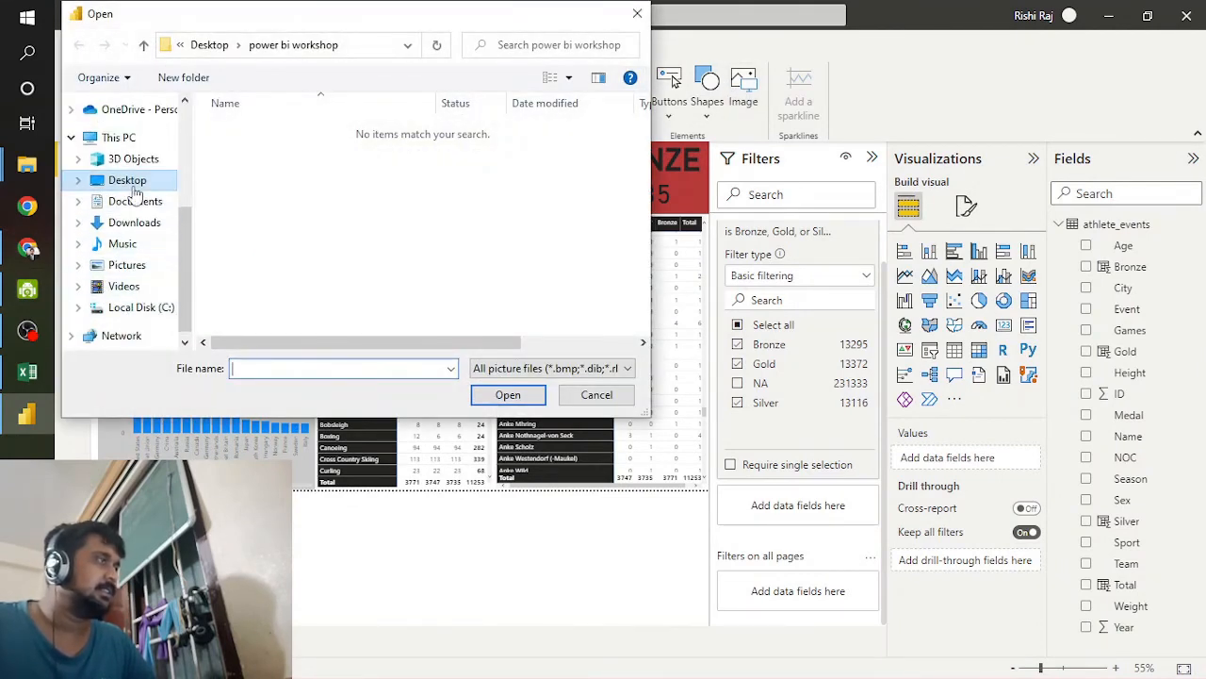
pyautogui.click(135, 185)
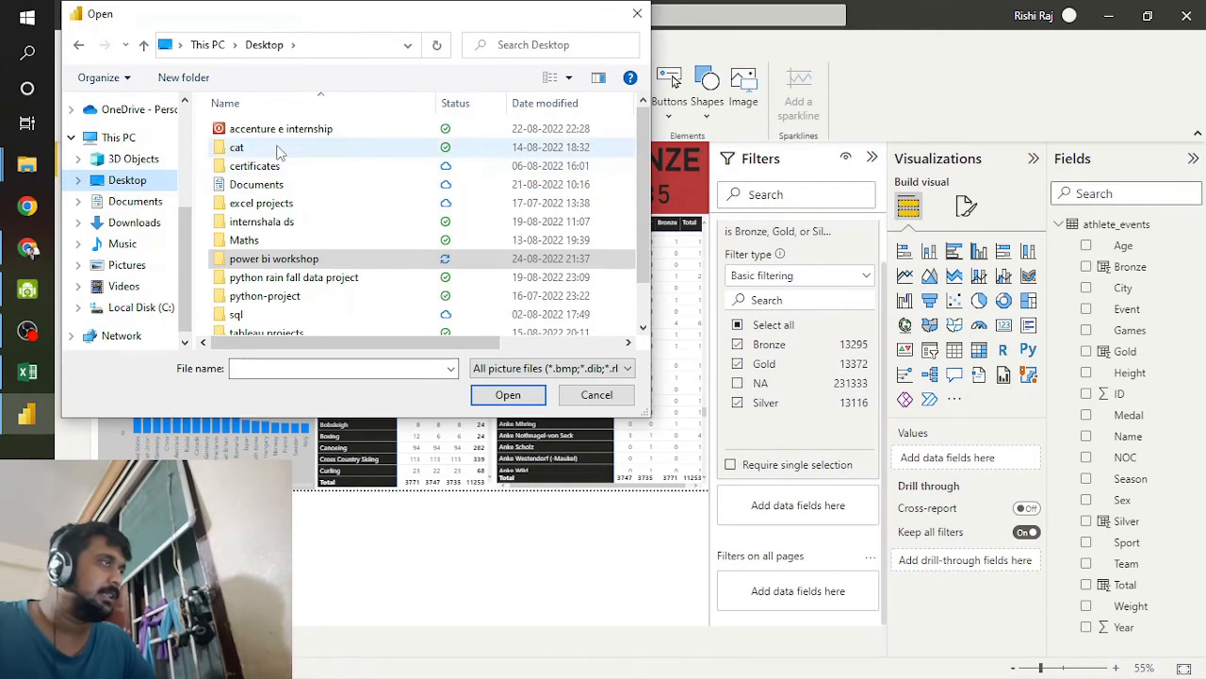
pyautogui.scroll(-1, 298, 309)
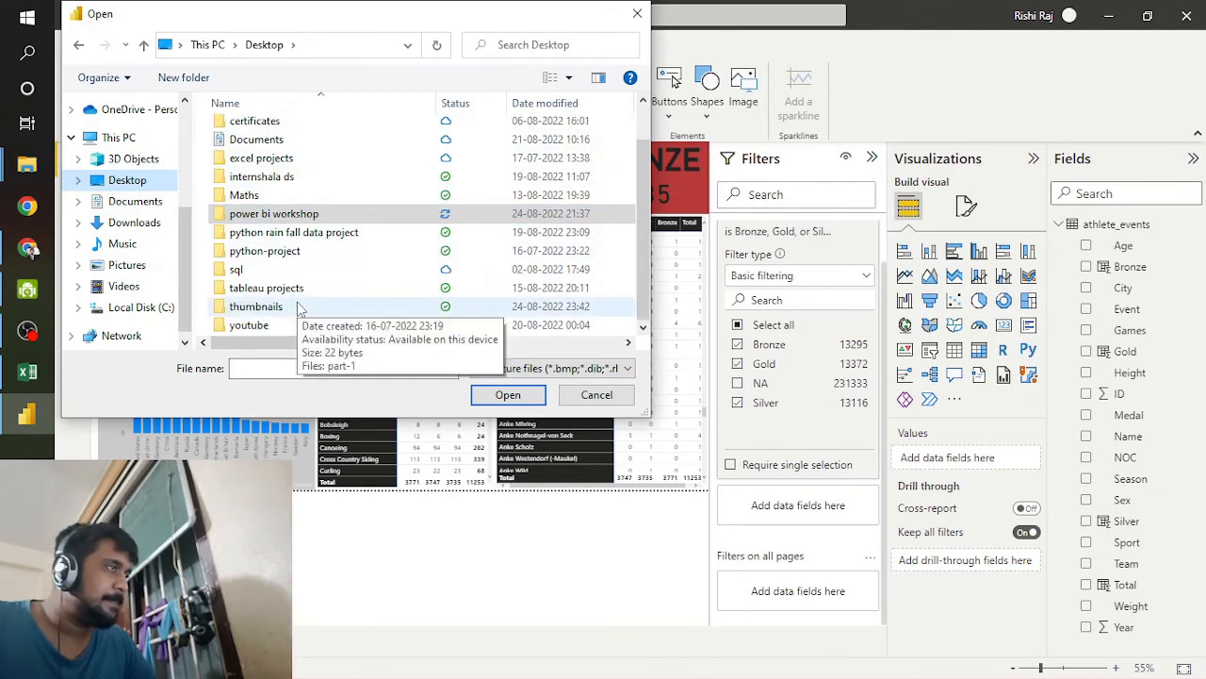
pyautogui.doubleClick(296, 312)
pyautogui.click(292, 222)
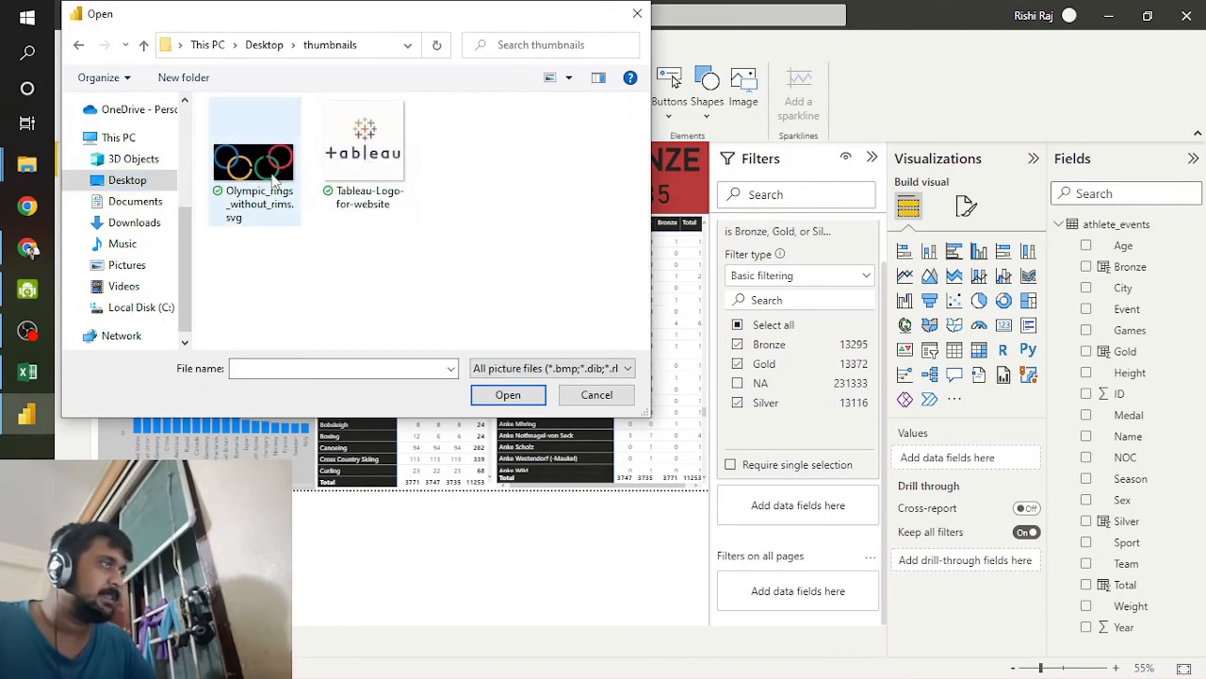
pyautogui.click(508, 395)
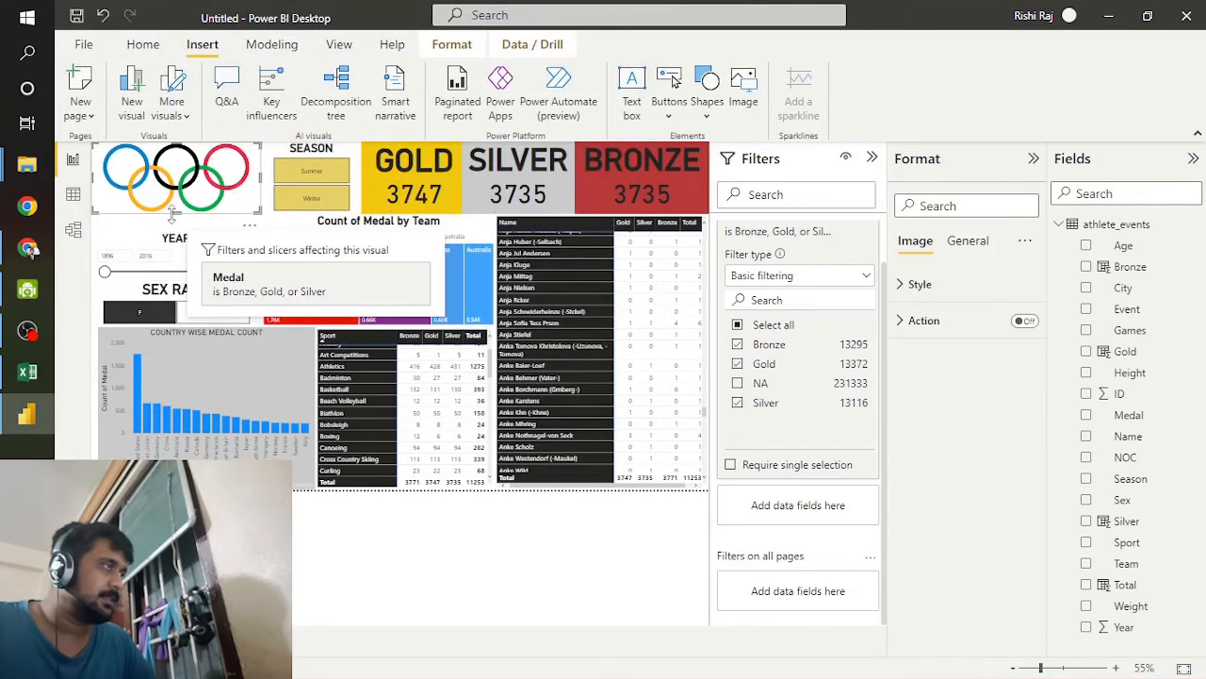
pyautogui.moveTo(181, 214); pyautogui.dragTo(183, 225)
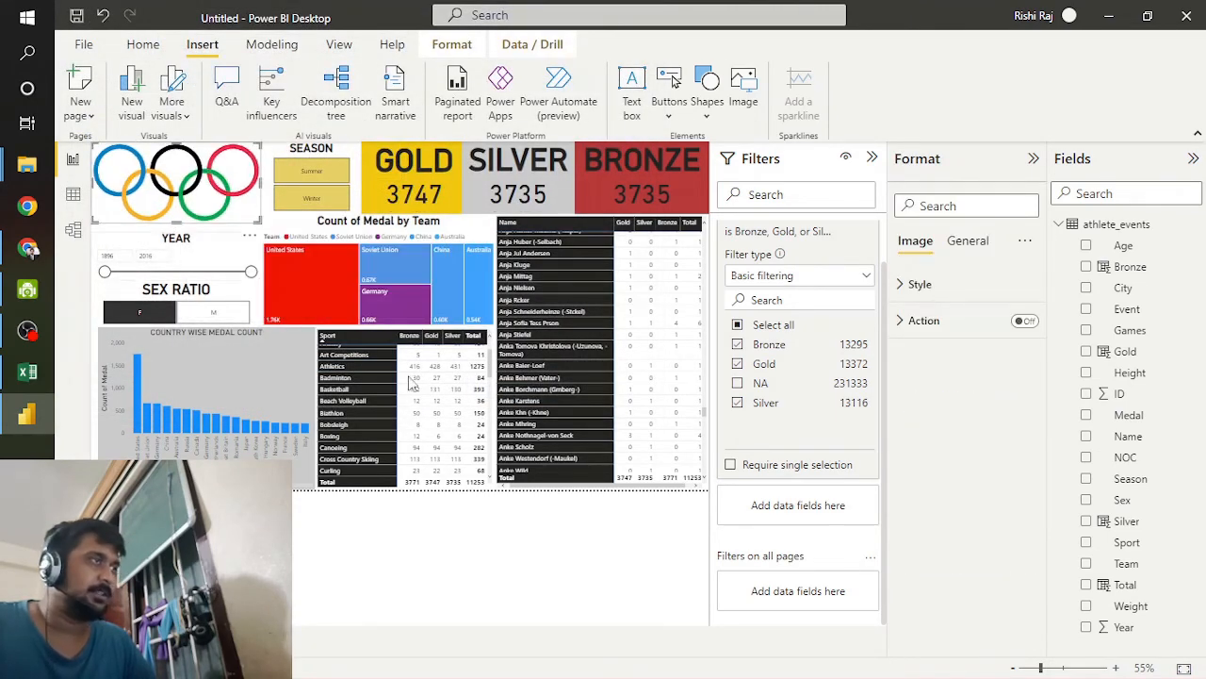
pyautogui.click(542, 522)
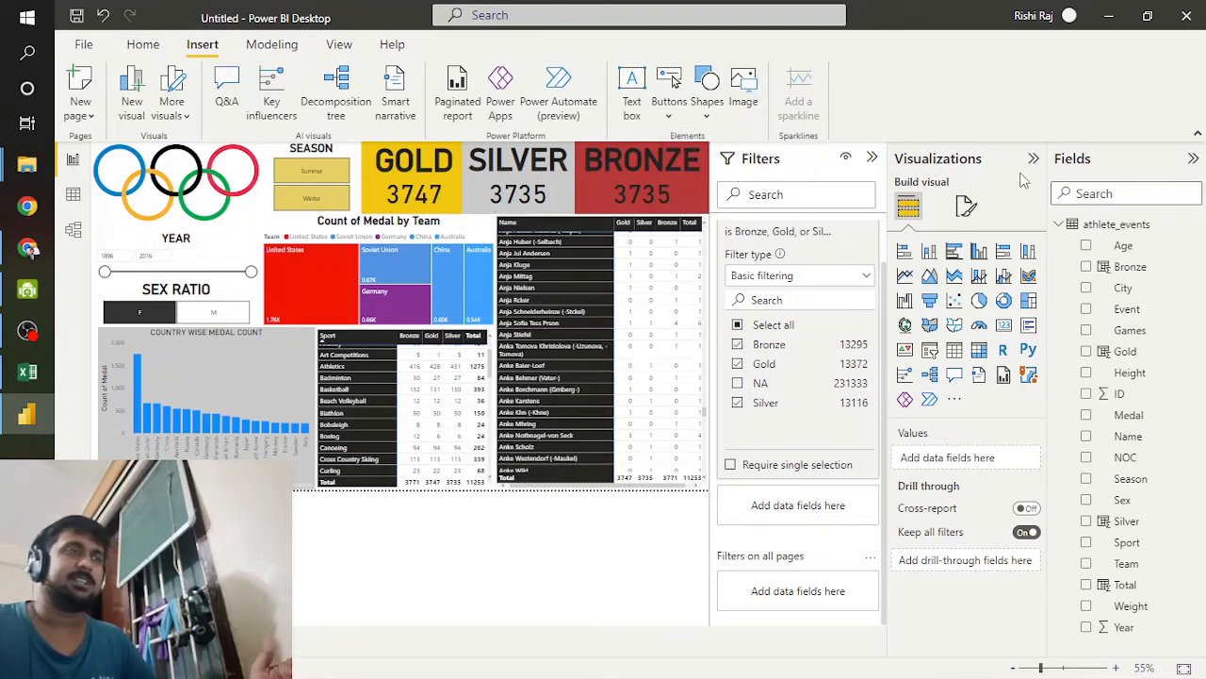
# Step: Review the finished report, examining the BRONZE card, the SEASON slicer and the earlier names in the athlete medal matrix
pyautogui.click(640, 194)
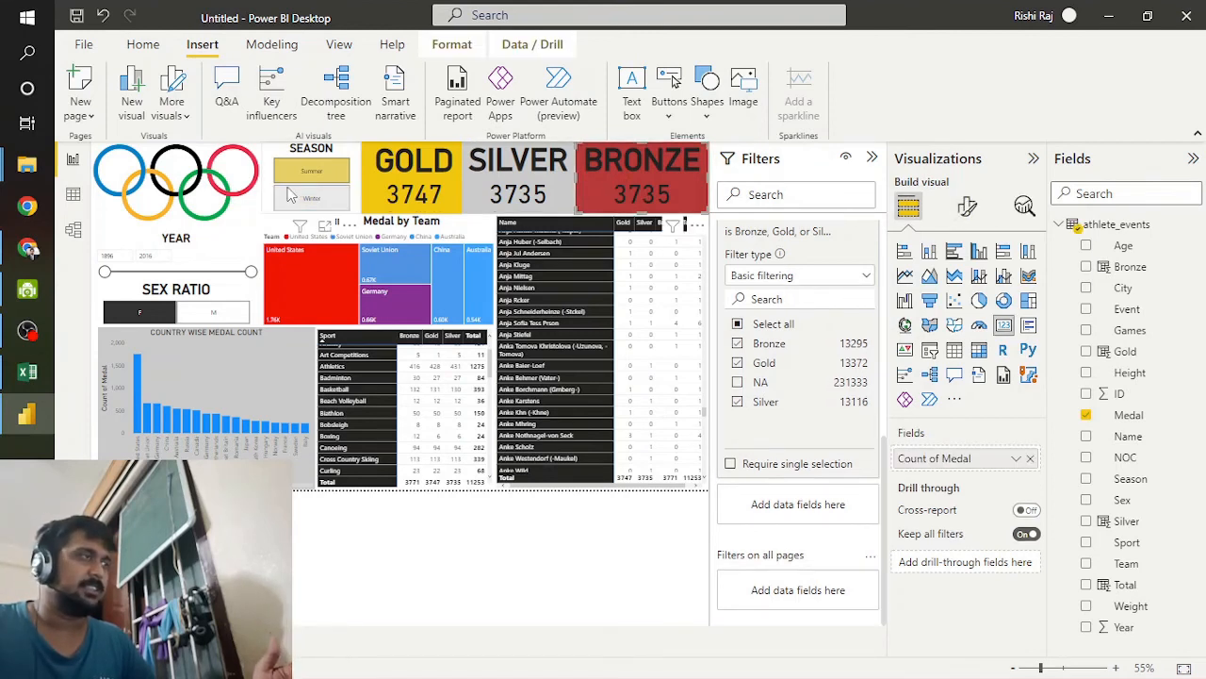
pyautogui.click(321, 210)
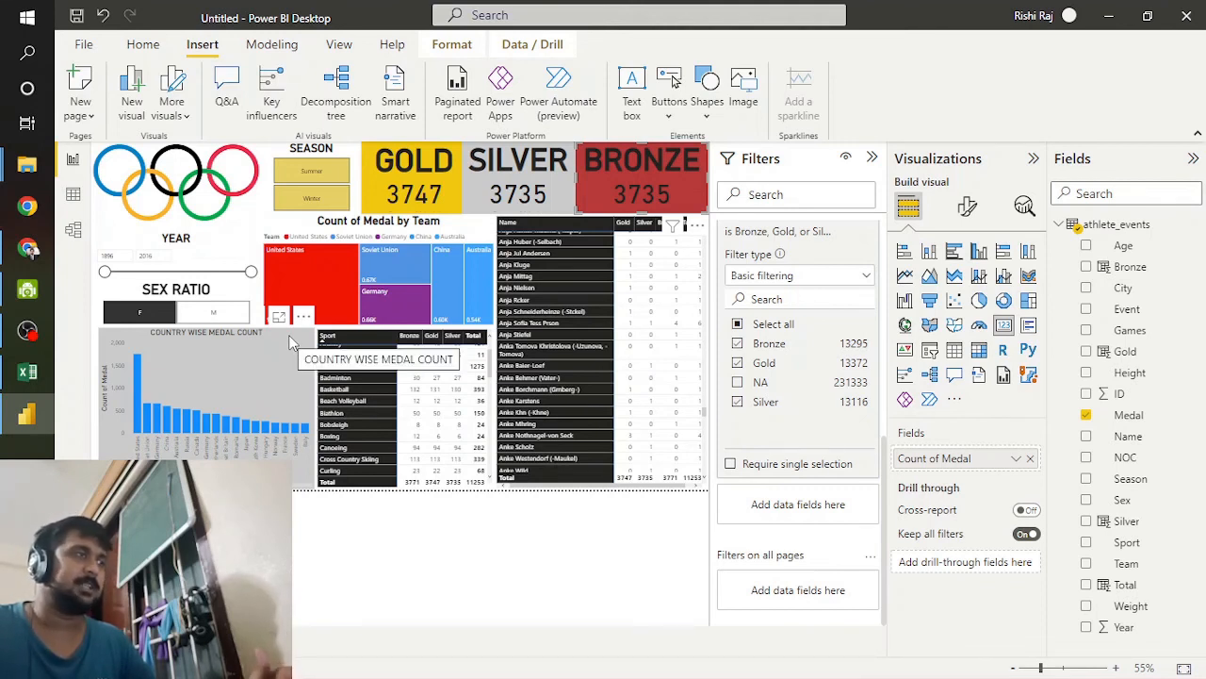
pyautogui.scroll(8, 619, 366)
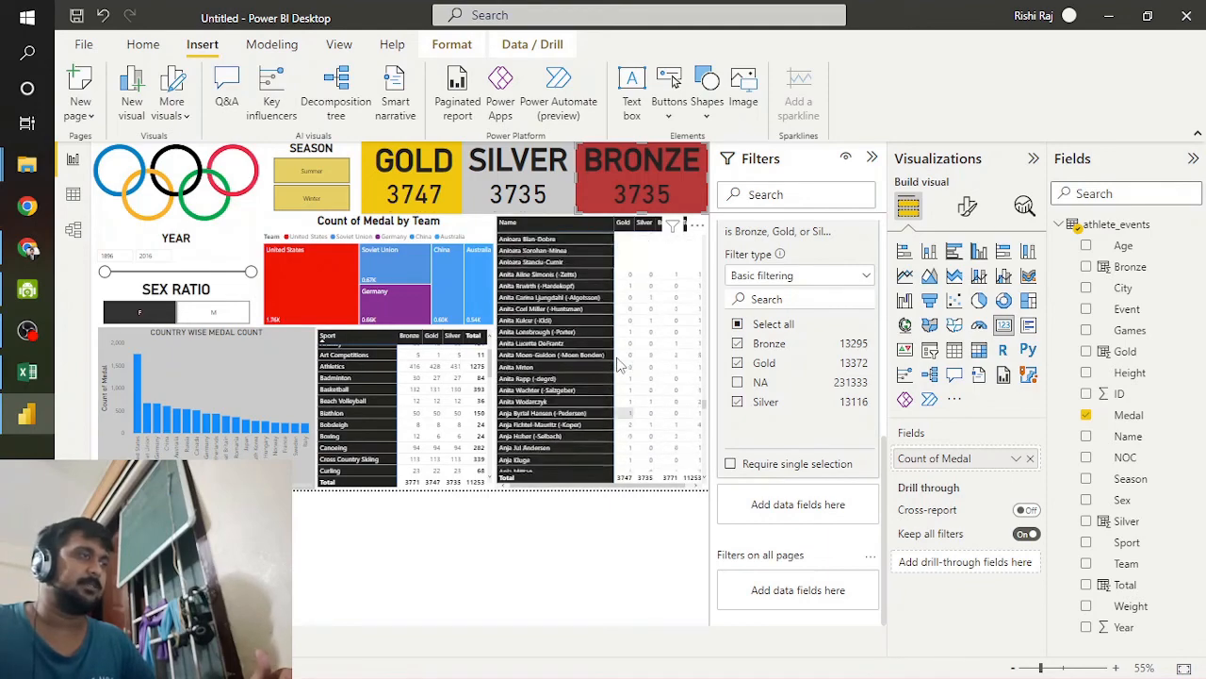
pyautogui.scroll(10, 618, 366)
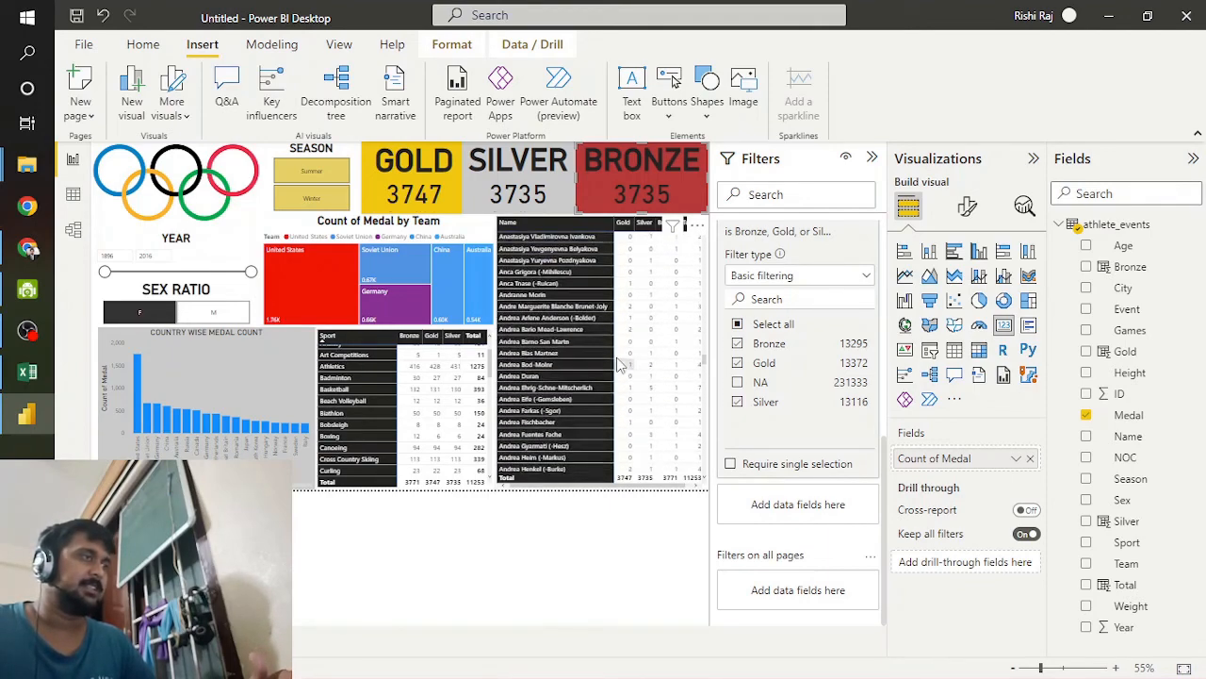
pyautogui.scroll(10, 618, 366)
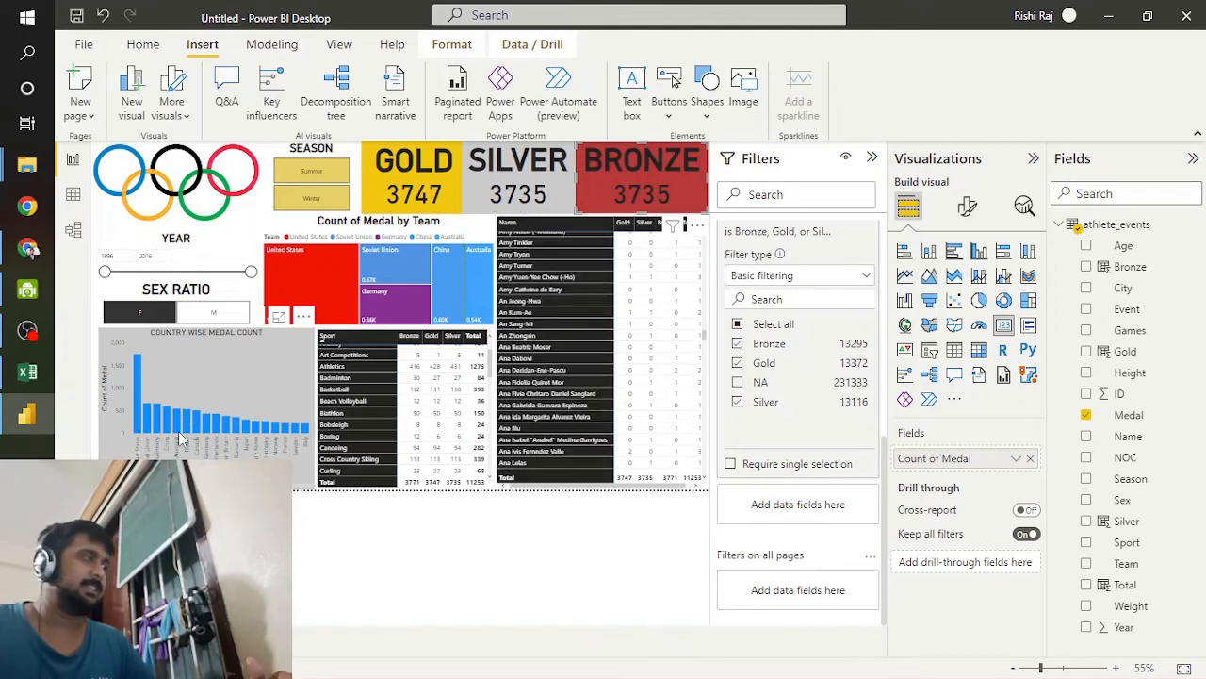
pyautogui.scroll(10, 610, 394)
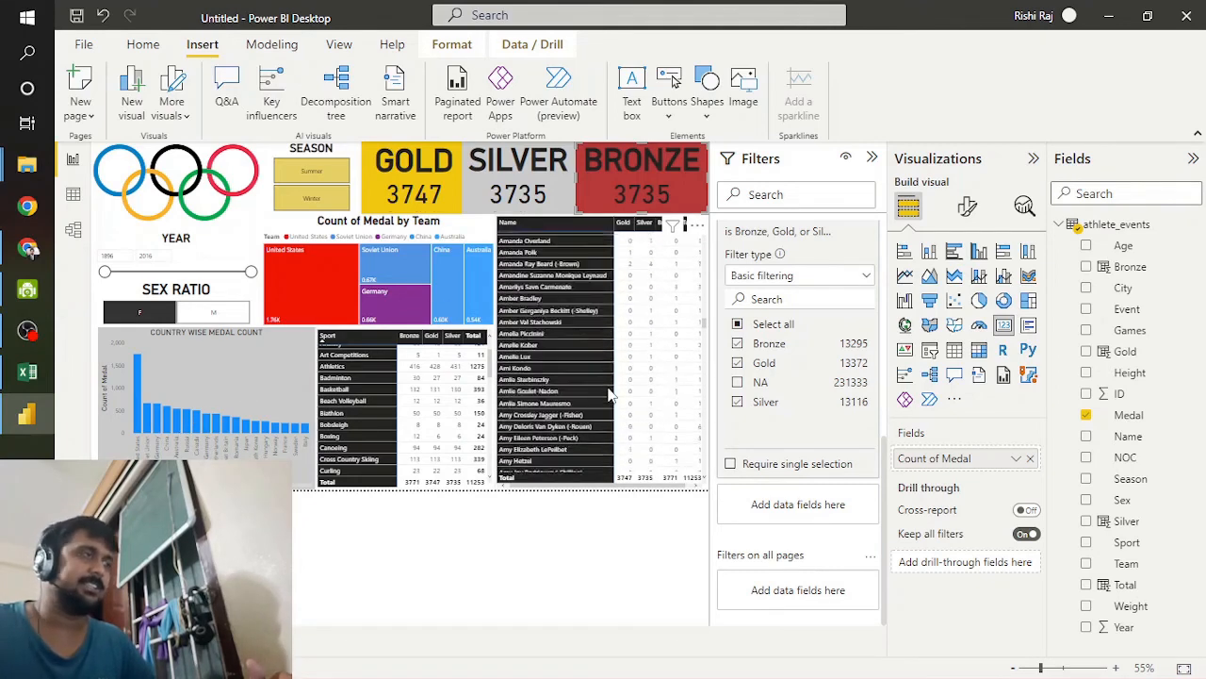
pyautogui.scroll(10, 610, 394)
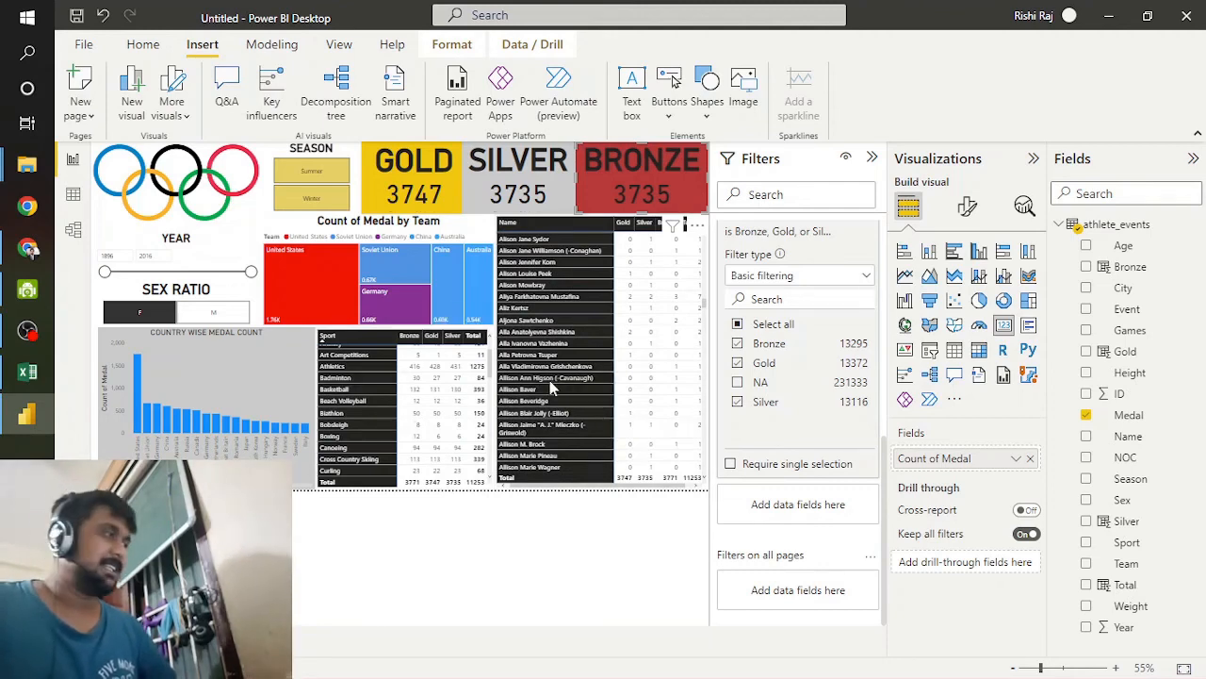
pyautogui.moveTo(27, 336)
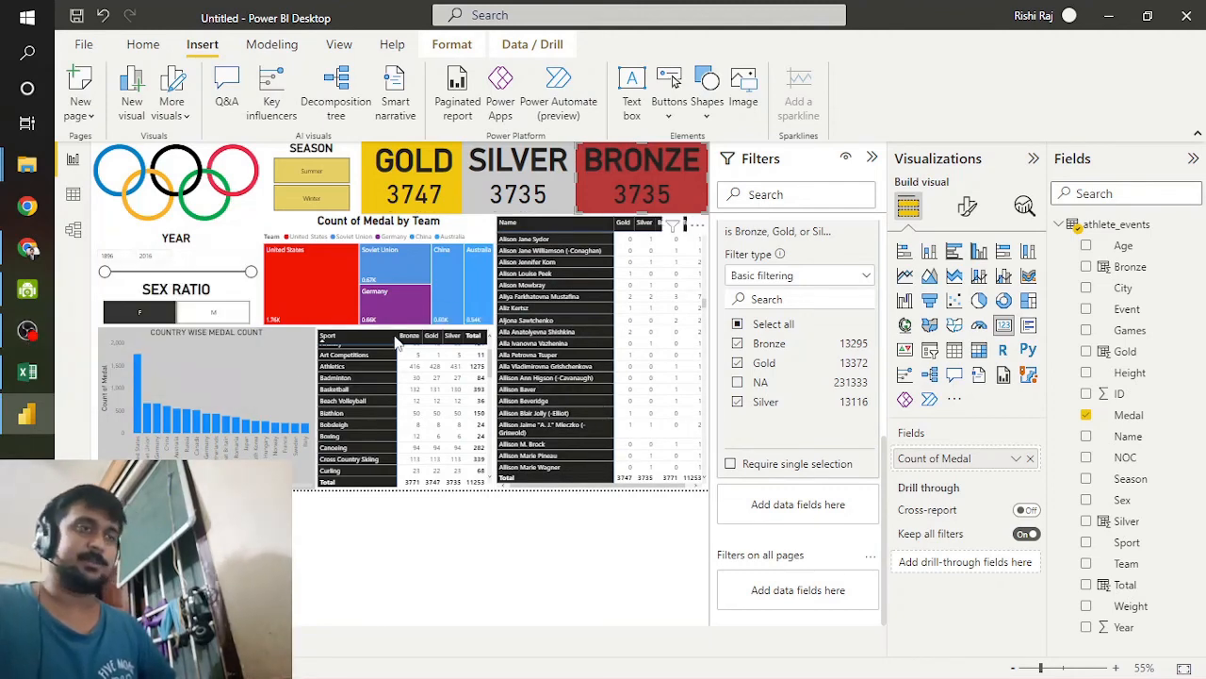
pyautogui.click(8, 335)
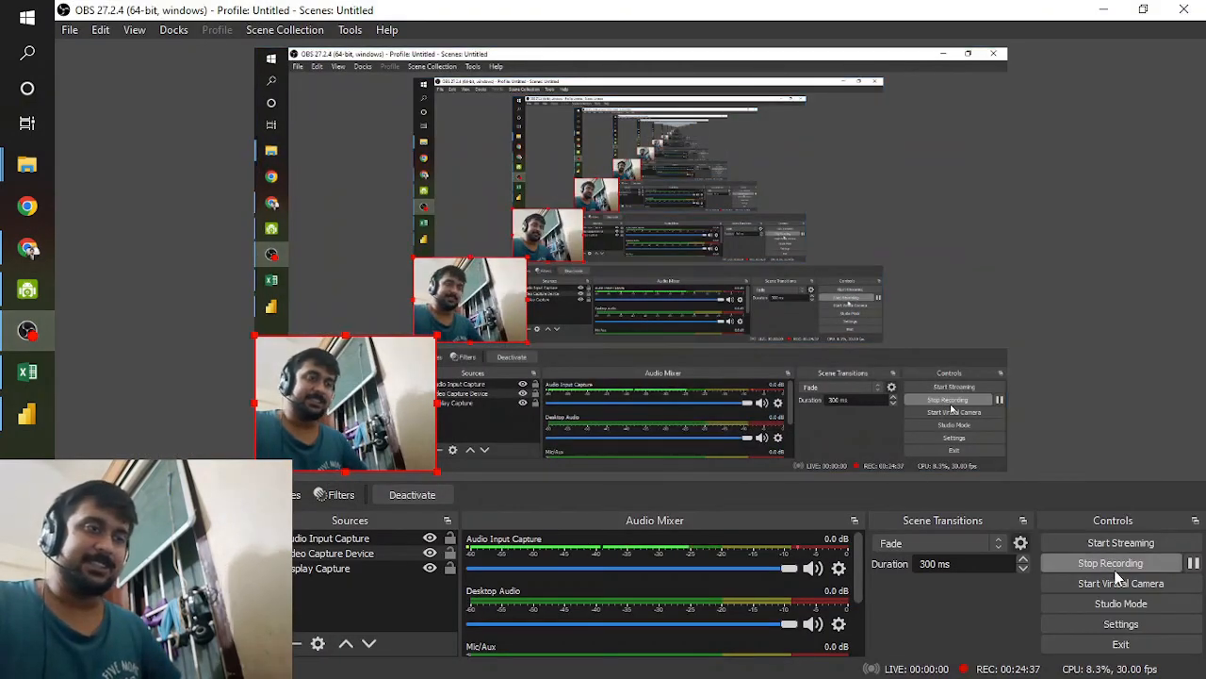